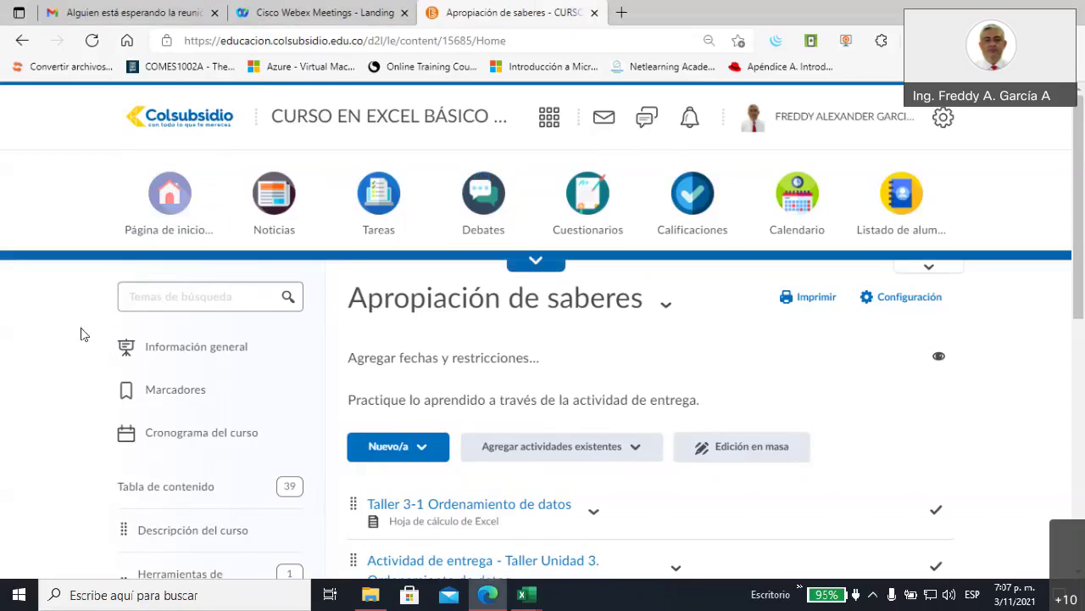
# - Scroll through the page to review the listed submission activities
pyautogui.scroll(-1, 330, 315)
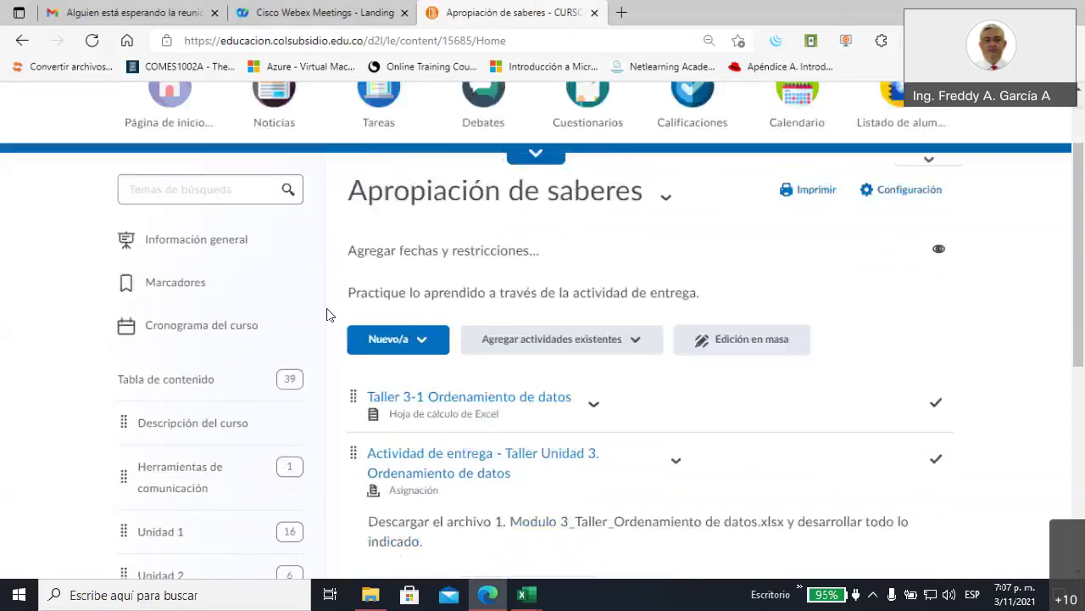
pyautogui.scroll(-3, 330, 315)
pyautogui.scroll(-1, 330, 314)
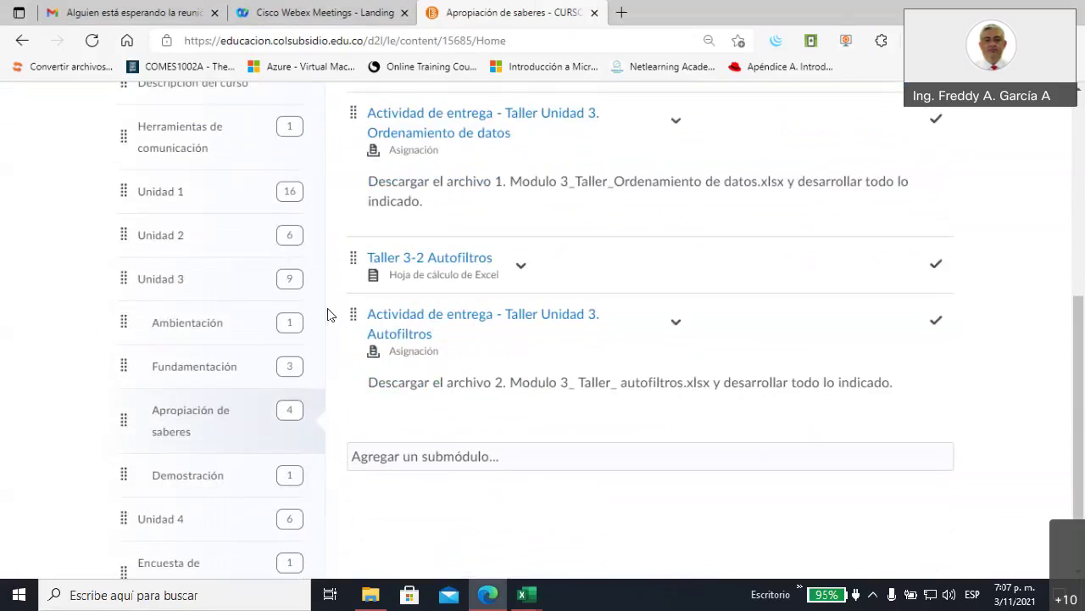
pyautogui.scroll(-1, 330, 315)
pyautogui.scroll(1, 330, 315)
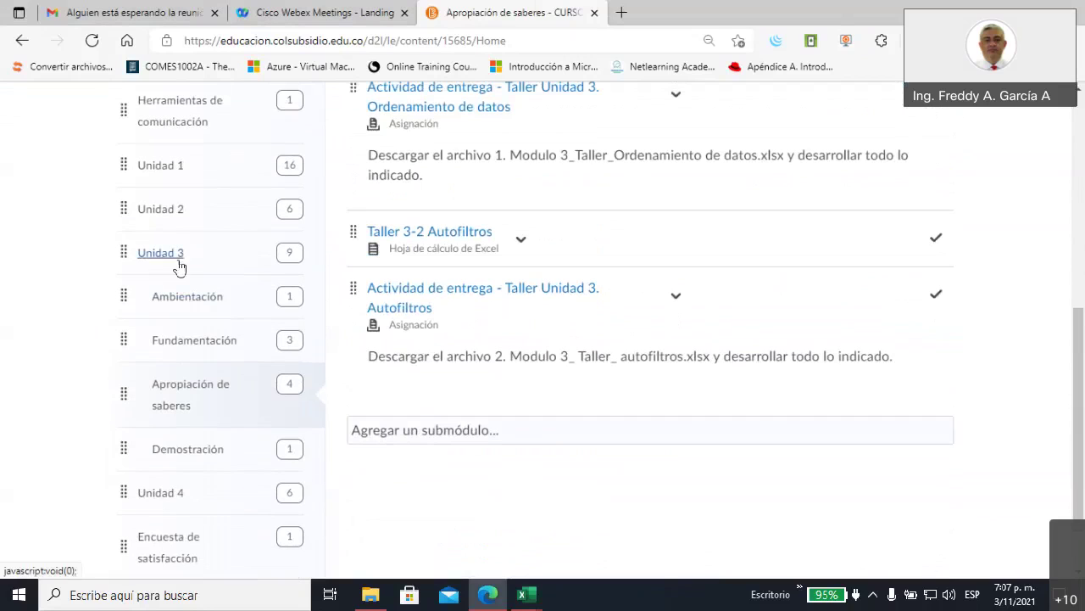
pyautogui.scroll(2, 339, 299)
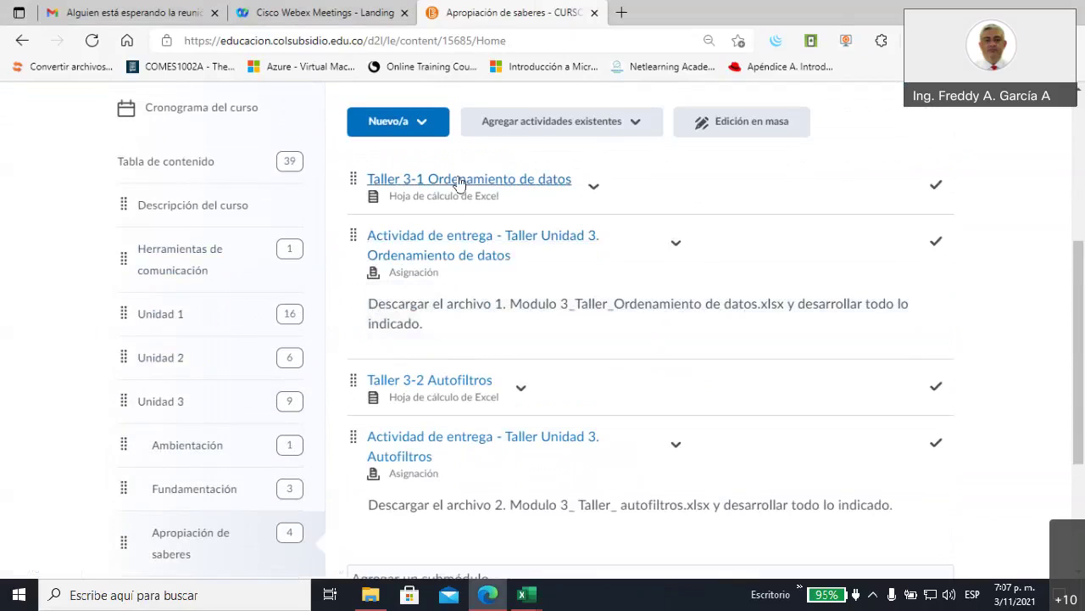
pyautogui.scroll(-1, 349, 324)
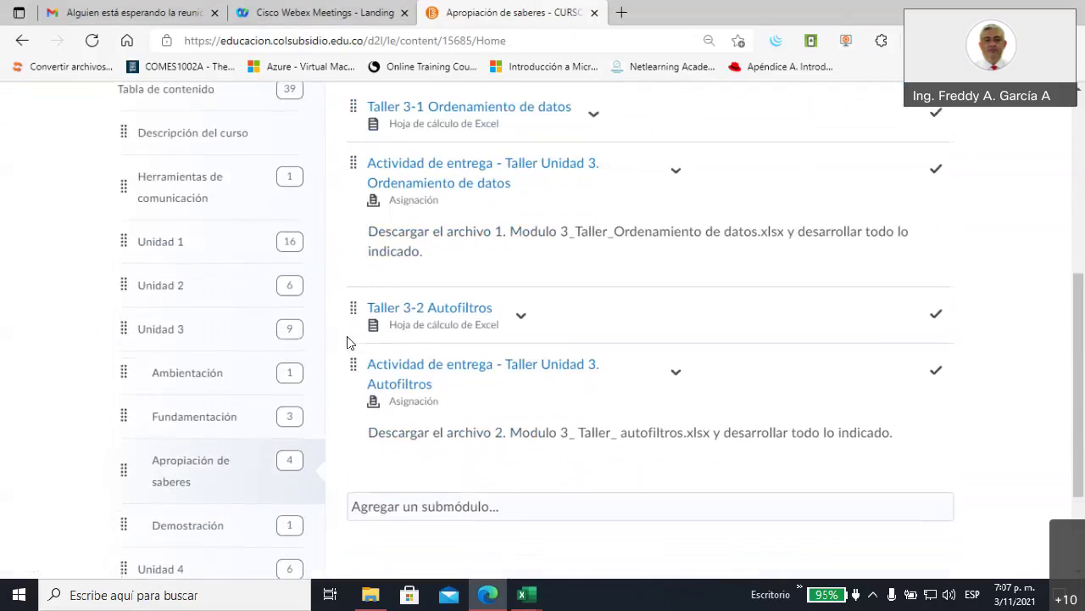
pyautogui.scroll(-2, 341, 347)
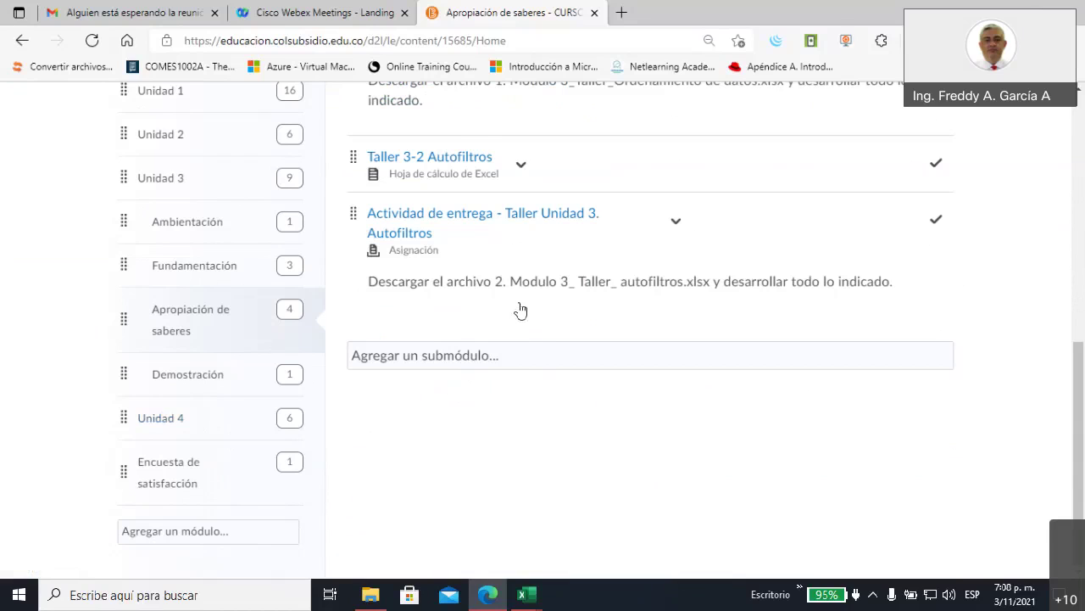
pyautogui.scroll(3, 524, 366)
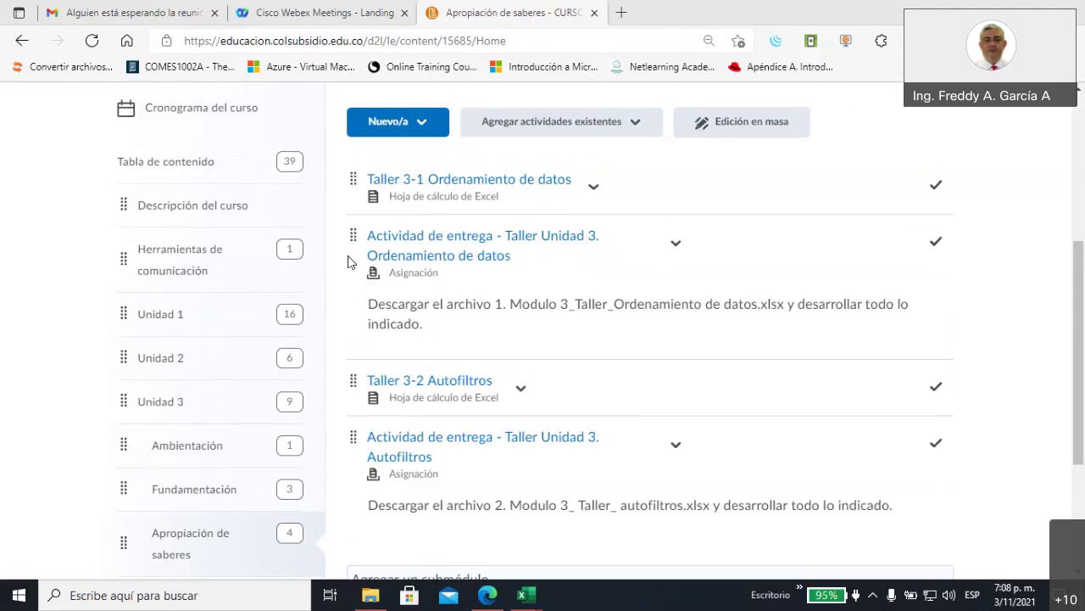
# - Mark the Ordenamiento de datos and Autofiltros submissions with arrows and circles, then clear the annotations
pyautogui.moveTo(254, 204); pyautogui.dragTo(355, 245)
pyautogui.moveTo(354, 244); pyautogui.dragTo(326, 207)
pyautogui.moveTo(353, 244); pyautogui.dragTo(324, 252)
pyautogui.moveTo(252, 413); pyautogui.dragTo(357, 444)
pyautogui.moveTo(321, 411)
pyautogui.mouseDown()
pyautogui.moveTo(356, 447)
pyautogui.moveTo(306, 475)
pyautogui.mouseUp()
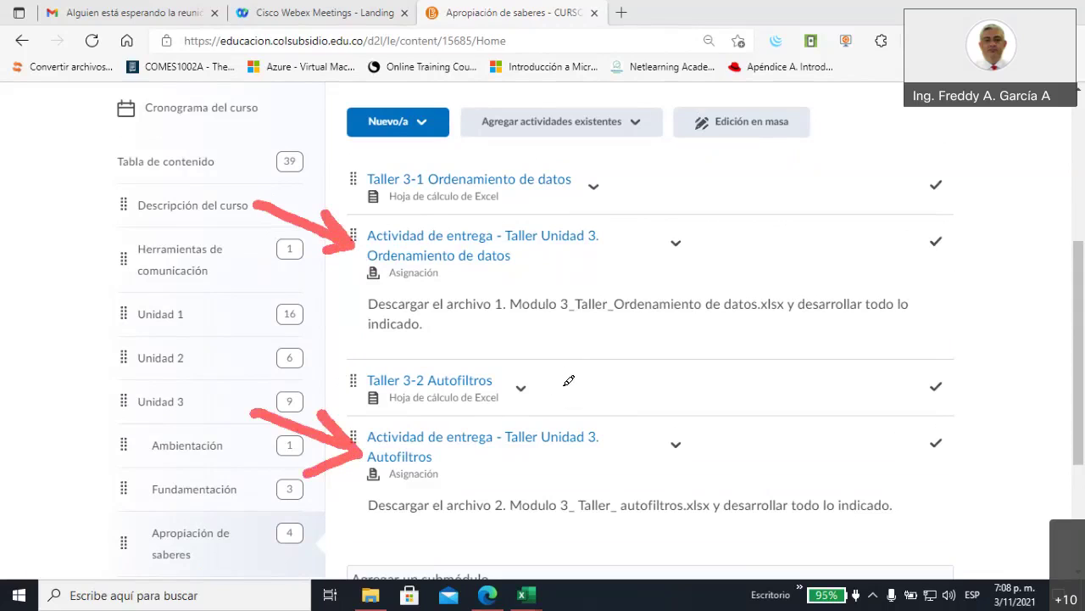
pyautogui.moveTo(638, 219)
pyautogui.mouseDown()
pyautogui.moveTo(399, 217)
pyautogui.moveTo(644, 219)
pyautogui.moveTo(386, 275)
pyautogui.mouseUp()
pyautogui.moveTo(377, 424)
pyautogui.mouseDown()
pyautogui.moveTo(509, 417)
pyautogui.moveTo(608, 445)
pyautogui.moveTo(380, 495)
pyautogui.mouseUp()
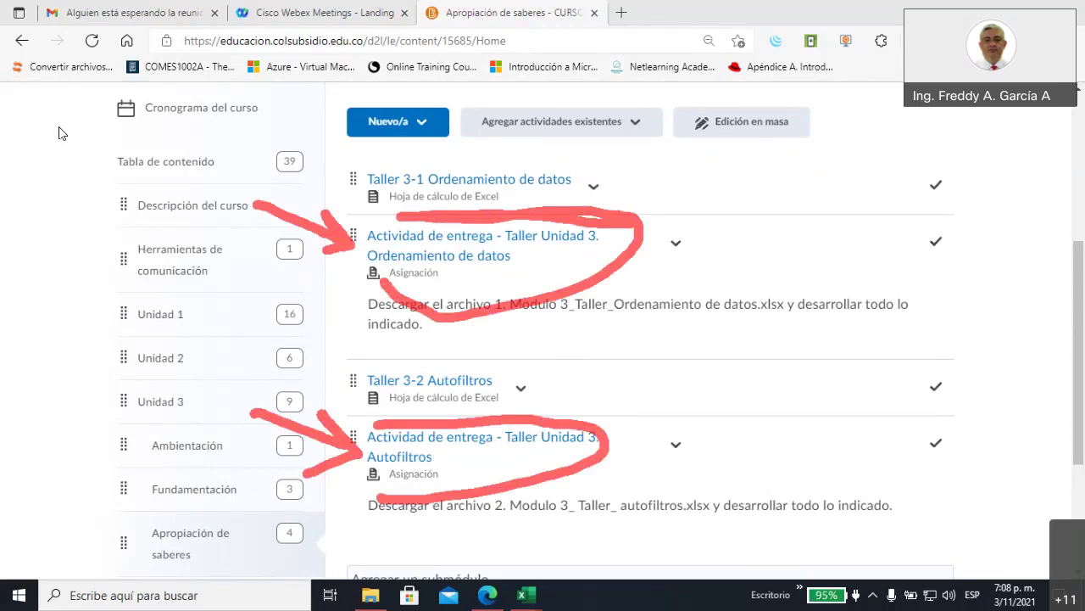
pyautogui.press('Escape')
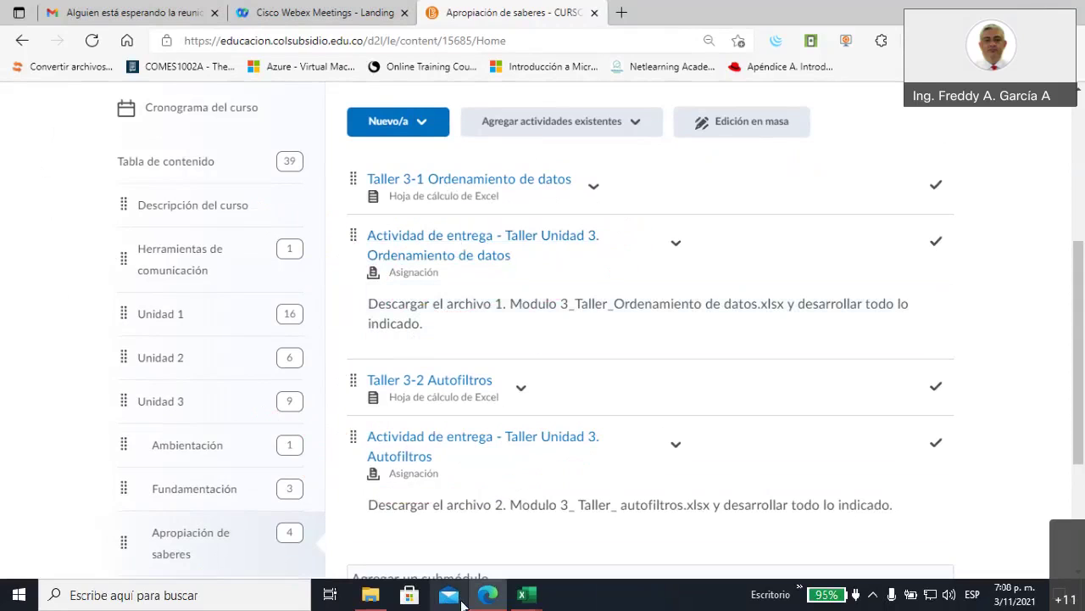
# - Switch to the Taller 3-1 Ordenamiento de datos workbook and show its source-data sheet
pyautogui.click(527, 596)
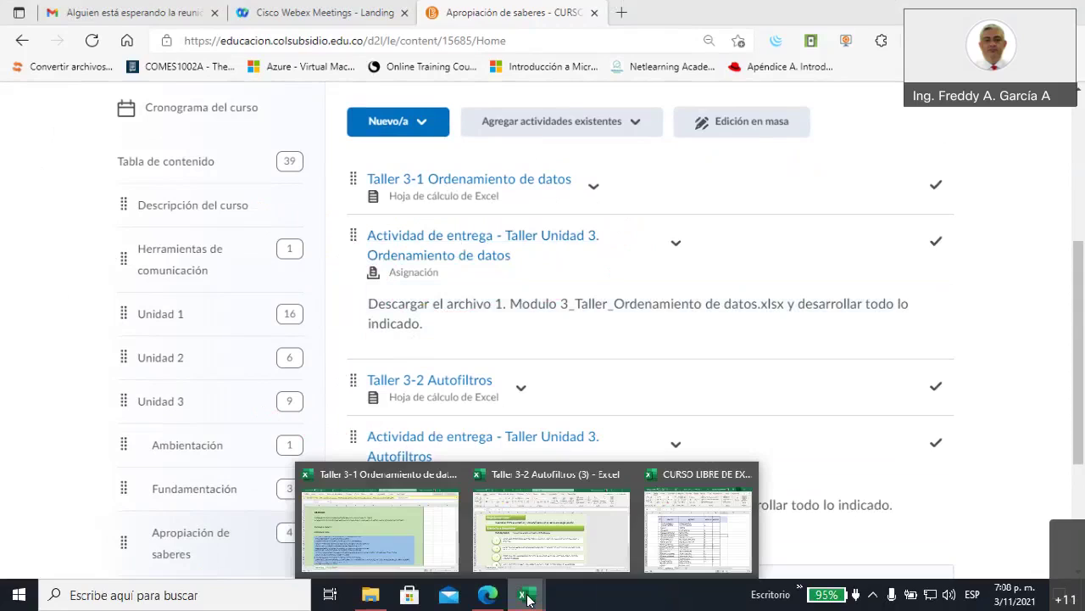
pyautogui.moveTo(379, 522)
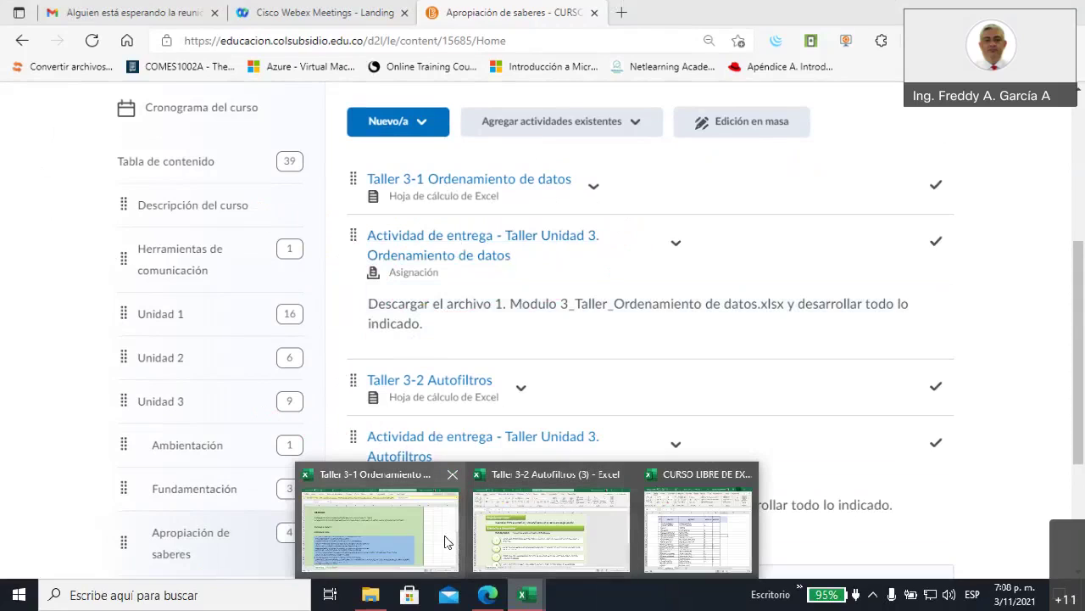
pyautogui.click(448, 541)
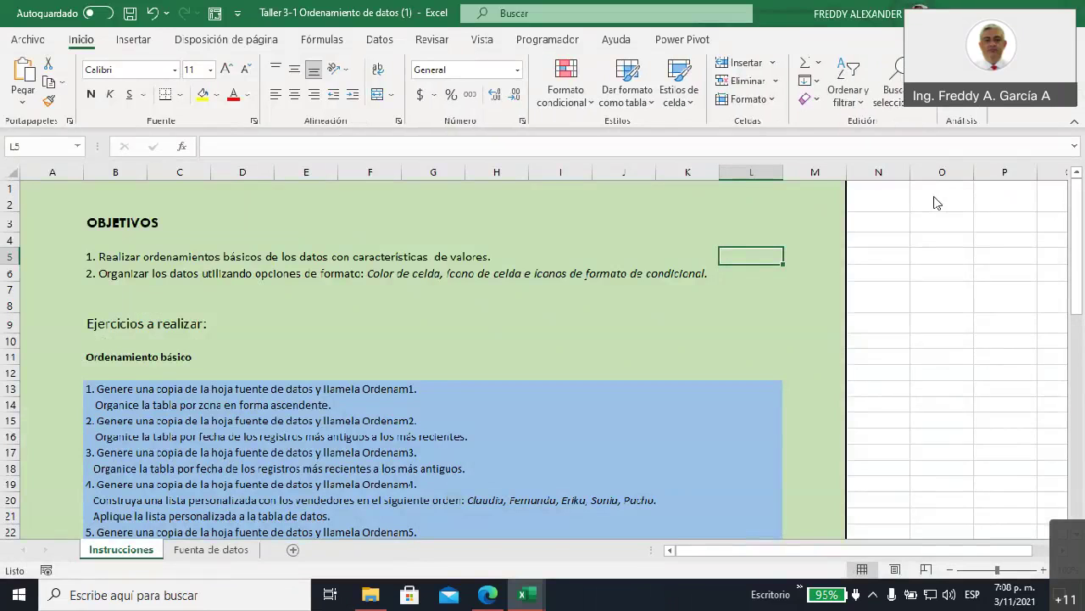
pyautogui.click(939, 105)
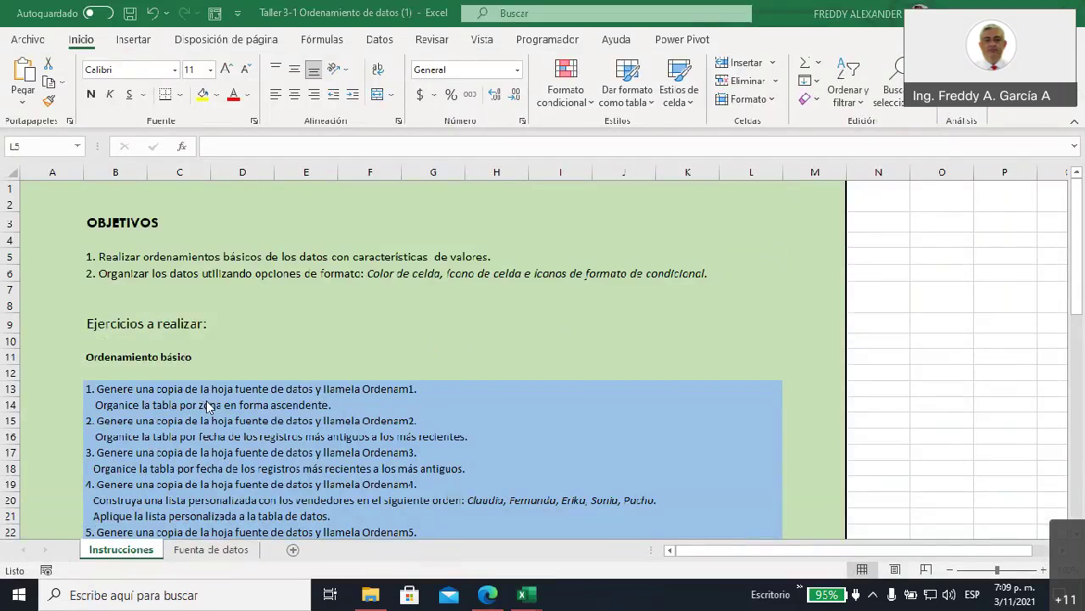
pyautogui.click(210, 553)
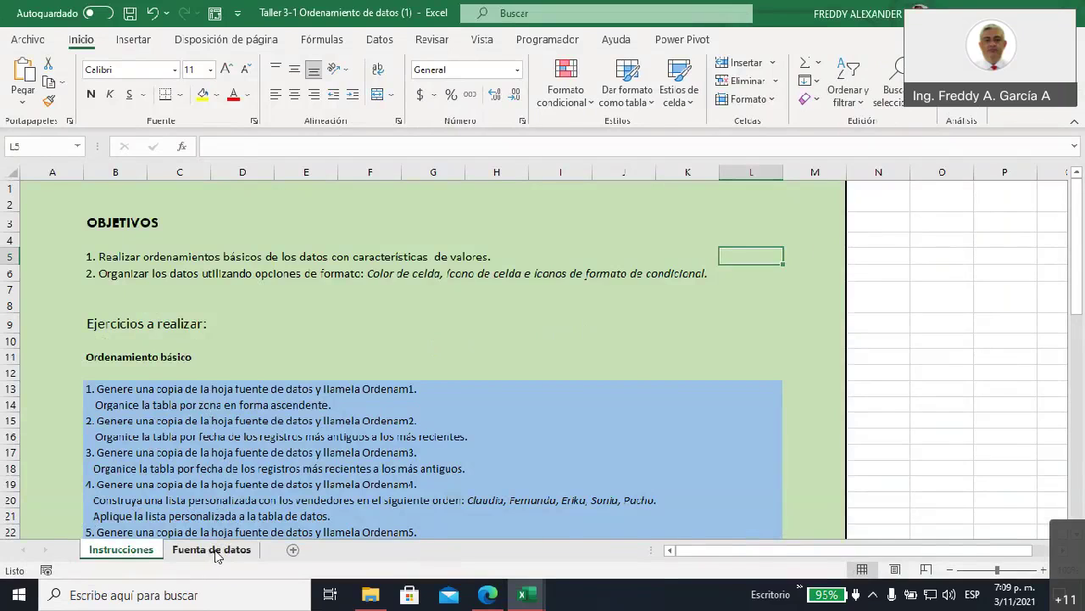
pyautogui.click(209, 553)
pyautogui.scroll(-1, 523, 295)
pyautogui.scroll(1, 524, 295)
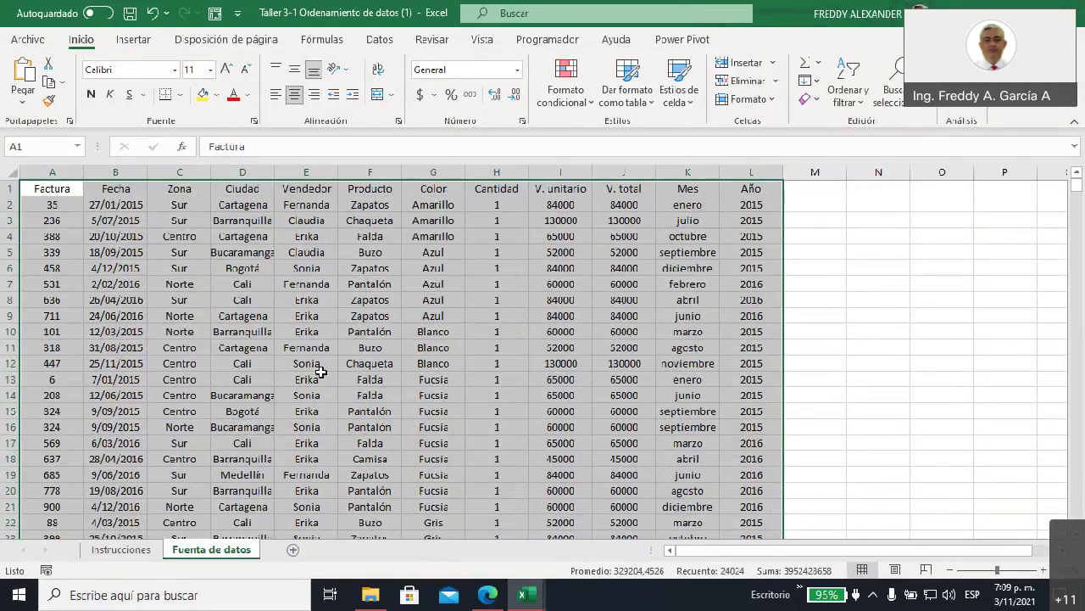
# - Fix the misspelled data sheet name to Fuente de datos
pyautogui.rightClick(207, 556)
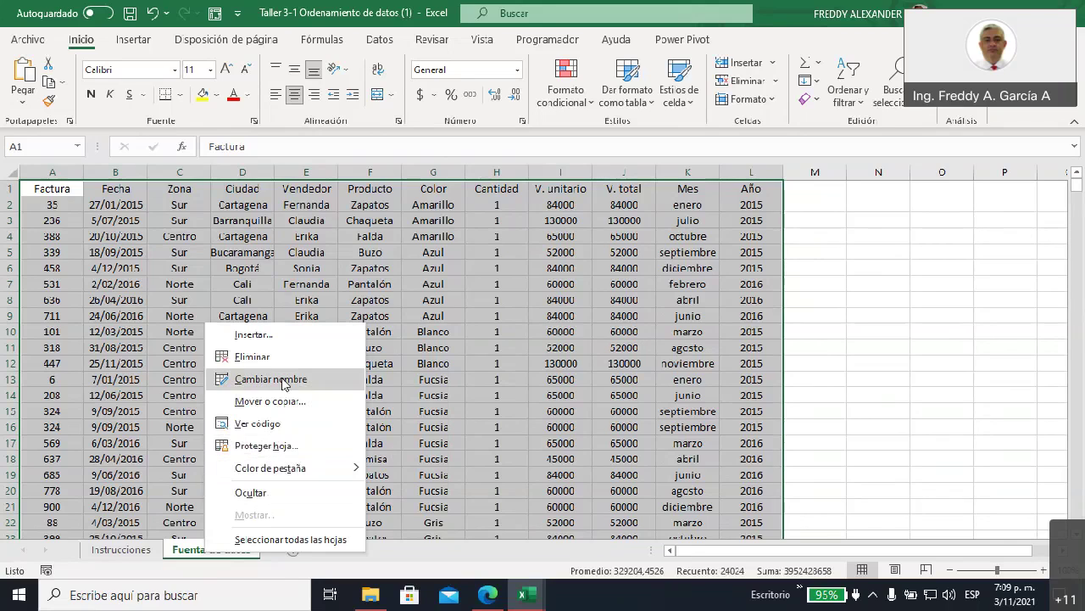
pyautogui.click(282, 381)
pyautogui.click(202, 550)
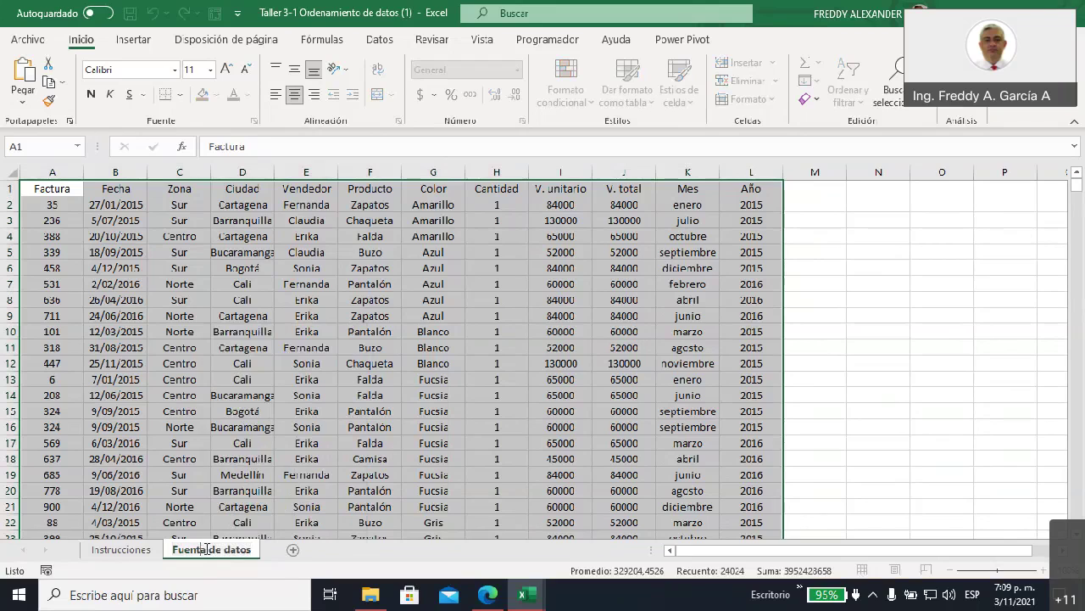
pyautogui.press('BackSpace')
pyautogui.write('e')
pyautogui.press('Return')
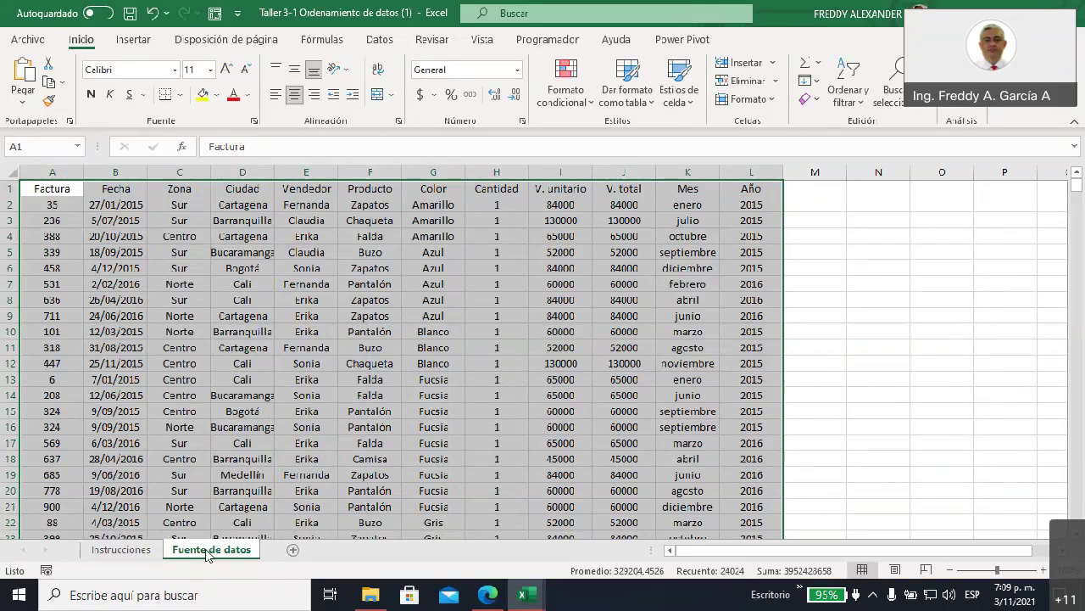
# - Copy Fuente de datos as Fuente de datos (2) after the original, then view Instrucciones
pyautogui.rightClick(206, 553)
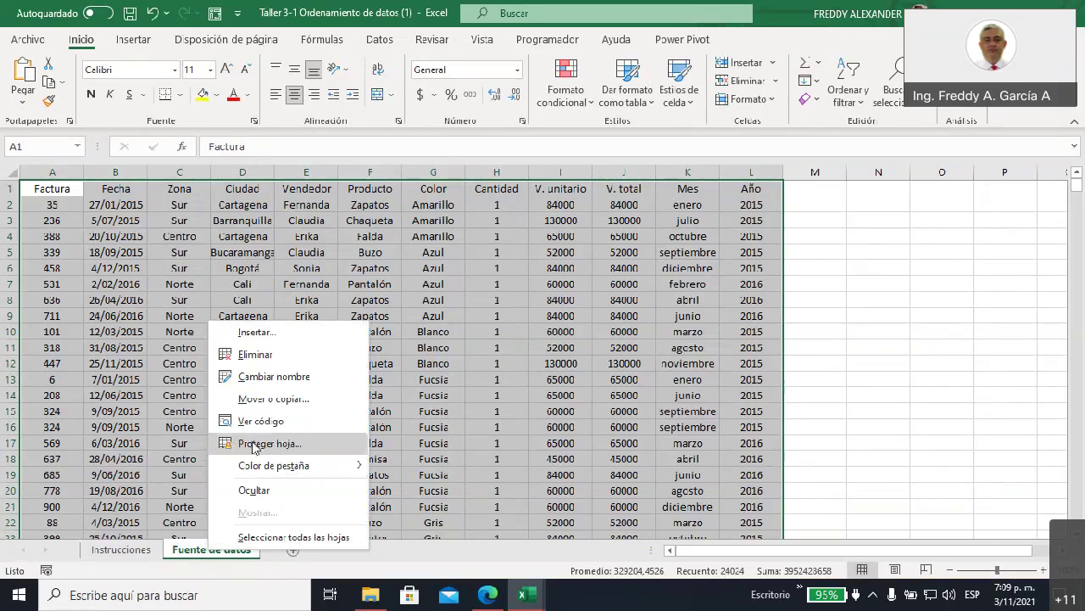
pyautogui.click(287, 396)
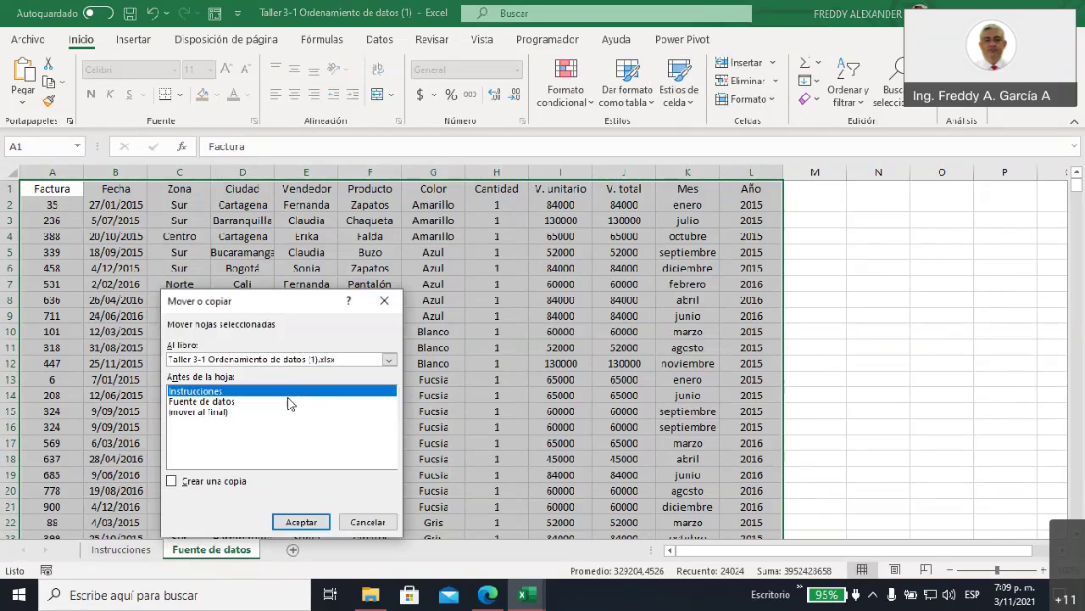
pyautogui.click(215, 404)
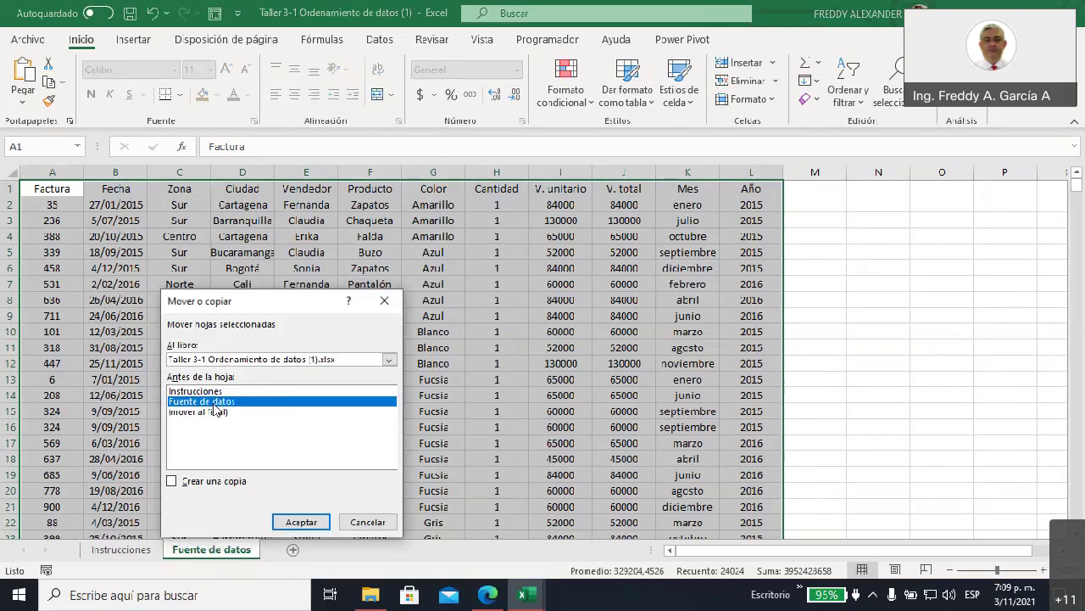
pyautogui.click(176, 483)
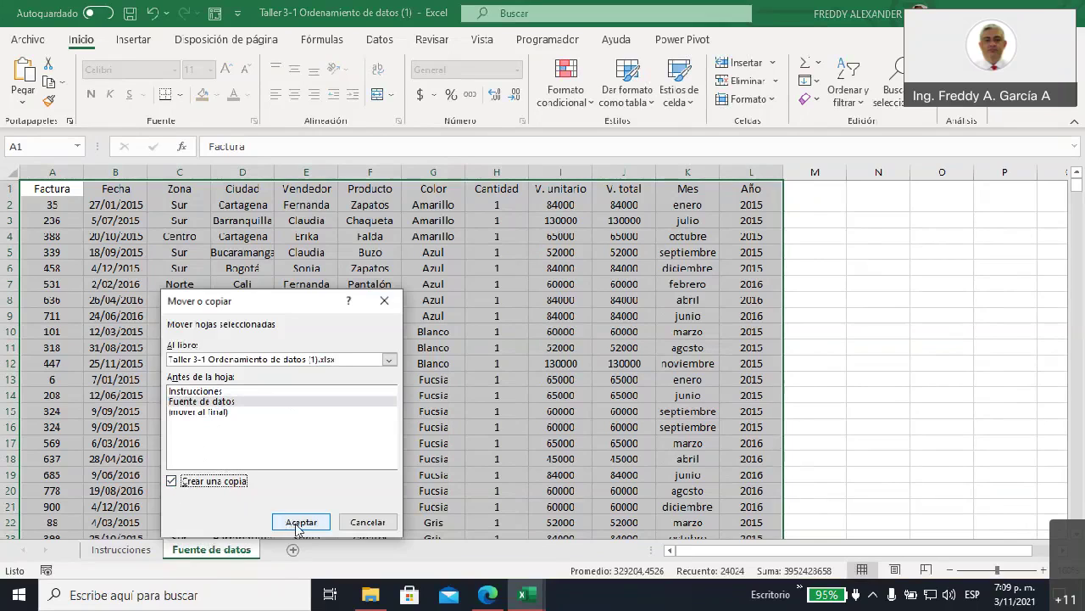
pyautogui.click(297, 522)
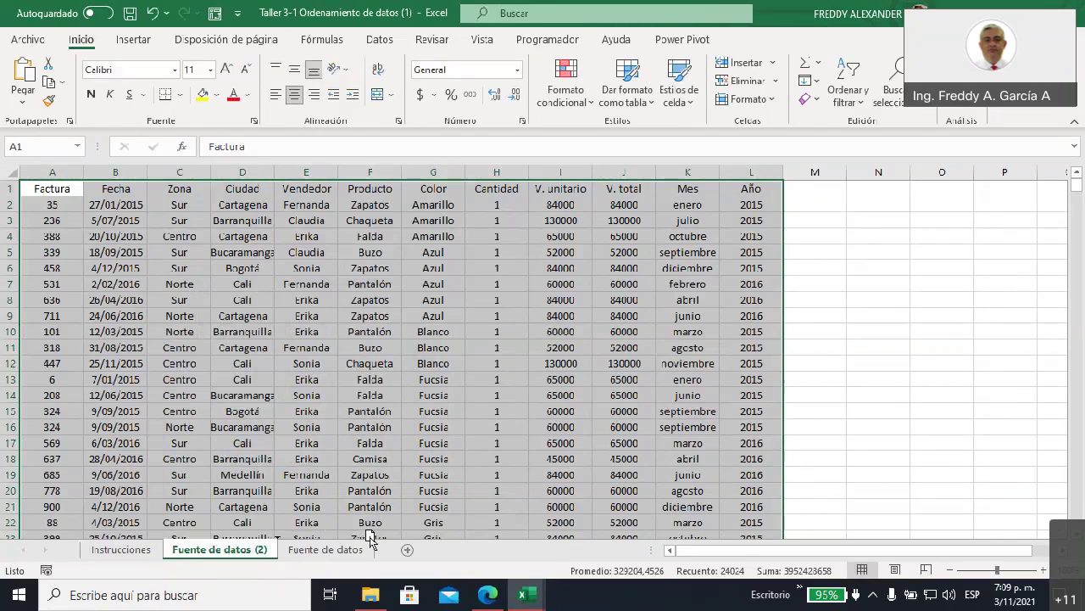
pyautogui.moveTo(370, 536); pyautogui.dragTo(390, 538)
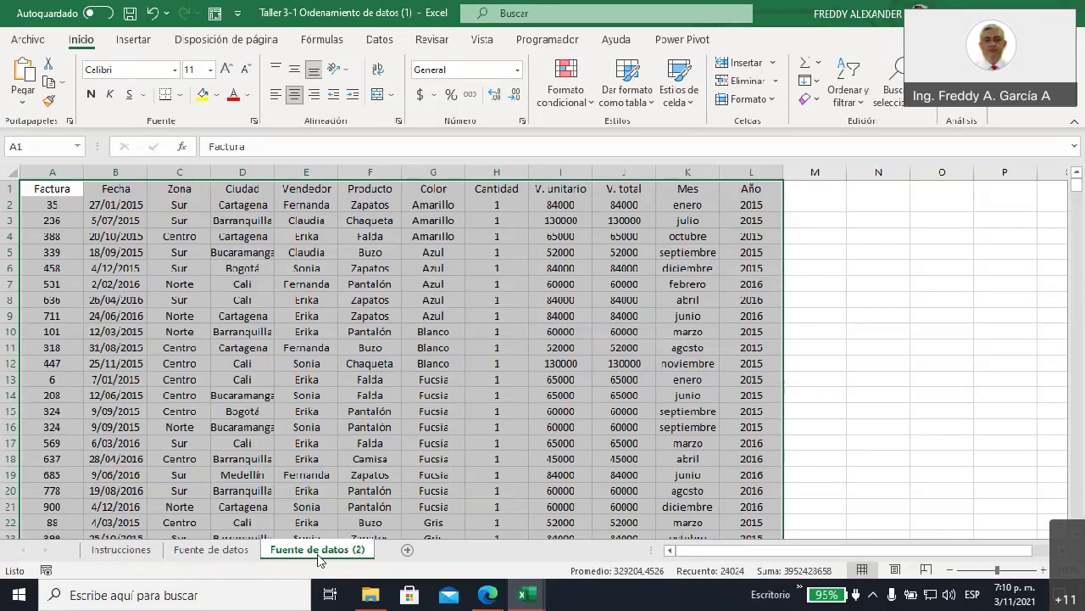
pyautogui.click(122, 549)
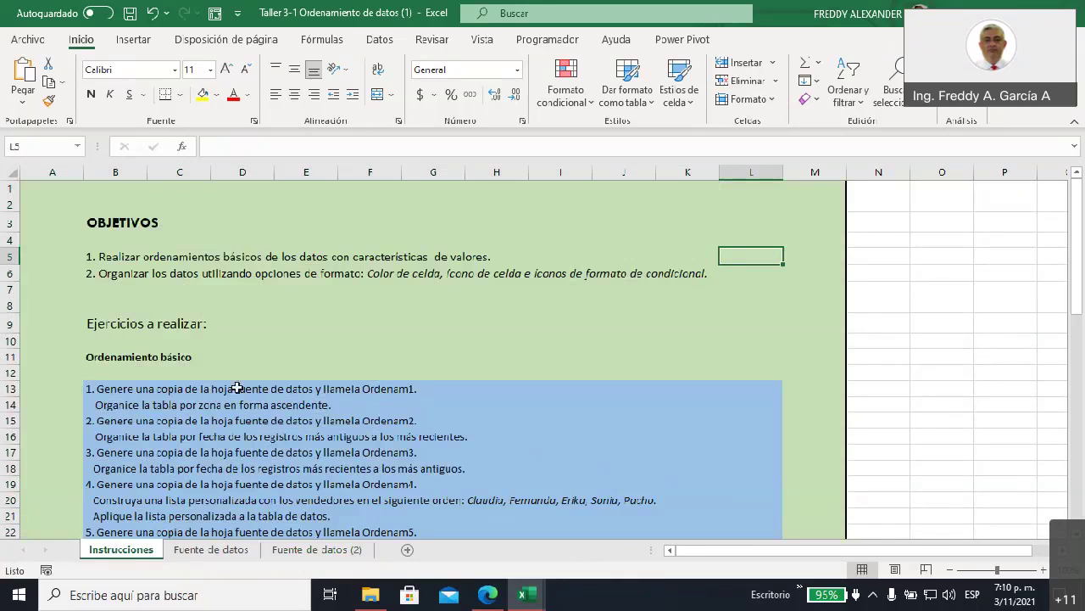
# - Scroll the Instrucciones sheet and select the first exercise in cell B13
pyautogui.scroll(-1, 261, 305)
pyautogui.scroll(-1, 261, 306)
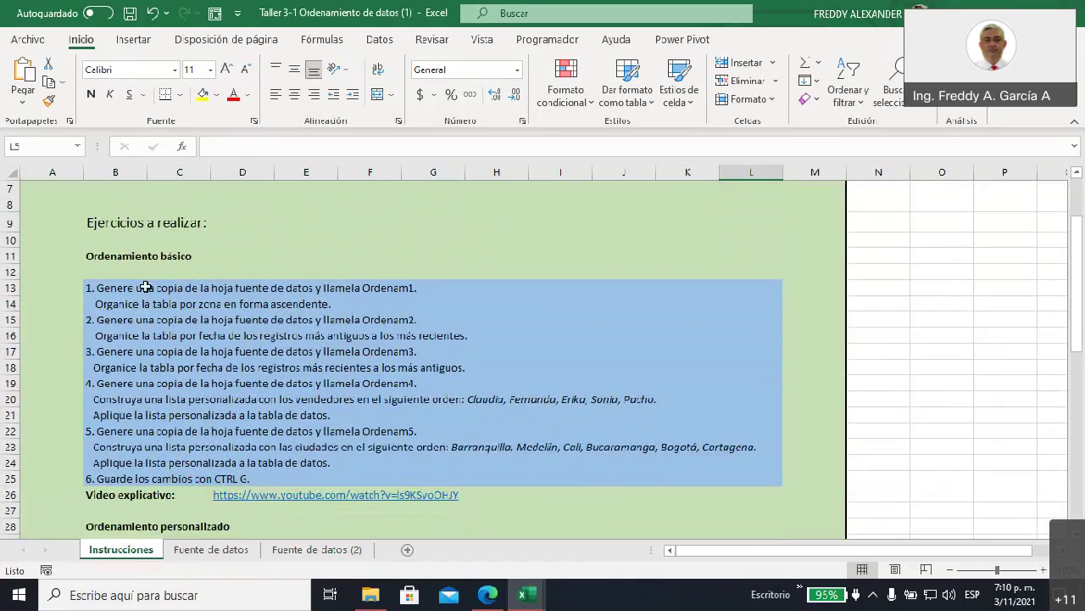
pyautogui.click(97, 287)
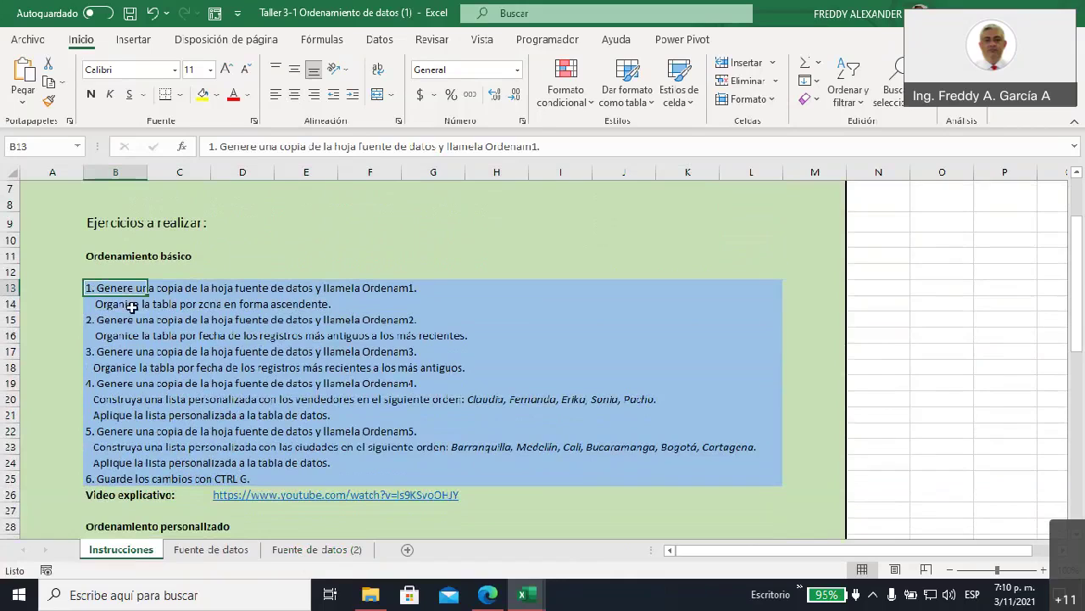
# - Rename the Fuente de datos (2) sheet to Ordenam1
pyautogui.rightClick(308, 551)
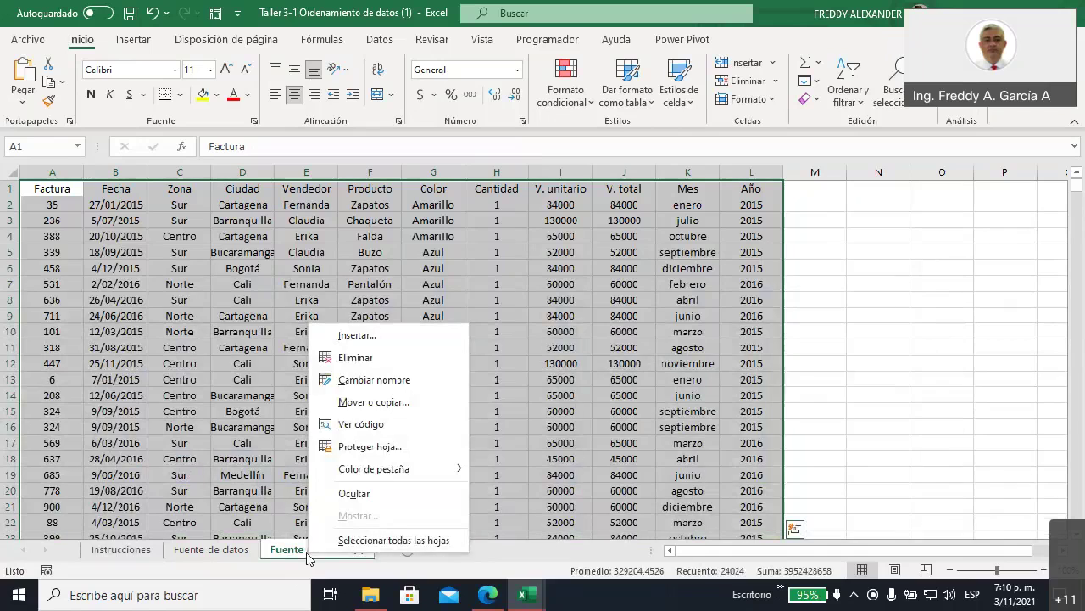
pyautogui.click(388, 380)
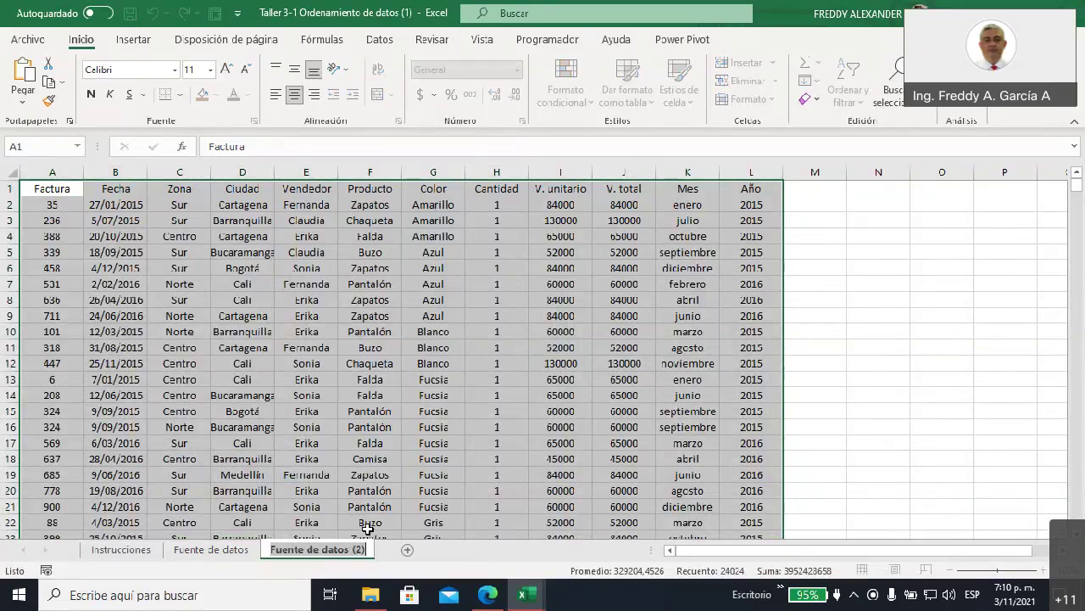
pyautogui.write('ORdenam')
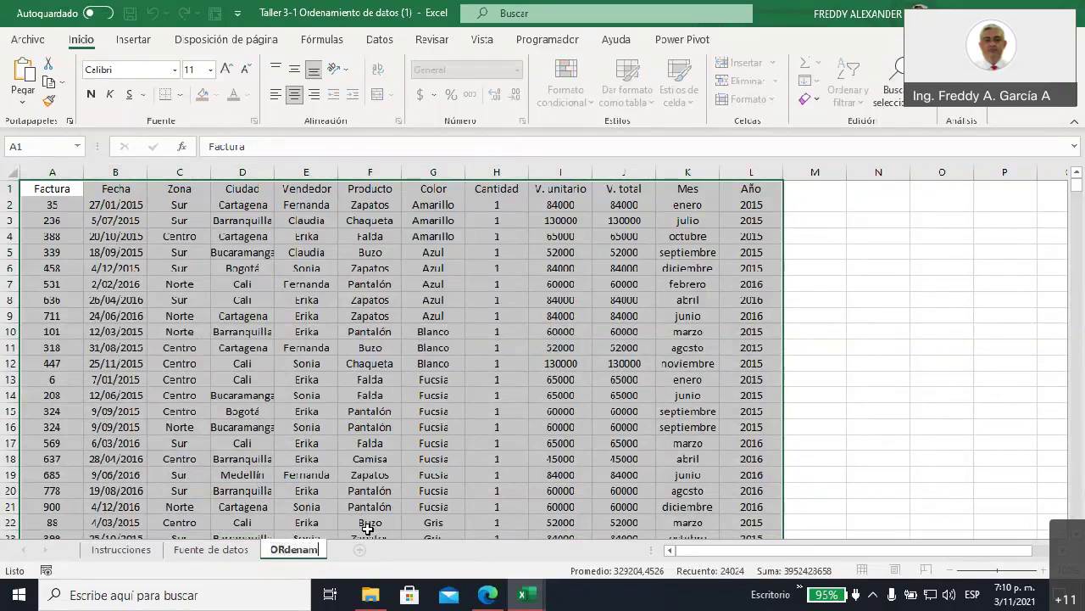
pyautogui.press('BackSpace')
pyautogui.press('BackSpace')
pyautogui.press('BackSpace')
pyautogui.press('BackSpace')
pyautogui.press('BackSpace')
pyautogui.write('rdenam1')
pyautogui.press('Return')
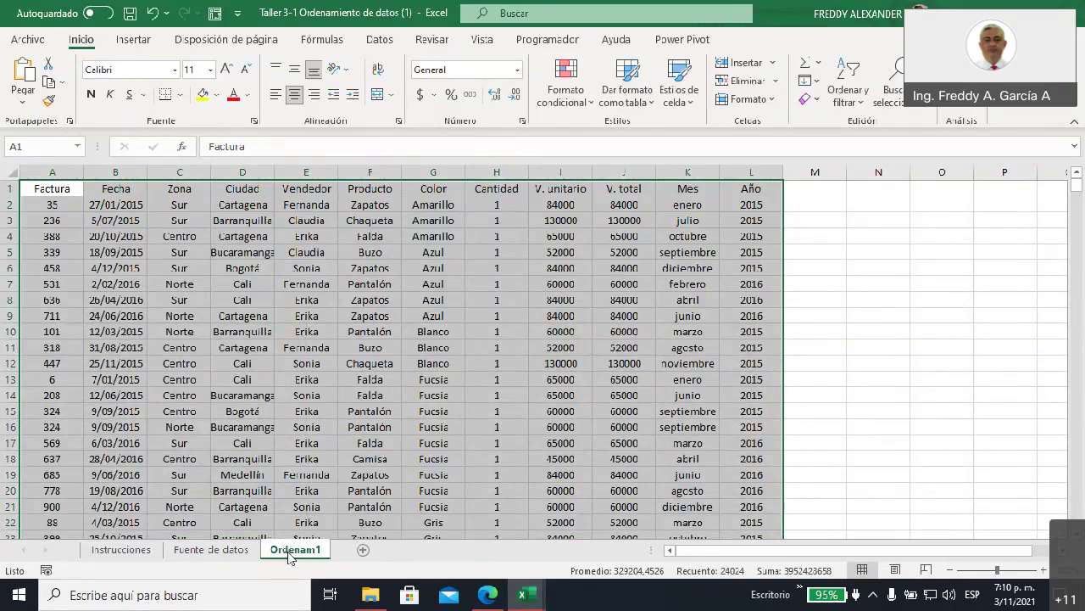
pyautogui.click(127, 551)
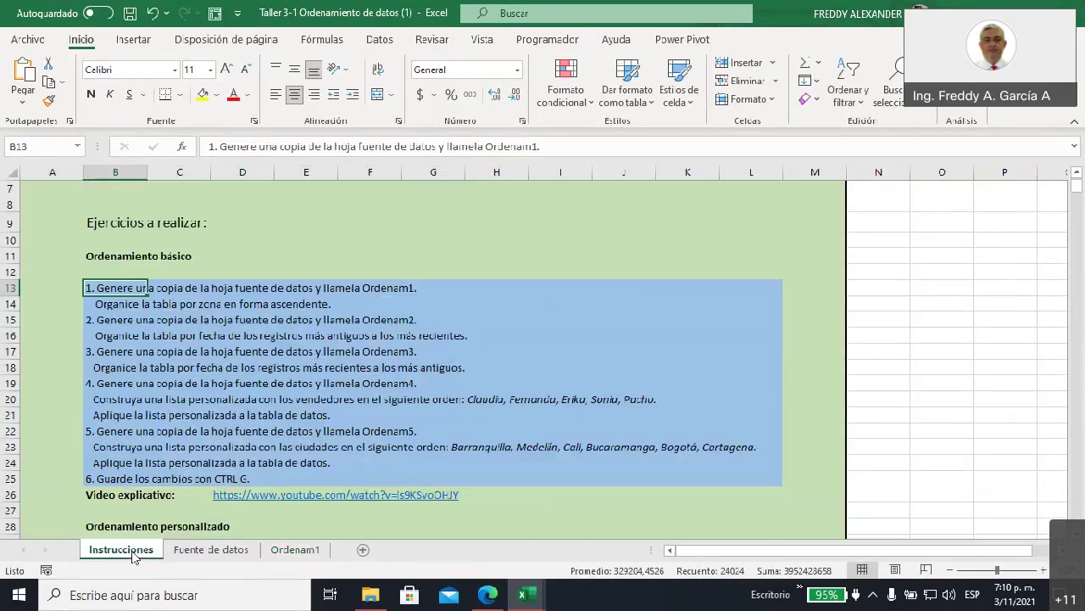
pyautogui.click(121, 303)
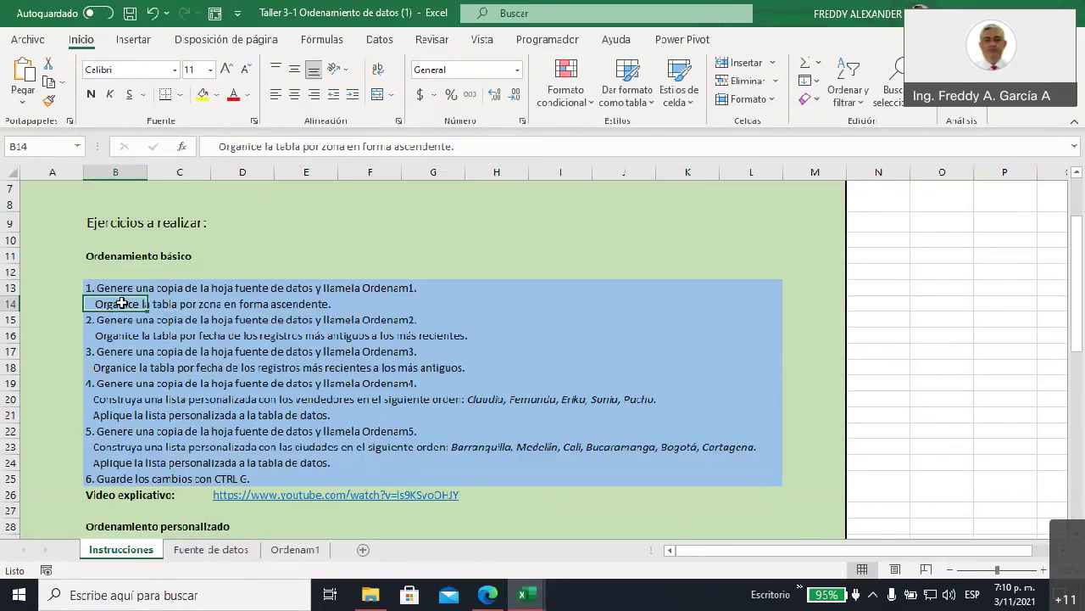
pyautogui.moveTo(121, 303); pyautogui.dragTo(327, 305)
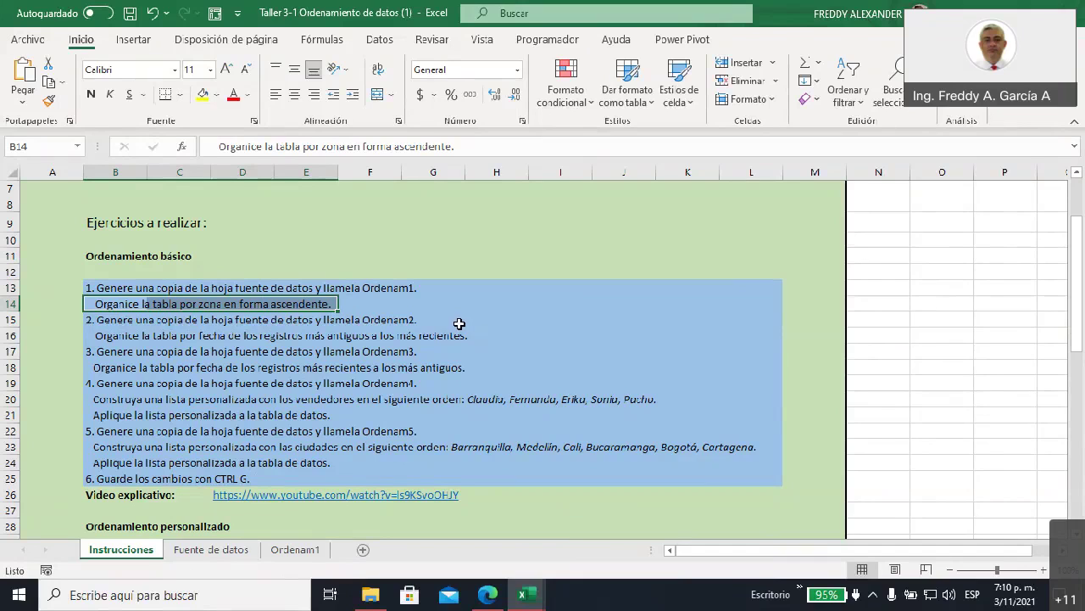
# - On Ordenam1, select the header row A1:L1 and apply a light grey fill
pyautogui.click(296, 551)
pyautogui.click(303, 299)
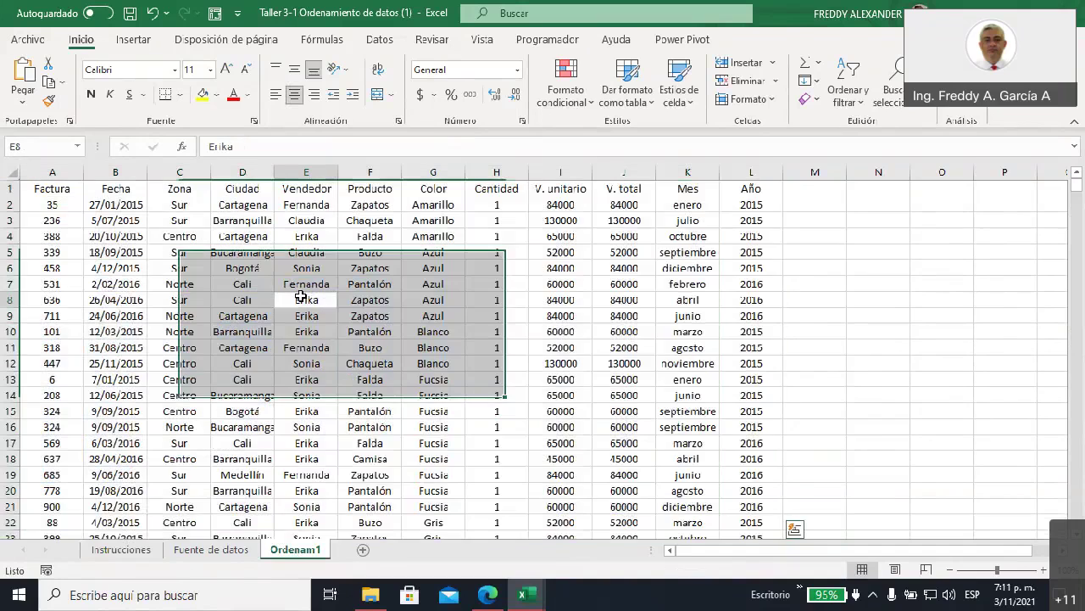
pyautogui.click(60, 185)
pyautogui.click(263, 220)
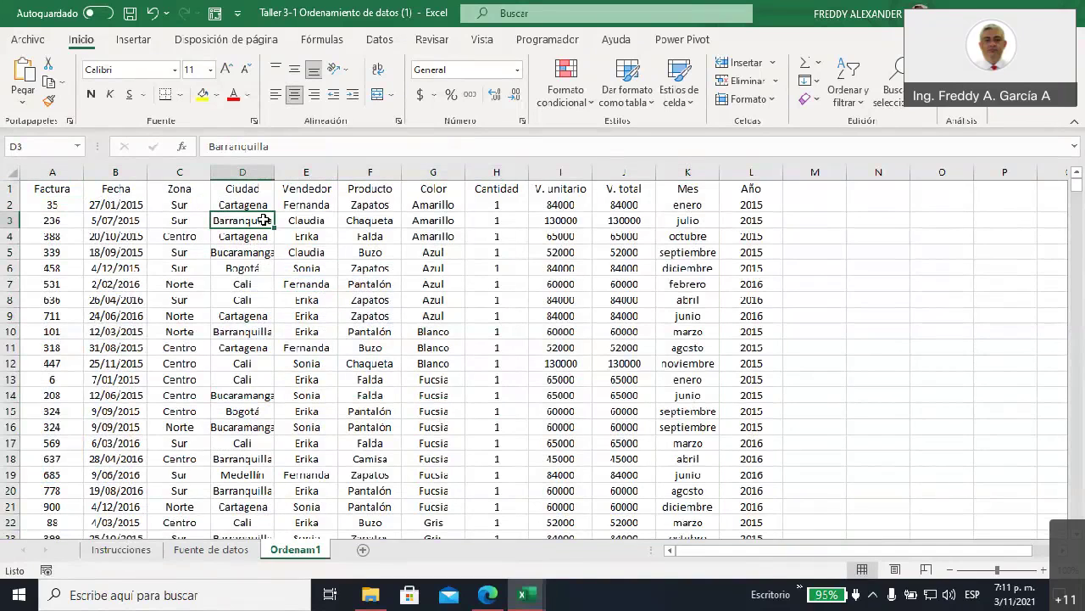
pyautogui.click(173, 172)
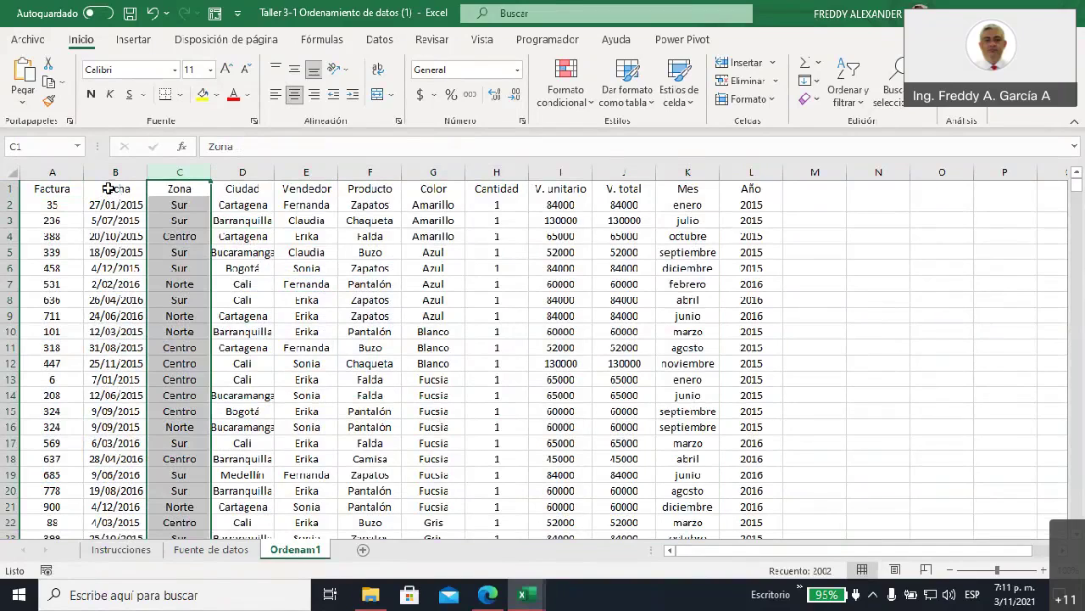
pyautogui.moveTo(63, 188)
pyautogui.mouseDown()
pyautogui.moveTo(666, 157)
pyautogui.moveTo(755, 180)
pyautogui.mouseUp()
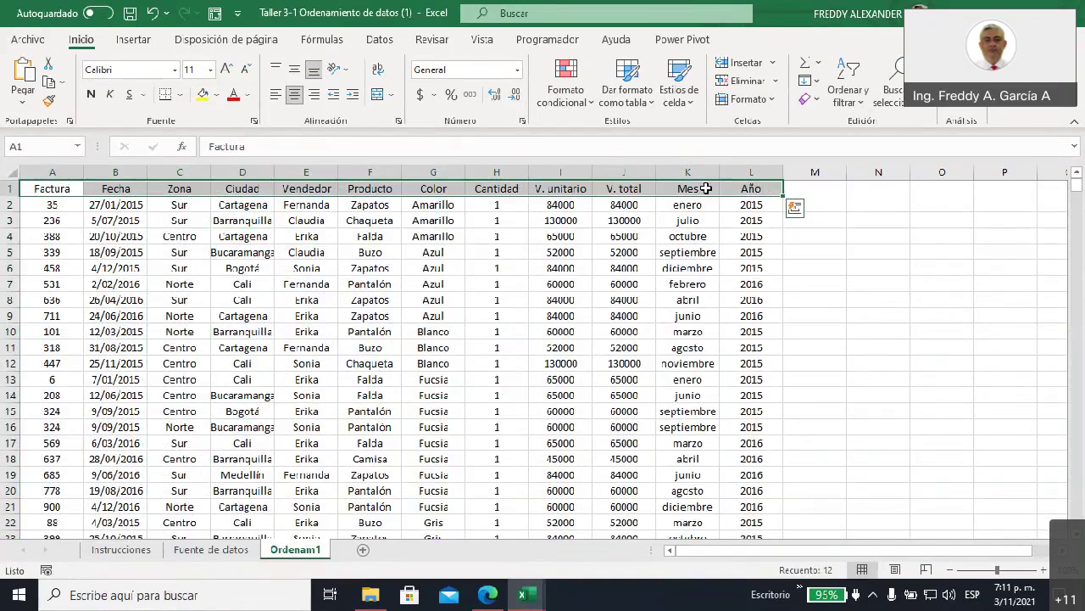
pyautogui.click(218, 94)
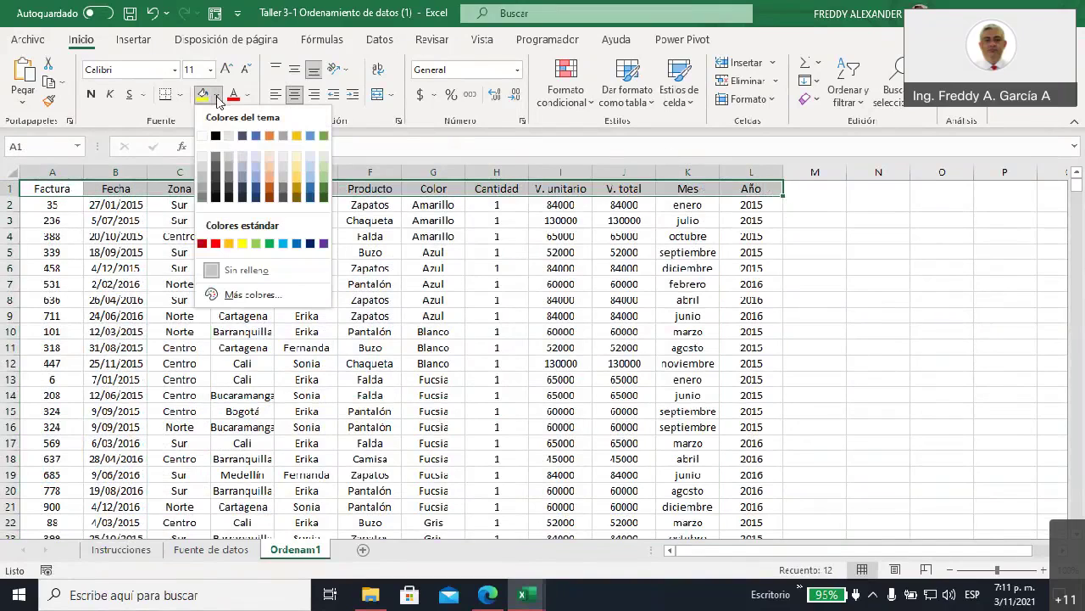
pyautogui.click(207, 169)
pyautogui.click(255, 282)
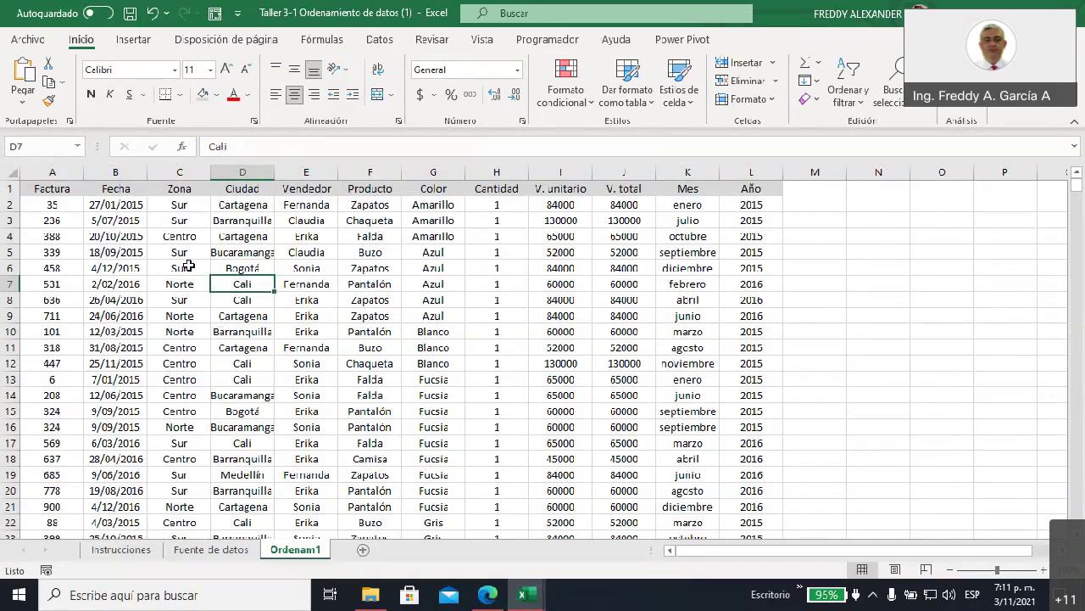
pyautogui.click(180, 203)
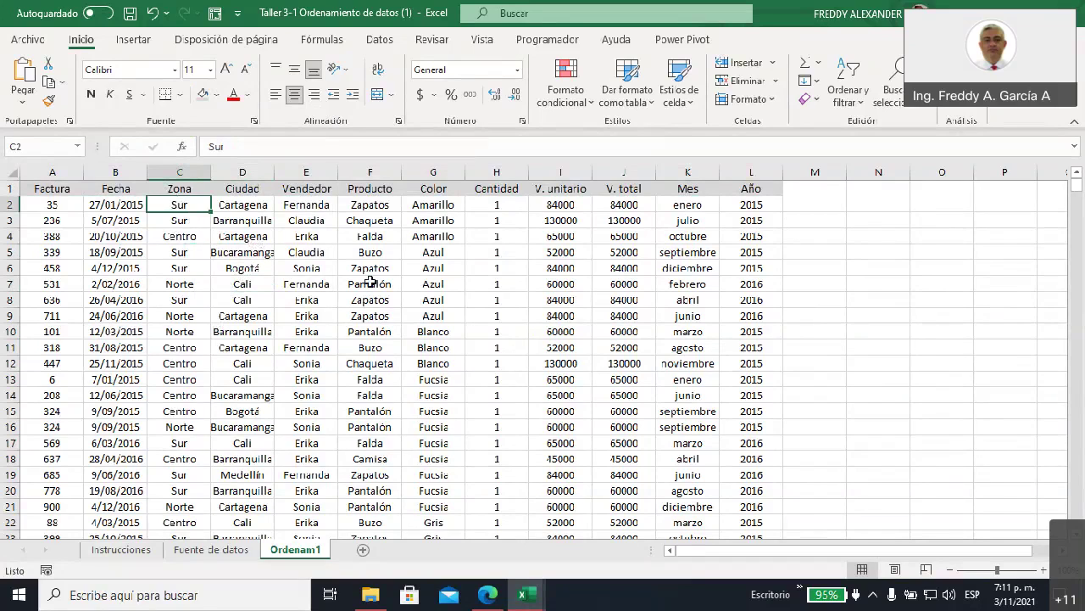
# - Open the Orden personalizado sort dialog for the table and reposition it
pyautogui.click(859, 110)
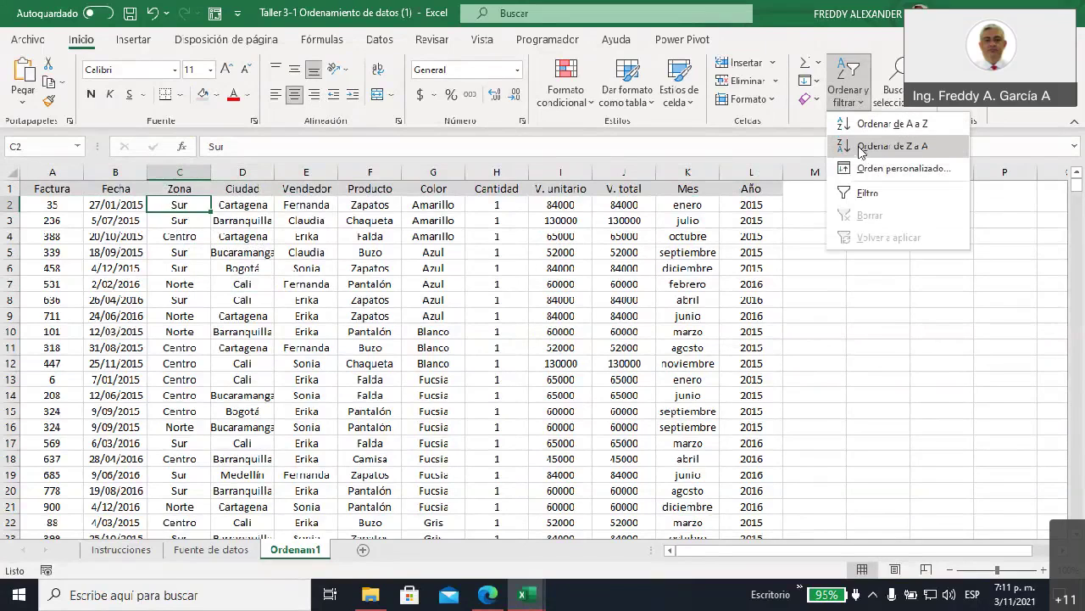
pyautogui.click(872, 170)
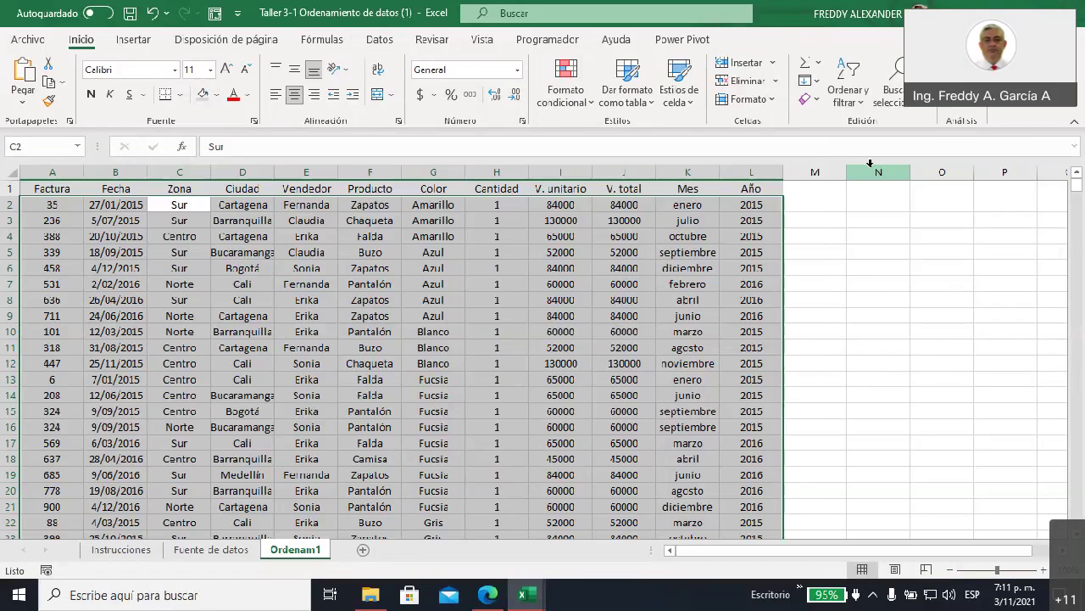
pyautogui.moveTo(447, 217); pyautogui.dragTo(301, 265)
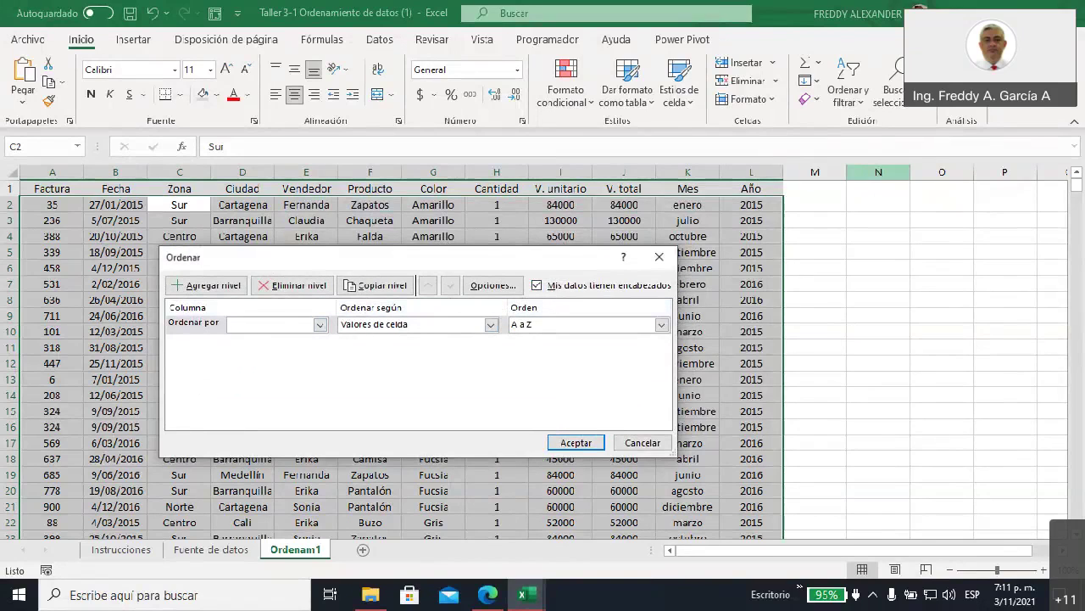
# - Annotate the headers option, column headers, sort column, sort basis and sort order
pyautogui.click(855, 25)
pyautogui.moveTo(646, 210)
pyautogui.mouseDown()
pyautogui.moveTo(517, 263)
pyautogui.moveTo(580, 314)
pyautogui.moveTo(594, 258)
pyautogui.mouseUp()
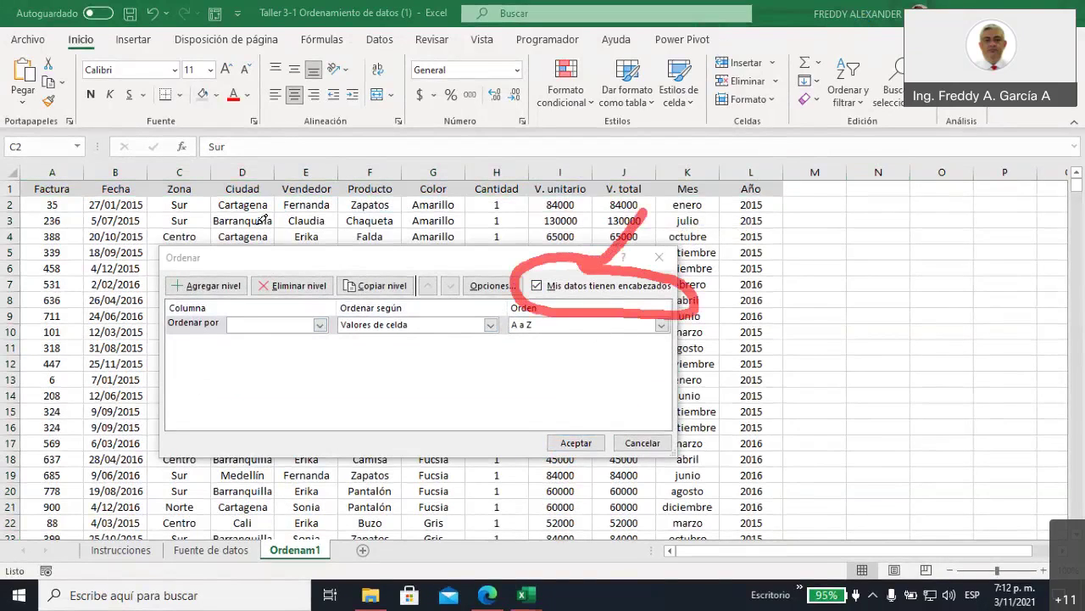
pyautogui.moveTo(143, 193)
pyautogui.mouseDown()
pyautogui.moveTo(422, 185)
pyautogui.moveTo(171, 157)
pyautogui.moveTo(145, 190)
pyautogui.mouseUp()
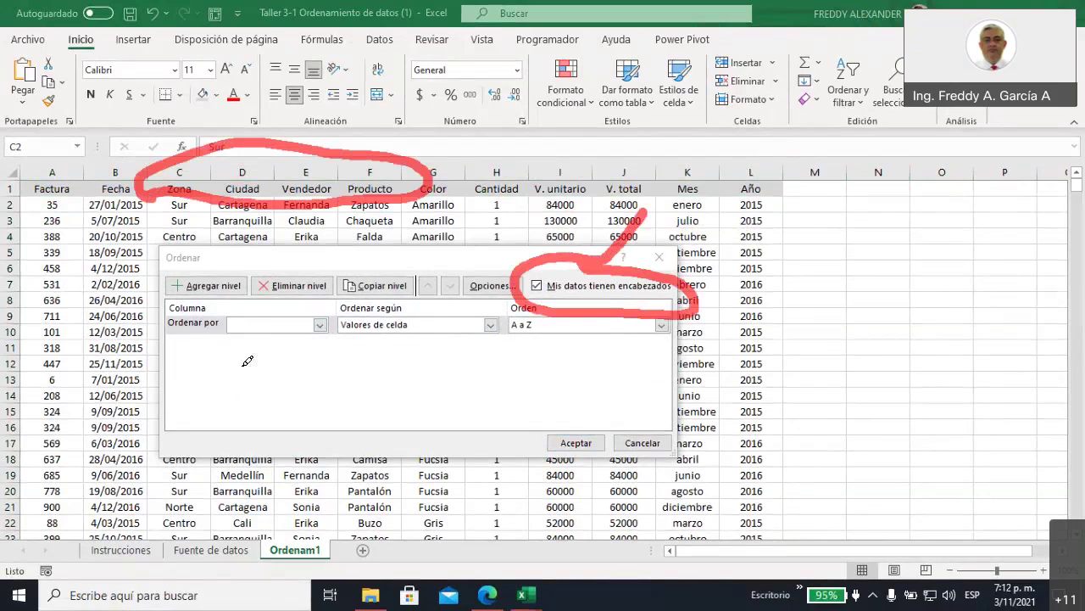
pyautogui.moveTo(176, 395)
pyautogui.mouseDown()
pyautogui.moveTo(235, 340)
pyautogui.moveTo(205, 343)
pyautogui.moveTo(236, 340)
pyautogui.moveTo(234, 366)
pyautogui.mouseUp()
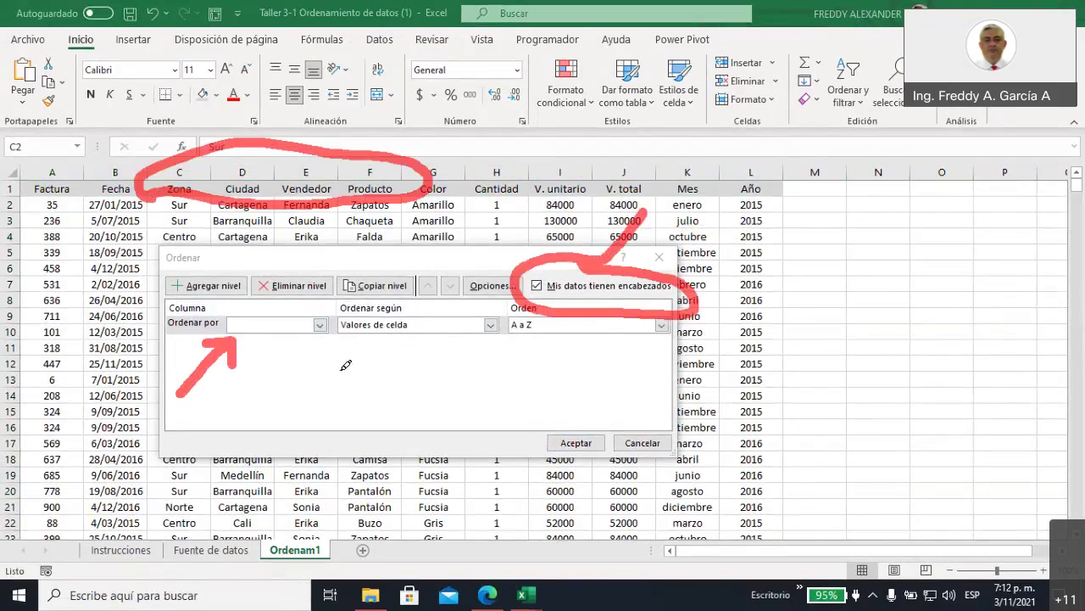
pyautogui.moveTo(367, 391)
pyautogui.mouseDown()
pyautogui.moveTo(415, 342)
pyautogui.moveTo(383, 344)
pyautogui.moveTo(417, 365)
pyautogui.mouseUp()
pyautogui.moveTo(506, 403)
pyautogui.mouseDown()
pyautogui.moveTo(541, 340)
pyautogui.moveTo(551, 356)
pyautogui.mouseUp()
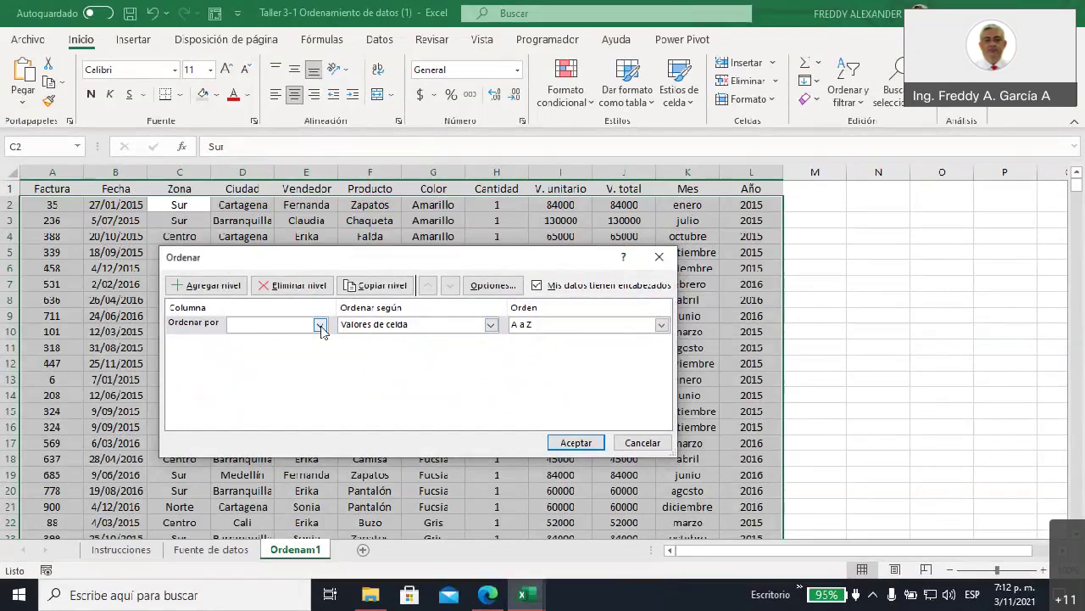
# - In the Sort dialog choose Zona, sorting on Valores de celda from A to Z
pyautogui.click(320, 325)
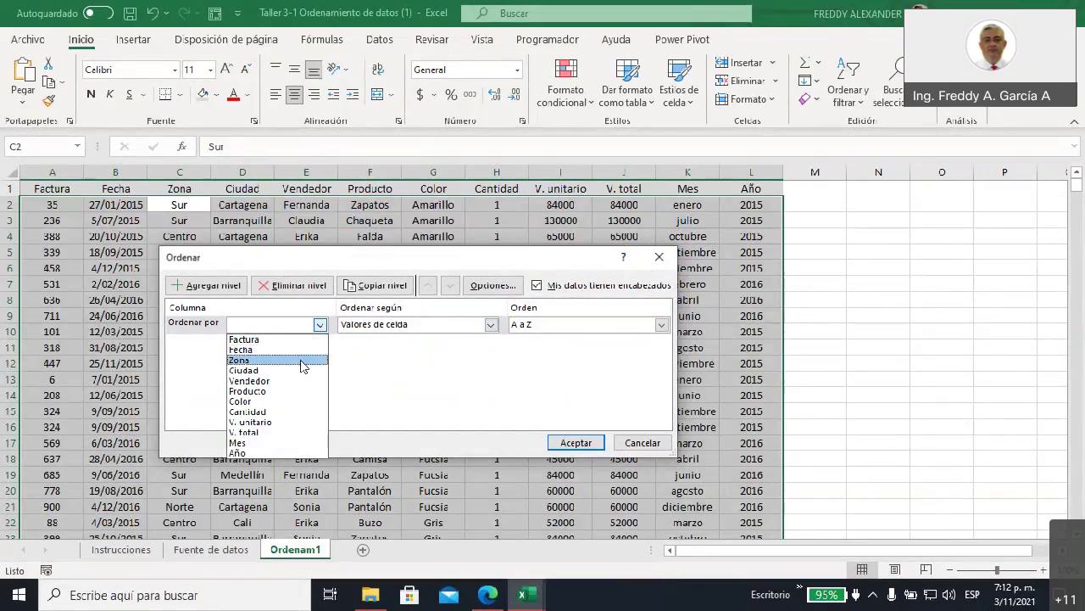
pyautogui.click(303, 363)
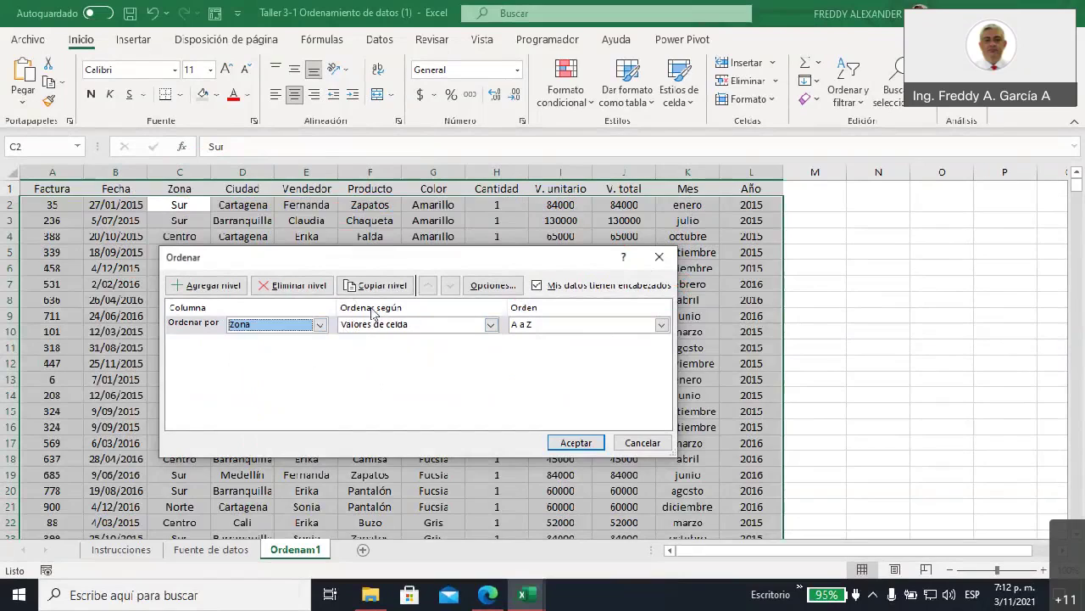
pyautogui.click(491, 325)
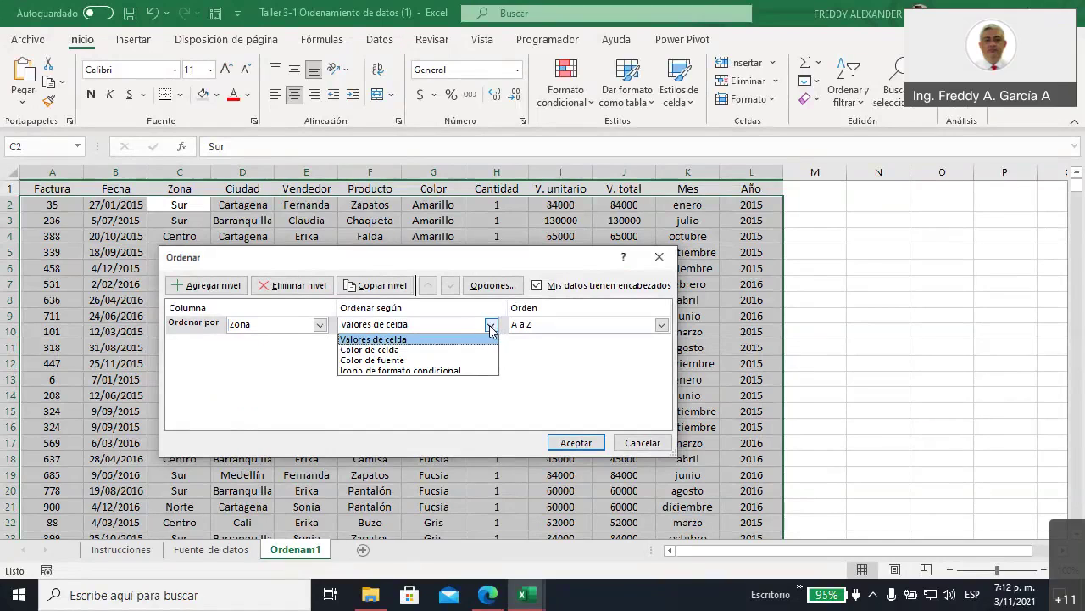
pyautogui.click(384, 341)
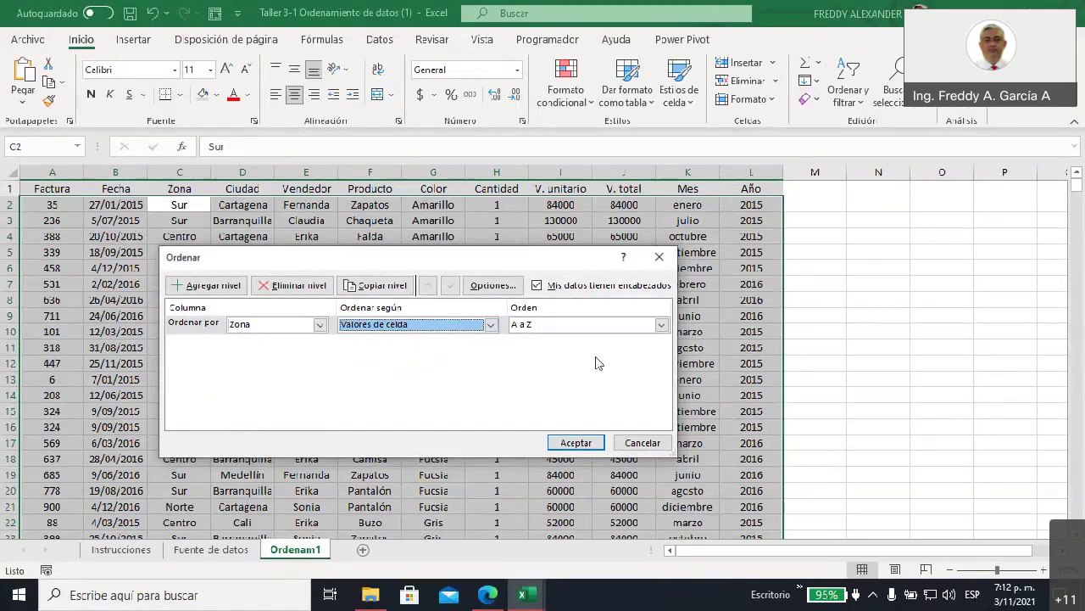
pyautogui.click(662, 325)
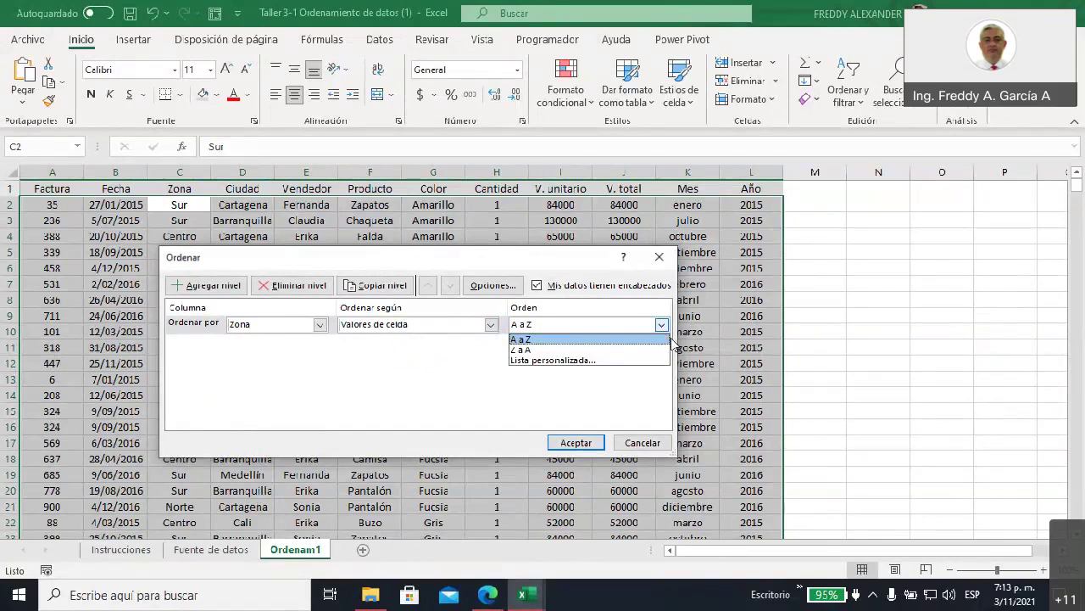
pyautogui.click(521, 340)
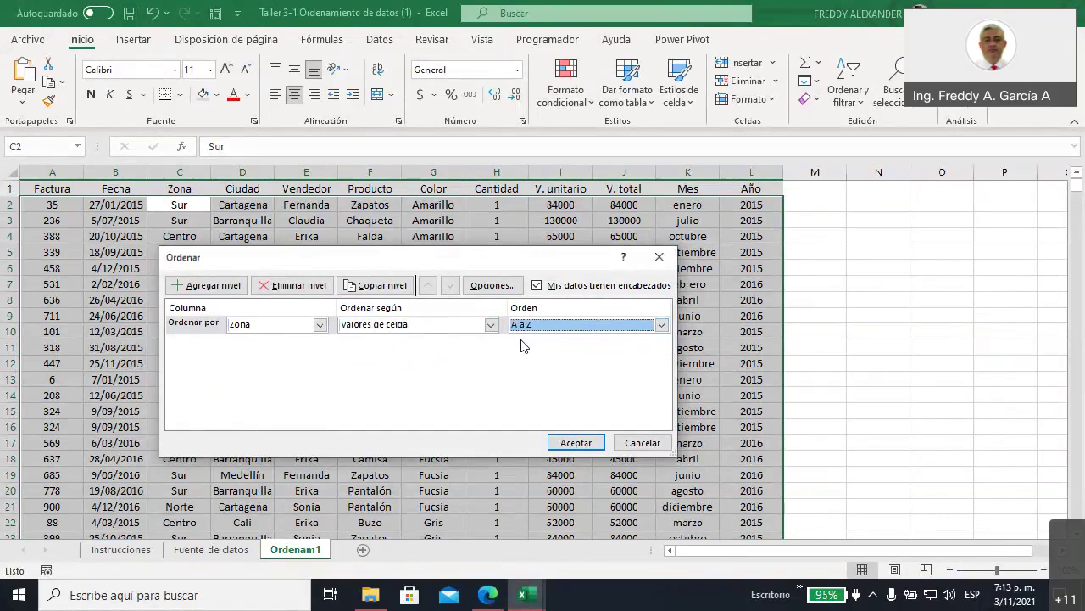
pyautogui.moveTo(353, 260); pyautogui.dragTo(414, 214)
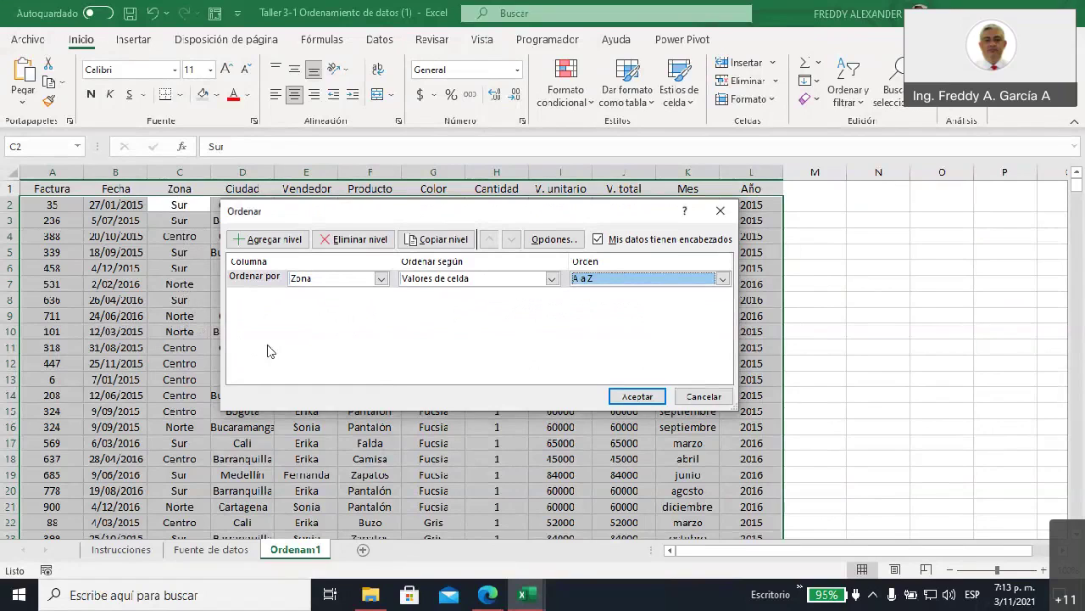
pyautogui.click(637, 397)
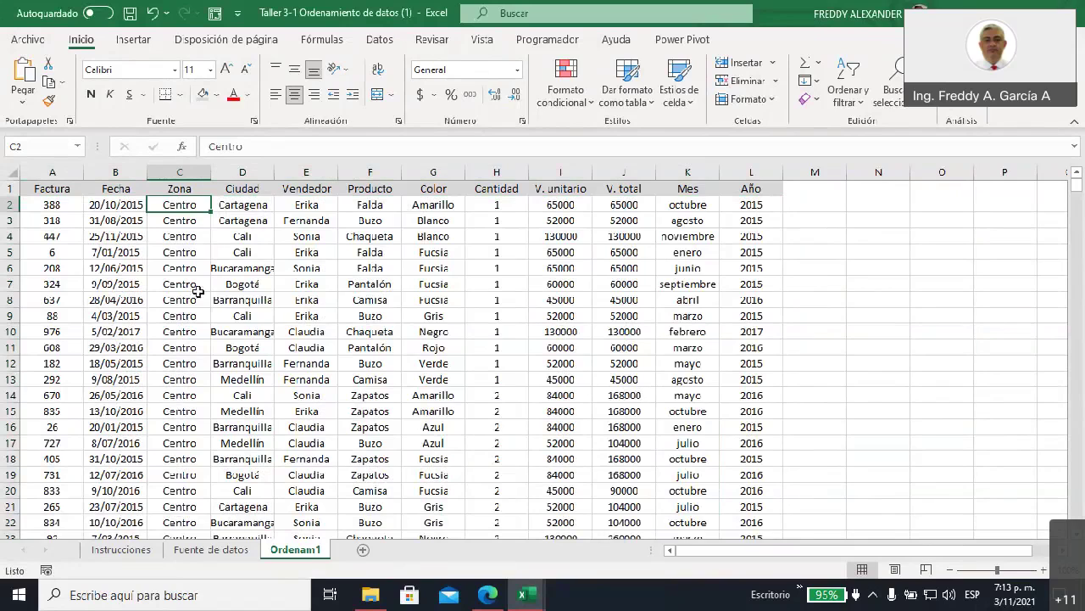
pyautogui.moveTo(178, 188); pyautogui.dragTo(206, 506)
pyautogui.moveTo(198, 490); pyautogui.dragTo(185, 215)
pyautogui.click(185, 206)
pyautogui.scroll(-9, 194, 293)
pyautogui.scroll(-3, 193, 293)
pyautogui.scroll(-6, 193, 294)
pyautogui.scroll(-6, 191, 301)
pyautogui.scroll(-7, 185, 315)
pyautogui.scroll(-11, 185, 315)
pyautogui.scroll(-11, 182, 317)
pyautogui.scroll(-10, 184, 325)
pyautogui.scroll(-9, 184, 346)
pyautogui.scroll(-10, 183, 352)
pyautogui.scroll(-6, 183, 354)
pyautogui.scroll(-7, 183, 356)
pyautogui.scroll(-12, 184, 358)
pyautogui.scroll(-20, 184, 359)
pyautogui.scroll(-11, 184, 359)
pyautogui.scroll(-18, 184, 359)
pyautogui.scroll(-20, 184, 359)
pyautogui.scroll(-18, 184, 359)
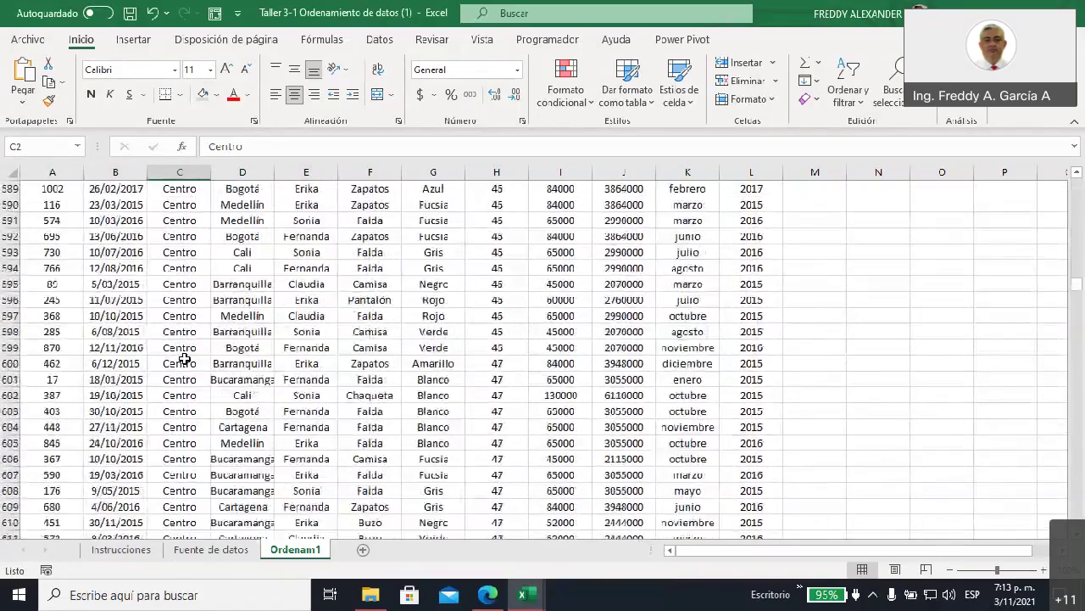
pyautogui.scroll(-20, 184, 359)
pyautogui.scroll(-17, 184, 359)
pyautogui.scroll(-6, 184, 358)
pyautogui.scroll(5, 184, 359)
pyautogui.scroll(6, 184, 359)
pyautogui.scroll(3, 184, 359)
pyautogui.scroll(12, 184, 358)
pyautogui.scroll(2, 184, 358)
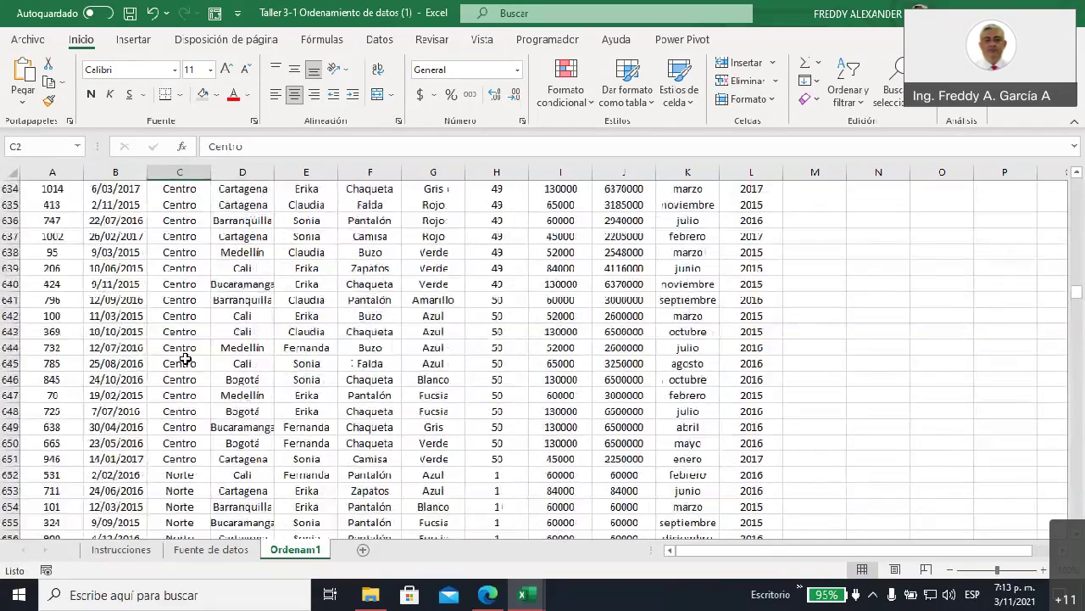
pyautogui.scroll(5, 763, 356)
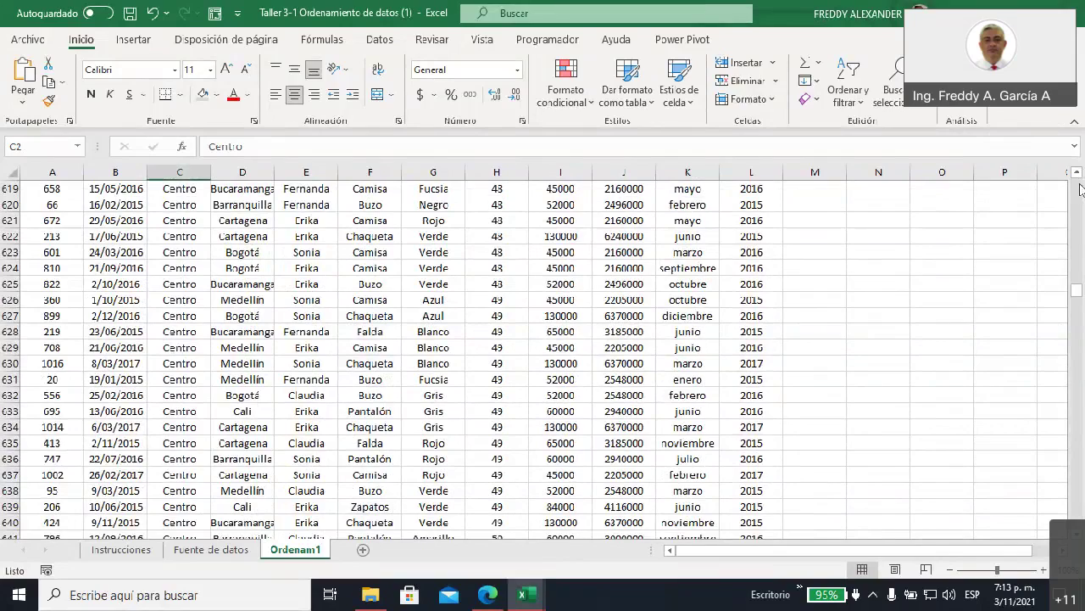
pyautogui.moveTo(1077, 293); pyautogui.dragTo(1077, 183)
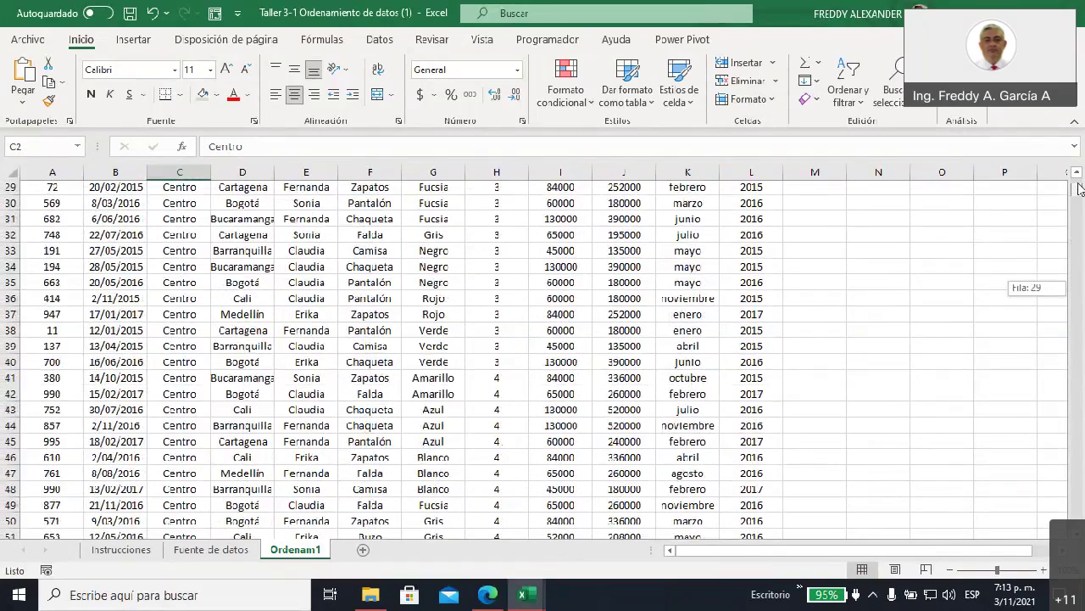
pyautogui.click(860, 269)
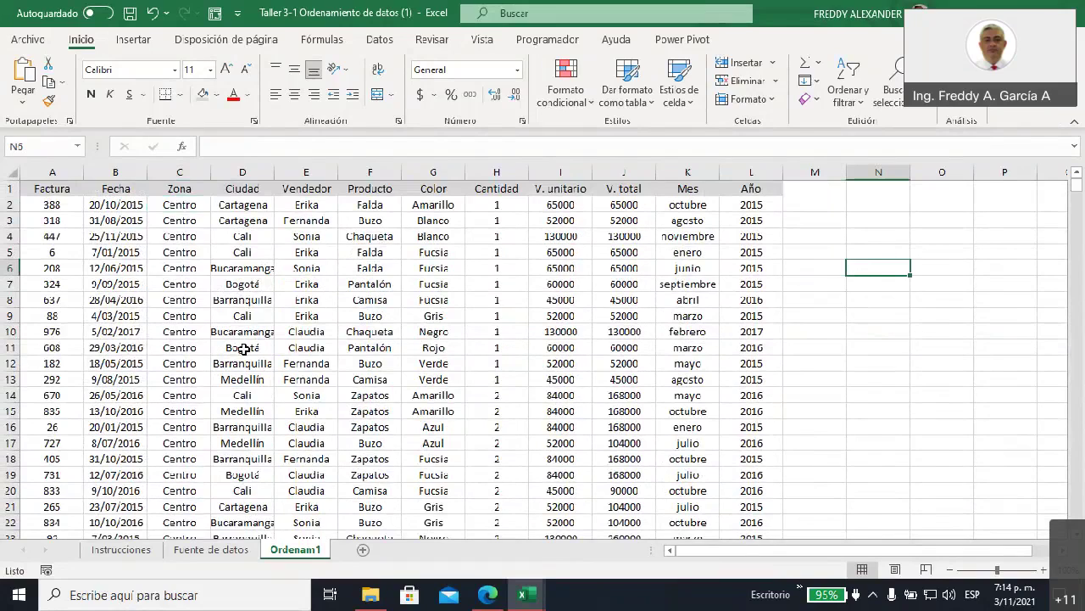
pyautogui.click(178, 187)
pyautogui.moveTo(178, 204); pyautogui.dragTo(197, 475)
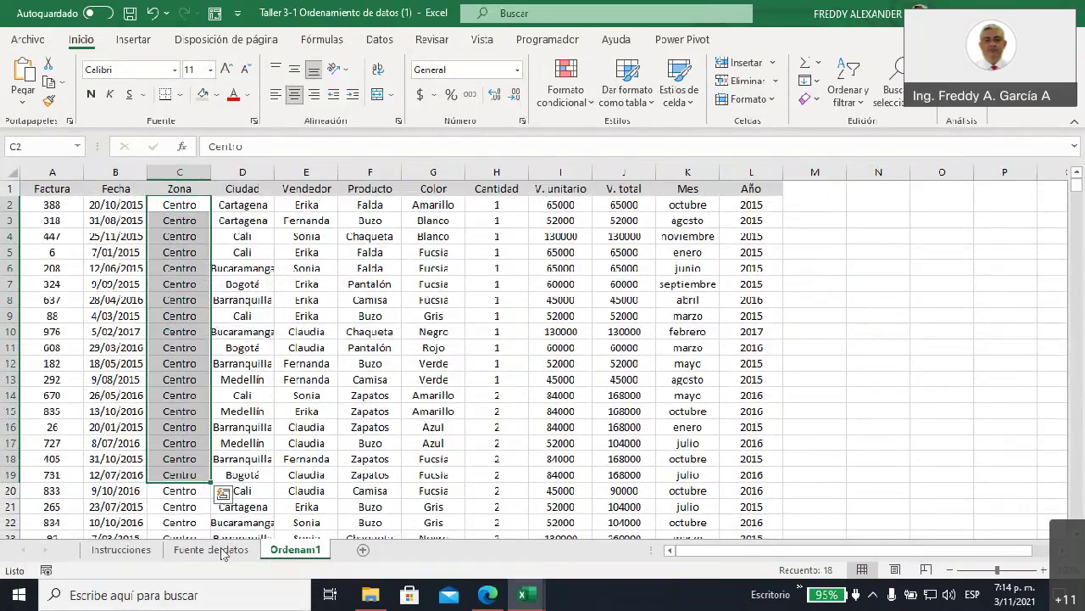
# - View the Instrucciones sheet and select exercise 2 in cell B15
pyautogui.click(136, 553)
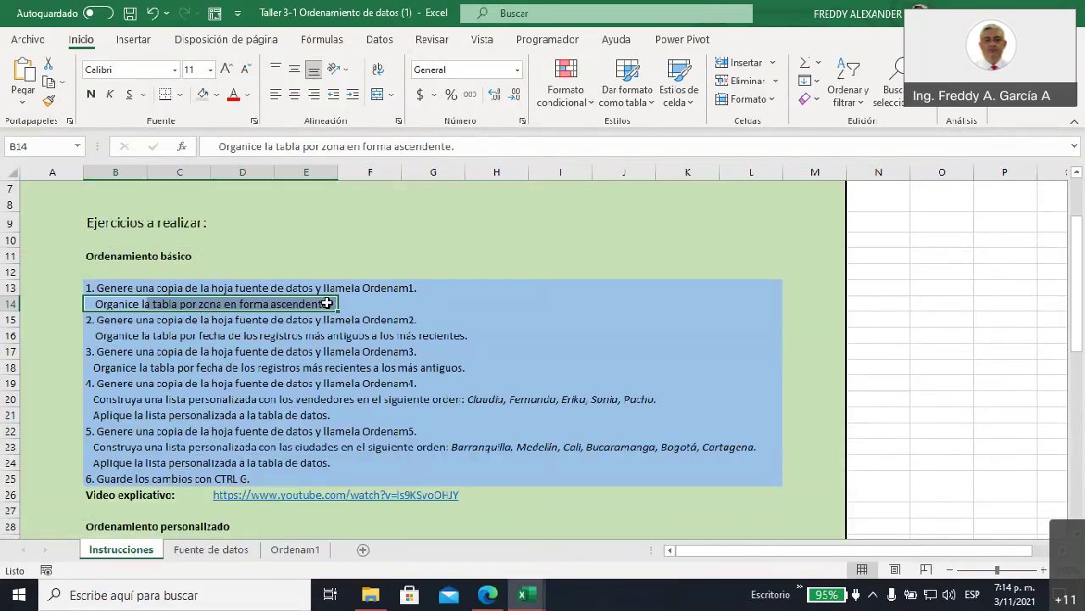
pyautogui.click(117, 322)
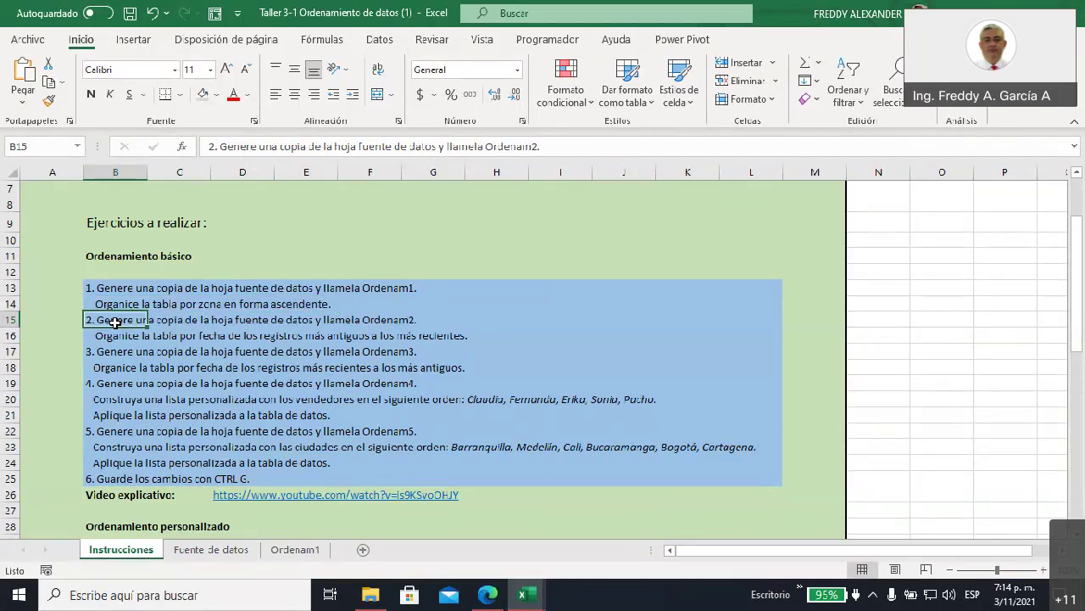
# - Copy the Fuente de datos sheet and move the copy to the end after Ordenam1
pyautogui.rightClick(214, 555)
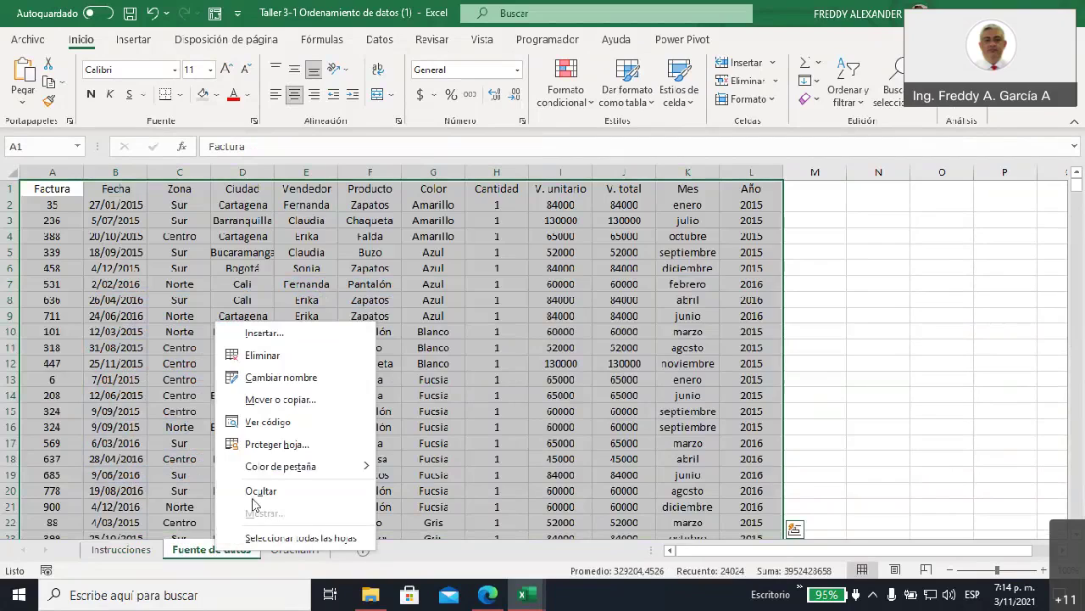
pyautogui.click(280, 400)
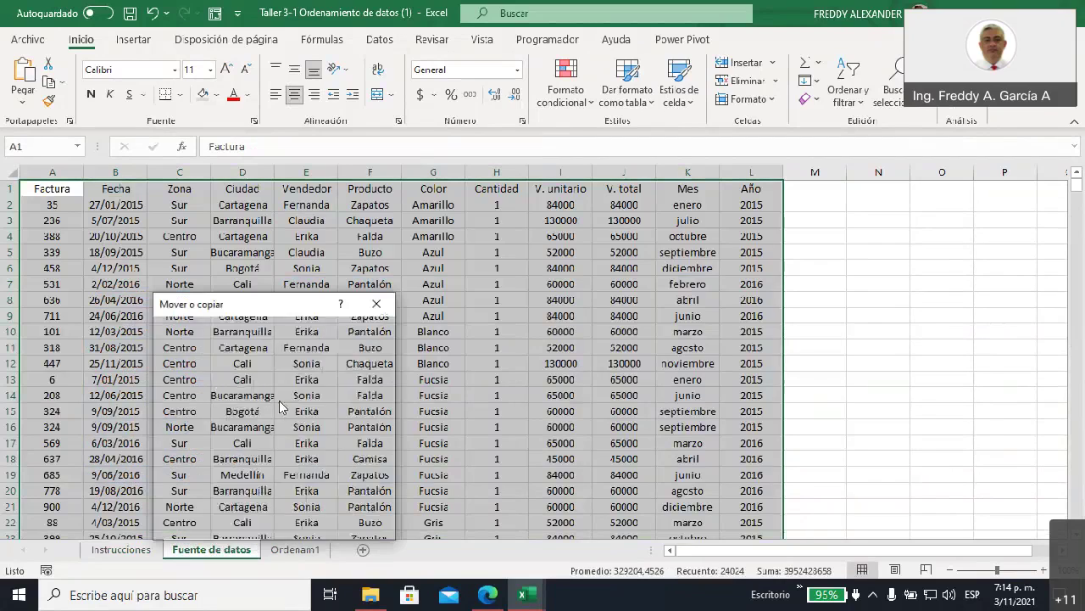
pyautogui.click(209, 405)
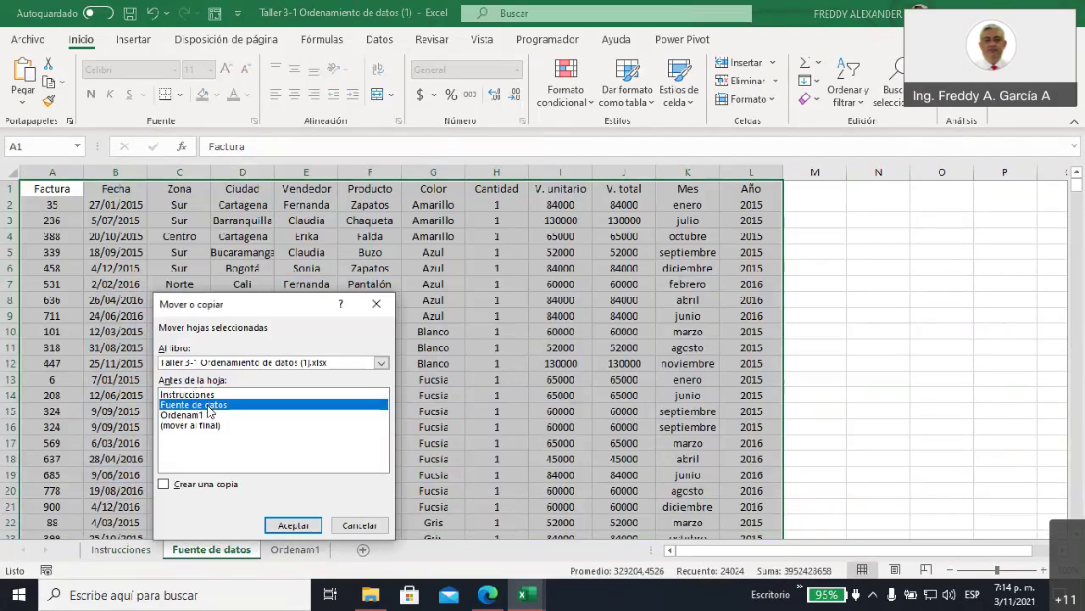
pyautogui.click(165, 485)
pyautogui.click(291, 524)
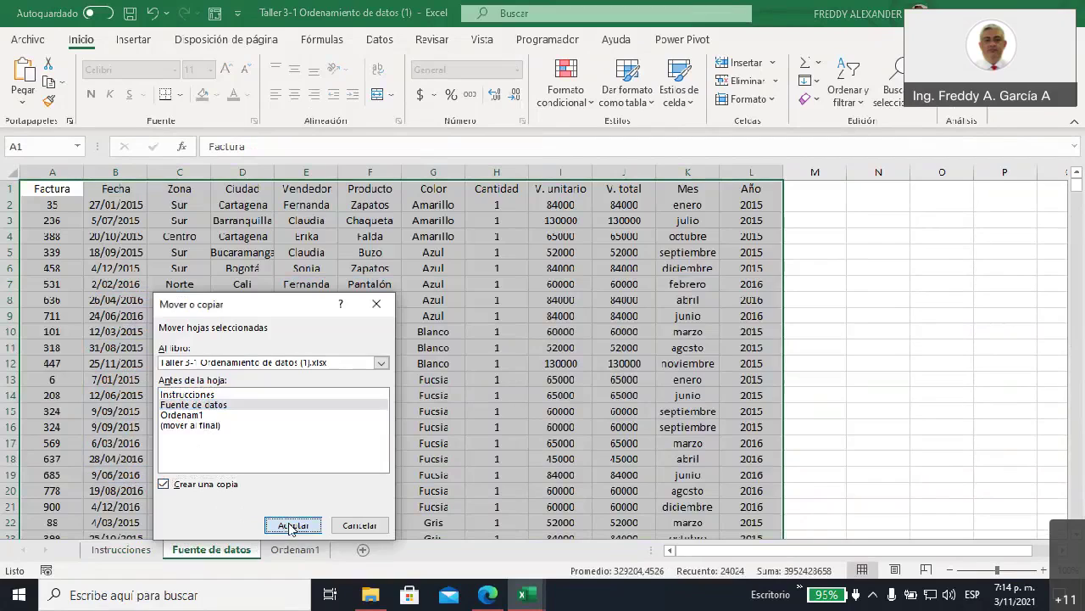
pyautogui.doubleClick(216, 550)
pyautogui.click(259, 547)
pyautogui.press('BackSpace')
pyautogui.press('BackSpace')
pyautogui.press('BackSpace')
pyautogui.moveTo(259, 547); pyautogui.dragTo(369, 539)
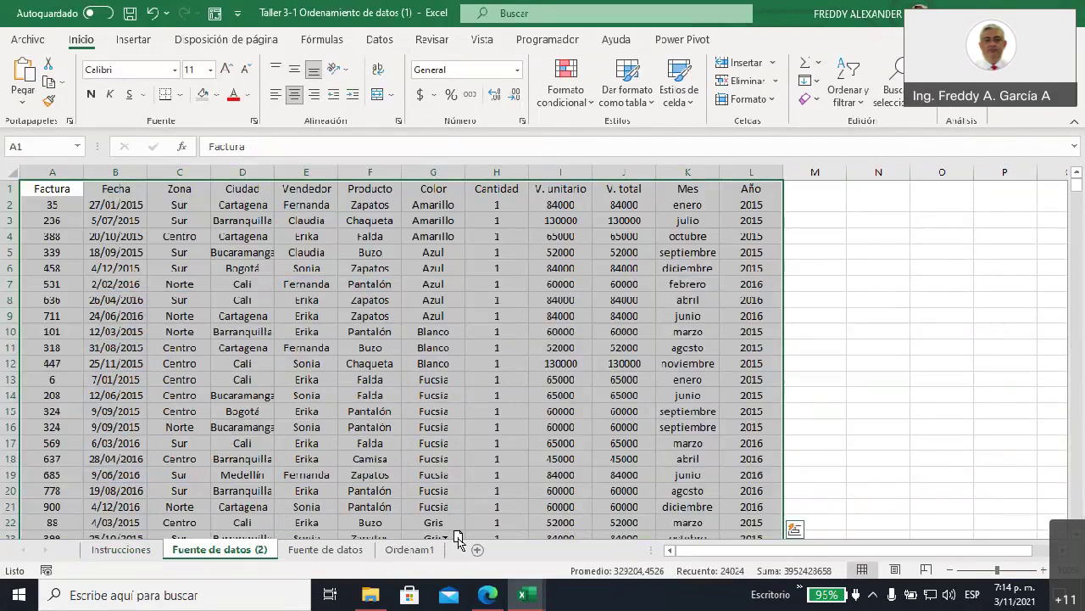
pyautogui.moveTo(370, 539); pyautogui.dragTo(437, 536)
# - Rename the copied sheet to Ordenam2, then return to Fuente de datos
pyautogui.rightClick(397, 549)
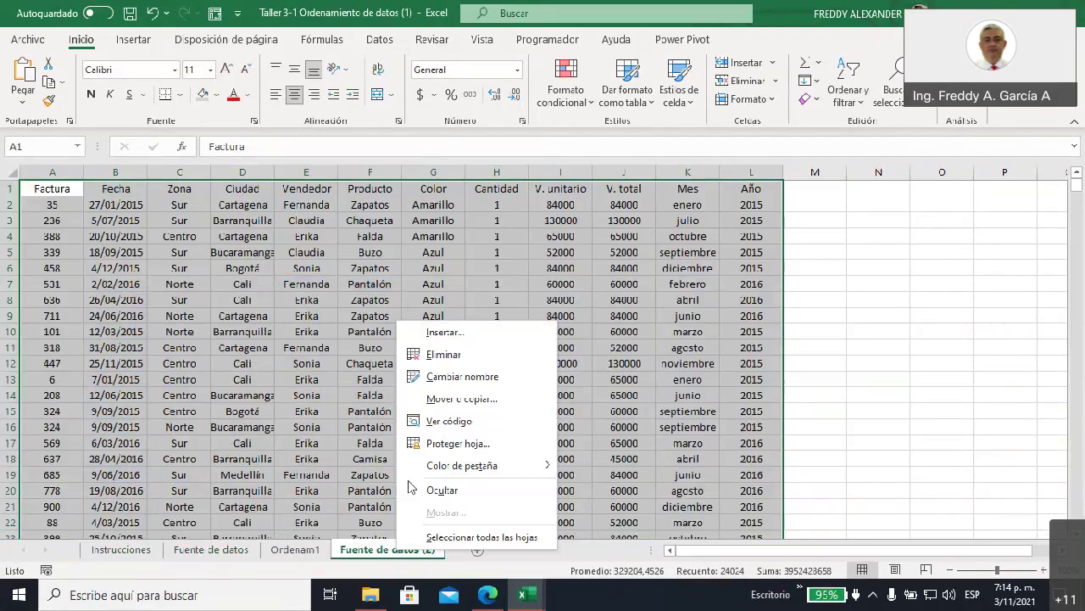
pyautogui.click(457, 378)
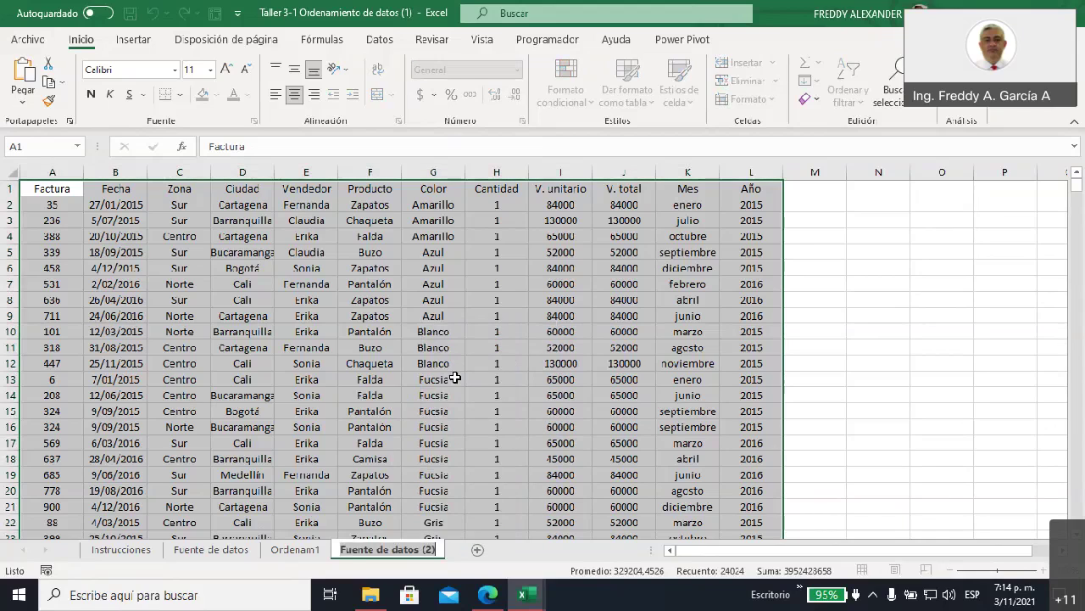
pyautogui.write('Ordenm')
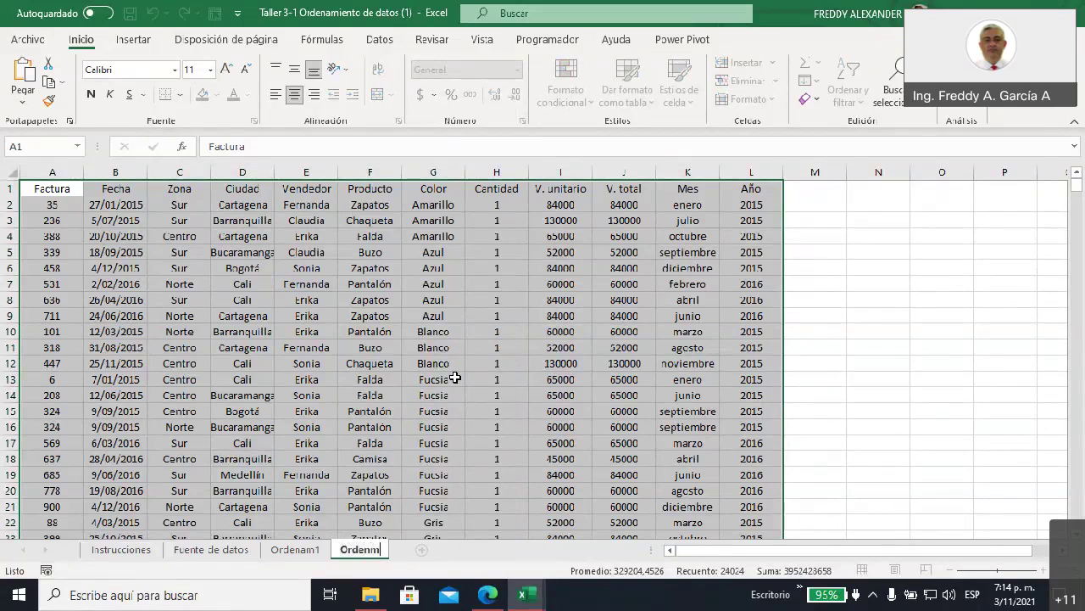
pyautogui.press('BackSpace')
pyautogui.press('BackSpace')
pyautogui.write('a')
pyautogui.press('BackSpace')
pyautogui.write('nam2')
pyautogui.press('Return')
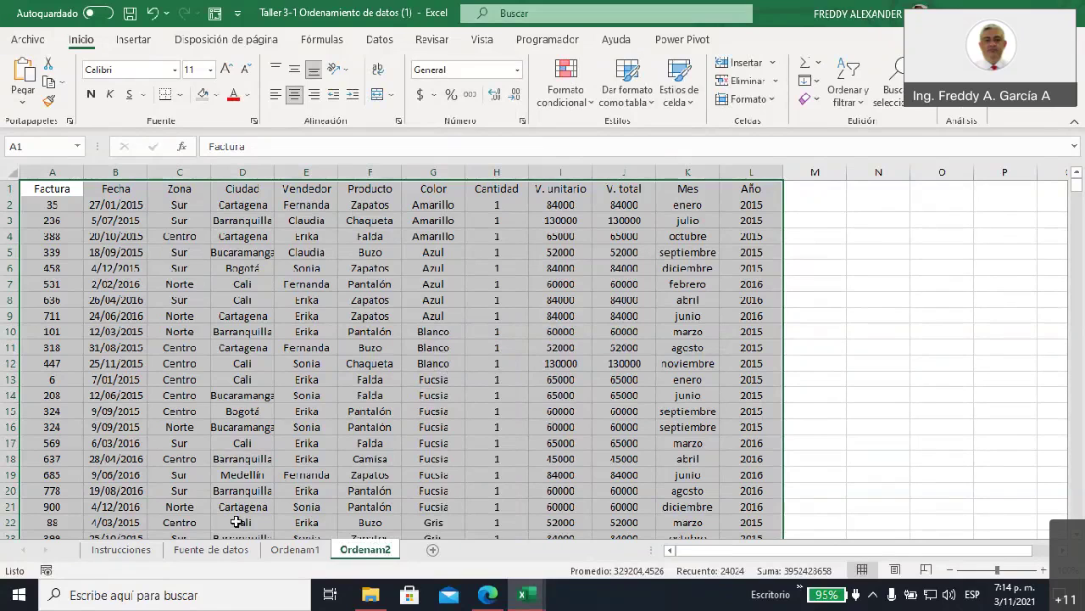
pyautogui.click(229, 550)
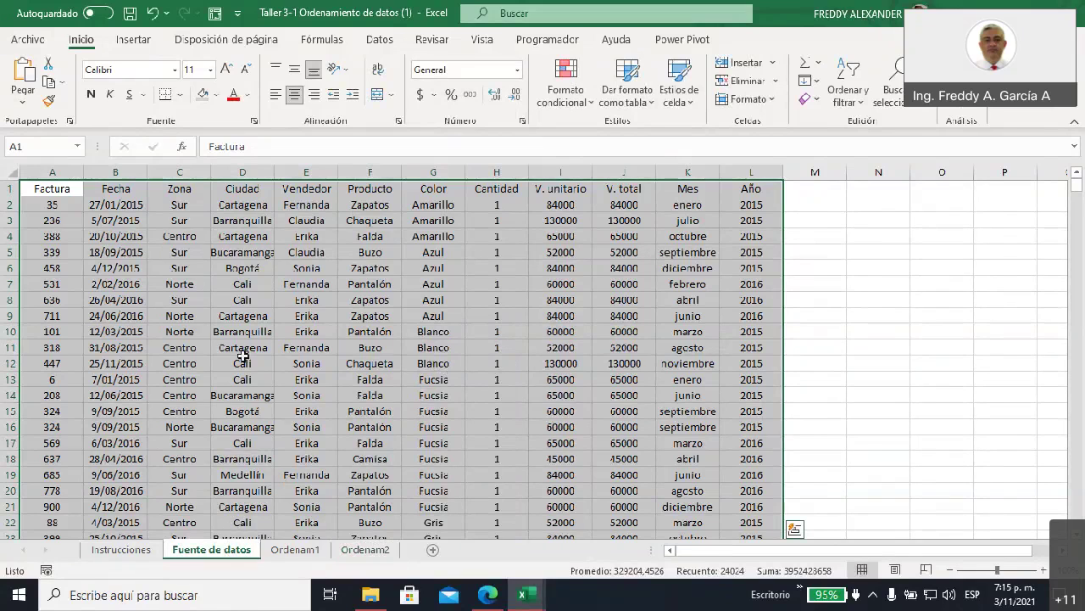
# - Compare the header rows and Zona values of the Ordenam1 and Ordenam2 sheets
pyautogui.click(180, 265)
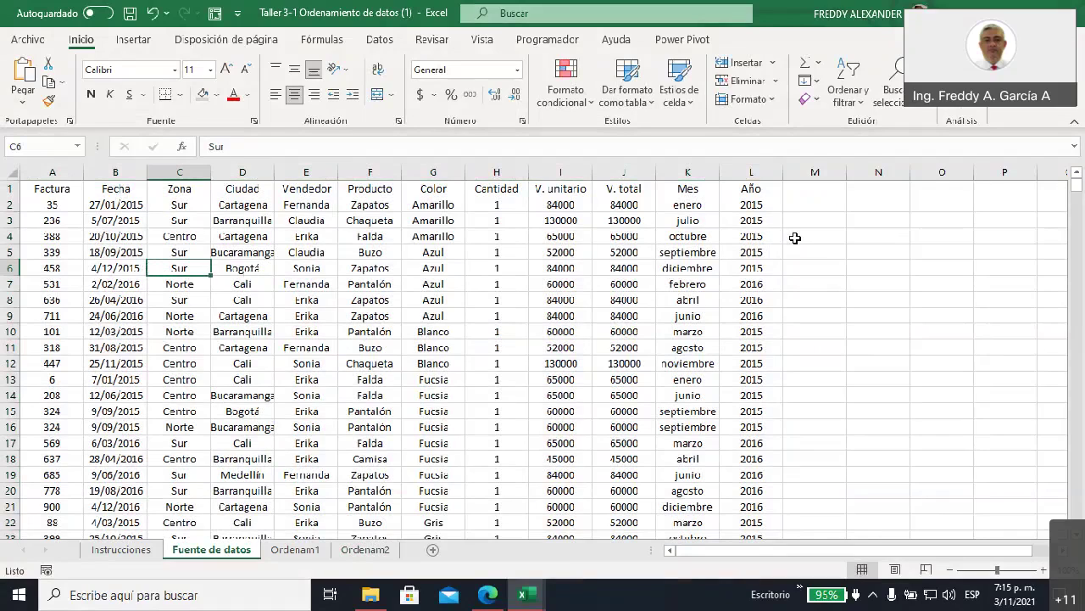
pyautogui.click(297, 550)
pyautogui.click(243, 205)
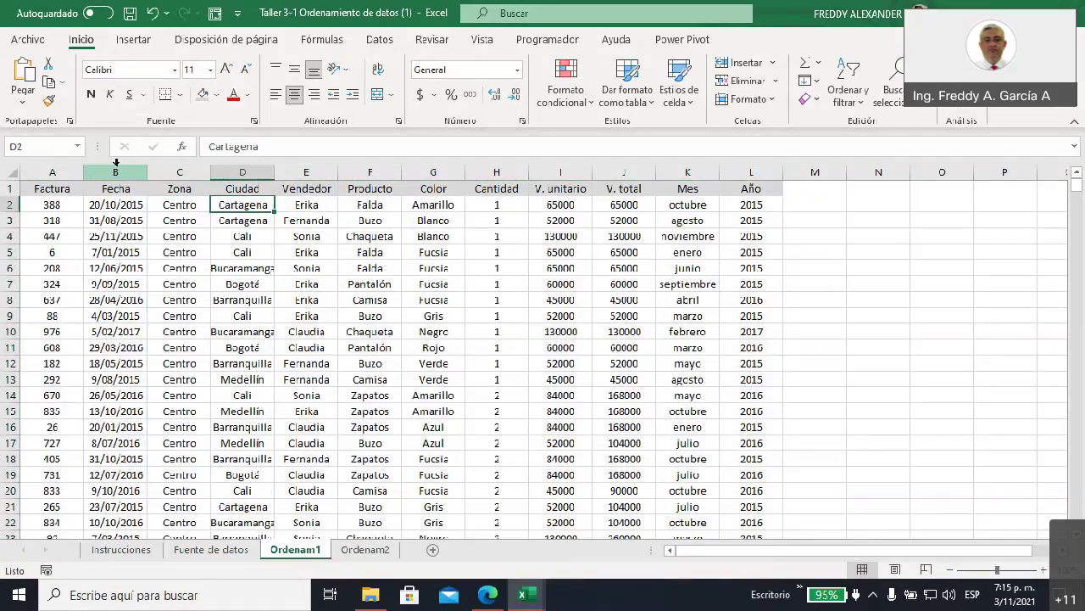
pyautogui.moveTo(47, 190)
pyautogui.mouseDown()
pyautogui.moveTo(730, 176)
pyautogui.moveTo(729, 195)
pyautogui.mouseUp()
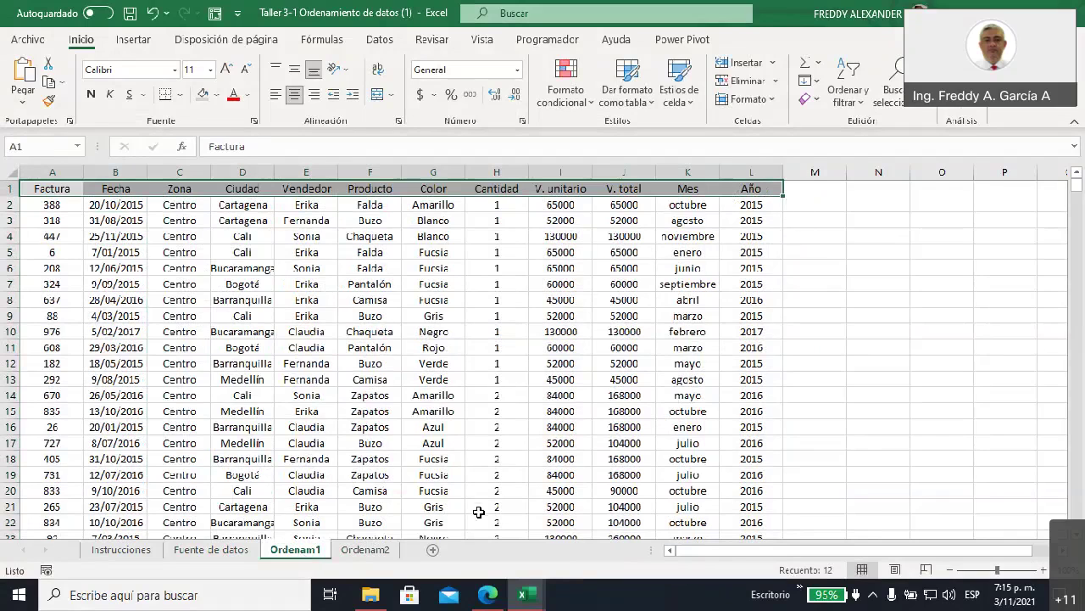
pyautogui.click(365, 551)
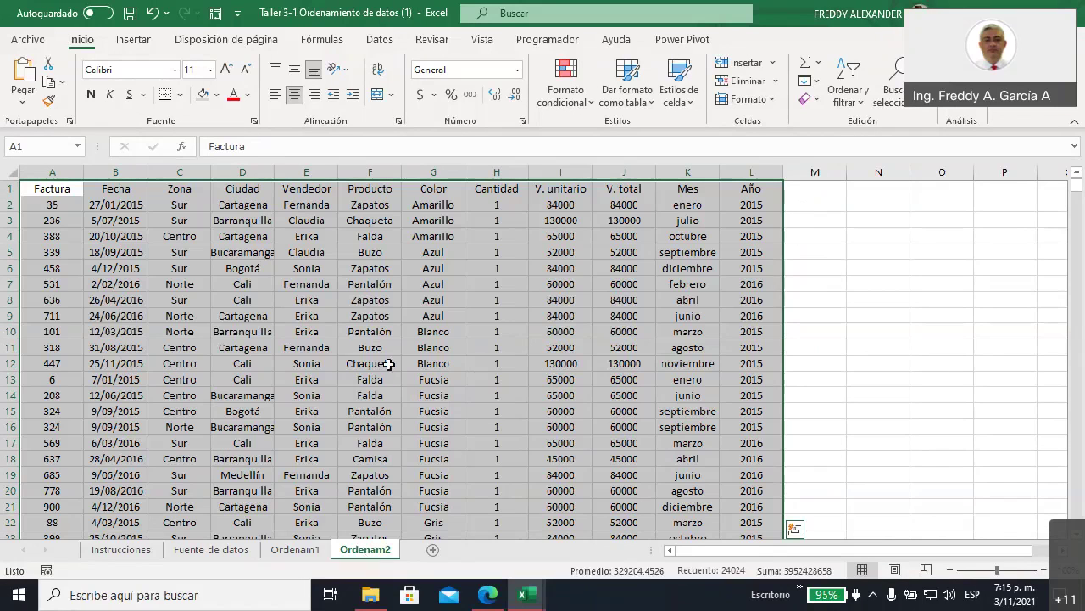
pyautogui.click(334, 364)
pyautogui.moveTo(42, 189); pyautogui.dragTo(752, 179)
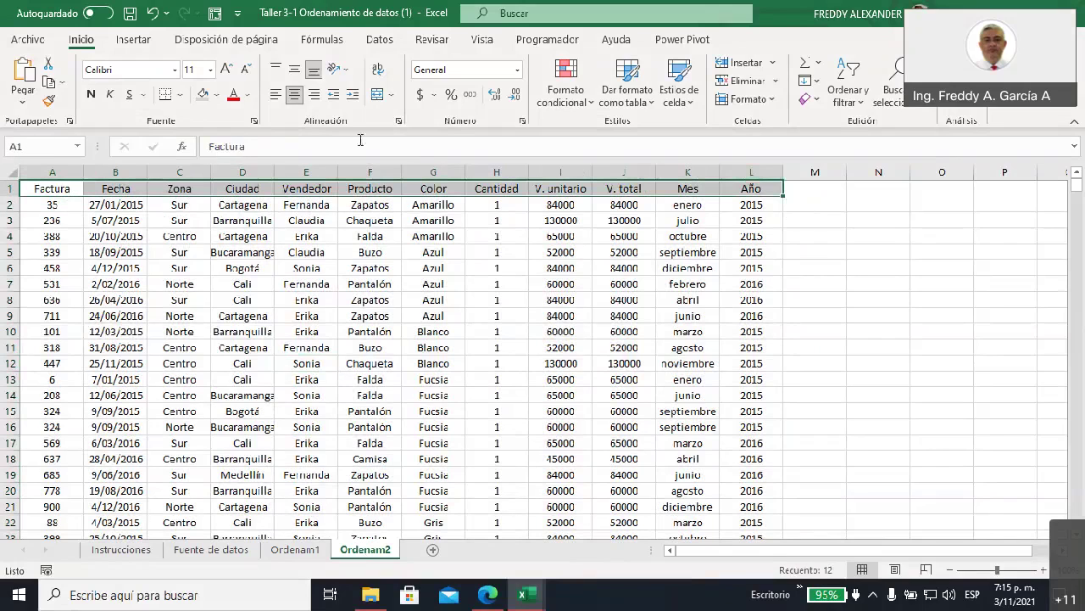
pyautogui.click(325, 295)
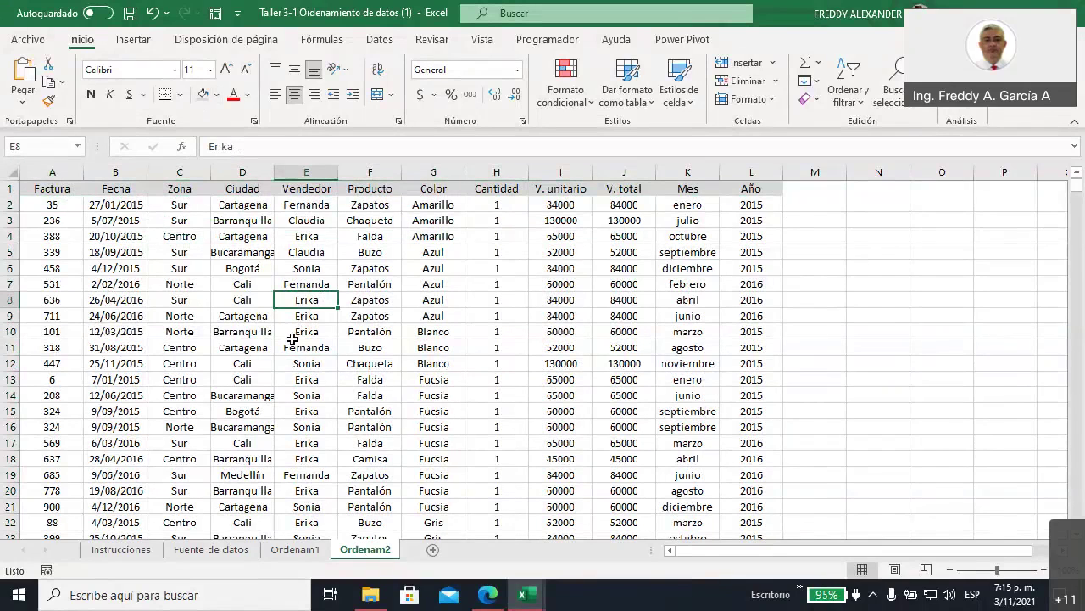
pyautogui.moveTo(182, 205); pyautogui.dragTo(188, 442)
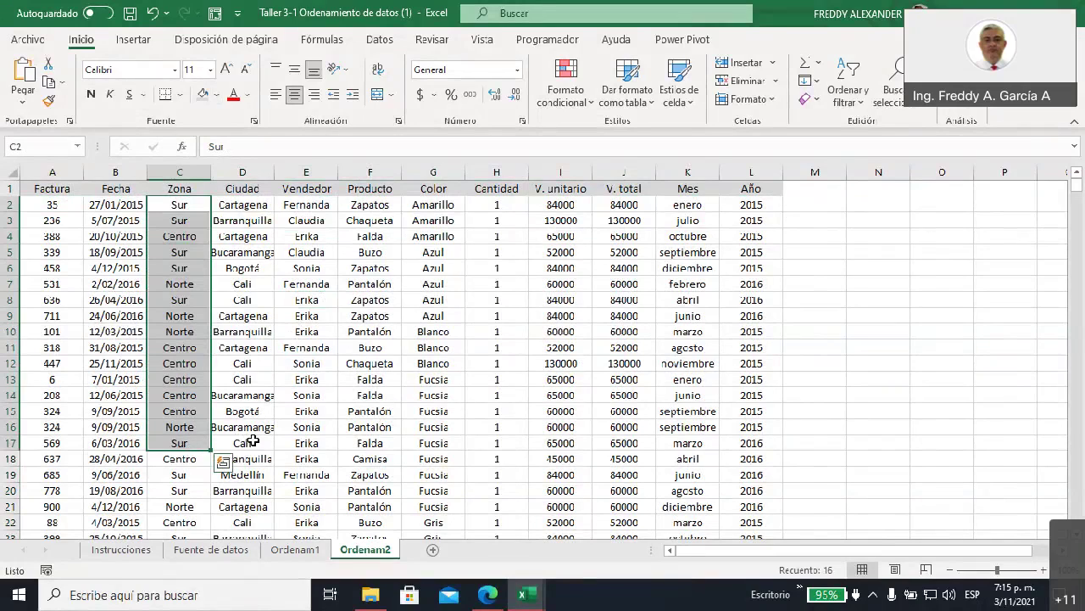
# - Read the date-sorting instruction B16 on Instrucciones, then return to Ordenam2
pyautogui.click(118, 549)
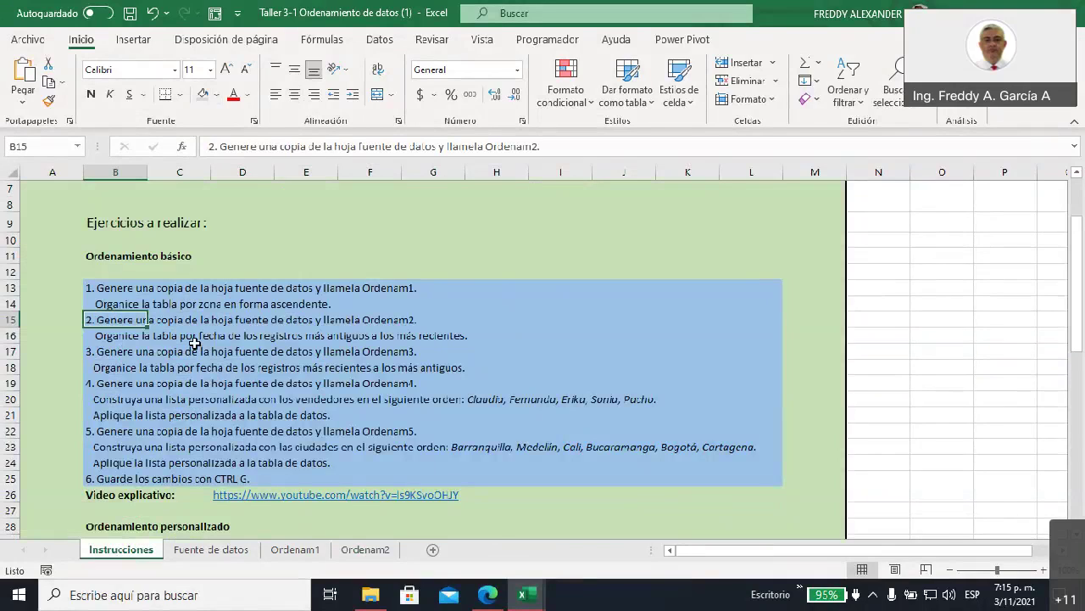
pyautogui.click(120, 336)
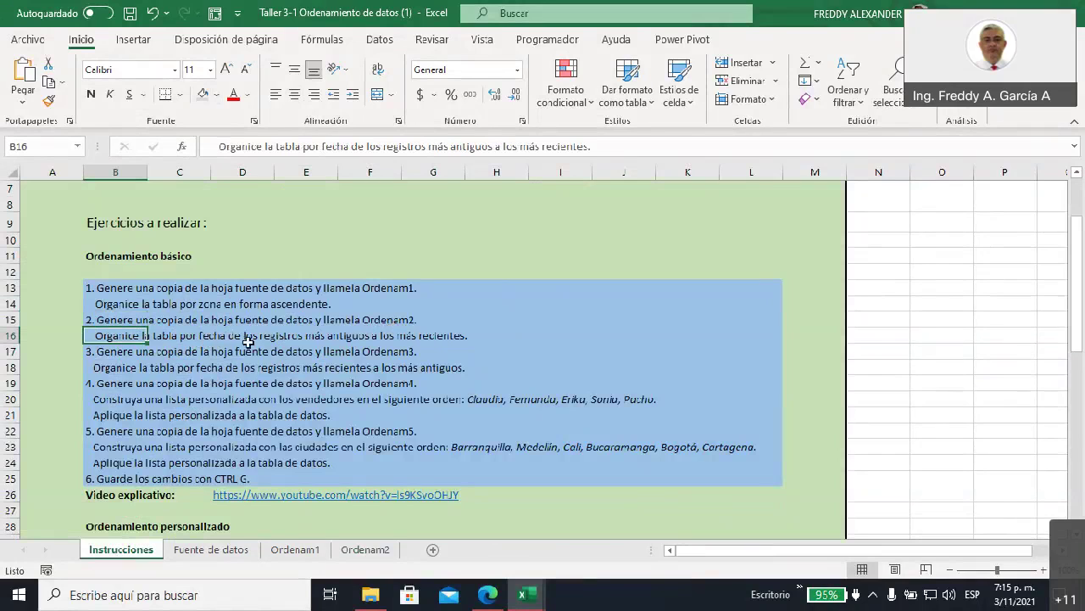
pyautogui.click(209, 336)
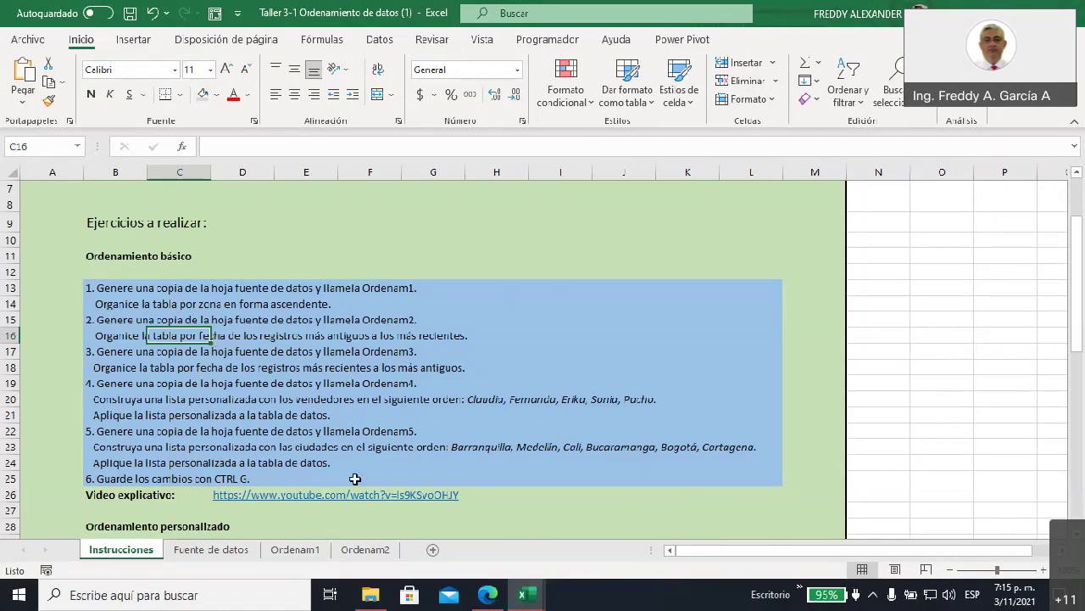
pyautogui.click(383, 556)
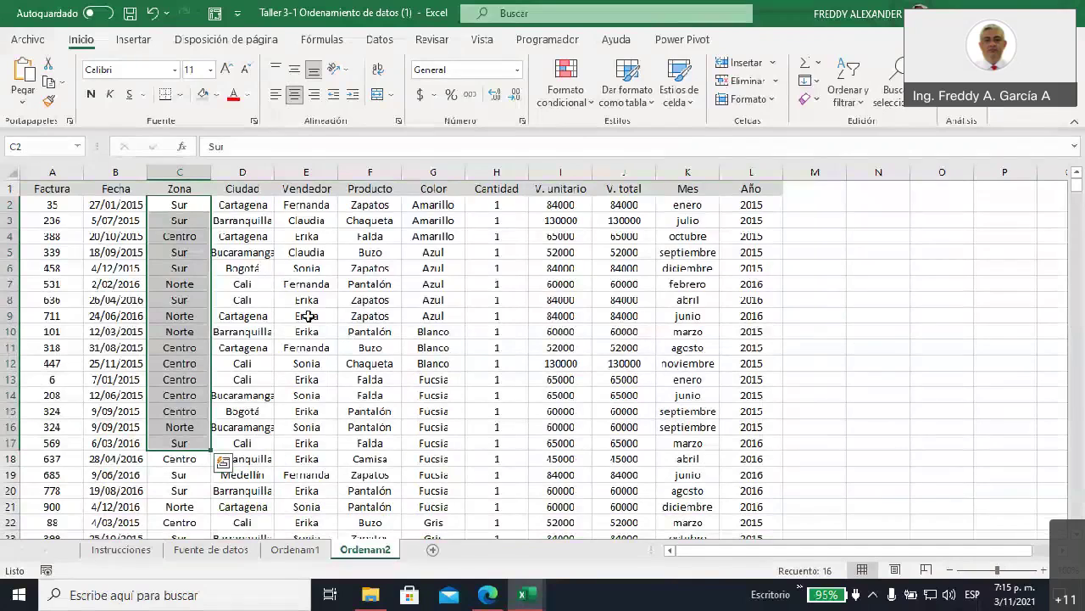
# - Inspect the Fecha, Mes and Año columns and select the first date in B2
pyautogui.click(125, 188)
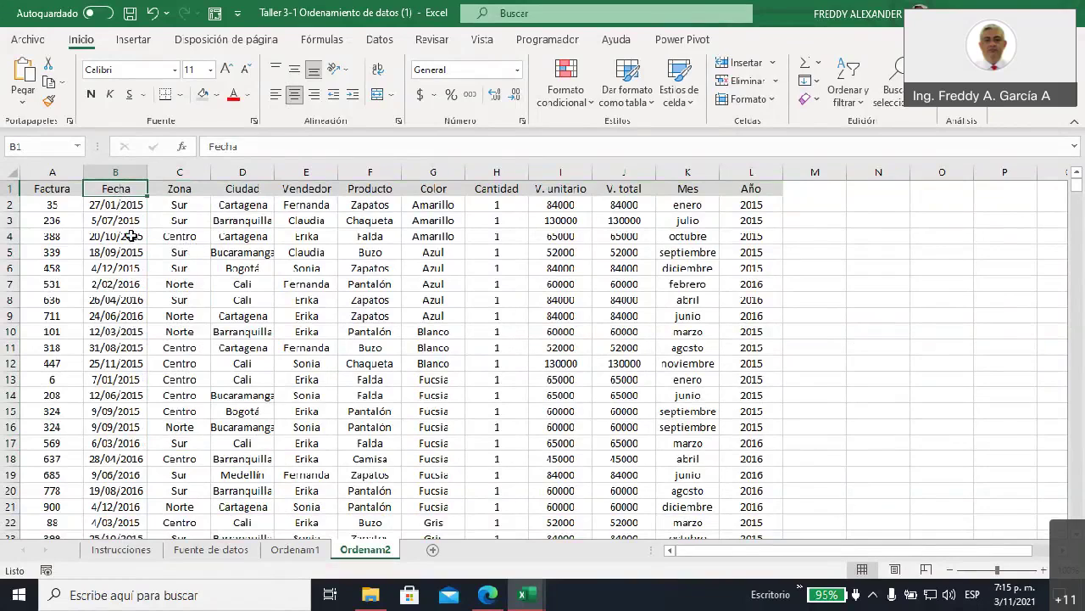
pyautogui.click(110, 207)
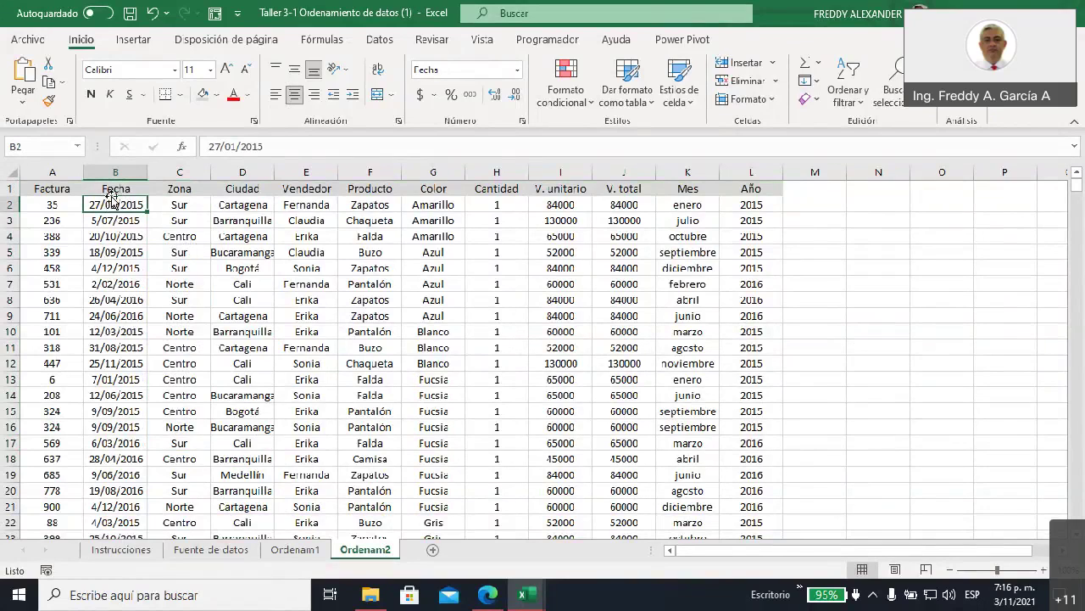
pyautogui.click(111, 191)
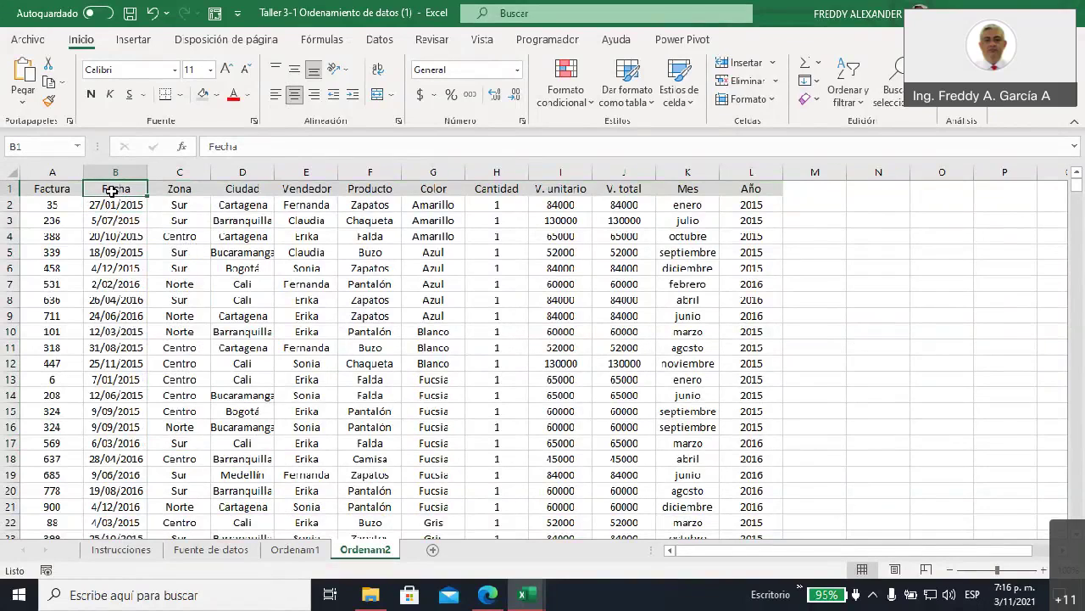
pyautogui.click(112, 173)
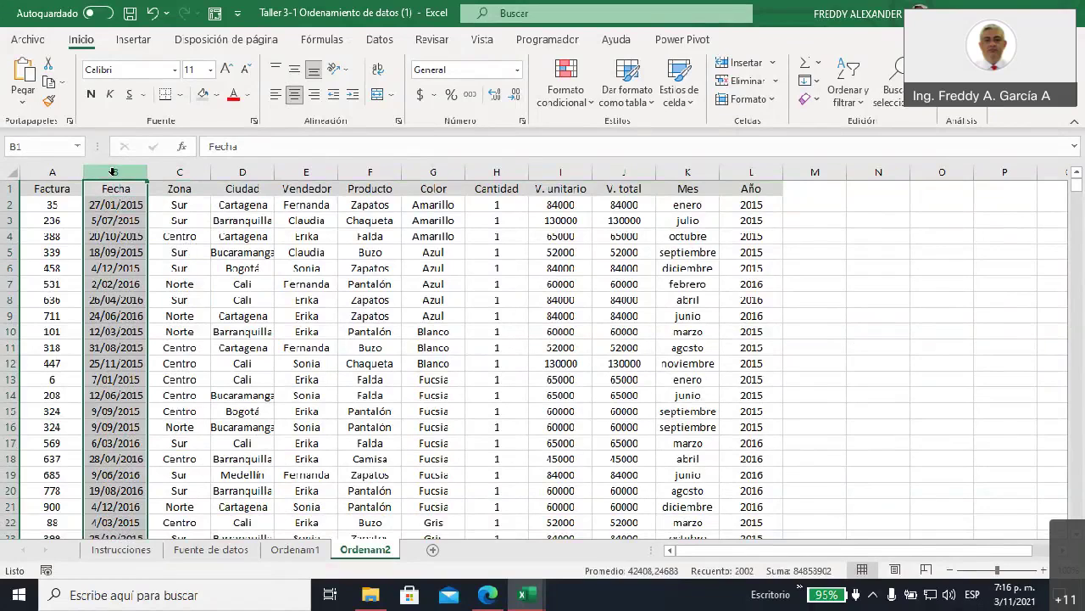
pyautogui.click(688, 173)
pyautogui.click(751, 172)
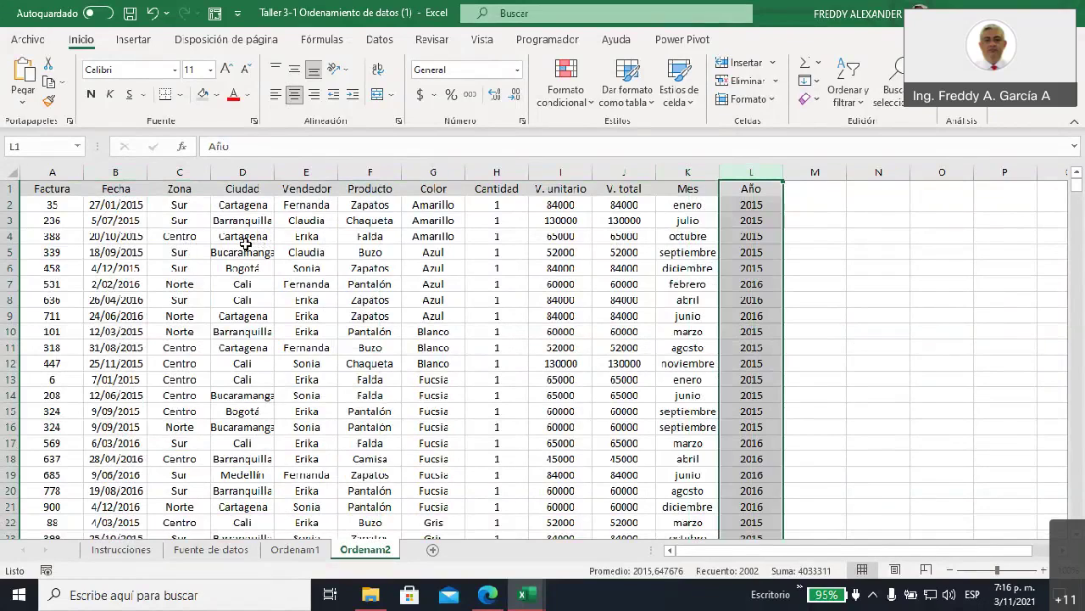
pyautogui.click(106, 205)
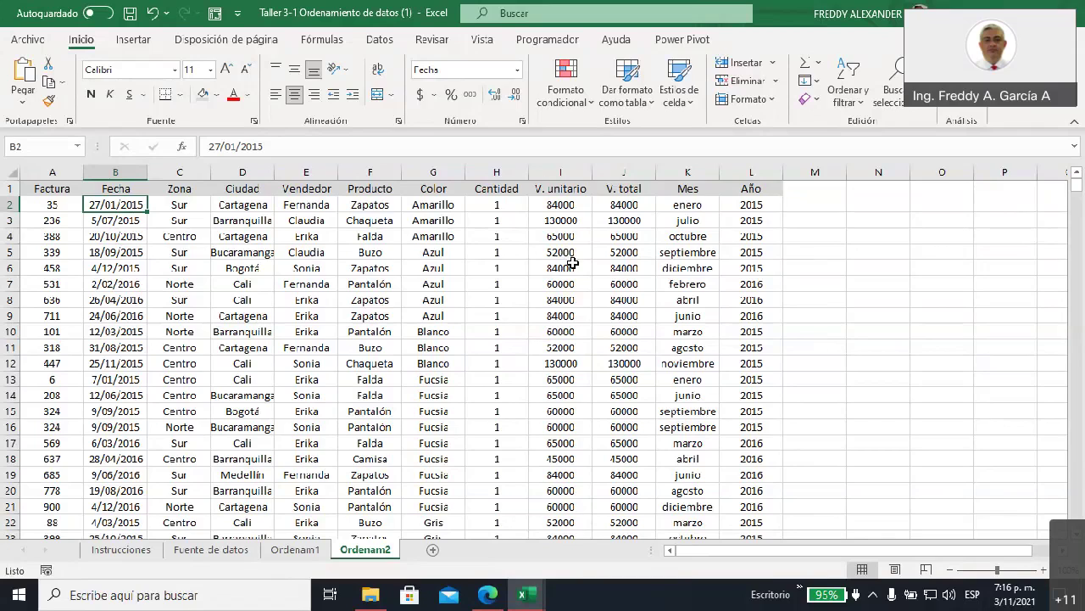
# - Custom-sort the table by Fecha, De más recientes a más antiguos
pyautogui.click(857, 105)
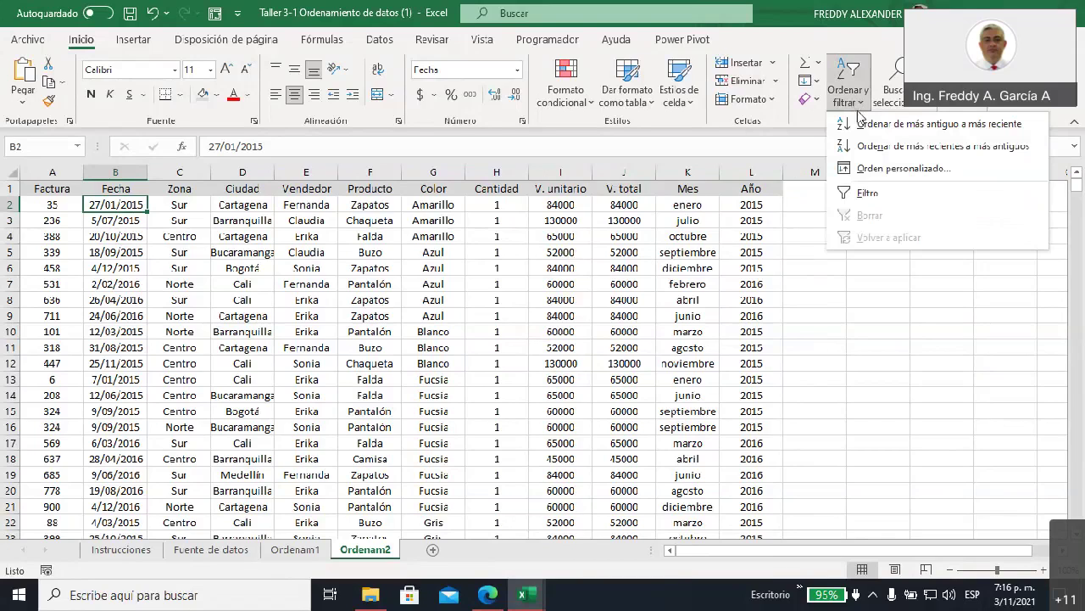
pyautogui.click(882, 172)
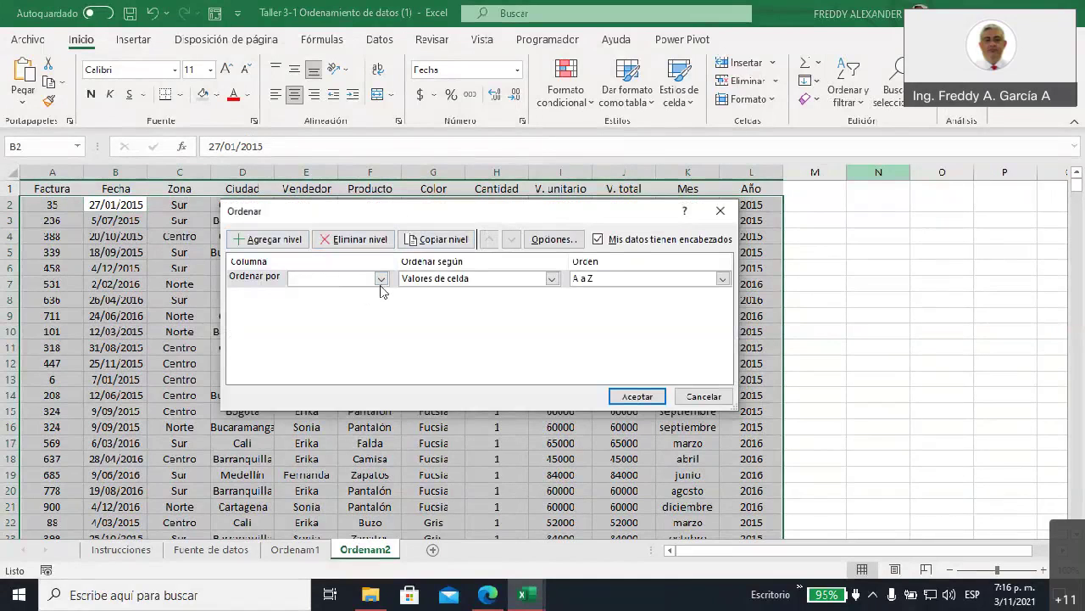
pyautogui.click(380, 279)
pyautogui.click(342, 305)
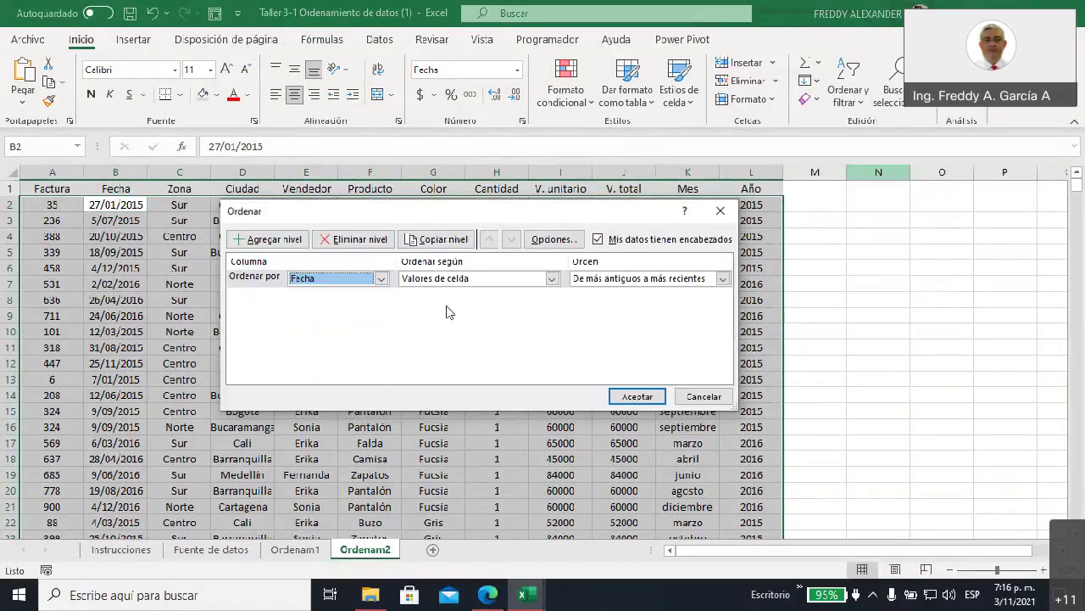
pyautogui.click(722, 280)
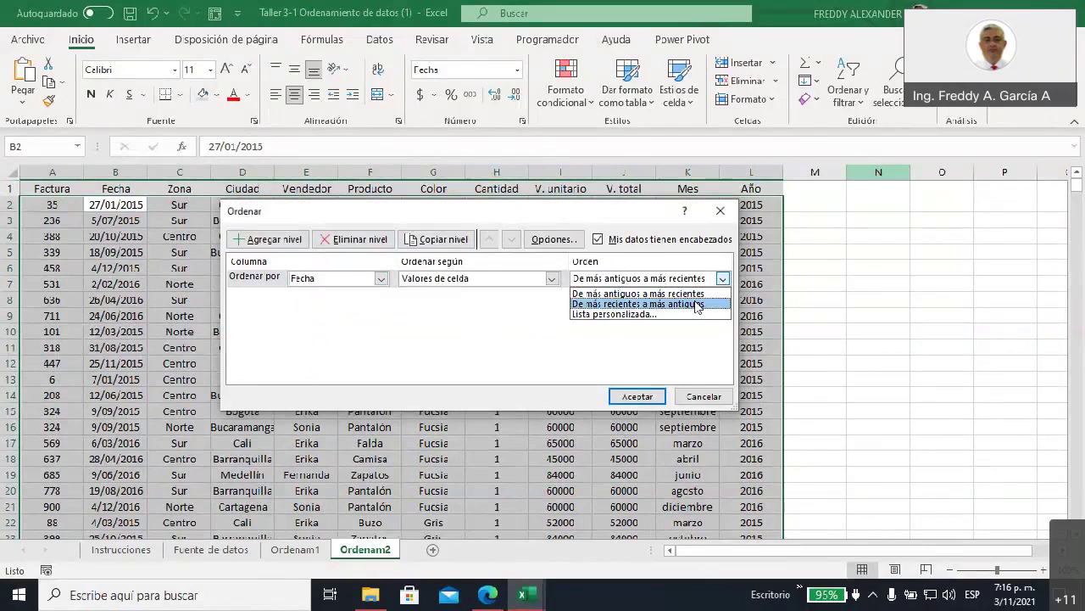
pyautogui.click(695, 305)
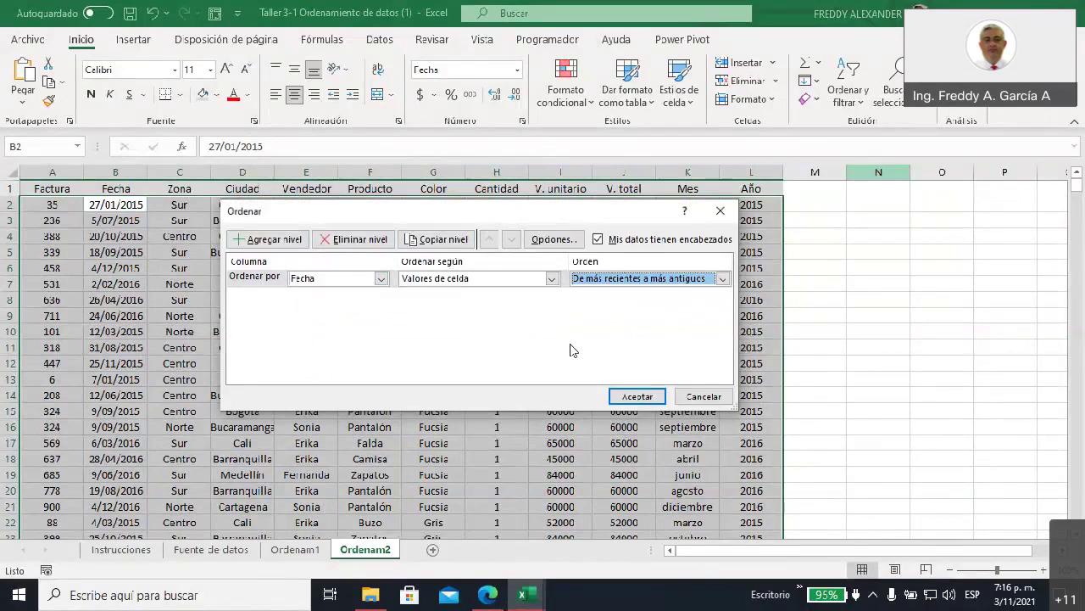
pyautogui.click(637, 397)
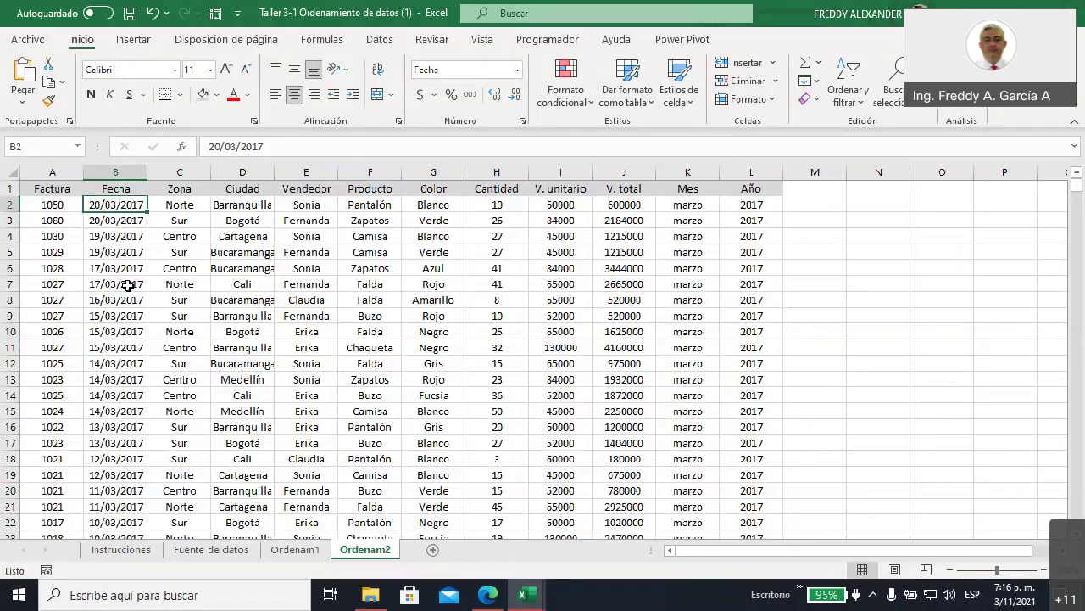
# - Scroll through Ordenam2, then check the exercise list on the Instrucciones sheet
pyautogui.scroll(-5, 127, 286)
pyautogui.scroll(-7, 127, 285)
pyautogui.scroll(1, 127, 286)
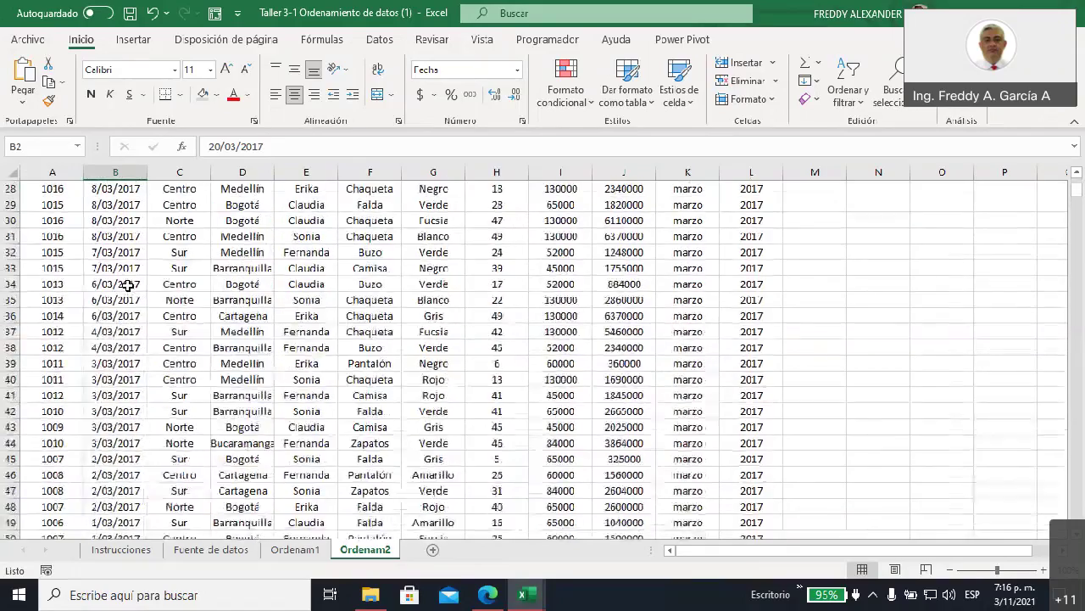
pyautogui.scroll(10, 147, 425)
pyautogui.click(132, 551)
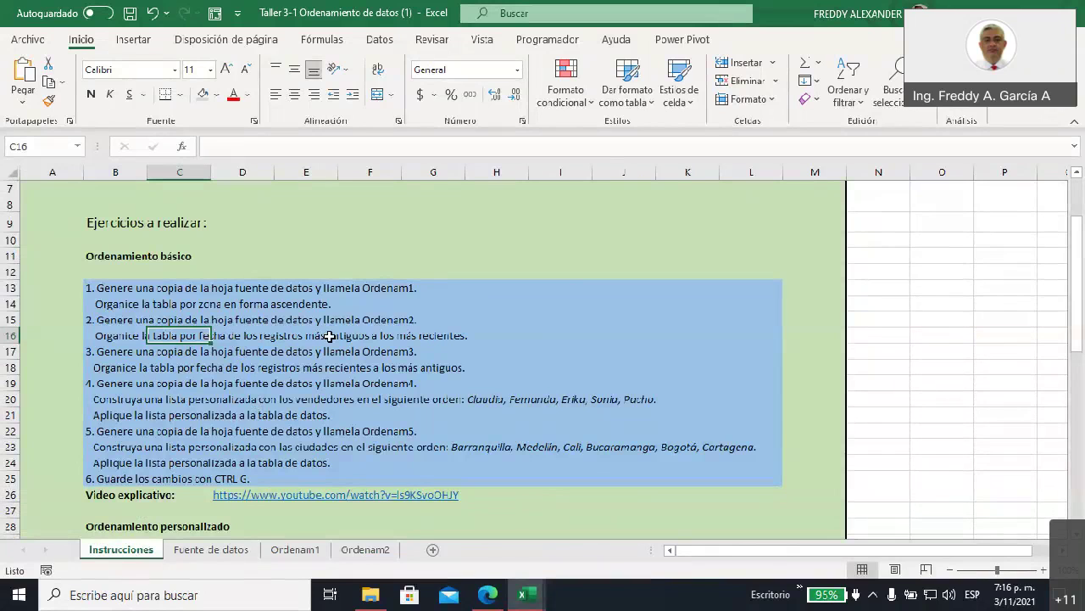
# - Custom-sort Ordenam2 by Fecha, De más antiguos a más recientes, so 1/01/2015 leads
pyautogui.click(364, 549)
pyautogui.scroll(1, 167, 276)
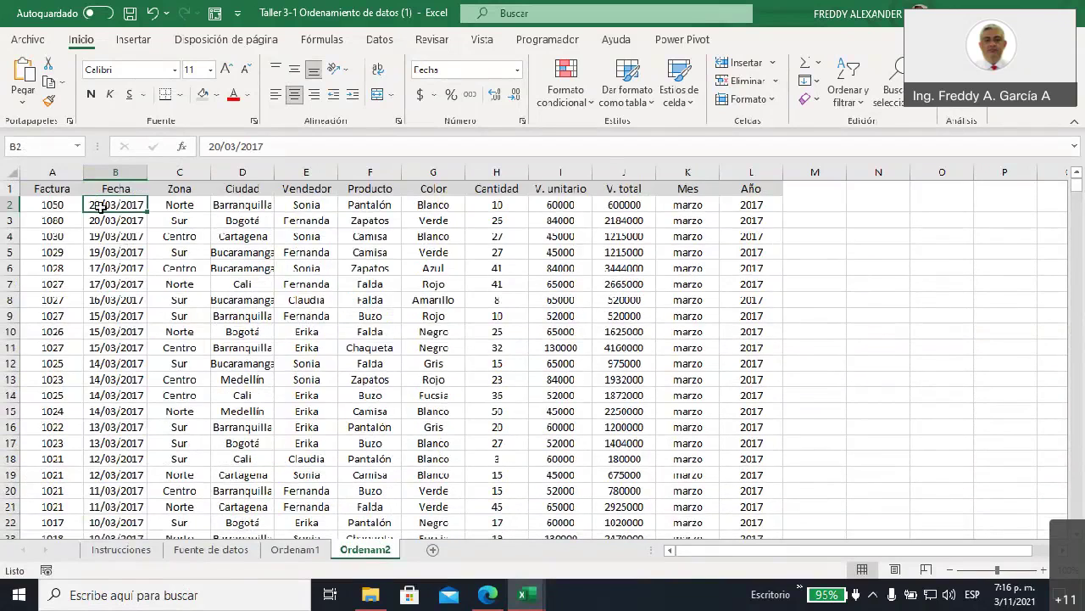
pyautogui.click(850, 100)
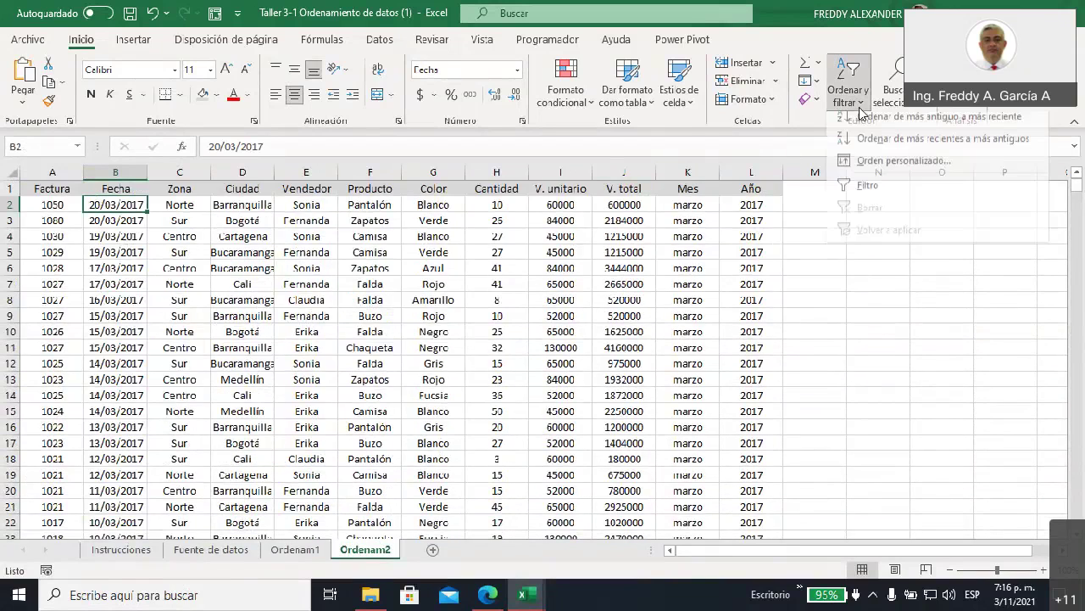
pyautogui.click(875, 168)
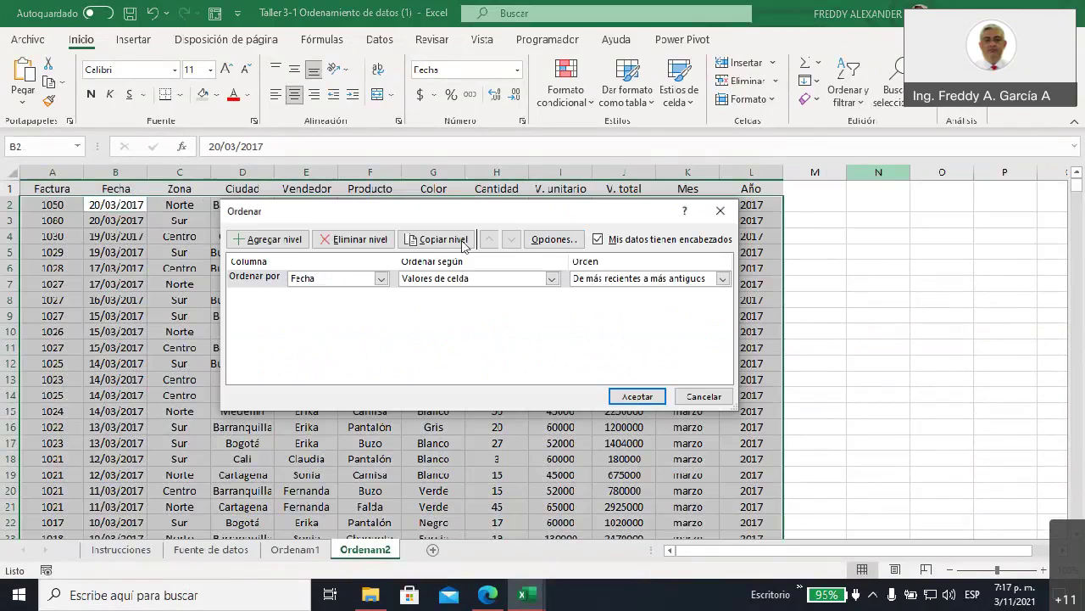
pyautogui.click(722, 280)
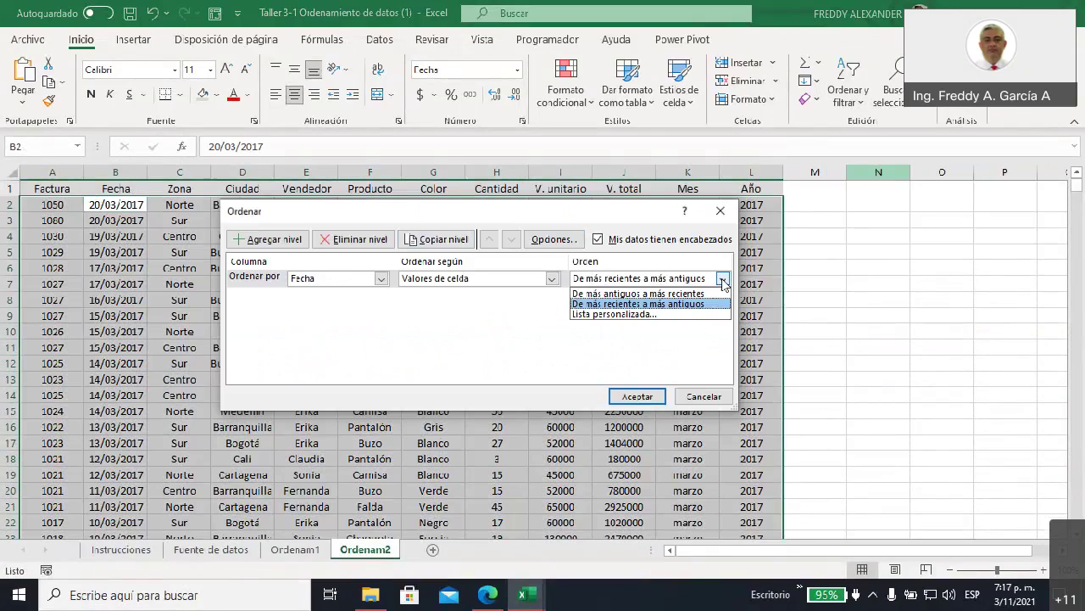
pyautogui.click(637, 293)
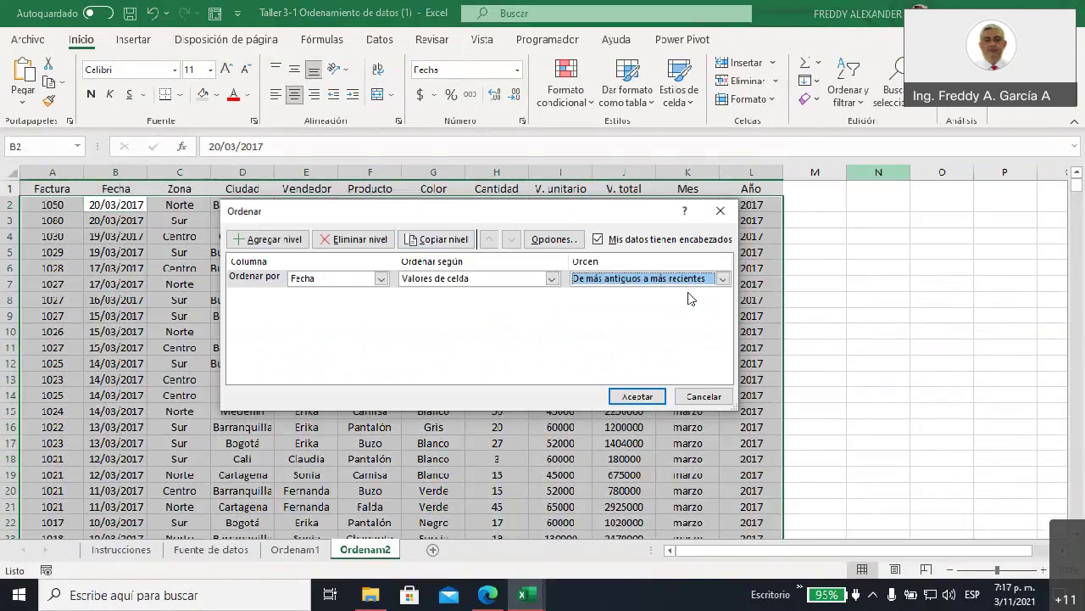
pyautogui.click(638, 397)
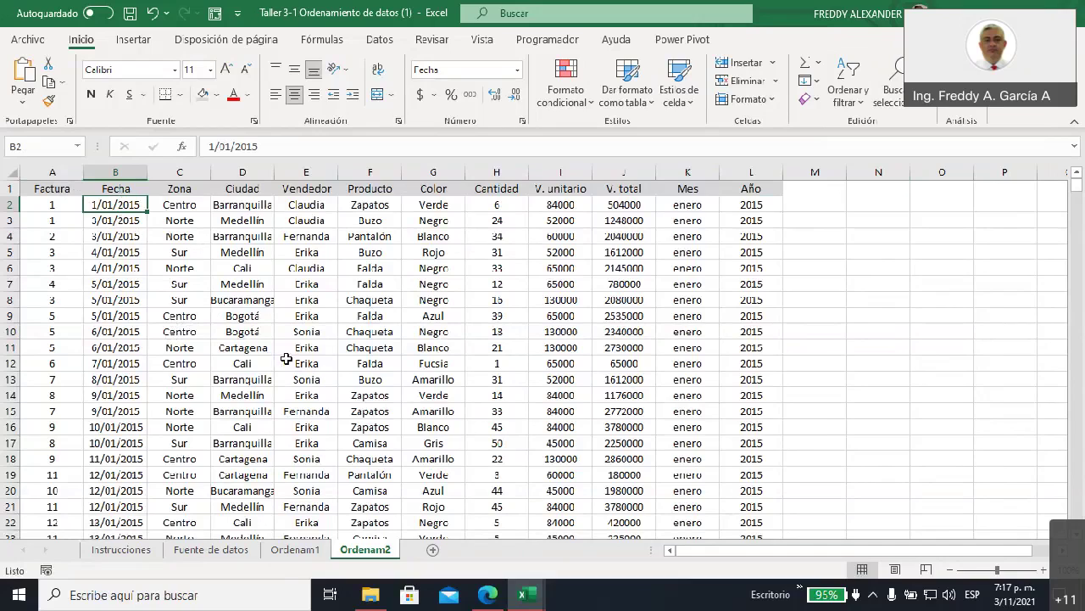
# - On the Instrucciones sheet, highlight row 18's Ordenam3 newest-to-oldest sorting instruction
pyautogui.click(121, 550)
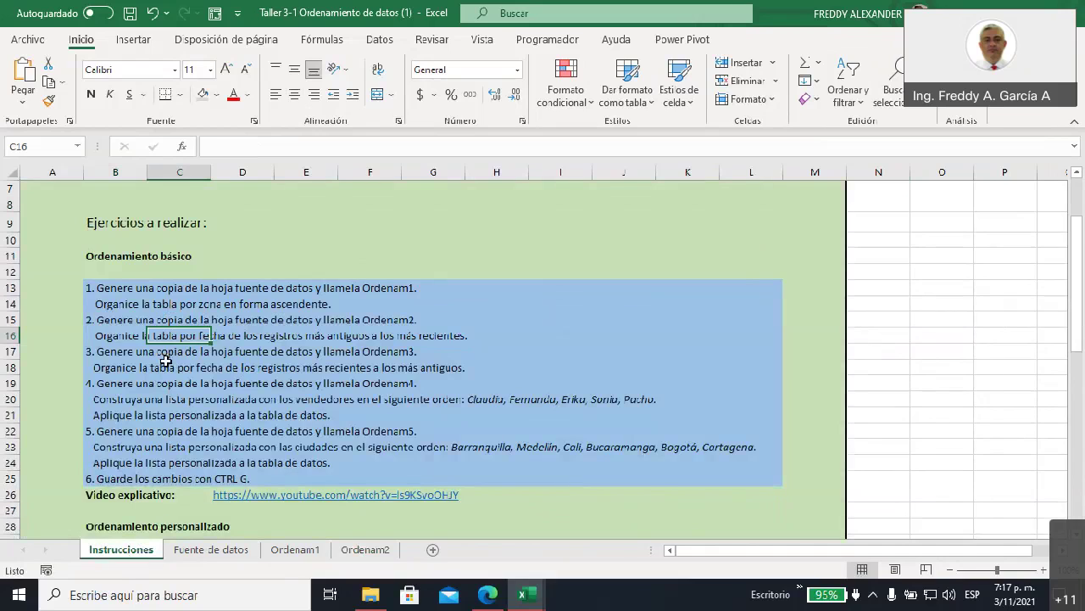
pyautogui.moveTo(119, 368); pyautogui.dragTo(454, 362)
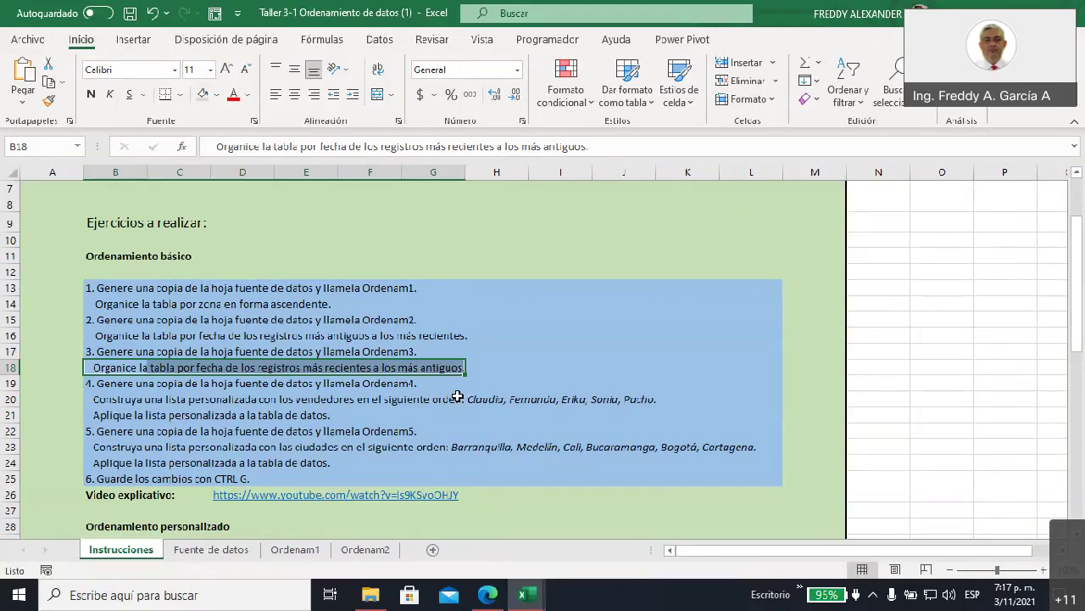
# - Set up an Ordenam1 copy before Fuente de datos, then cancel without adding a sheet
pyautogui.rightClick(298, 551)
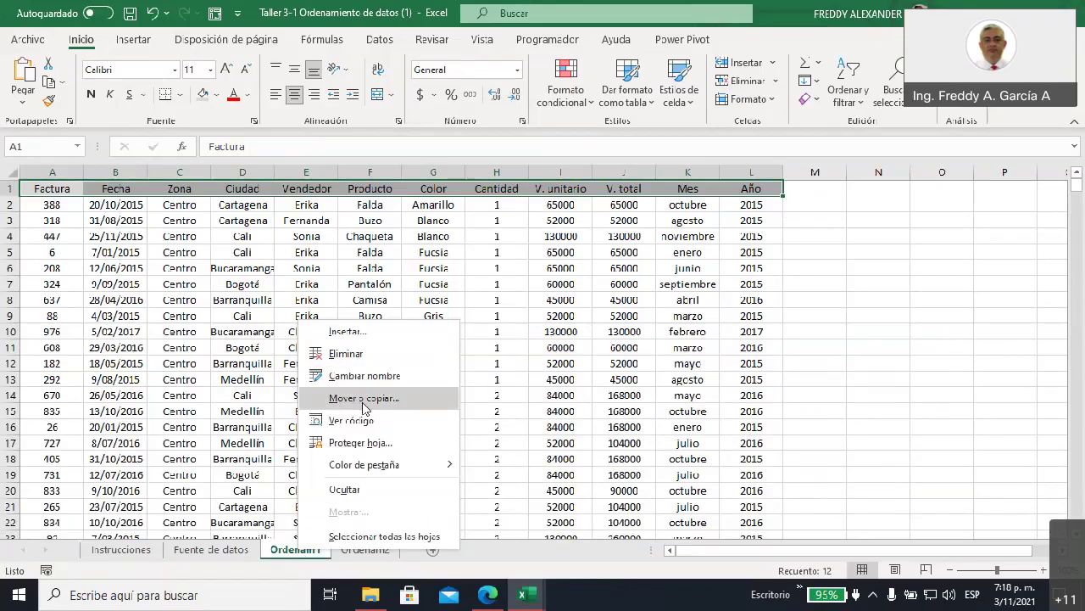
pyautogui.click(365, 398)
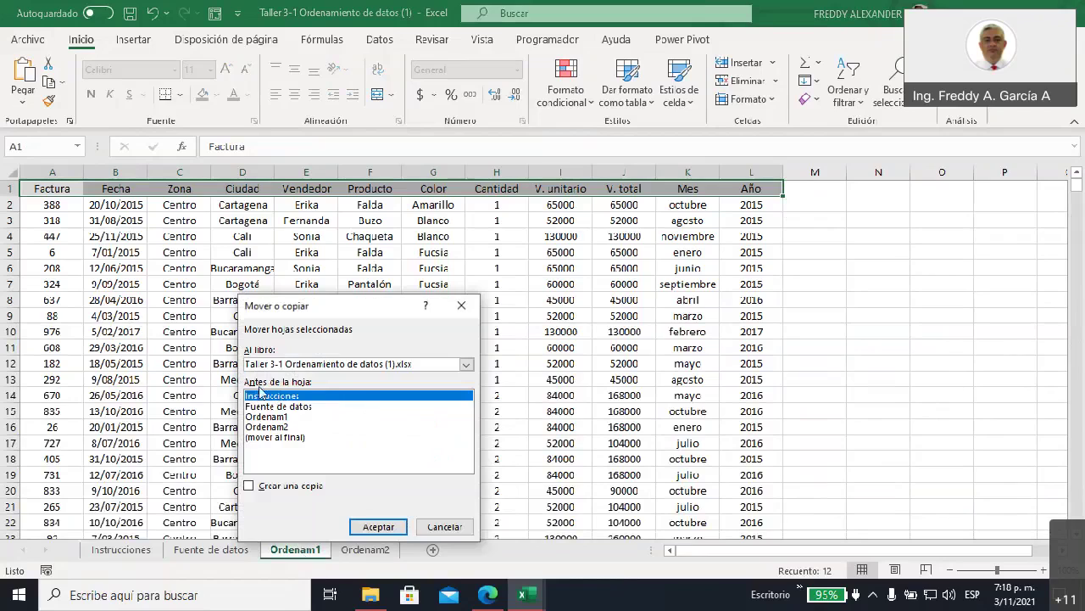
pyautogui.click(298, 411)
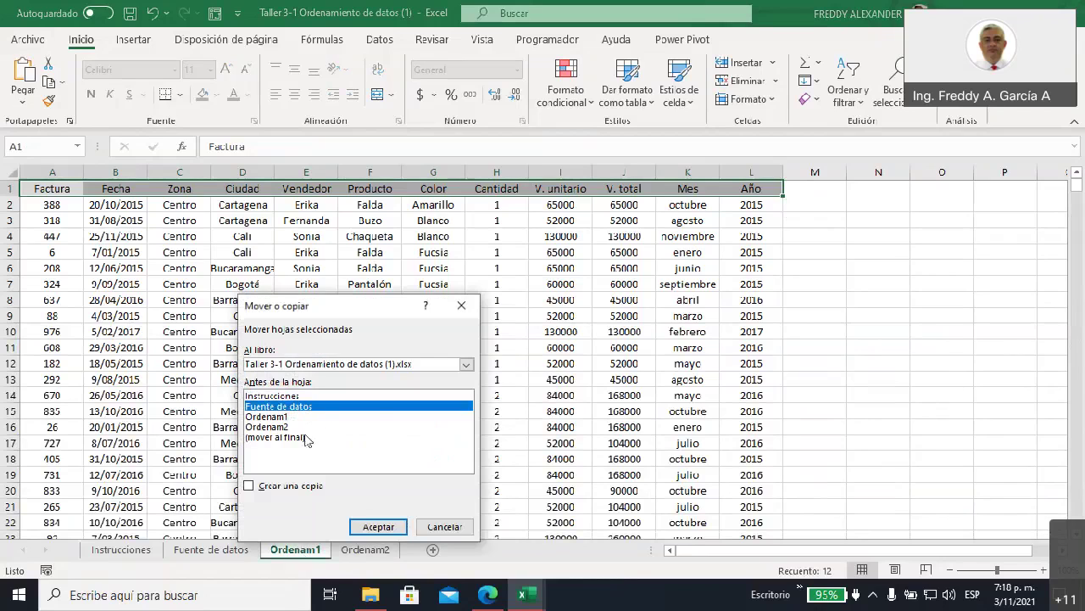
pyautogui.click(249, 486)
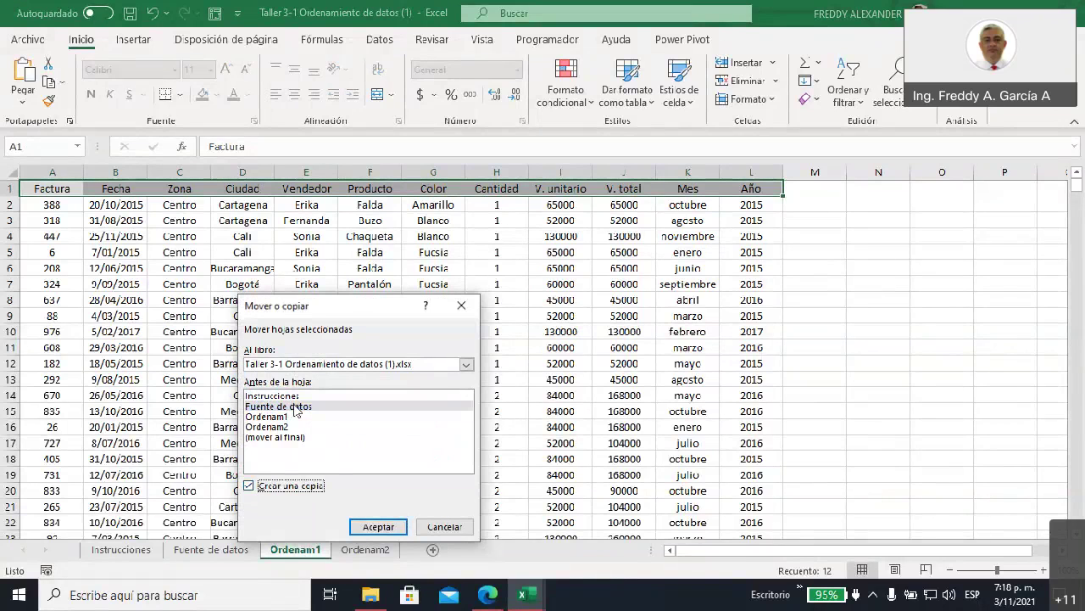
pyautogui.click(442, 527)
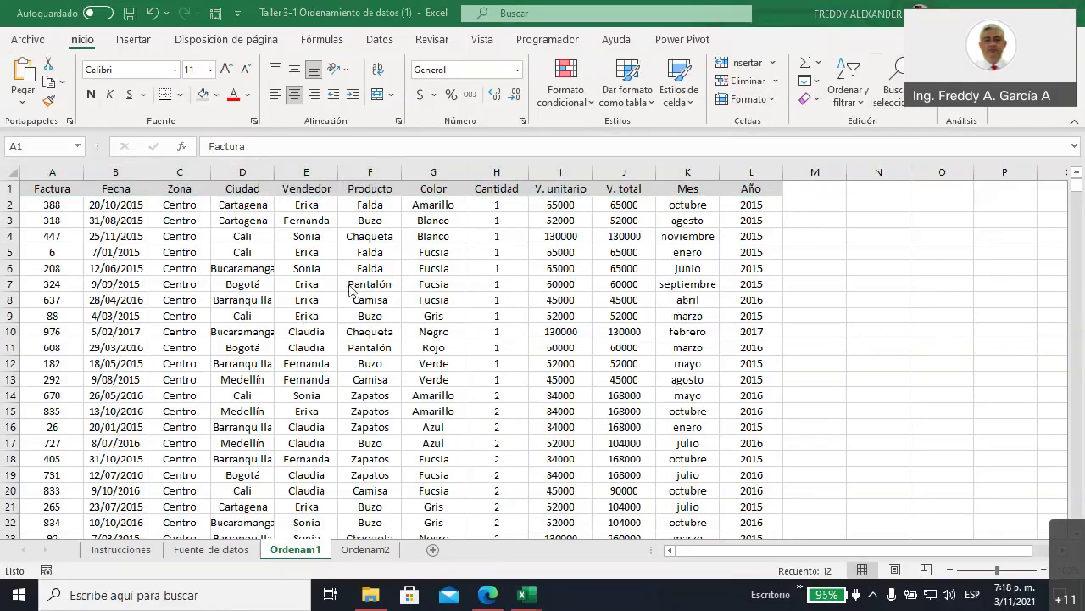
pyautogui.click(385, 559)
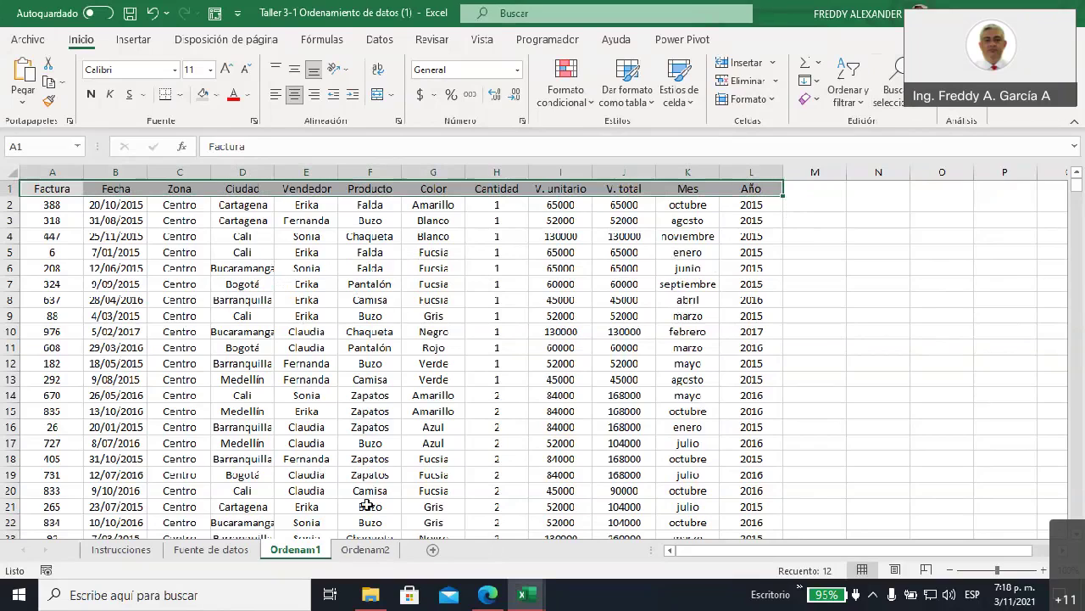
# - Make a copy of the Fuente de datos sheet with Mover o copiar and Crear una copia
pyautogui.rightClick(217, 555)
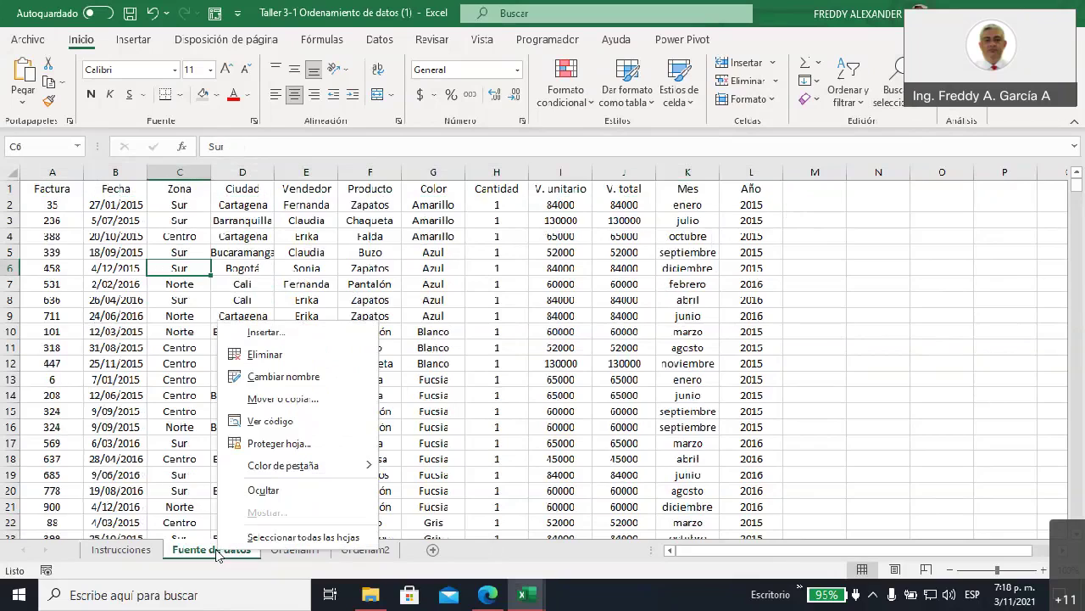
pyautogui.click(291, 398)
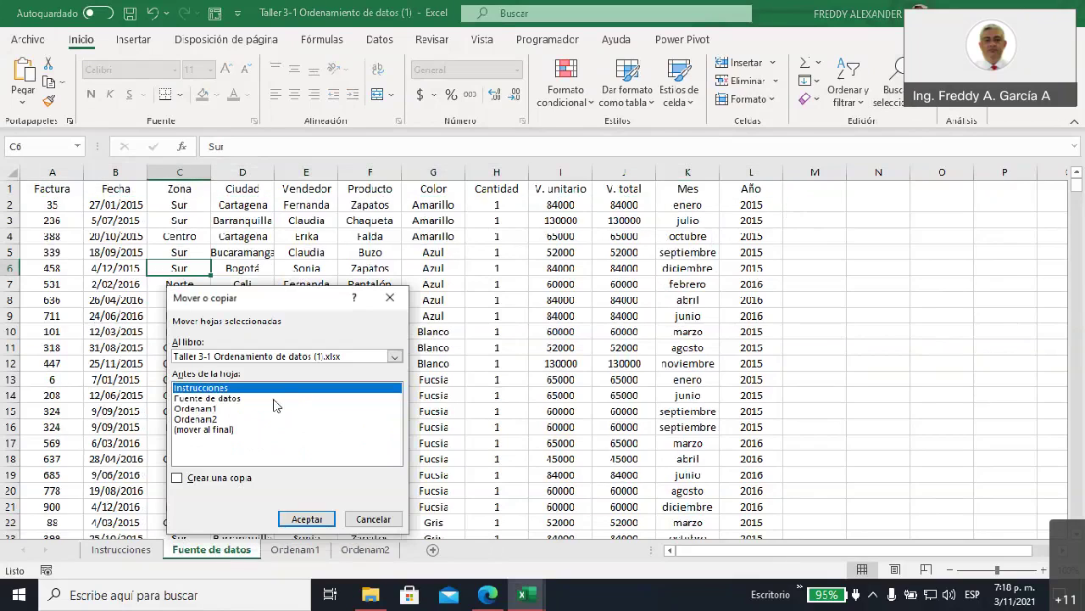
pyautogui.click(206, 405)
pyautogui.click(178, 478)
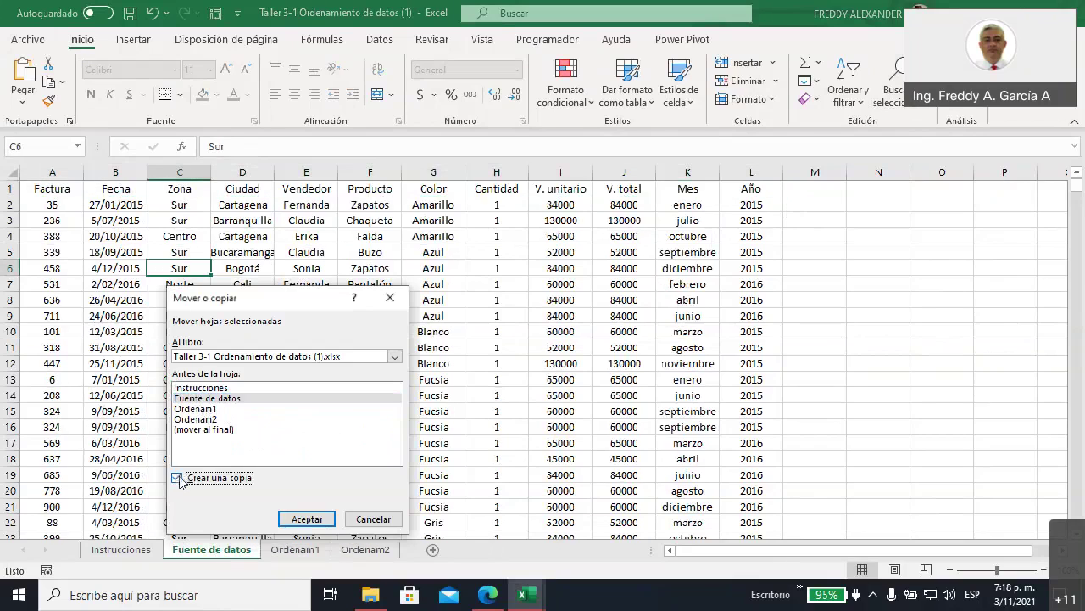
pyautogui.click(298, 519)
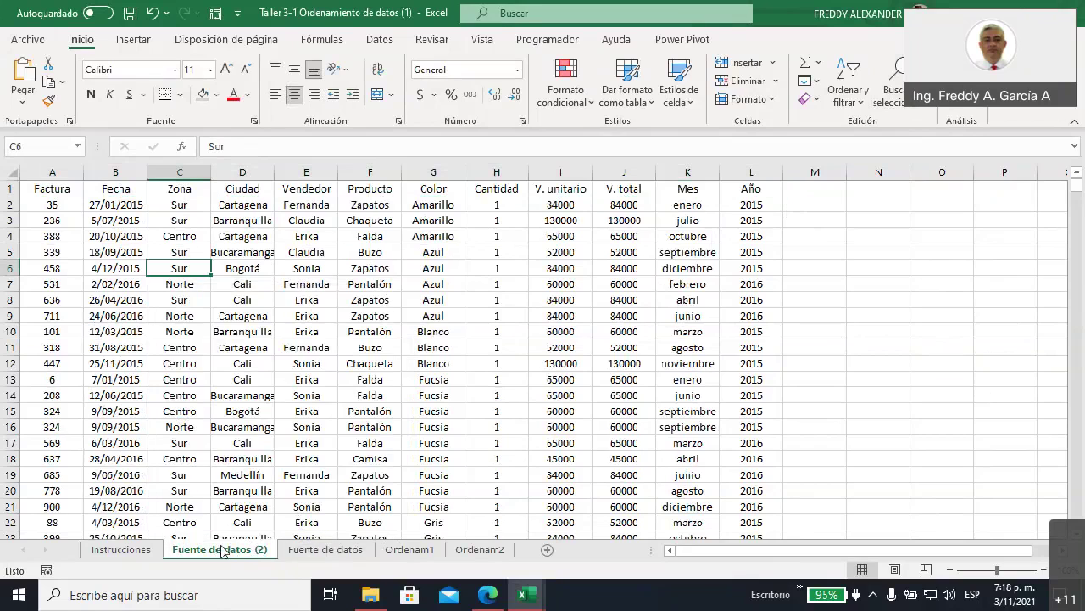
# - Move the Fuente de datos (2) copy to the last tab position and select the Mes column
pyautogui.moveTo(219, 550); pyautogui.dragTo(460, 555)
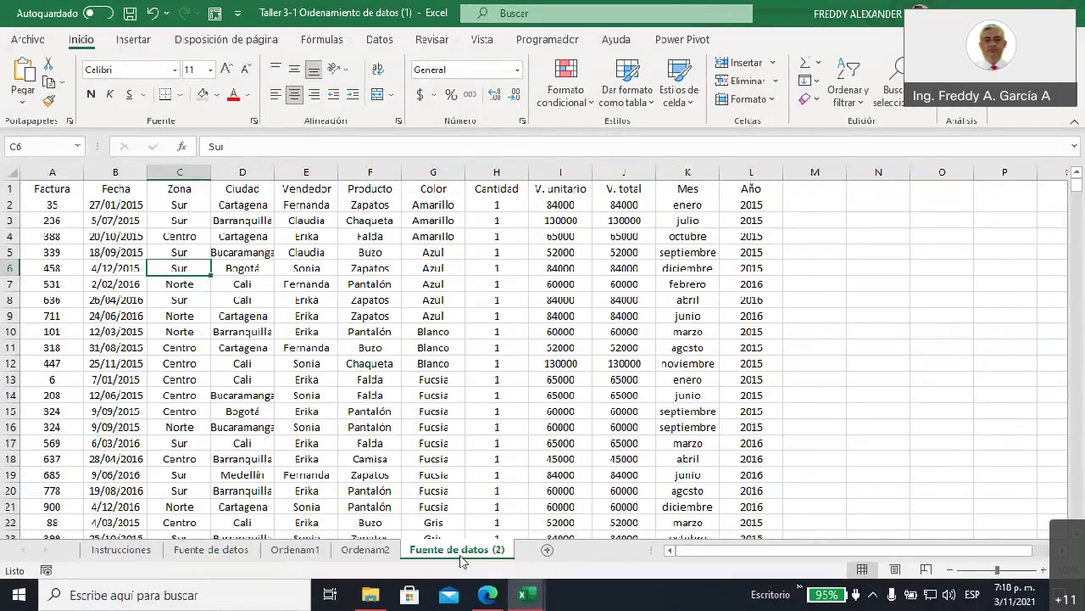
pyautogui.rightClick(459, 554)
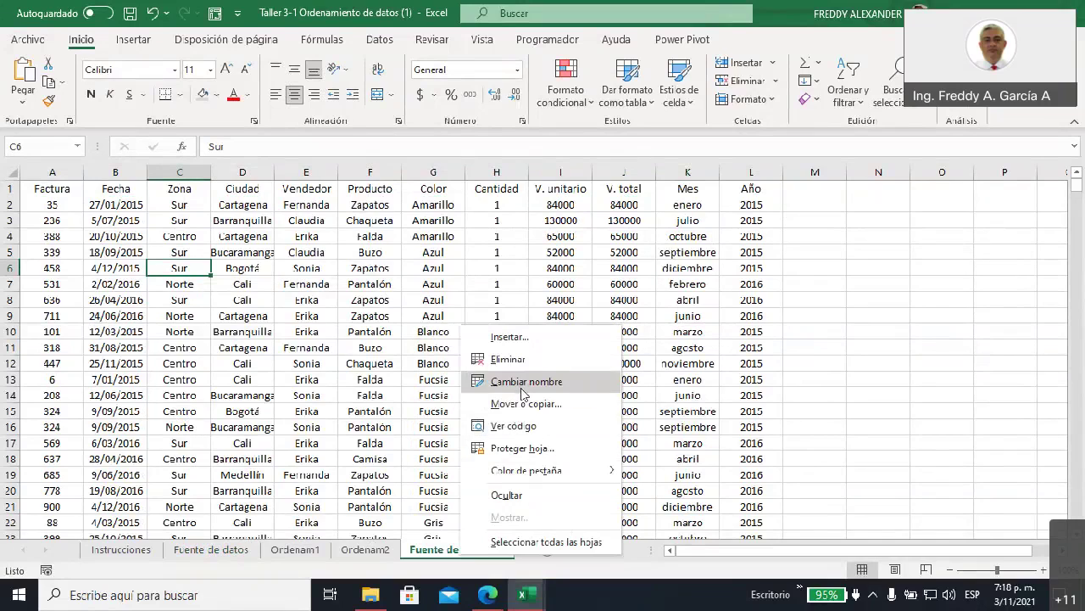
pyautogui.click(398, 434)
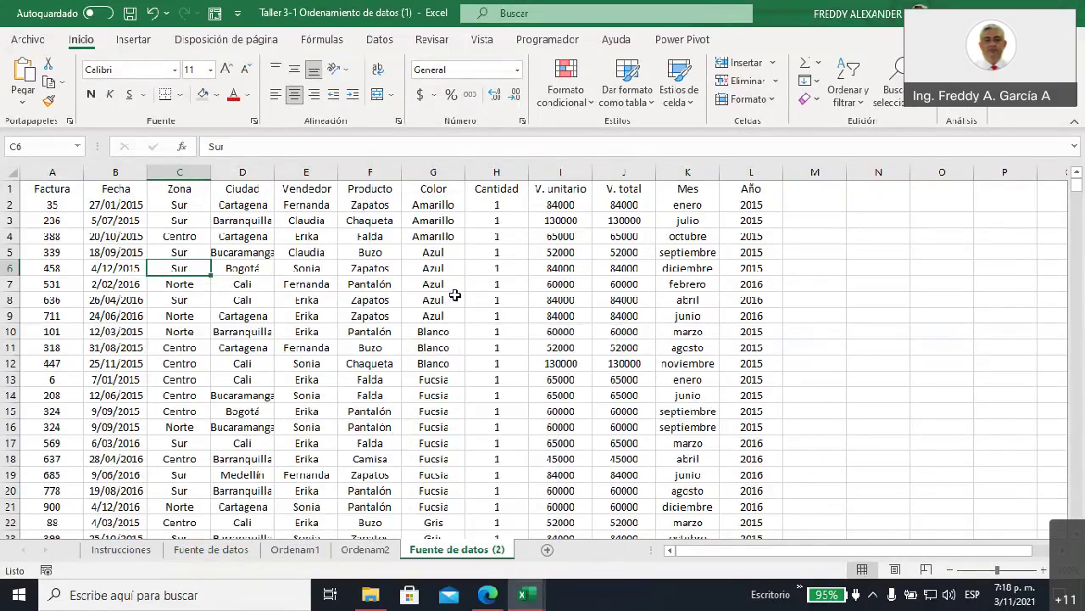
pyautogui.click(691, 167)
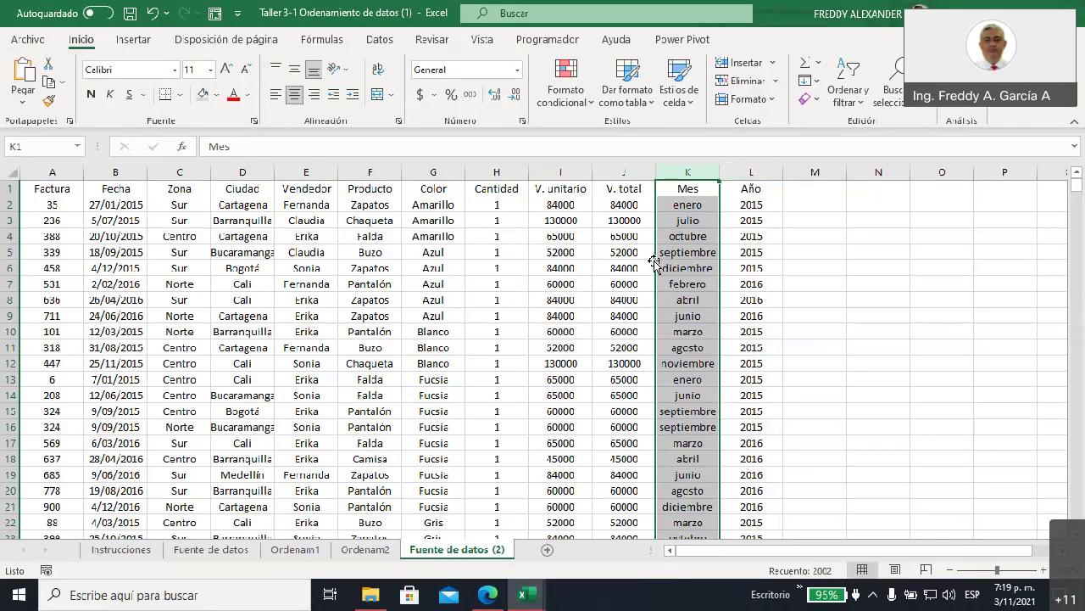
# - Select the Mes and Año columns, then open the Orden personalizado Sort dialog
pyautogui.click(747, 206)
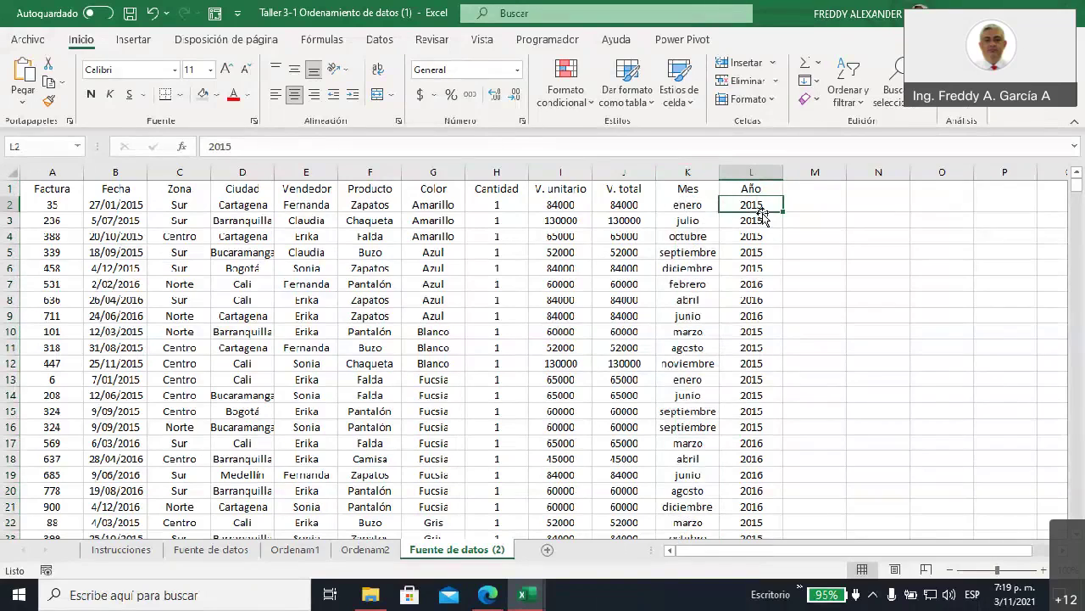
pyautogui.click(746, 171)
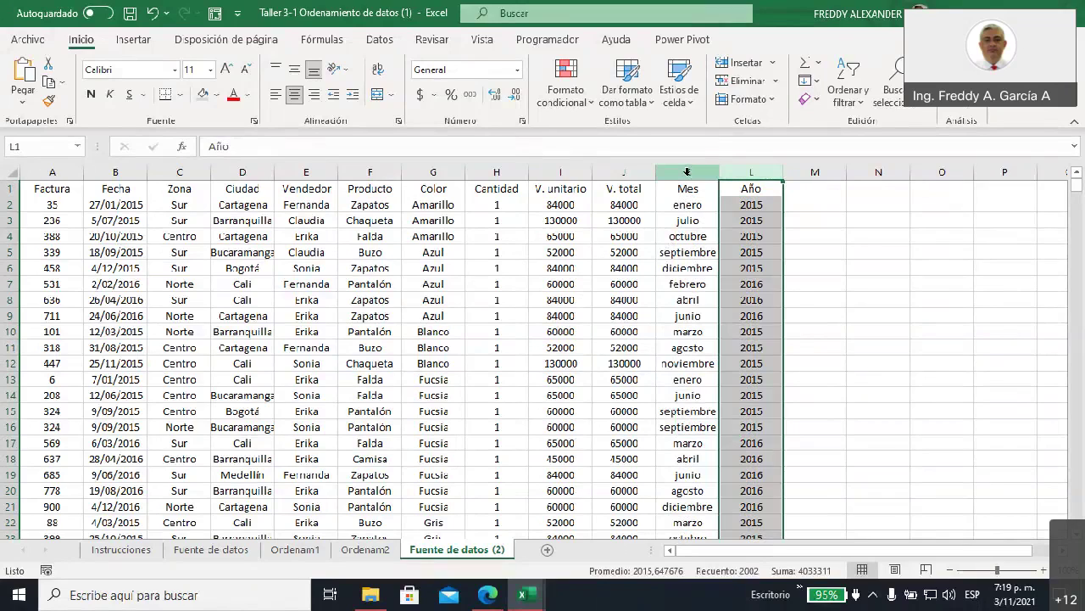
pyautogui.click(687, 173)
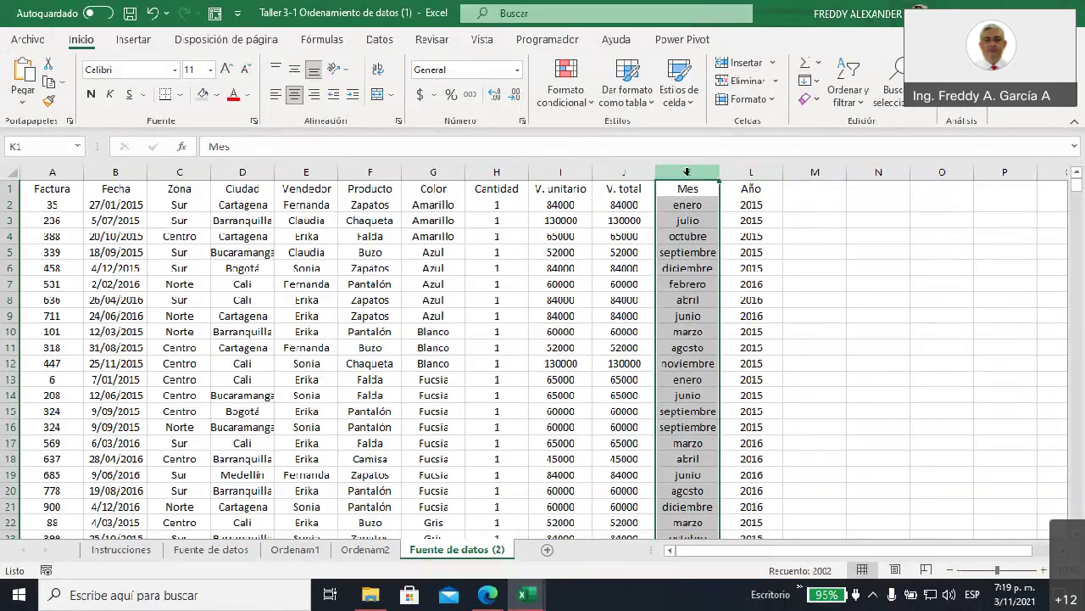
pyautogui.moveTo(687, 172); pyautogui.dragTo(750, 172)
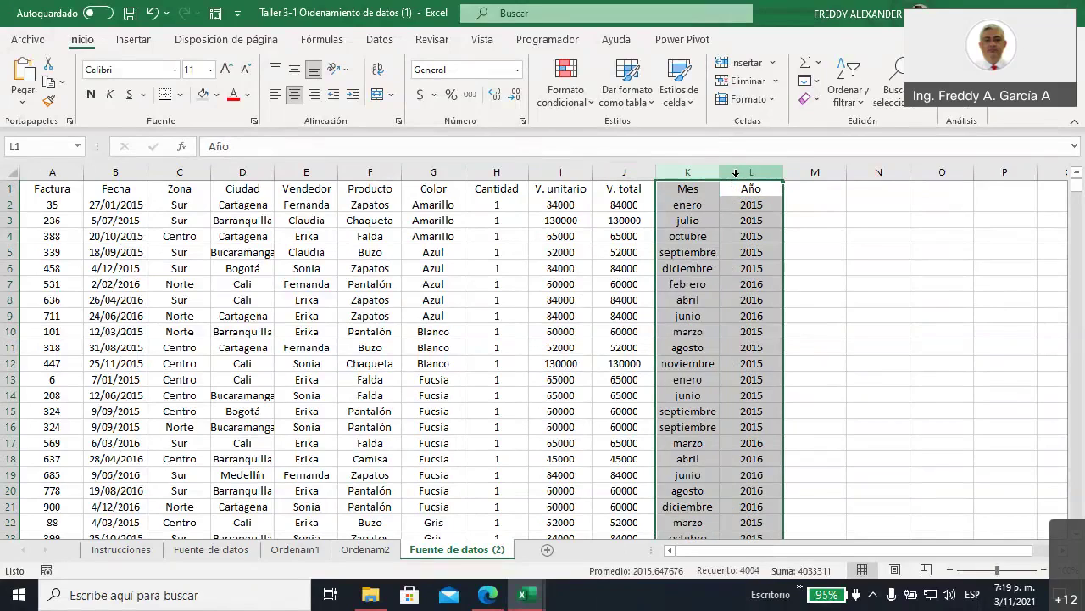
pyautogui.click(750, 199)
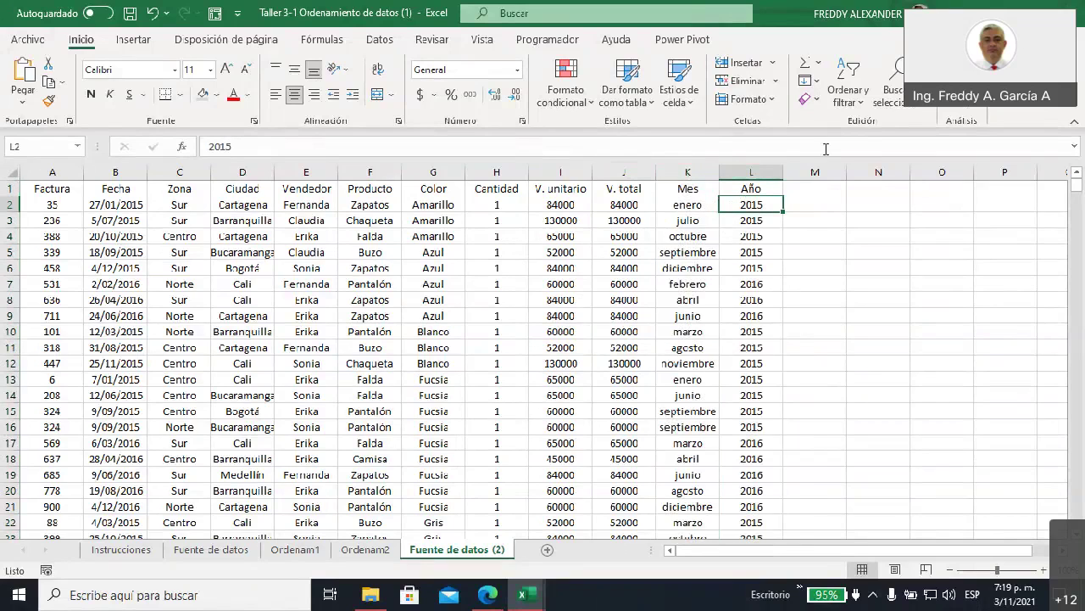
pyautogui.click(861, 102)
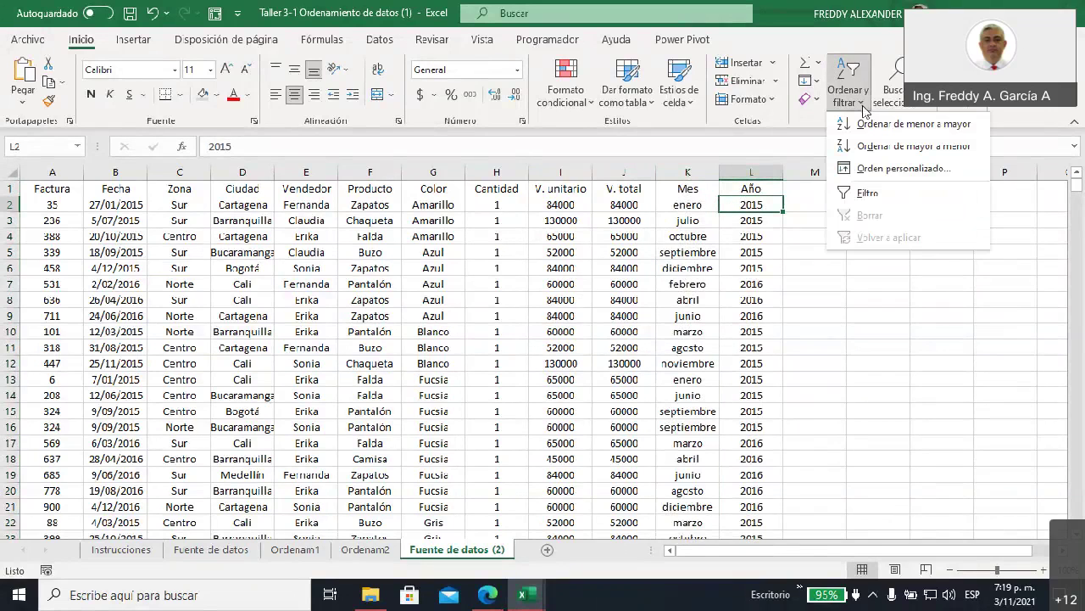
pyautogui.click(882, 169)
pyautogui.moveTo(585, 225)
pyautogui.mouseDown()
pyautogui.moveTo(472, 220)
pyautogui.moveTo(511, 220)
pyautogui.mouseUp()
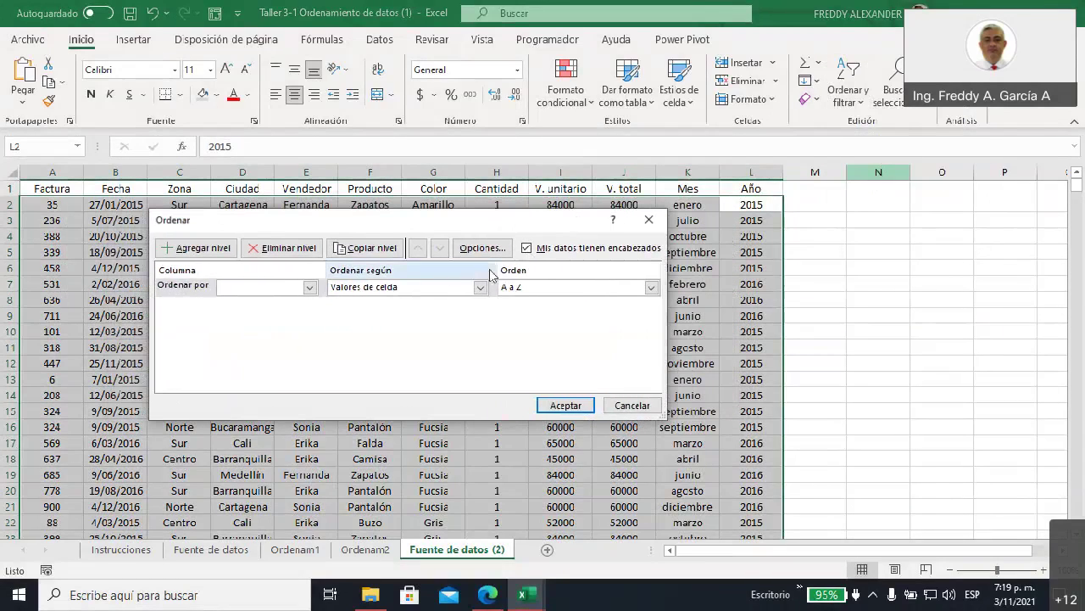
# - Sort by Año smallest to largest, add Mes as second level, choosing custom-list ordering
pyautogui.click(309, 288)
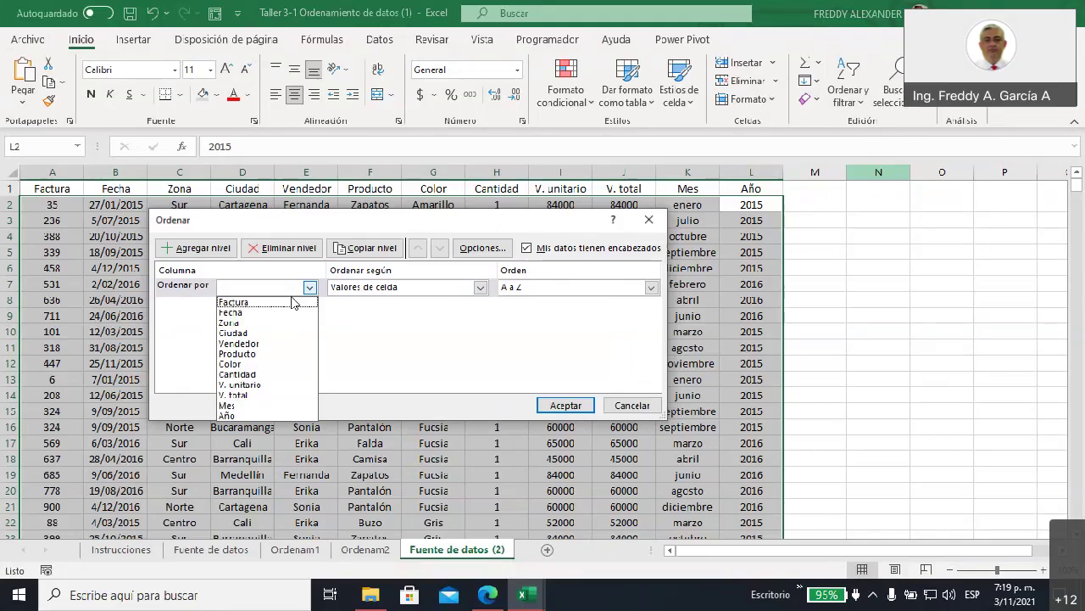
pyautogui.click(266, 416)
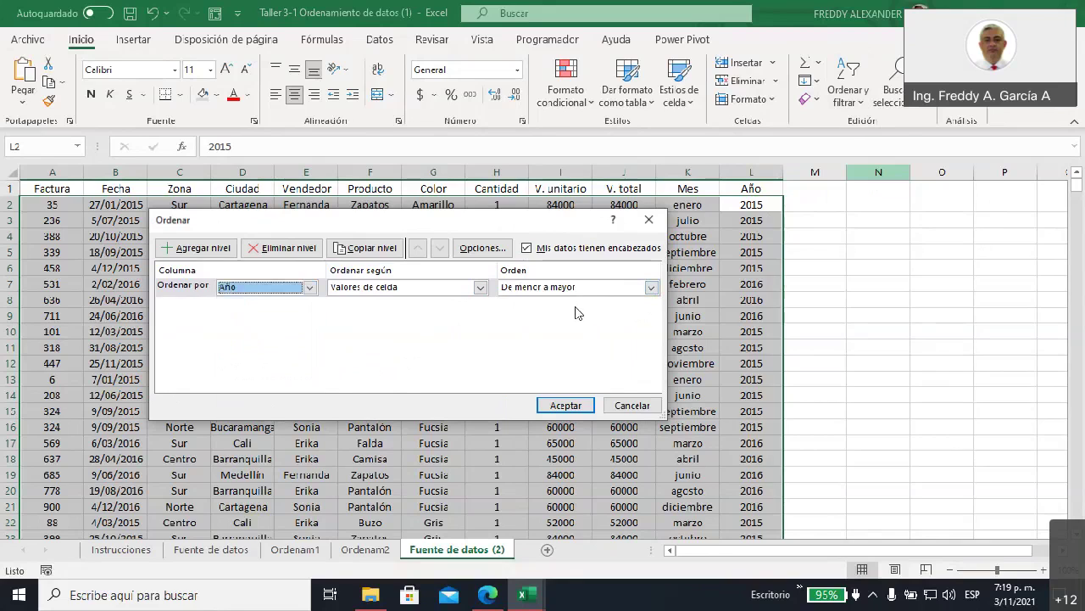
pyautogui.moveTo(512, 225); pyautogui.dragTo(499, 215)
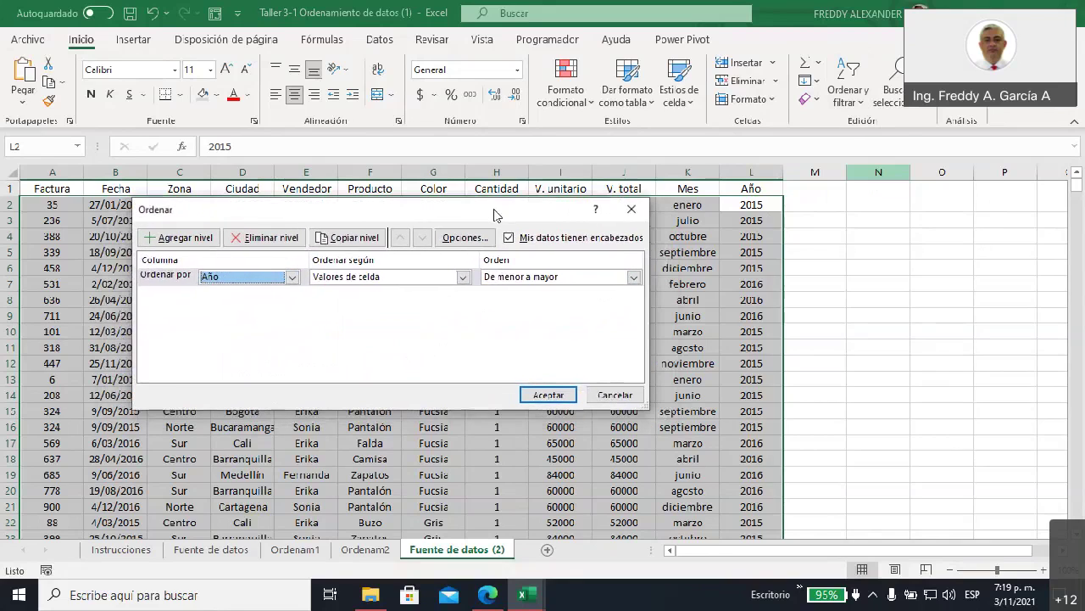
pyautogui.click(183, 238)
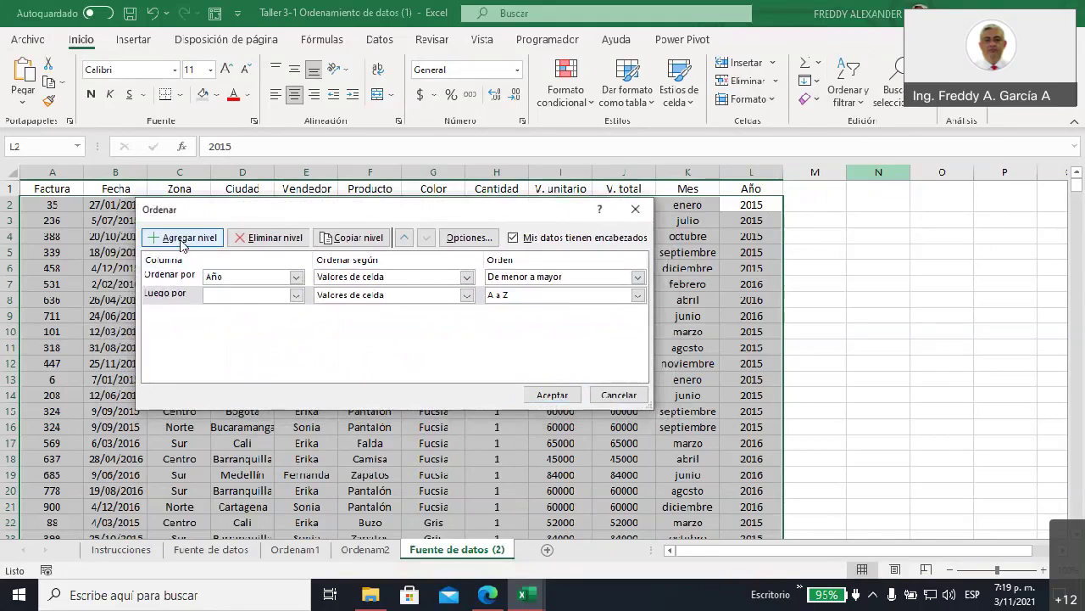
pyautogui.click(296, 295)
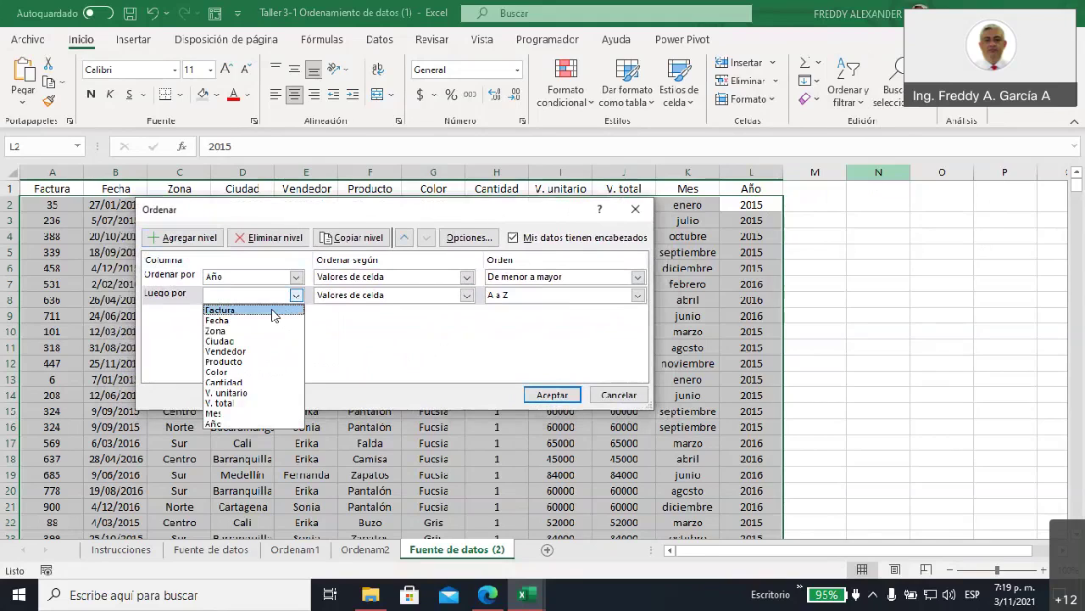
pyautogui.click(253, 413)
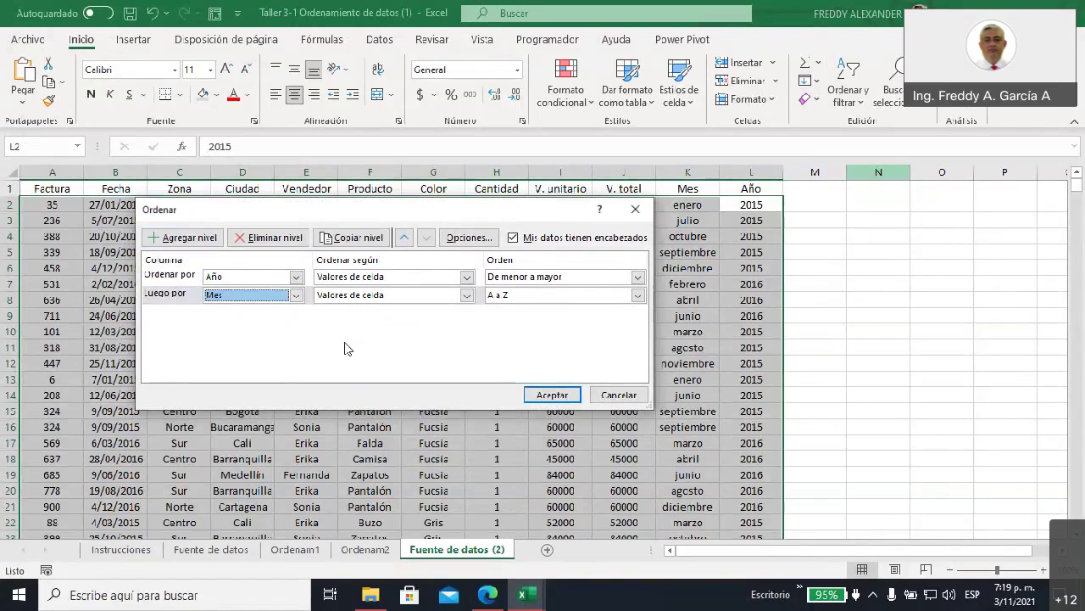
pyautogui.click(639, 296)
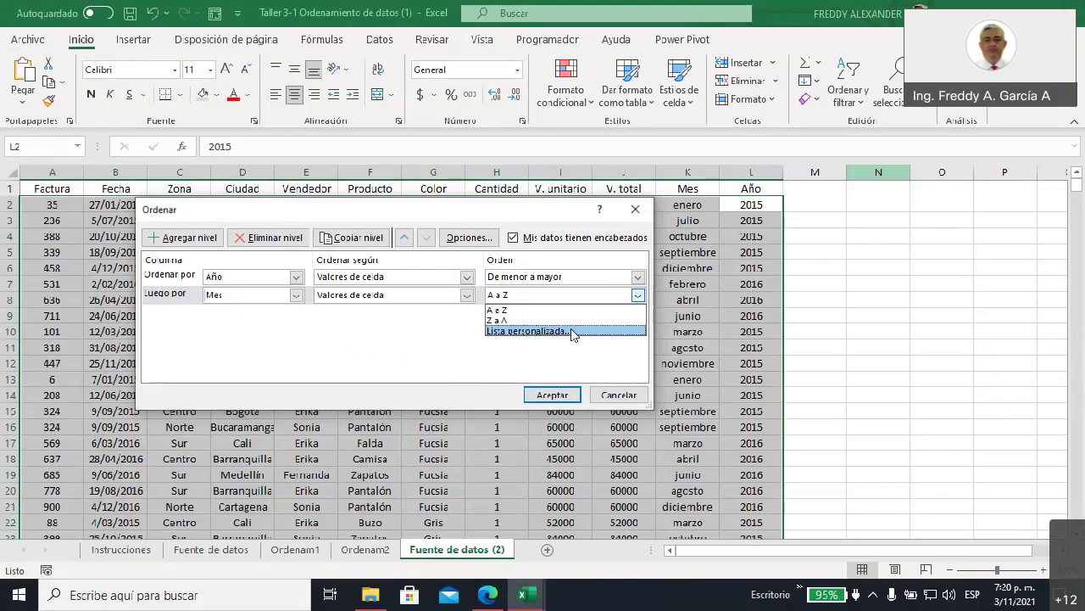
pyautogui.click(571, 330)
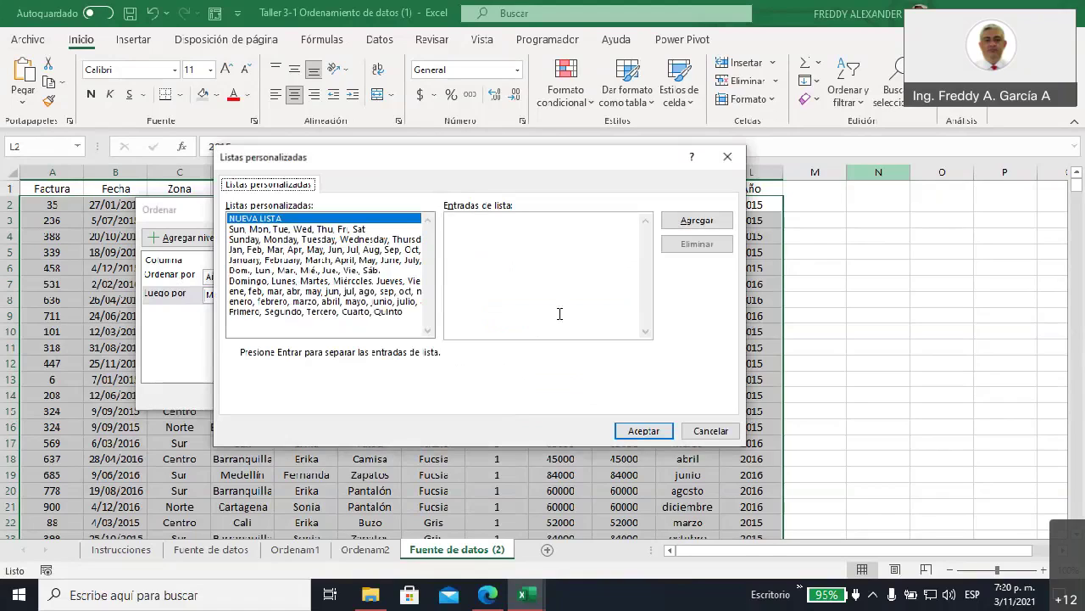
# - Choose the enero, febrero, marzo… custom month list for the Mes level and confirm
pyautogui.moveTo(404, 155); pyautogui.dragTo(321, 155)
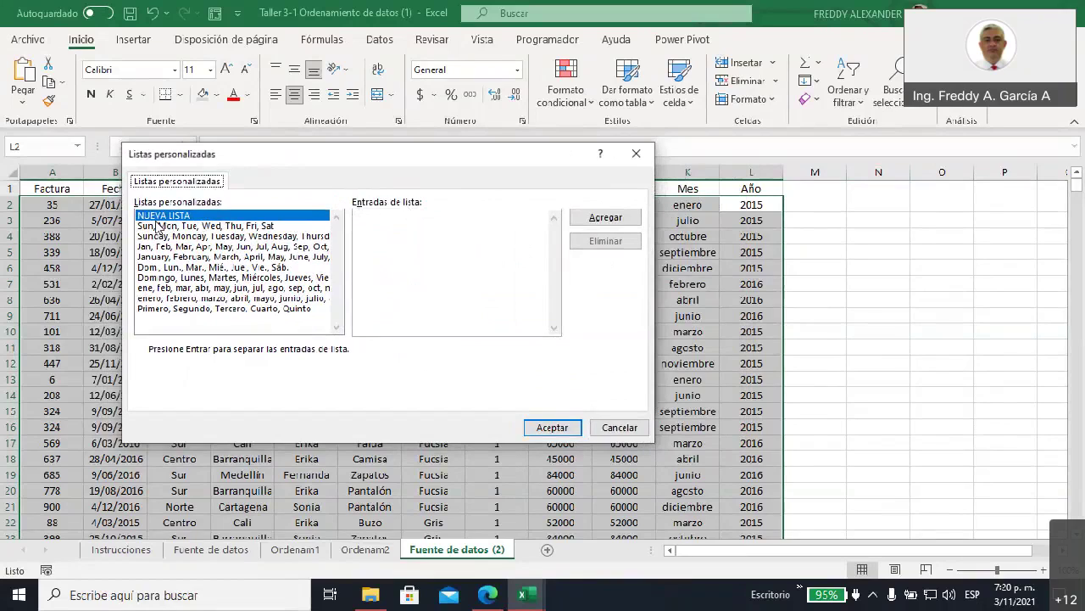
pyautogui.click(157, 299)
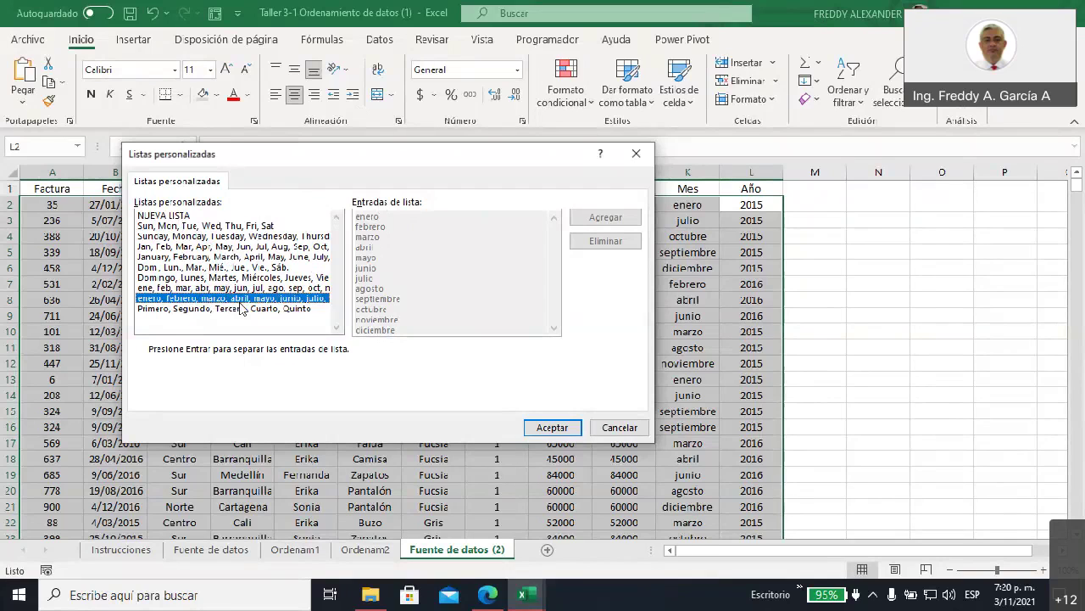
pyautogui.click(551, 428)
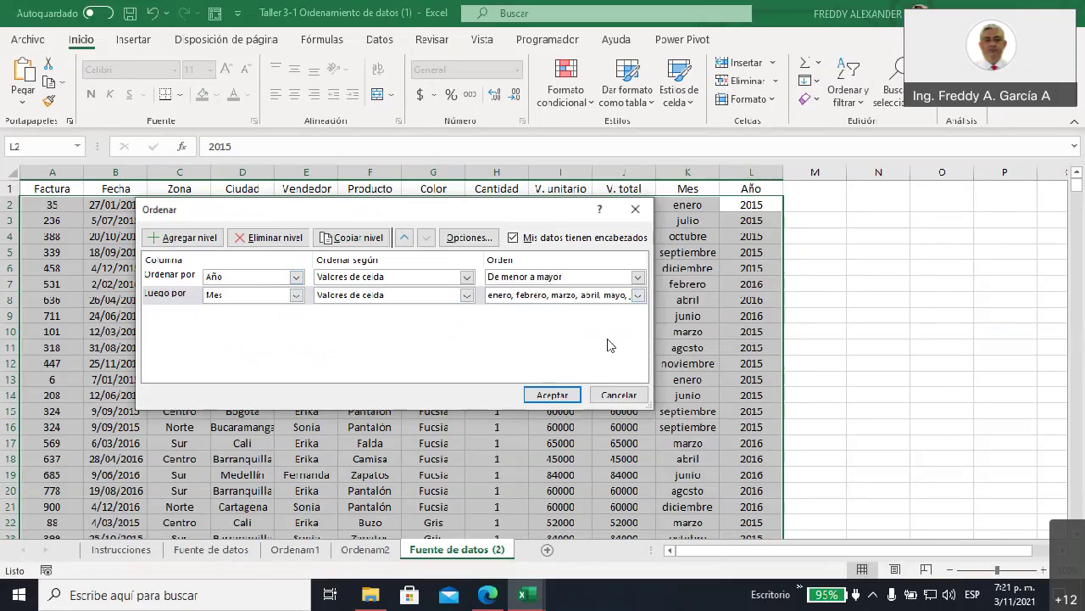
pyautogui.click(549, 396)
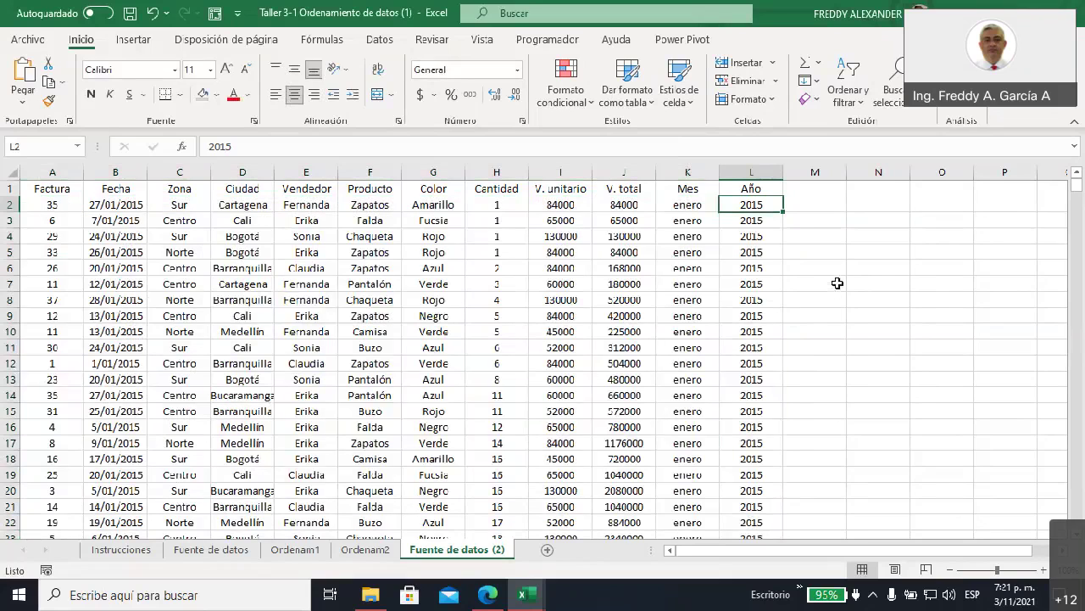
pyautogui.moveTo(754, 204); pyautogui.dragTo(770, 470)
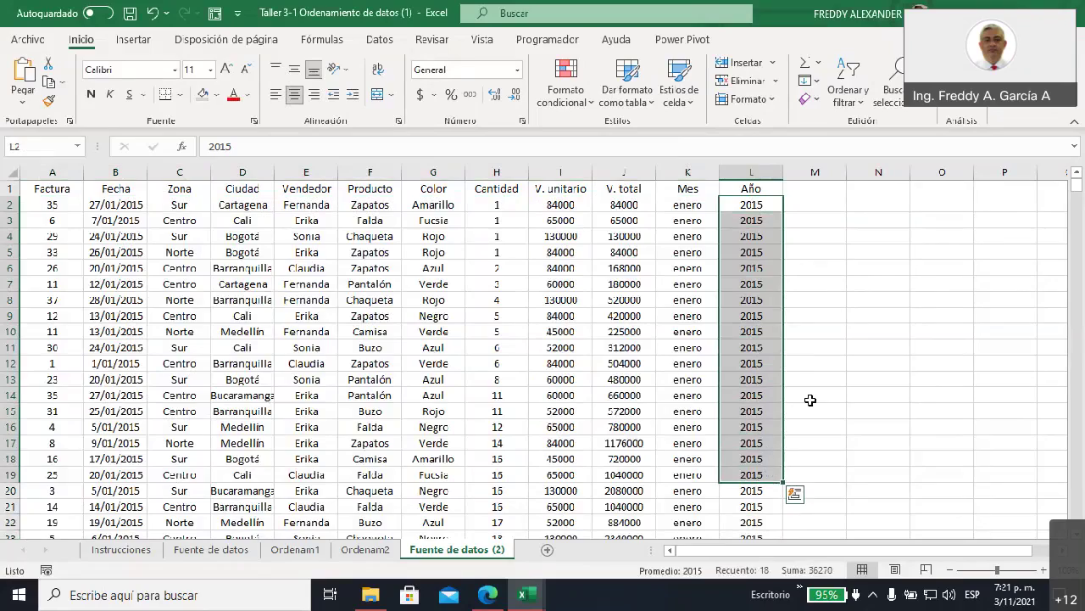
pyautogui.scroll(-3, 788, 398)
pyautogui.click(751, 348)
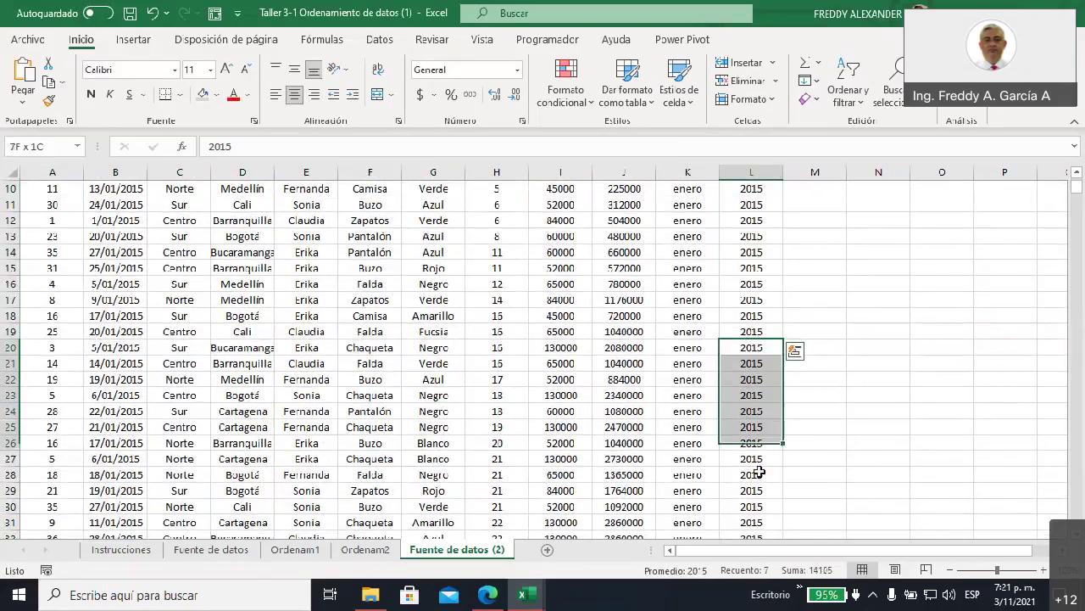
pyautogui.moveTo(751, 348); pyautogui.dragTo(752, 508)
pyautogui.scroll(-4, 831, 407)
pyautogui.scroll(-1, 831, 383)
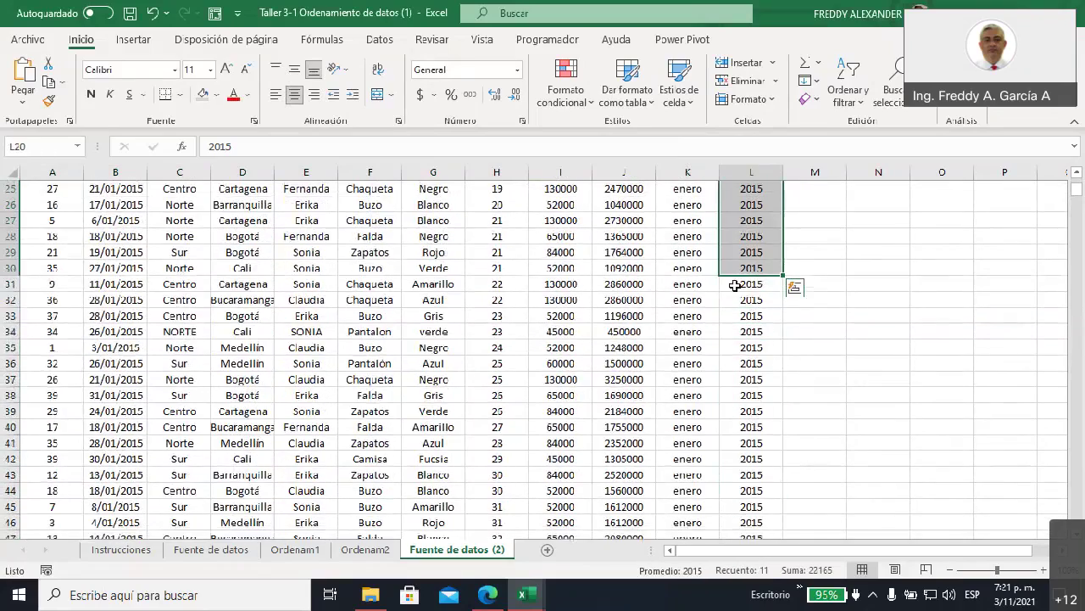
pyautogui.moveTo(691, 285); pyautogui.dragTo(712, 492)
pyautogui.scroll(-4, 713, 352)
pyautogui.moveTo(688, 318); pyautogui.dragTo(753, 521)
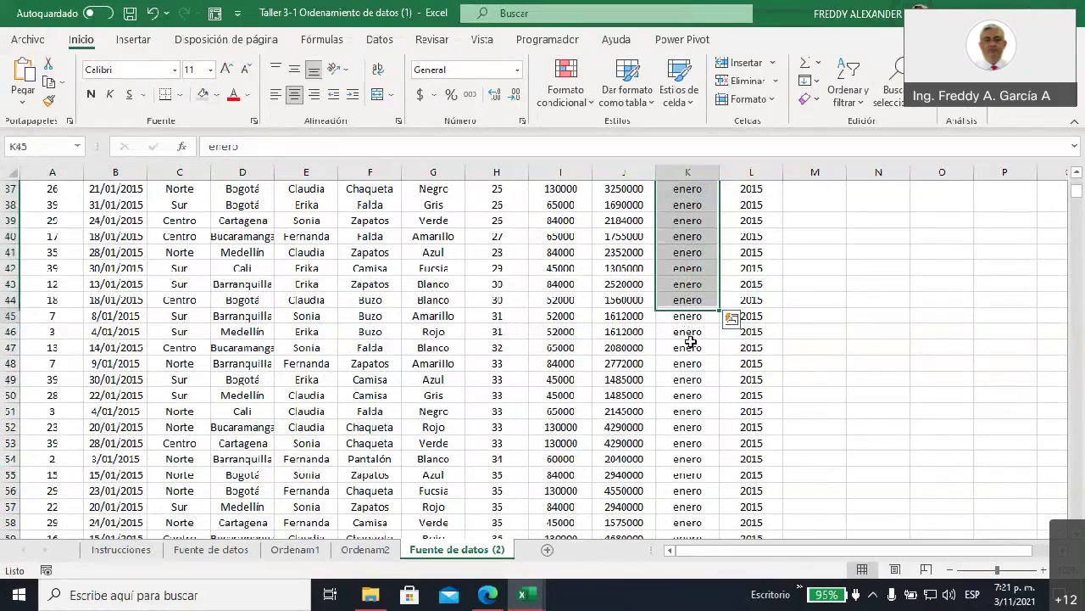
pyautogui.scroll(-5, 822, 399)
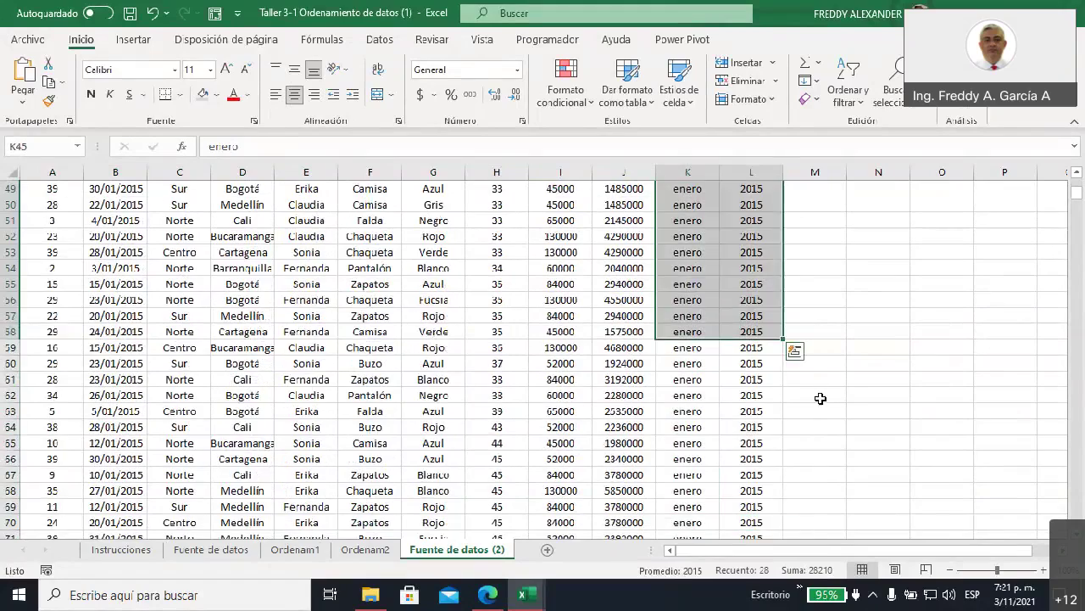
pyautogui.scroll(-3, 822, 392)
pyautogui.scroll(-2, 821, 390)
pyautogui.moveTo(688, 379); pyautogui.dragTo(750, 537)
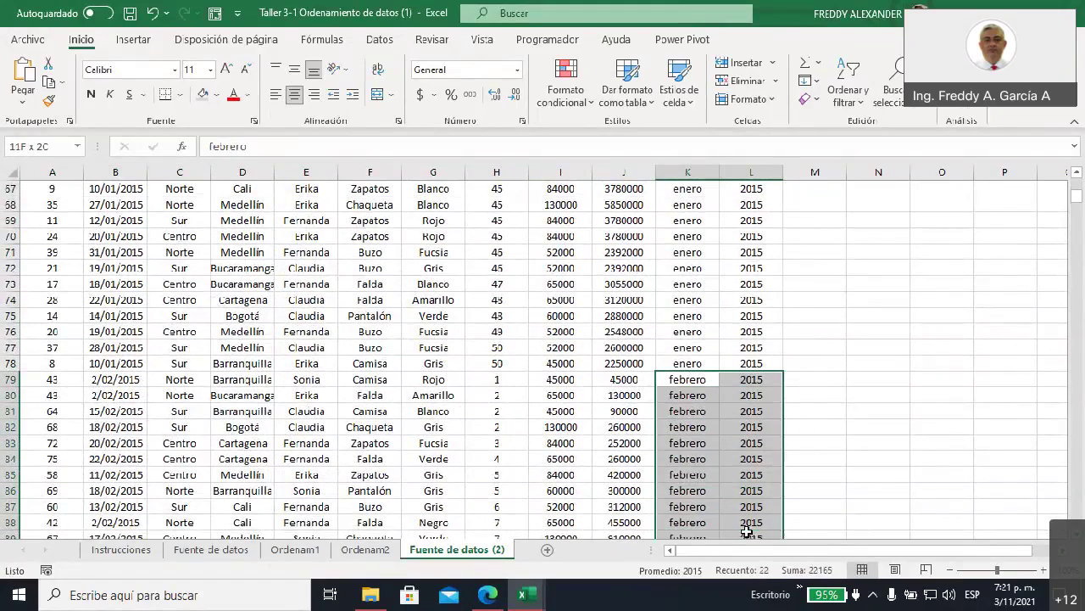
pyautogui.scroll(-6, 824, 407)
pyautogui.moveTo(681, 268); pyautogui.dragTo(762, 549)
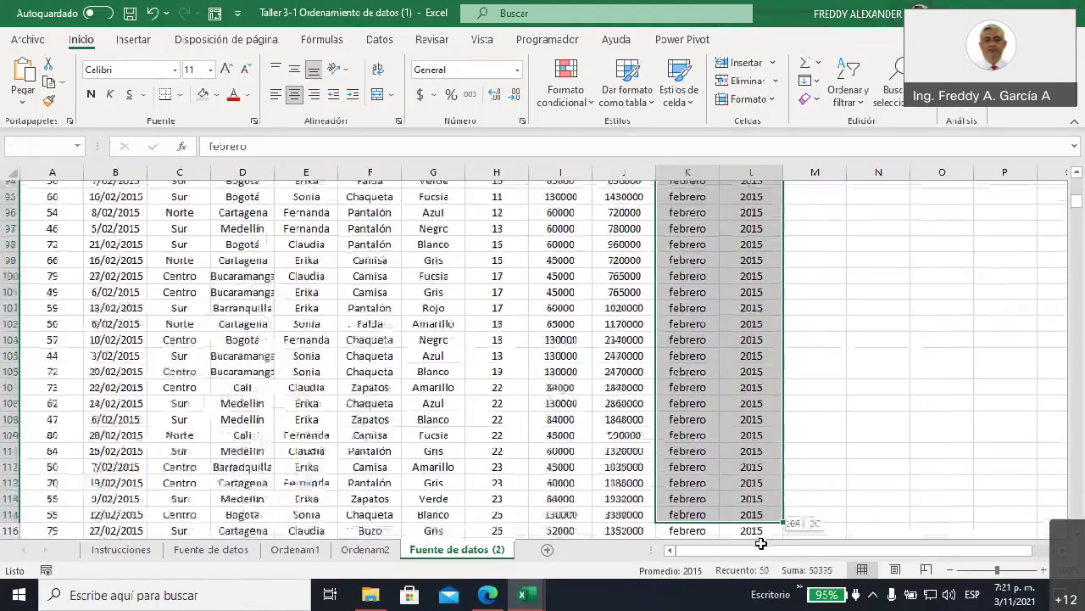
pyautogui.moveTo(761, 549); pyautogui.dragTo(748, 377)
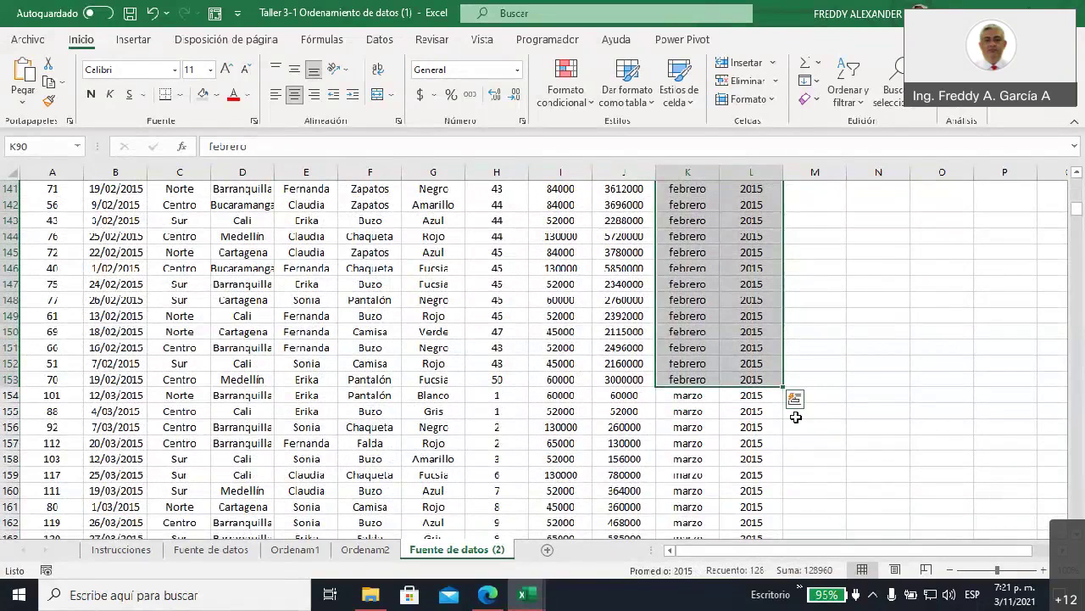
pyautogui.moveTo(1078, 213); pyautogui.dragTo(1076, 188)
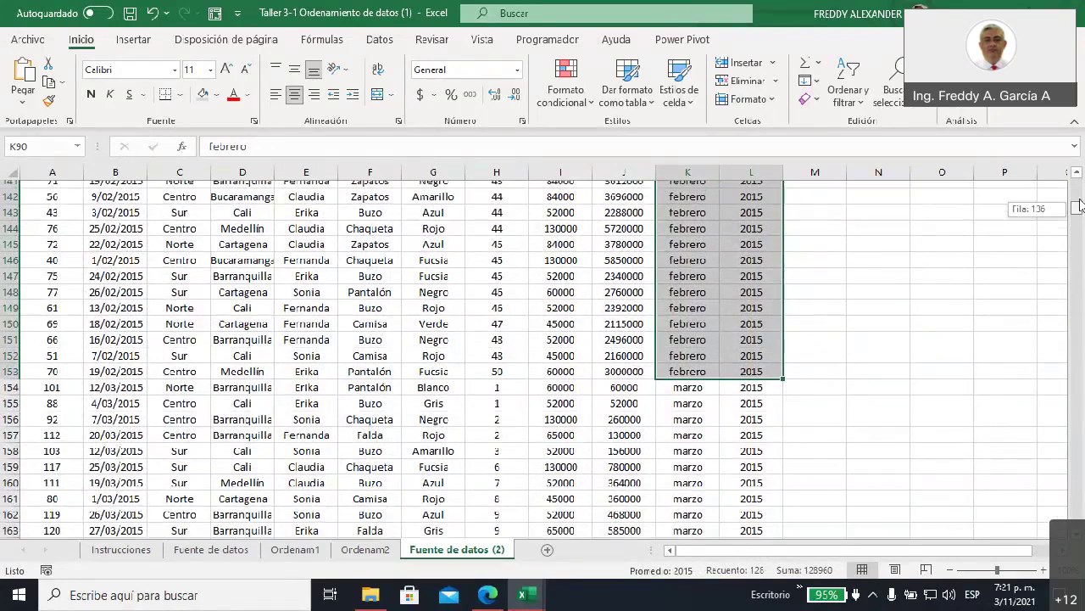
pyautogui.click(745, 170)
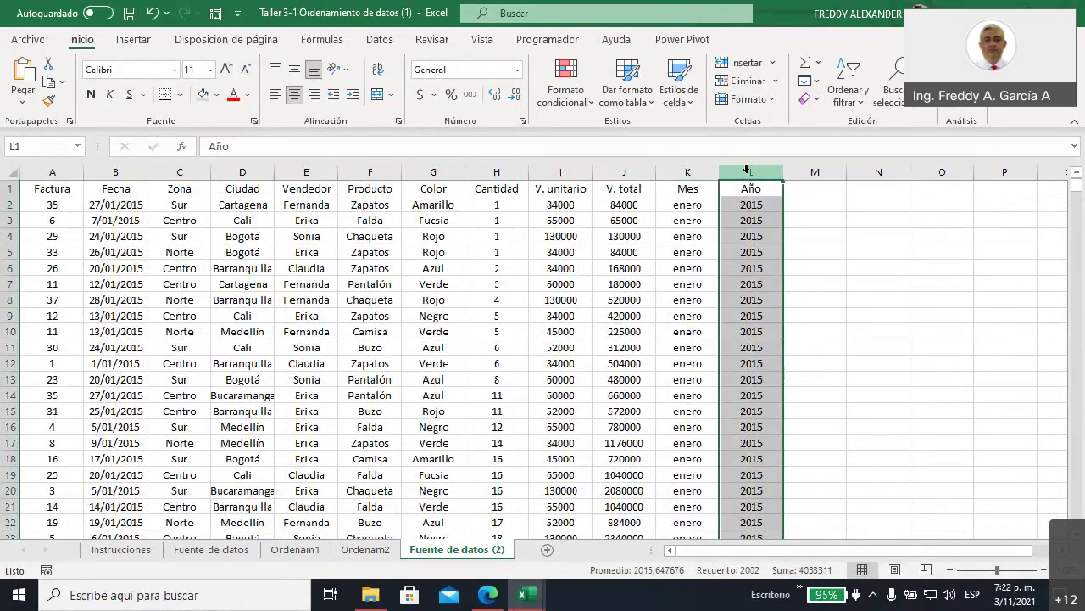
pyautogui.click(695, 188)
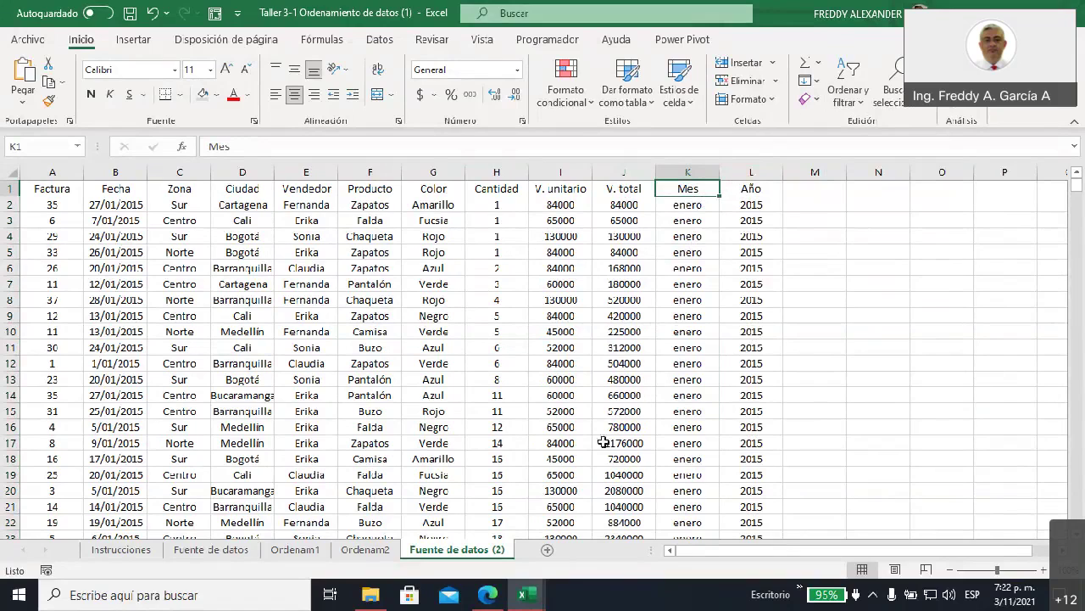
# - Rename the Fuente de datos (2) sheet to 'ejercicio1', then switch to the course page in Edge
pyautogui.rightClick(461, 552)
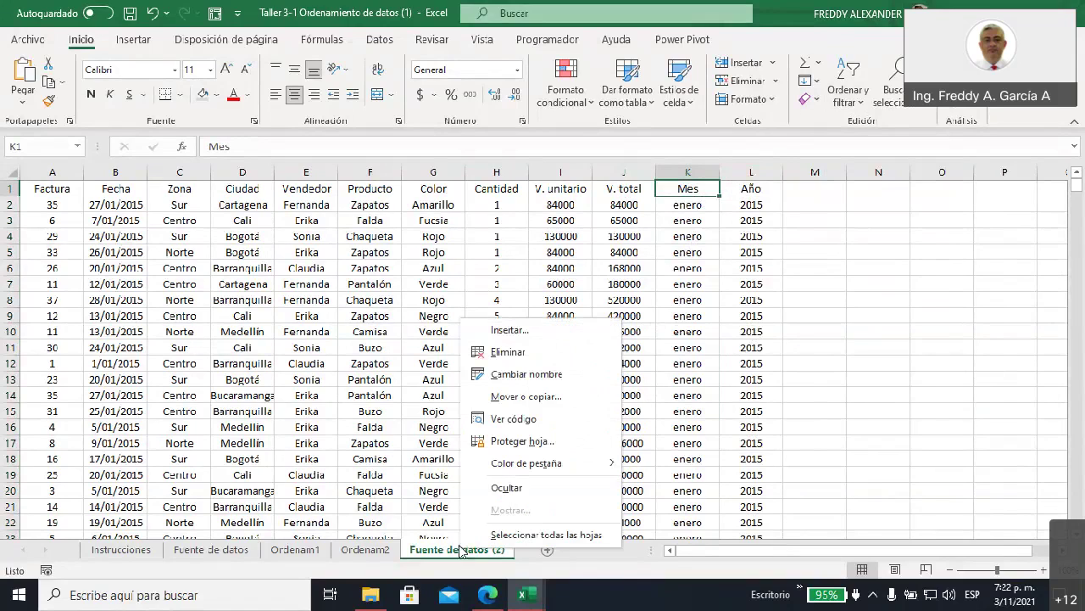
pyautogui.click(526, 397)
pyautogui.write('ejercicio1')
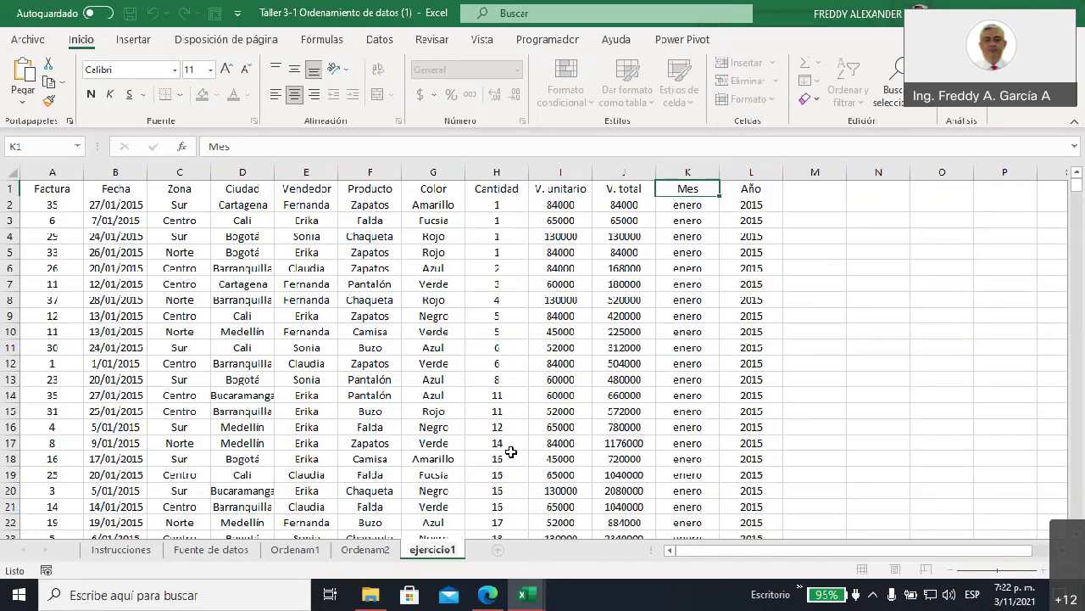
pyautogui.press('Return')
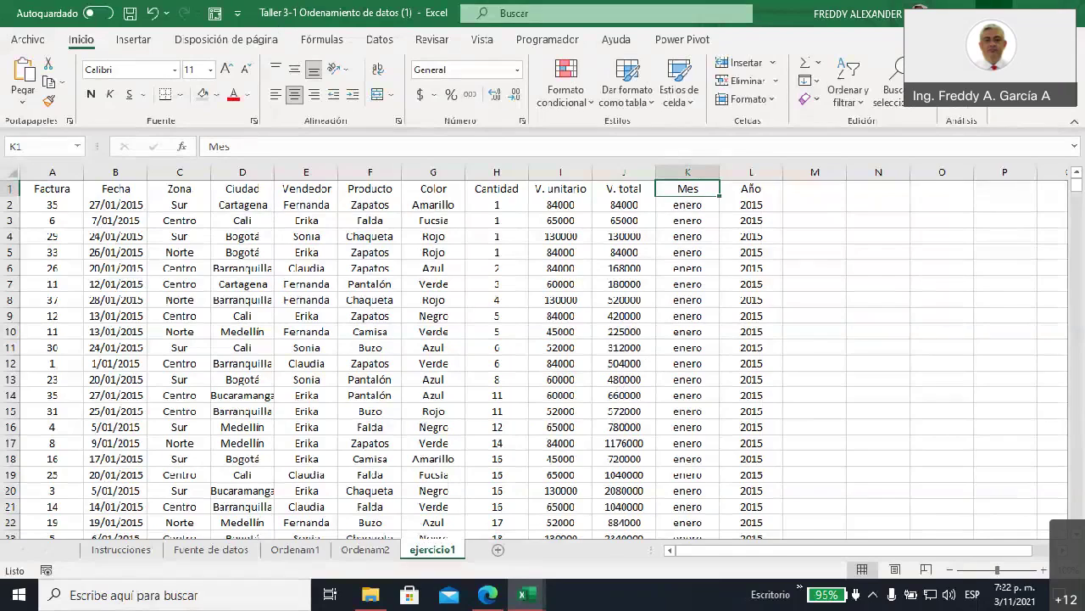
pyautogui.click(487, 594)
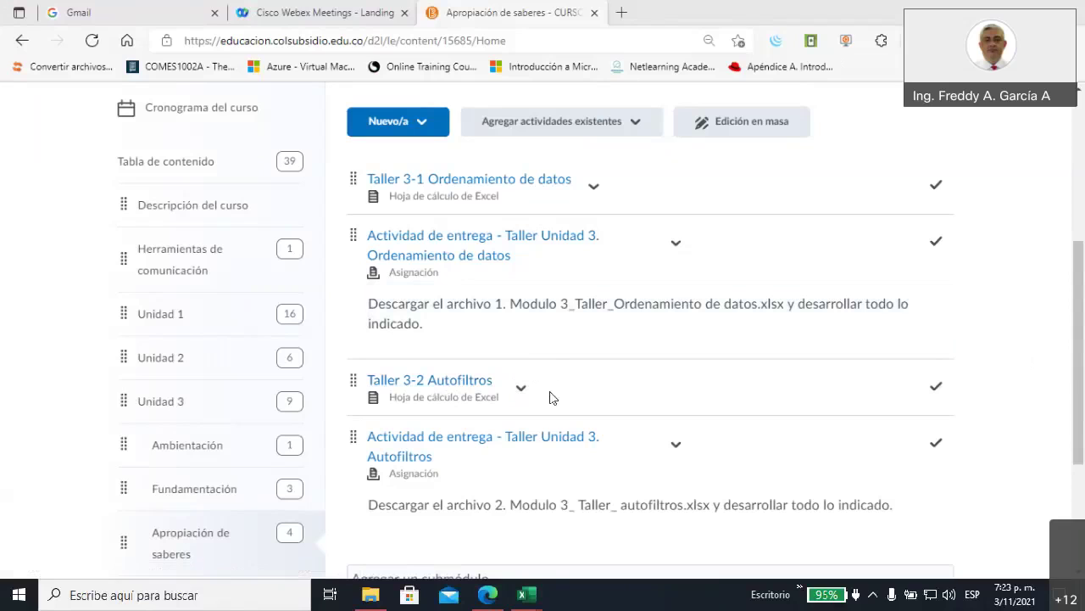
pyautogui.moveTo(526, 594)
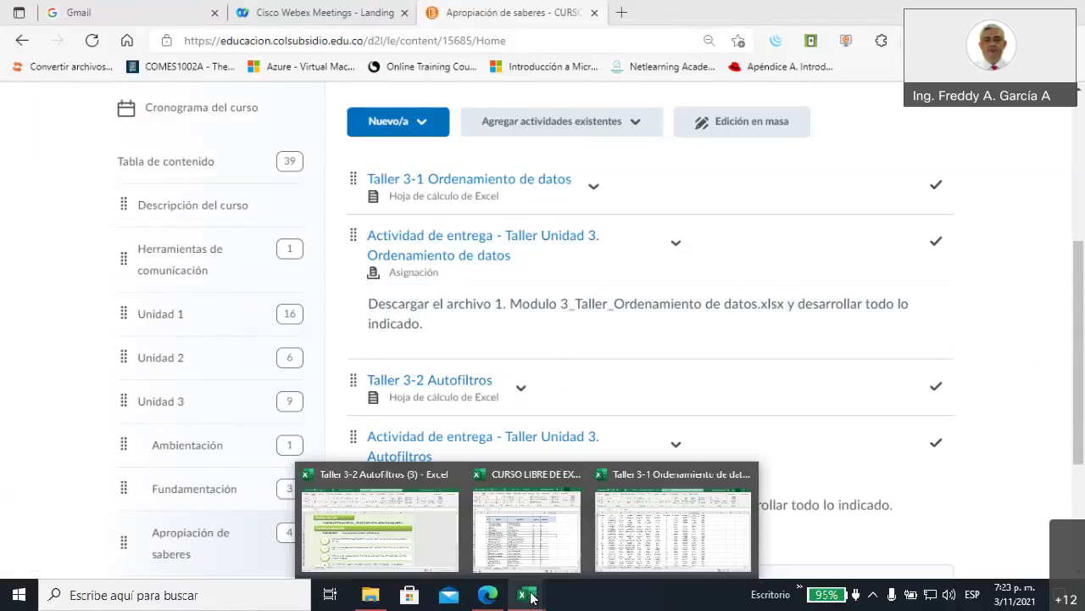
# - Bring the Taller 3-2 Autofiltros (3) workbook to the front from the Excel taskbar icon
pyautogui.click(448, 536)
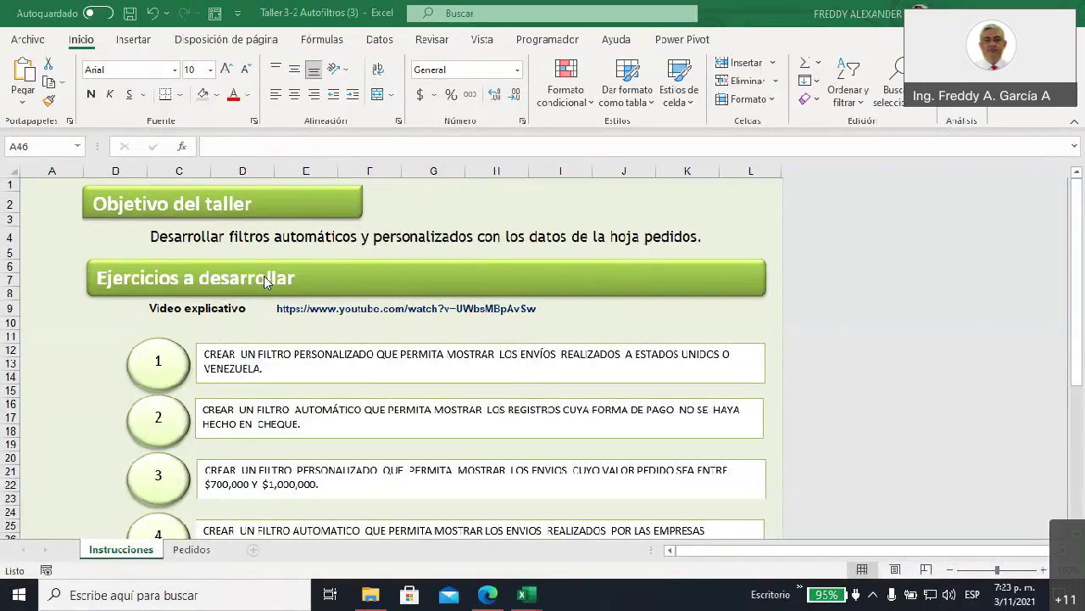
# - On the Pedidos sheet, AutoFit the Cliente and Compañía de Envíos columns
pyautogui.click(191, 551)
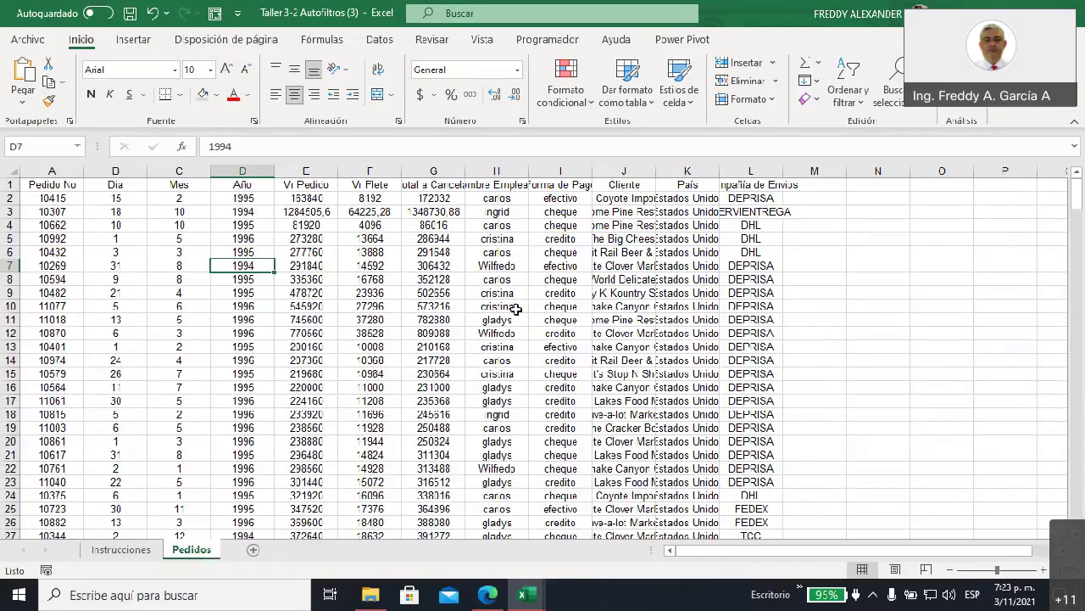
pyautogui.click(689, 164)
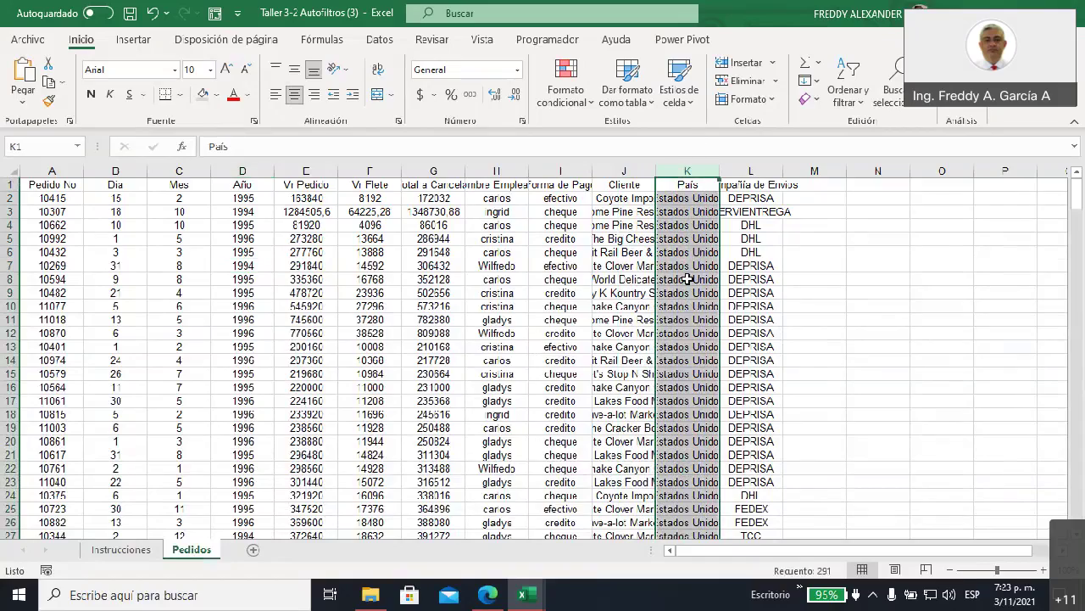
pyautogui.scroll(-3, 688, 275)
pyautogui.scroll(-6, 687, 279)
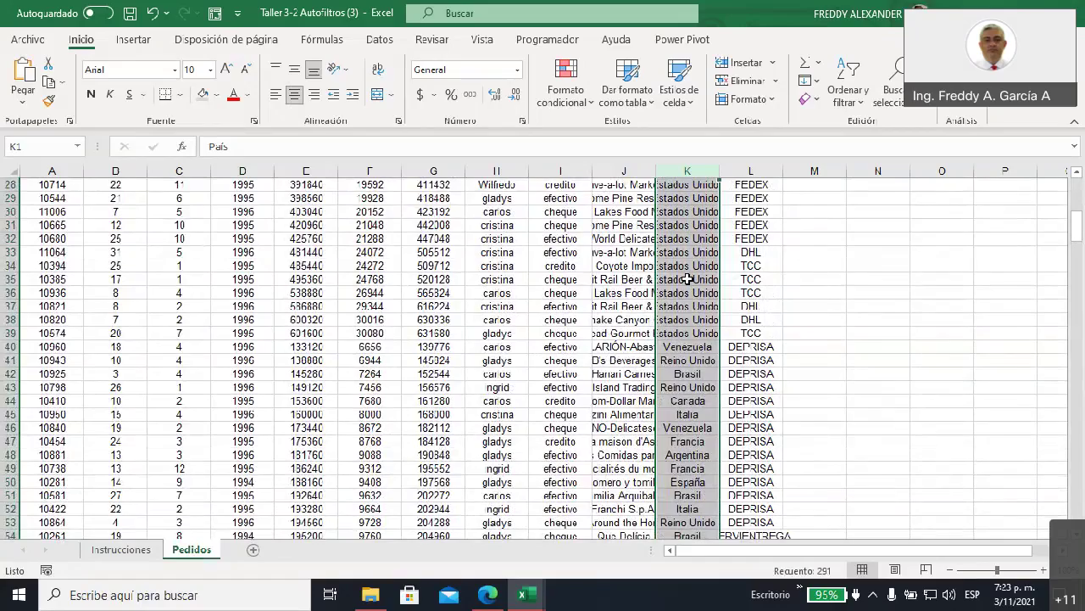
pyautogui.scroll(5, 687, 279)
pyautogui.scroll(4, 687, 279)
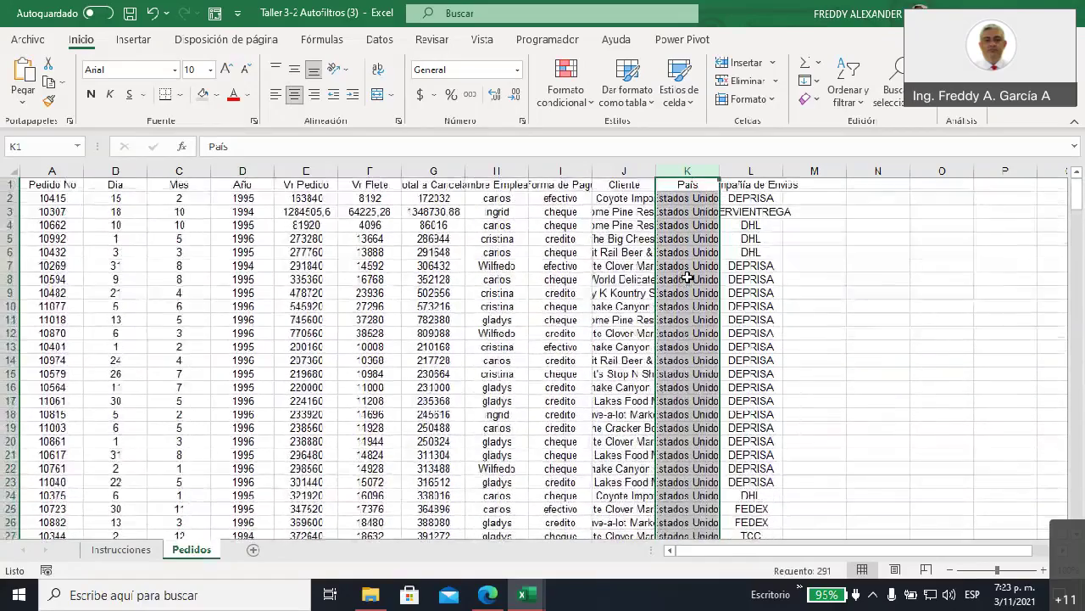
pyautogui.doubleClick(655, 170)
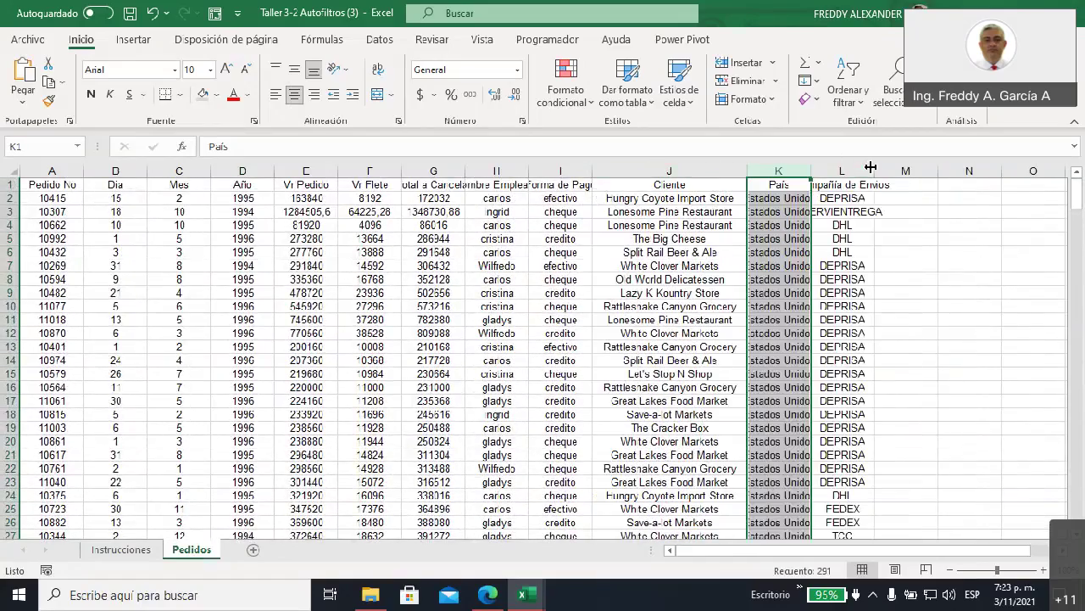
pyautogui.doubleClick(871, 171)
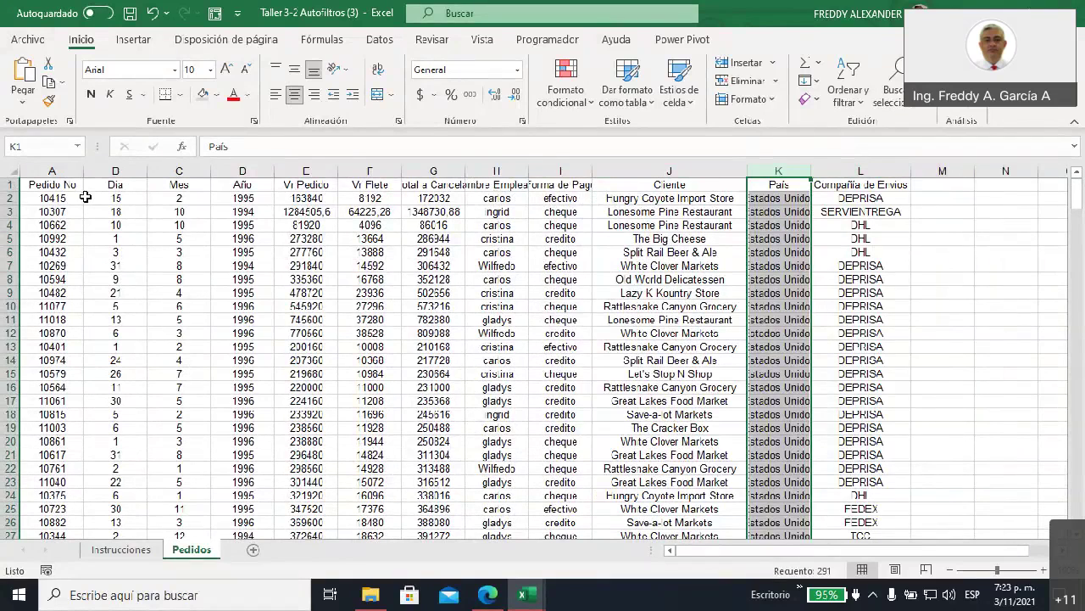
# - Make header row 1 about 33 points tall and wrap its labels with Ajustar texto
pyautogui.moveTo(10, 191)
pyautogui.mouseDown()
pyautogui.moveTo(10, 209)
pyautogui.moveTo(849, 171)
pyautogui.mouseUp()
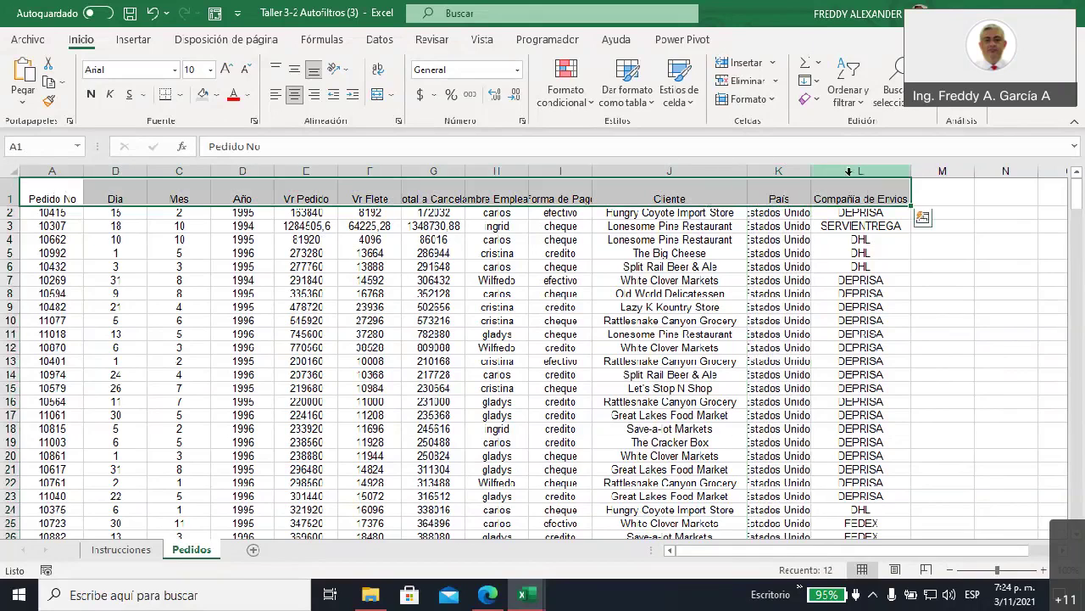
pyautogui.click(378, 70)
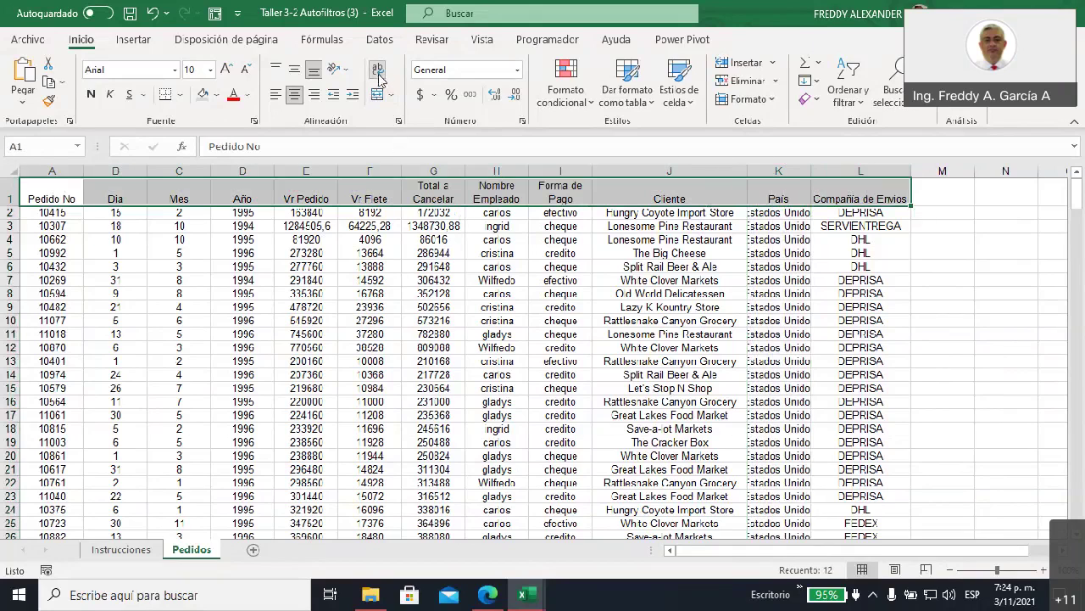
pyautogui.click(554, 281)
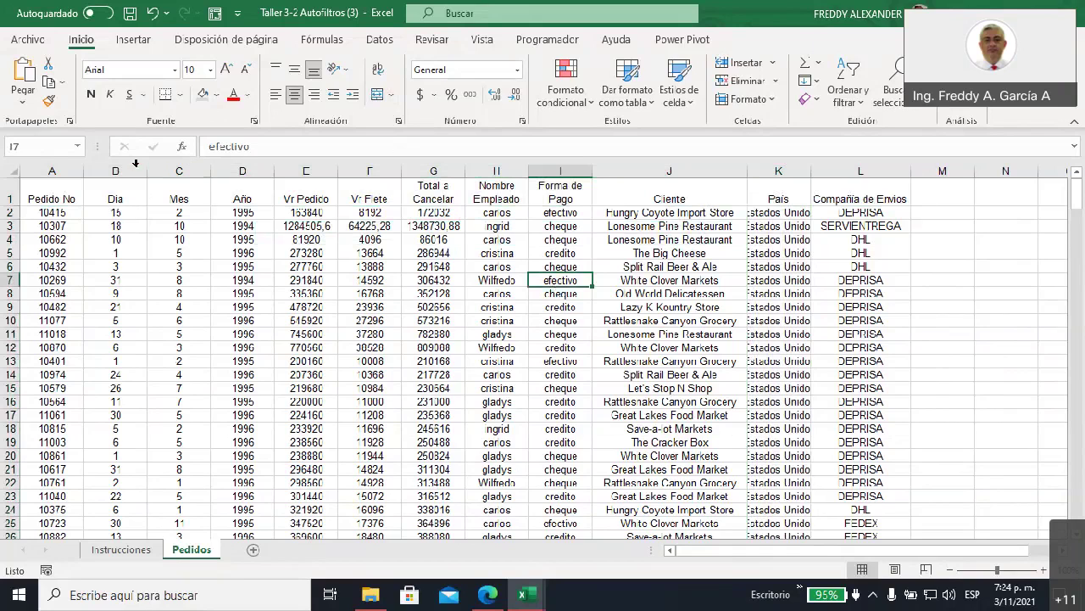
# - AutoFit columns A, Dia, Mes, Año, Vr Pedido, Vr Flete, Total a Cancelar, Nombre Empleado, Forma de Pago, País
pyautogui.doubleClick(83, 171)
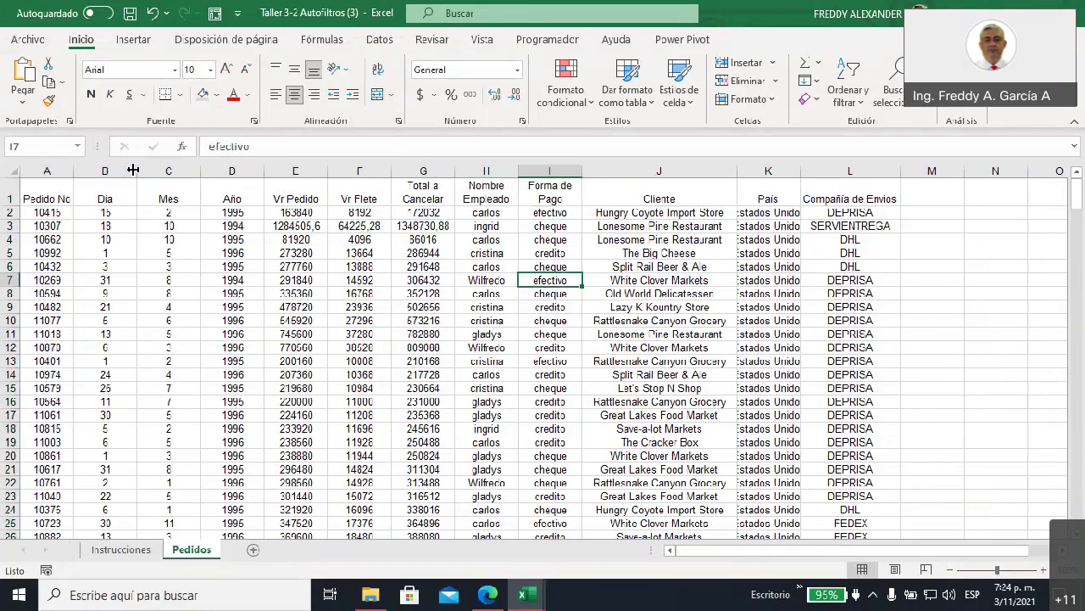
pyautogui.doubleClick(133, 170)
pyautogui.doubleClick(159, 171)
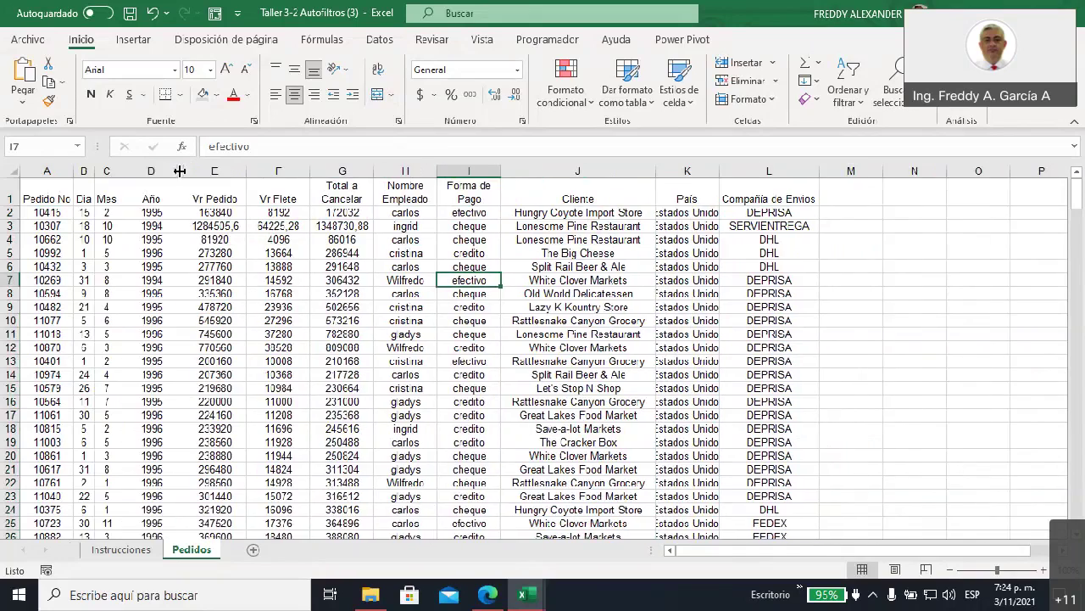
pyautogui.doubleClick(180, 170)
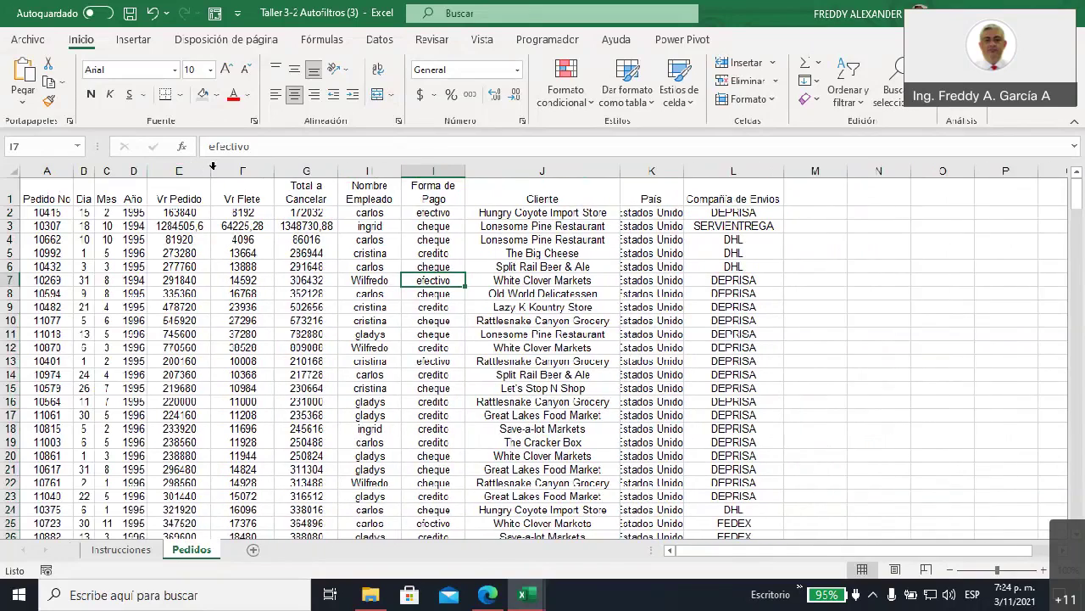
pyautogui.doubleClick(211, 170)
pyautogui.doubleClick(267, 169)
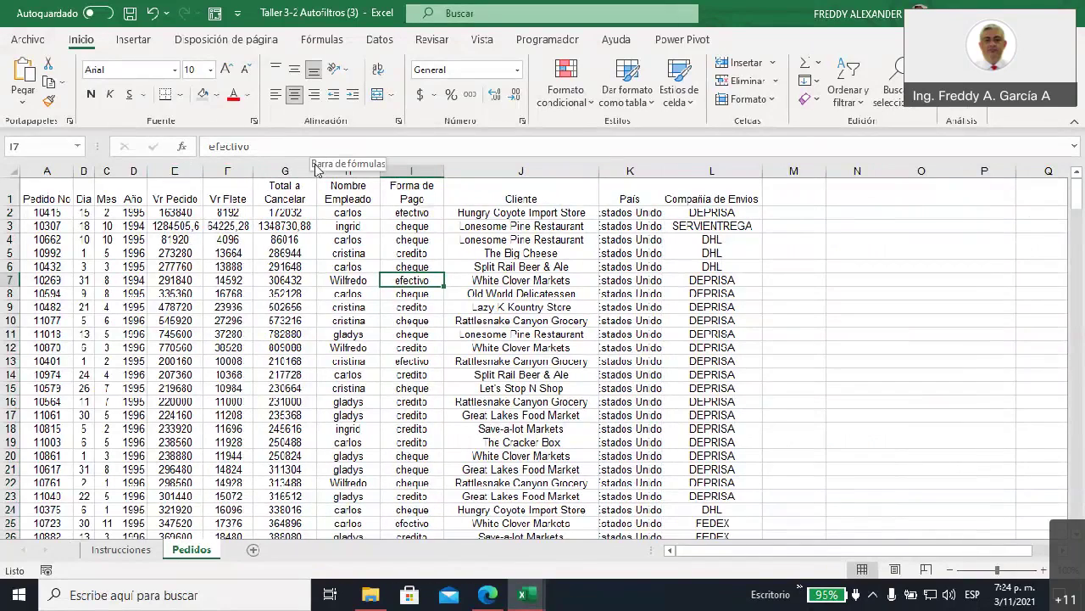
pyautogui.doubleClick(315, 170)
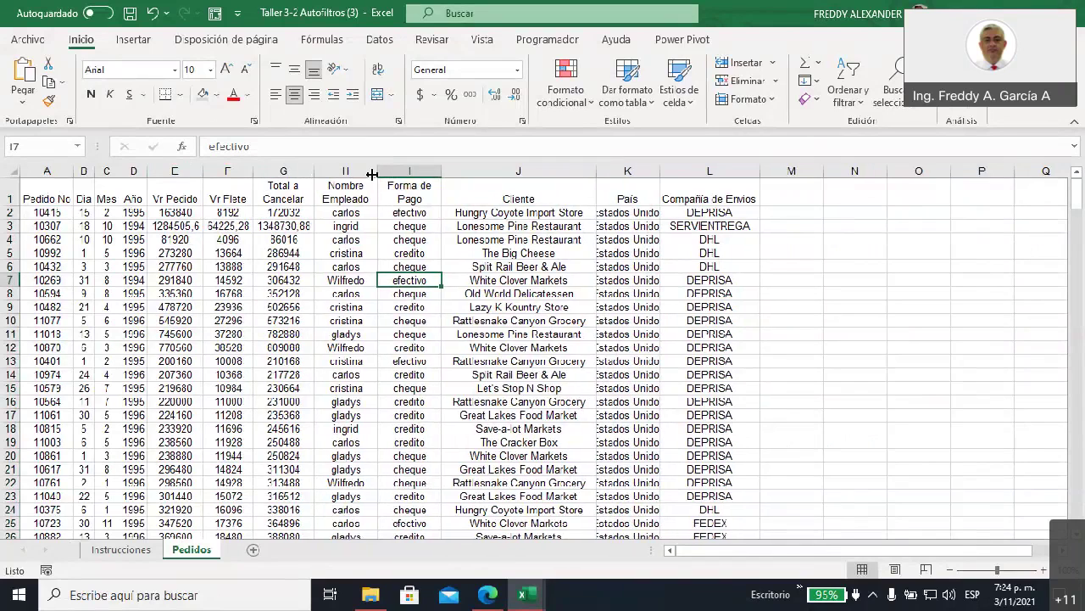
pyautogui.doubleClick(371, 172)
pyautogui.doubleClick(428, 170)
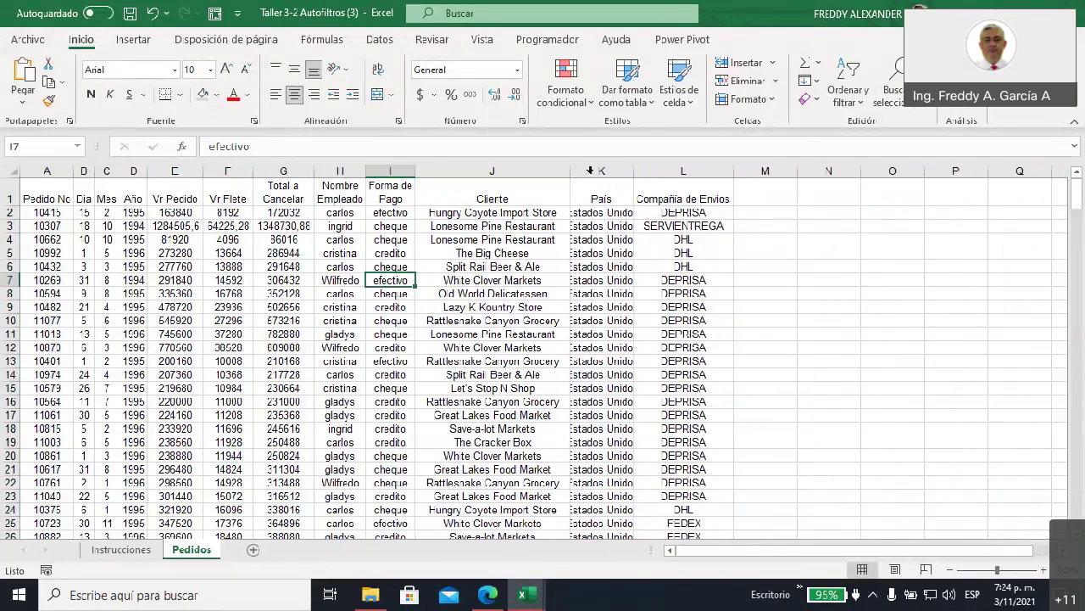
pyautogui.doubleClick(634, 172)
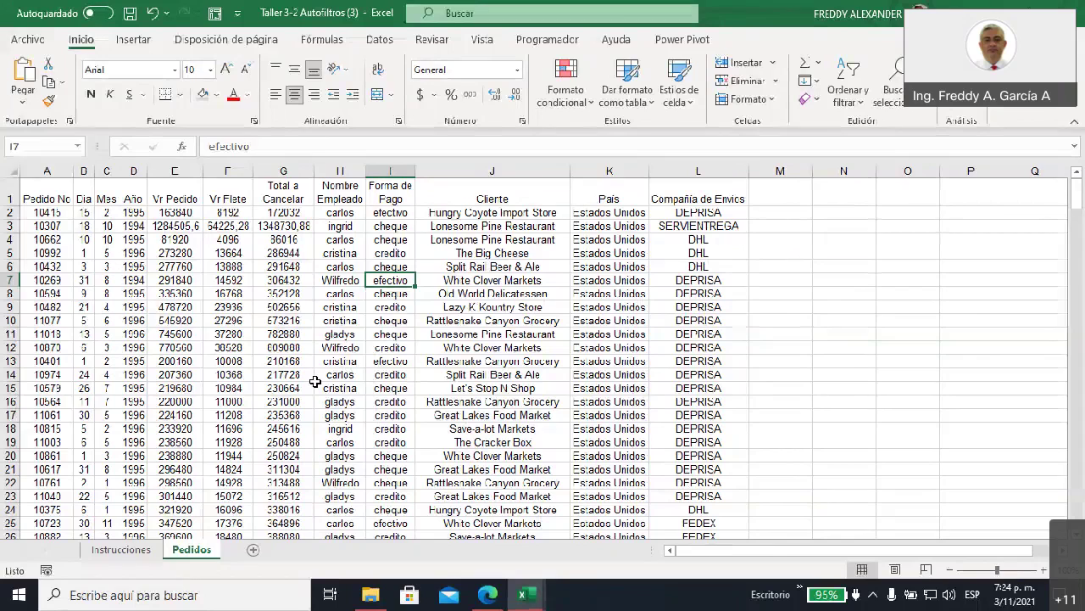
pyautogui.click(141, 551)
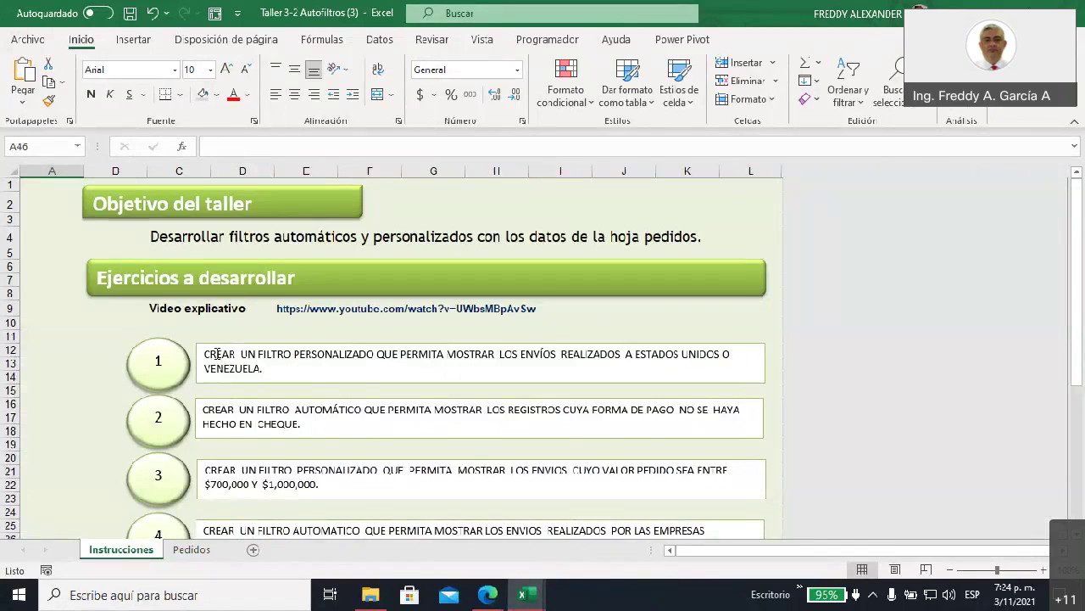
pyautogui.moveTo(258, 355); pyautogui.dragTo(361, 360)
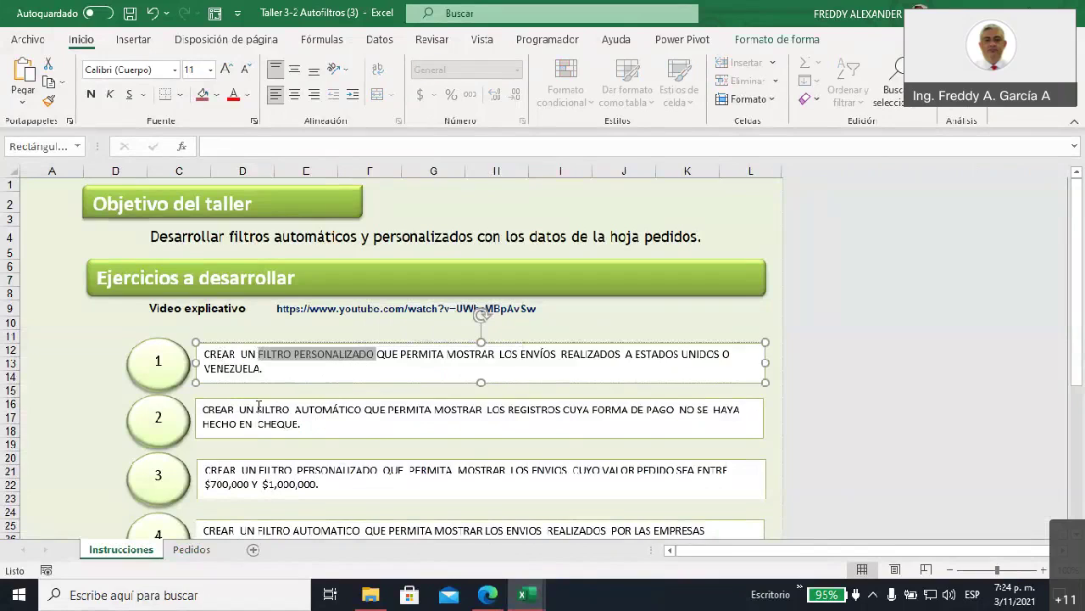
pyautogui.moveTo(258, 409); pyautogui.dragTo(363, 411)
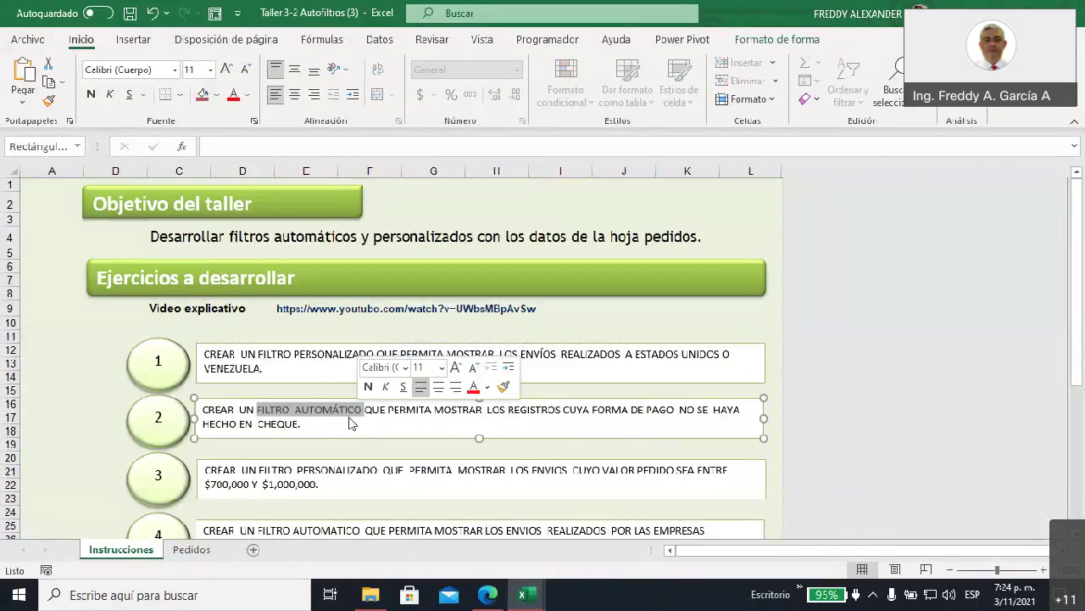
pyautogui.click(463, 370)
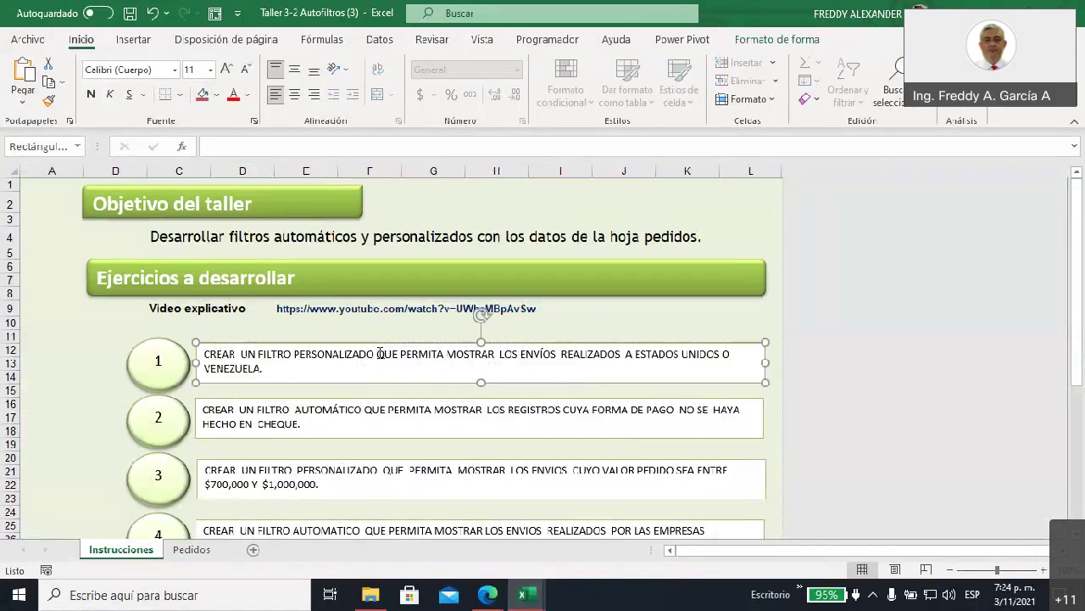
pyautogui.moveTo(377, 353); pyautogui.dragTo(495, 355)
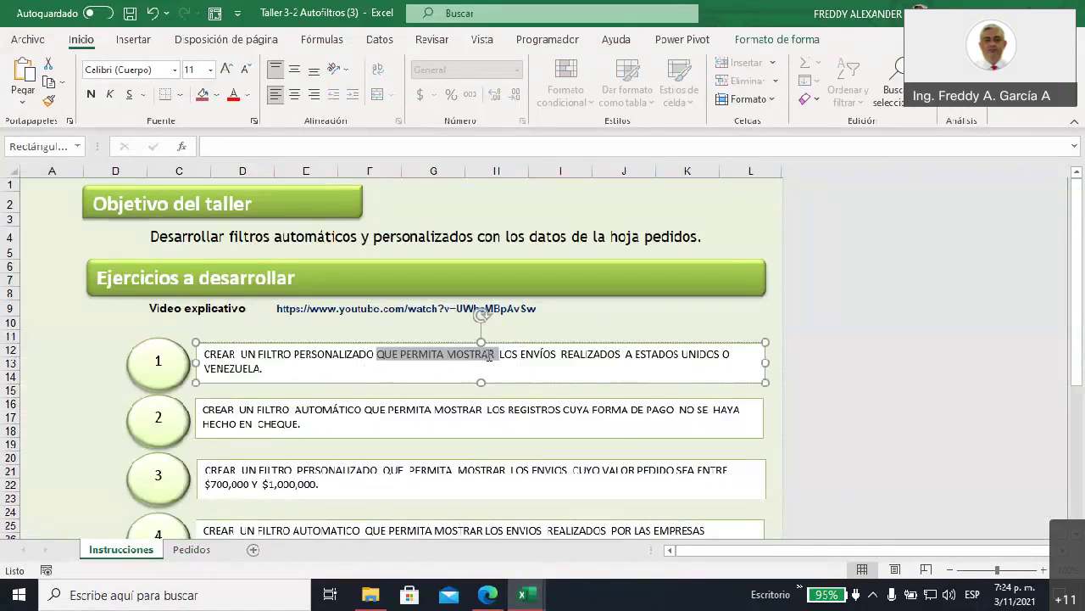
pyautogui.moveTo(490, 356)
pyautogui.mouseDown()
pyautogui.moveTo(739, 353)
pyautogui.moveTo(702, 361)
pyautogui.mouseUp()
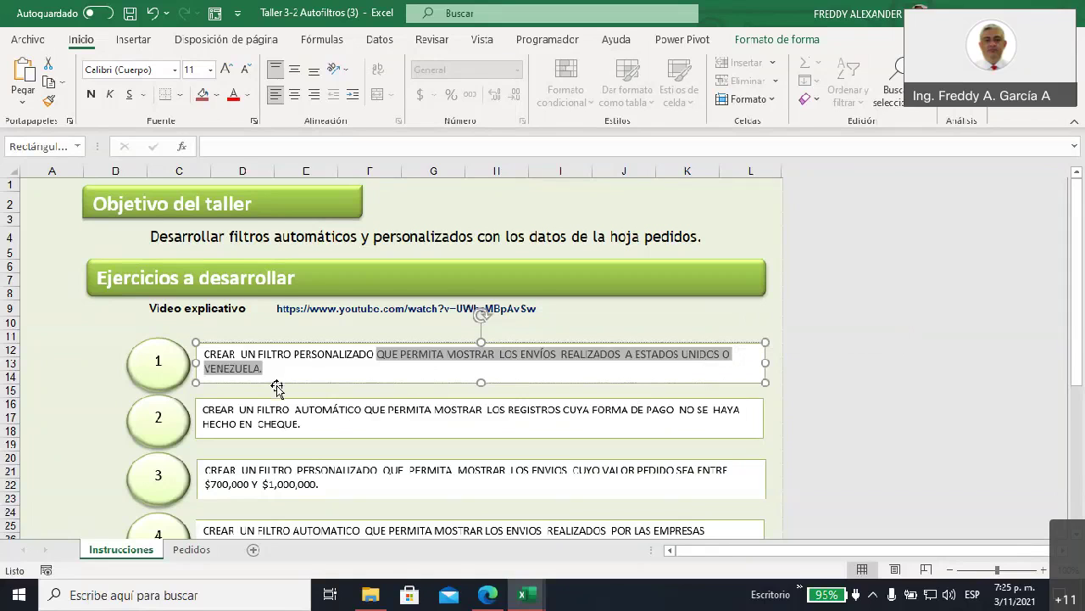
pyautogui.scroll(-1, 277, 389)
pyautogui.scroll(-3, 275, 367)
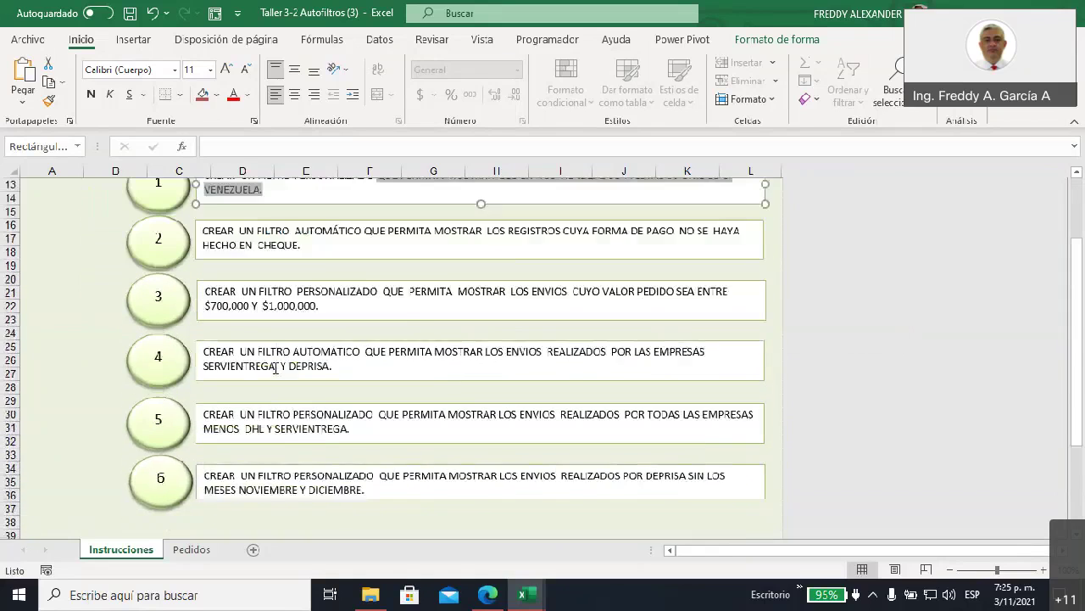
pyautogui.scroll(-2, 275, 367)
pyautogui.scroll(-1, 276, 367)
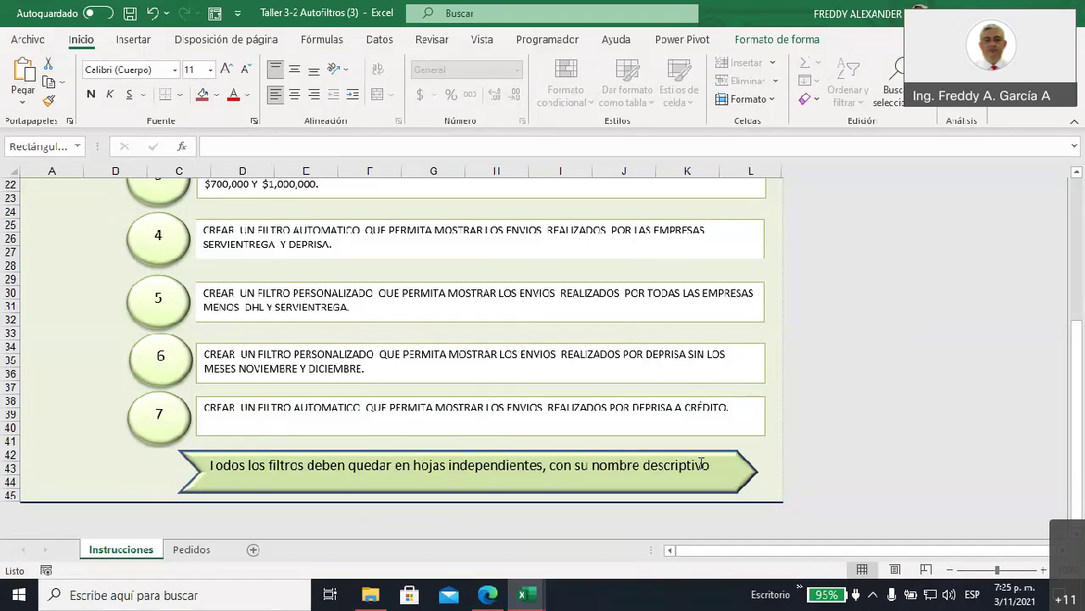
pyautogui.scroll(3, 701, 464)
pyautogui.scroll(2, 701, 464)
pyautogui.scroll(-3, 702, 464)
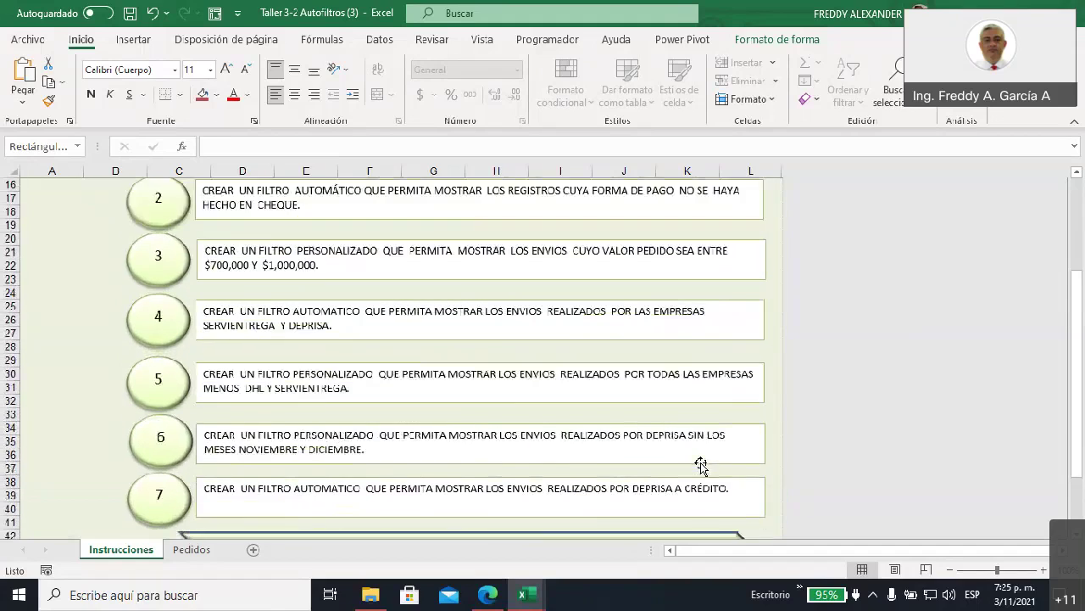
pyautogui.scroll(-1, 701, 464)
pyautogui.scroll(3, 702, 464)
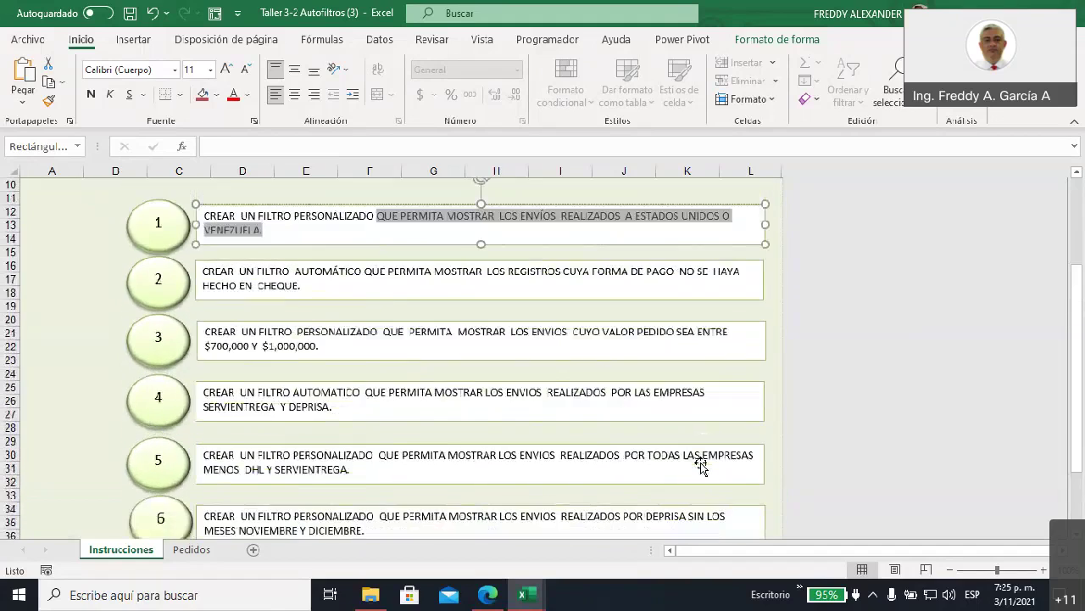
pyautogui.scroll(2, 701, 463)
pyautogui.scroll(1, 701, 464)
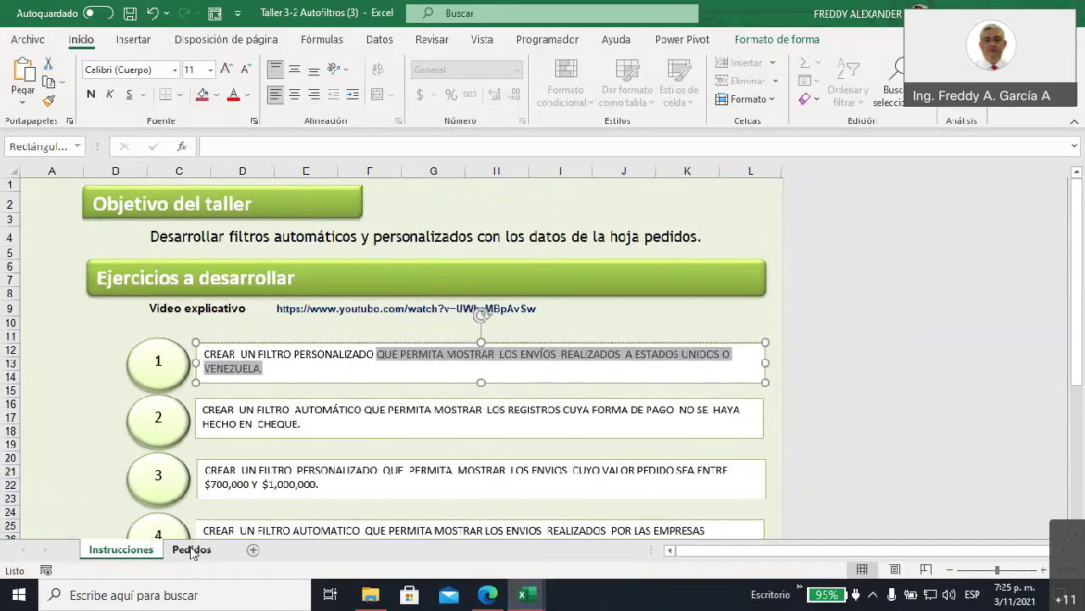
# - Make a copy of the Pedidos sheet and place the Pedidos (2) copy after Pedidos
pyautogui.rightClick(192, 551)
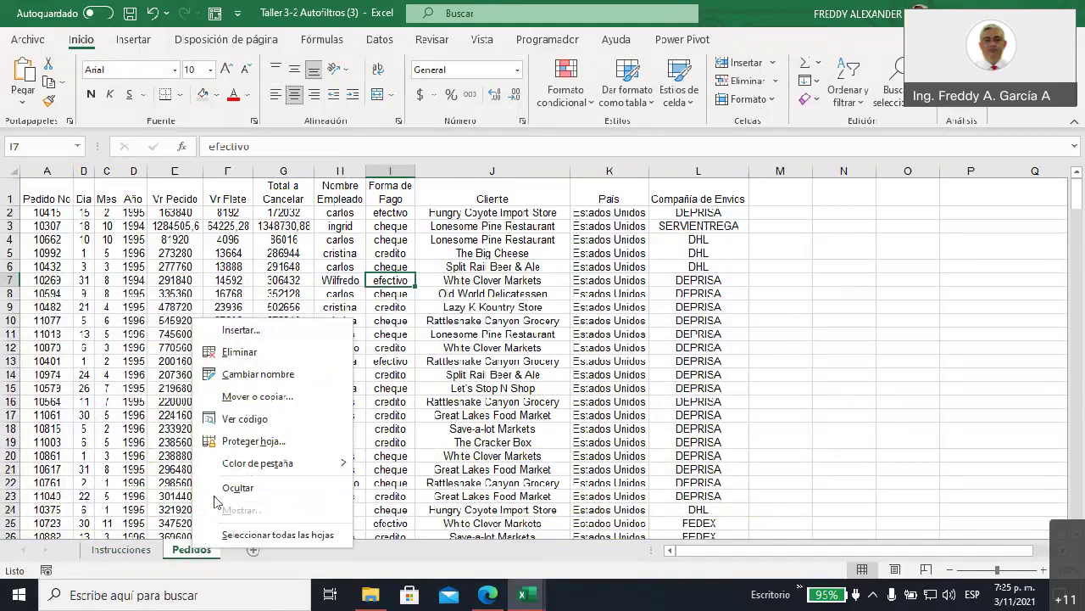
pyautogui.click(274, 399)
pyautogui.click(163, 404)
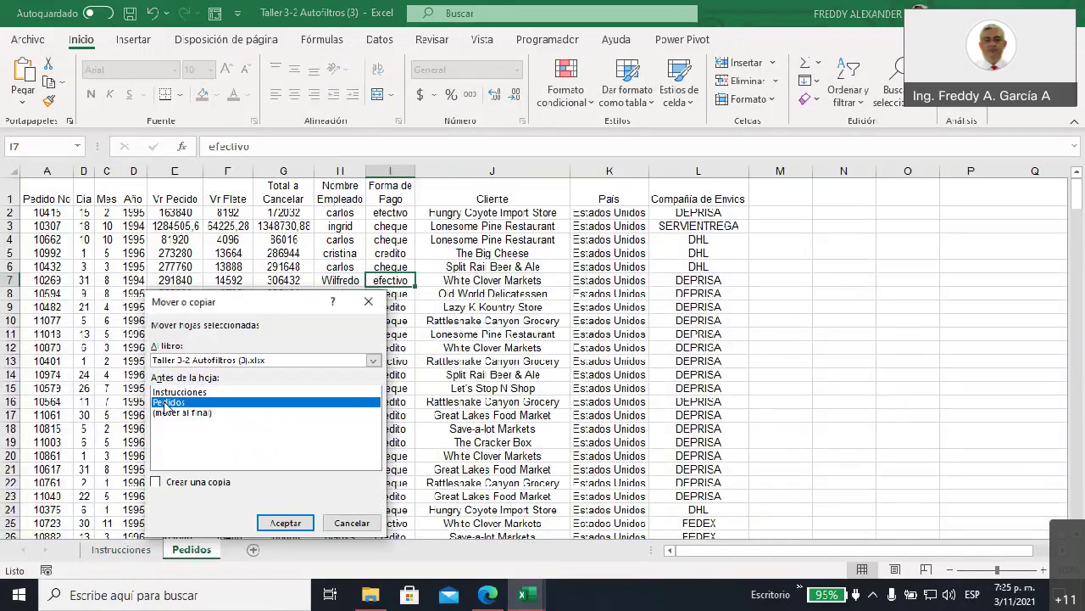
pyautogui.click(156, 481)
pyautogui.click(280, 522)
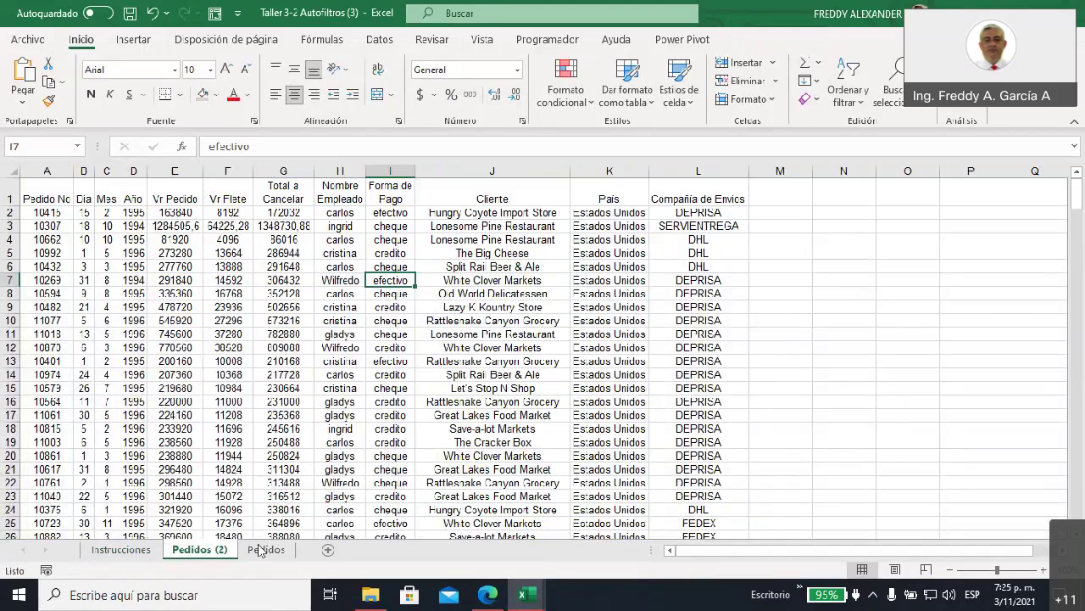
pyautogui.moveTo(261, 551); pyautogui.dragTo(315, 551)
# - Rename the Pedidos (2) sheet to ejercicio1
pyautogui.click(127, 551)
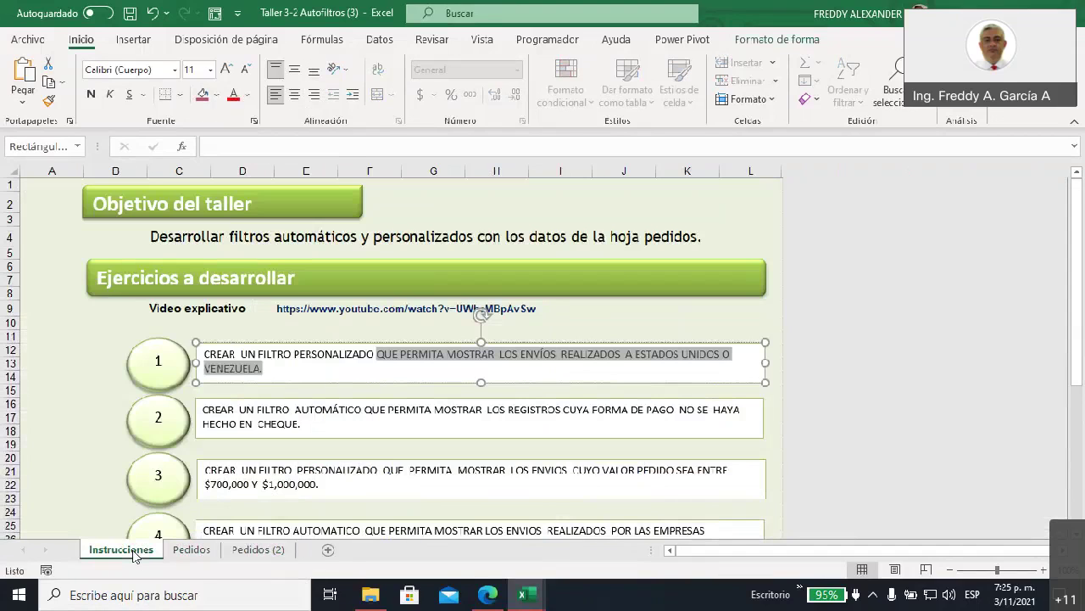
pyautogui.click(259, 550)
pyautogui.rightClick(259, 550)
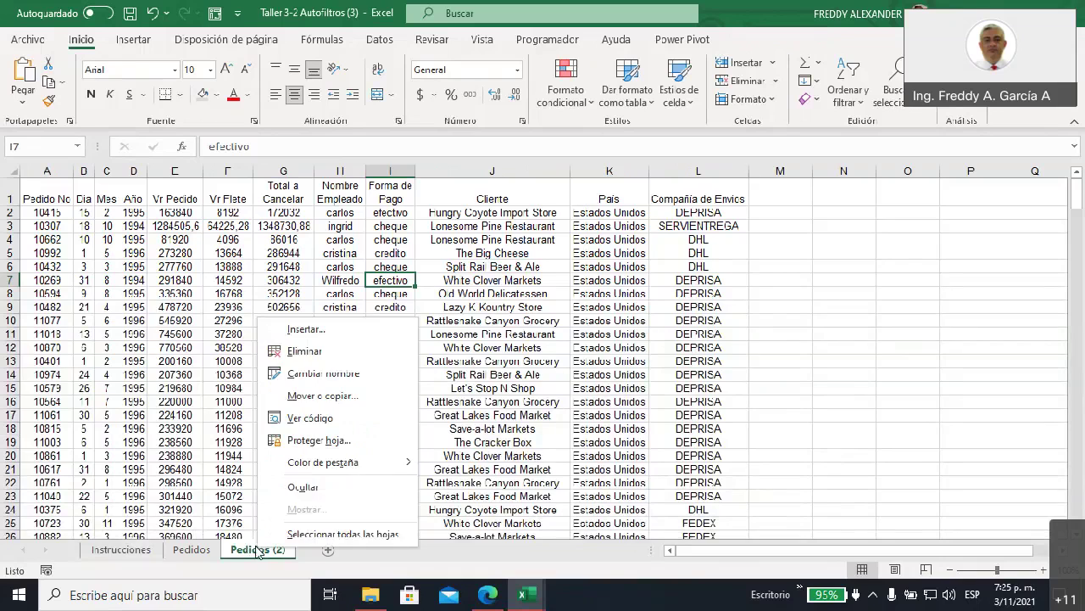
pyautogui.click(327, 373)
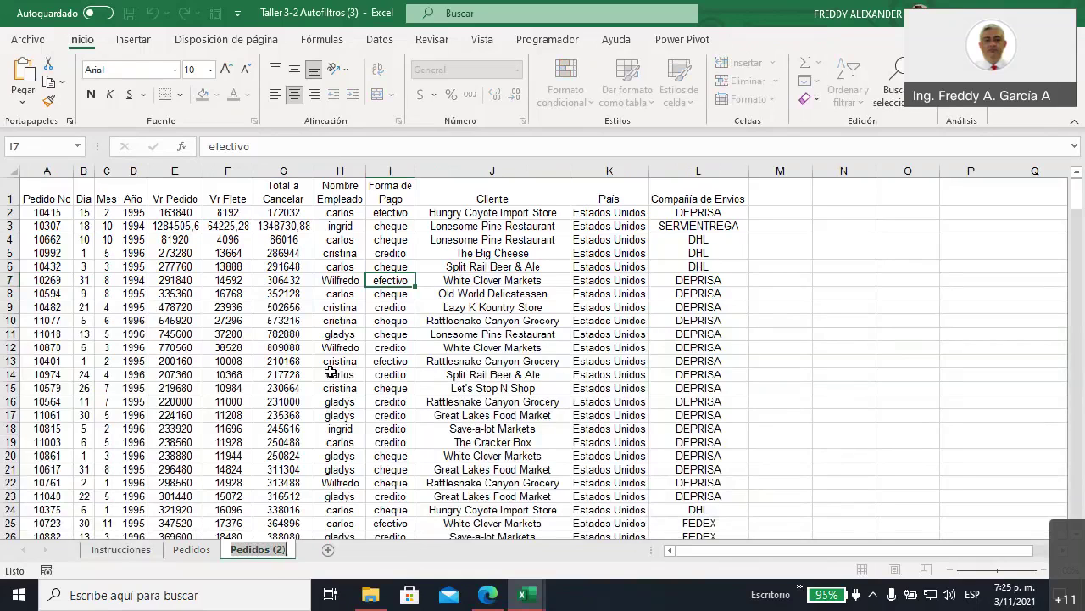
pyautogui.write('ejercicio1')
pyautogui.press('Return')
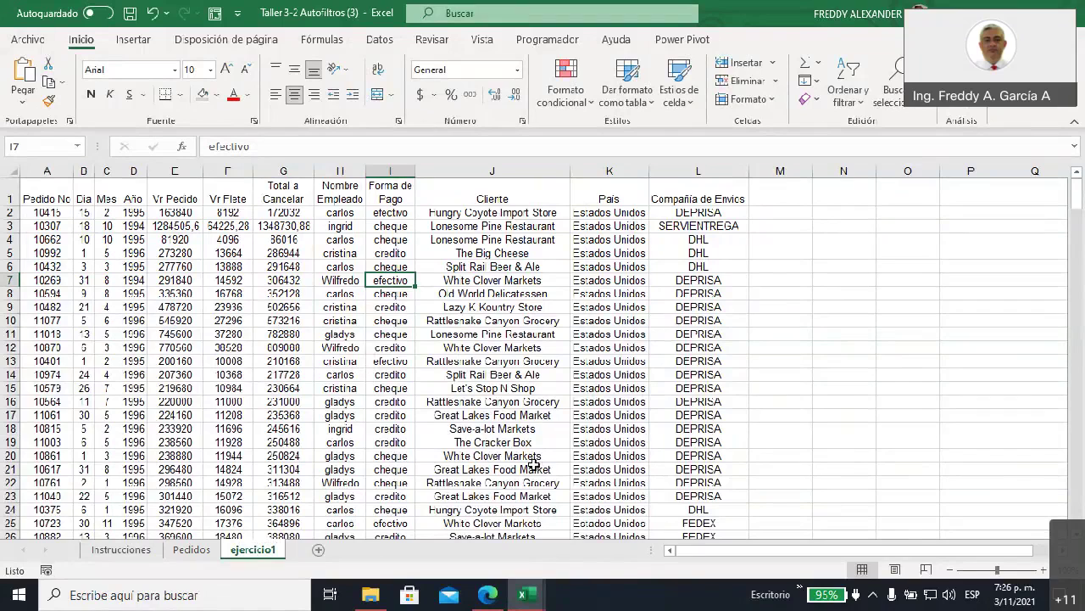
pyautogui.click(121, 550)
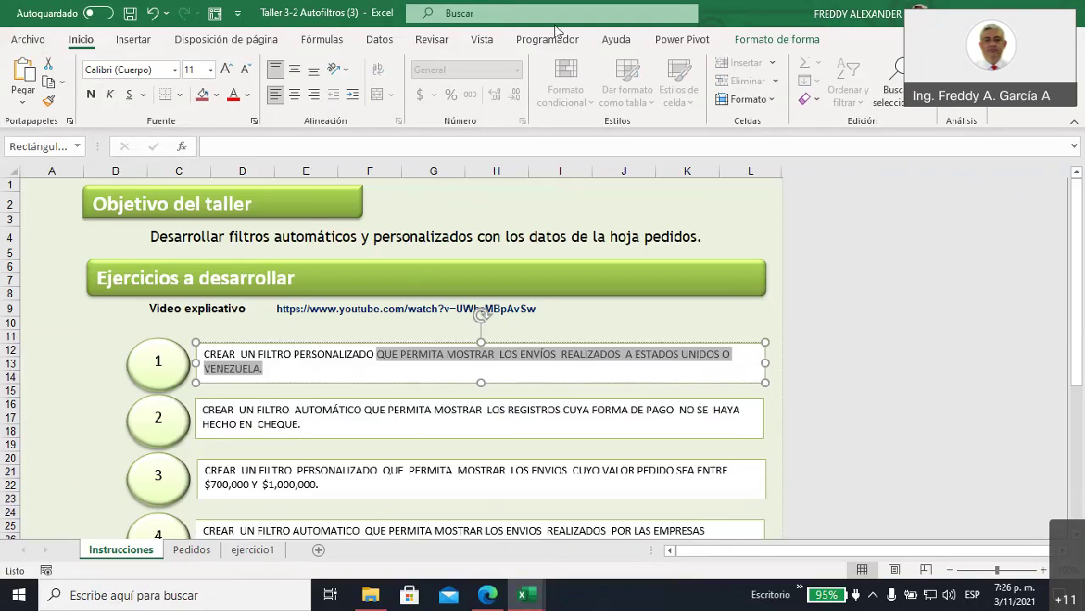
pyautogui.press('Escape')
pyautogui.press('Escape')
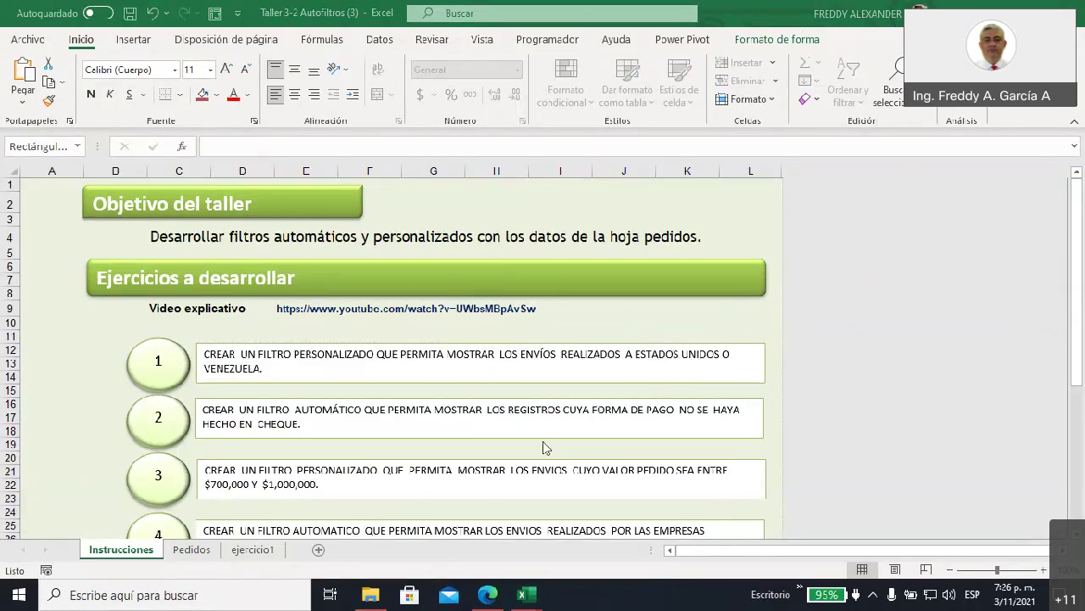
pyautogui.click(252, 549)
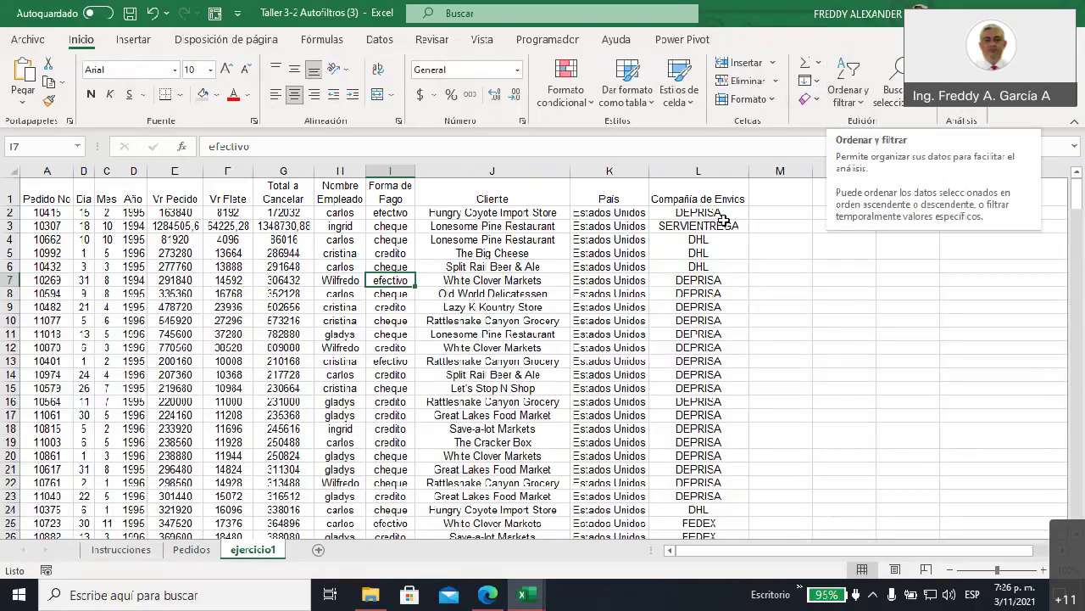
# - Turn on AutoFilter dropdowns for the orders table from cell J1
pyautogui.click(448, 201)
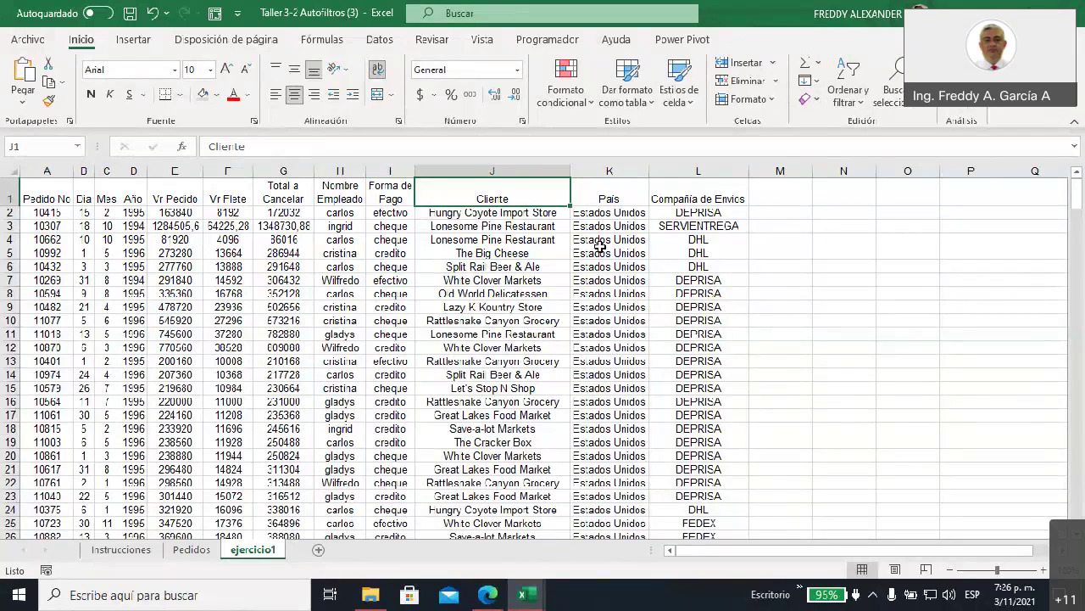
pyautogui.click(861, 104)
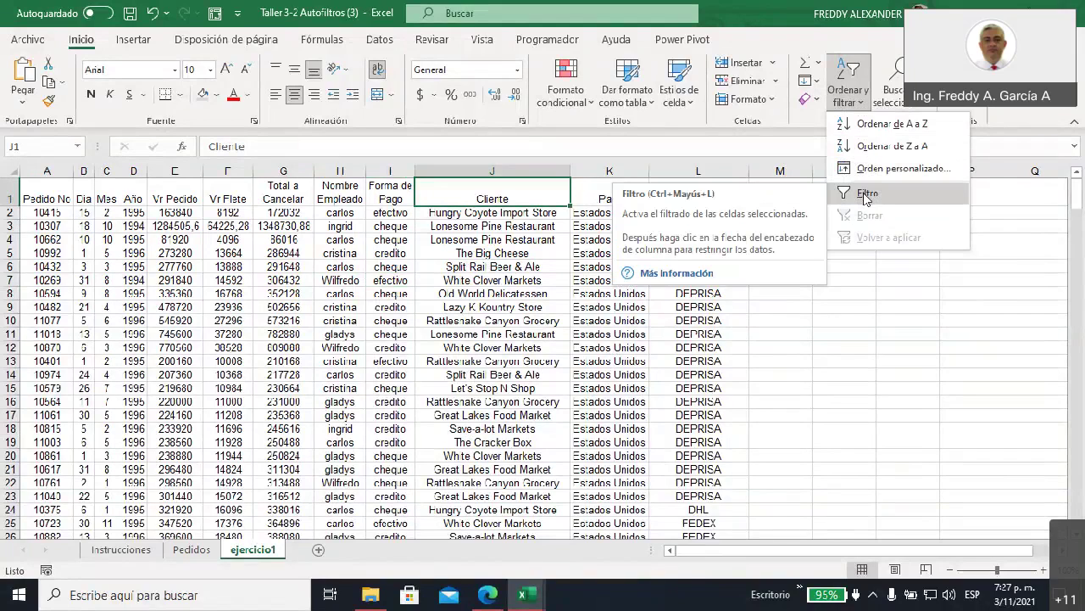
pyautogui.click(866, 195)
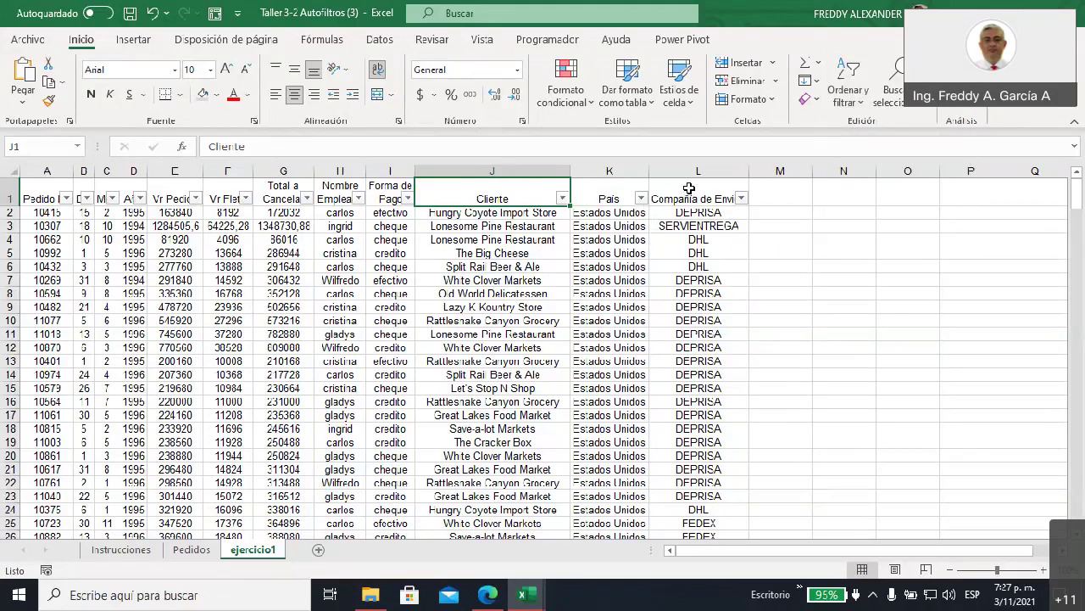
# - Give the header row A1:L1 a grey fill colour
pyautogui.moveTo(703, 192); pyautogui.dragTo(53, 207)
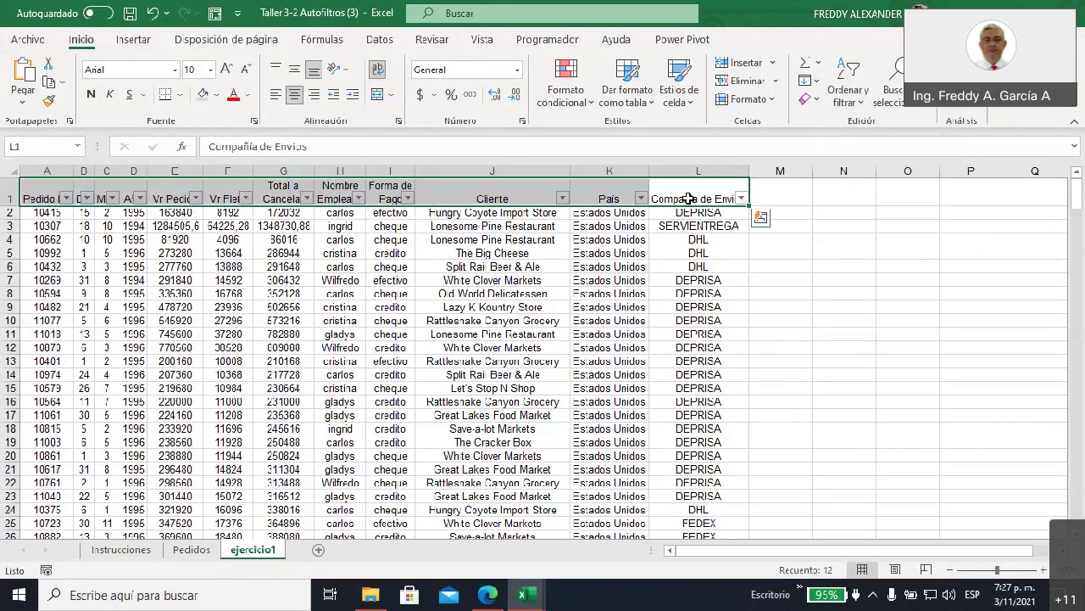
pyautogui.click(202, 94)
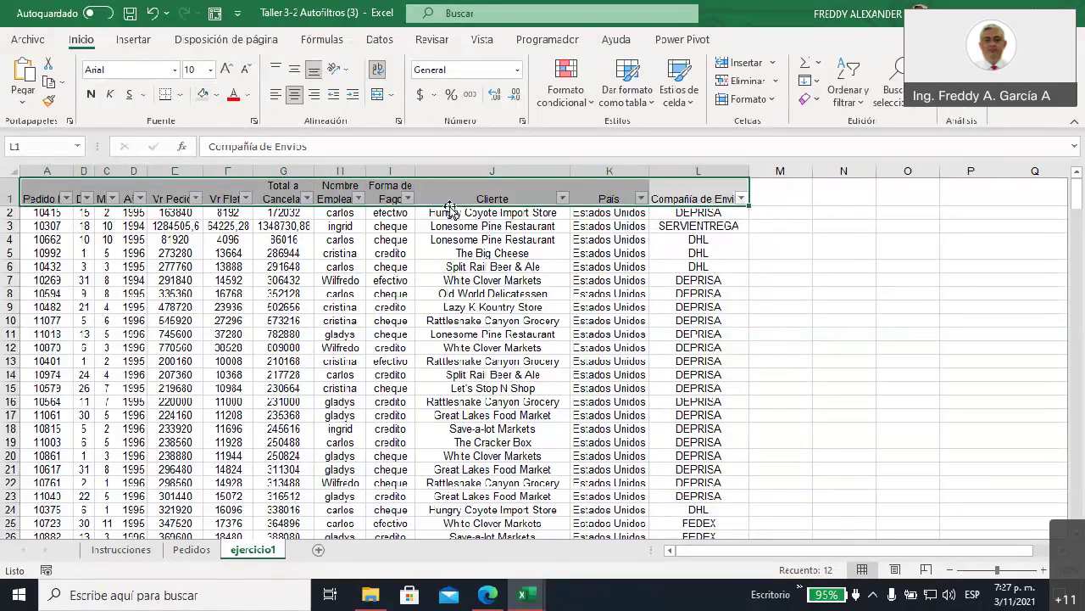
pyautogui.click(811, 257)
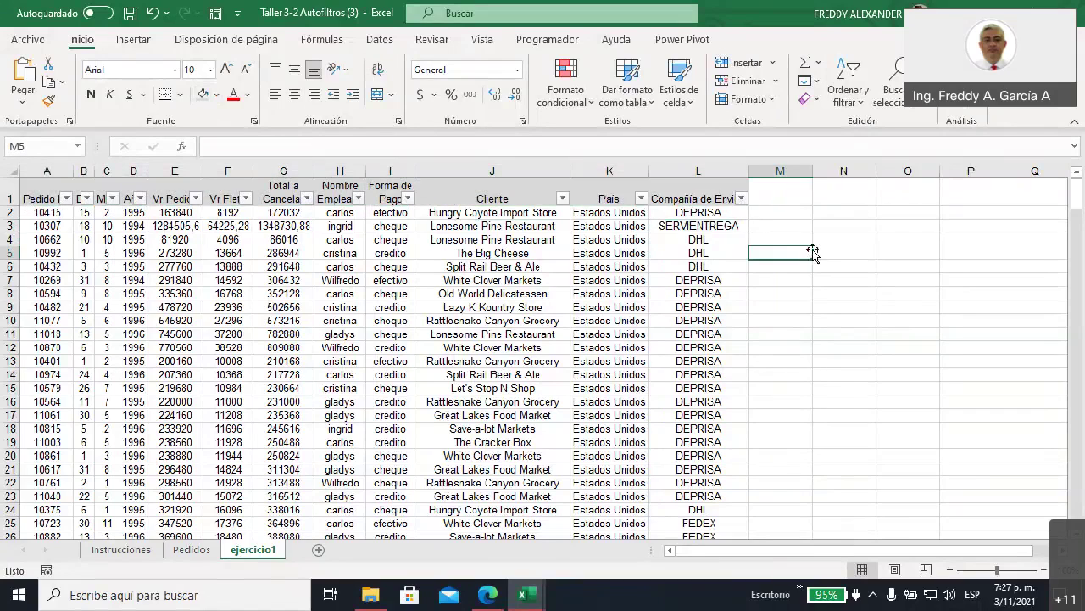
pyautogui.click(858, 101)
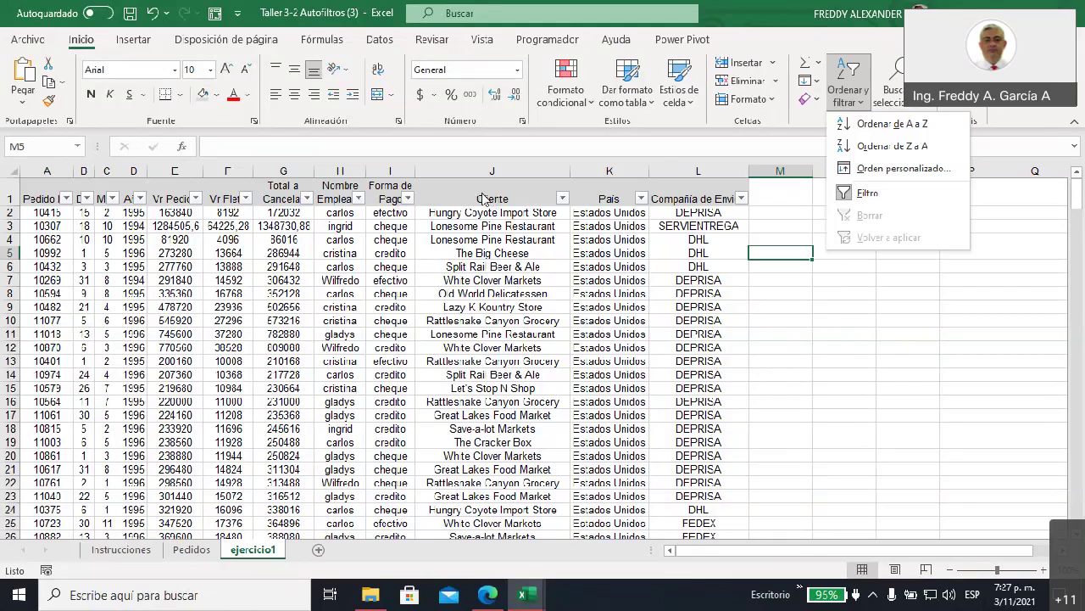
# - Filter the País column to show only Estados Unidos and Venezuela orders
pyautogui.click(642, 200)
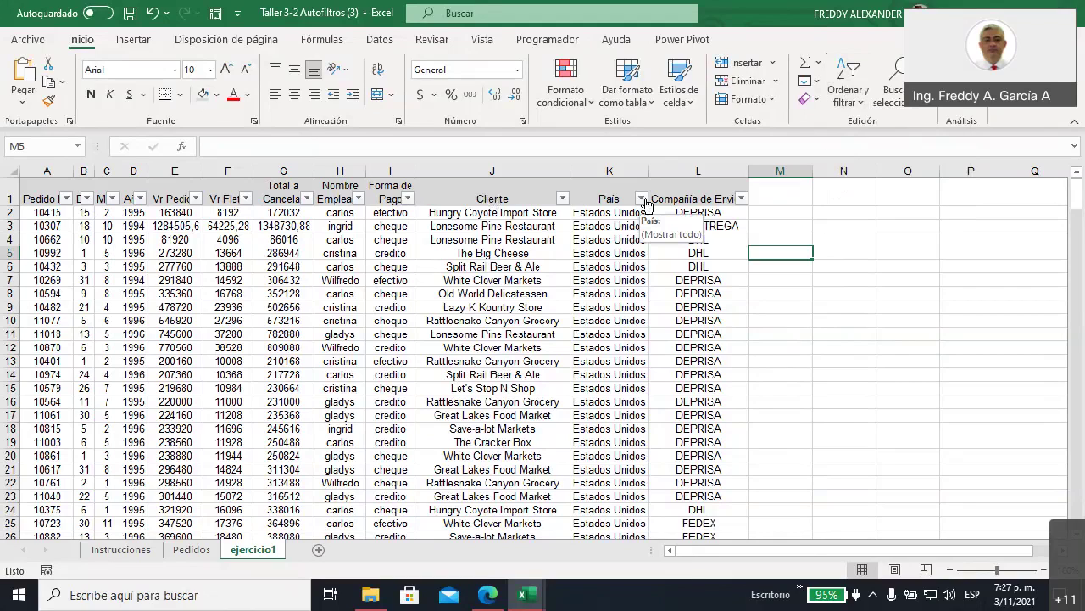
pyautogui.click(642, 199)
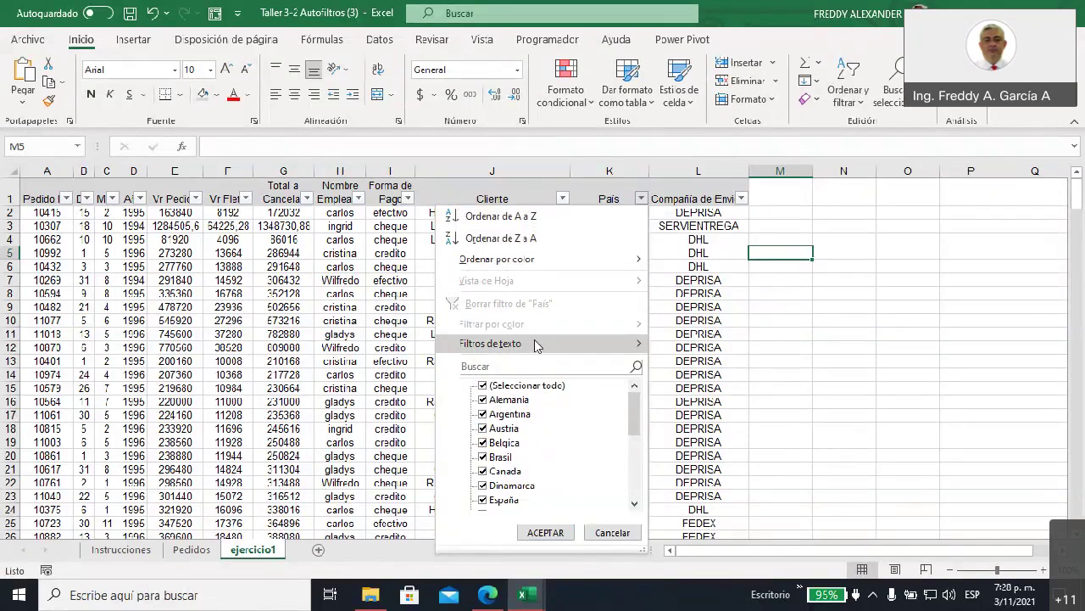
pyautogui.moveTo(492, 344)
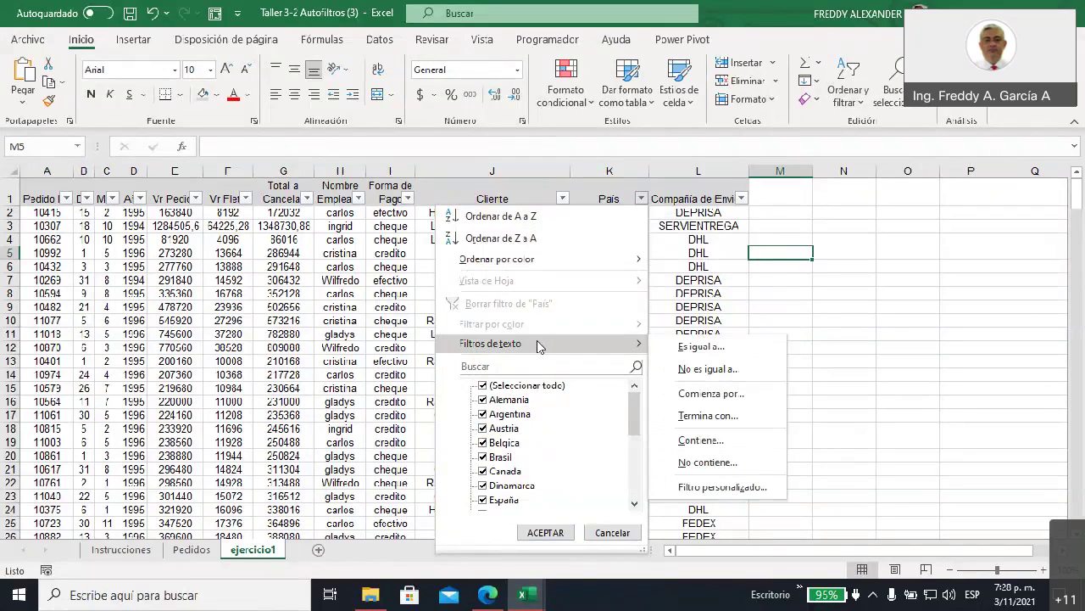
pyautogui.moveTo(630, 407)
pyautogui.mouseDown()
pyautogui.moveTo(635, 481)
pyautogui.moveTo(638, 400)
pyautogui.mouseUp()
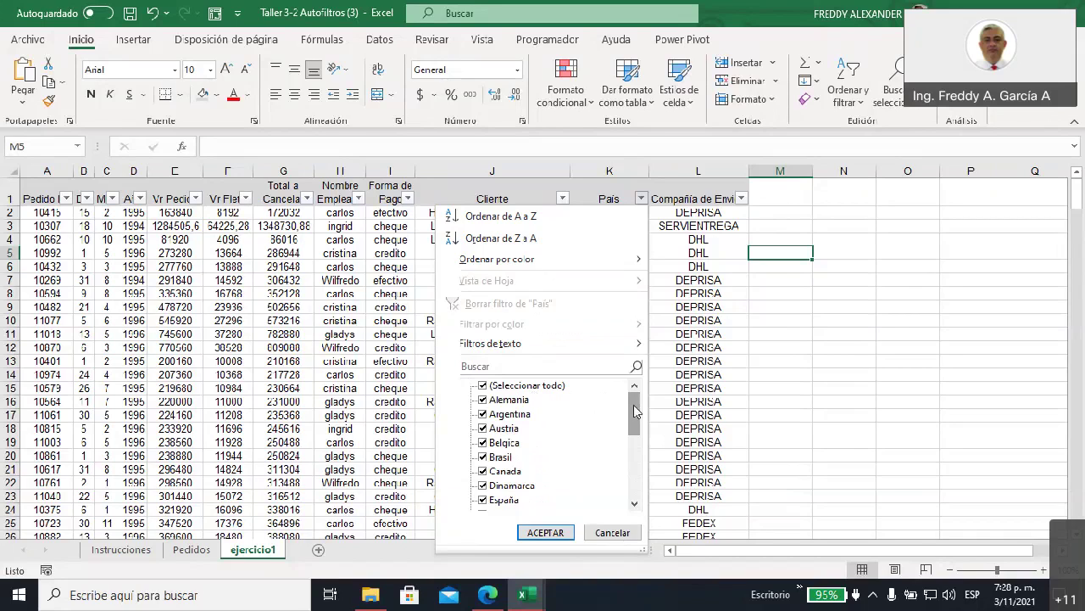
pyautogui.click(484, 386)
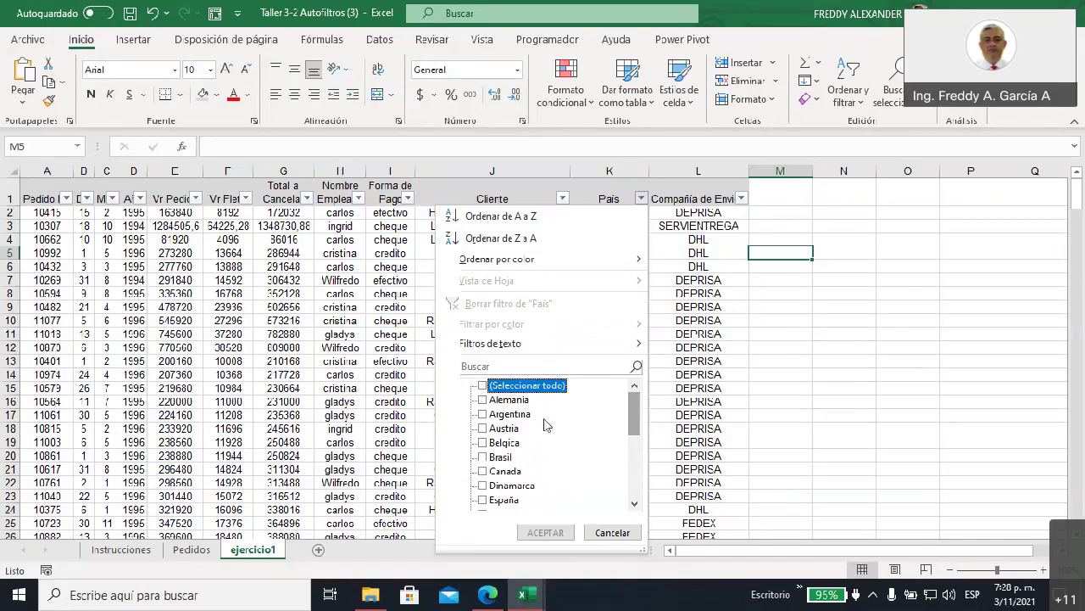
pyautogui.moveTo(636, 402); pyautogui.dragTo(638, 440)
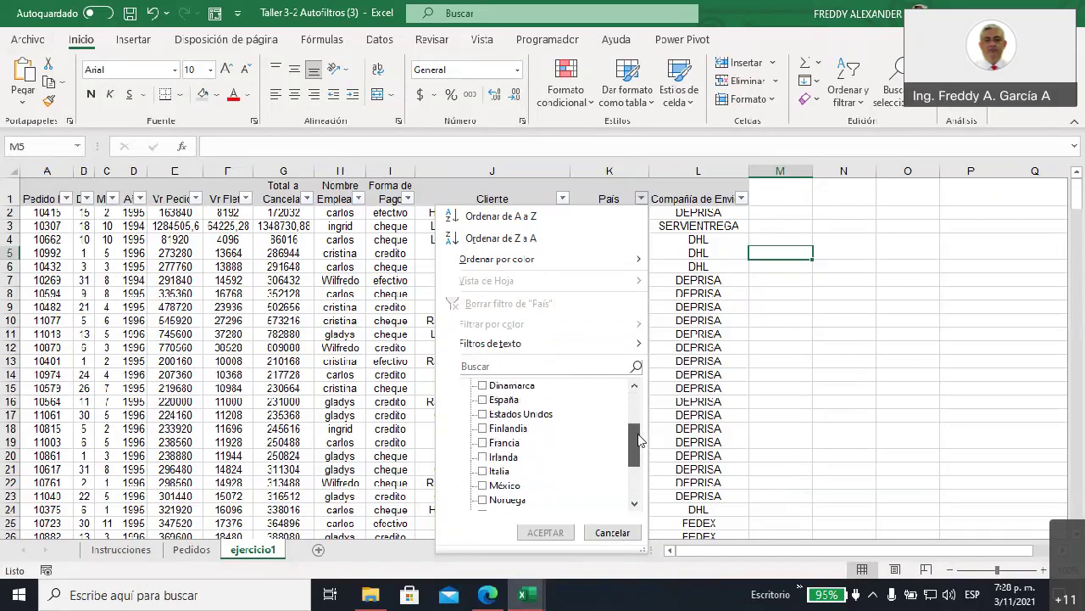
pyautogui.click(481, 415)
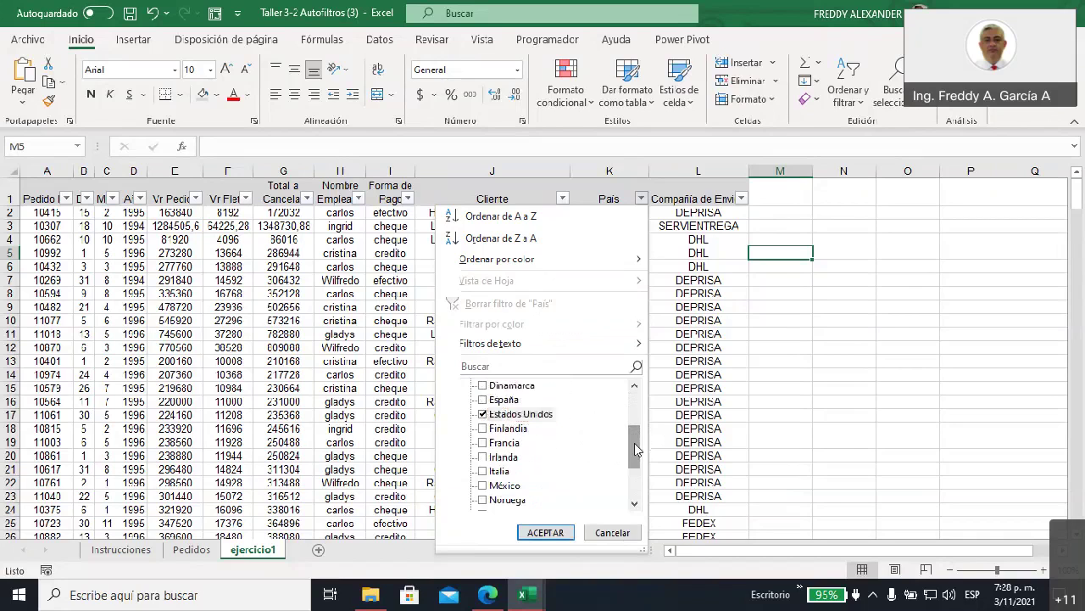
pyautogui.moveTo(634, 443); pyautogui.dragTo(636, 490)
pyautogui.click(483, 499)
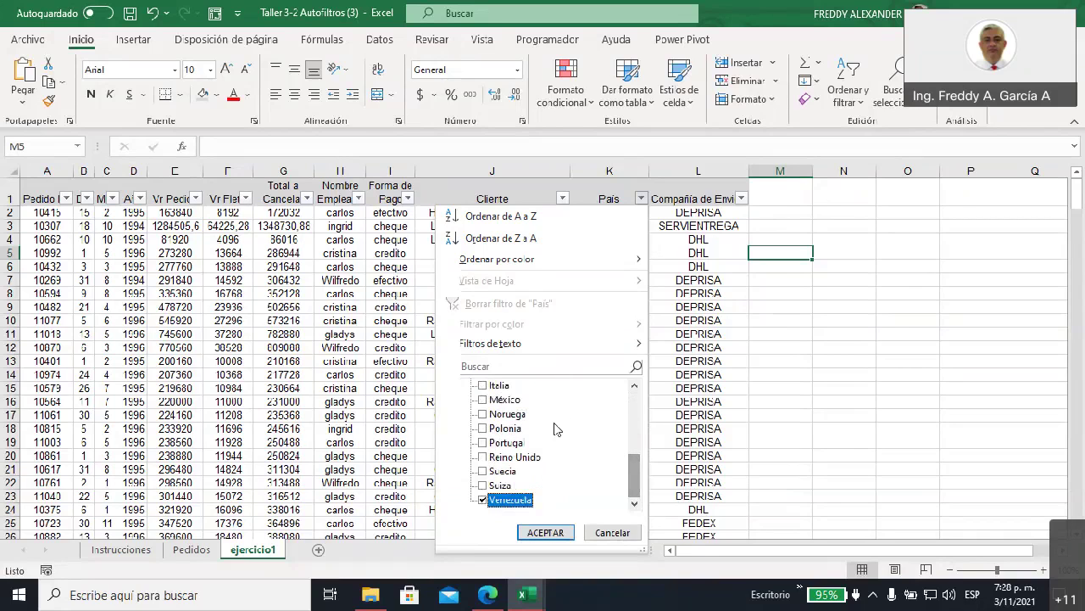
pyautogui.moveTo(636, 468)
pyautogui.mouseDown()
pyautogui.moveTo(638, 388)
pyautogui.moveTo(641, 431)
pyautogui.mouseUp()
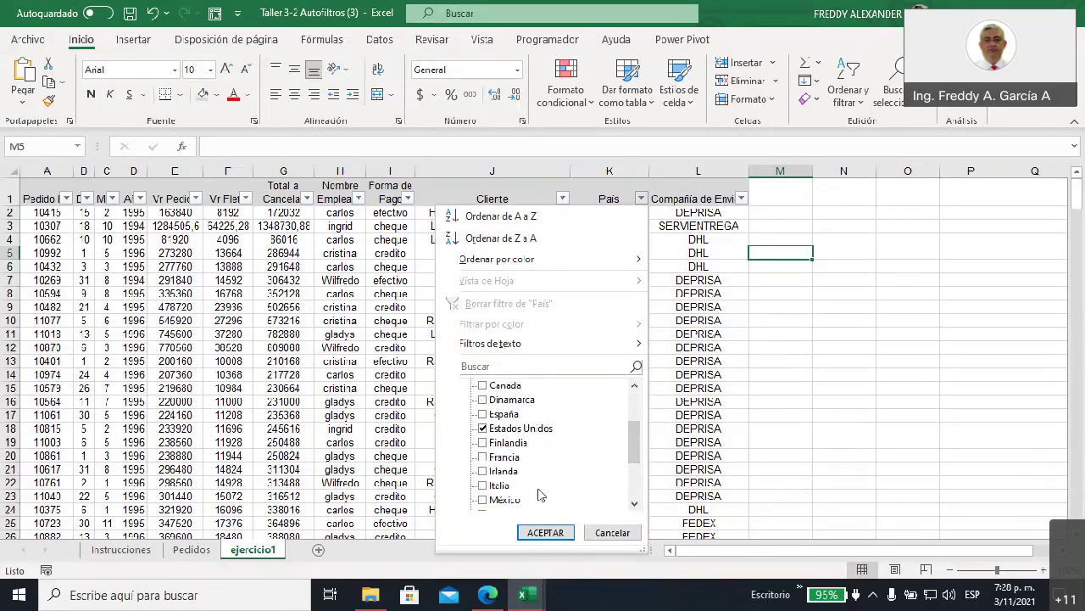
pyautogui.click(542, 533)
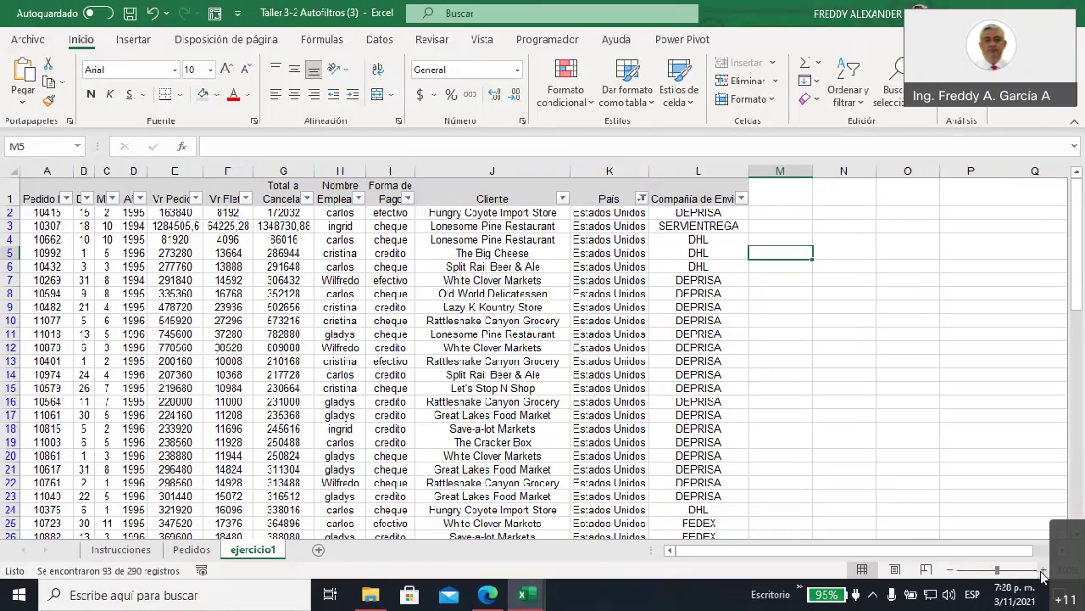
pyautogui.click(1043, 570)
pyautogui.click(1043, 572)
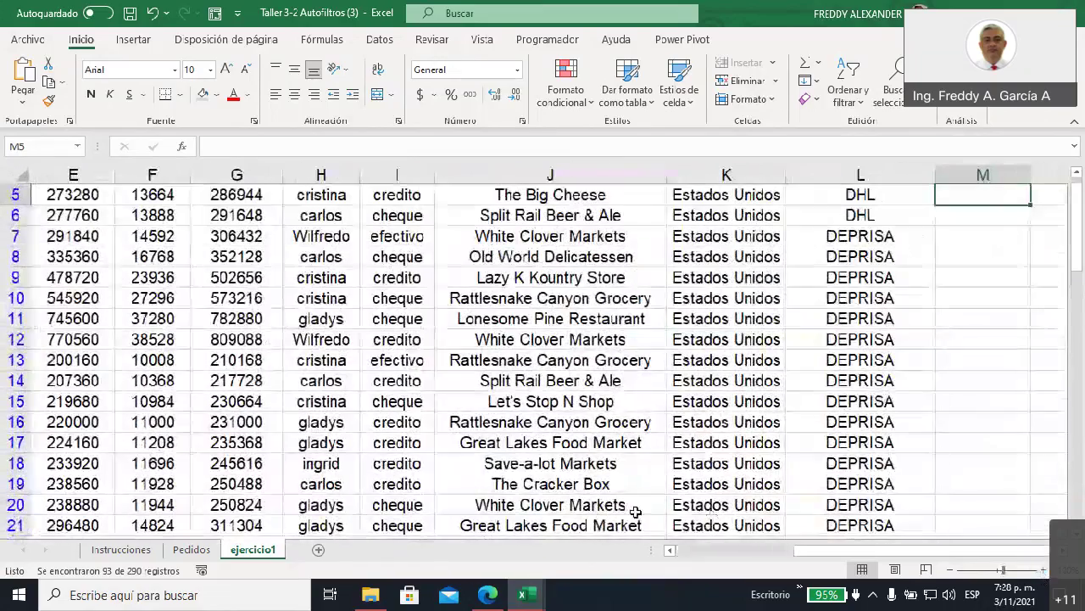
pyautogui.scroll(2, 810, 475)
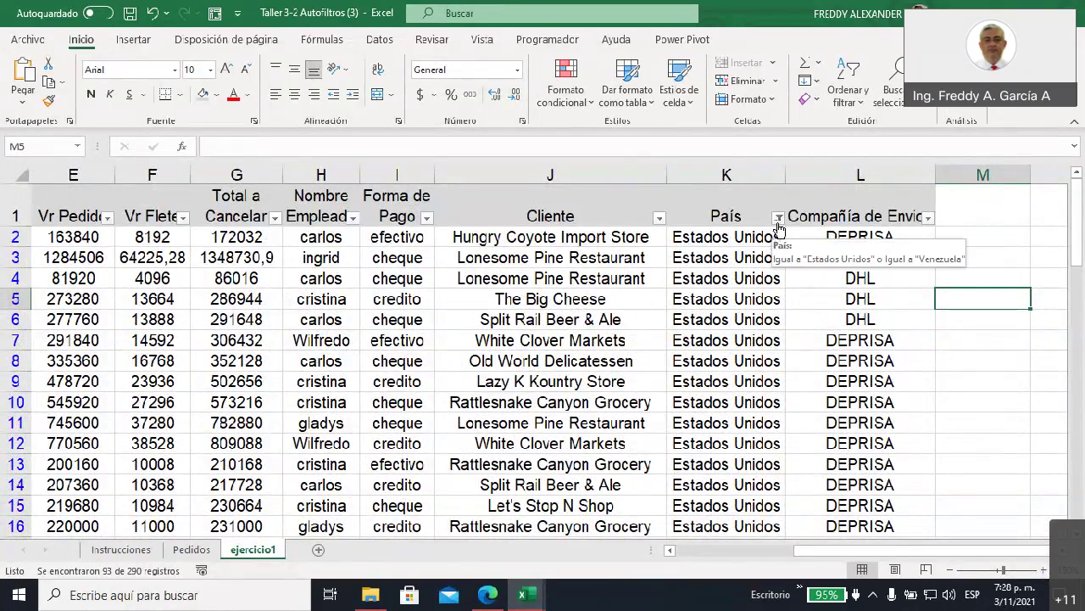
pyautogui.click(729, 238)
pyautogui.moveTo(729, 238)
pyautogui.mouseDown()
pyautogui.moveTo(723, 601)
pyautogui.moveTo(726, 393)
pyautogui.mouseUp()
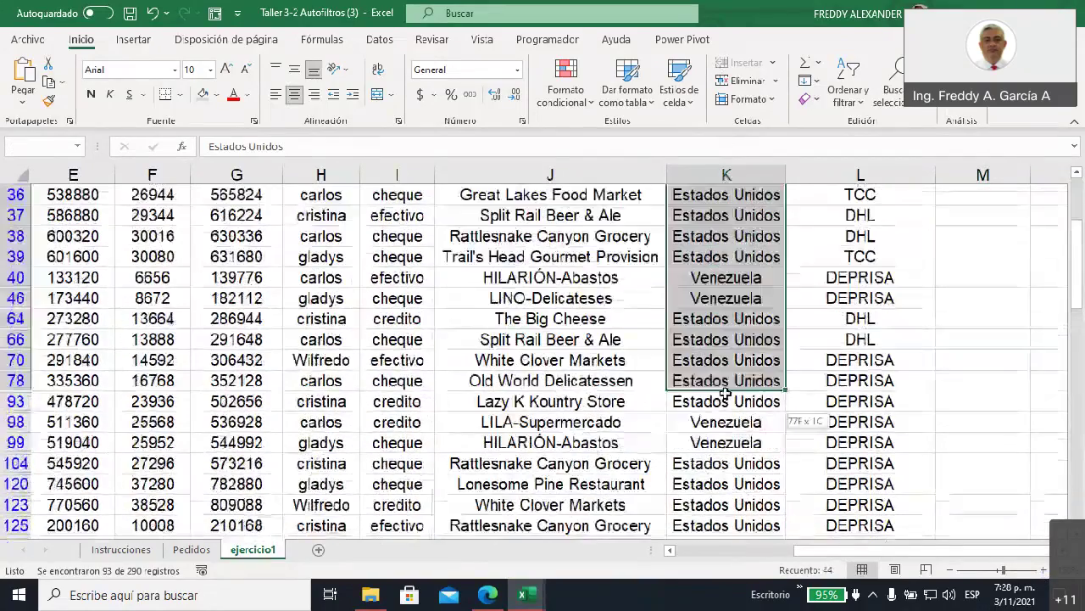
pyautogui.moveTo(725, 393); pyautogui.dragTo(718, 556)
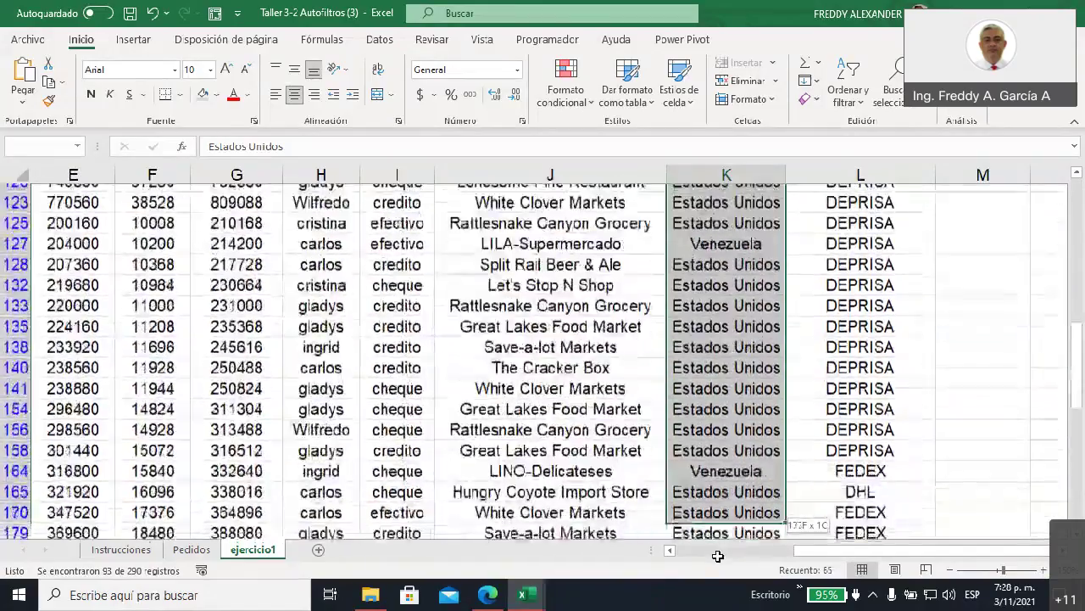
pyautogui.moveTo(717, 555)
pyautogui.mouseDown()
pyautogui.moveTo(719, 576)
pyautogui.moveTo(727, 458)
pyautogui.mouseUp()
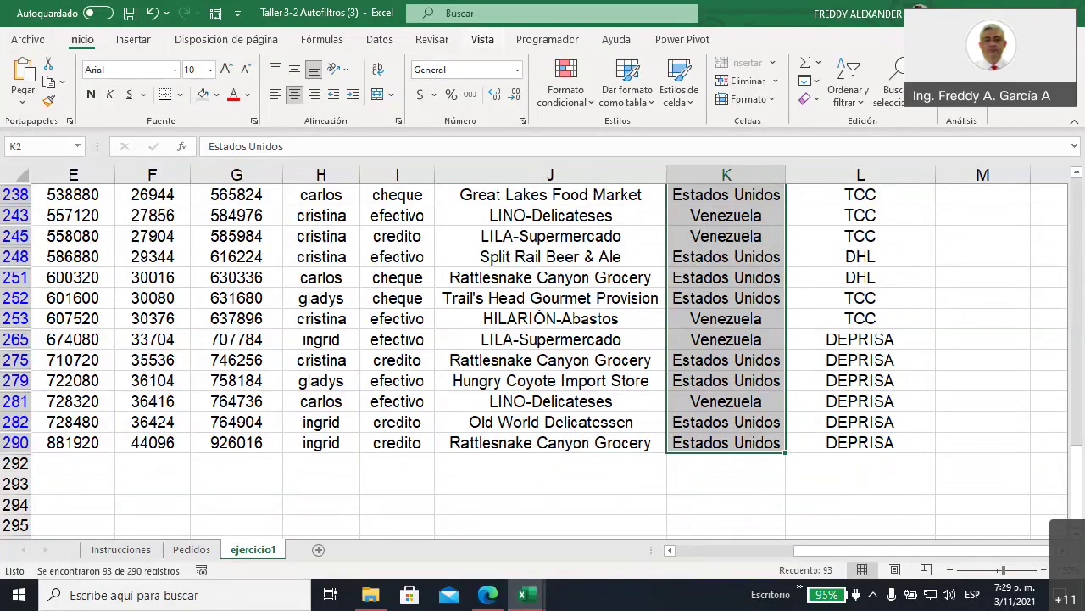
pyautogui.click(862, 29)
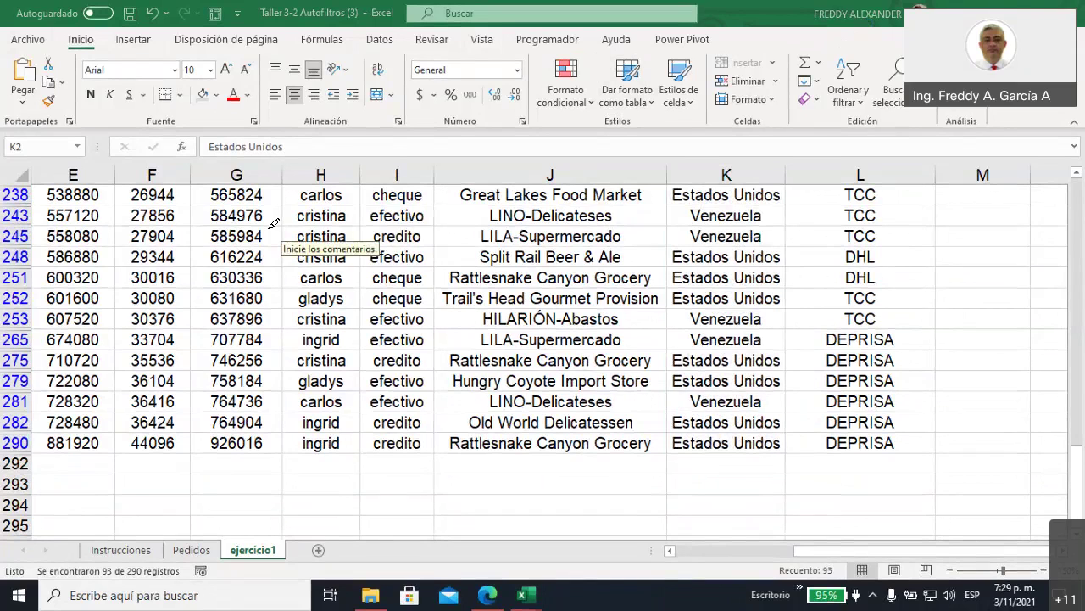
pyautogui.moveTo(237, 332)
pyautogui.mouseDown()
pyautogui.moveTo(1, 295)
pyautogui.moveTo(51, 337)
pyautogui.moveTo(59, 412)
pyautogui.moveTo(25, 458)
pyautogui.moveTo(2, 463)
pyautogui.mouseUp()
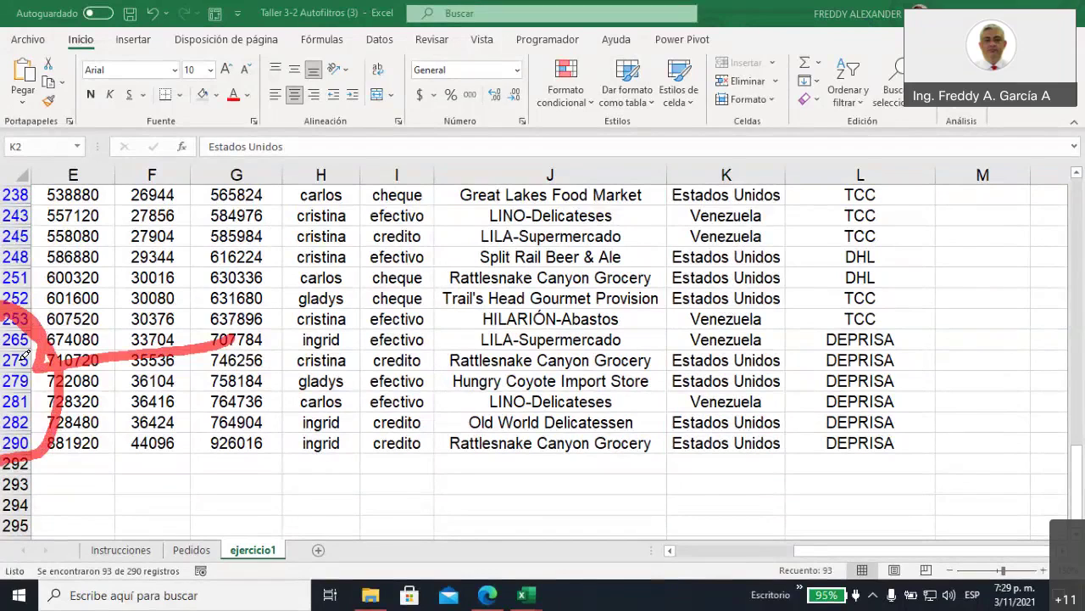
pyautogui.moveTo(25, 354); pyautogui.dragTo(186, 278)
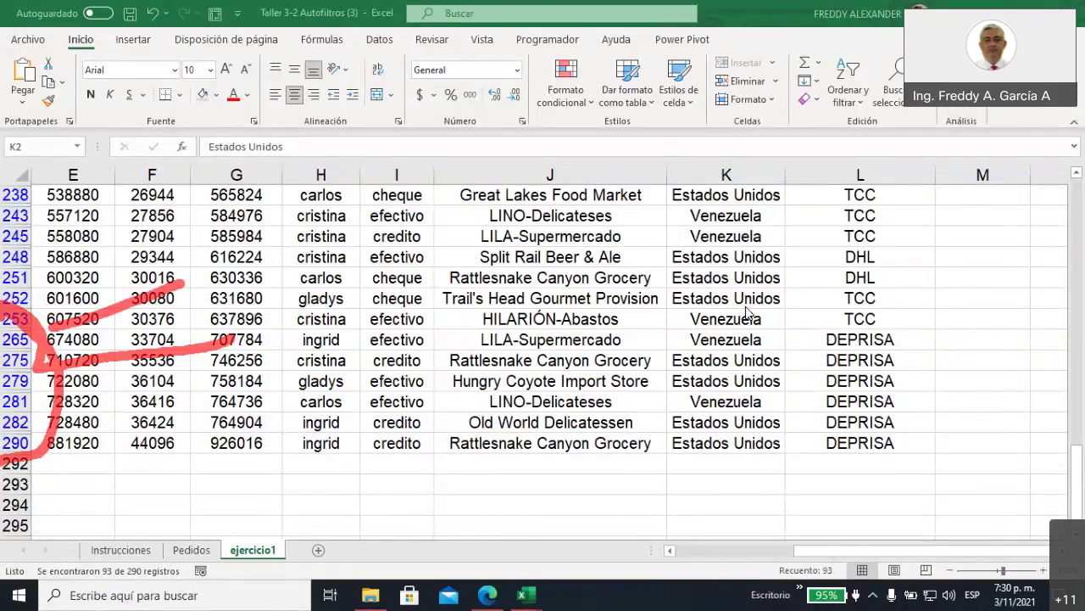
# - Remove the País filter with Borrar filtro de "País" so all countries show
pyautogui.hotkey('ctrl', 'space')
pyautogui.scroll(5, 747, 322)
pyautogui.scroll(5, 747, 326)
pyautogui.scroll(8, 755, 329)
pyautogui.scroll(8, 763, 333)
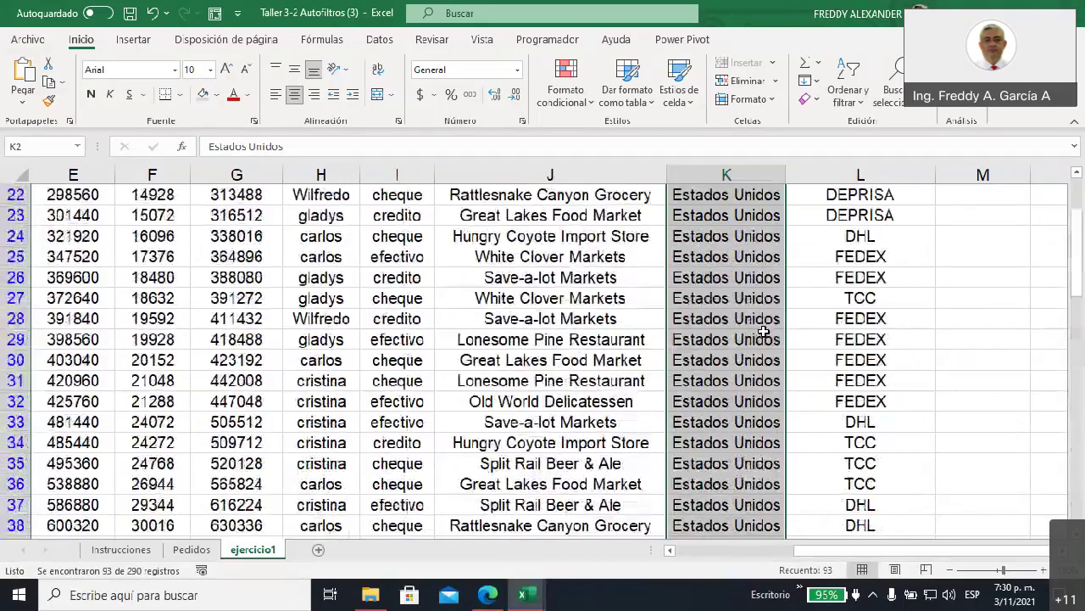
pyautogui.scroll(7, 763, 331)
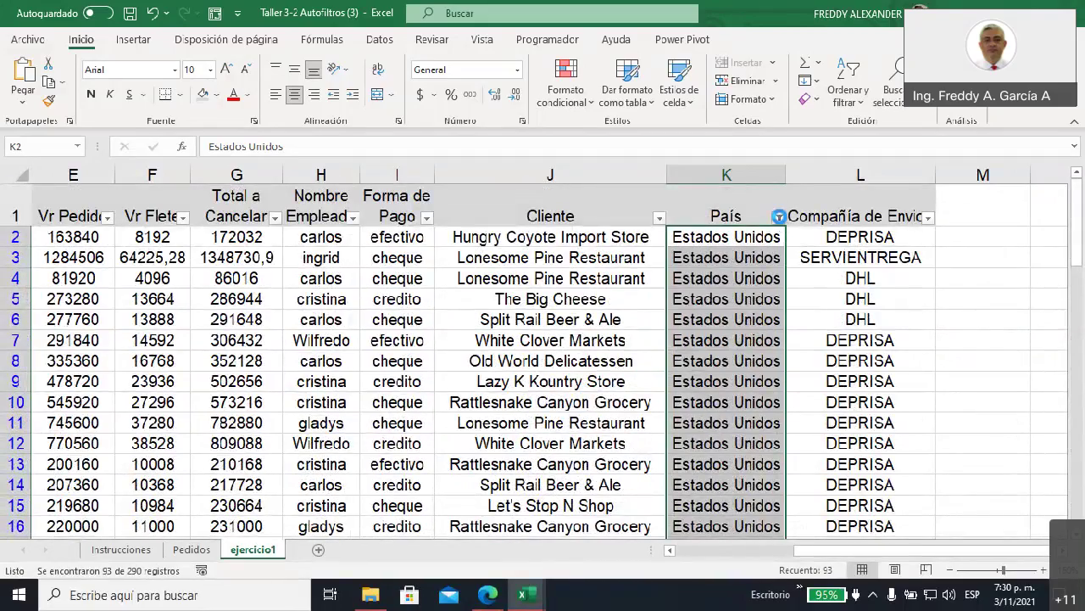
pyautogui.click(779, 217)
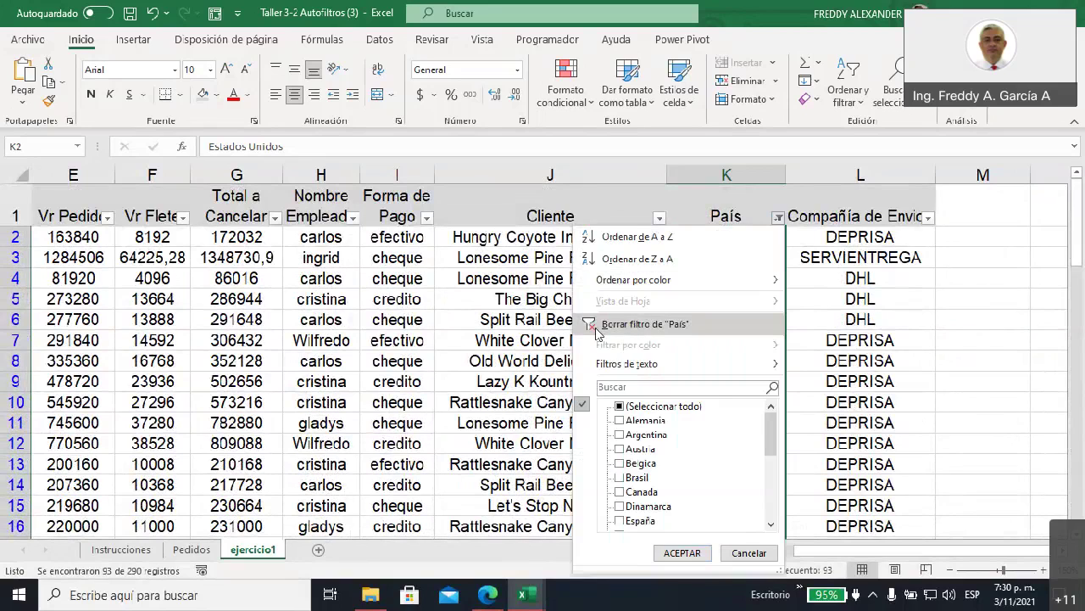
pyautogui.click(640, 324)
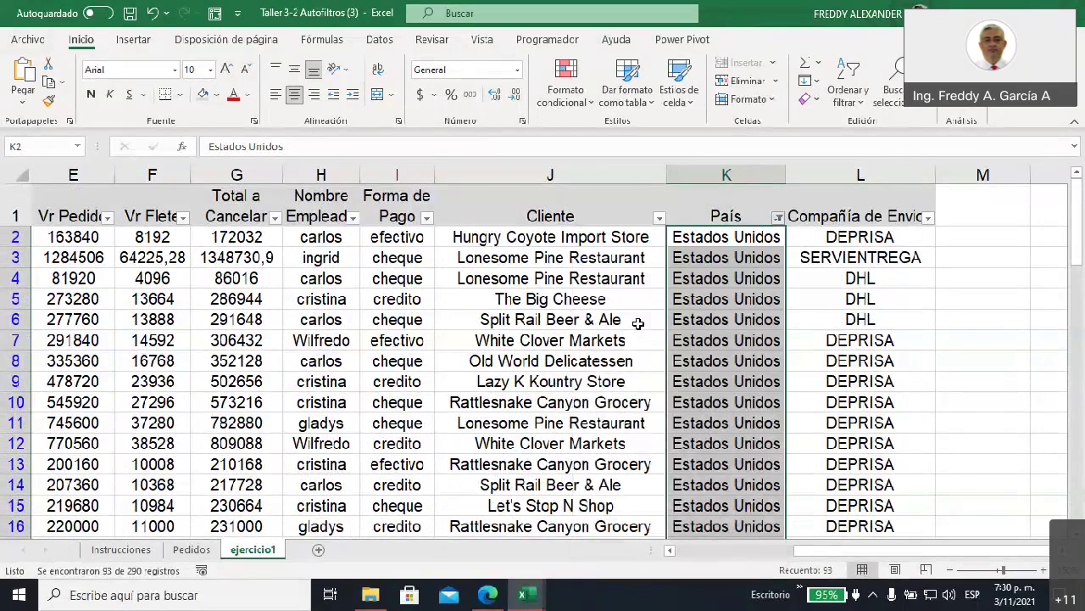
pyautogui.scroll(-5, 739, 319)
pyautogui.scroll(-3, 740, 320)
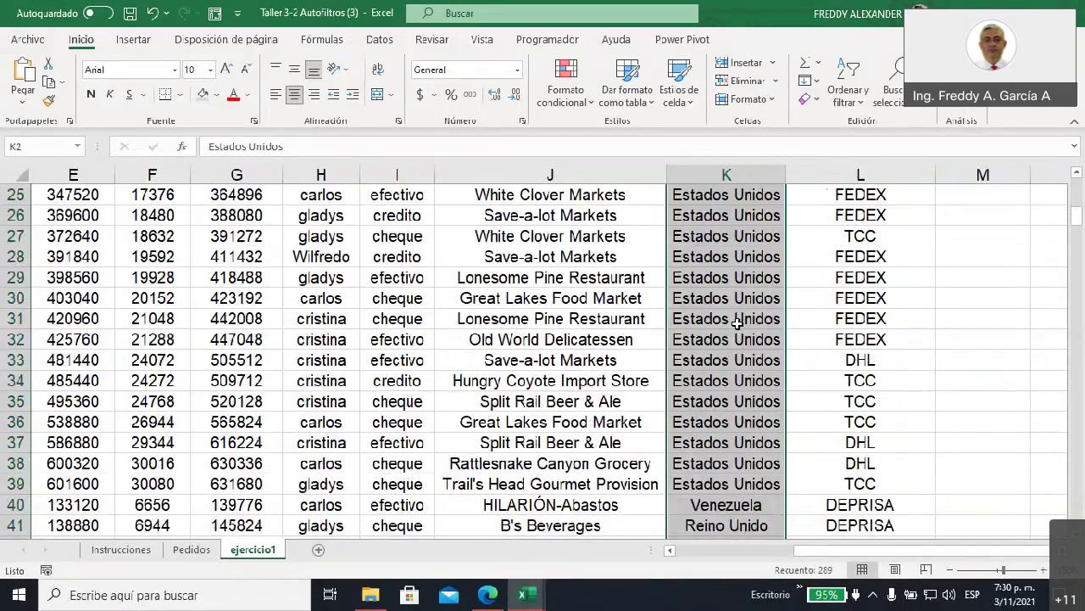
pyautogui.scroll(-4, 740, 319)
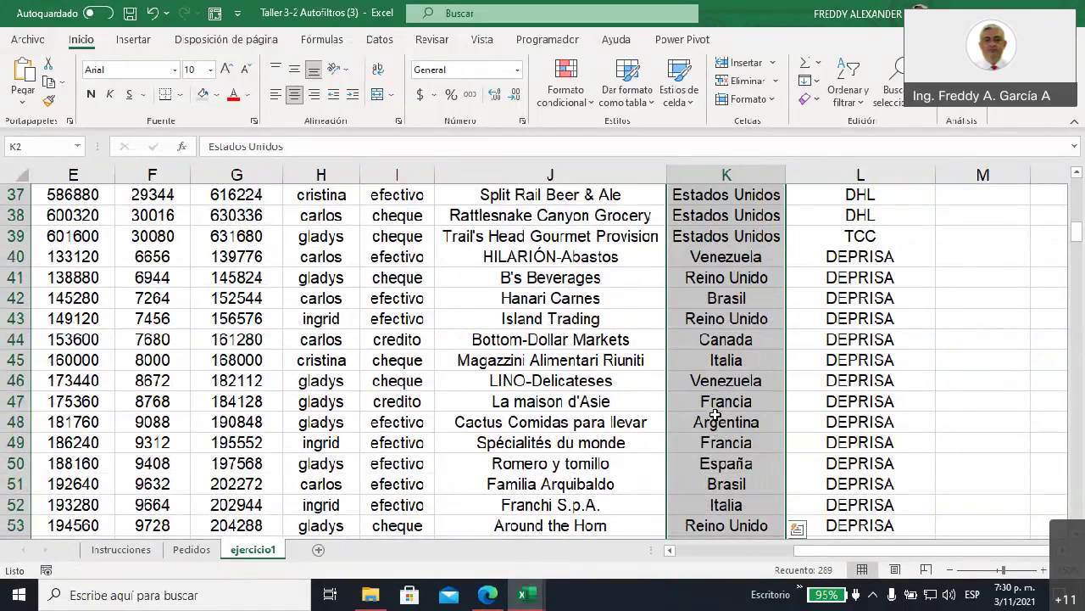
# - Reopen the País dropdown to confirm every country is checked again
pyautogui.scroll(5, 717, 415)
pyautogui.scroll(7, 716, 415)
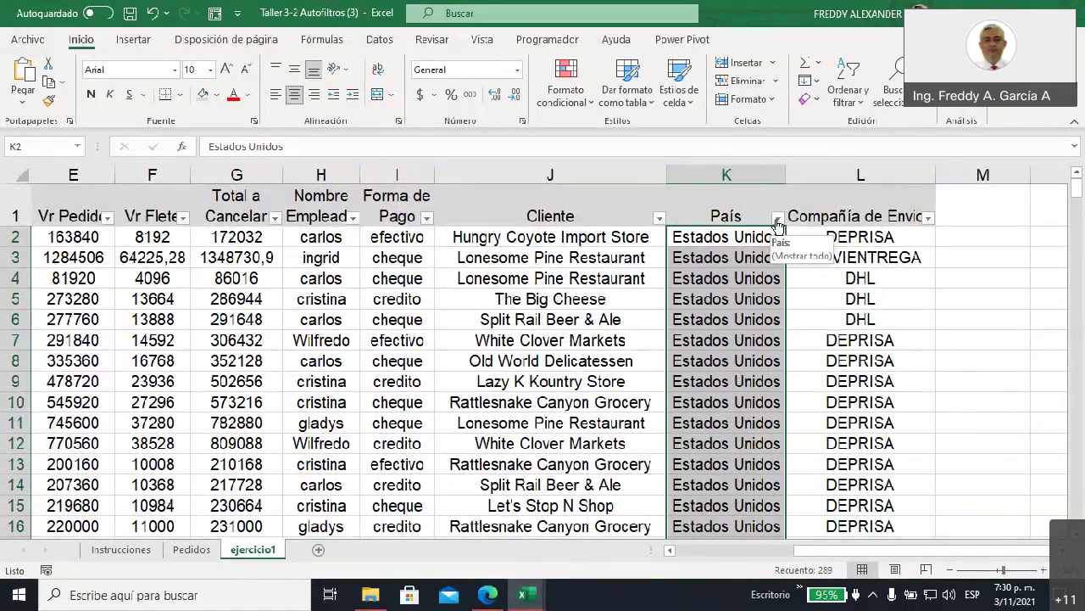
pyautogui.click(777, 219)
pyautogui.scroll(-3, 659, 437)
pyautogui.scroll(-1, 659, 437)
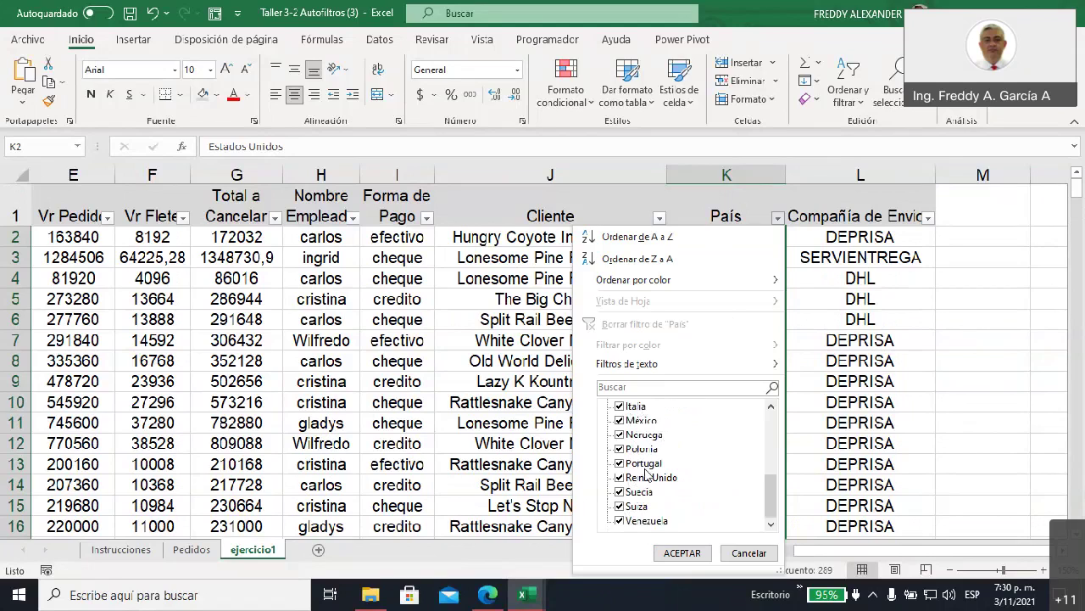
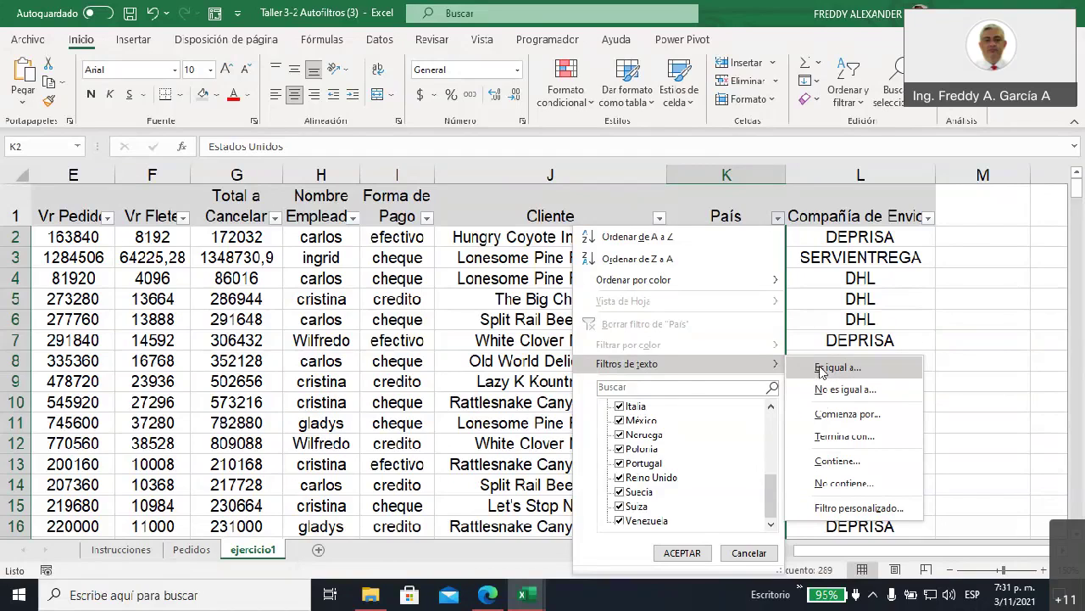
# - Filter País to equal Estados Unidos AND Venezuela, leaving 0 of 290 records
pyautogui.click(822, 371)
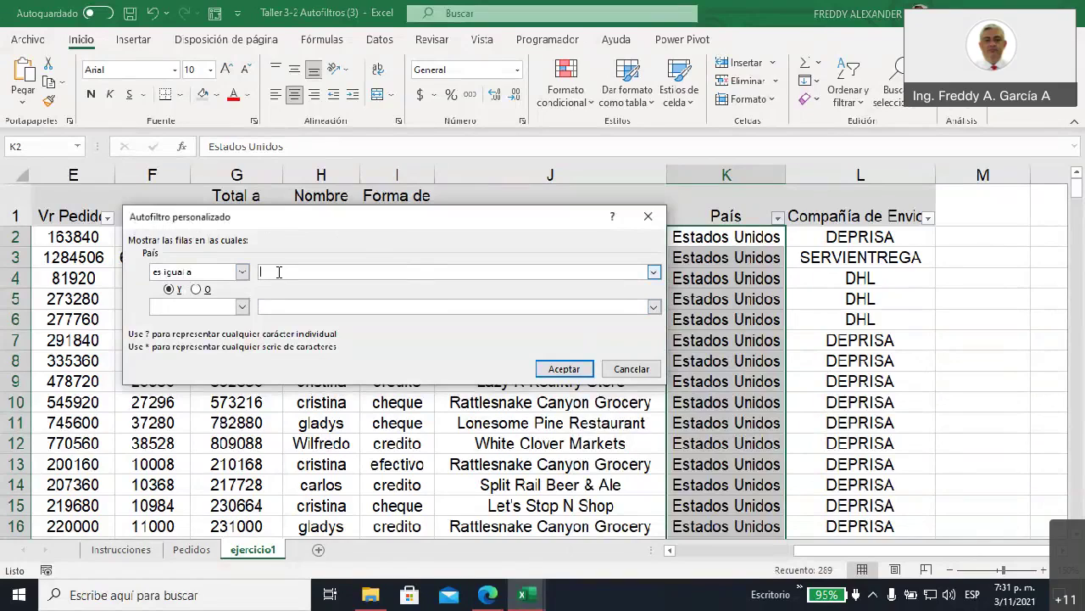
pyautogui.write('Estados uni')
pyautogui.write('dos')
pyautogui.click(243, 307)
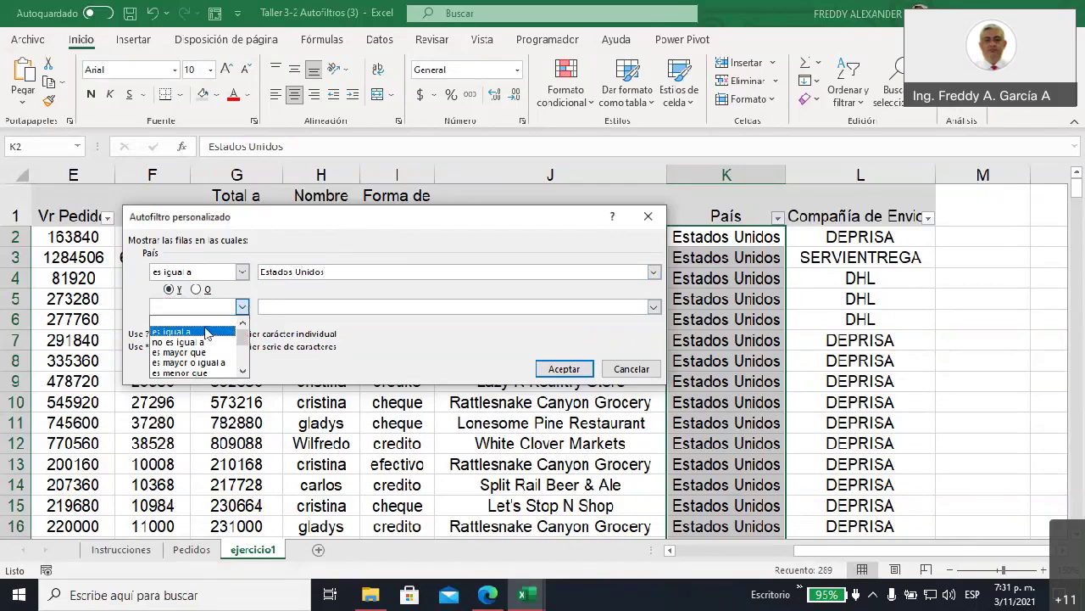
pyautogui.click(205, 320)
pyautogui.click(285, 307)
pyautogui.write('Venezuela')
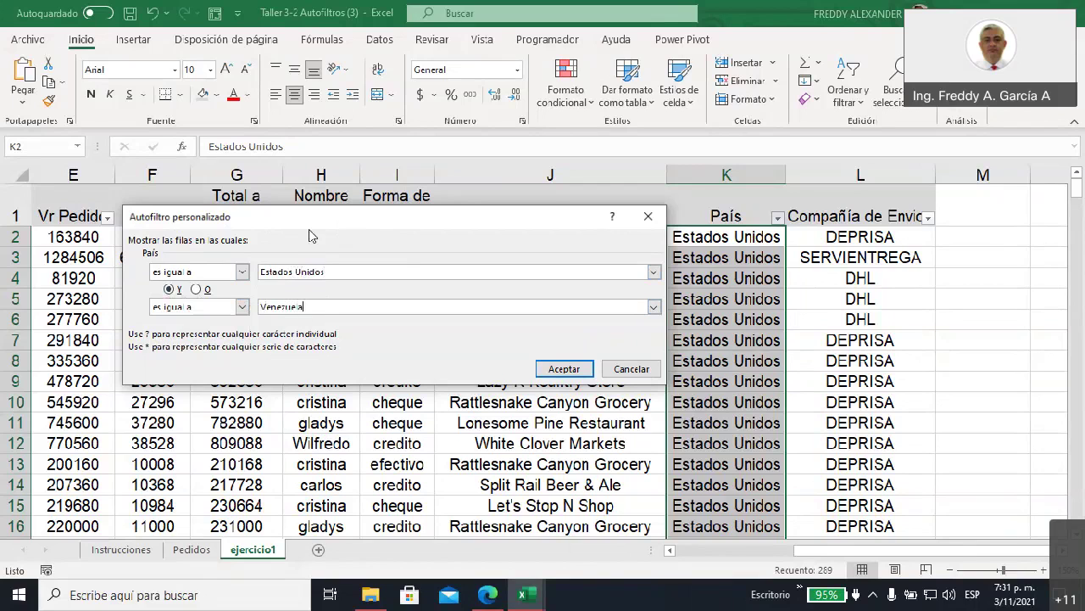
pyautogui.moveTo(312, 218)
pyautogui.mouseDown()
pyautogui.moveTo(291, 102)
pyautogui.moveTo(274, 86)
pyautogui.mouseUp()
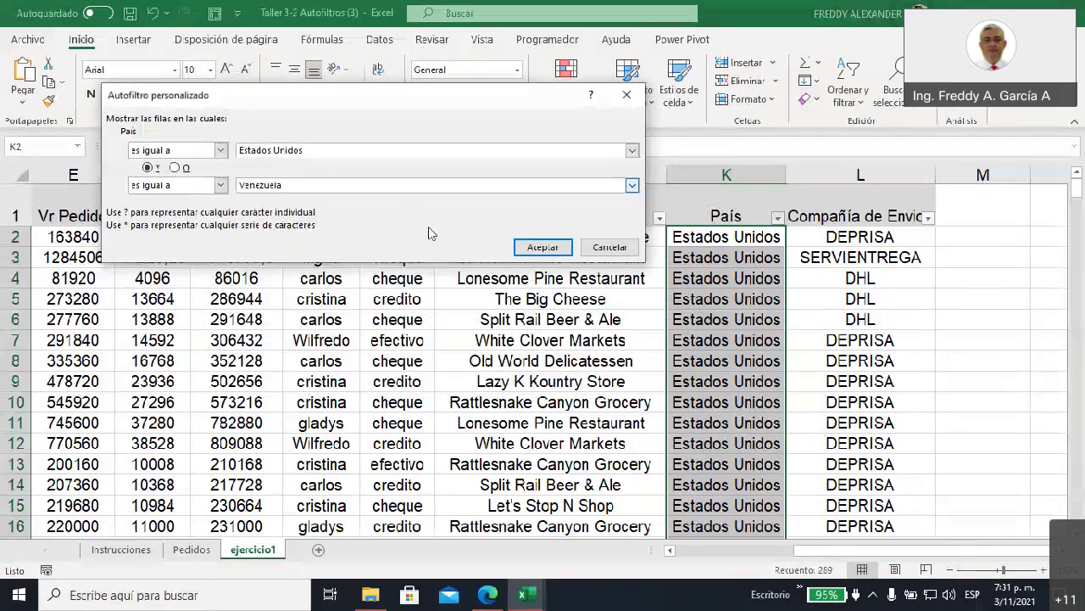
pyautogui.click(153, 169)
pyautogui.click(533, 250)
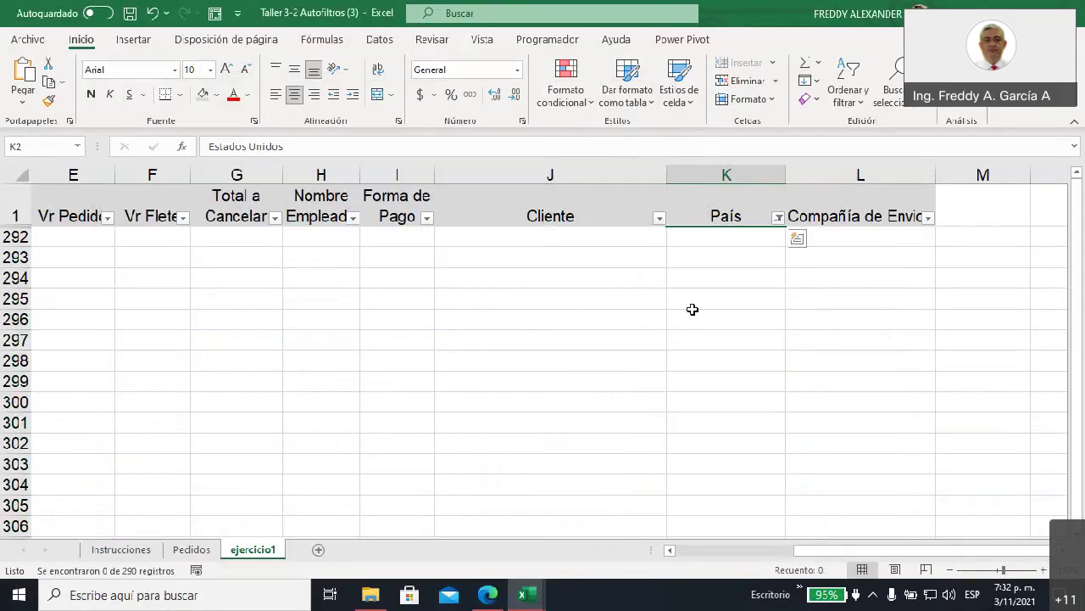
# - Clear the existing País filter so all records show again
pyautogui.click(776, 218)
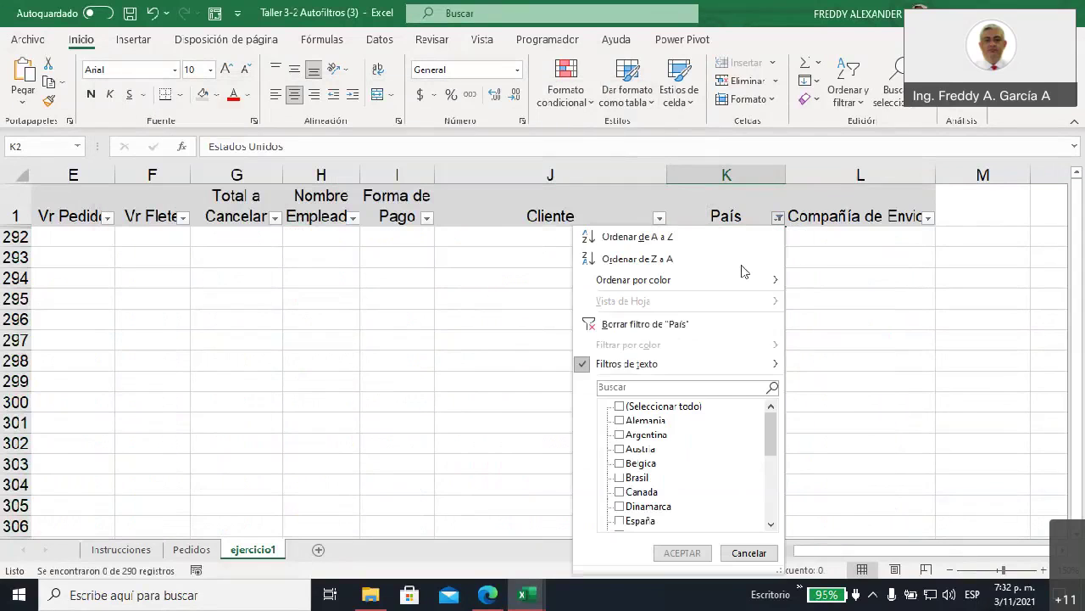
pyautogui.click(649, 325)
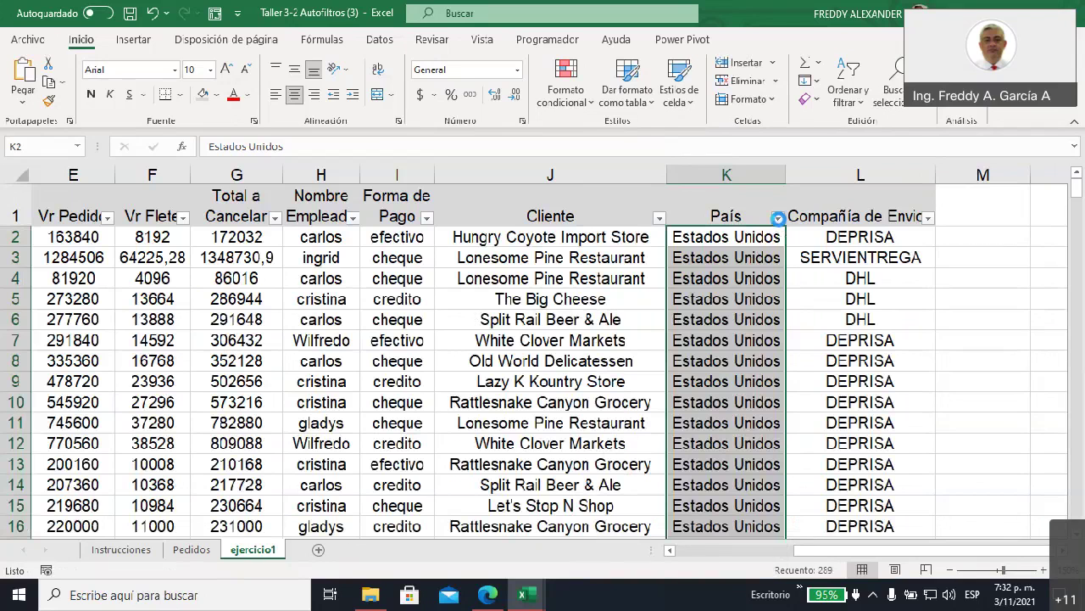
pyautogui.click(777, 218)
pyautogui.moveTo(626, 363)
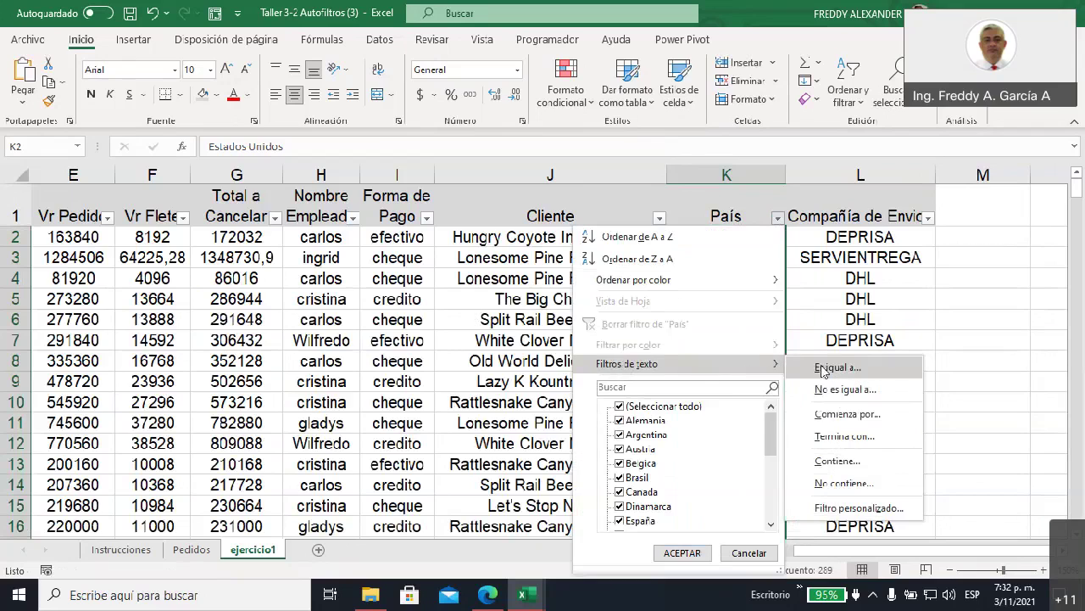
# - Filter País to equal Estados Unidos OR Venezuela, showing 93 of 290 records
pyautogui.click(821, 365)
pyautogui.click(175, 168)
pyautogui.click(221, 186)
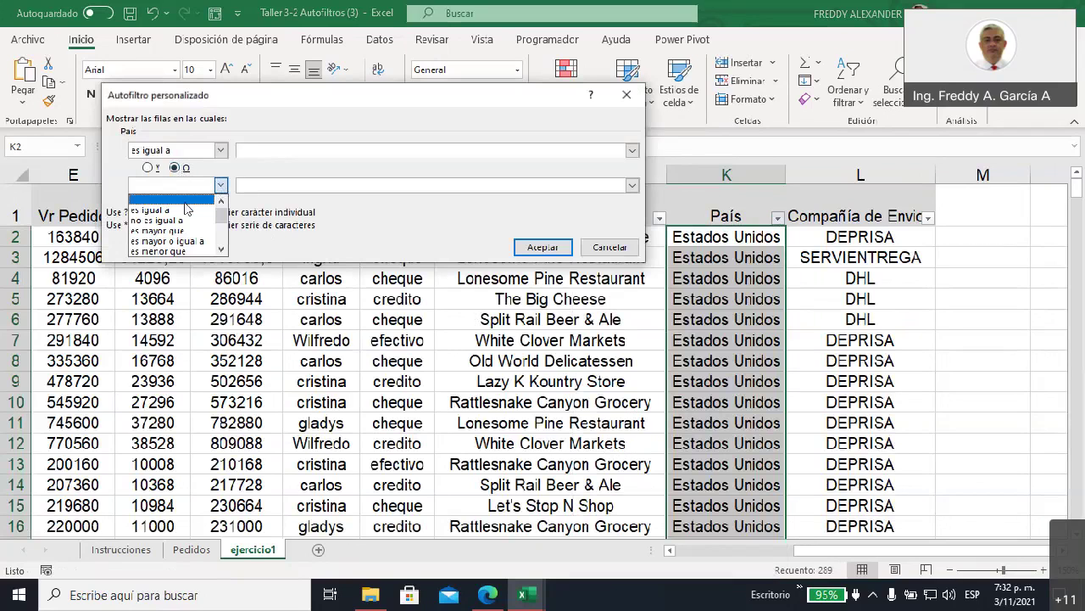
pyautogui.click(186, 208)
pyautogui.click(253, 150)
pyautogui.write('Estados U')
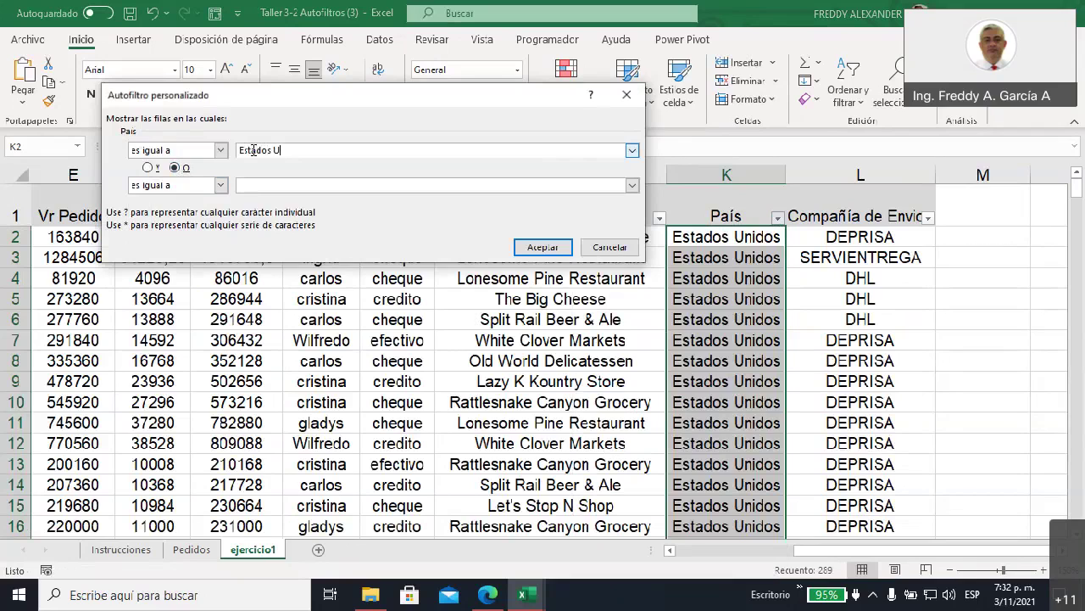
pyautogui.write('ridad')
pyautogui.write('s')
pyautogui.click(282, 185)
pyautogui.write('Venezuela')
pyautogui.click(175, 167)
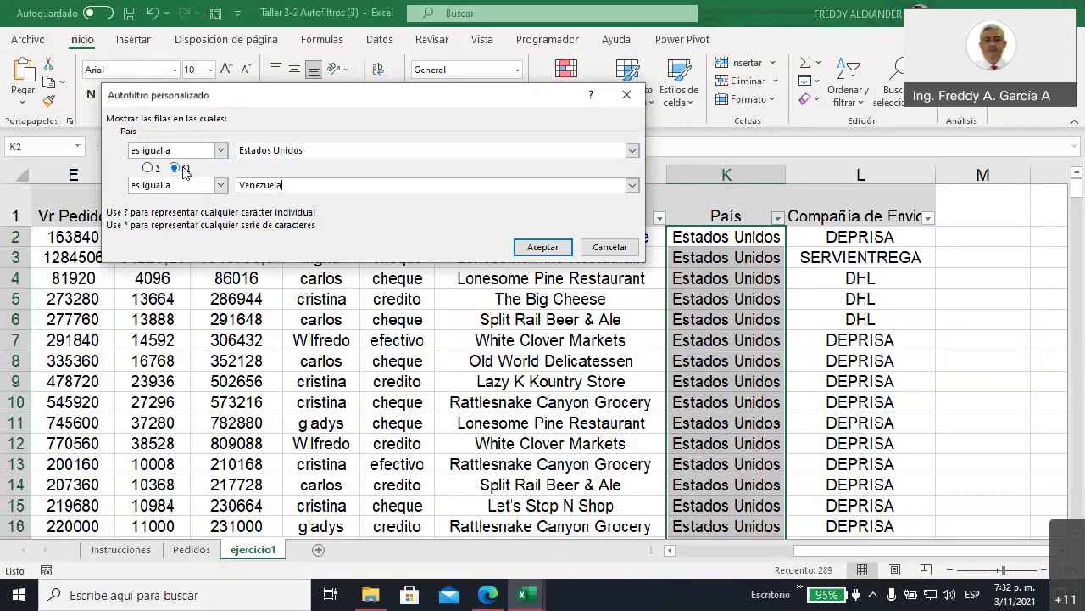
pyautogui.click(542, 246)
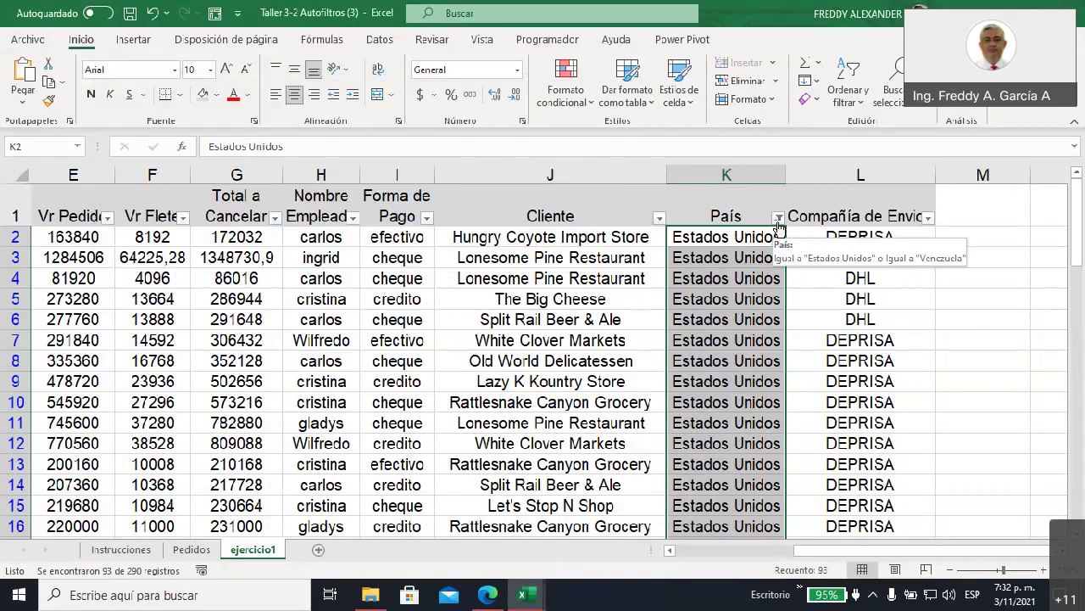
# - Scroll through the 93 filtered Estados Unidos and Venezuela rows, return to the top, and open the País filter menu
pyautogui.scroll(-1, 734, 297)
pyautogui.scroll(-1, 734, 297)
pyautogui.scroll(-1, 735, 297)
pyautogui.scroll(-3, 725, 296)
pyautogui.scroll(-1, 725, 296)
pyautogui.scroll(-6, 725, 296)
pyautogui.scroll(1, 717, 310)
pyautogui.scroll(1, 712, 319)
pyautogui.scroll(-2, 713, 320)
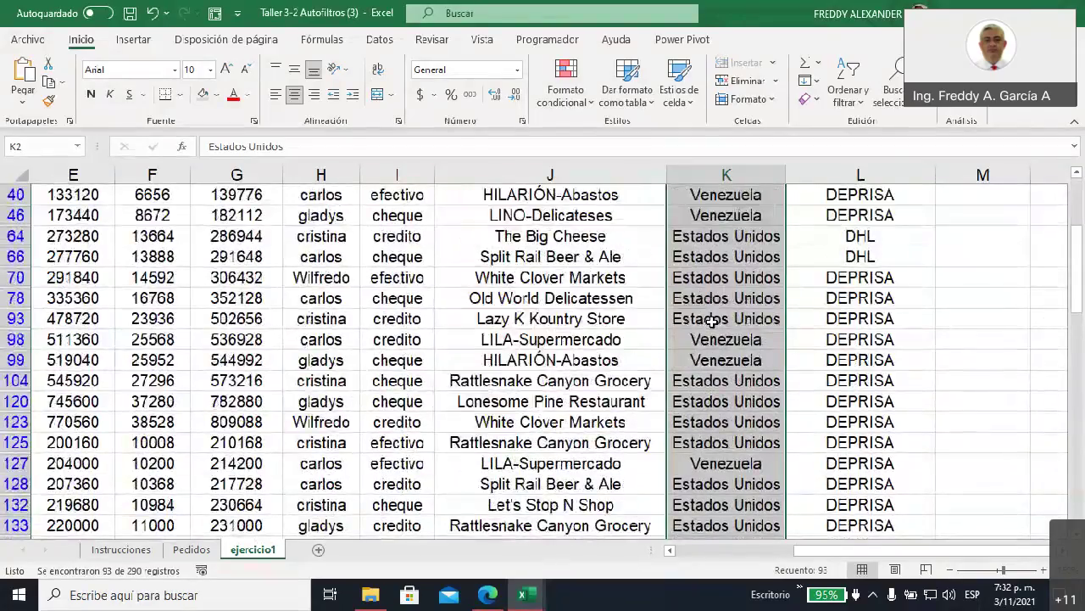
pyautogui.scroll(-1, 712, 320)
pyautogui.scroll(-1, 713, 320)
pyautogui.scroll(-1, 712, 319)
pyautogui.scroll(1, 713, 319)
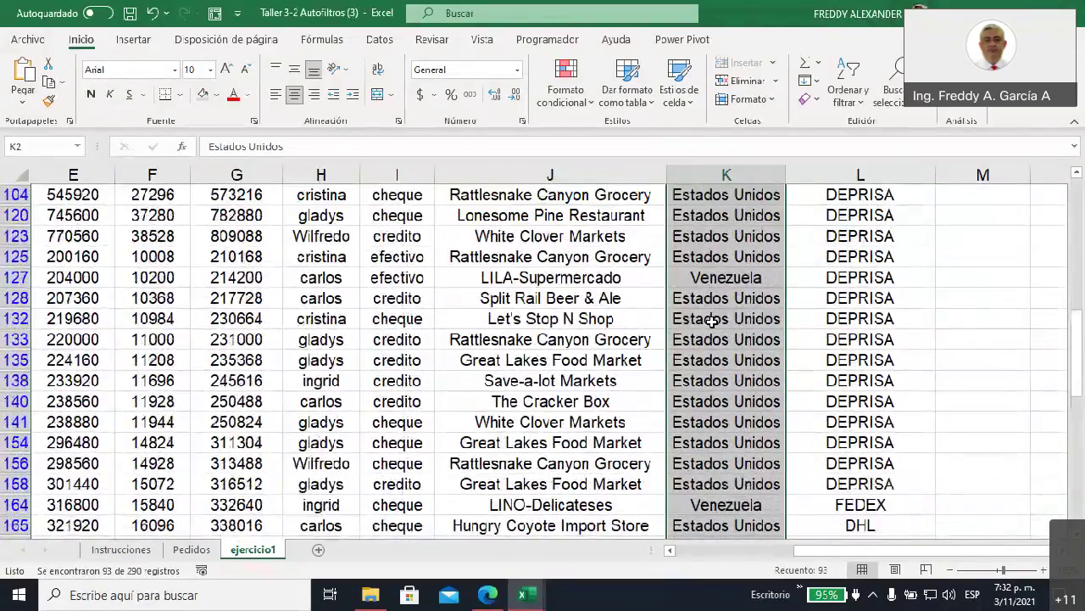
pyautogui.scroll(-1, 712, 320)
pyautogui.scroll(-1, 712, 320)
pyautogui.scroll(-1, 712, 320)
pyautogui.scroll(-1, 712, 320)
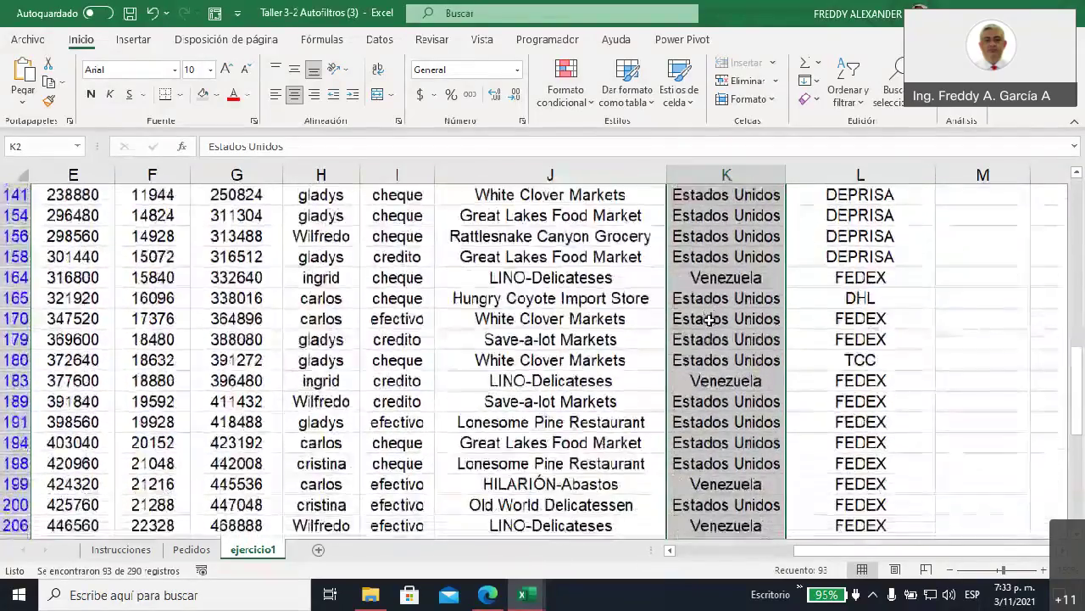
pyautogui.scroll(-1, 712, 320)
pyautogui.scroll(-1, 712, 320)
pyautogui.scroll(-1, 711, 319)
pyautogui.scroll(-3, 709, 320)
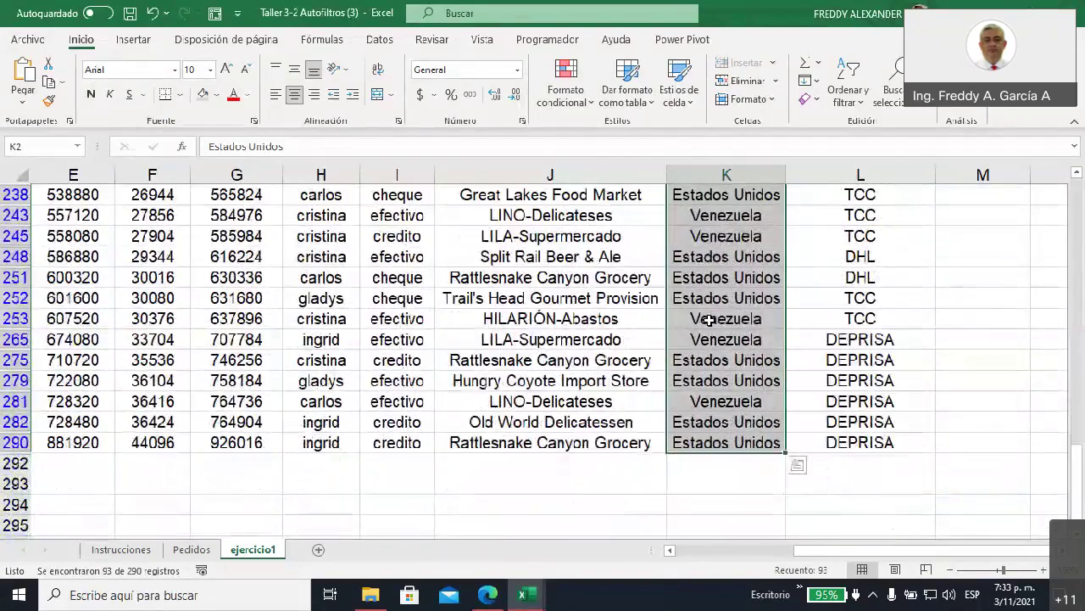
pyautogui.scroll(5, 709, 320)
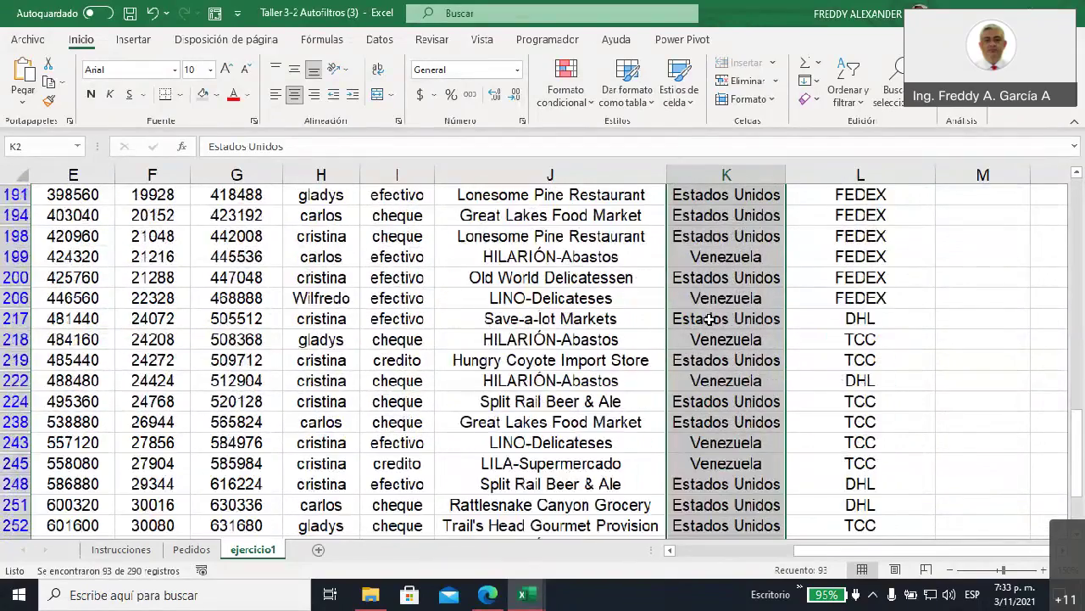
pyautogui.scroll(4, 709, 320)
pyautogui.scroll(4, 709, 320)
pyautogui.scroll(5, 709, 319)
pyautogui.scroll(5, 709, 320)
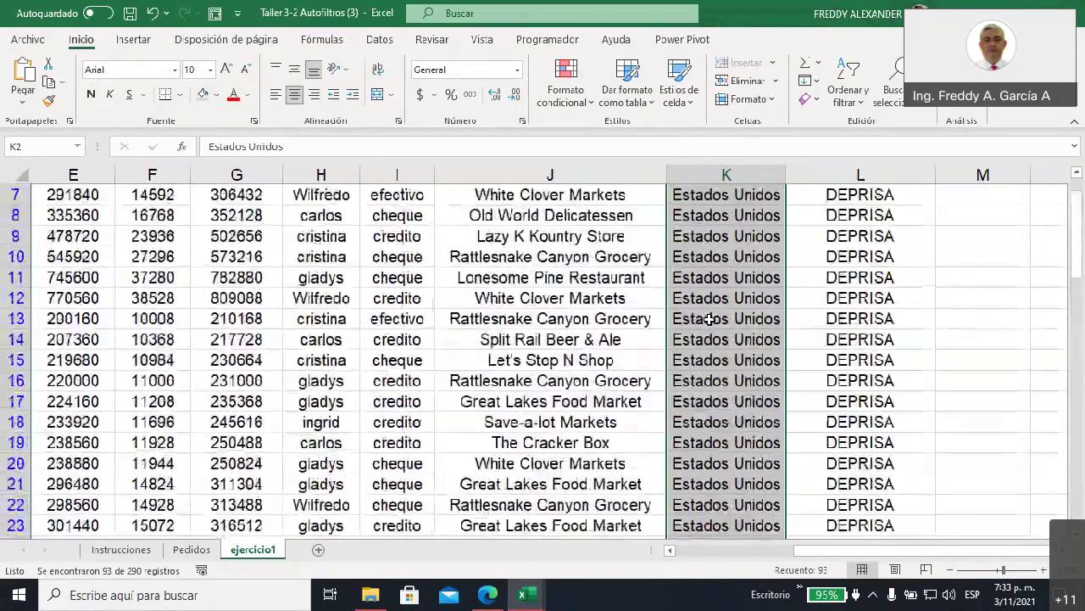
pyautogui.scroll(2, 709, 320)
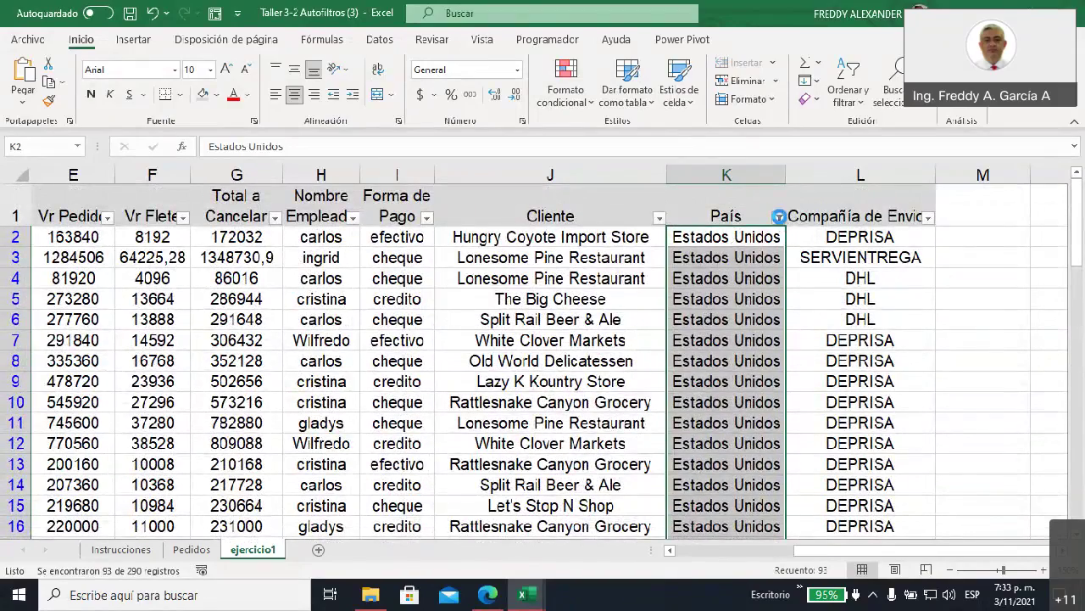
pyautogui.click(778, 217)
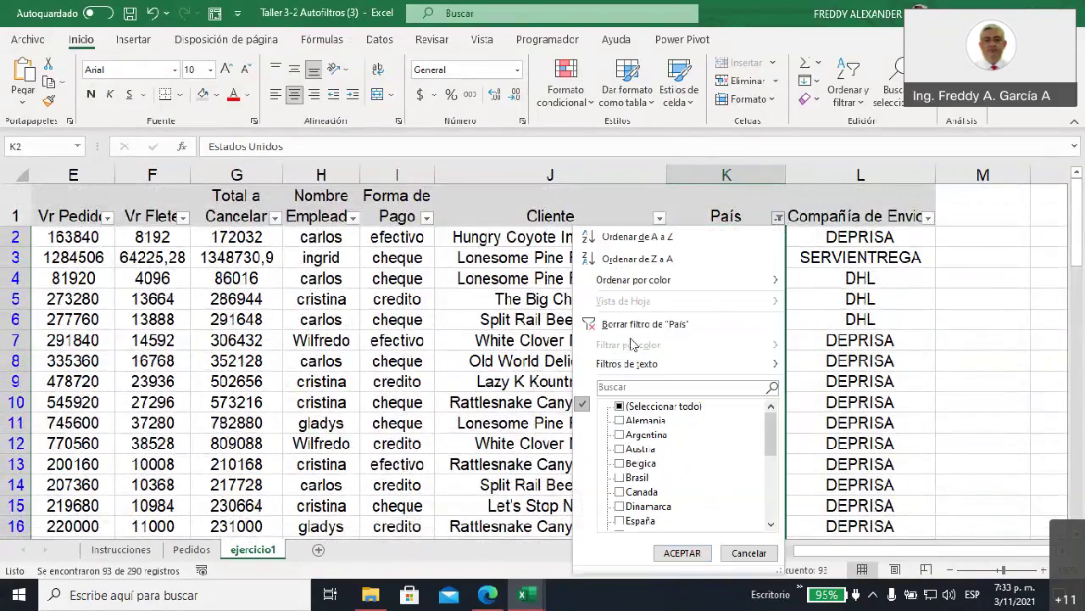
# - Clear the País filter and set it to not equal Estados Unidos, showing 213 of 290 records
pyautogui.moveTo(627, 364)
pyautogui.click(666, 329)
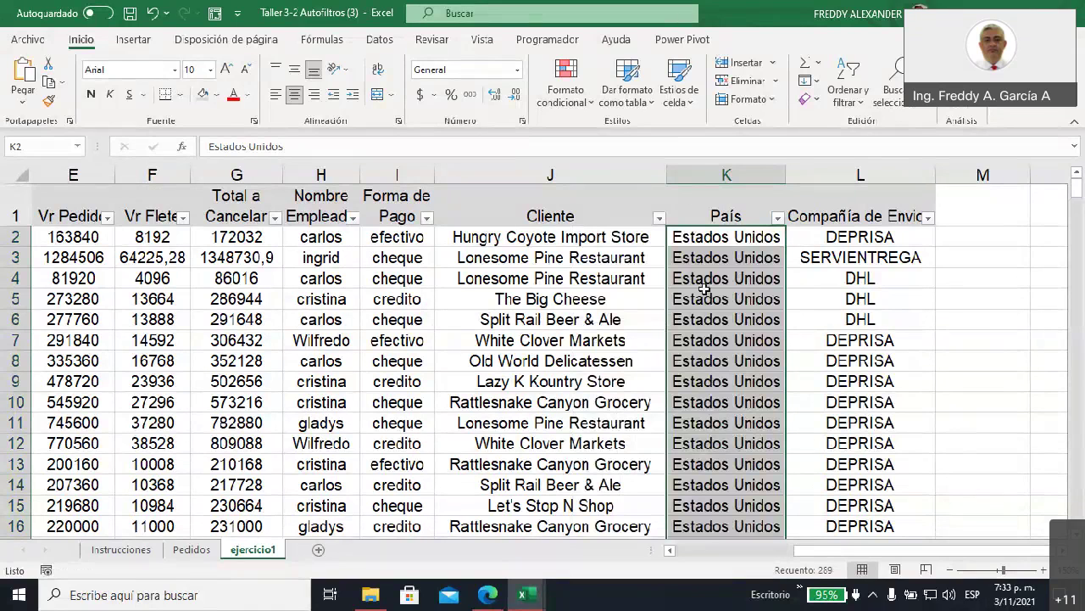
pyautogui.click(776, 217)
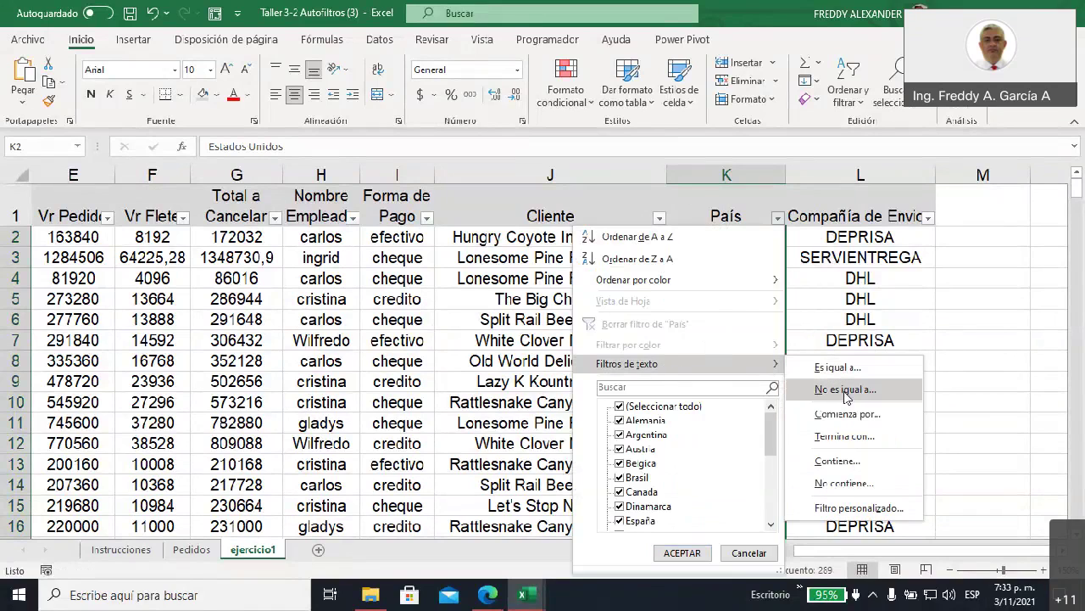
pyautogui.click(846, 391)
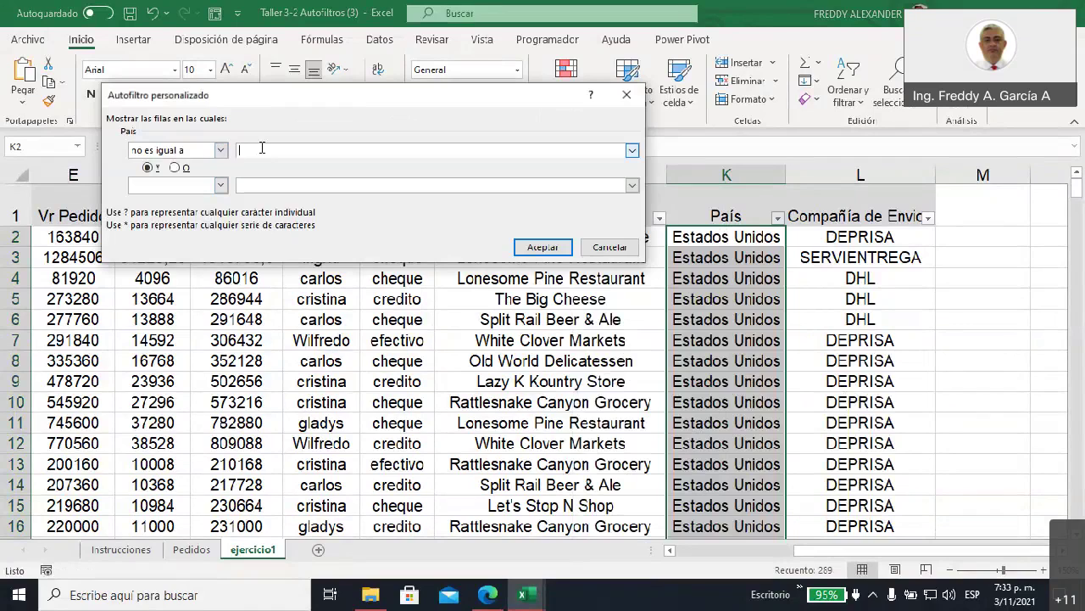
pyautogui.write('Estados Uridos')
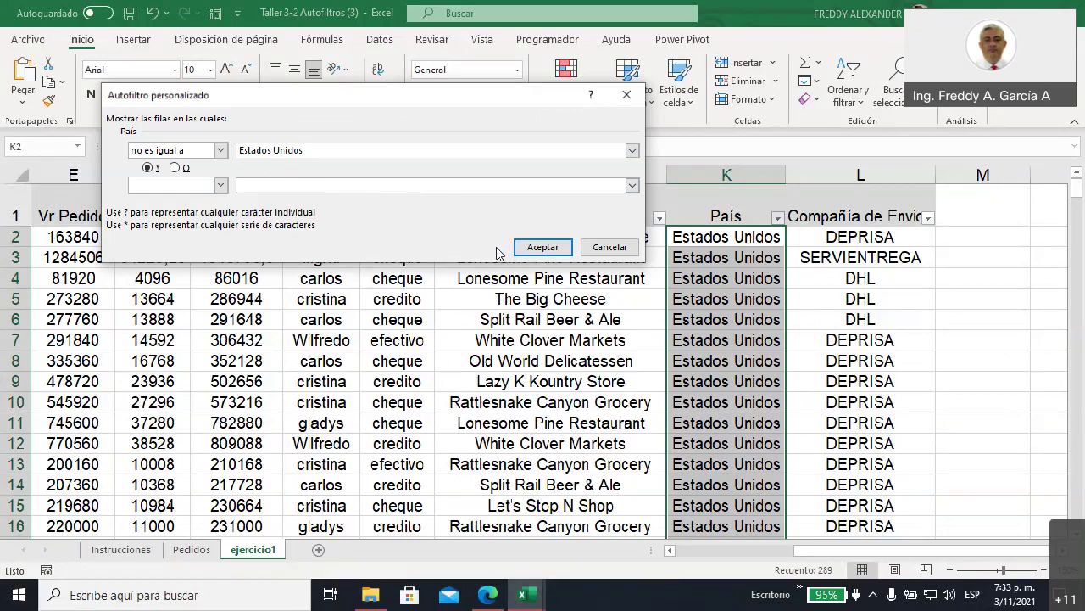
pyautogui.click(543, 249)
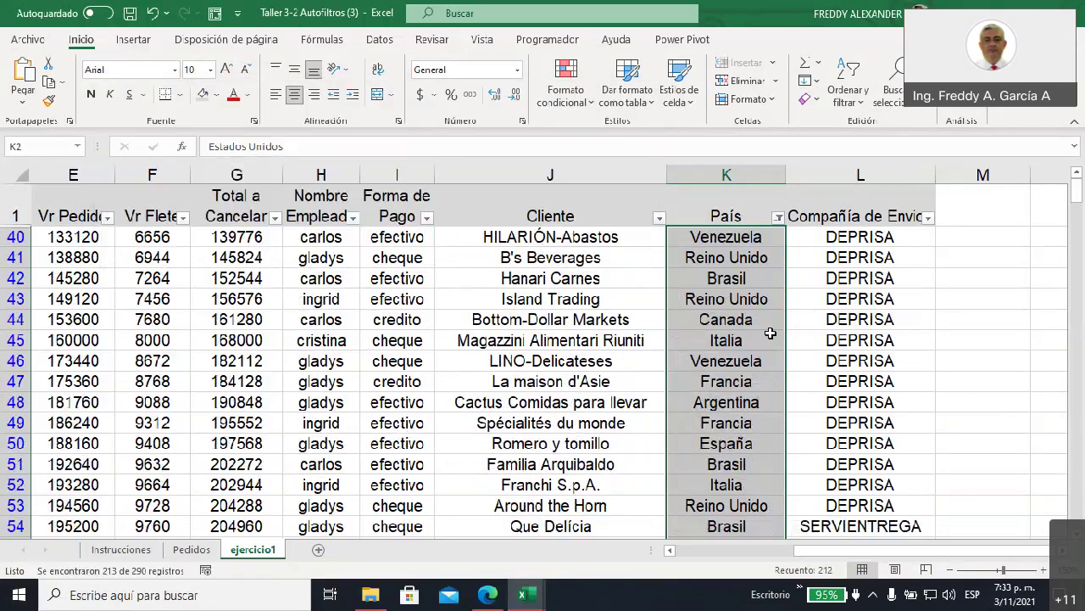
# - Select the filtered País values down to the last rows, then open the País filter menu
pyautogui.moveTo(736, 237); pyautogui.dragTo(749, 556)
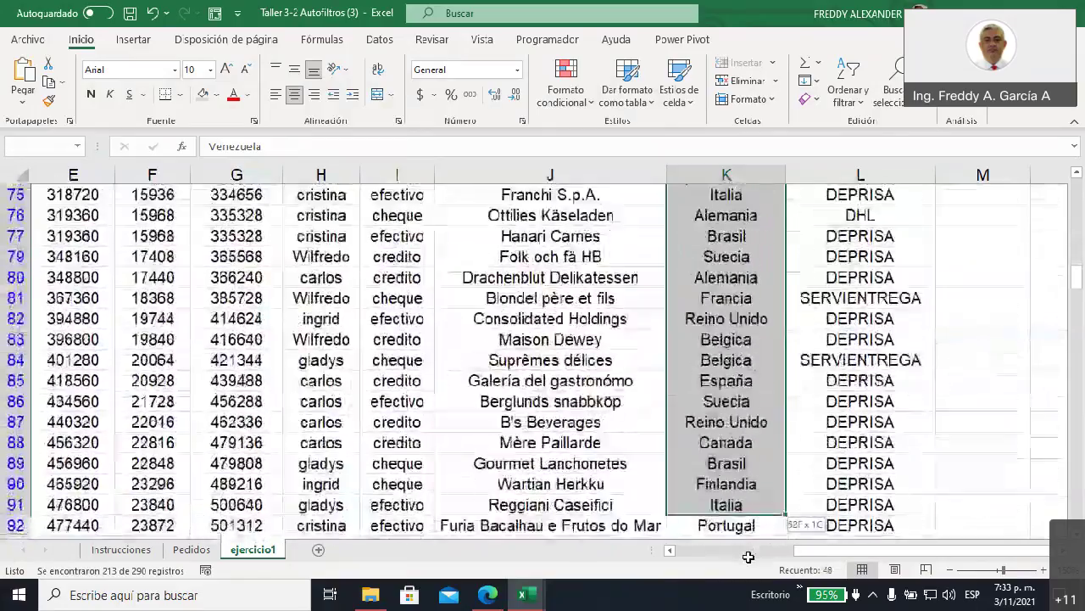
pyautogui.moveTo(749, 557)
pyautogui.mouseDown()
pyautogui.moveTo(743, 536)
pyautogui.moveTo(741, 577)
pyautogui.mouseUp()
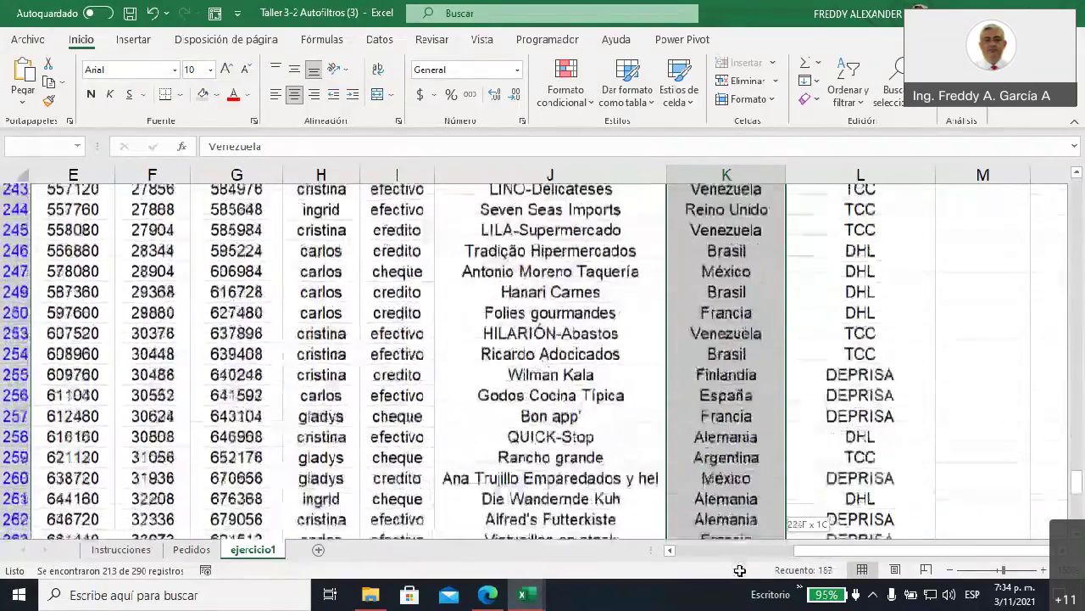
pyautogui.moveTo(741, 577); pyautogui.dragTo(728, 524)
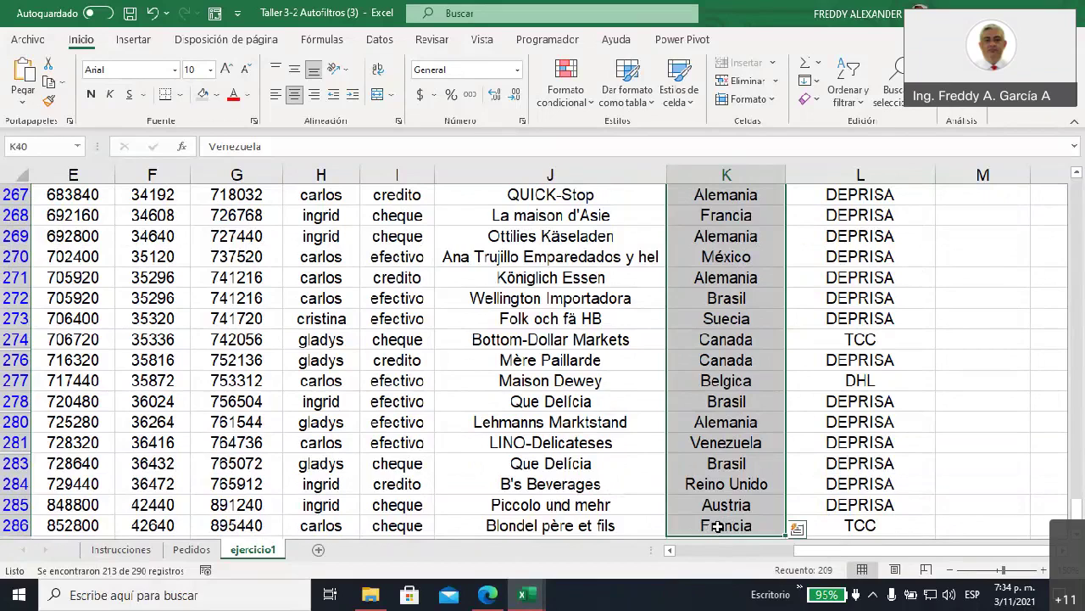
pyautogui.scroll(-3, 718, 526)
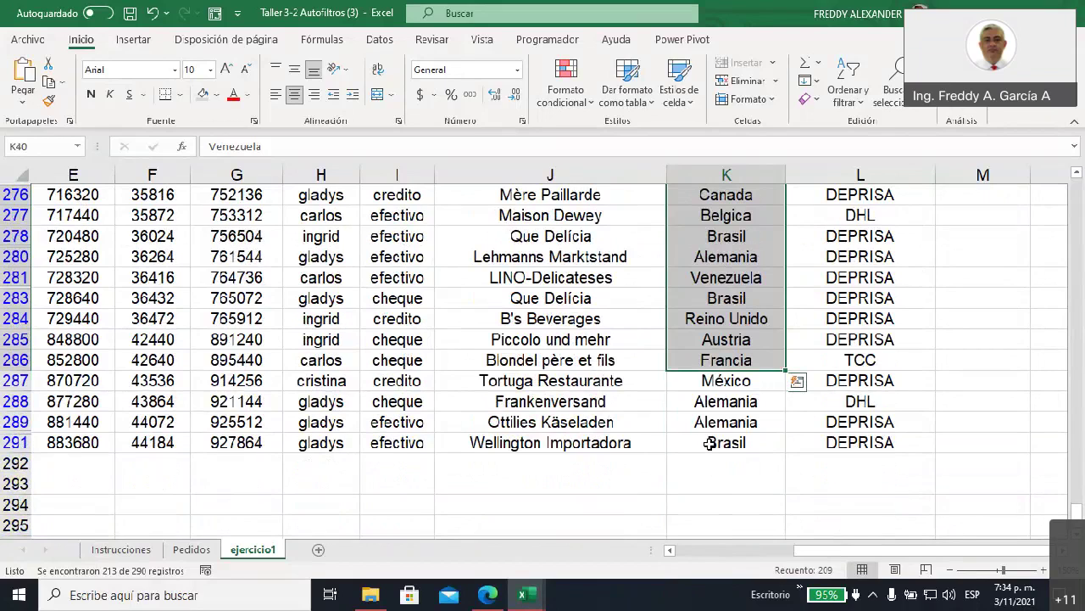
pyautogui.moveTo(710, 442); pyautogui.dragTo(709, 63)
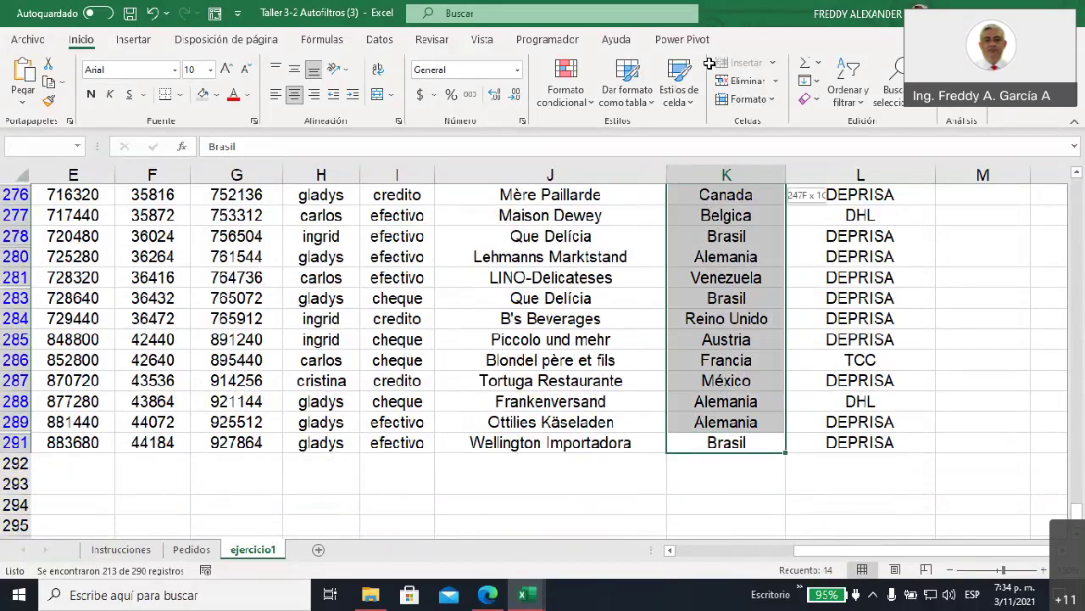
pyautogui.moveTo(709, 64); pyautogui.dragTo(778, 222)
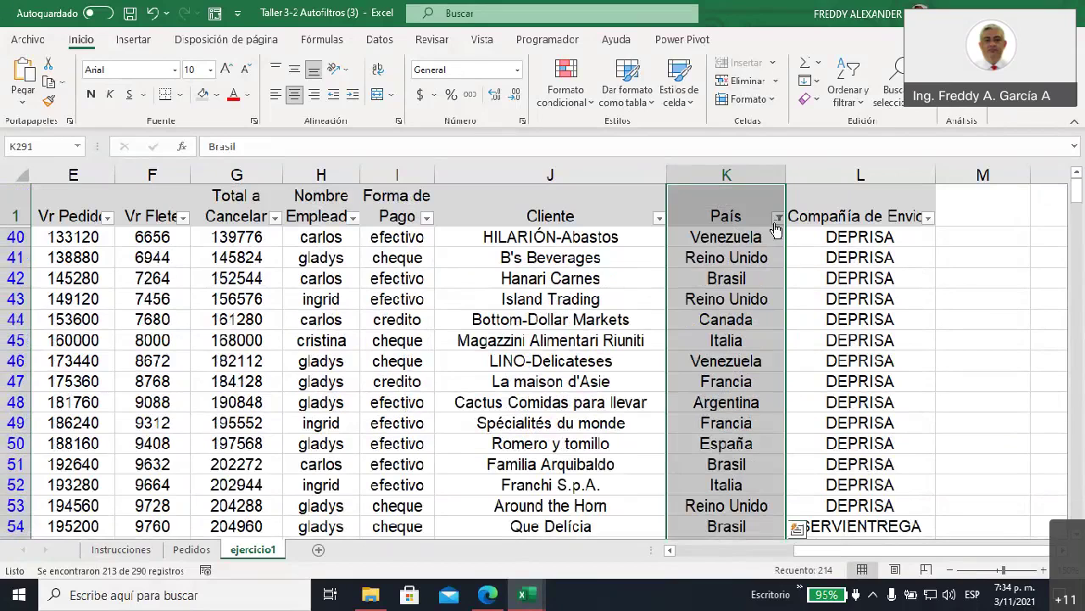
pyautogui.click(777, 218)
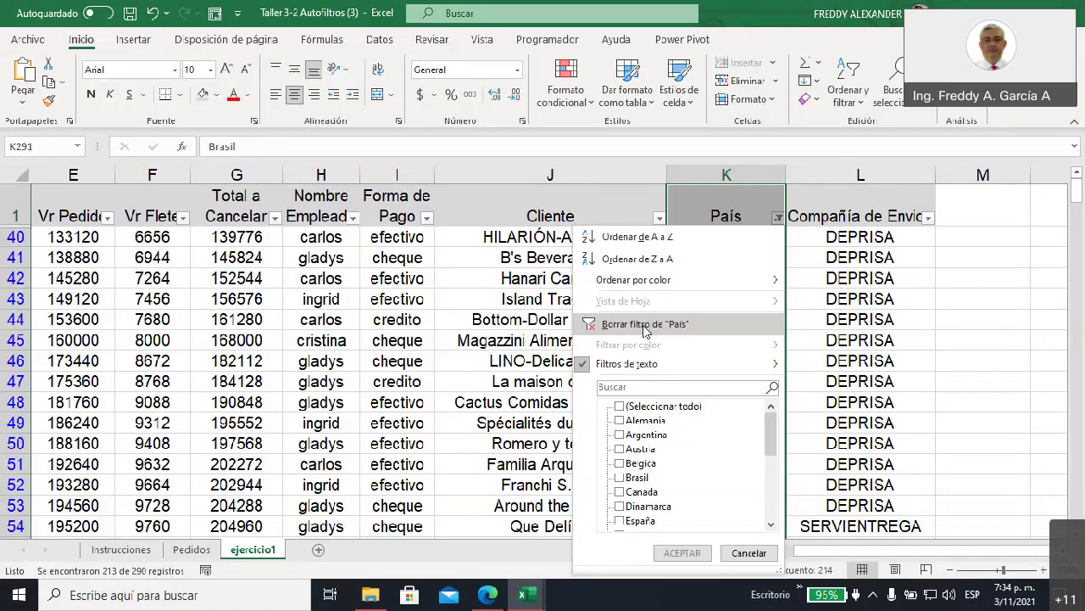
# - Clear the País filter so all orders show again, and scroll to check the rows
pyautogui.click(645, 329)
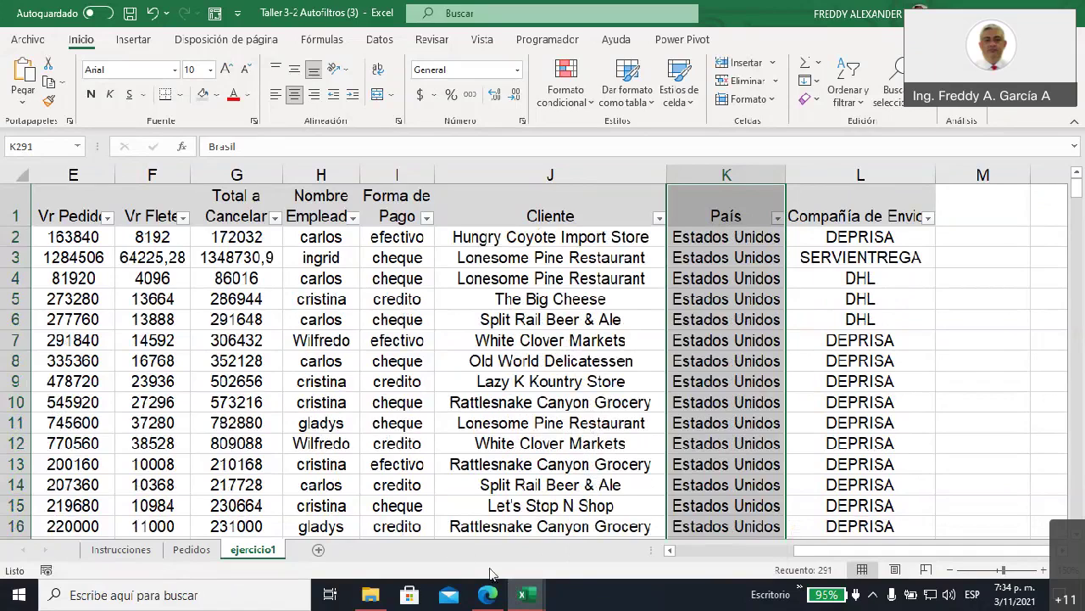
pyautogui.scroll(-3, 717, 396)
pyautogui.scroll(-4, 717, 396)
pyautogui.scroll(-1, 717, 396)
pyautogui.scroll(1, 717, 396)
pyautogui.scroll(6, 716, 396)
pyautogui.scroll(1, 712, 394)
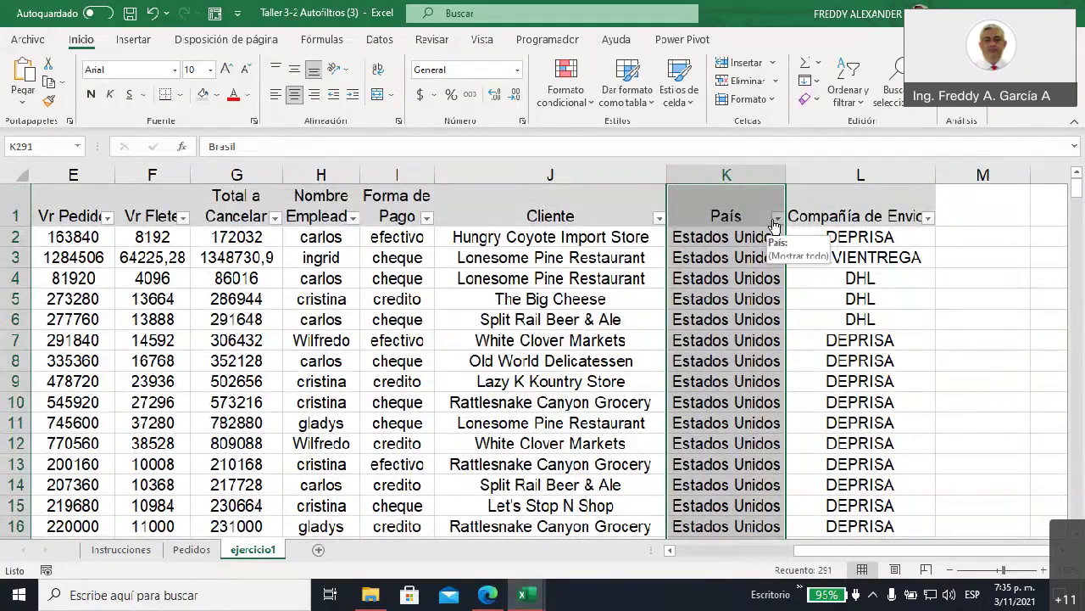
# - Dismiss the País filter menu, select the Vr Flete header and open its filter menu
pyautogui.click(778, 220)
pyautogui.moveTo(644, 363)
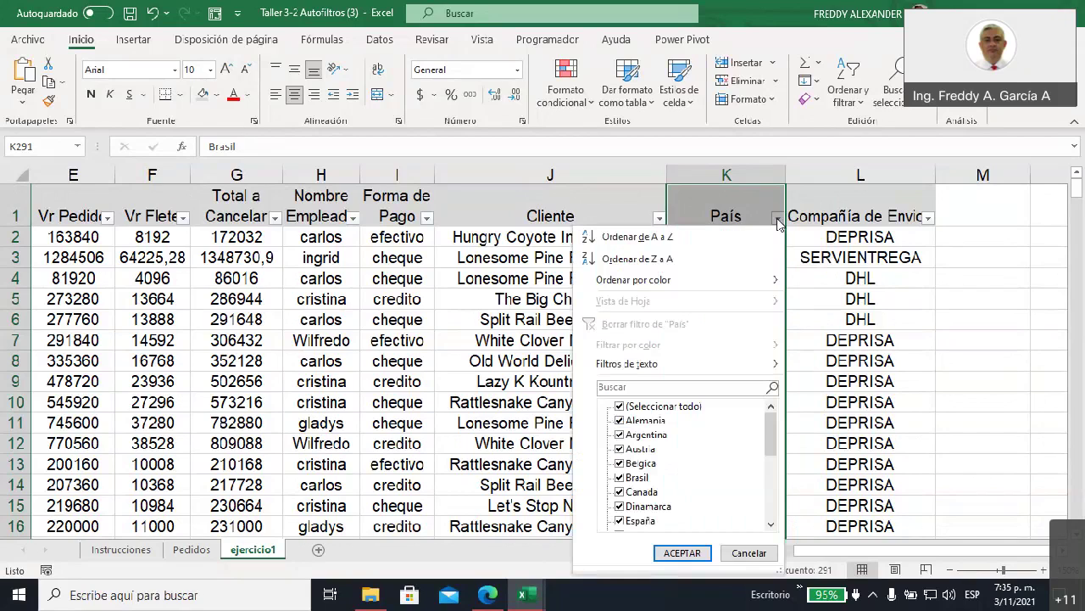
pyautogui.press('Escape')
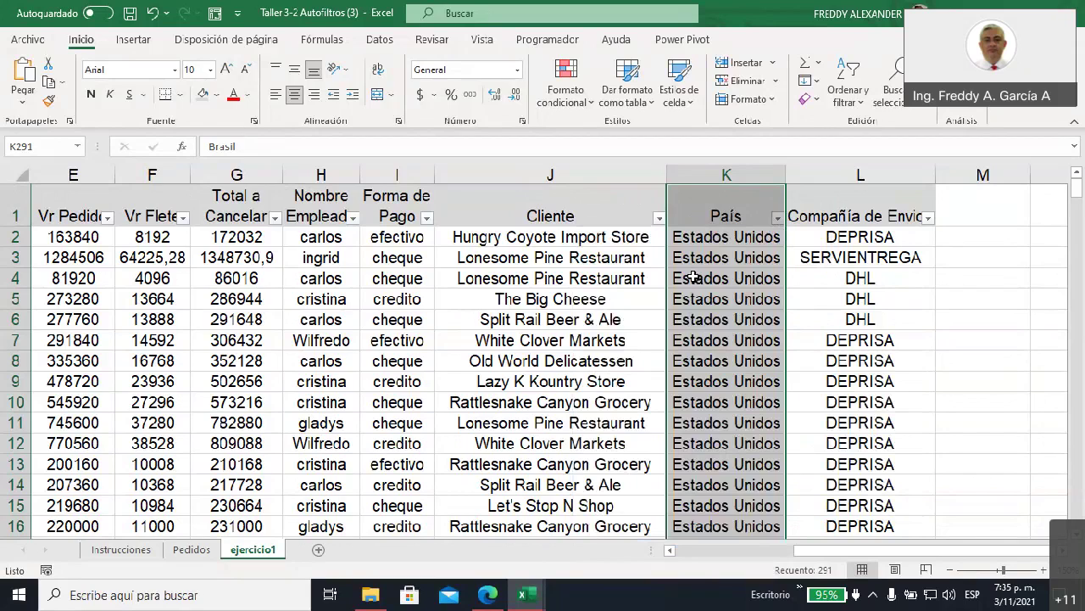
pyautogui.moveTo(797, 551)
pyautogui.mouseDown()
pyautogui.moveTo(728, 563)
pyautogui.moveTo(681, 554)
pyautogui.mouseUp()
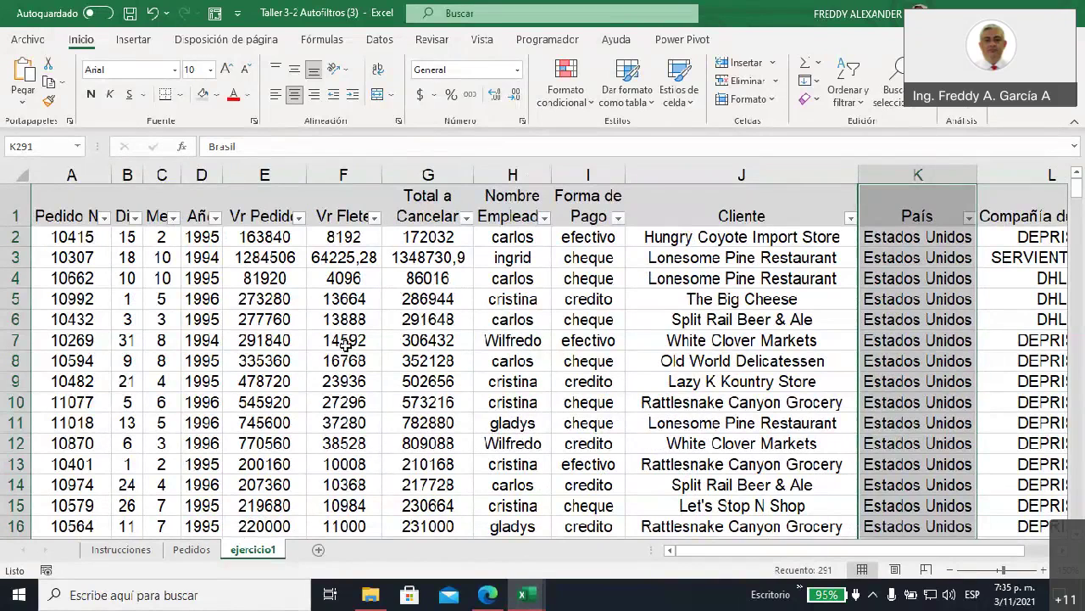
pyautogui.click(344, 215)
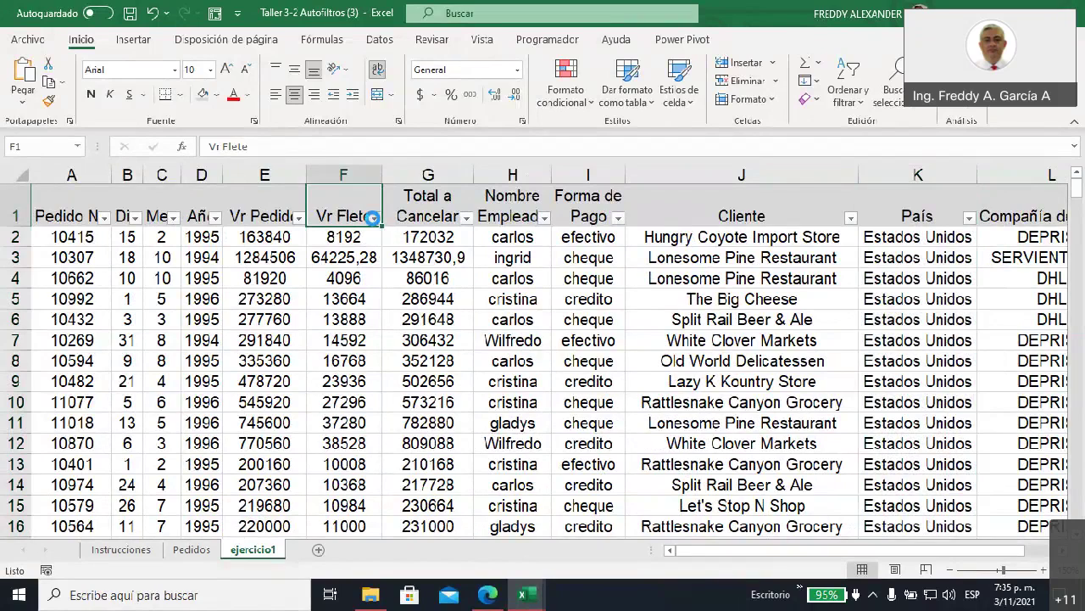
pyautogui.click(376, 219)
pyautogui.moveTo(255, 363)
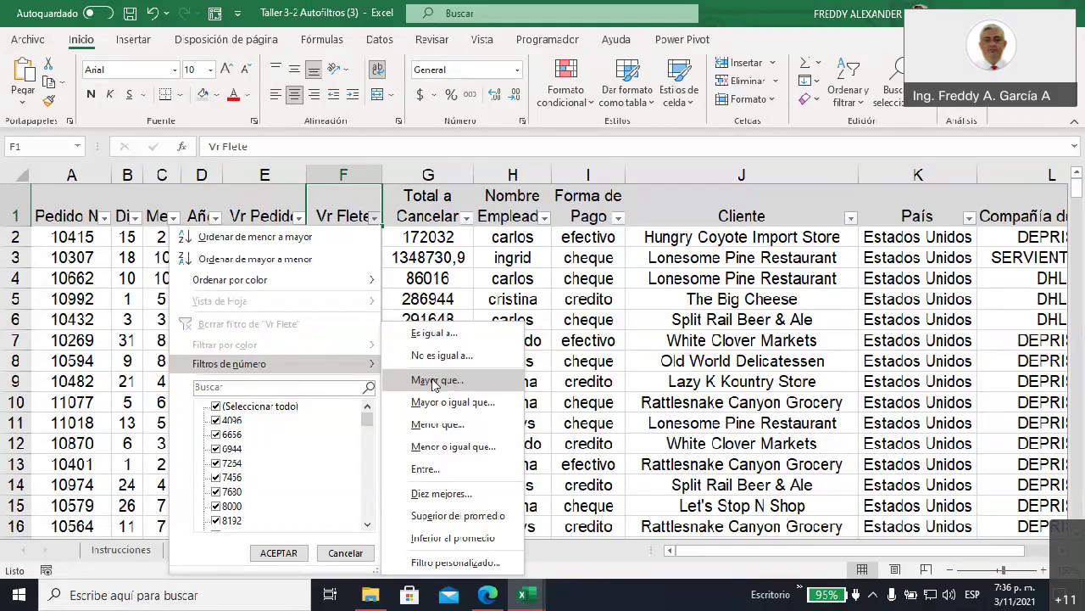
# - Filter Vr Flete to values greater than 40000 (8 of 290) and select them to view totals
pyautogui.click(366, 431)
pyautogui.moveTo(366, 434); pyautogui.dragTo(373, 523)
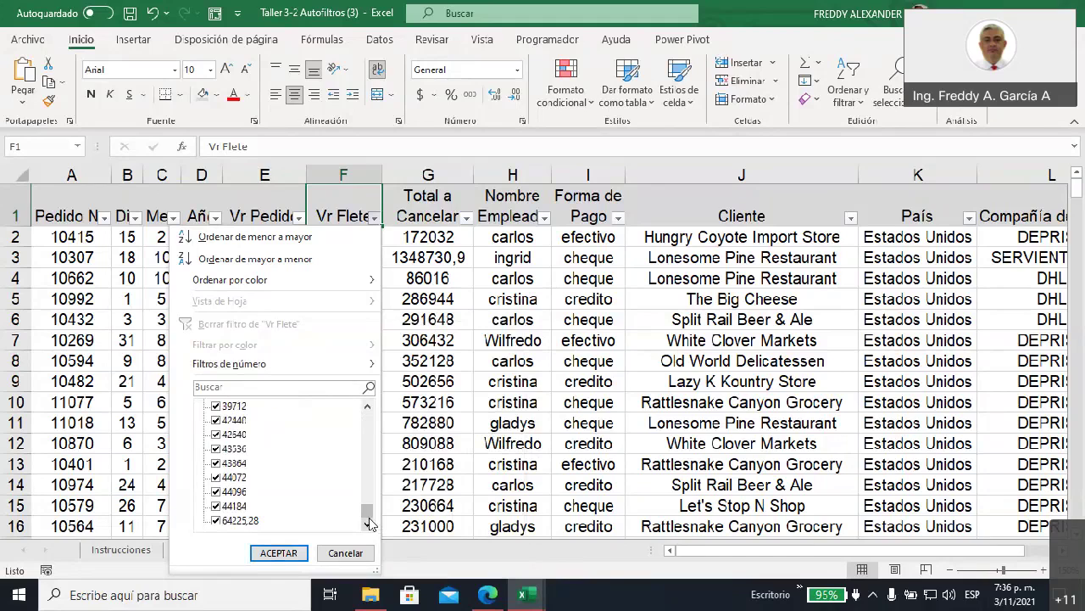
pyautogui.moveTo(367, 514); pyautogui.dragTo(368, 517)
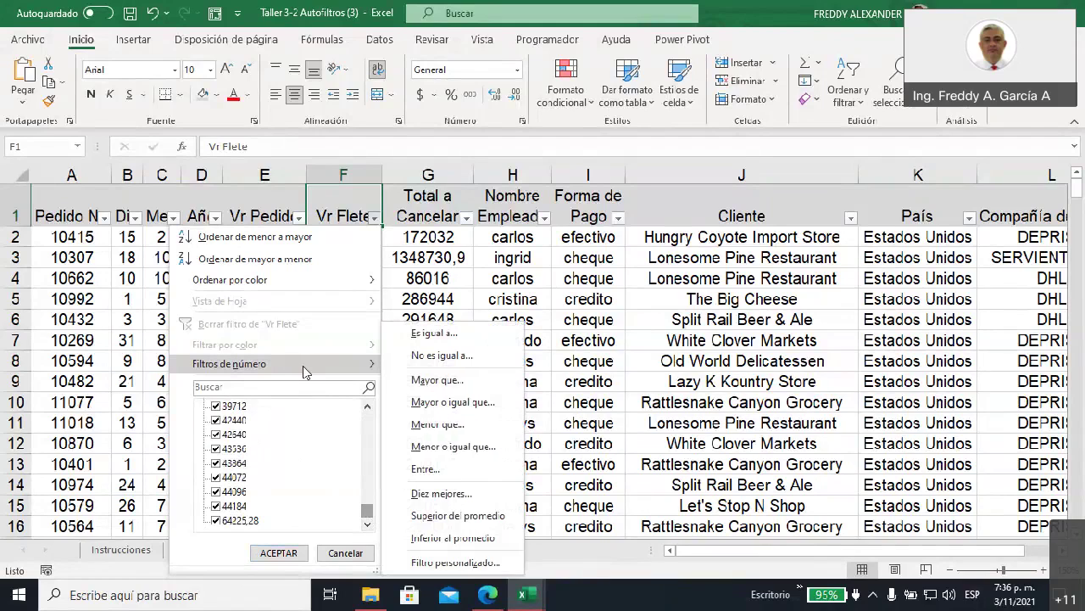
pyautogui.click(456, 381)
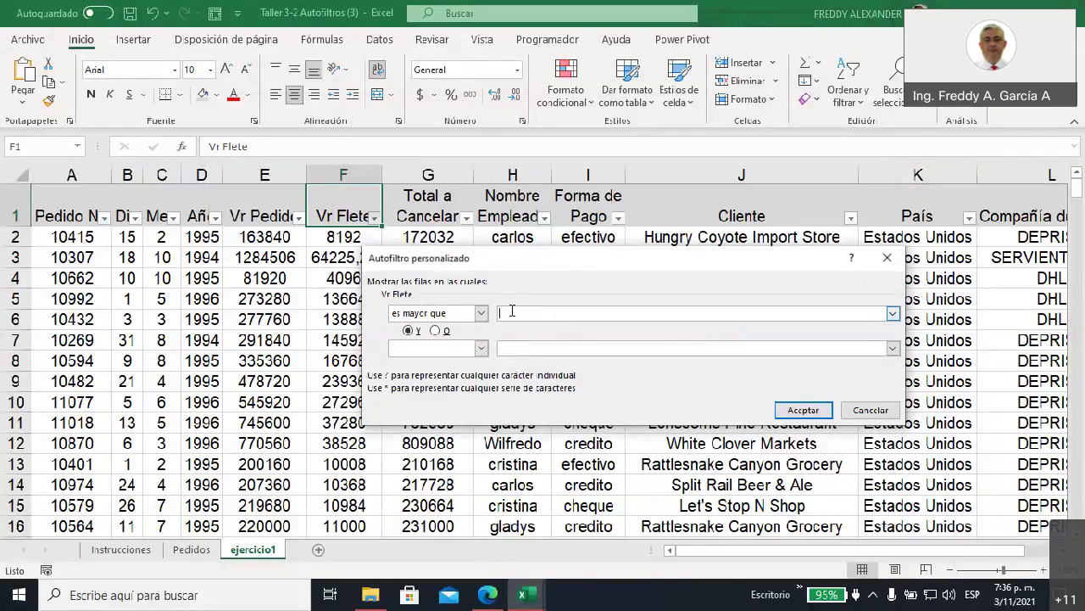
pyautogui.write('40000')
pyautogui.click(803, 411)
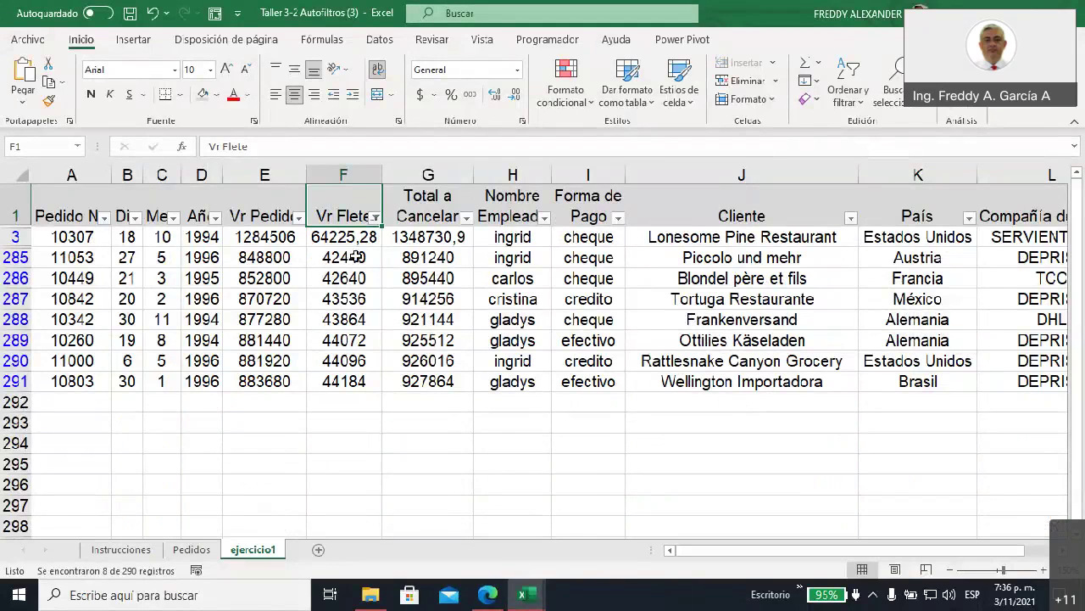
pyautogui.moveTo(339, 238); pyautogui.dragTo(343, 381)
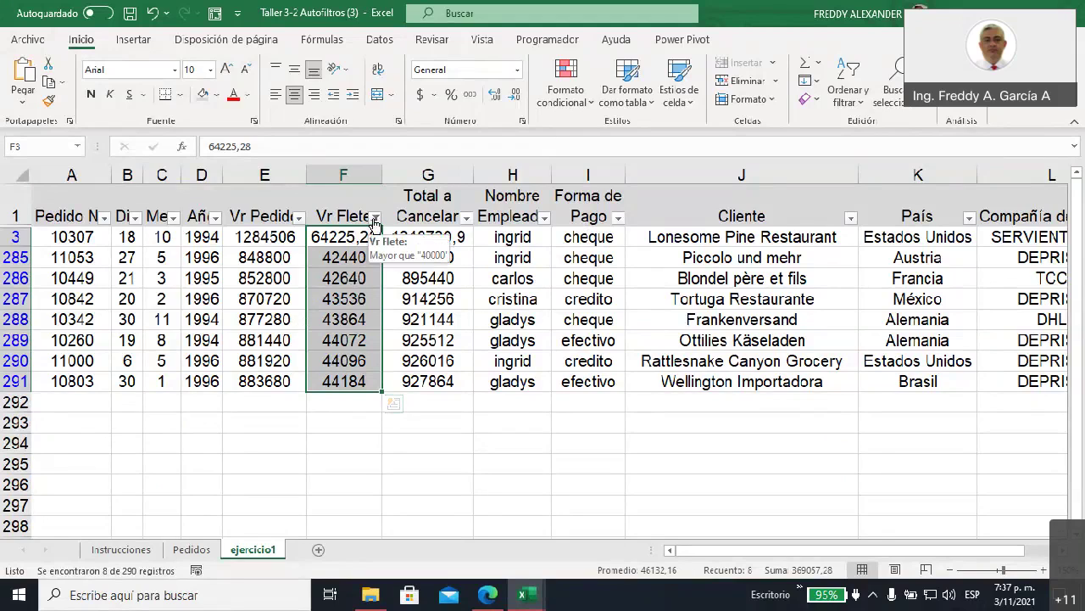
pyautogui.click(375, 218)
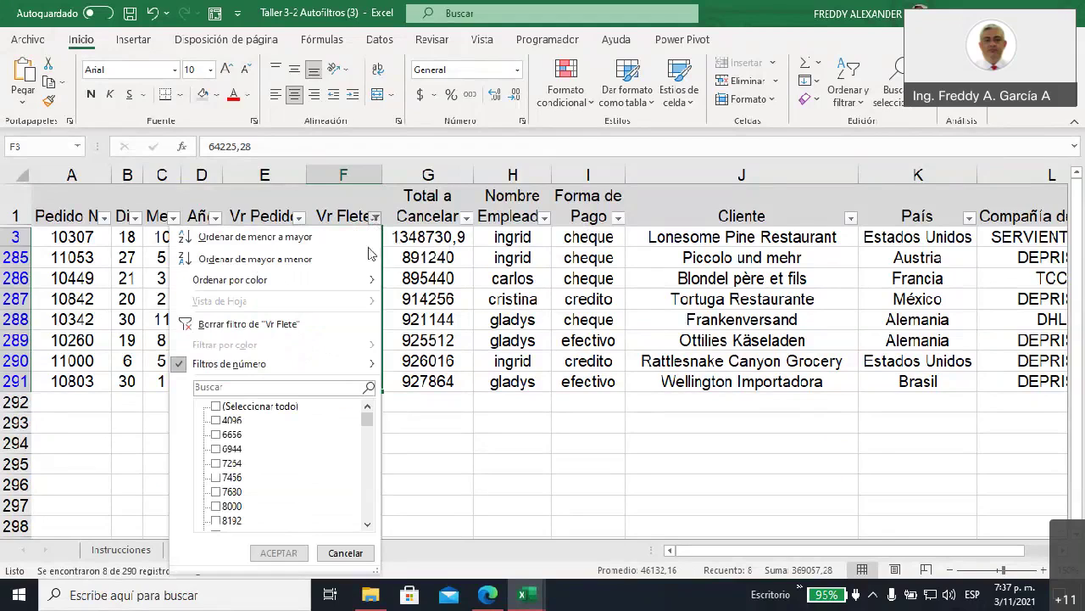
# - Replace the freight filter with Vr Flete less than 8000, leaving 6 orders, and select them to check totals
pyautogui.click(274, 324)
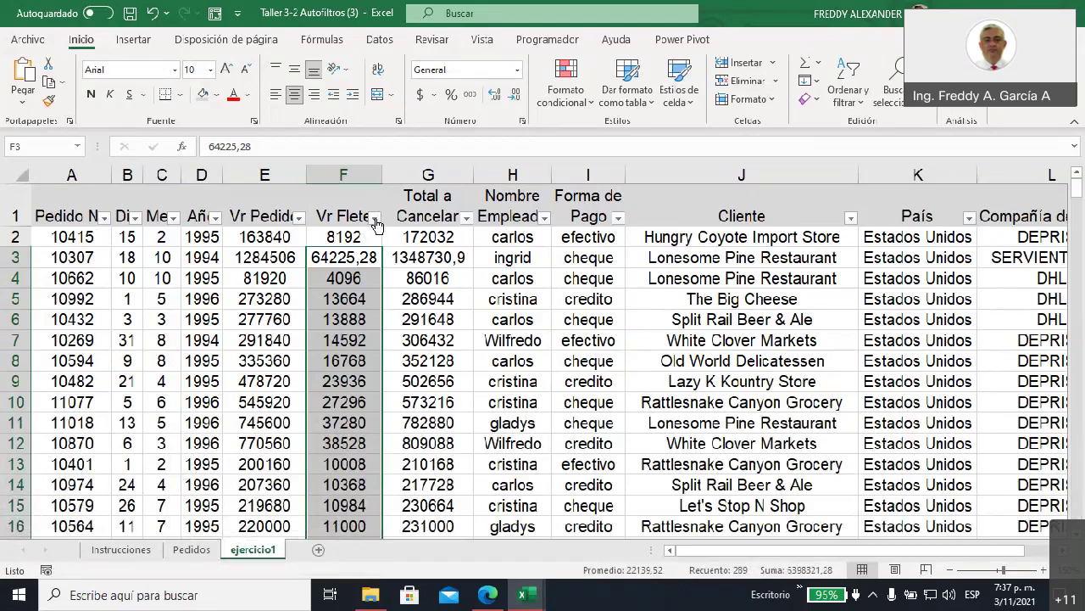
pyautogui.click(376, 217)
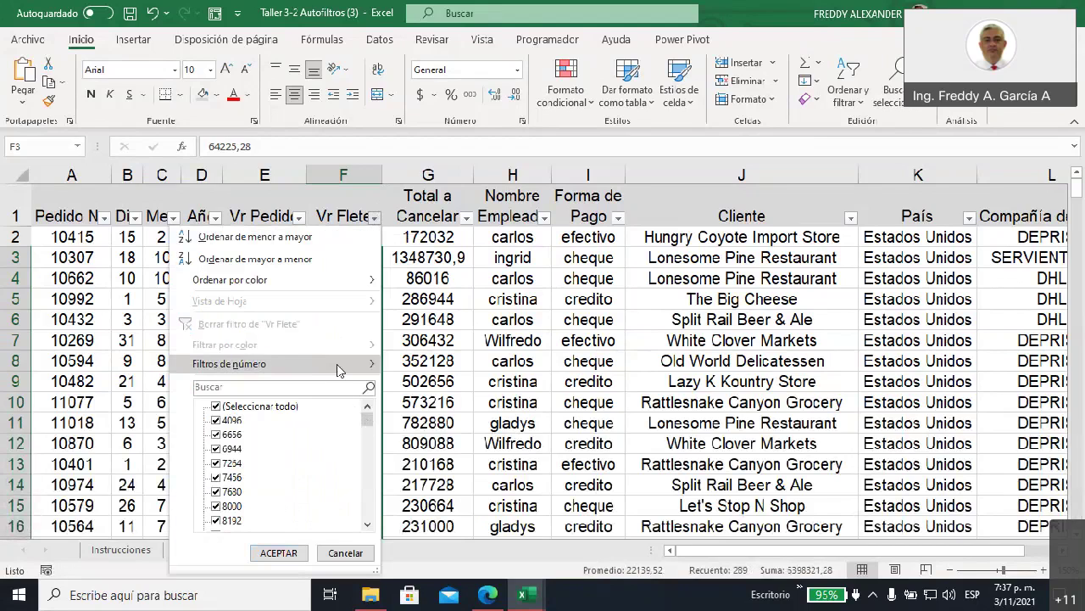
pyautogui.moveTo(229, 363)
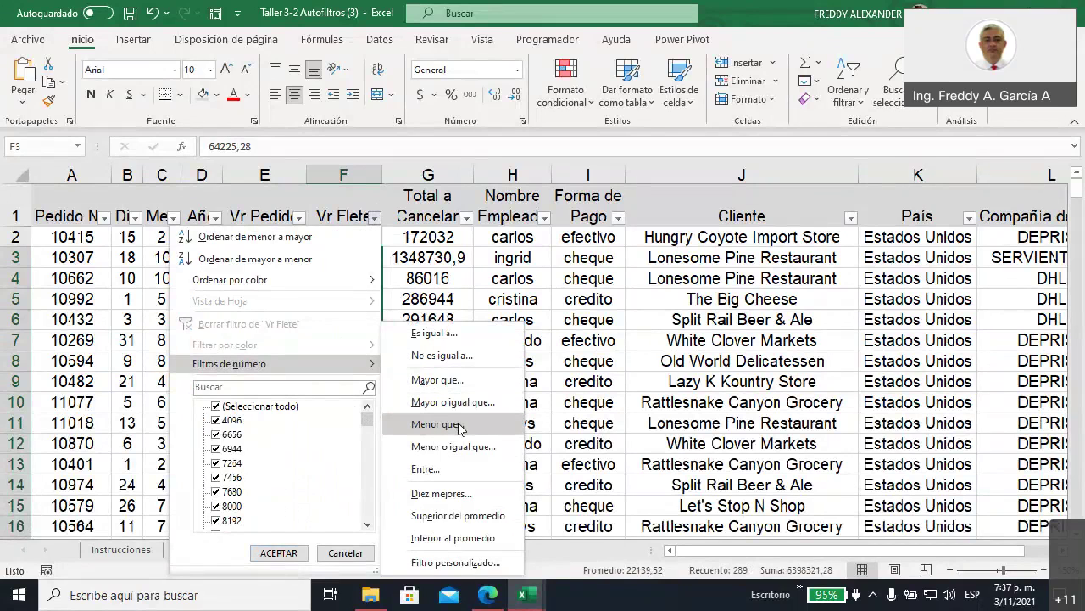
pyautogui.click(457, 422)
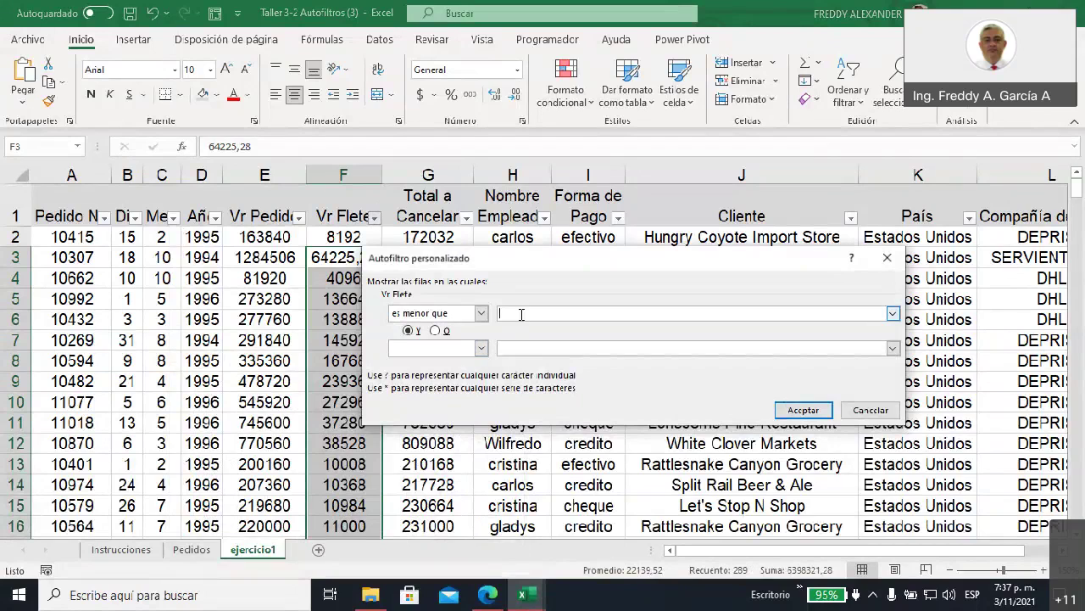
pyautogui.write('8000')
pyautogui.click(805, 411)
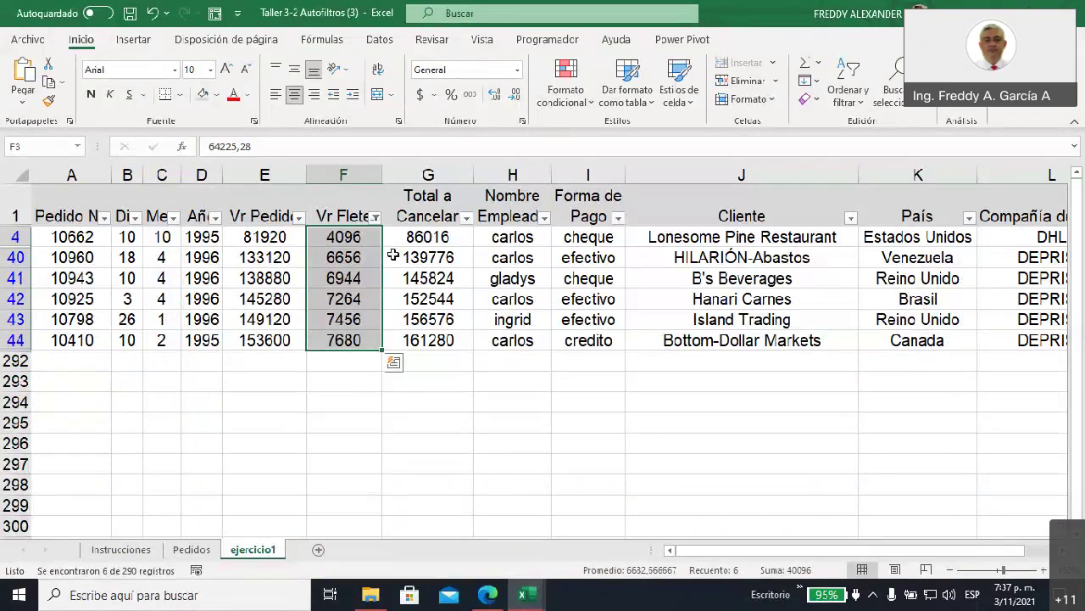
pyautogui.moveTo(350, 239); pyautogui.dragTo(348, 338)
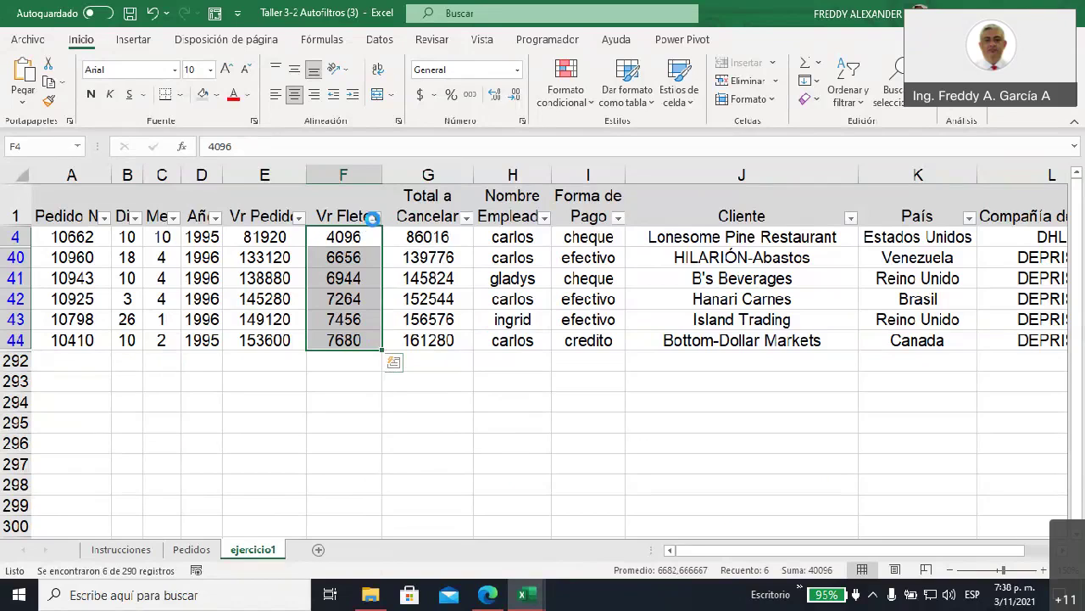
pyautogui.click(374, 218)
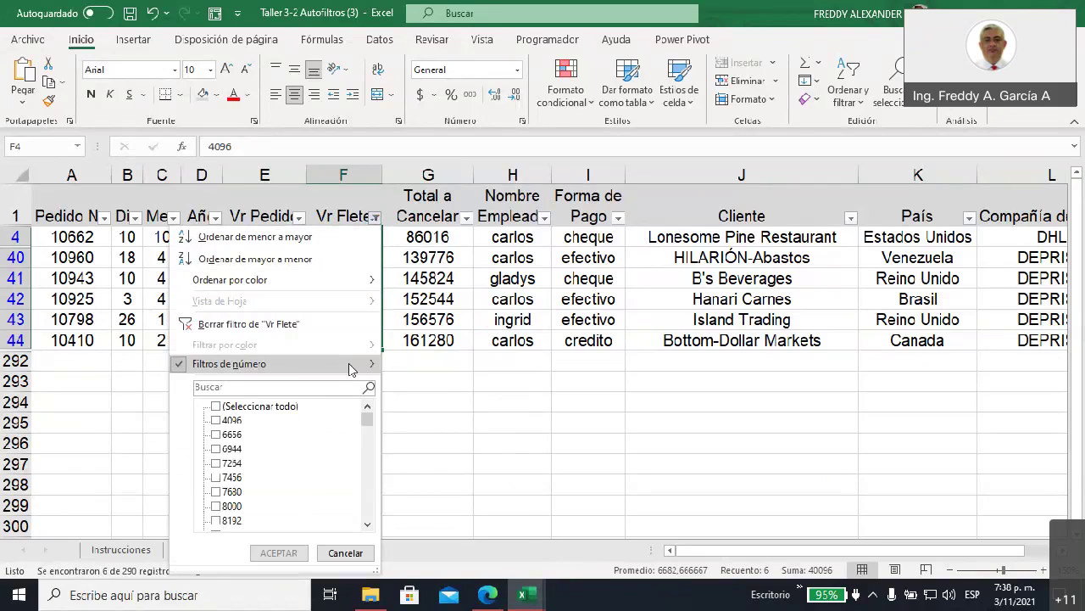
# - Replace the freight filter with a Diez mejores filter keeping the bottom 8 Vr Flete items
pyautogui.click(298, 324)
pyautogui.click(375, 217)
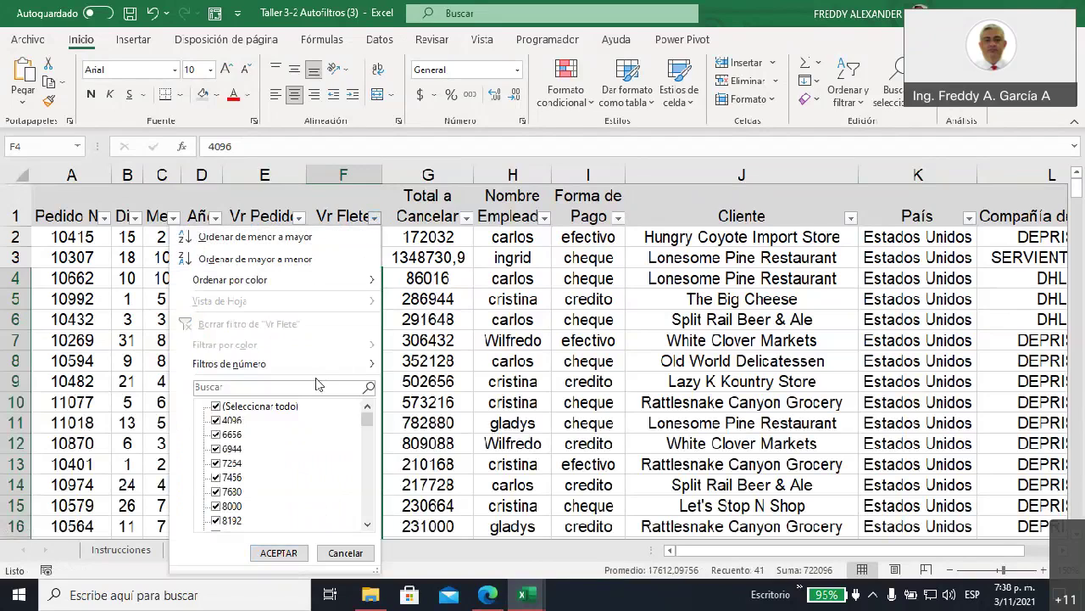
pyautogui.moveTo(229, 363)
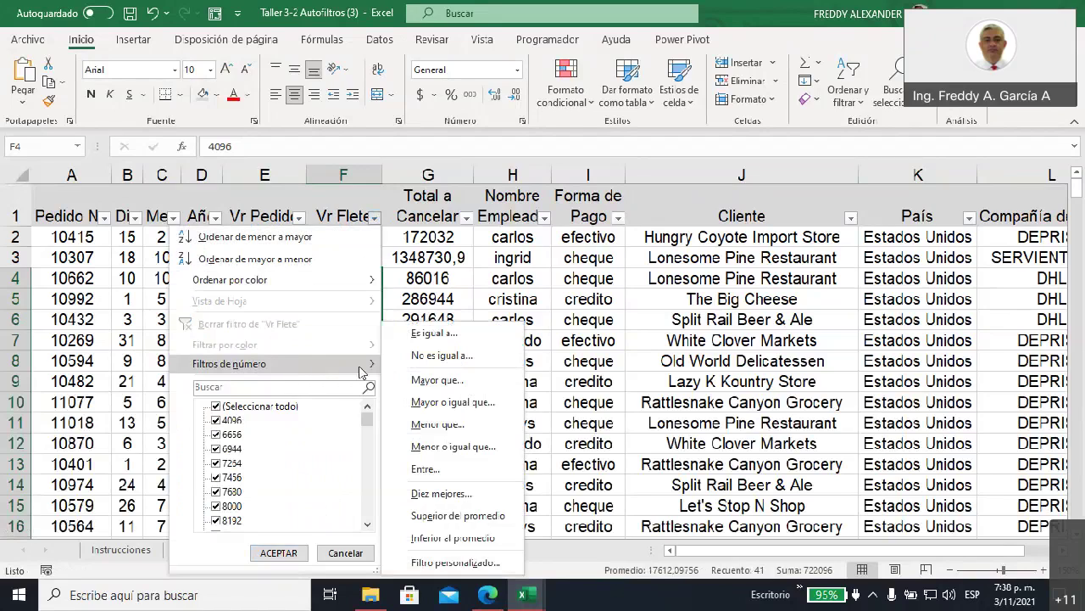
pyautogui.click(455, 500)
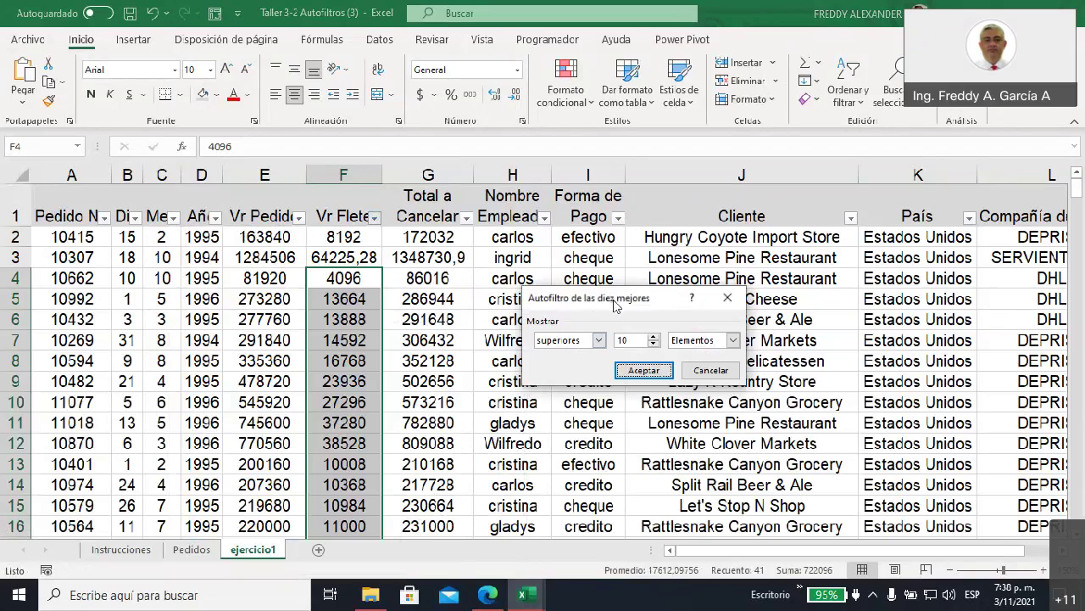
pyautogui.moveTo(614, 304); pyautogui.dragTo(569, 243)
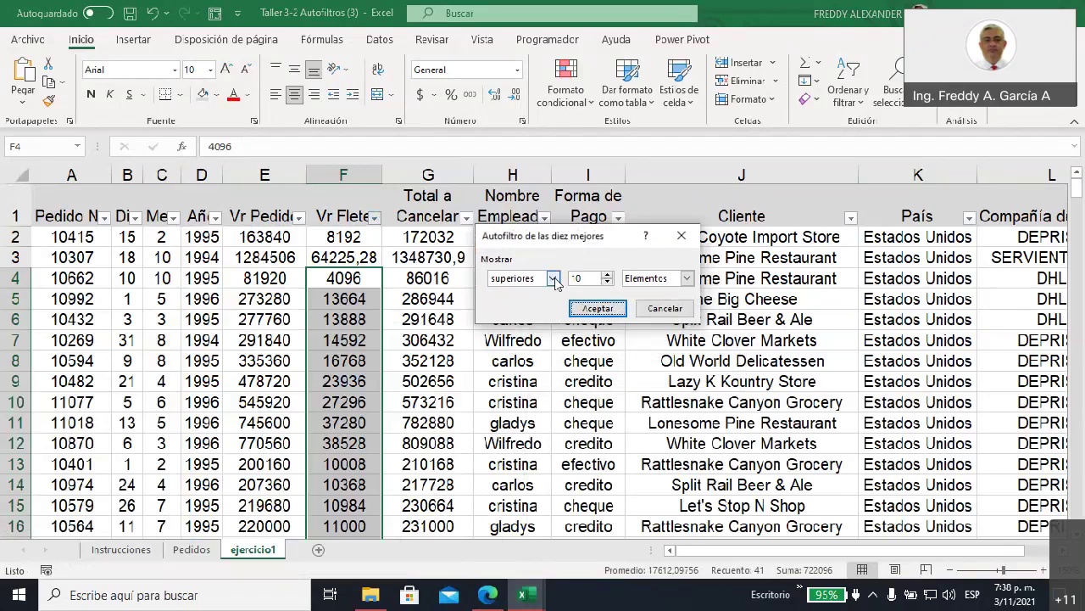
pyautogui.click(553, 278)
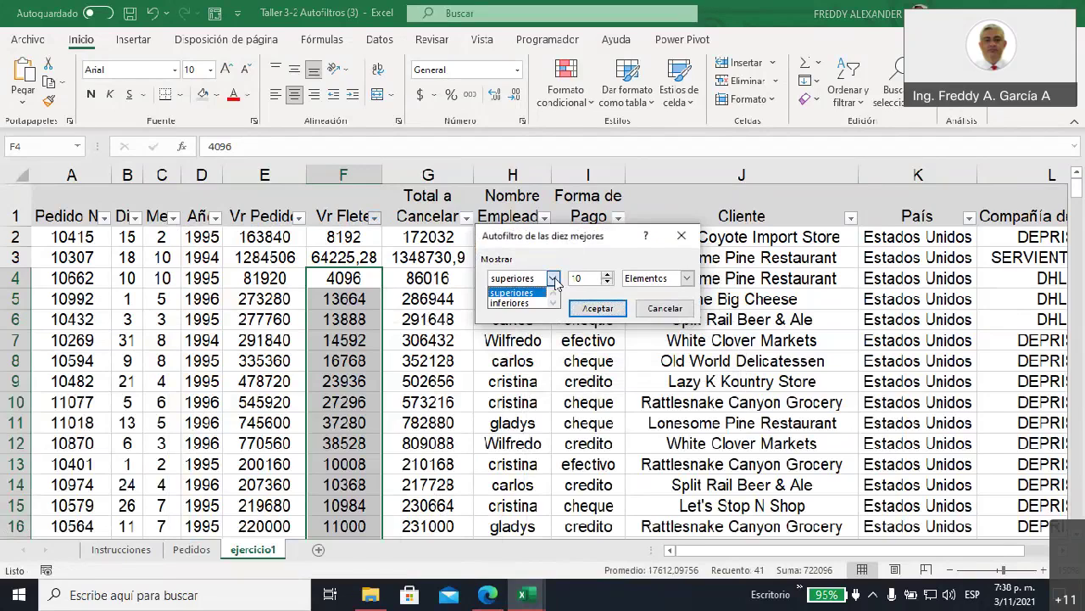
pyautogui.click(509, 302)
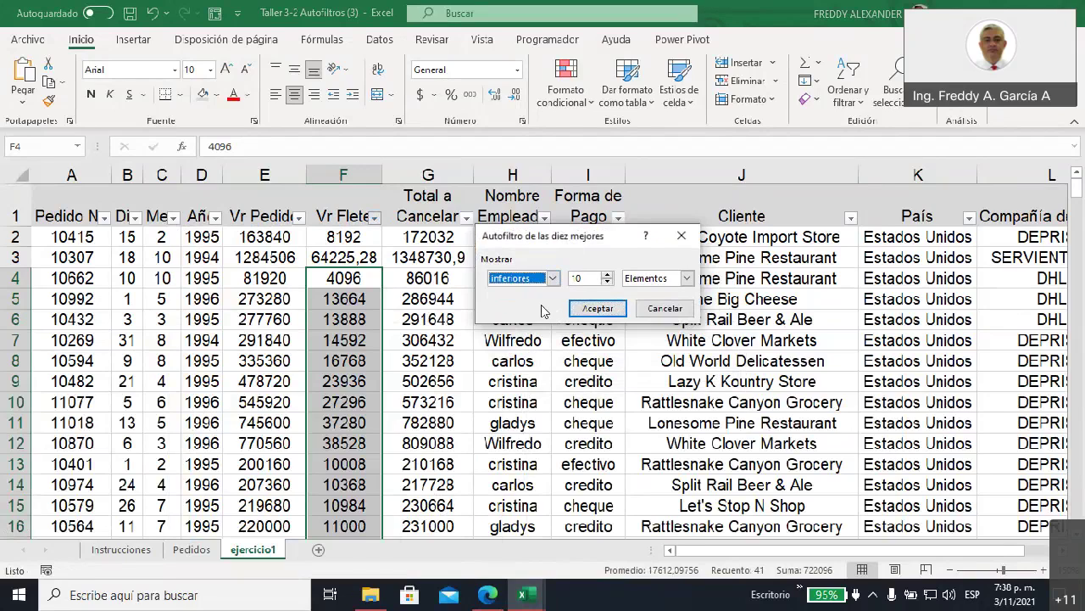
pyautogui.click(588, 280)
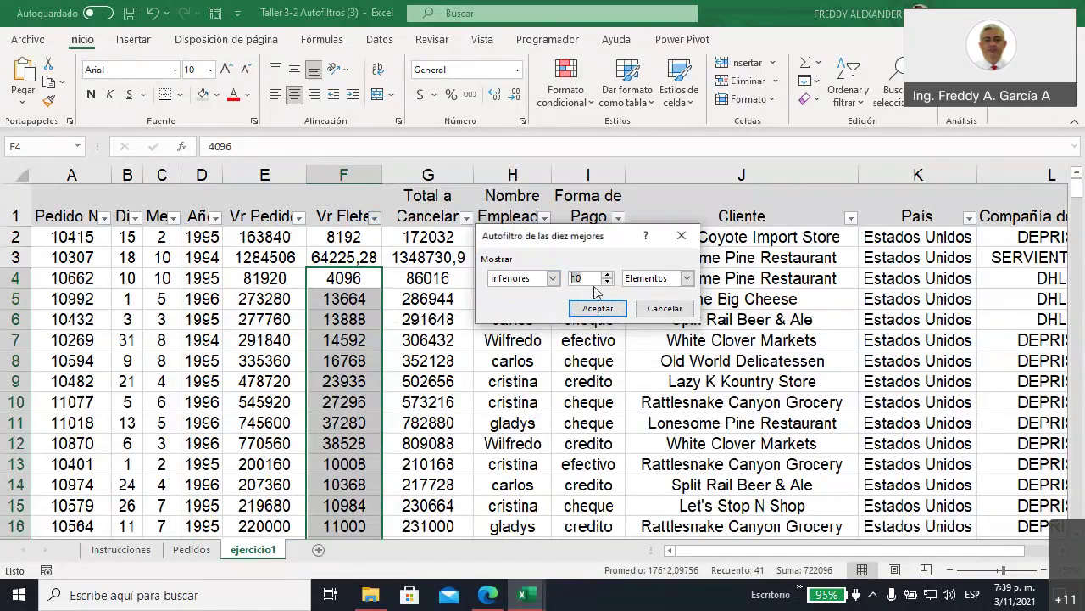
pyautogui.click(607, 282)
pyautogui.click(607, 282)
pyautogui.click(688, 278)
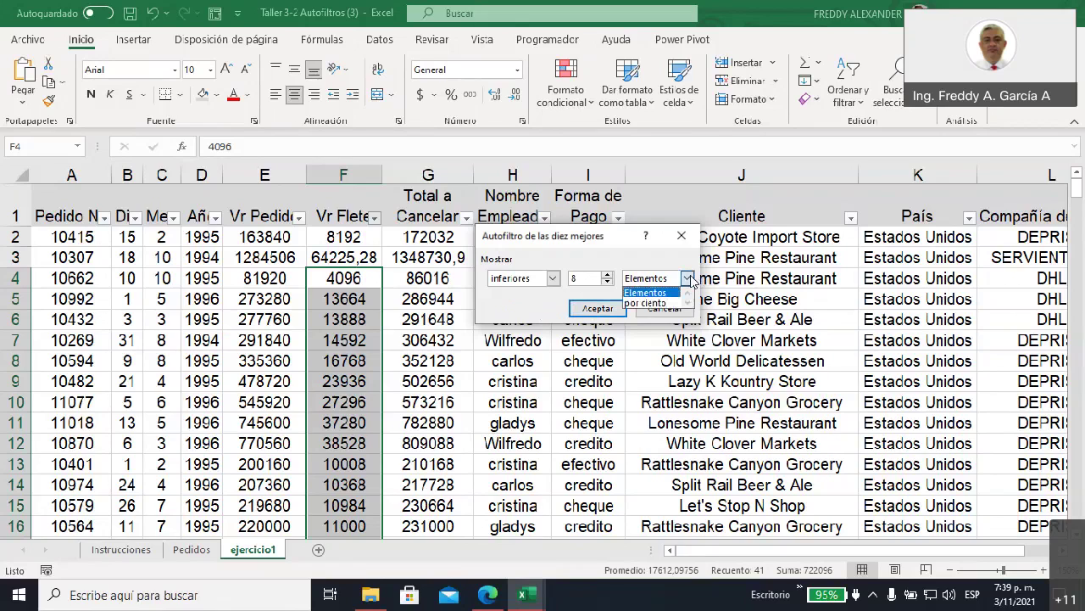
pyautogui.click(648, 293)
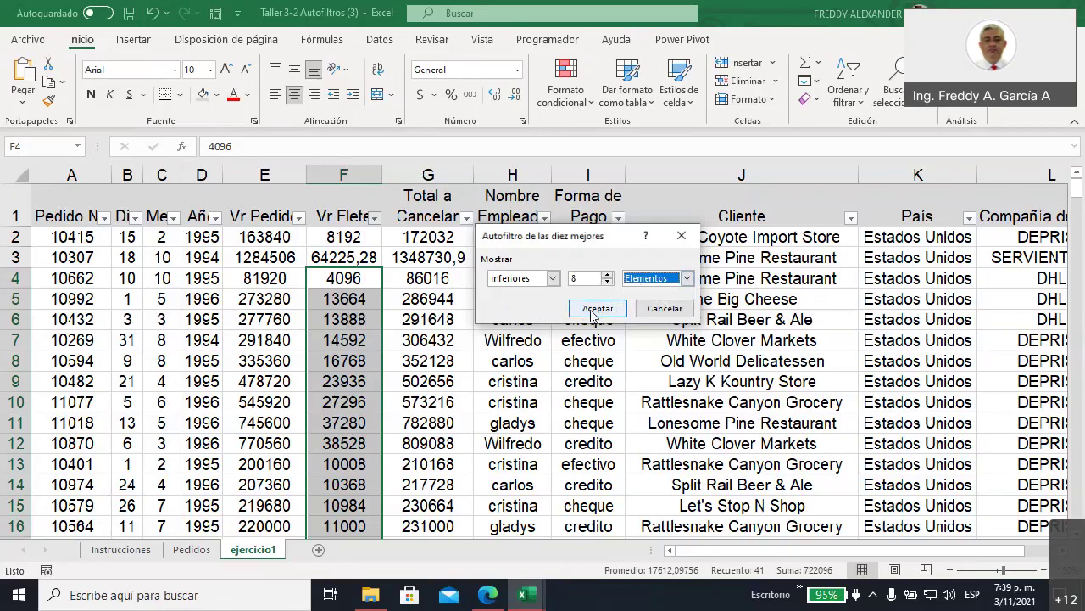
pyautogui.click(593, 310)
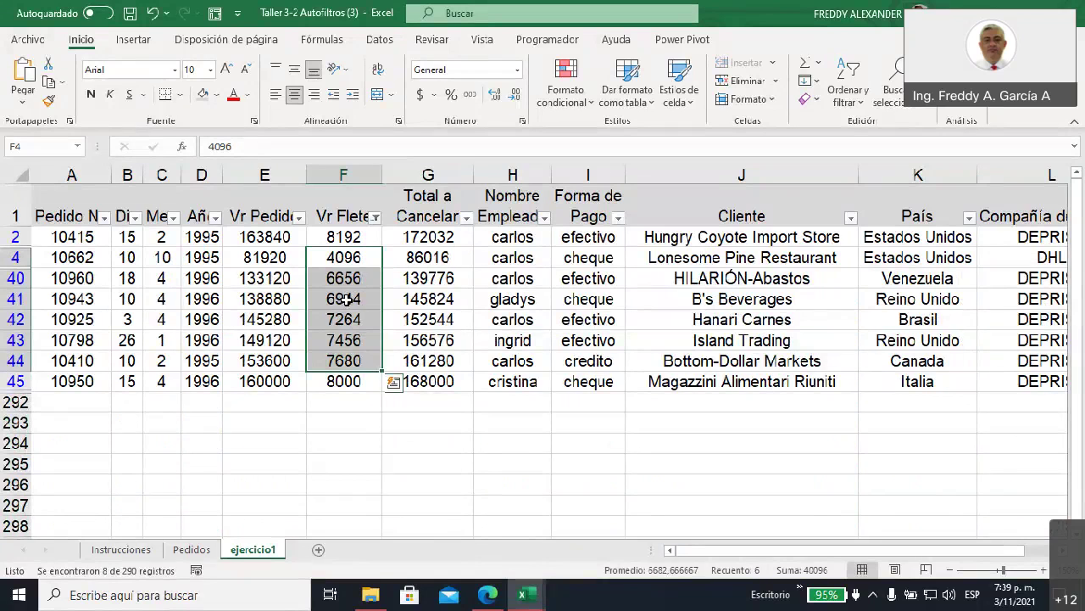
# - Select each of the eight lowest freight values in column F to inspect them
pyautogui.click(339, 256)
pyautogui.click(340, 283)
pyautogui.click(337, 241)
pyautogui.click(341, 258)
pyautogui.click(342, 280)
pyautogui.click(342, 298)
pyautogui.click(343, 319)
pyautogui.click(344, 340)
pyautogui.click(349, 360)
pyautogui.click(352, 382)
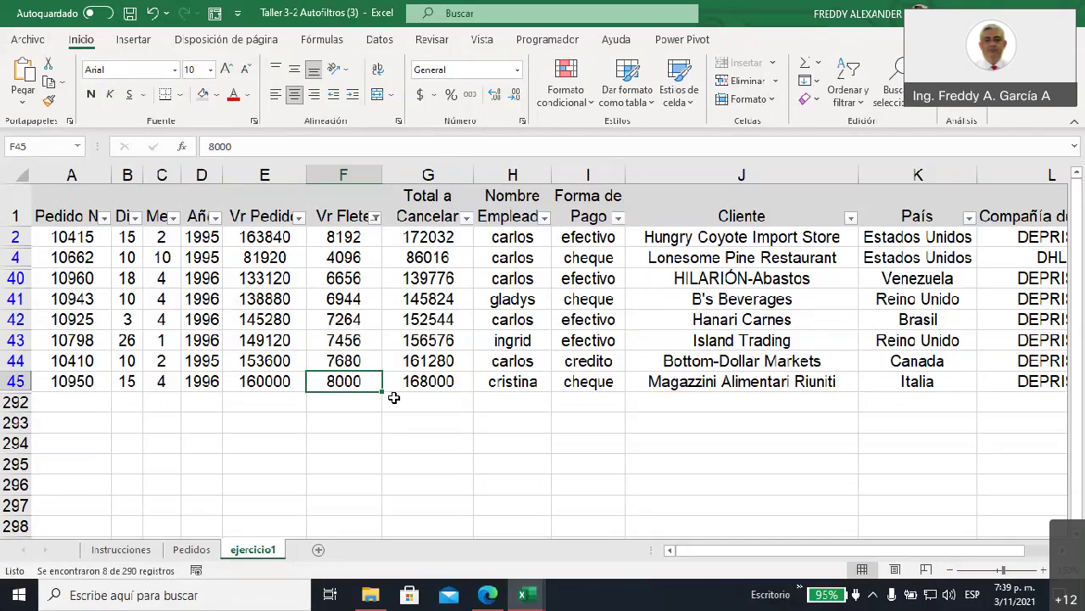
# - Clear the bottom-8 Vr Flete filter so all orders show again
pyautogui.click(375, 219)
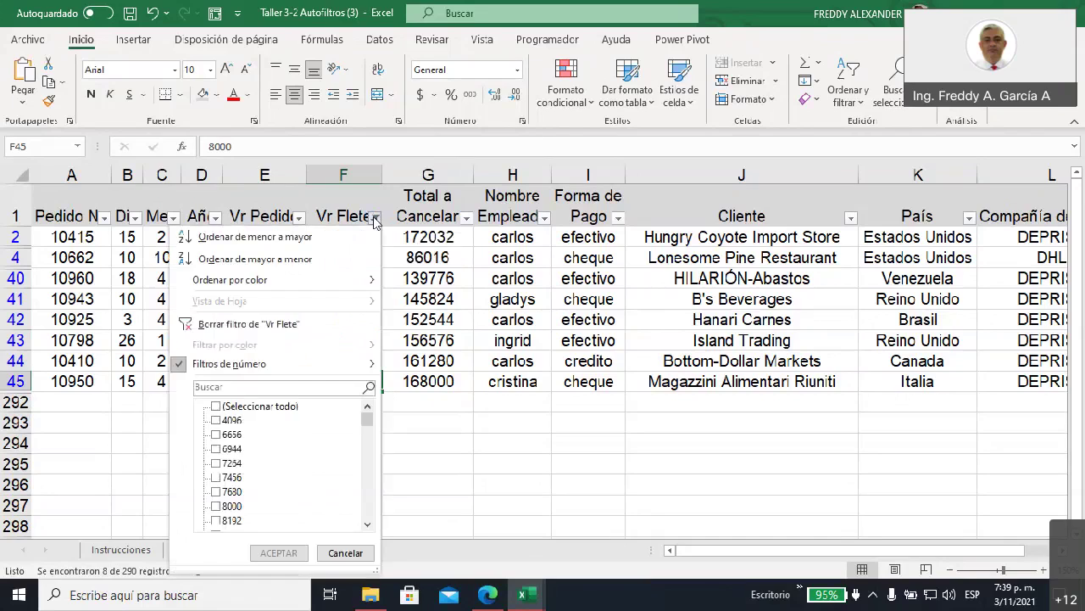
pyautogui.click(279, 324)
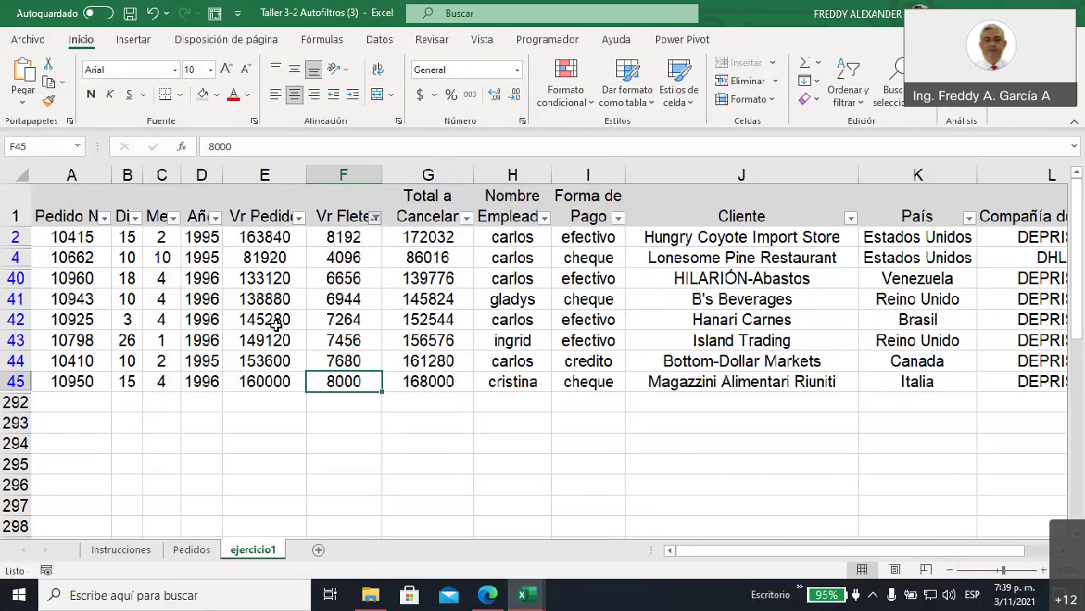
pyautogui.click(373, 219)
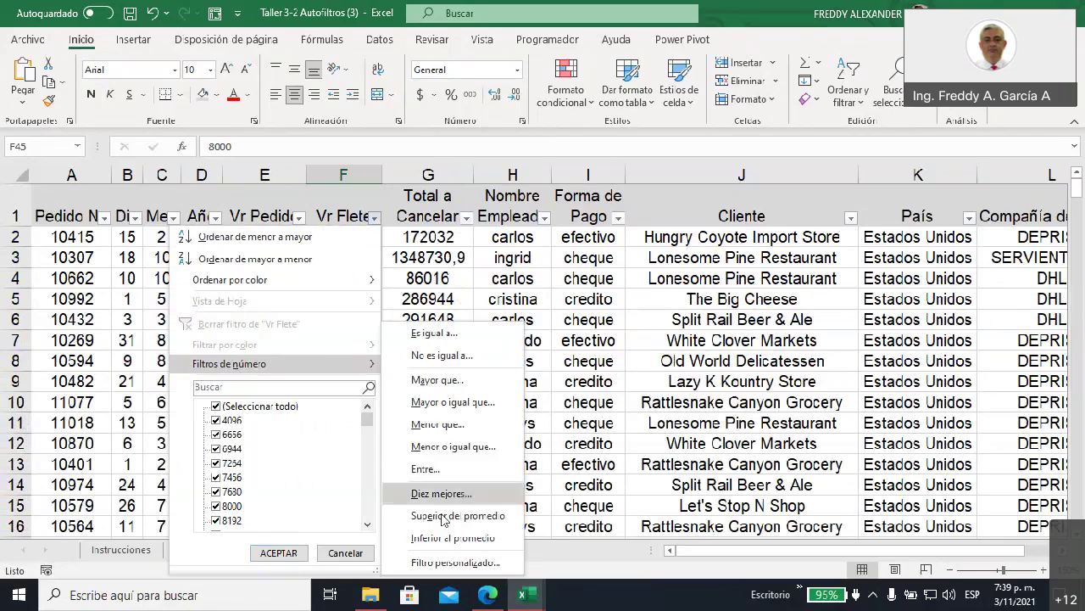
# - Browse the comparison conditions in the Vr Flete custom number filter, then cancel without applying
pyautogui.click(456, 563)
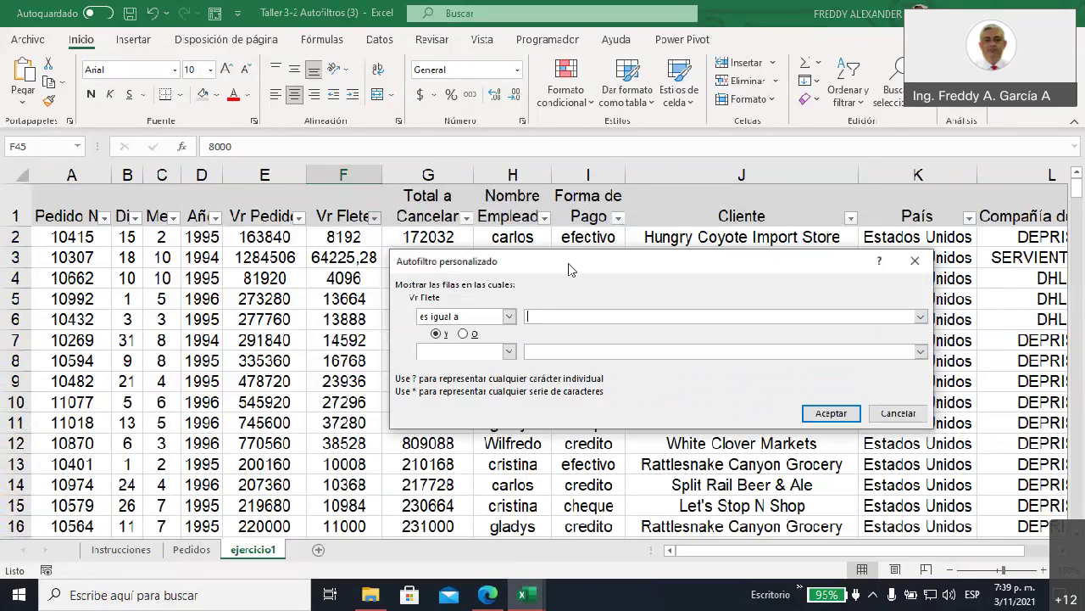
pyautogui.click(509, 318)
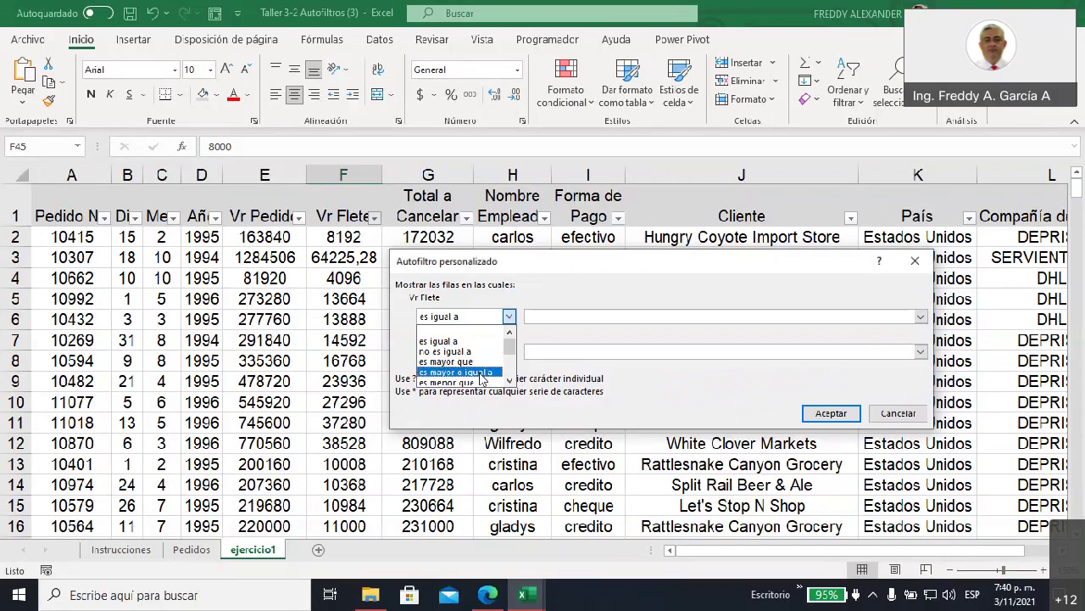
pyautogui.click(509, 383)
pyautogui.click(509, 381)
pyautogui.click(508, 381)
pyautogui.click(509, 382)
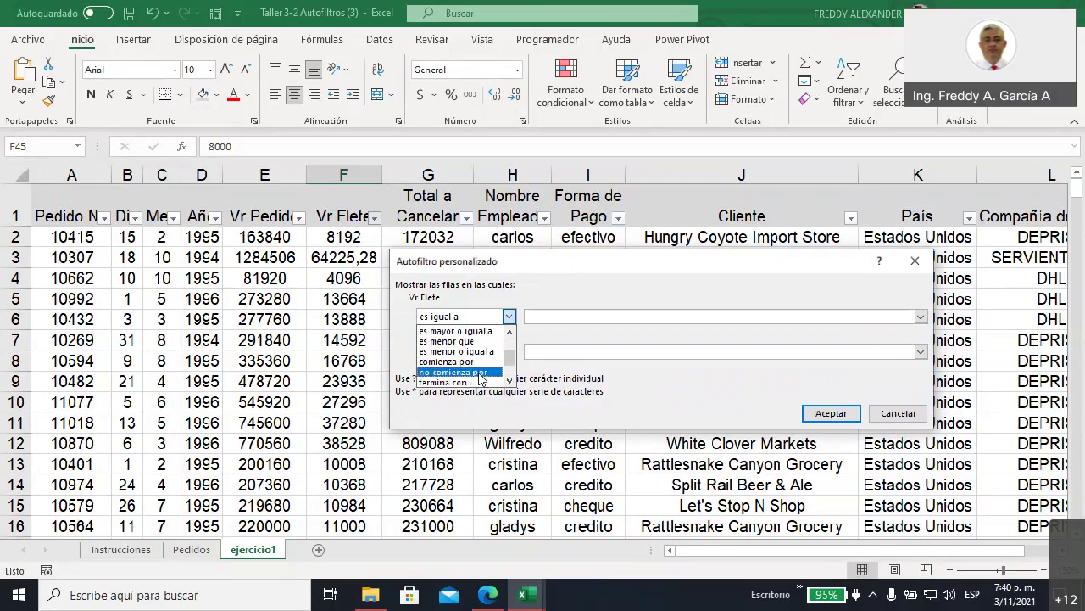
pyautogui.click(509, 382)
pyautogui.click(509, 382)
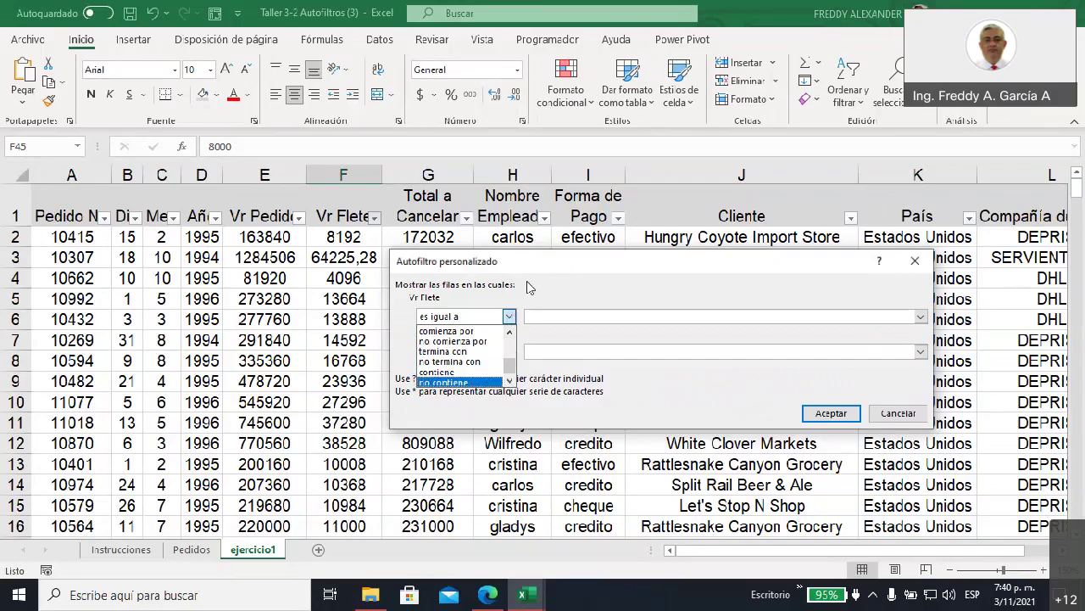
pyautogui.click(898, 413)
pyautogui.click(898, 413)
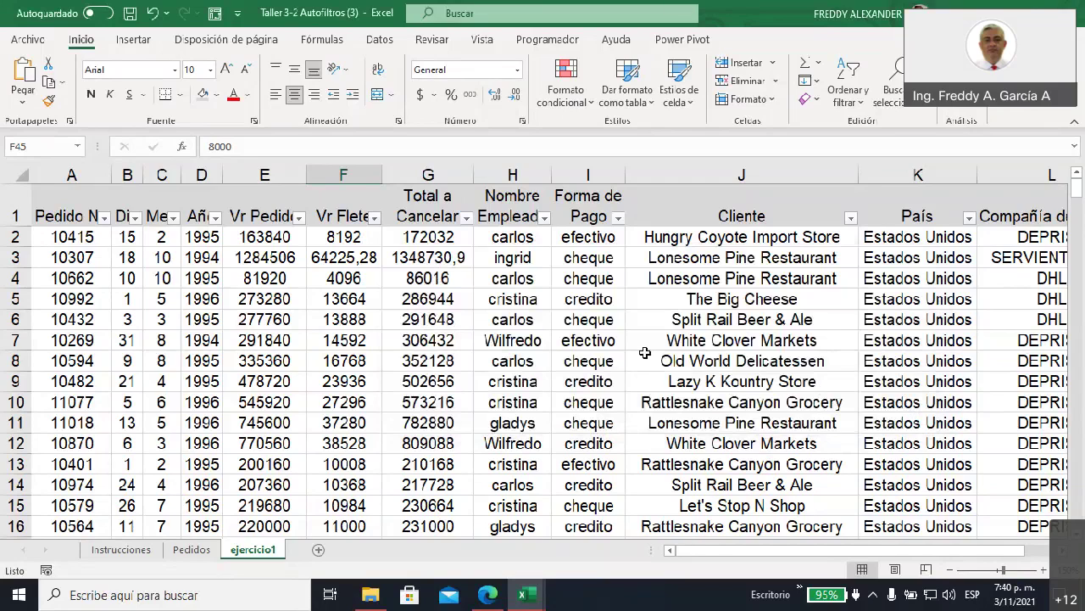
# - Apply a Nombre Empleado custom text filter 'comienza por' C
pyautogui.click(544, 218)
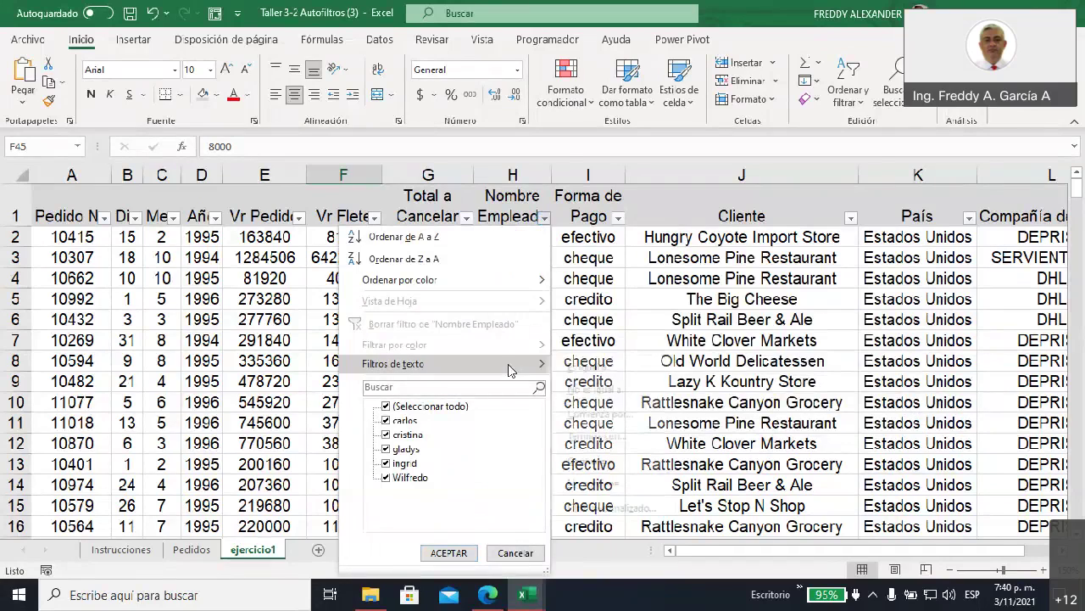
pyautogui.moveTo(449, 363)
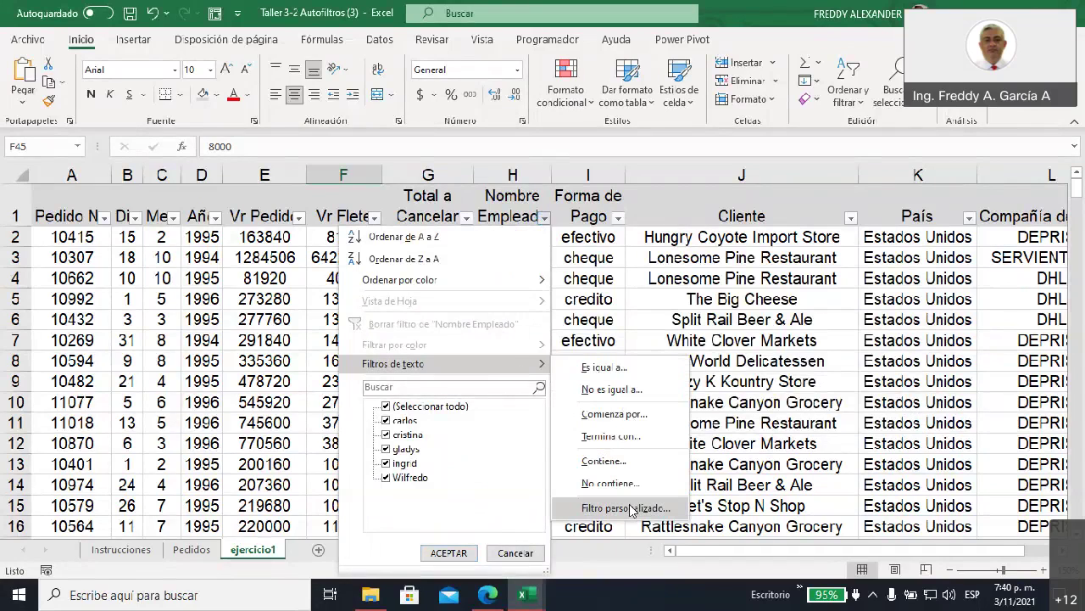
pyautogui.click(635, 509)
pyautogui.click(509, 316)
pyautogui.moveTo(511, 343); pyautogui.dragTo(513, 371)
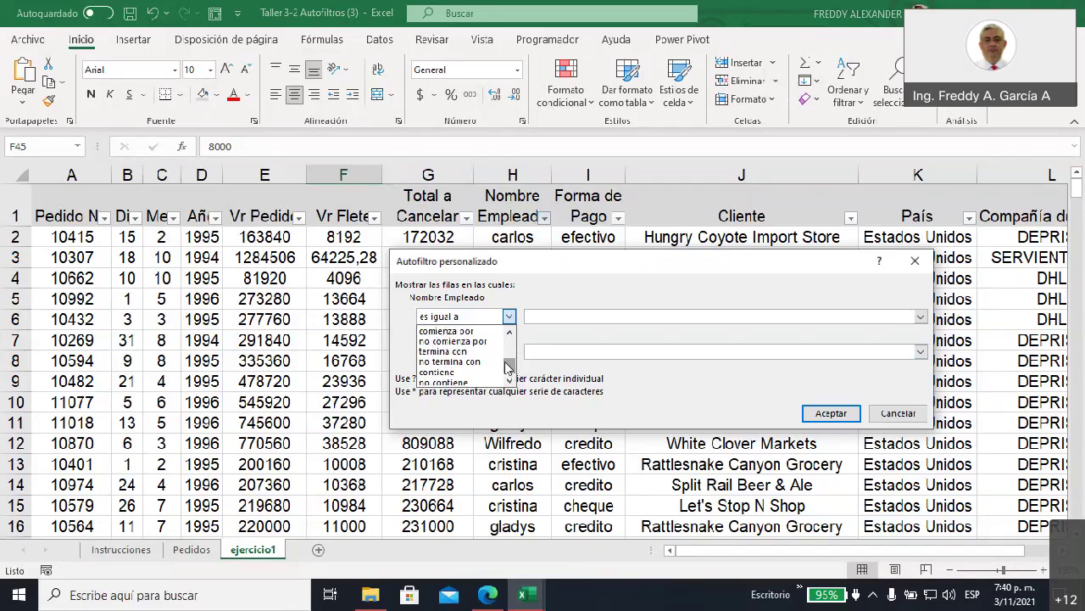
pyautogui.click(447, 330)
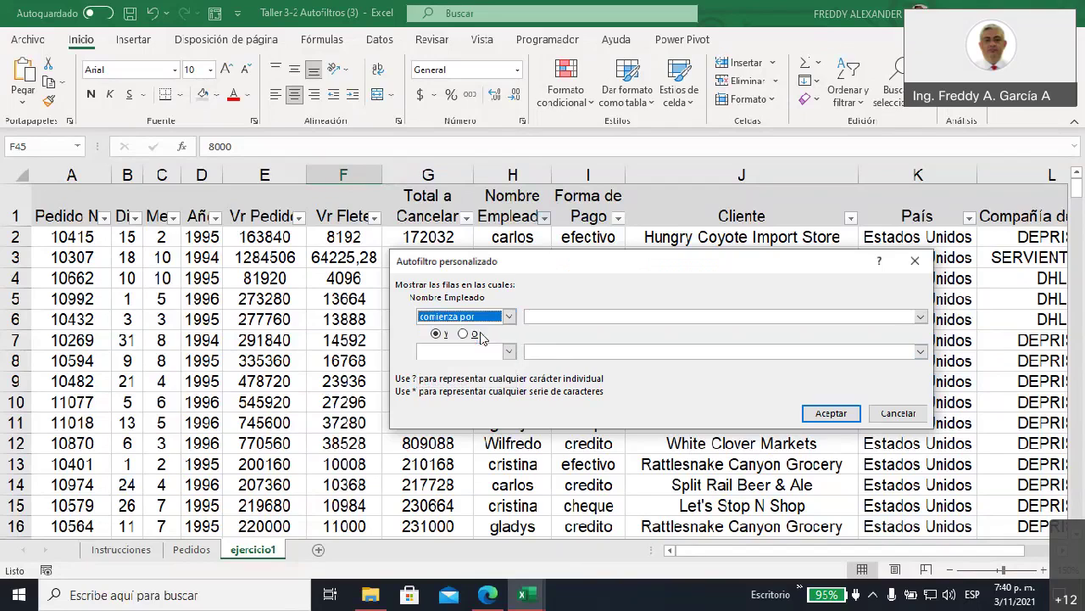
pyautogui.click(545, 318)
pyautogui.write('C')
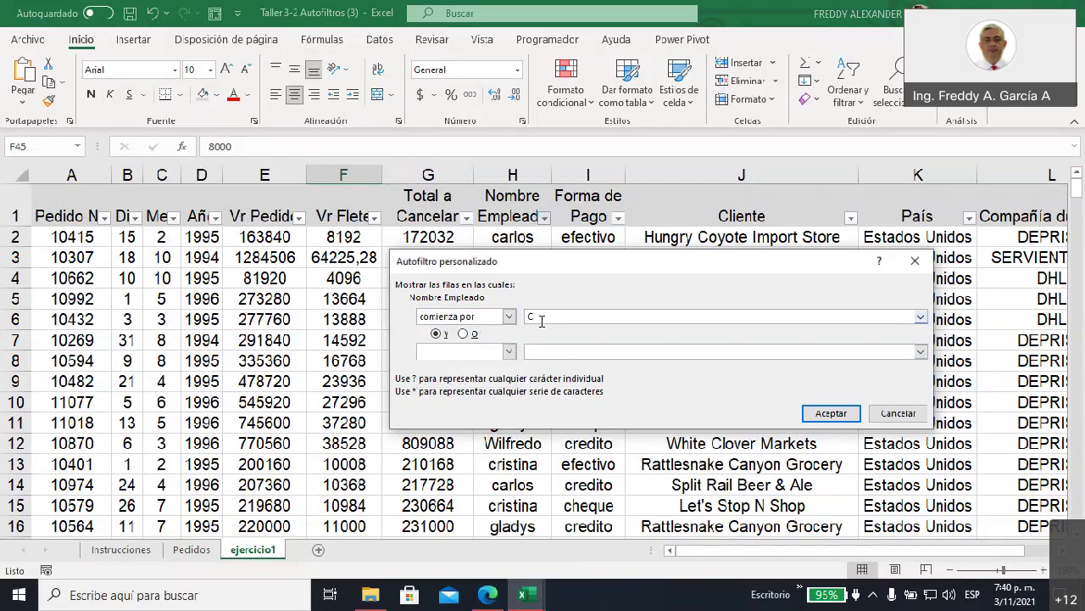
pyautogui.click(827, 414)
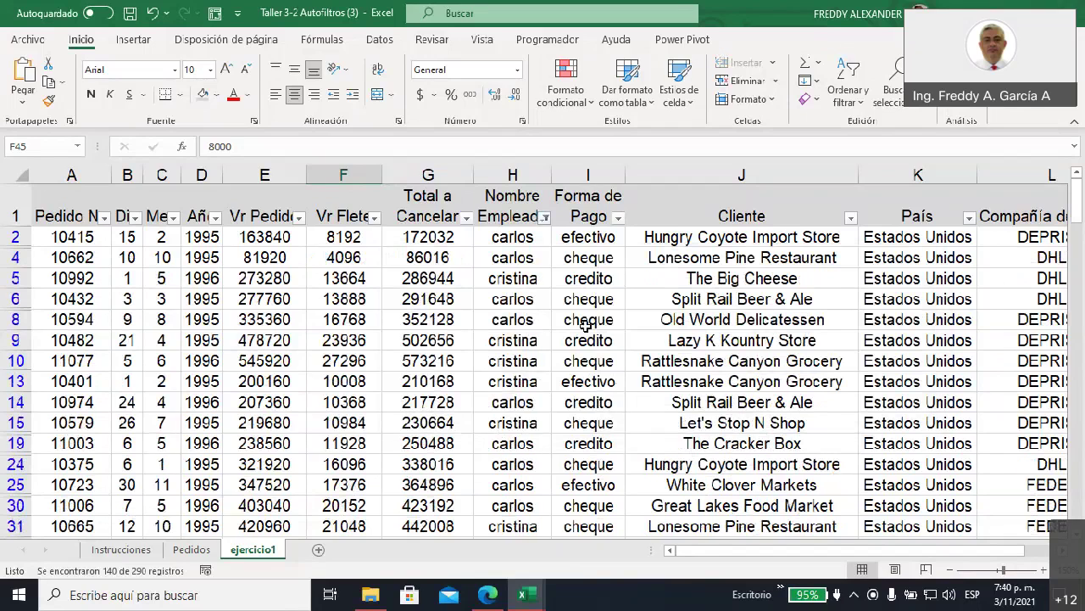
# - Select cell H5 and scroll through the filtered carlos and cristina rows and back up
pyautogui.click(507, 278)
pyautogui.scroll(-2, 509, 354)
pyautogui.scroll(-1, 509, 354)
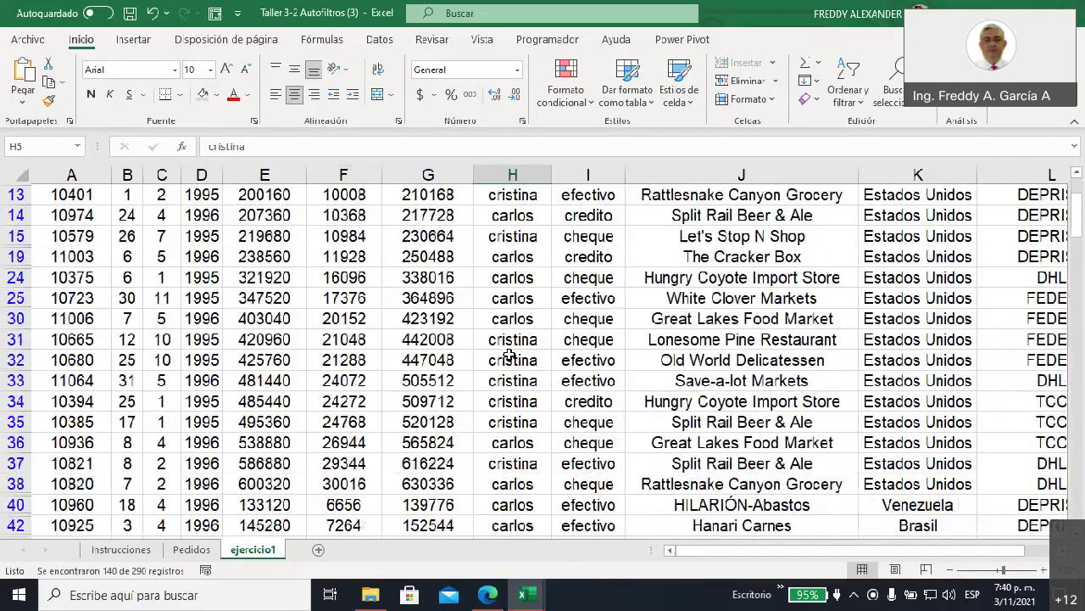
pyautogui.scroll(-2, 509, 354)
pyautogui.scroll(-4, 509, 354)
pyautogui.scroll(-3, 509, 355)
pyautogui.scroll(-1, 508, 354)
pyautogui.scroll(-3, 509, 355)
pyautogui.scroll(-3, 508, 355)
pyautogui.scroll(-2, 508, 355)
pyautogui.scroll(-2, 509, 354)
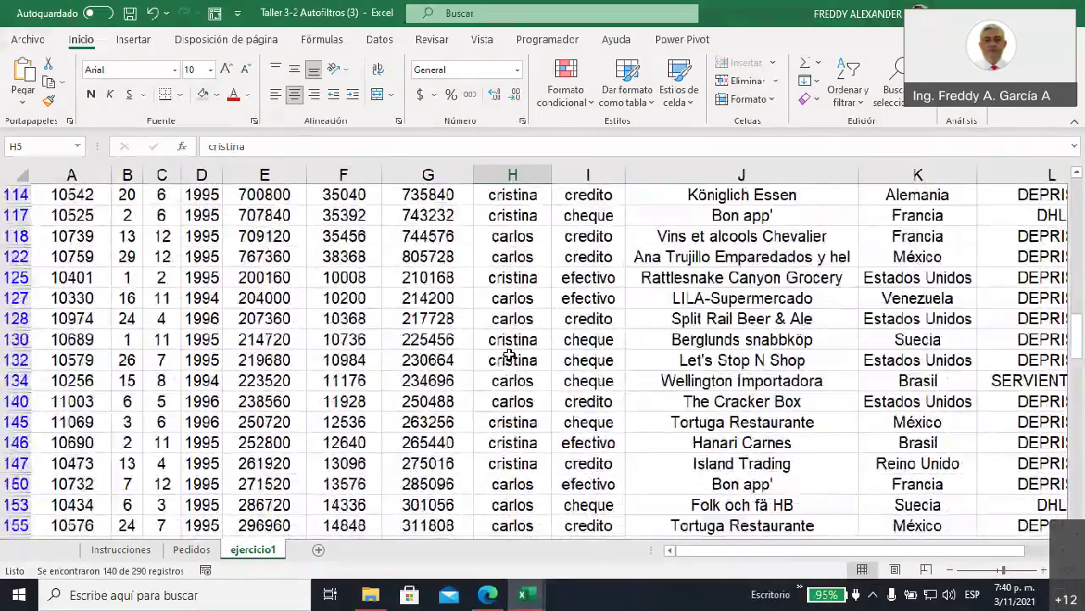
pyautogui.scroll(-1, 509, 355)
pyautogui.scroll(-3, 509, 354)
pyautogui.scroll(-2, 508, 355)
pyautogui.scroll(-1, 507, 351)
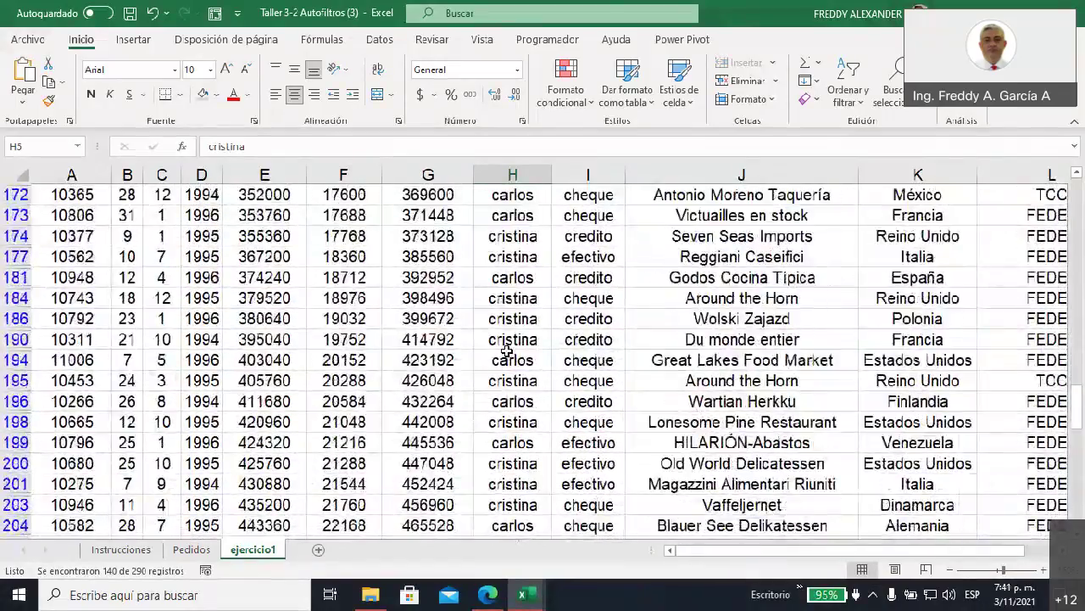
pyautogui.scroll(-2, 507, 350)
pyautogui.scroll(-2, 506, 351)
pyautogui.scroll(-2, 507, 350)
pyautogui.scroll(-1, 507, 350)
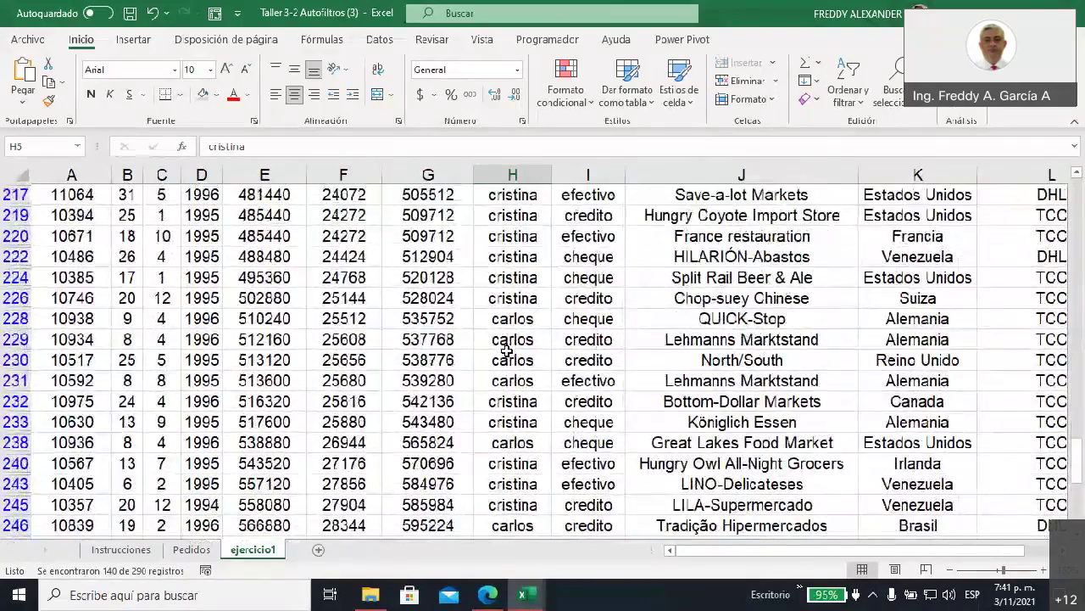
pyautogui.scroll(-2, 506, 350)
pyautogui.scroll(-3, 507, 350)
pyautogui.scroll(-3, 506, 350)
pyautogui.scroll(-3, 506, 350)
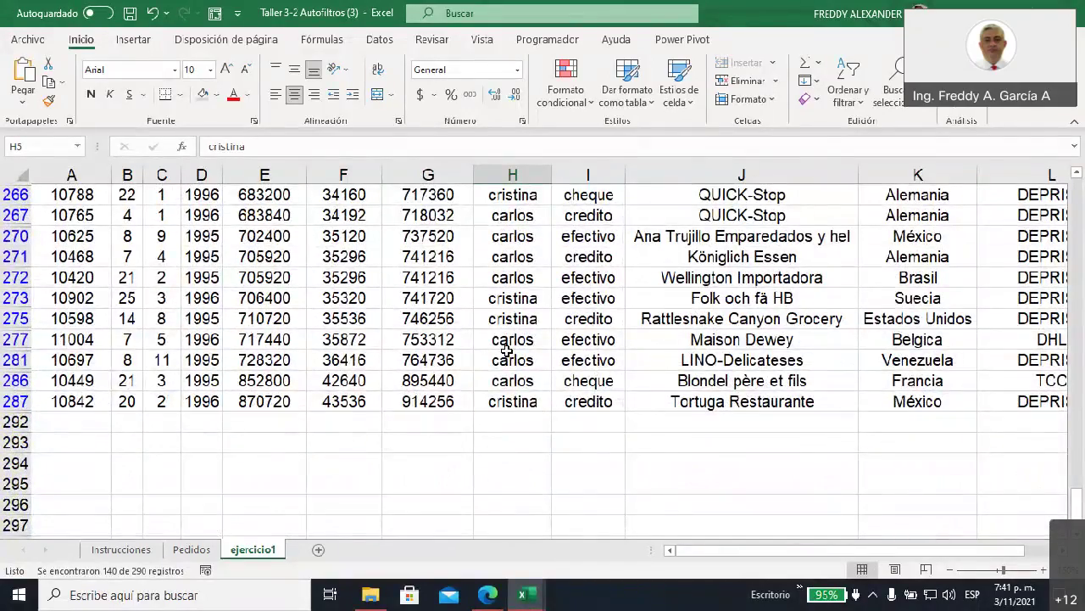
pyautogui.scroll(1, 506, 350)
pyautogui.scroll(3, 506, 350)
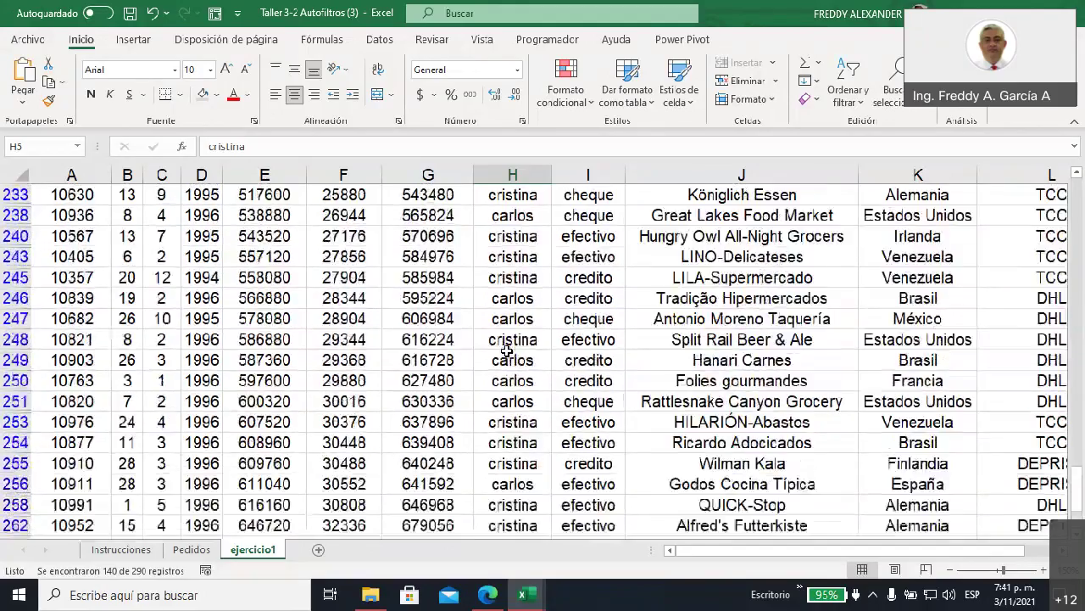
pyautogui.scroll(3, 506, 350)
pyautogui.scroll(5, 506, 350)
pyautogui.scroll(5, 506, 350)
pyautogui.scroll(4, 506, 350)
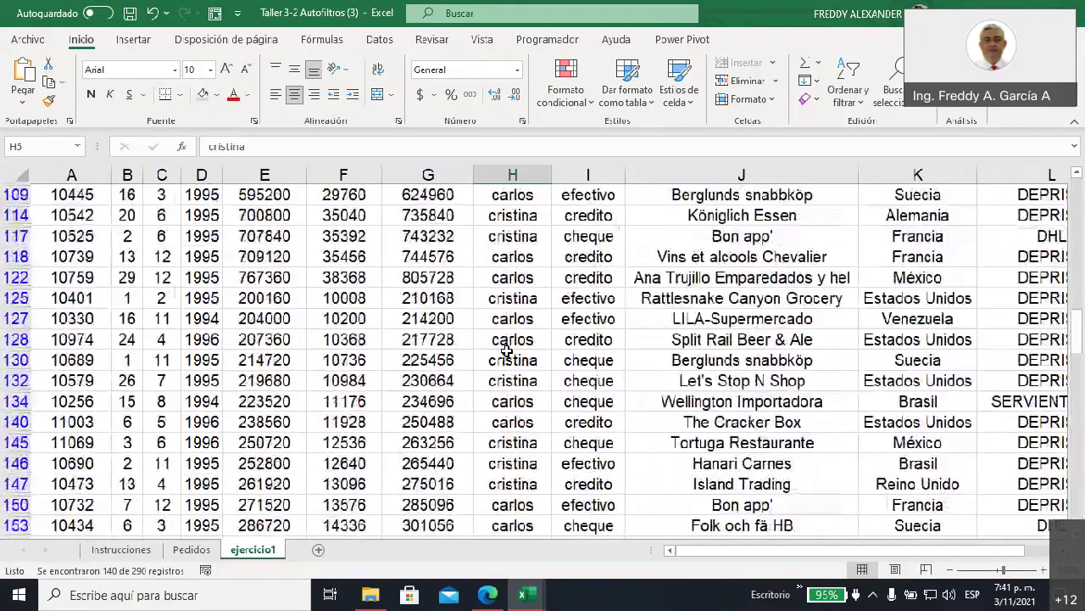
pyautogui.scroll(5, 506, 350)
pyautogui.scroll(5, 507, 350)
pyautogui.scroll(5, 506, 350)
pyautogui.scroll(2, 507, 350)
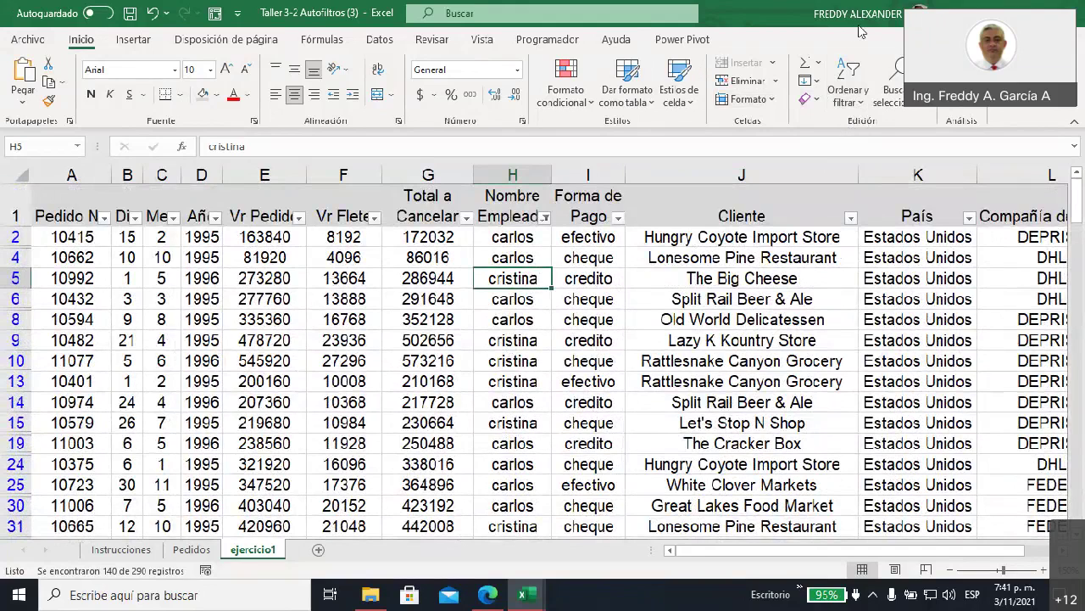
# - Draw red annotation arrows toward the sort and filter tools and switch to the Datos tab
pyautogui.click(820, 101)
pyautogui.moveTo(697, 256)
pyautogui.mouseDown()
pyautogui.moveTo(866, 140)
pyautogui.moveTo(856, 123)
pyautogui.mouseUp()
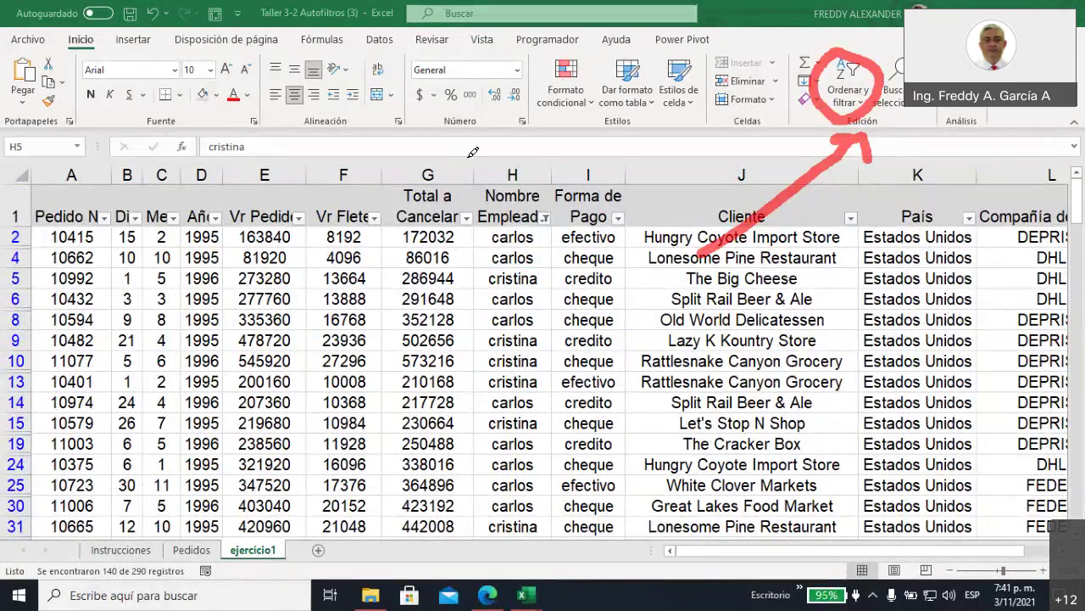
pyautogui.moveTo(415, 226); pyautogui.dragTo(383, 52)
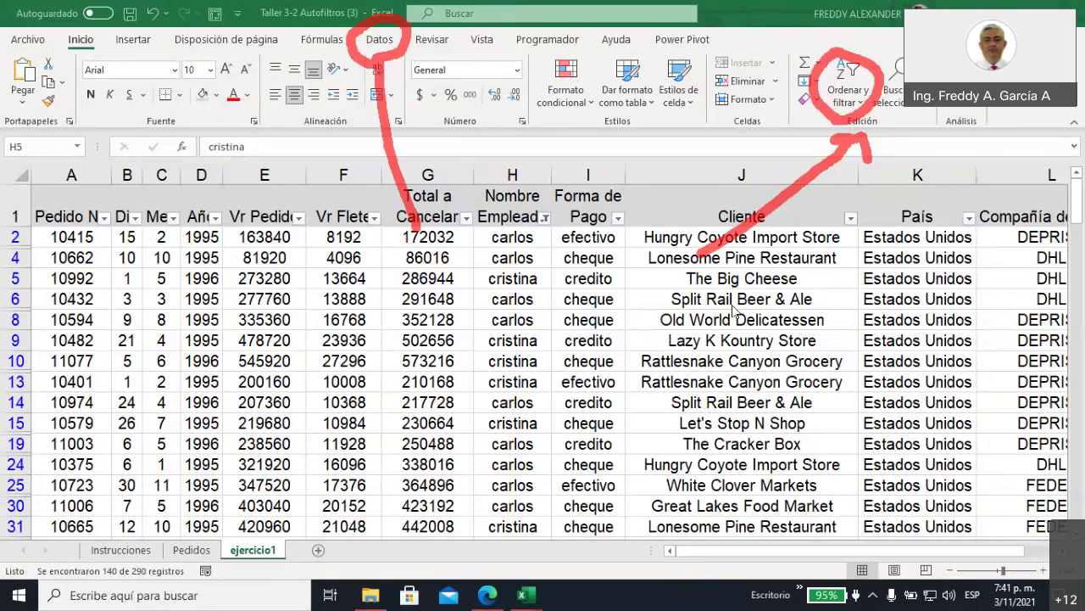
pyautogui.click(379, 40)
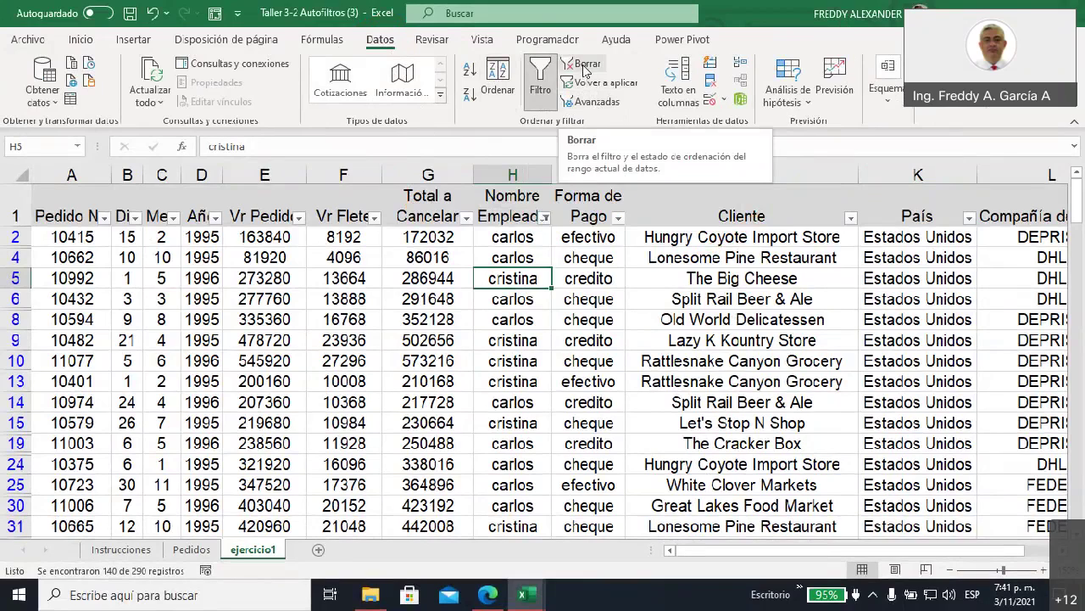
# - Select the Nombre Empleado column, mark the Ordenar y filtrar group in red, then clear the annotations
pyautogui.click(512, 175)
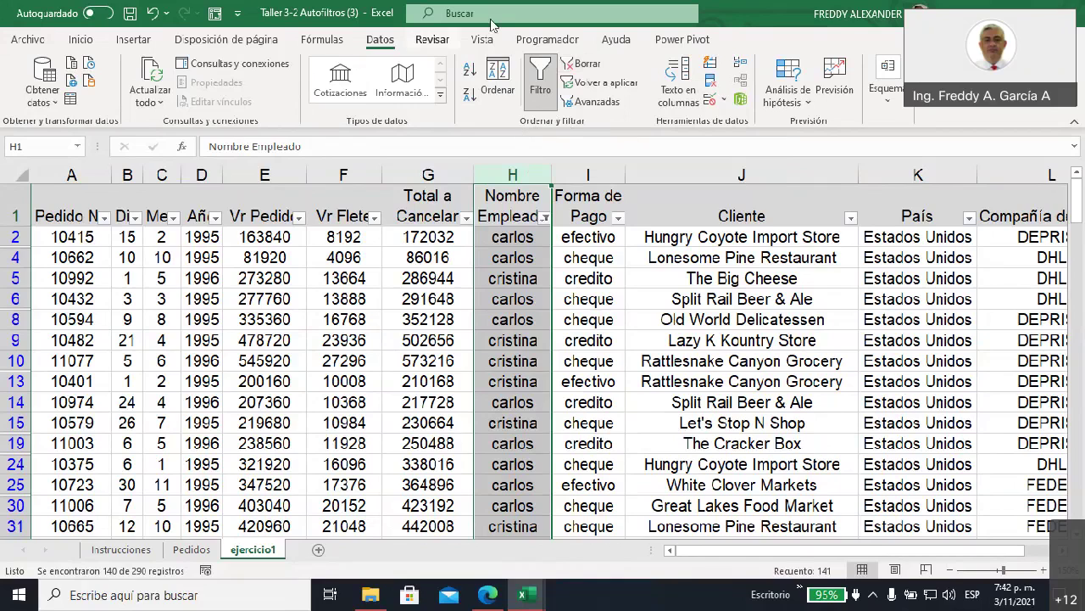
pyautogui.click(665, 93)
pyautogui.moveTo(307, 174)
pyautogui.mouseDown()
pyautogui.moveTo(419, 27)
pyautogui.moveTo(343, 49)
pyautogui.mouseUp()
pyautogui.moveTo(451, 183)
pyautogui.mouseDown()
pyautogui.moveTo(503, 123)
pyautogui.moveTo(607, 106)
pyautogui.moveTo(519, 97)
pyautogui.moveTo(496, 120)
pyautogui.mouseUp()
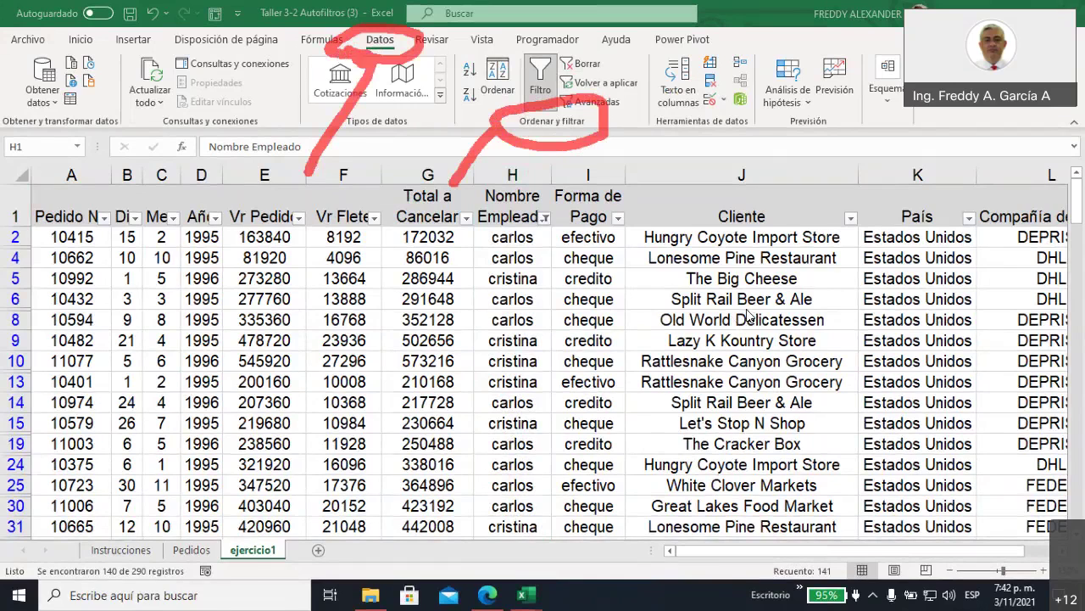
pyautogui.press('Escape')
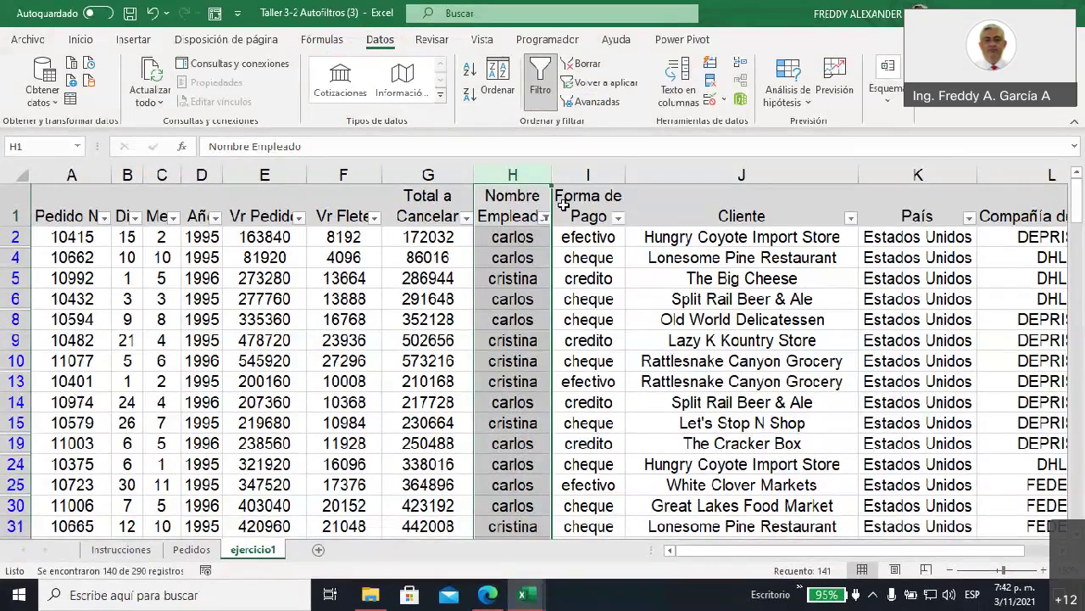
# - Remove the begins-with-C filter with Borrar and select the Nombre Empleado column
pyautogui.click(586, 64)
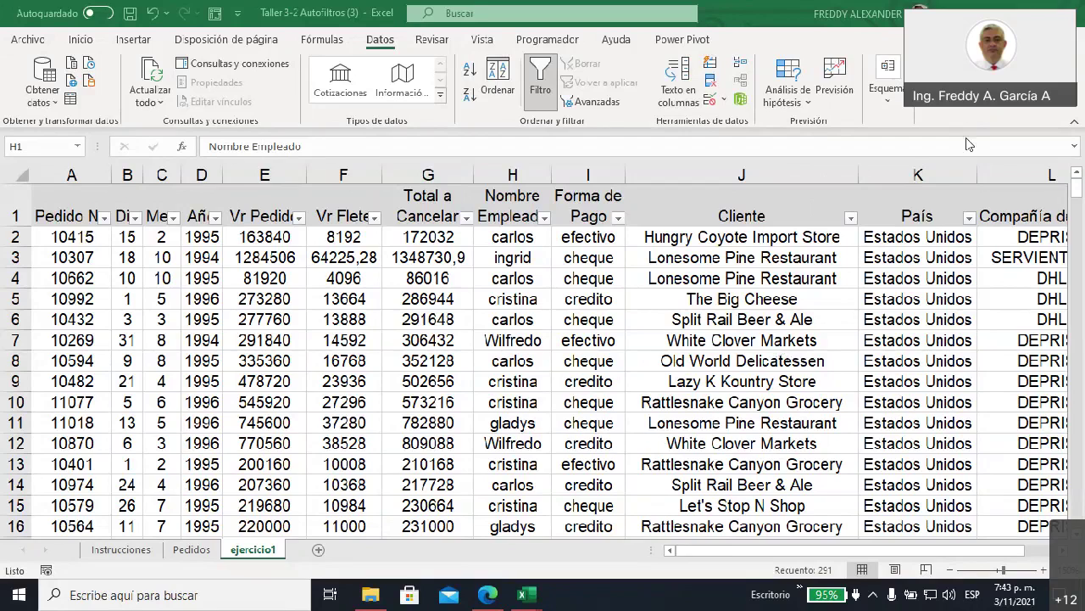
pyautogui.hotkey('ctrl', 'space')
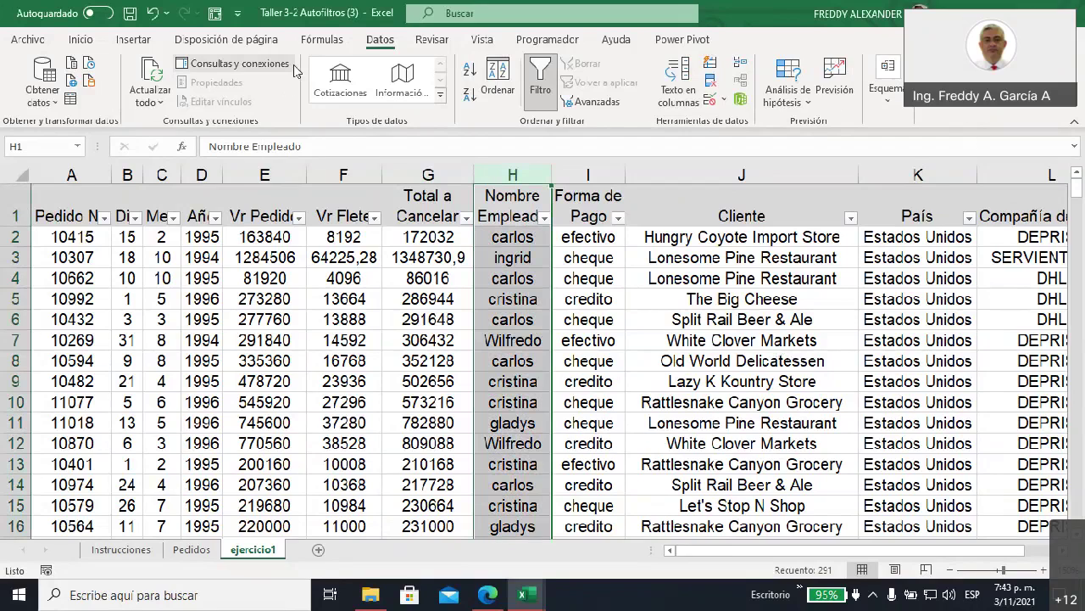
pyautogui.click(121, 548)
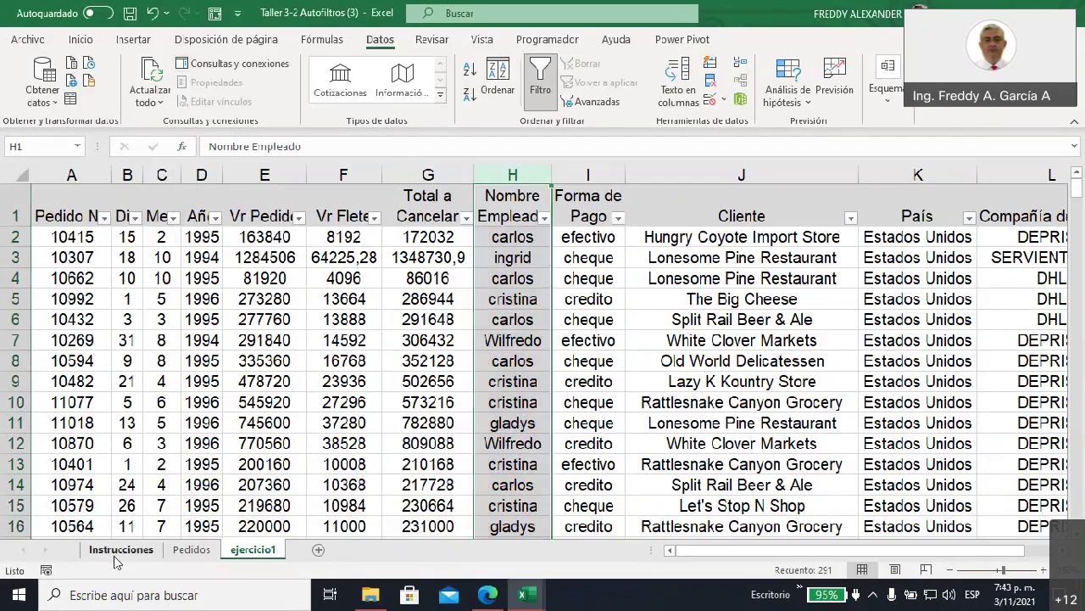
pyautogui.scroll(-3, 262, 427)
pyautogui.scroll(-3, 261, 427)
pyautogui.scroll(-2, 262, 426)
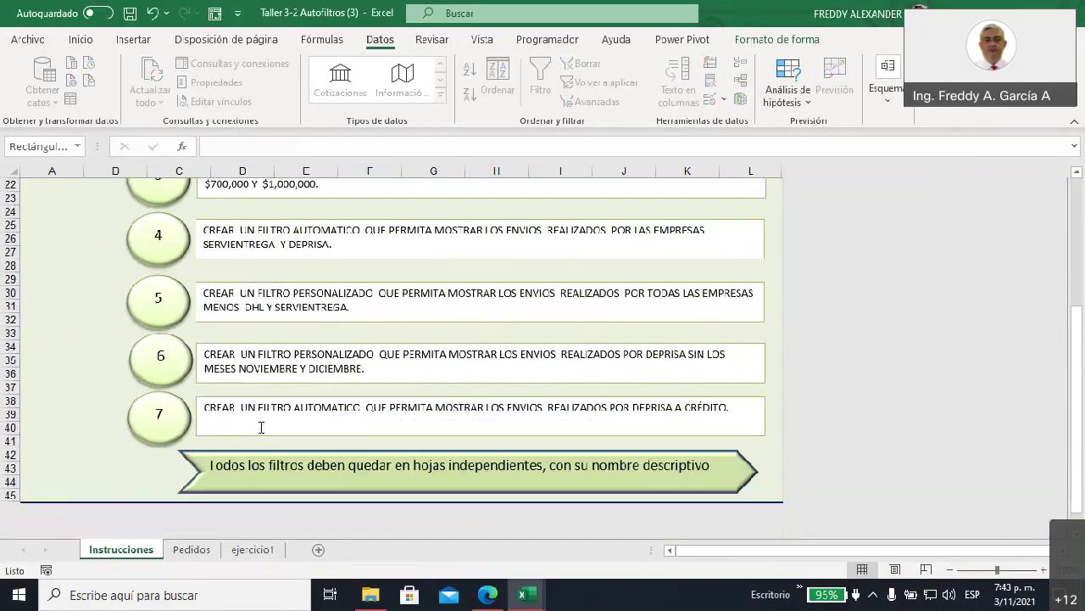
pyautogui.scroll(1, 260, 430)
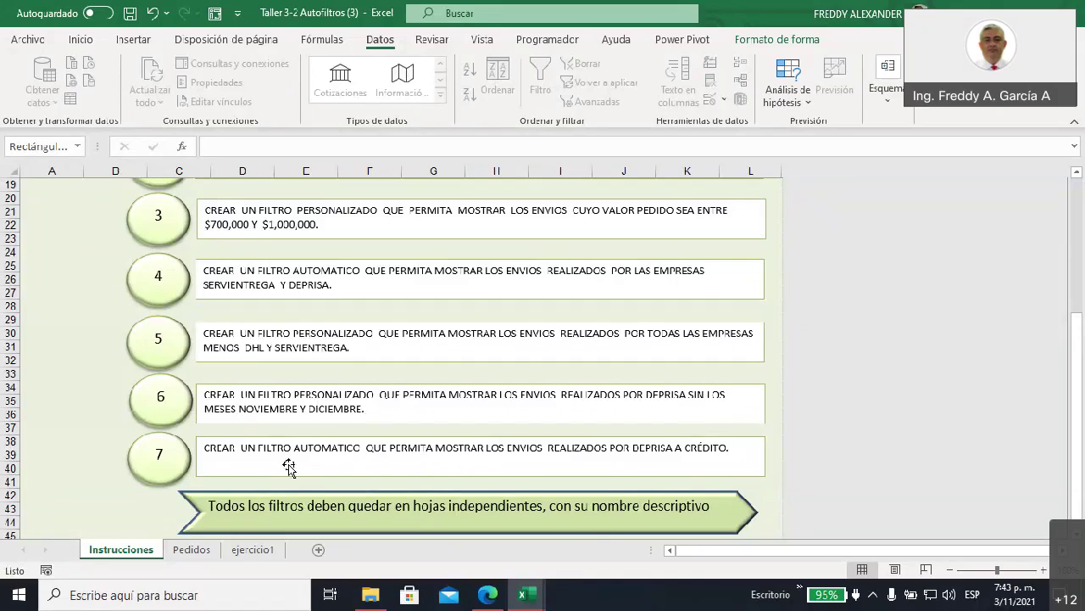
pyautogui.click(358, 222)
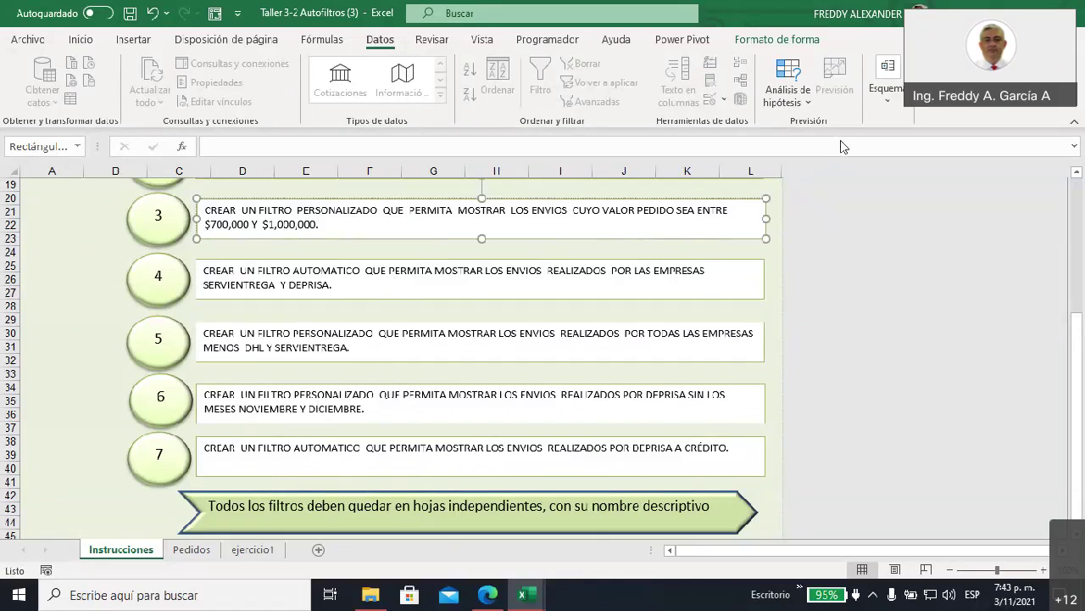
pyautogui.press('Escape')
pyautogui.press('Escape')
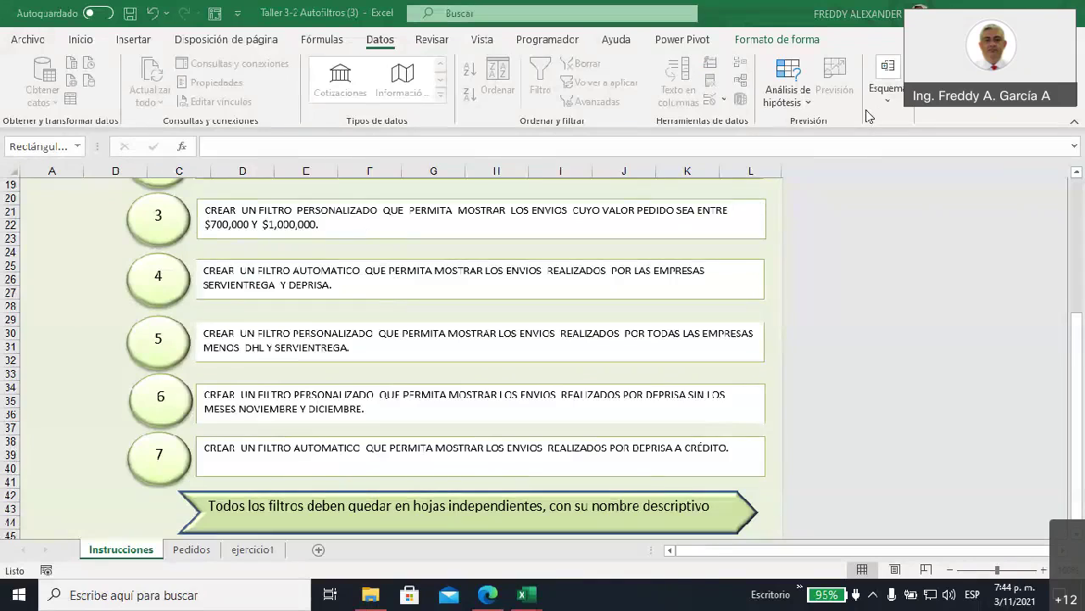
pyautogui.click(253, 551)
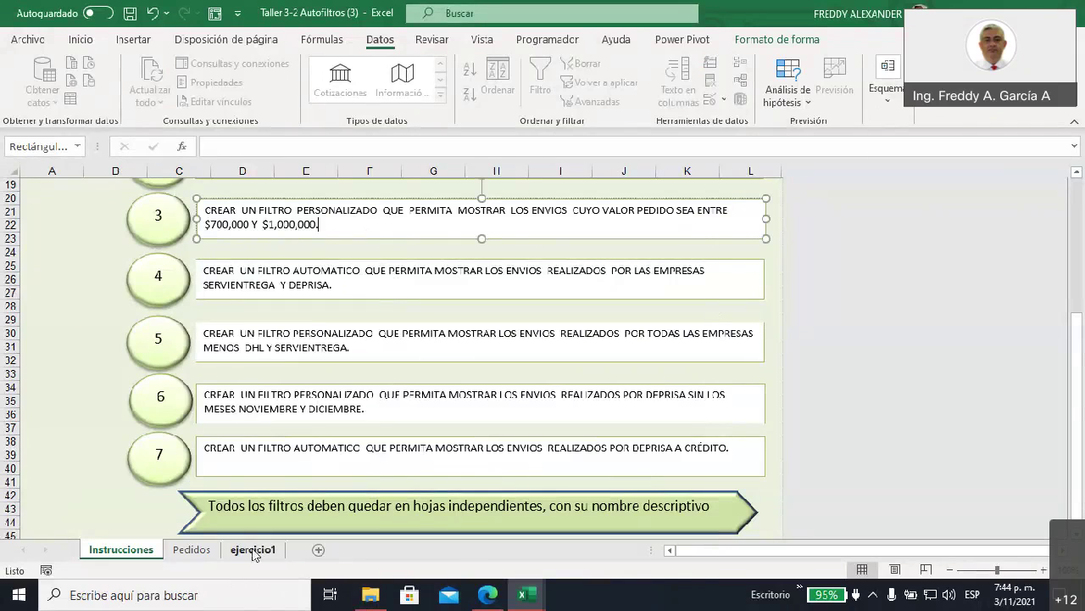
# - On ejercicio1, apply an Entre number filter to Vr Pedido from 700000 to 1000000
pyautogui.click(252, 551)
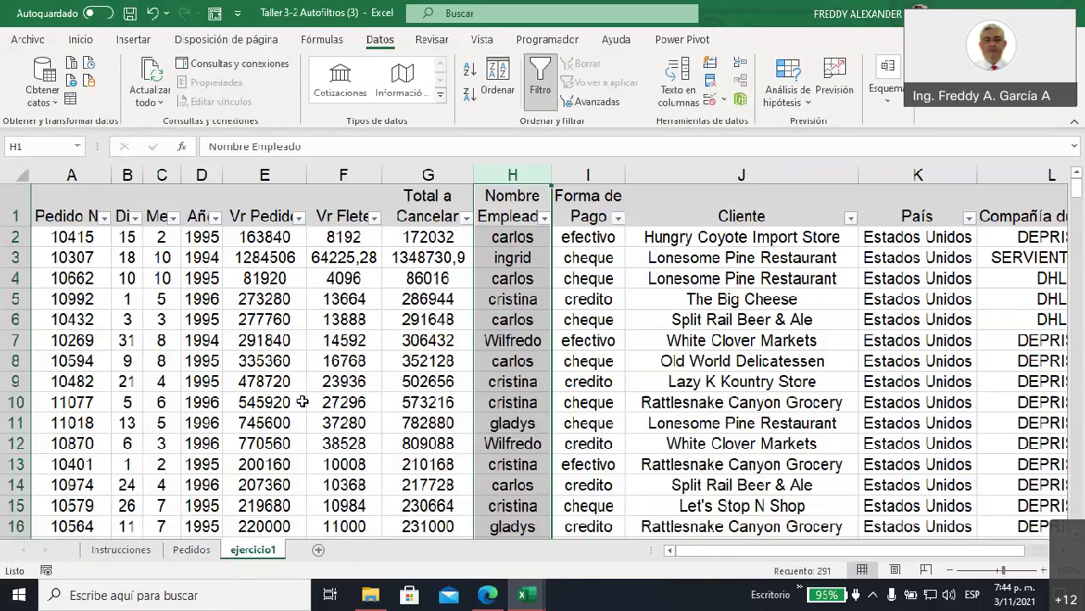
pyautogui.click(270, 199)
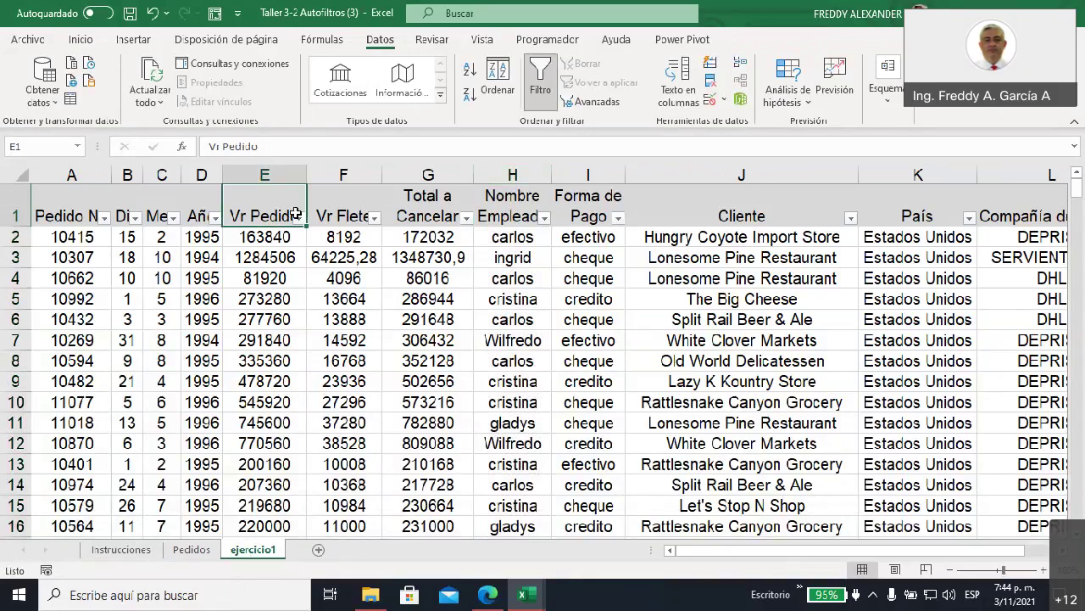
pyautogui.click(300, 218)
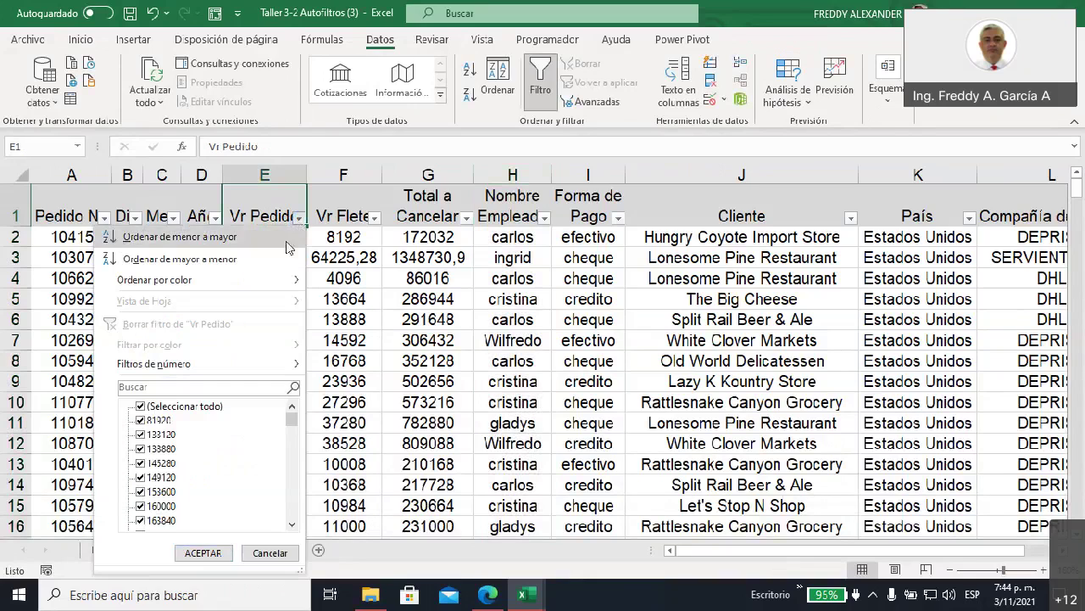
pyautogui.moveTo(155, 364)
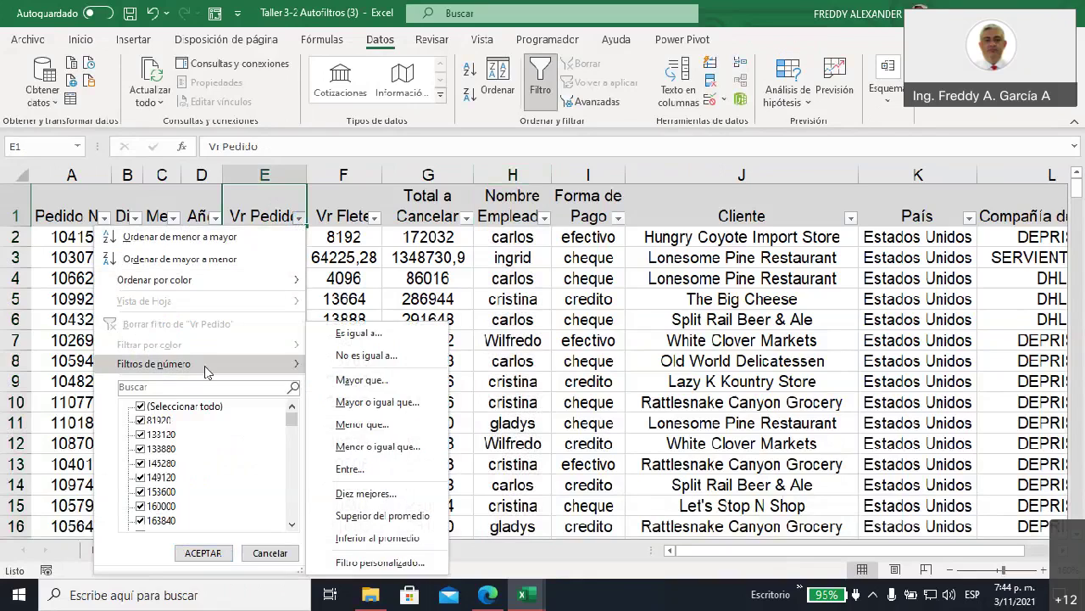
pyautogui.click(367, 469)
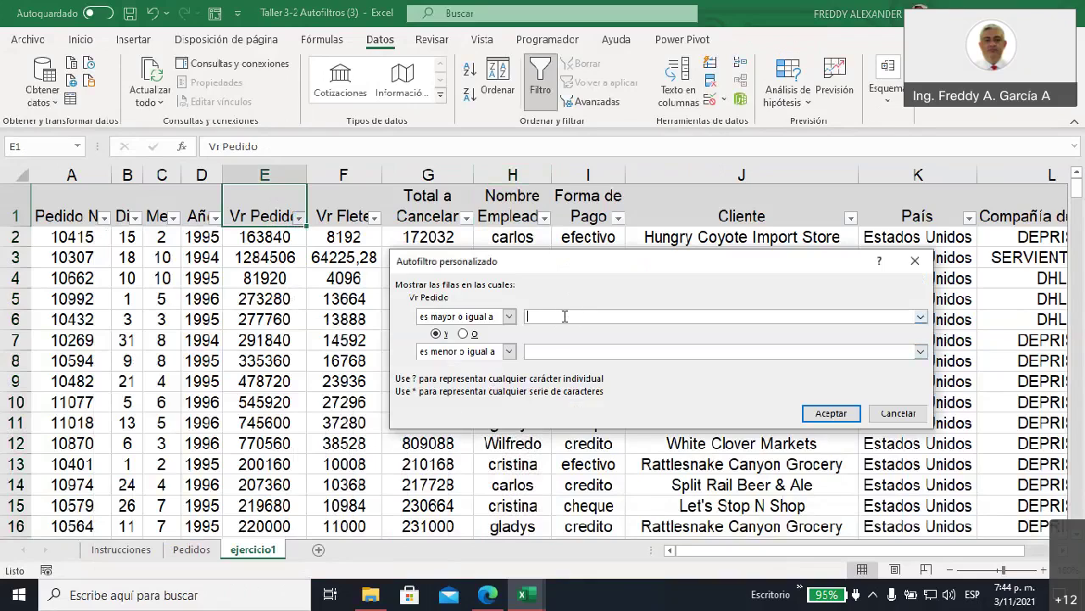
pyautogui.write('700000')
pyautogui.click(536, 349)
pyautogui.write('100000')
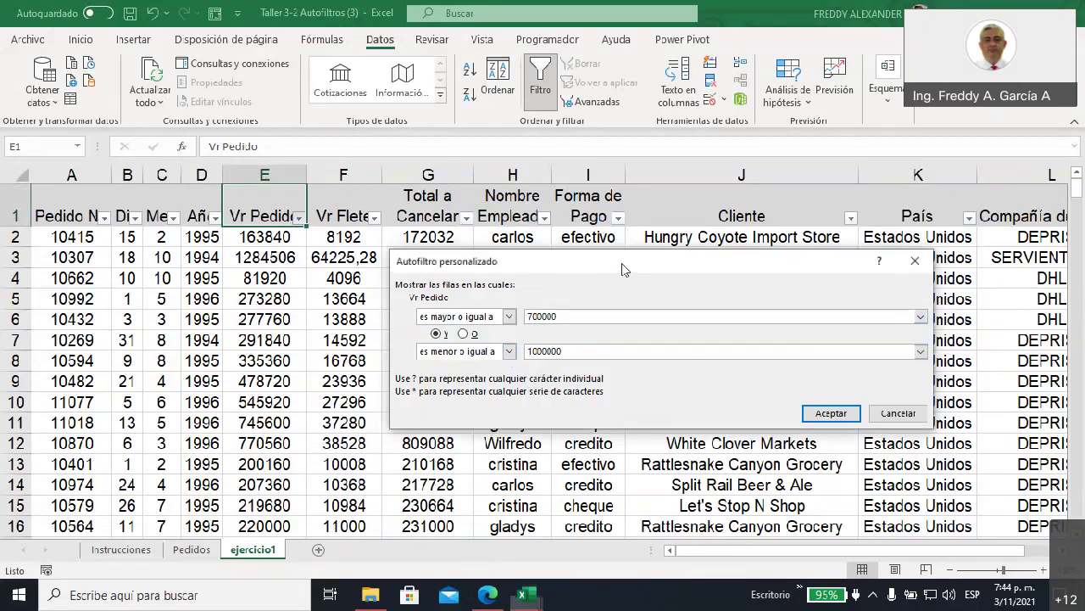
pyautogui.moveTo(621, 262); pyautogui.dragTo(558, 183)
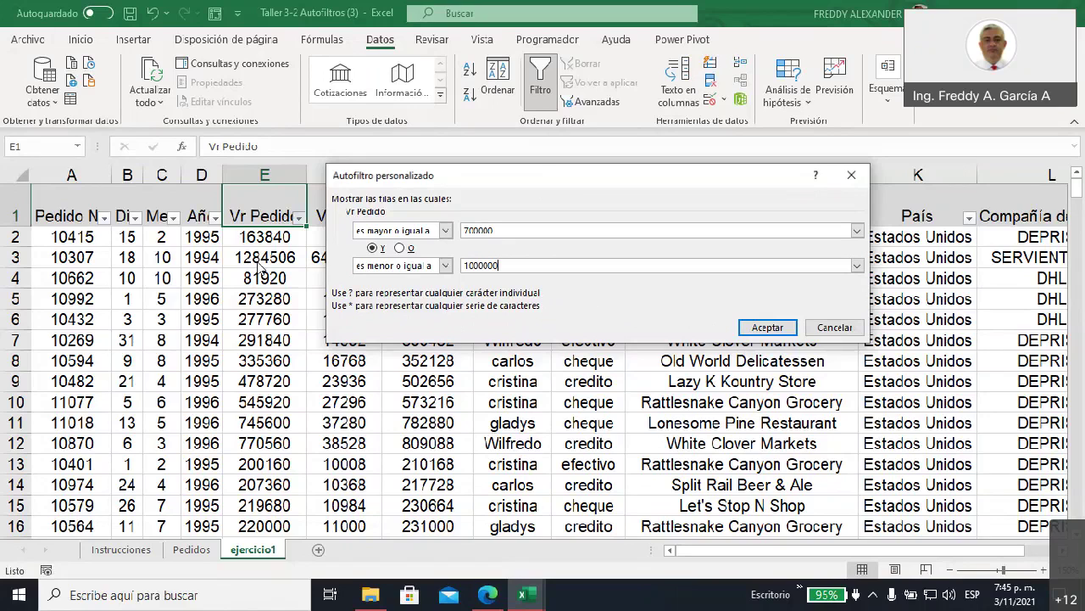
pyautogui.click(762, 329)
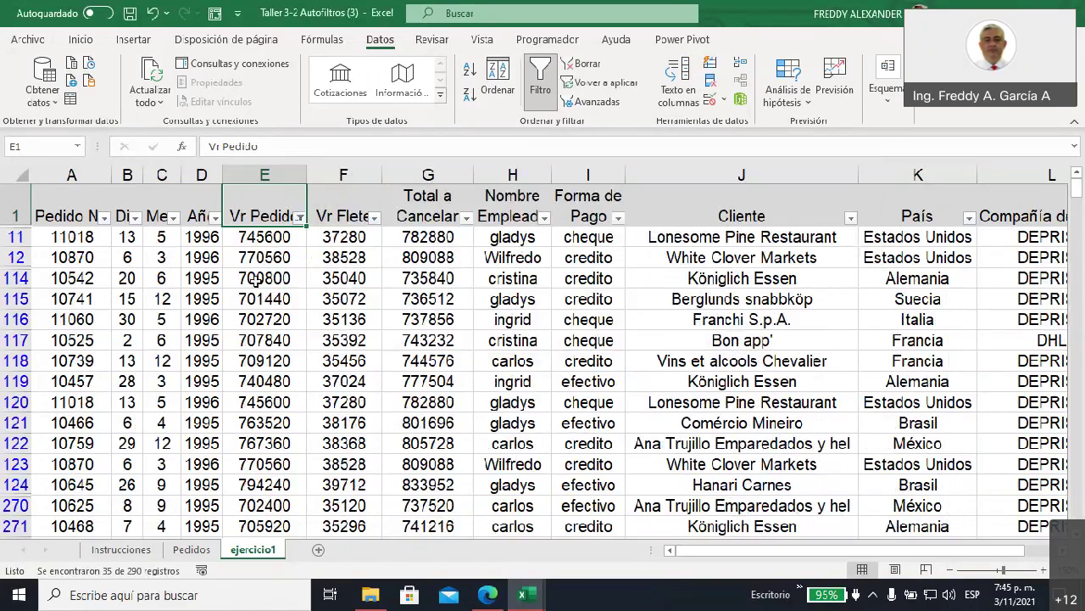
# - Select the filtered Vr Pedido values to read the status-bar totals, then go back to Instrucciones
pyautogui.moveTo(252, 237); pyautogui.dragTo(244, 552)
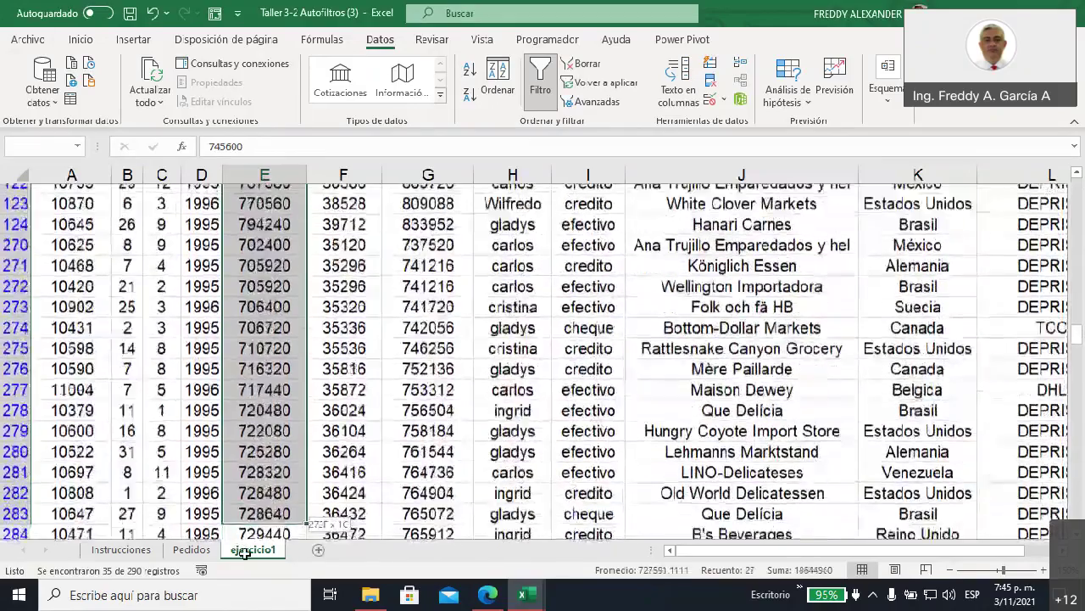
pyautogui.moveTo(244, 552)
pyautogui.mouseDown()
pyautogui.moveTo(249, 564)
pyautogui.moveTo(244, 518)
pyautogui.mouseUp()
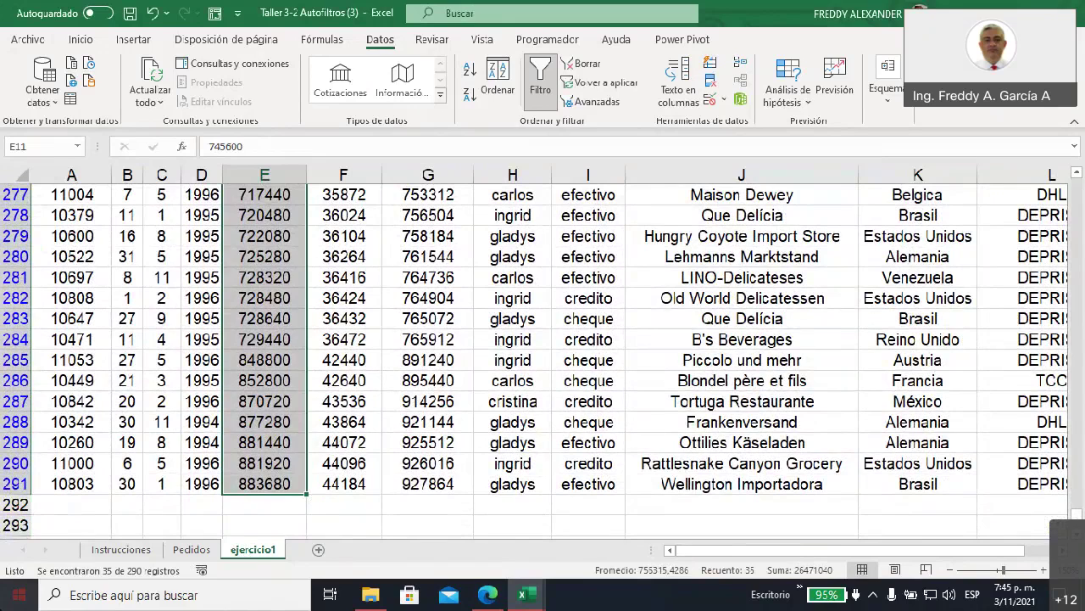
pyautogui.click(121, 549)
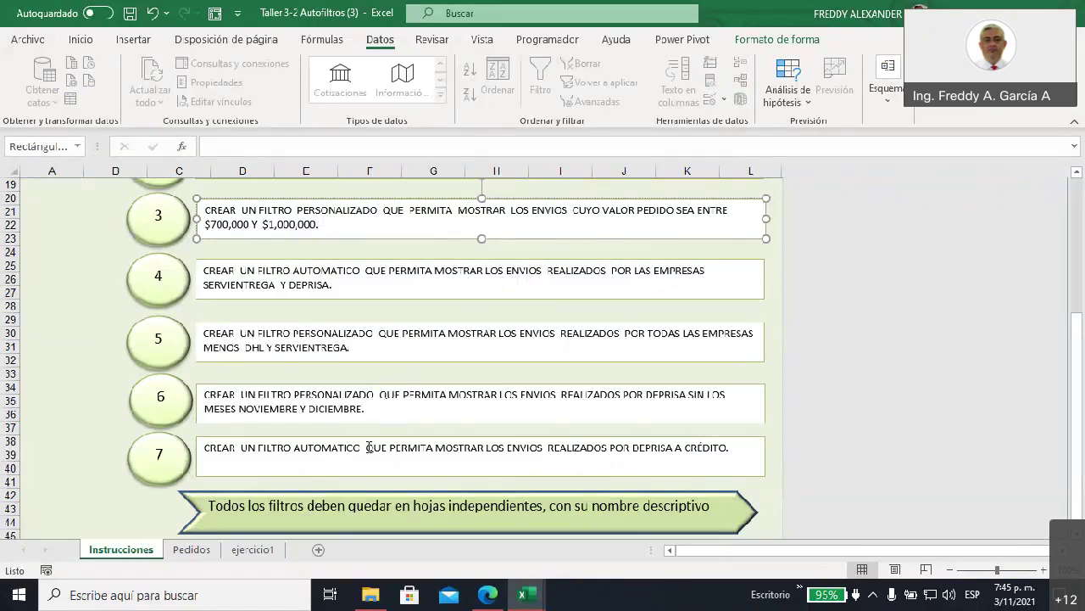
pyautogui.click(952, 265)
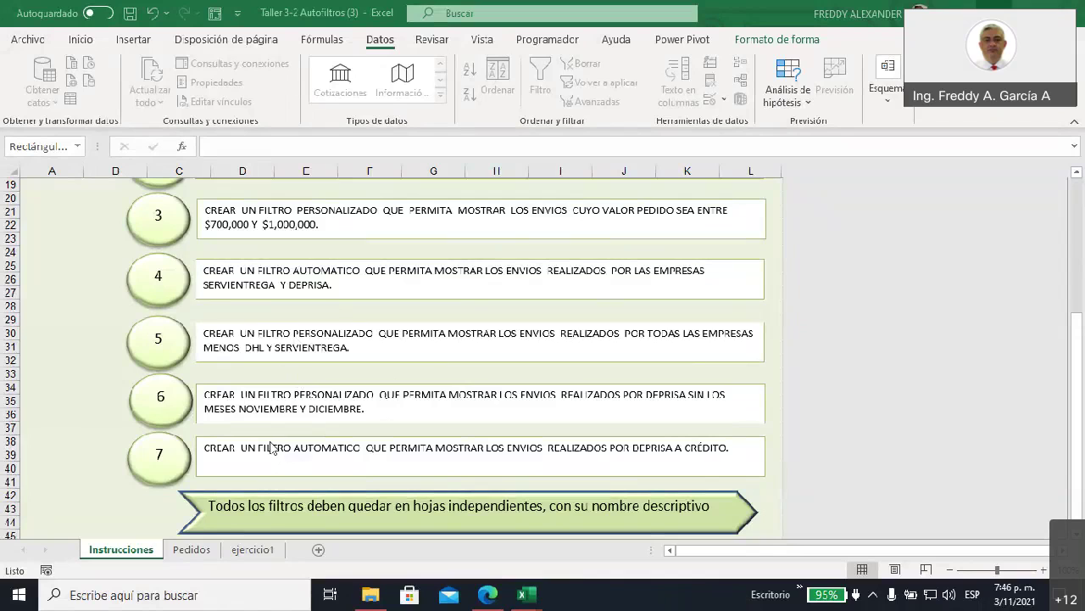
pyautogui.scroll(2, 285, 449)
pyautogui.scroll(1, 285, 449)
pyautogui.scroll(-1, 285, 449)
pyautogui.scroll(-1, 285, 450)
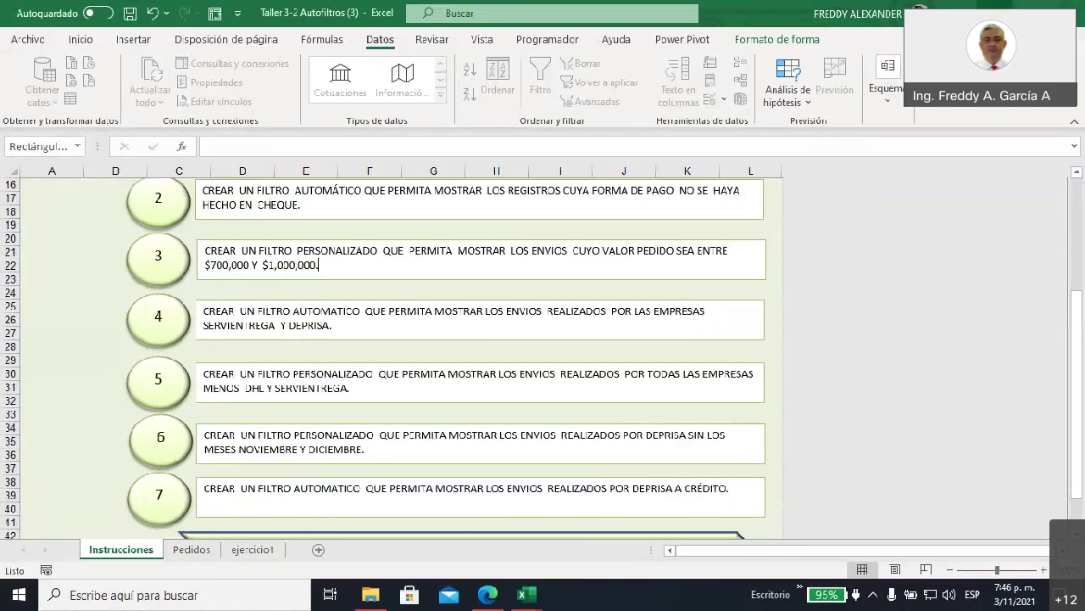
# - Switch to the Edge course page, open Unidad 4 from the sidebar, and restore the window size
pyautogui.click(487, 595)
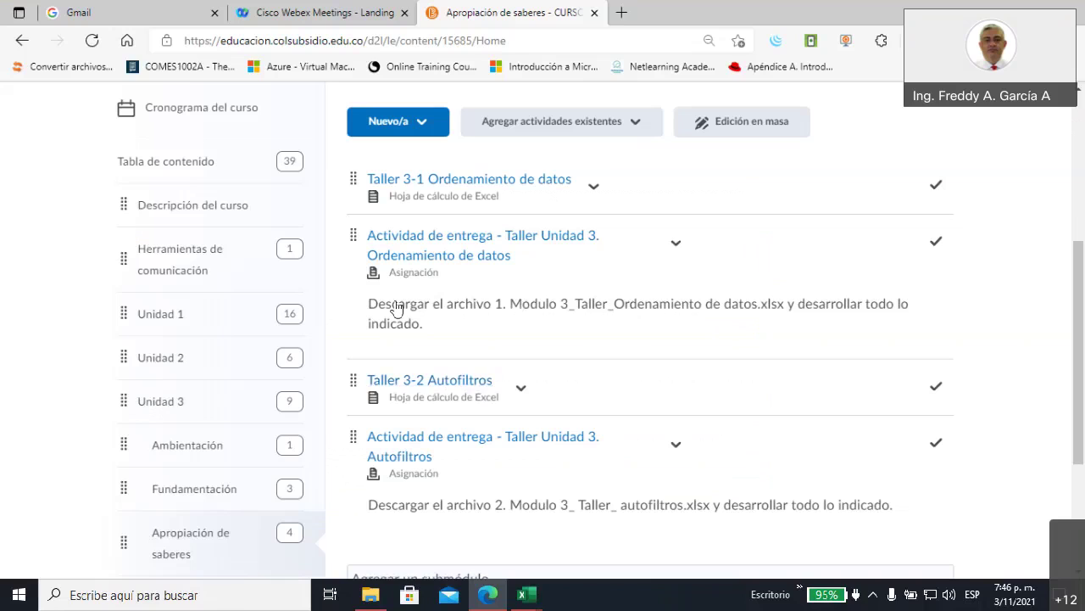
pyautogui.scroll(1, 433, 357)
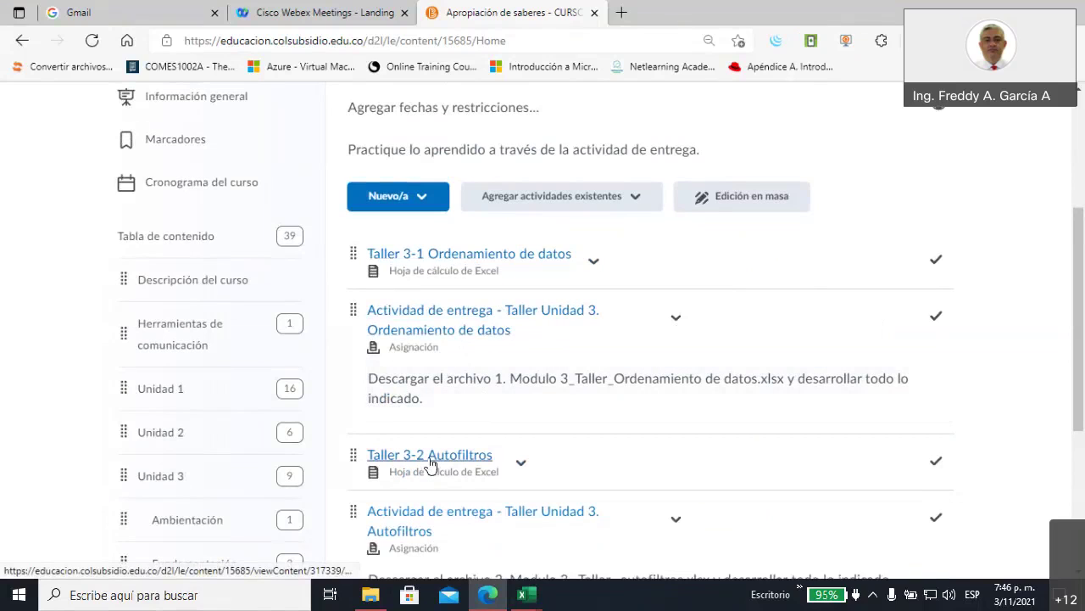
pyautogui.scroll(-3, 509, 458)
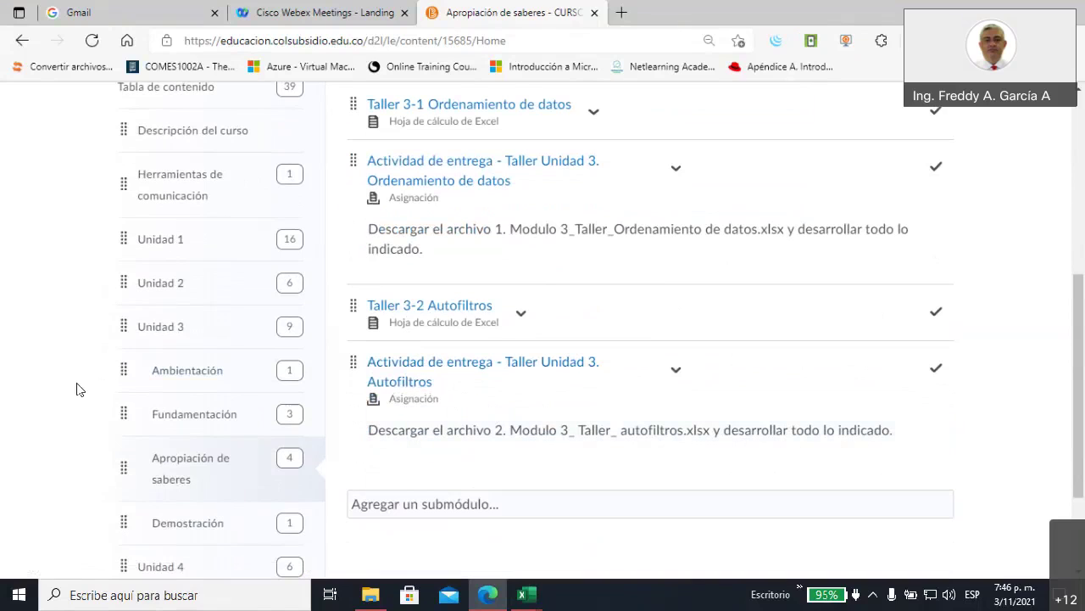
pyautogui.scroll(-2, 76, 389)
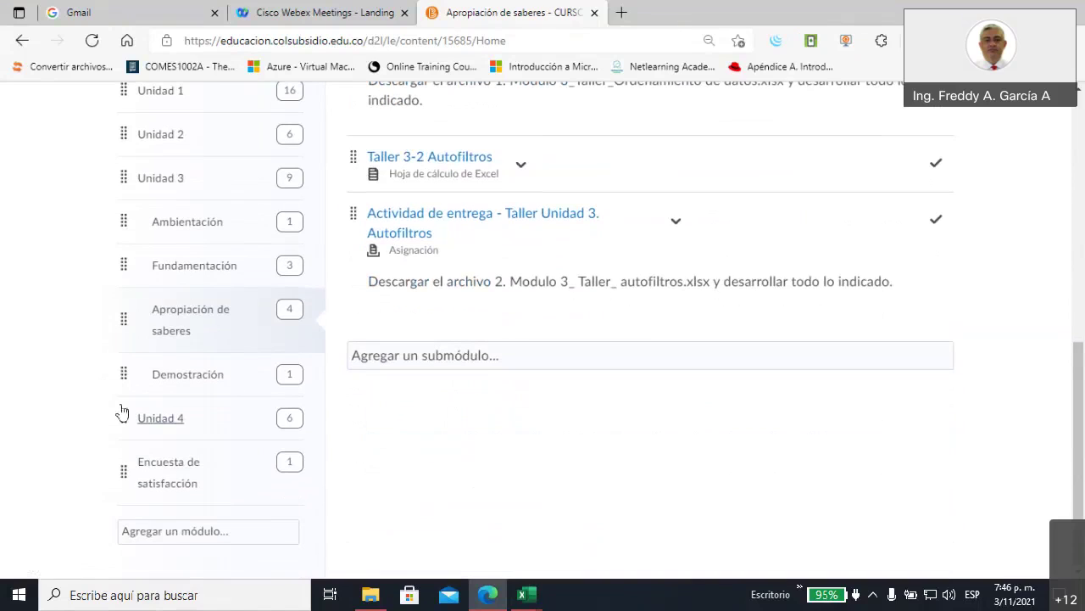
pyautogui.click(166, 420)
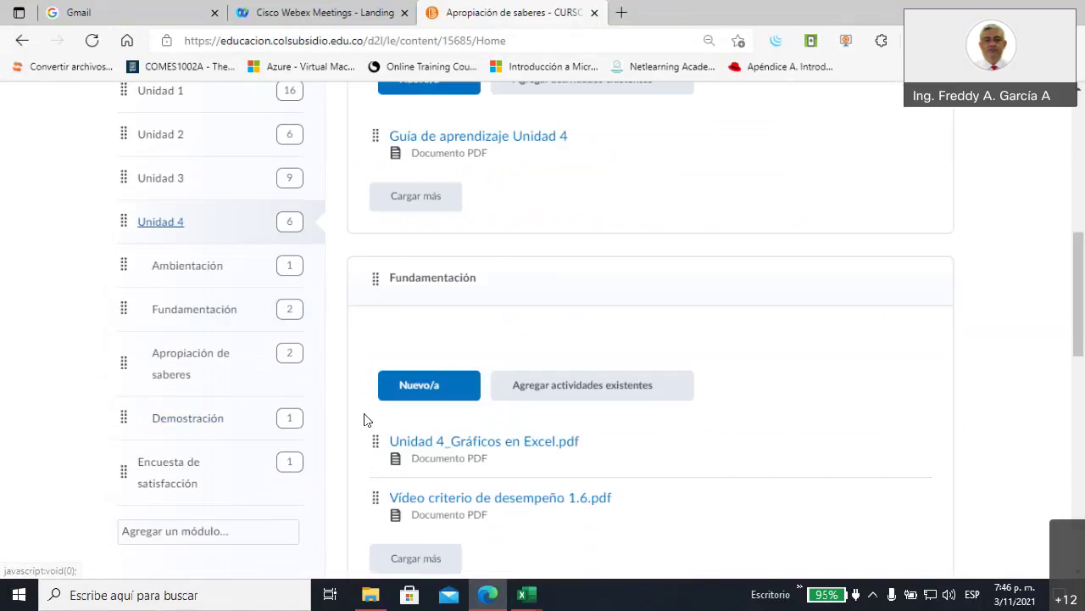
pyautogui.scroll(4, 490, 351)
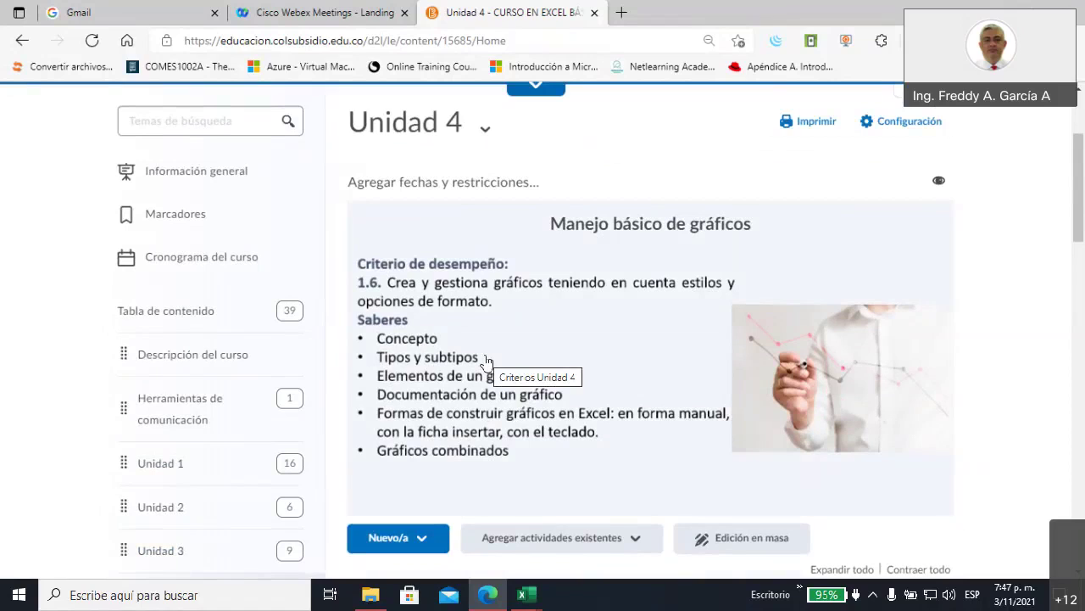
pyautogui.doubleClick(683, 17)
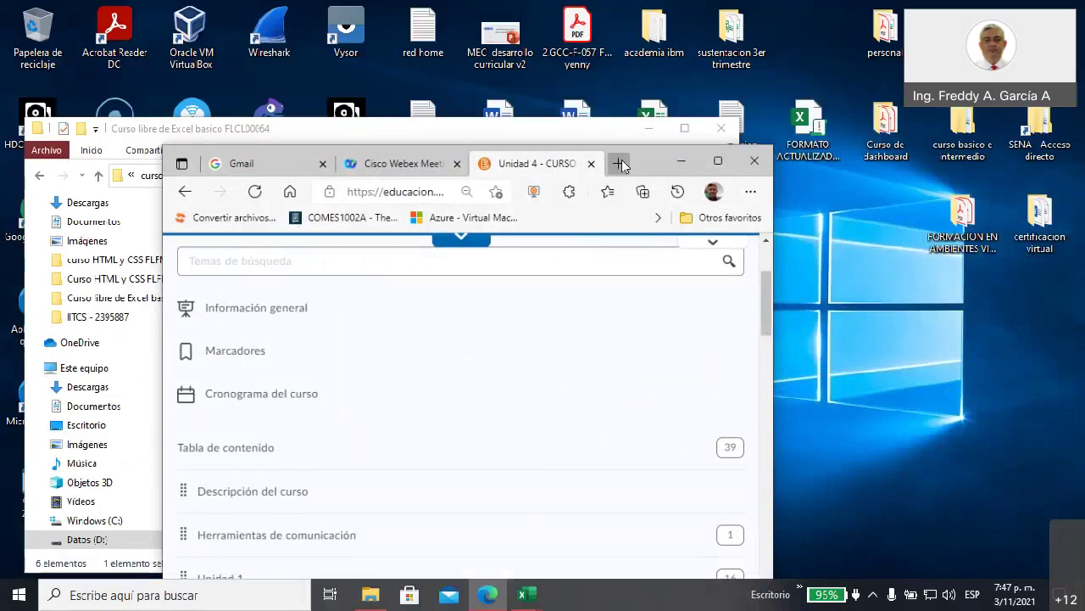
# - In a new maximized tab, search Google for 'tipos de graficos en excel', fixing the 'graficoos' typo
pyautogui.click(618, 163)
pyautogui.click(718, 162)
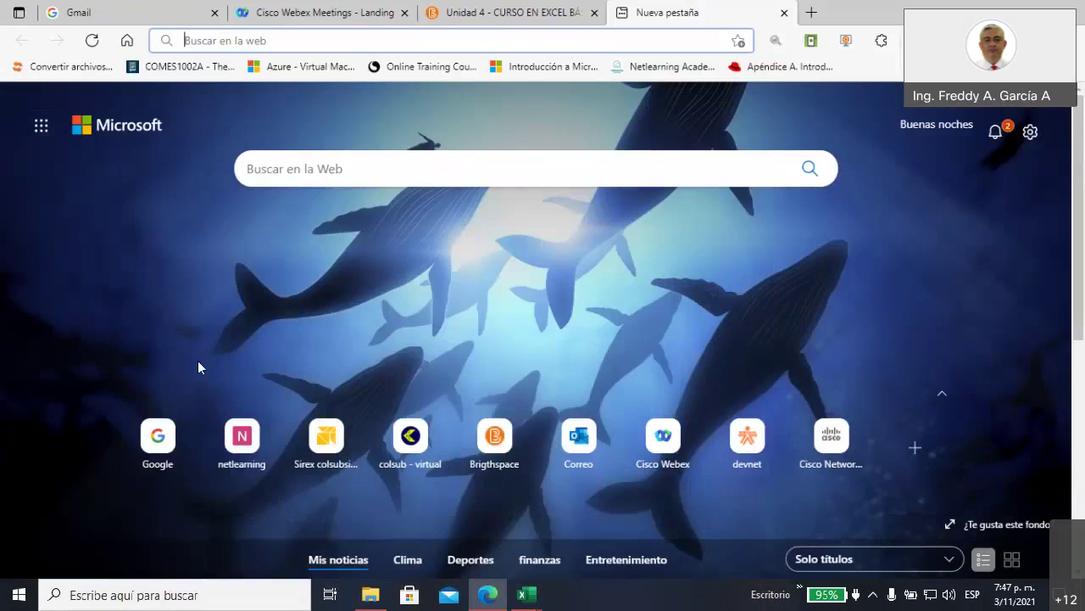
pyautogui.click(151, 429)
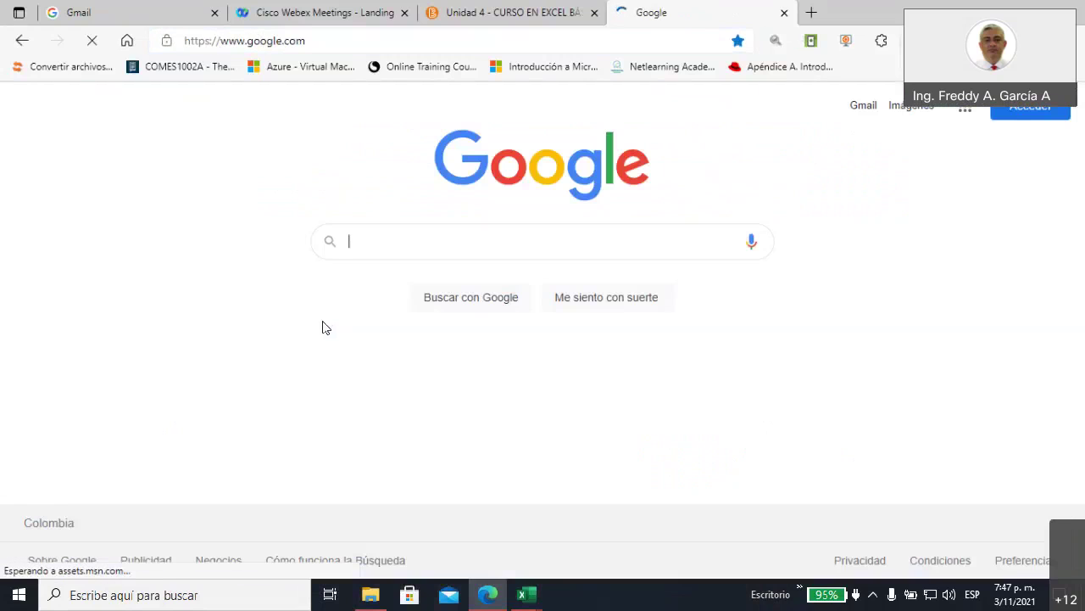
pyautogui.write('tipos de graficoos en excel')
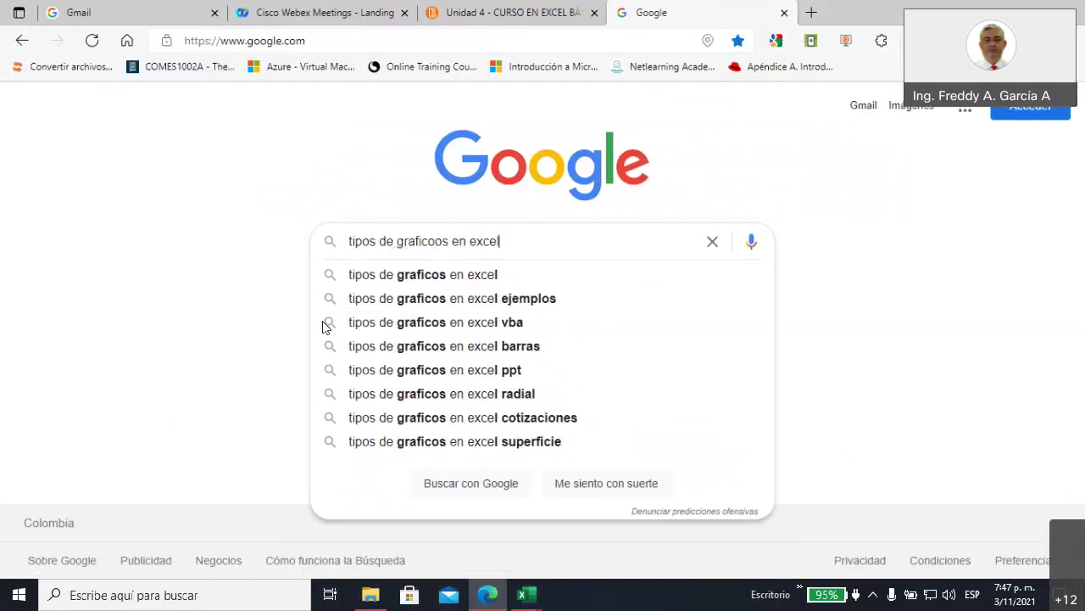
pyautogui.press('Left')
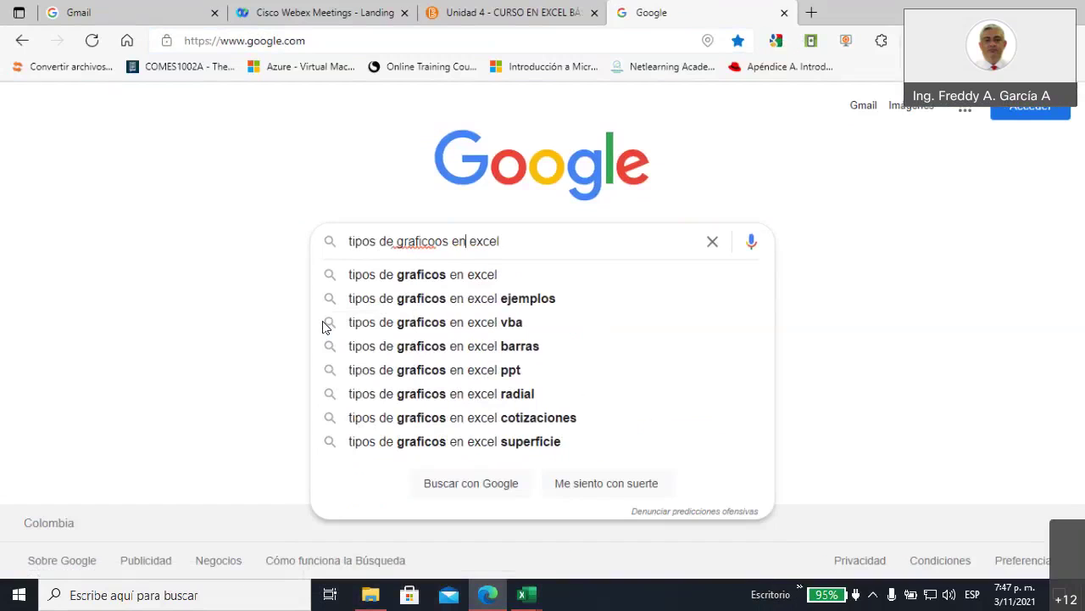
pyautogui.press('BackSpace')
pyautogui.press('Return')
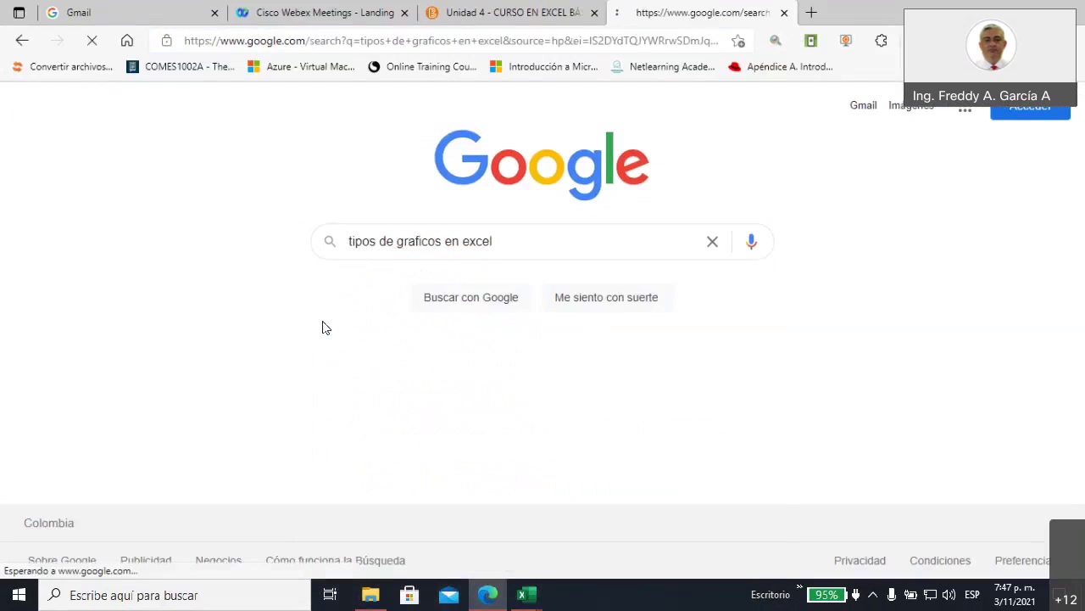
pyautogui.scroll(-1, 329, 293)
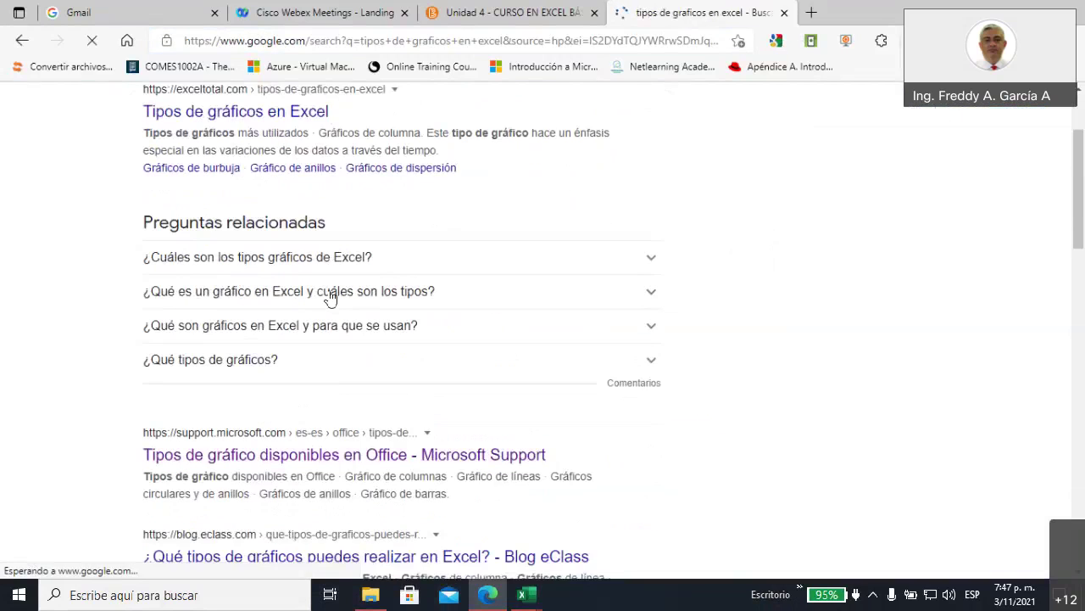
pyautogui.scroll(-2, 329, 293)
pyautogui.scroll(-2, 254, 254)
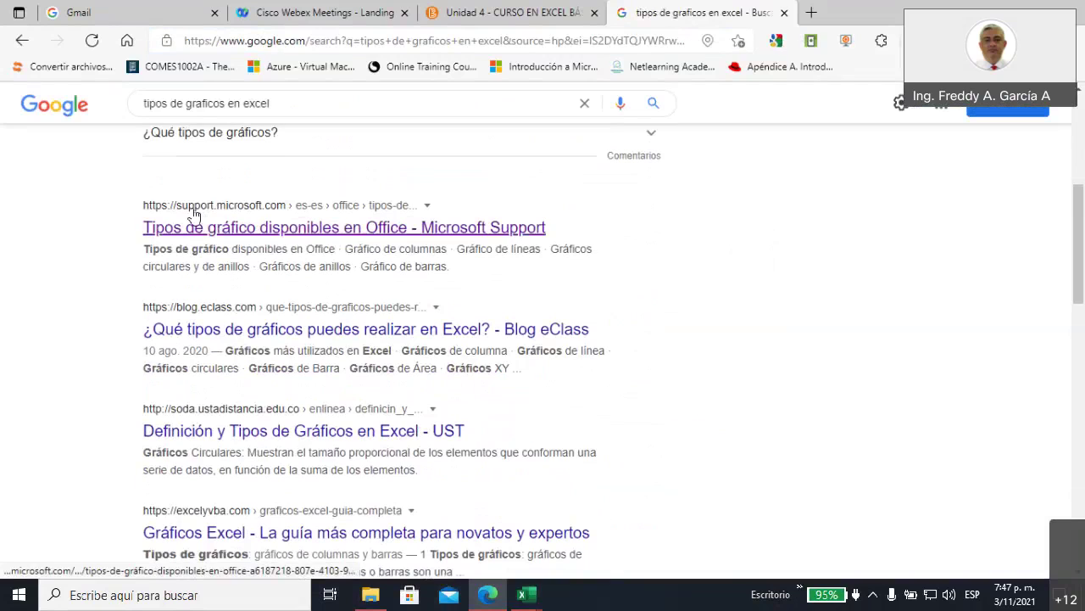
# - Open the Microsoft Support chart types article and expand its list of applicable product versions
pyautogui.click(278, 232)
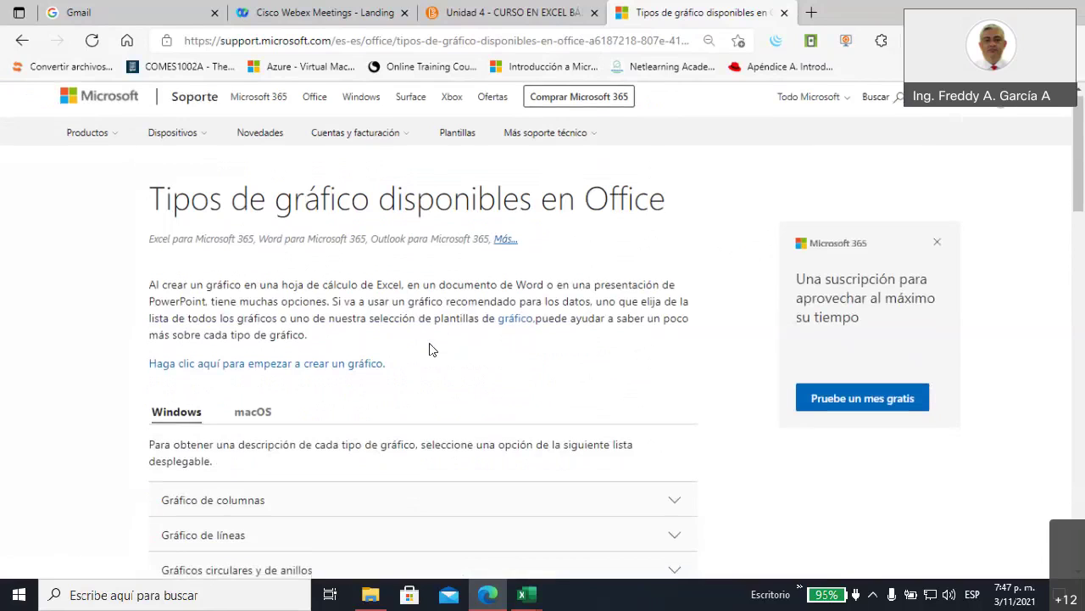
pyautogui.scroll(-2, 240, 268)
pyautogui.scroll(1, 246, 219)
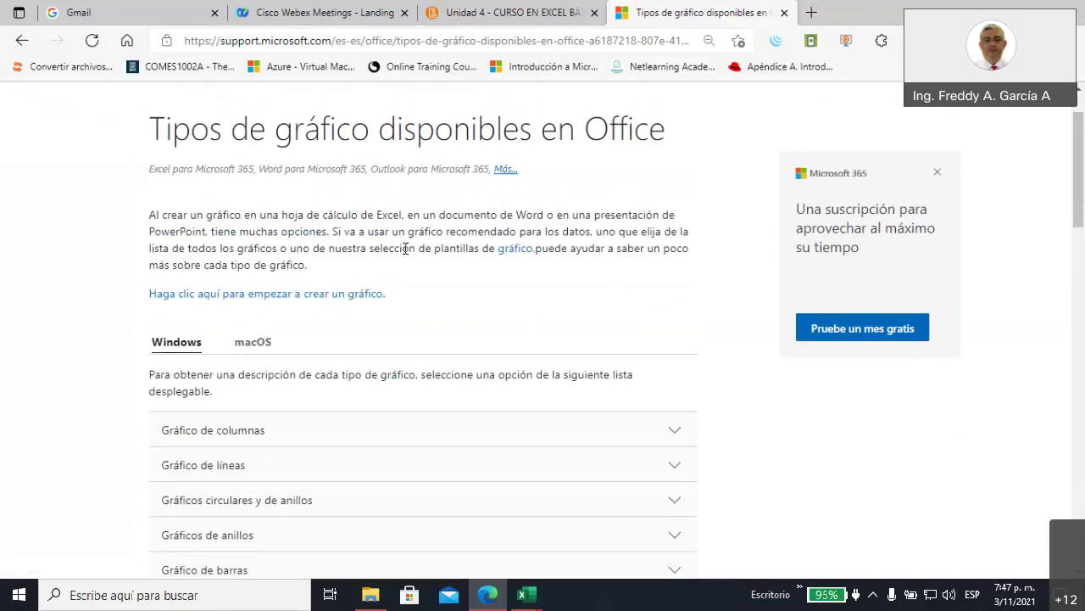
pyautogui.click(505, 170)
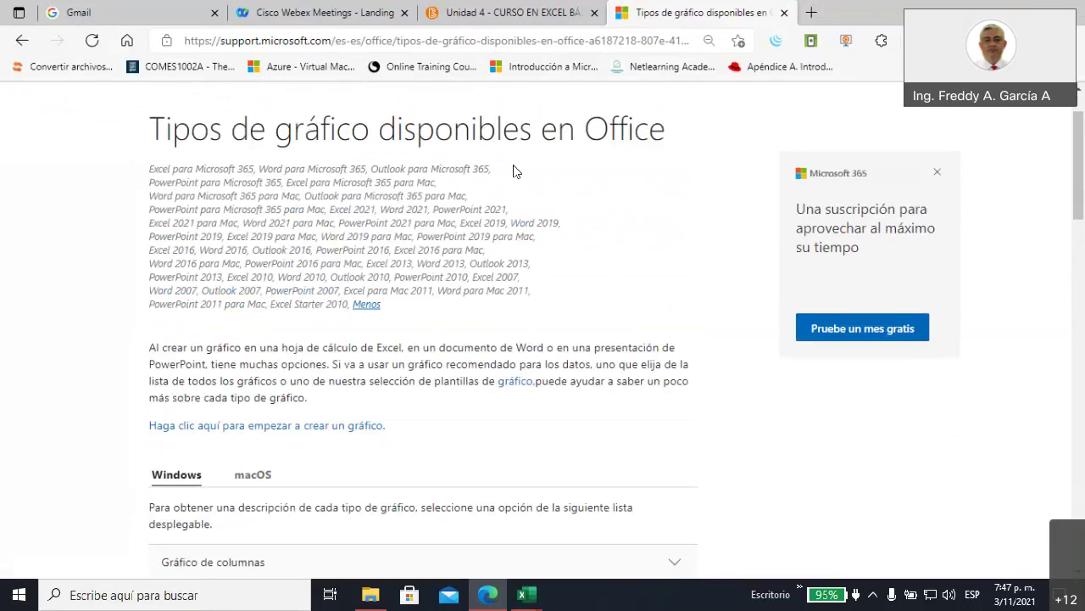
pyautogui.moveTo(150, 169)
pyautogui.mouseDown()
pyautogui.moveTo(306, 290)
pyautogui.moveTo(348, 304)
pyautogui.mouseUp()
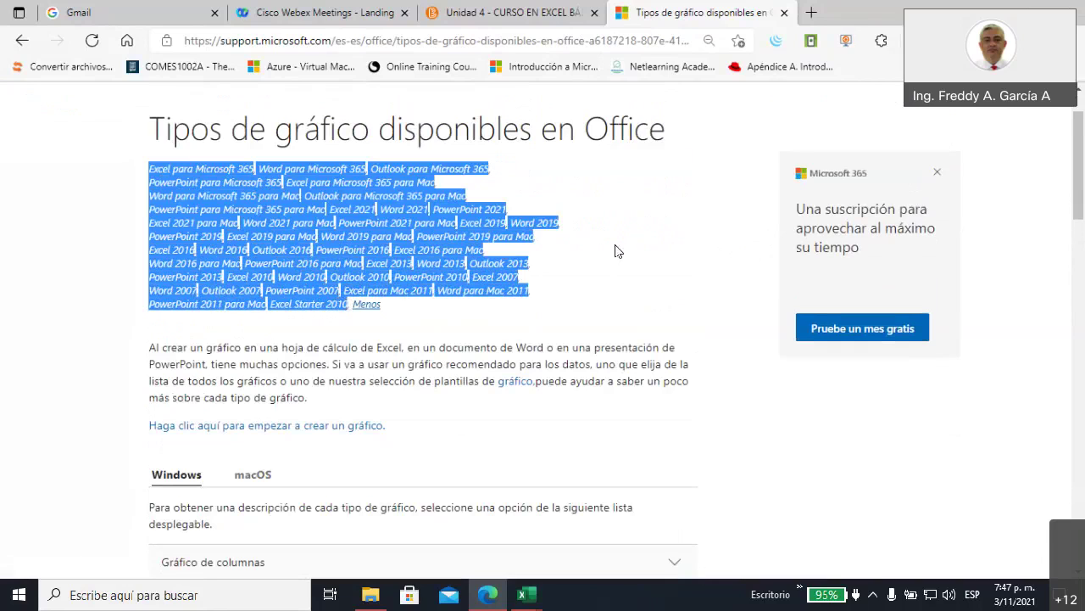
pyautogui.click(580, 279)
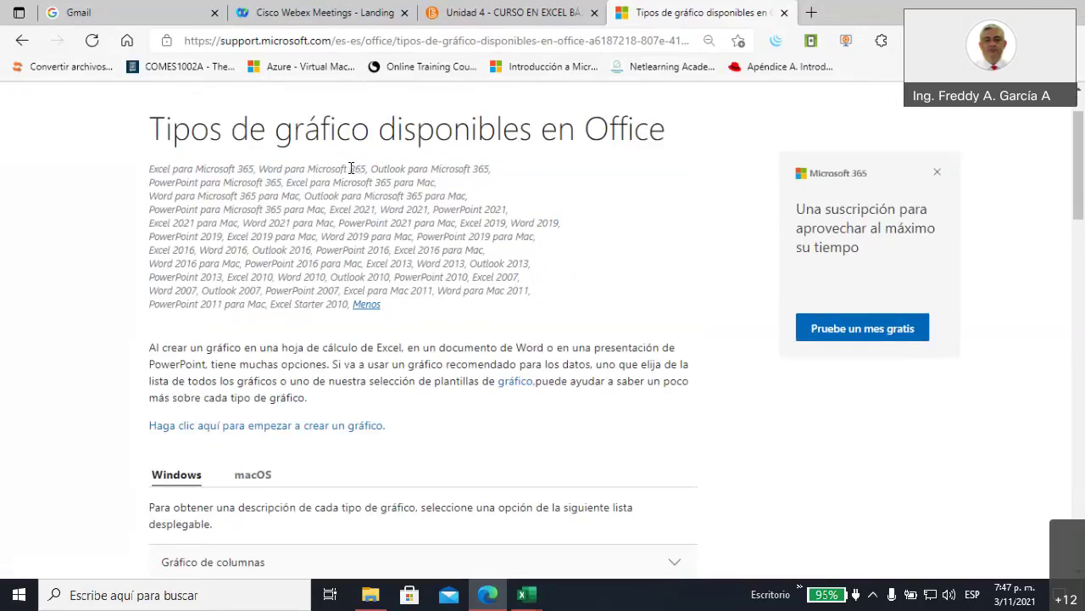
# - Highlight Microsoft 365, Excel 2013 and older versions down to 2007, then scroll to the chart types
pyautogui.doubleClick(245, 167)
pyautogui.moveTo(246, 160); pyautogui.dragTo(251, 161)
pyautogui.moveTo(389, 263)
pyautogui.mouseDown()
pyautogui.moveTo(416, 266)
pyautogui.moveTo(443, 246)
pyautogui.mouseUp()
pyautogui.moveTo(317, 290); pyautogui.dragTo(339, 291)
pyautogui.scroll(-2, 374, 249)
pyautogui.scroll(-1, 375, 249)
pyautogui.scroll(-1, 374, 250)
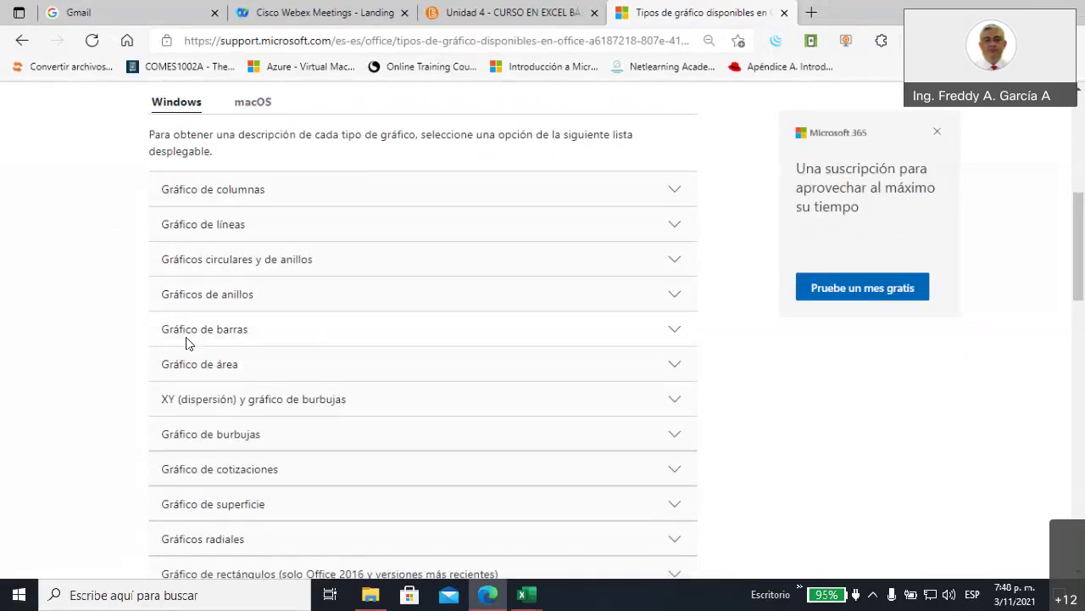
pyautogui.scroll(-4, 97, 400)
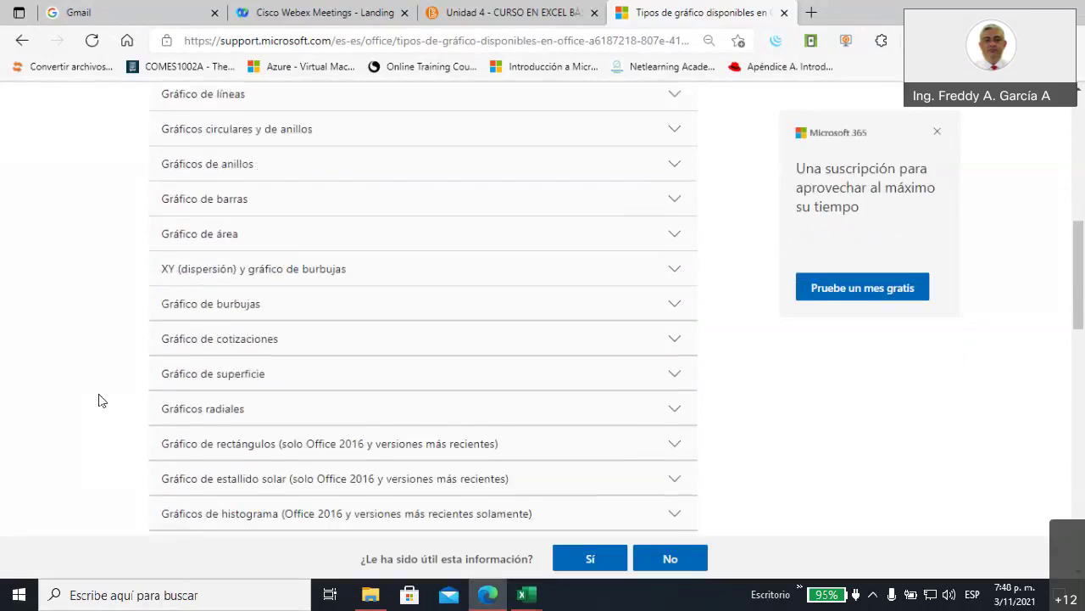
pyautogui.scroll(-3, 126, 374)
pyautogui.scroll(1, 125, 375)
pyautogui.scroll(-1, 126, 375)
pyautogui.scroll(-1, 126, 375)
pyautogui.scroll(1, 230, 308)
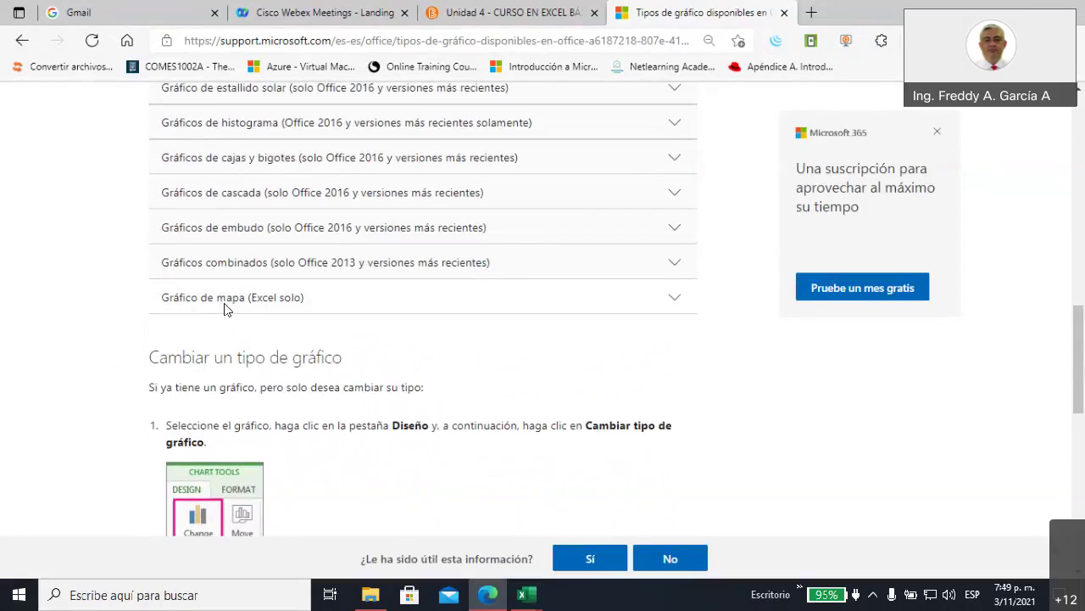
pyautogui.scroll(1, 500, 365)
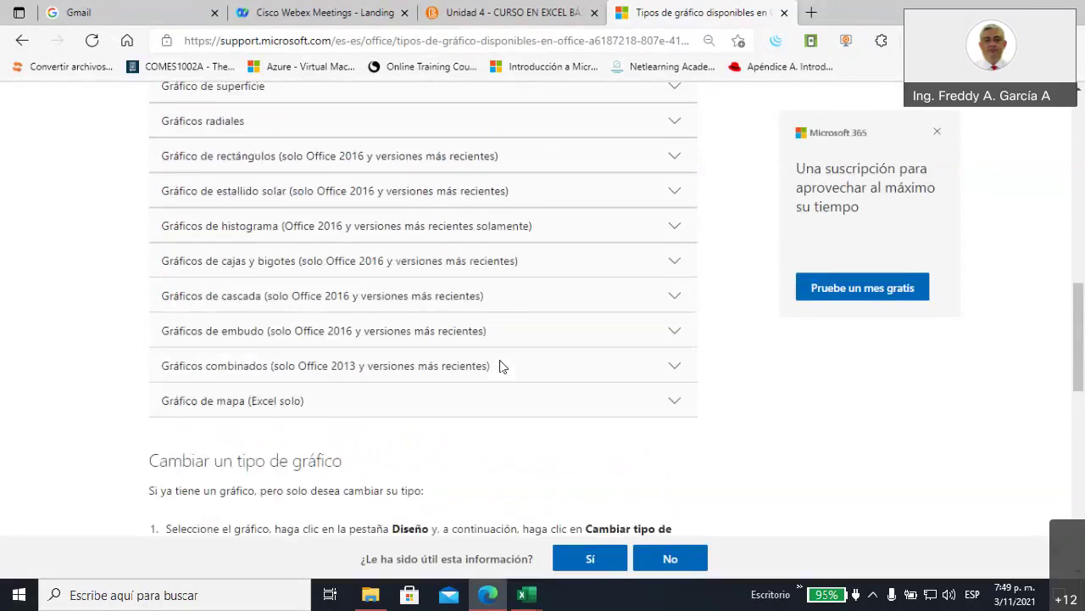
pyautogui.scroll(3, 475, 331)
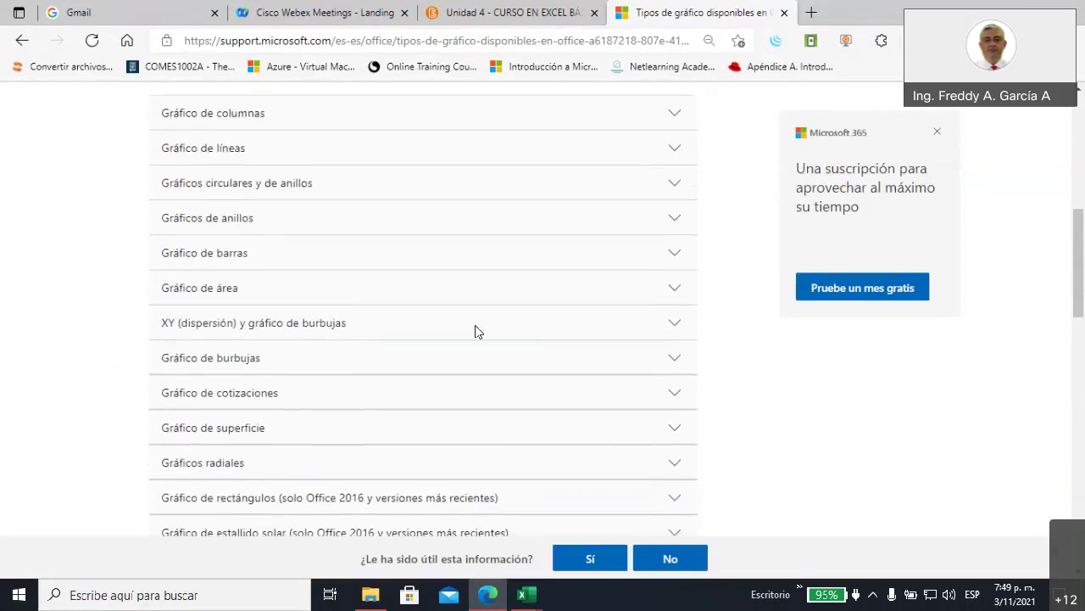
pyautogui.scroll(1, 475, 331)
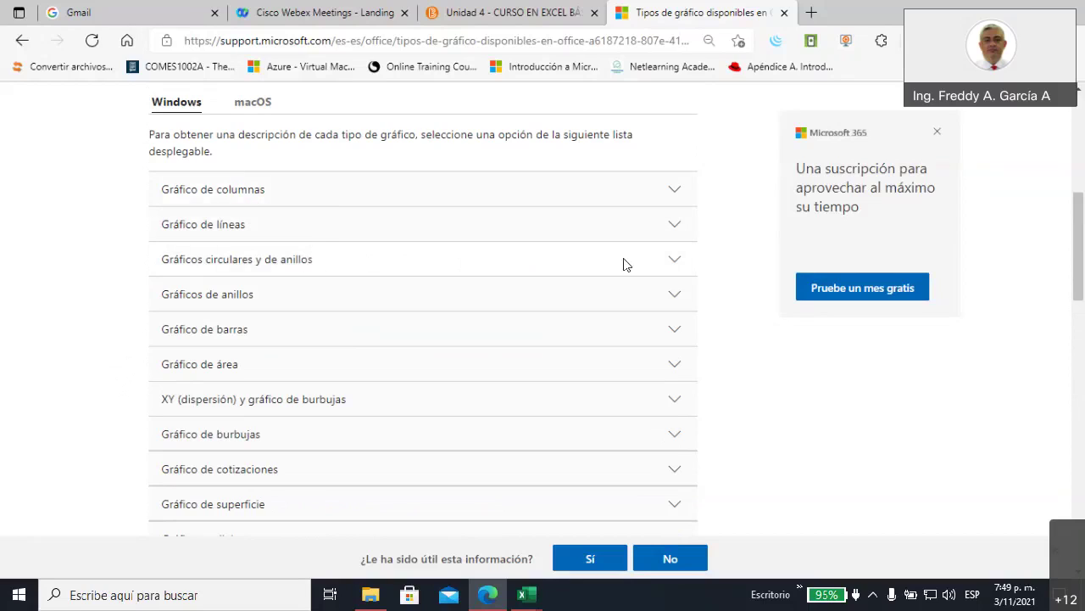
# - Expand Gráficos circulares y de anillos and highlight the proportion-to-total phrase and the word 'porcentaje'
pyautogui.click(675, 262)
pyautogui.scroll(-1, 691, 262)
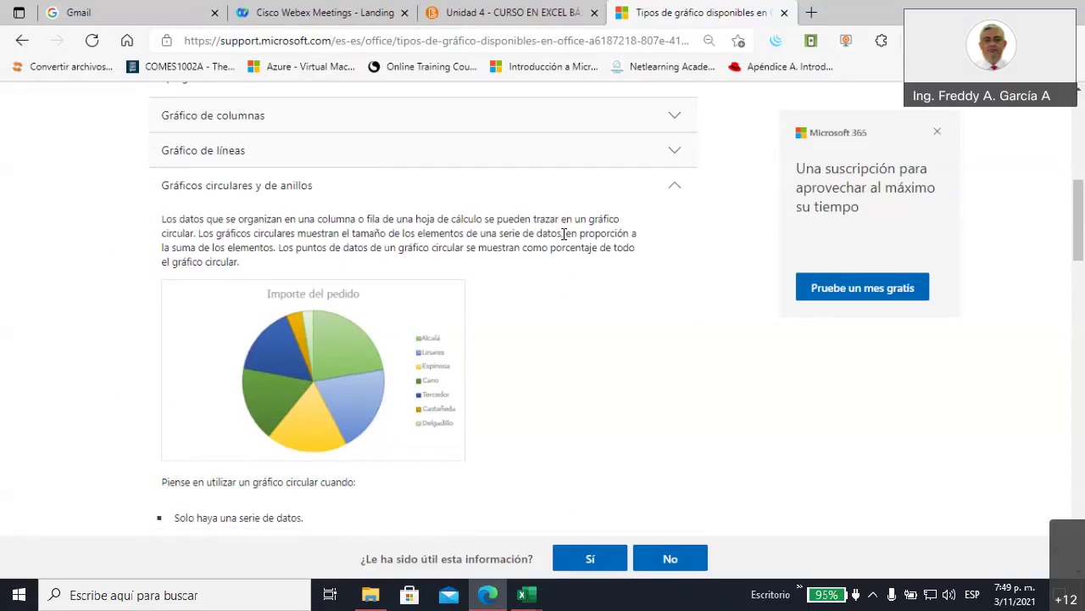
pyautogui.moveTo(566, 234); pyautogui.dragTo(274, 247)
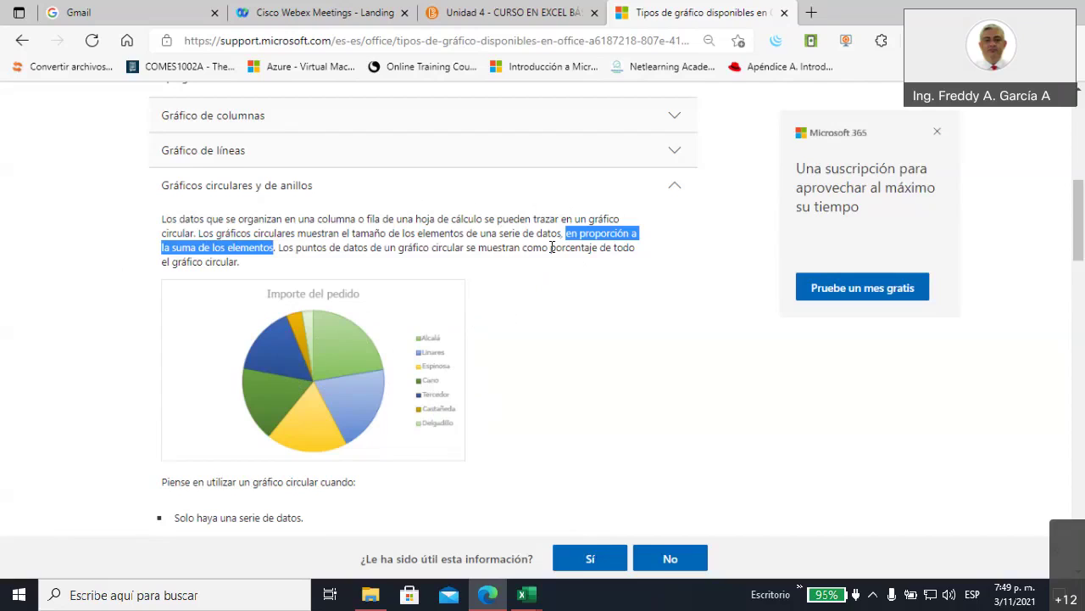
pyautogui.moveTo(551, 247); pyautogui.dragTo(599, 247)
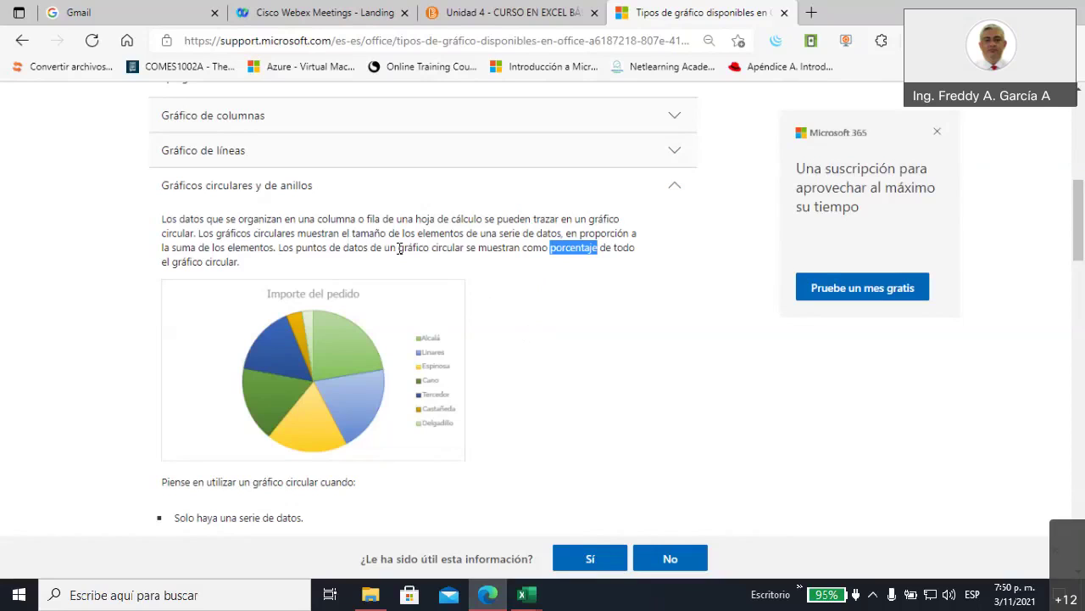
# - Select the page address, highlight a line of text near the top, and scroll back down the chart list
pyautogui.click(280, 41)
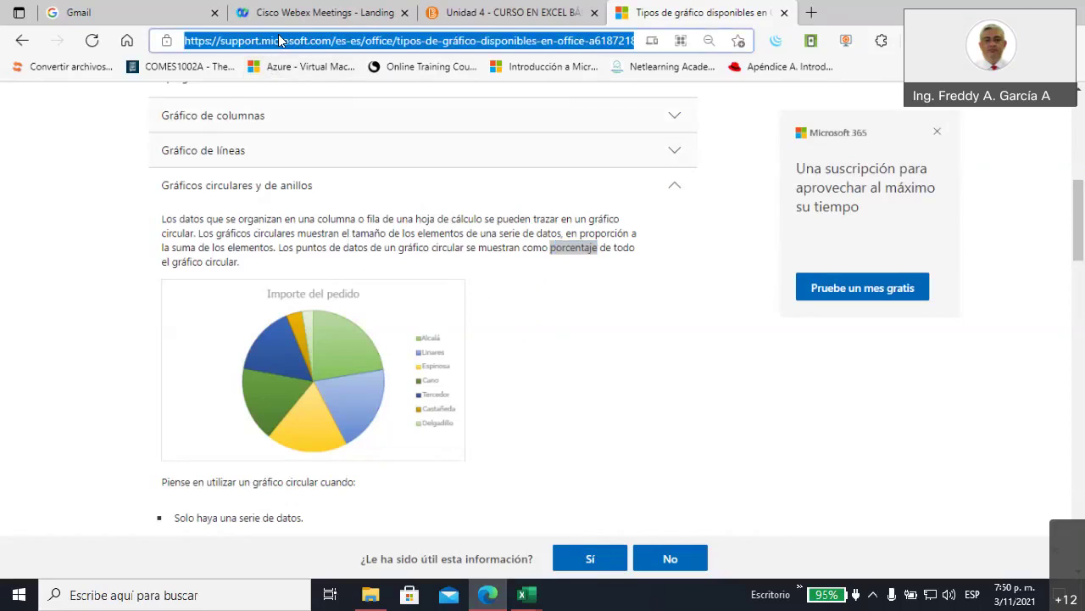
pyautogui.click(1040, 124)
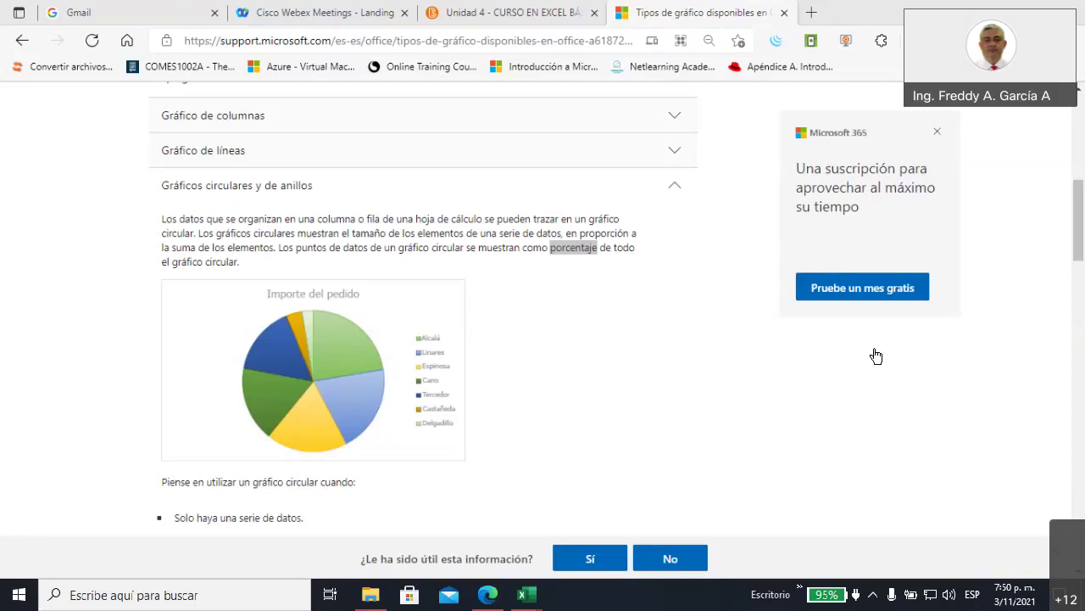
pyautogui.scroll(2, 500, 361)
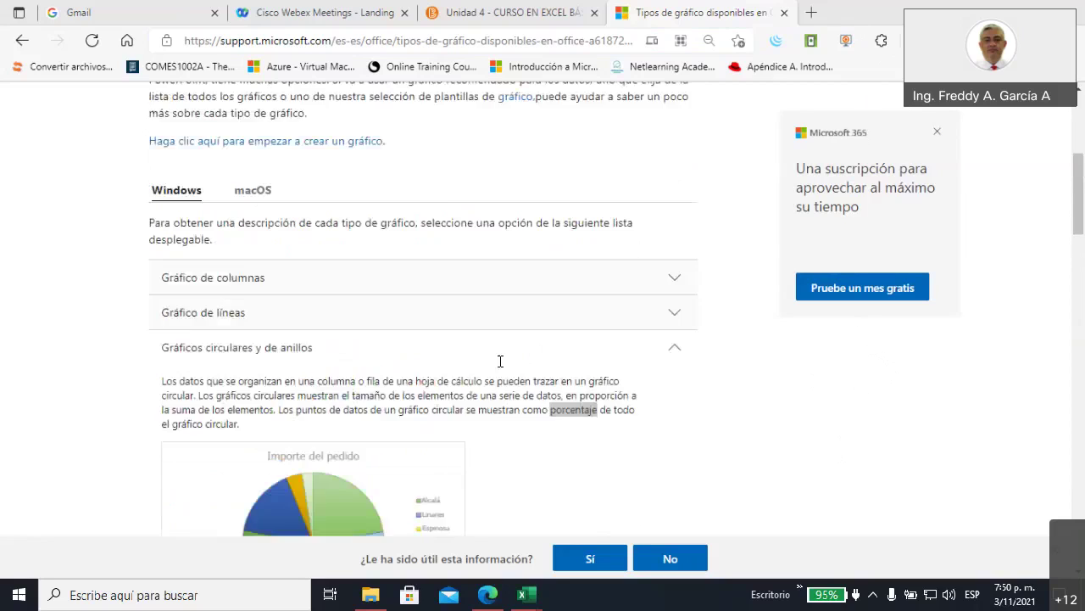
pyautogui.scroll(5, 500, 361)
pyautogui.moveTo(149, 204); pyautogui.dragTo(675, 207)
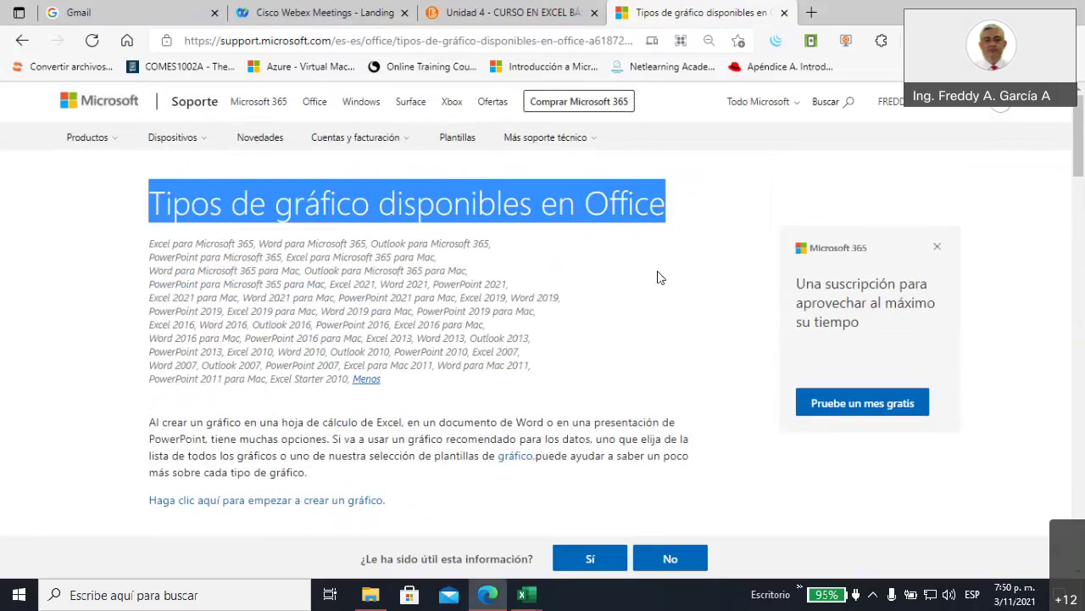
pyautogui.scroll(-3, 513, 328)
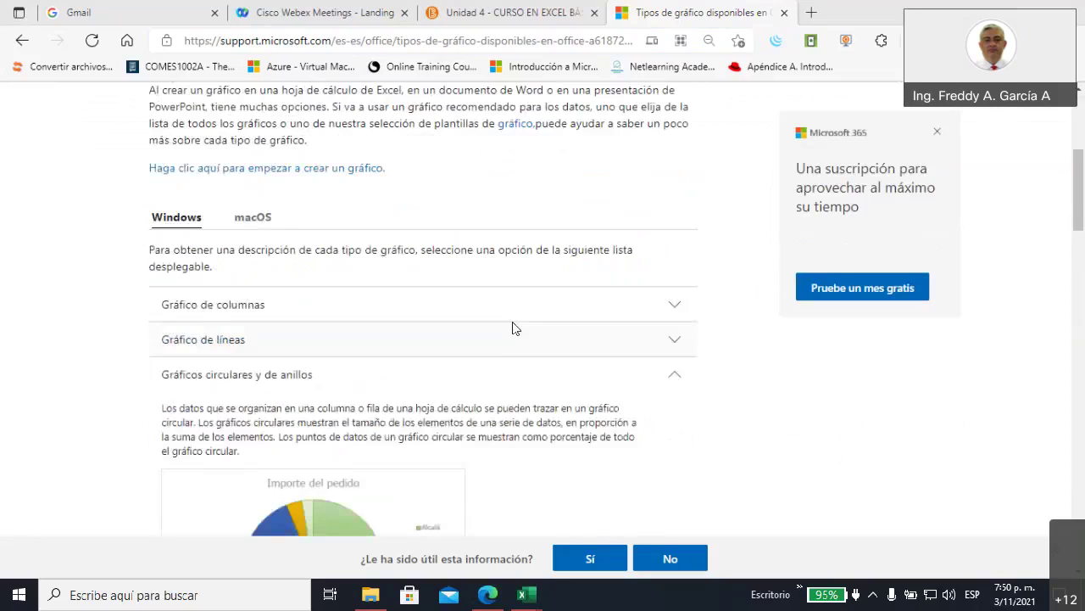
pyautogui.scroll(-5, 499, 334)
pyautogui.scroll(-2, 496, 331)
pyautogui.scroll(-1, 496, 331)
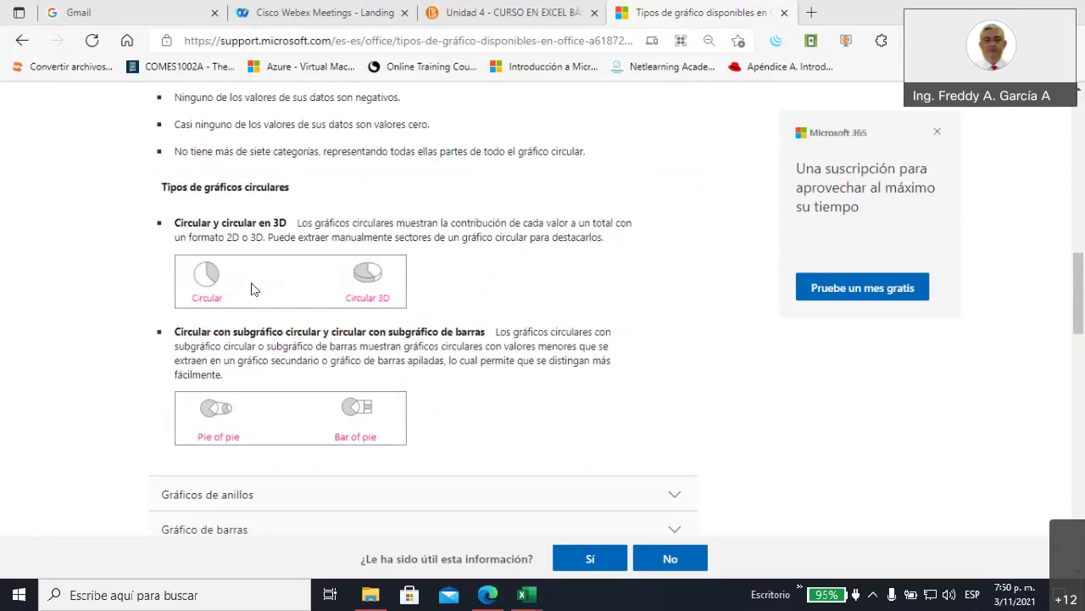
pyautogui.scroll(-2, 426, 312)
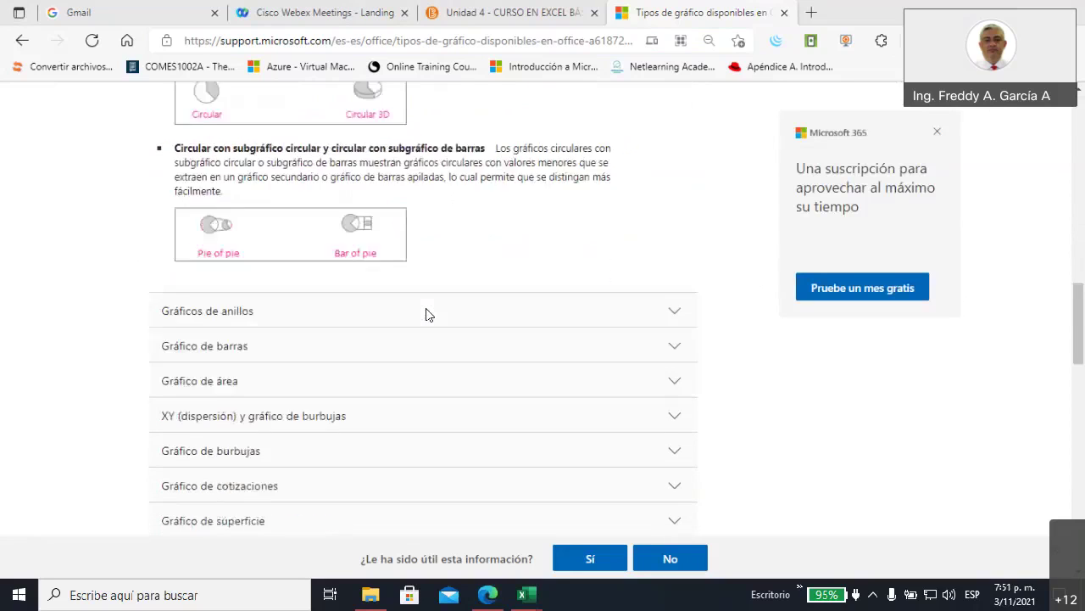
pyautogui.scroll(-3, 213, 368)
pyautogui.scroll(1, 215, 368)
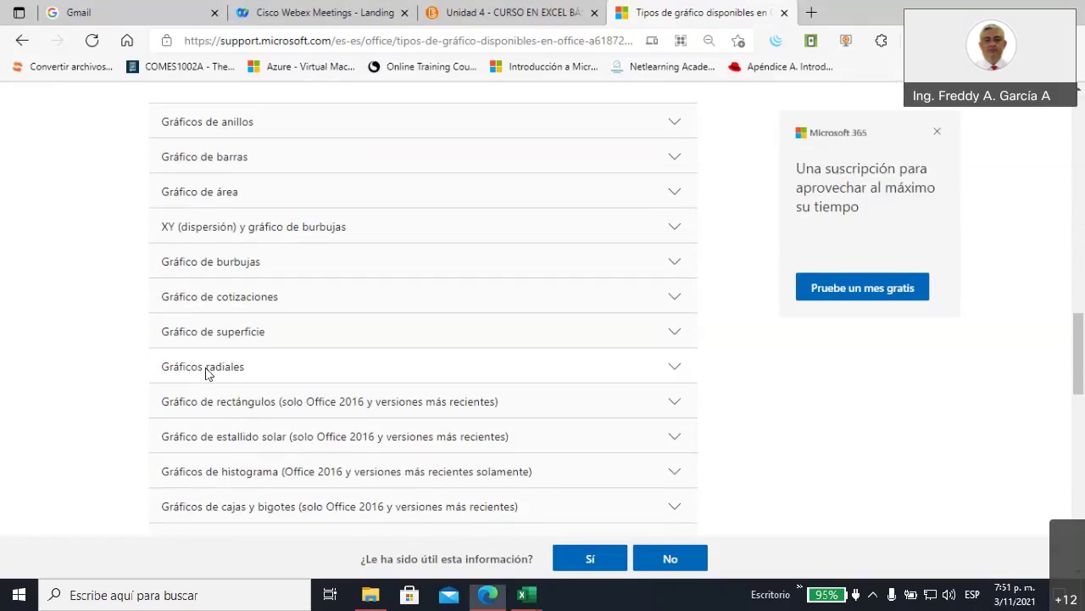
# - Expand Gráficos radiales, review its sample radar chart, and scroll back to the page title
pyautogui.click(208, 375)
pyautogui.scroll(-2, 330, 372)
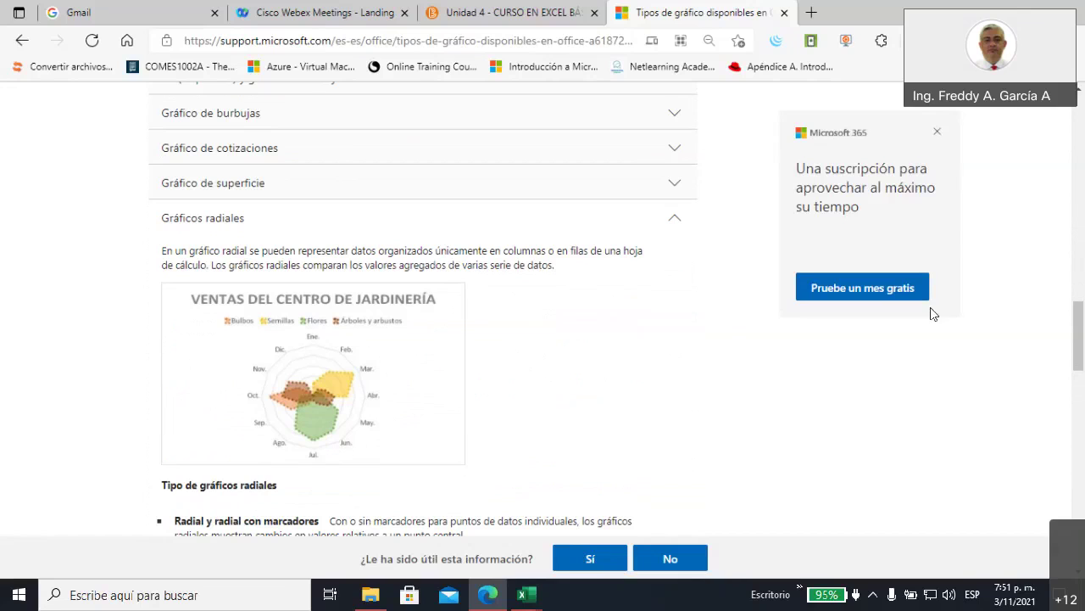
pyautogui.scroll(-1, 451, 363)
pyautogui.scroll(-3, 451, 363)
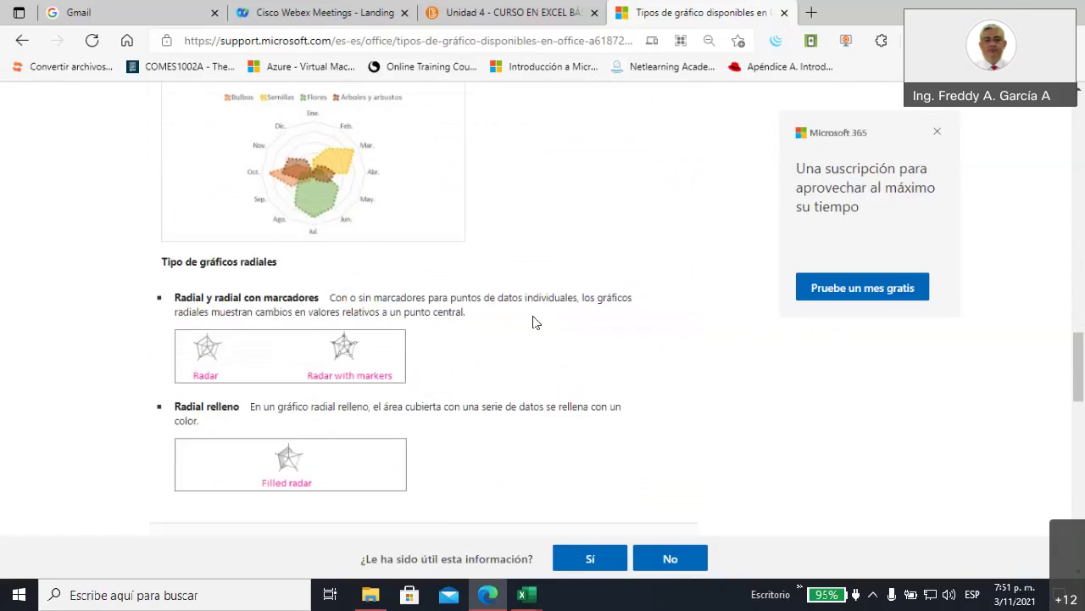
pyautogui.scroll(3, 530, 316)
pyautogui.scroll(3, 529, 322)
pyautogui.scroll(2, 529, 323)
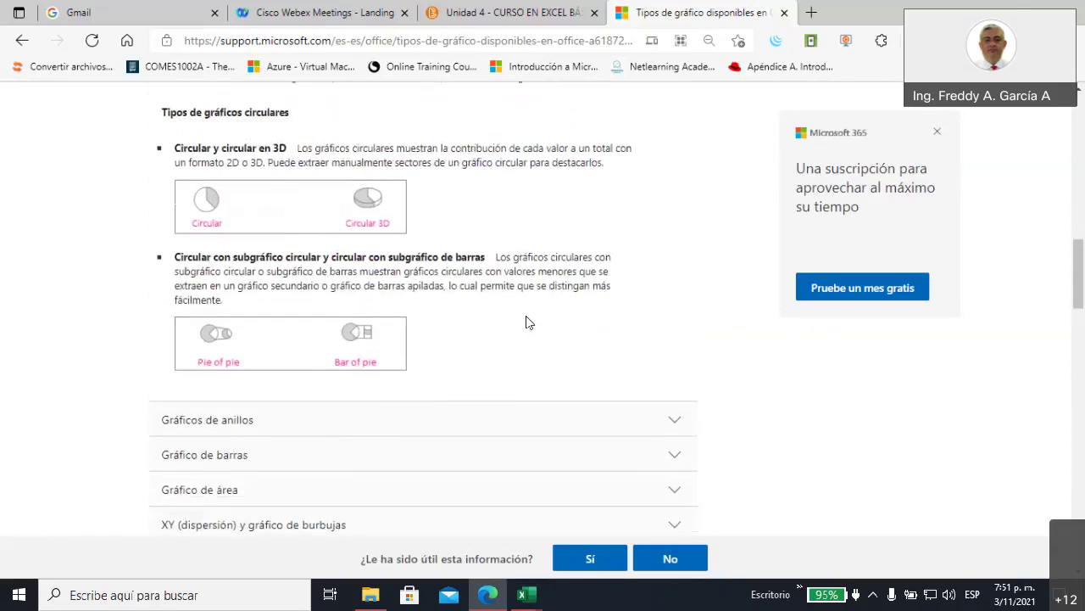
pyautogui.scroll(5, 525, 318)
pyautogui.scroll(3, 519, 313)
pyautogui.scroll(5, 524, 275)
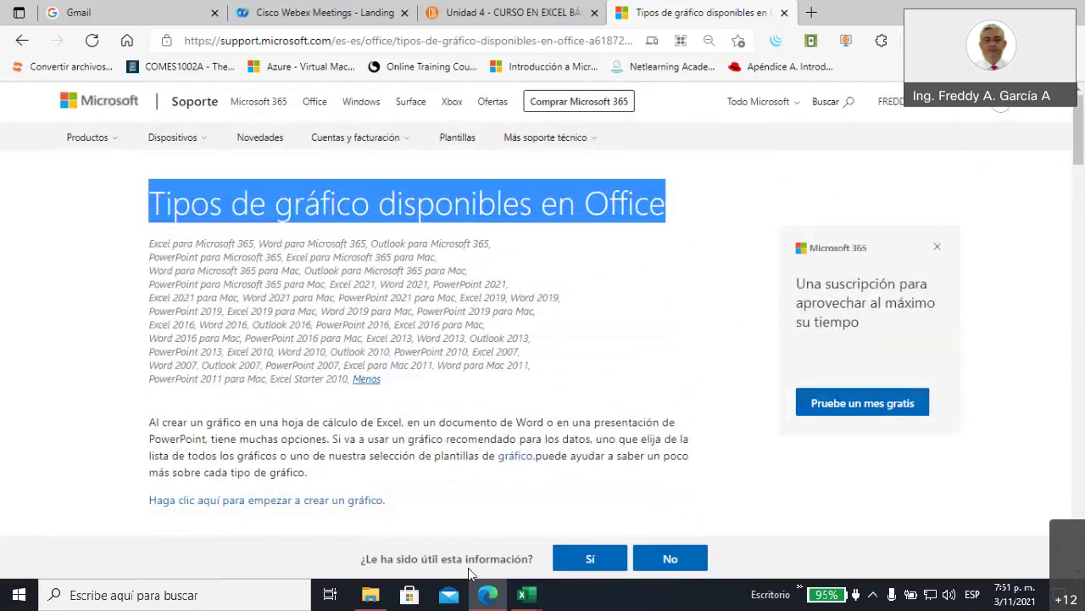
# - Return to the Unidad 4 course page and scroll to Unidad 4_Taller_ Gráficos under Apropiación de saberes
pyautogui.click(527, 599)
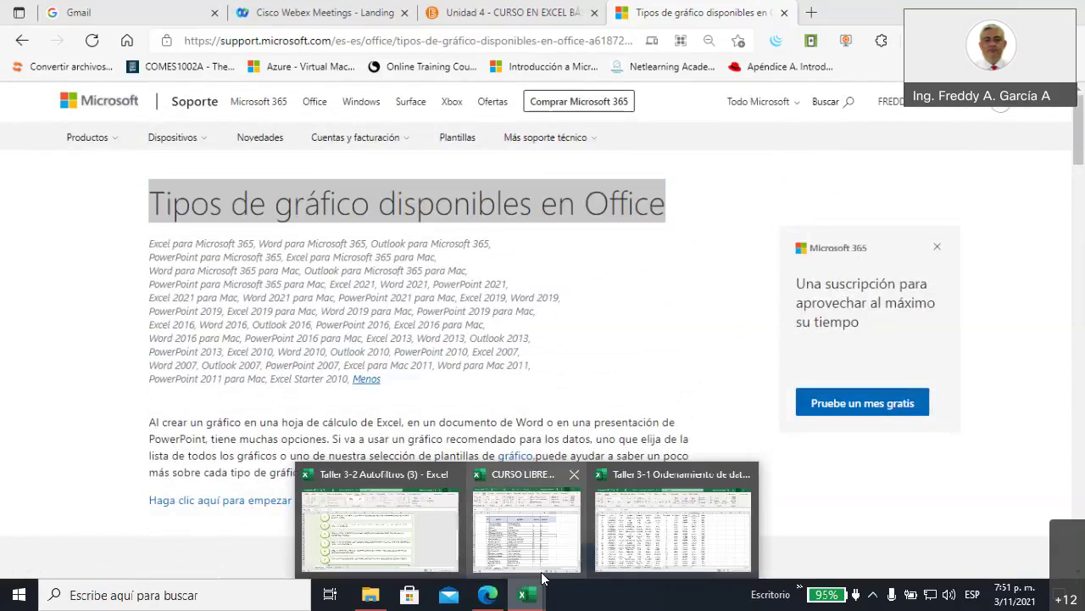
pyautogui.click(429, 24)
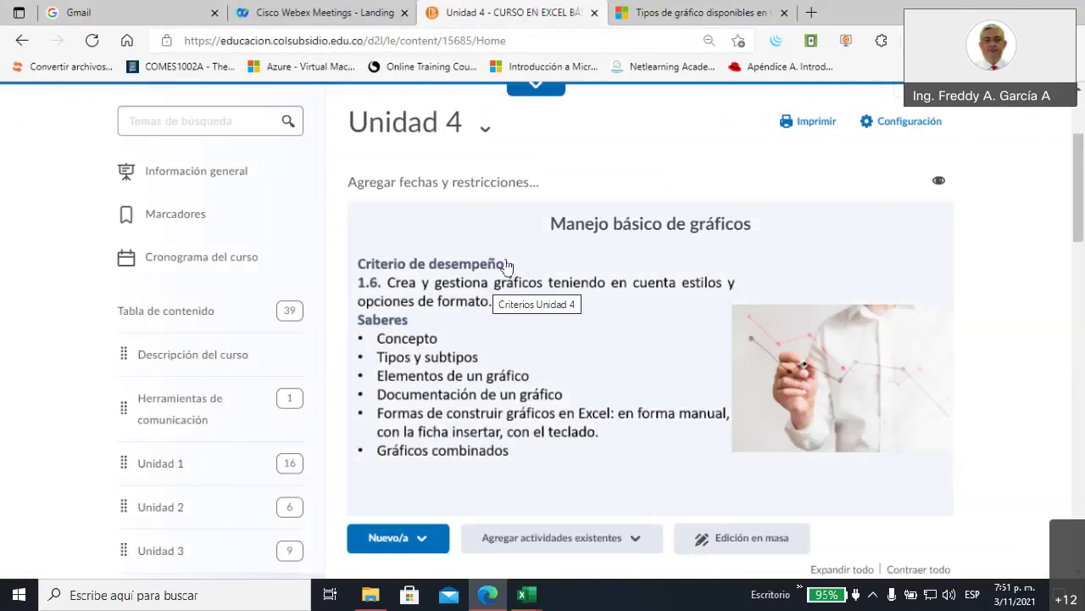
pyautogui.scroll(-3, 501, 269)
pyautogui.scroll(-2, 502, 270)
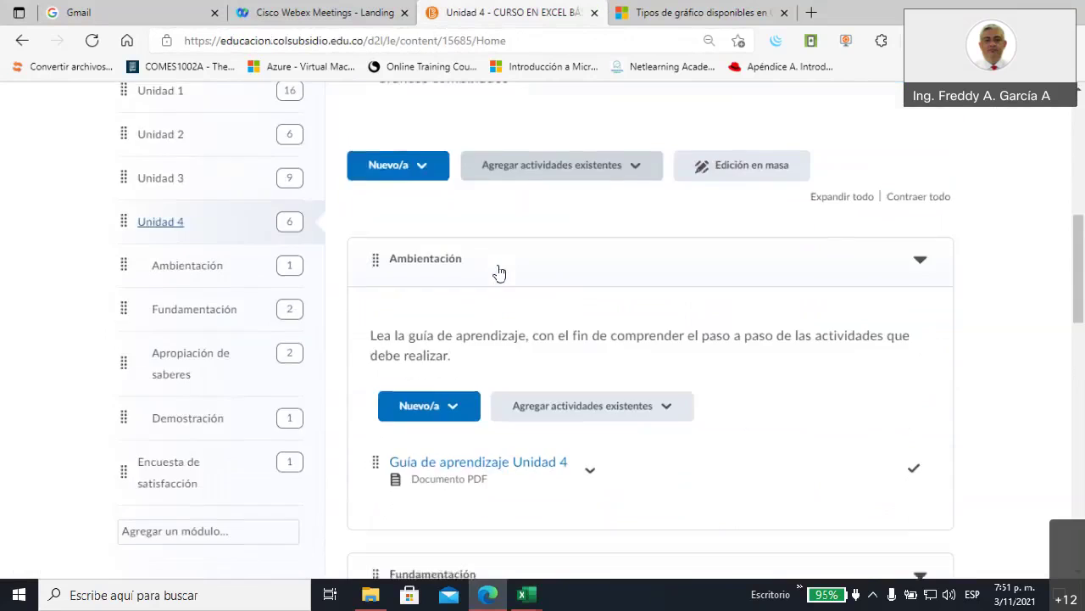
pyautogui.scroll(-2, 501, 271)
pyautogui.scroll(-2, 500, 273)
pyautogui.scroll(-1, 499, 272)
pyautogui.scroll(-2, 499, 273)
pyautogui.scroll(2, 500, 272)
pyautogui.scroll(1, 500, 272)
pyautogui.scroll(-2, 499, 272)
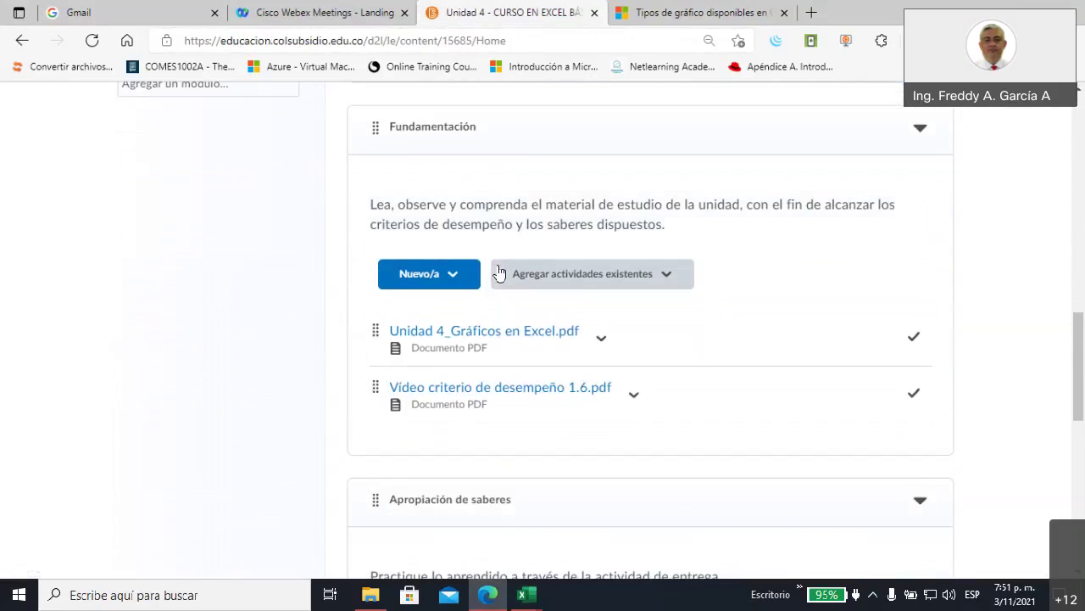
pyautogui.scroll(-3, 500, 272)
pyautogui.scroll(-3, 500, 271)
pyautogui.scroll(-1, 500, 271)
pyautogui.scroll(3, 497, 271)
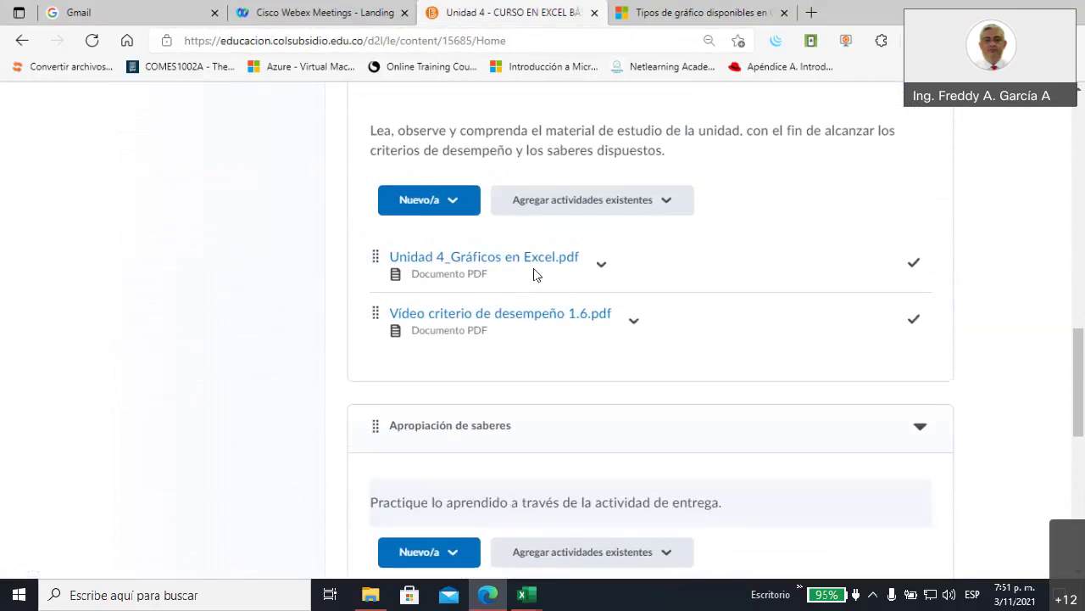
pyautogui.scroll(-2, 494, 336)
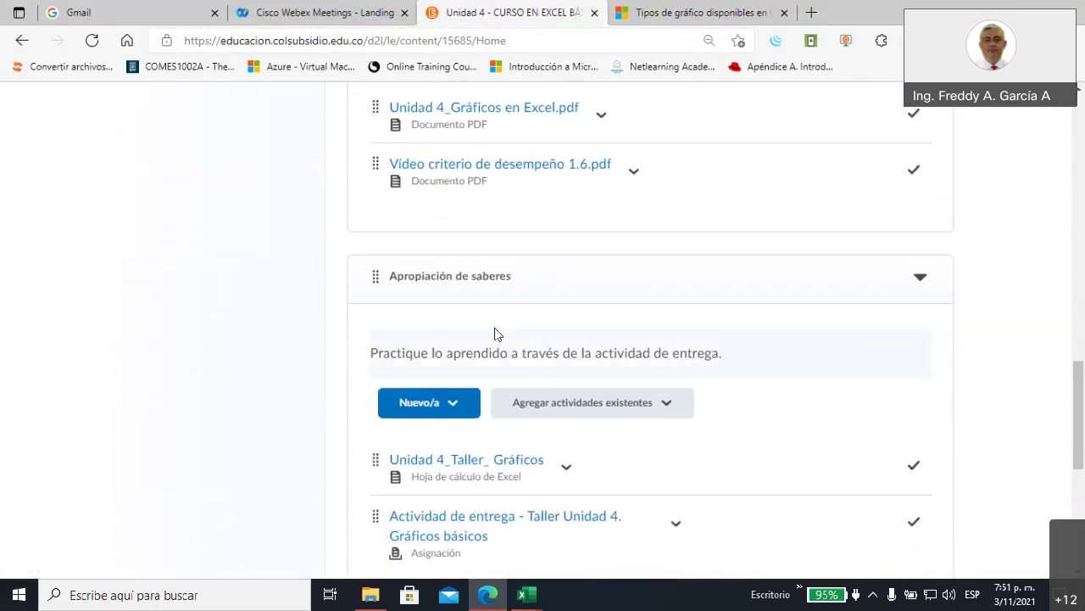
pyautogui.scroll(-3, 496, 328)
pyautogui.scroll(1, 499, 323)
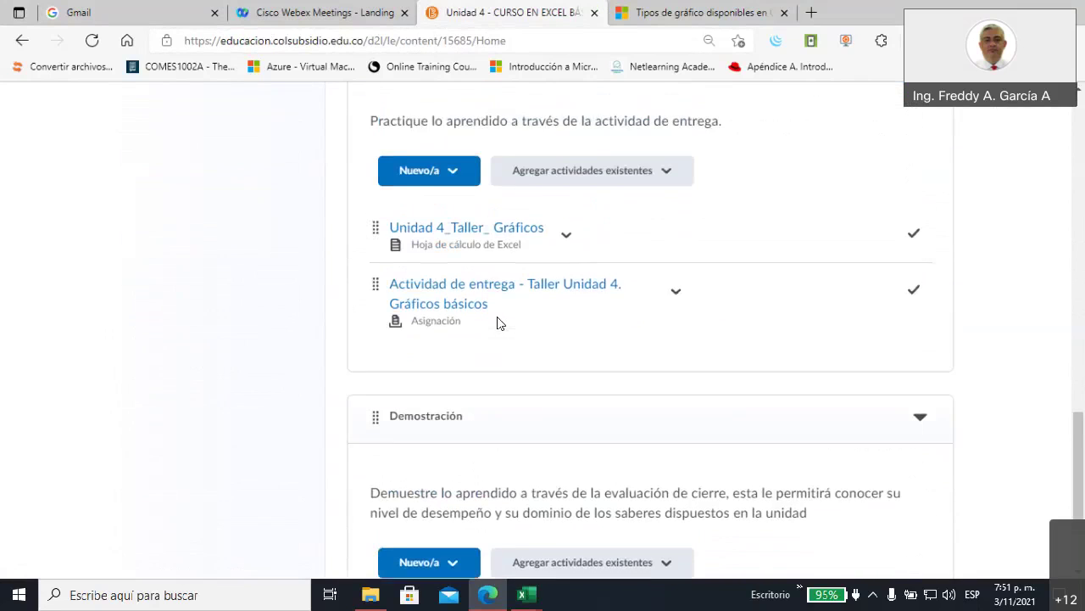
# - Open the Unidad 4_Taller_ Gráficos workbook item and scroll through its preview
pyautogui.click(481, 237)
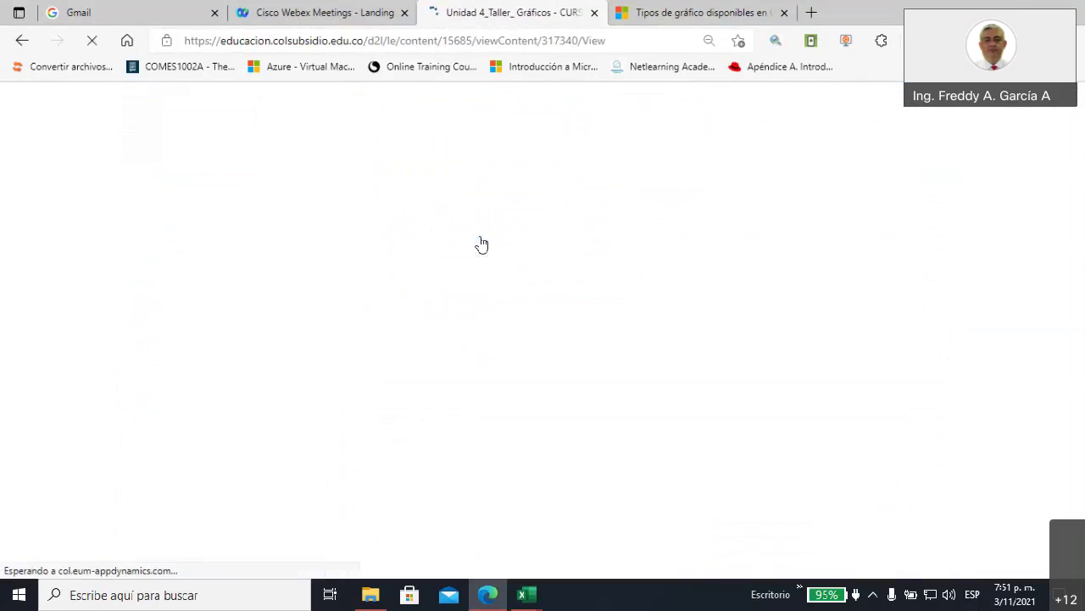
pyautogui.scroll(-1, 391, 326)
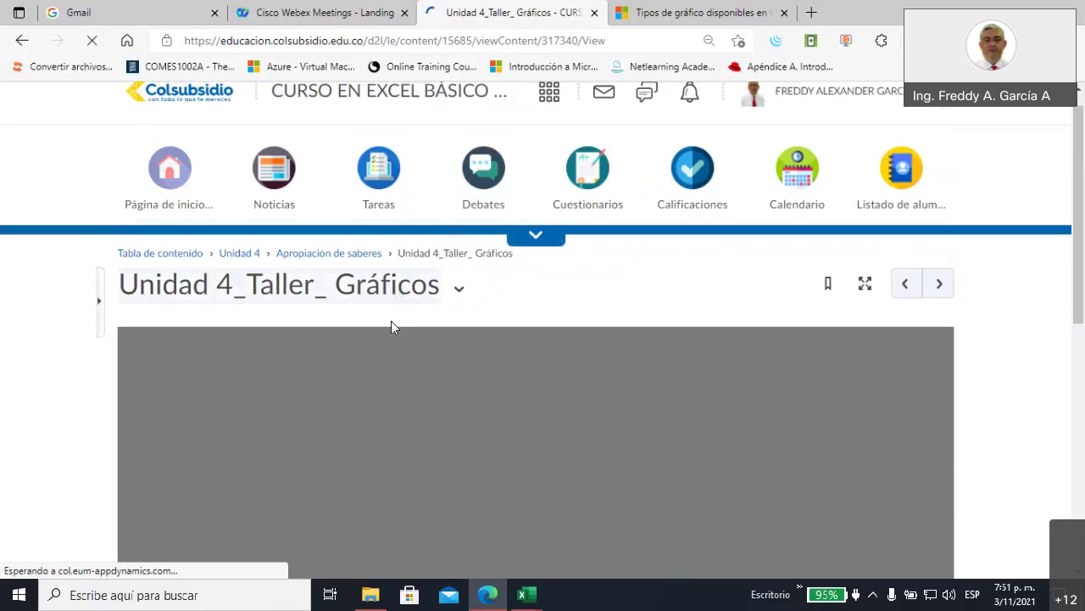
pyautogui.scroll(-2, 391, 327)
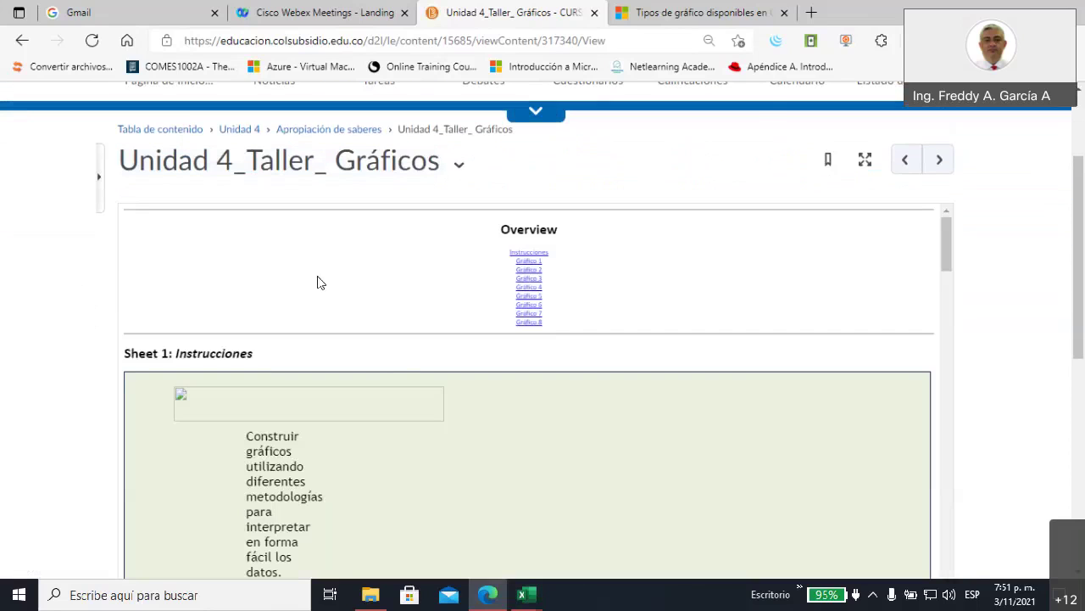
pyautogui.scroll(-3, 306, 284)
pyautogui.scroll(-2, 296, 286)
pyautogui.scroll(-2, 296, 286)
pyautogui.scroll(-2, 296, 285)
pyautogui.scroll(-2, 296, 285)
pyautogui.scroll(-3, 35, 343)
pyautogui.scroll(-2, 34, 342)
pyautogui.scroll(-2, 44, 350)
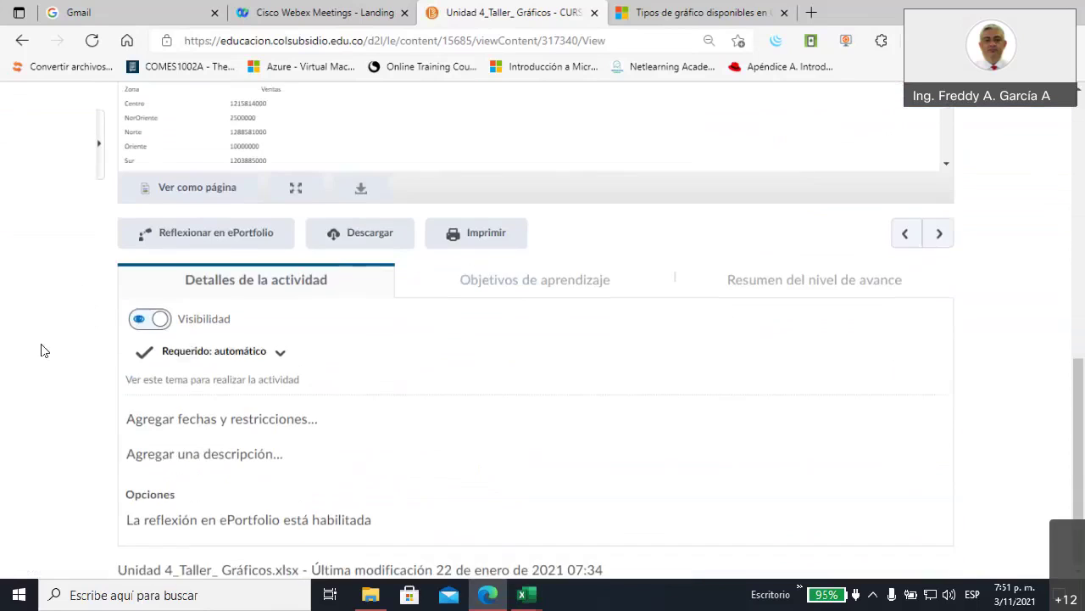
pyautogui.scroll(1, 44, 350)
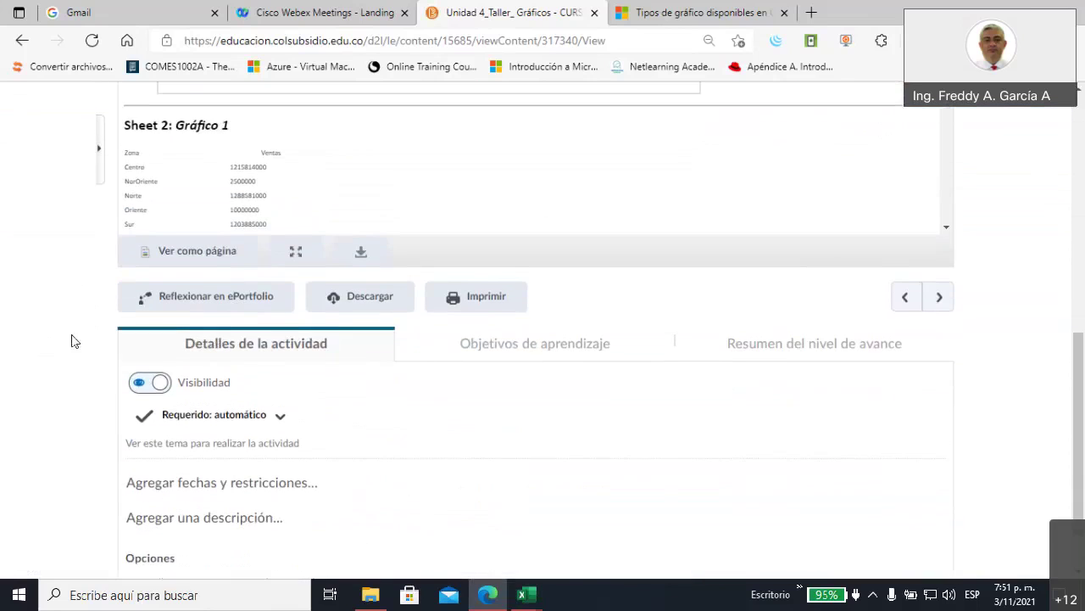
# - Download the workshop workbook, retrying until it starts, and show the downloaded files list
pyautogui.click(366, 306)
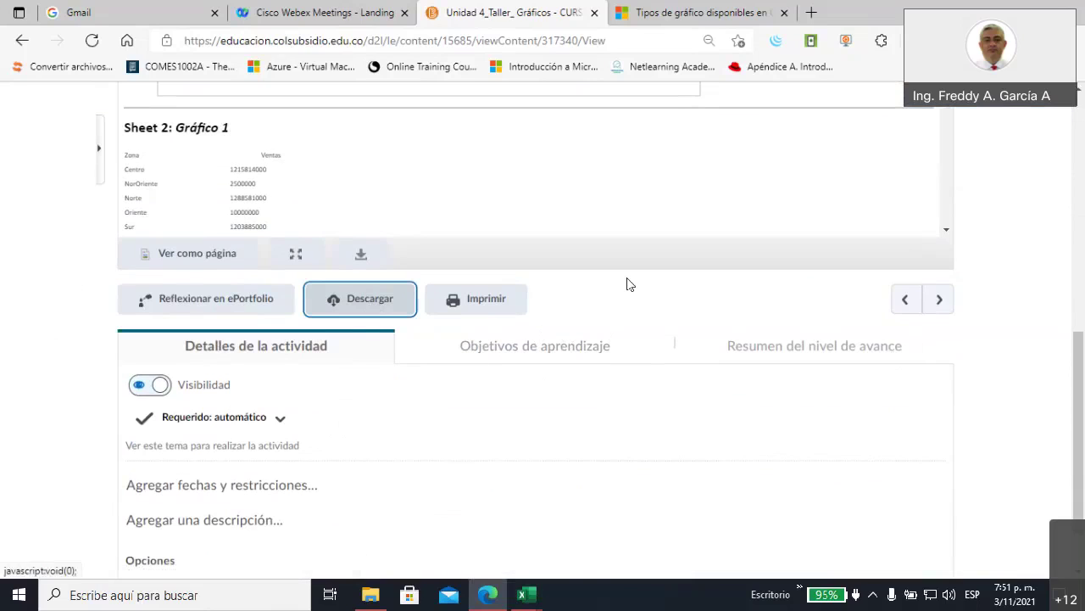
pyautogui.click(382, 303)
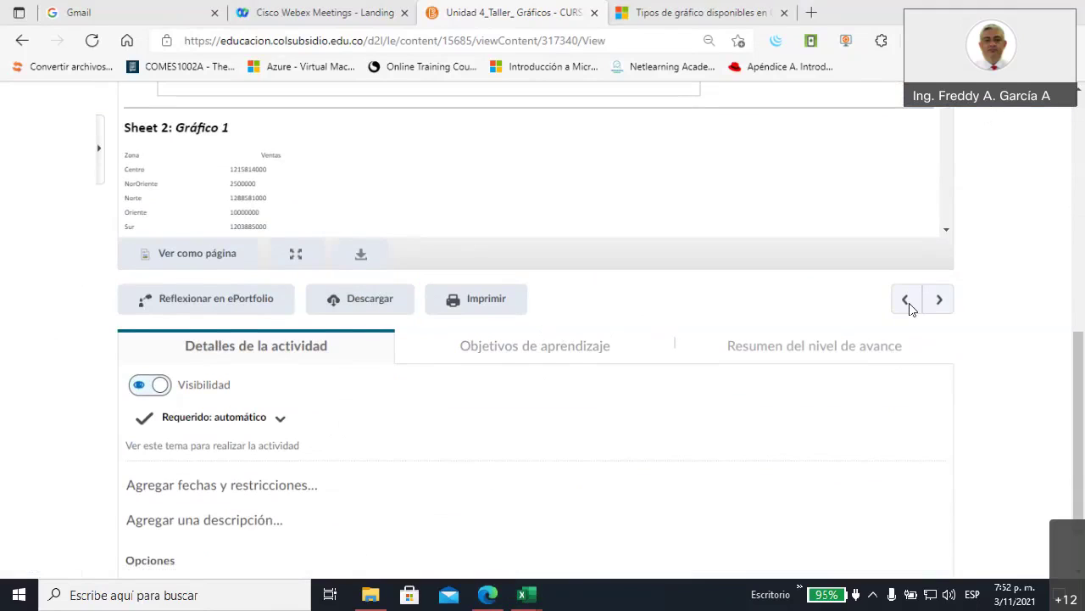
pyautogui.click(380, 294)
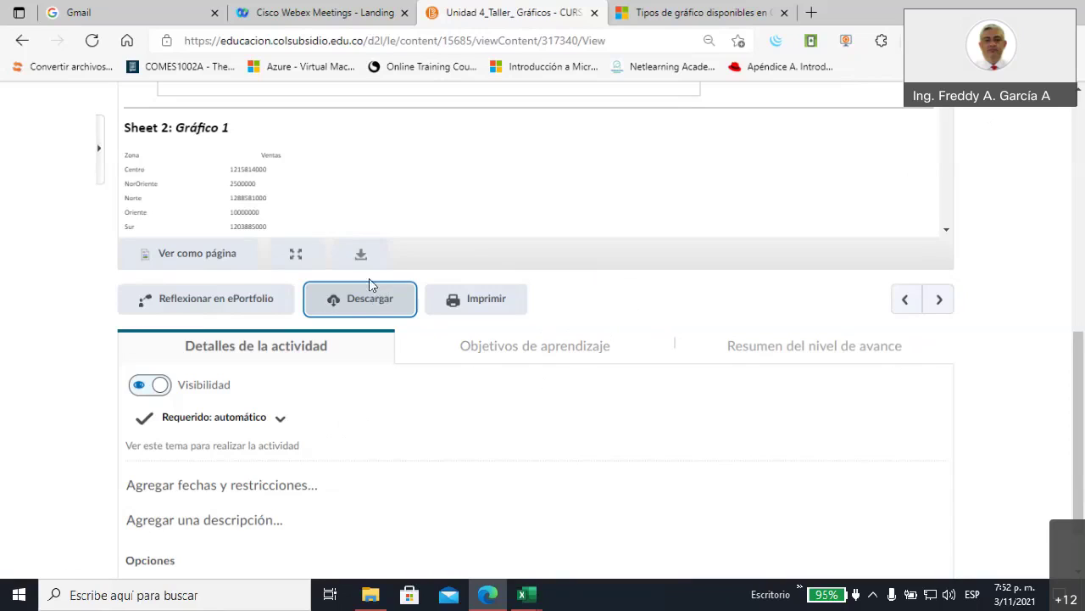
pyautogui.click(360, 263)
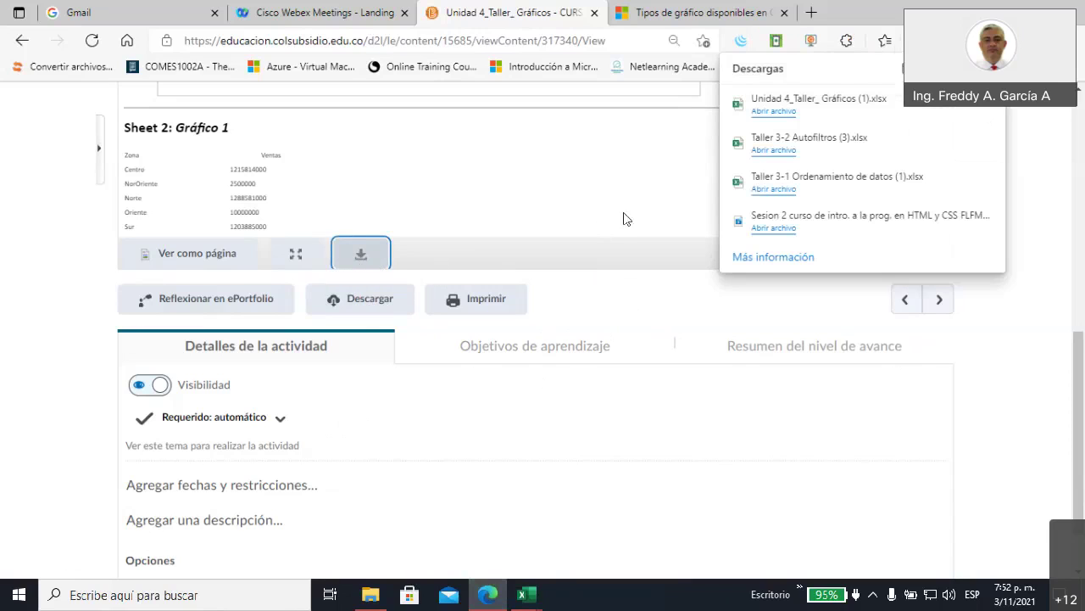
pyautogui.moveTo(818, 142)
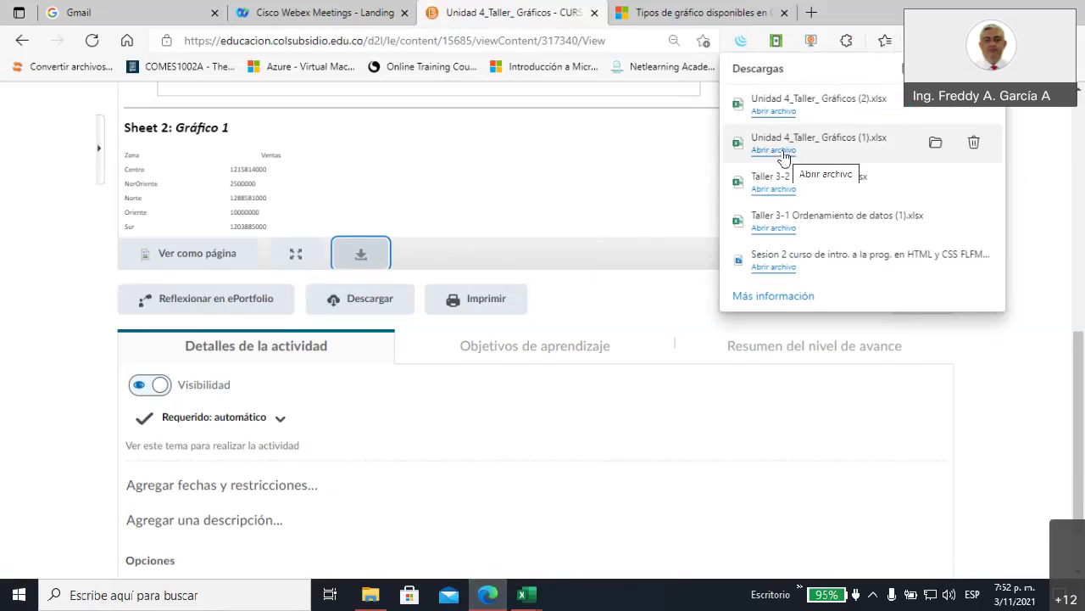
# - Open Unidad 4_Taller_ Gráficos (1).xlsx in Protected View and scroll up to 'Objetivo del taller'
pyautogui.click(775, 150)
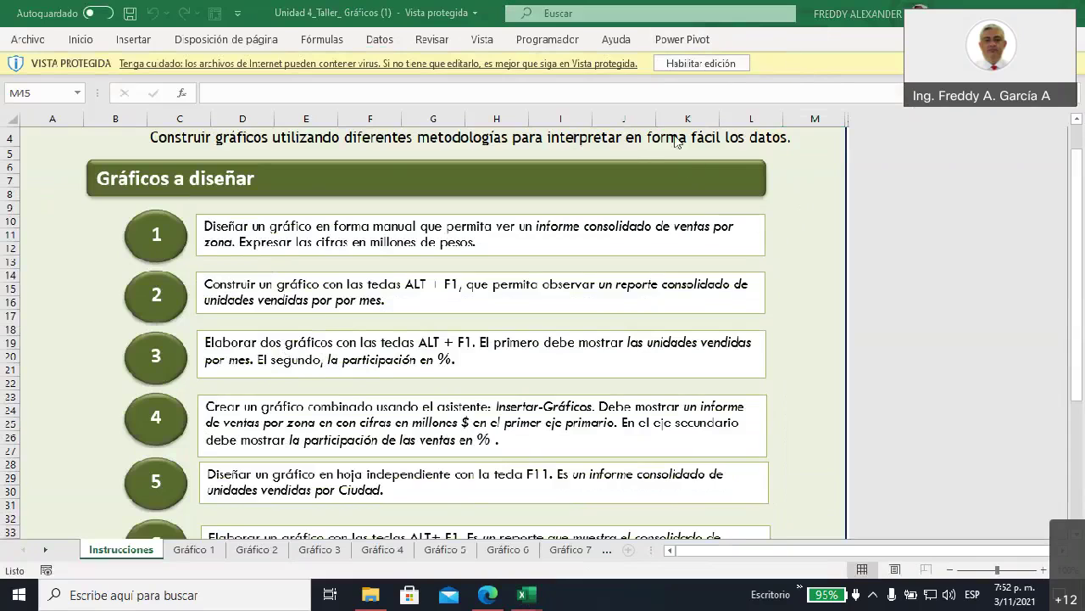
pyautogui.scroll(1, 341, 290)
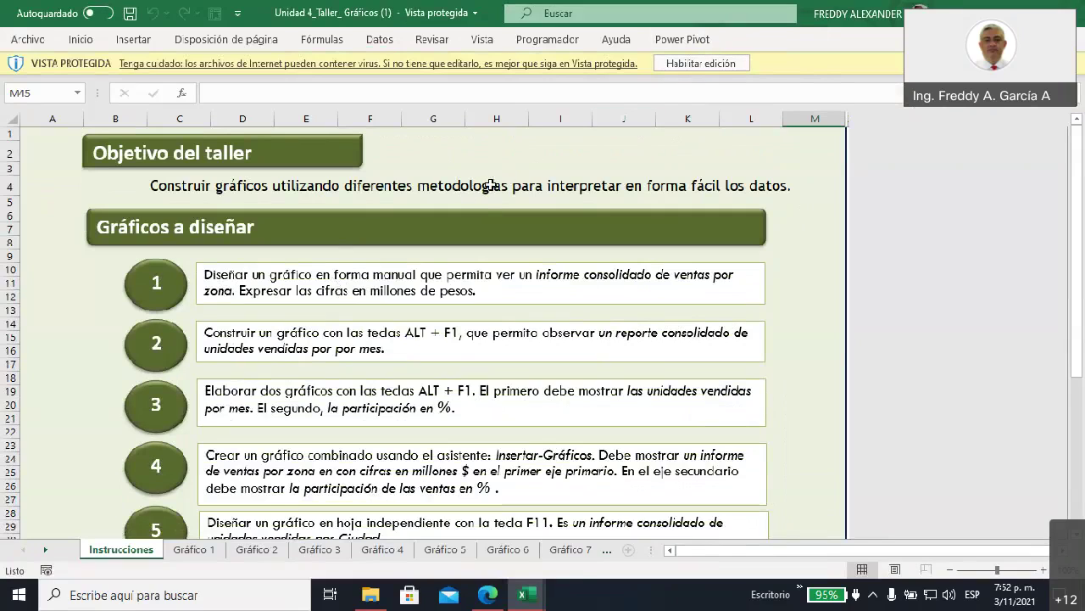
# - Enable editing on the workbook, then inspect the Number Format list without changing anything
pyautogui.click(677, 68)
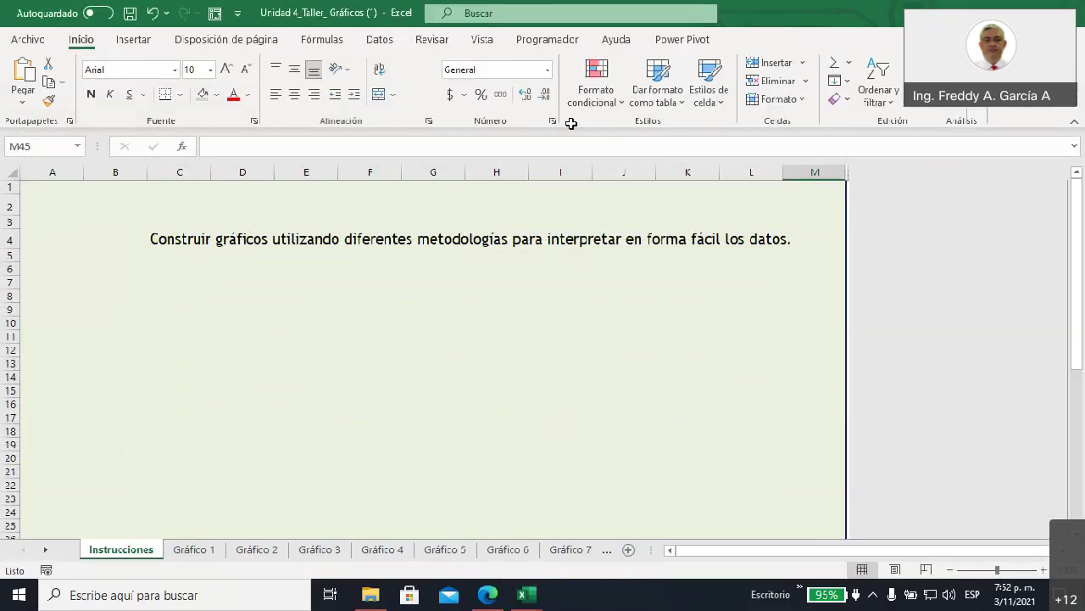
pyautogui.scroll(-1, 390, 238)
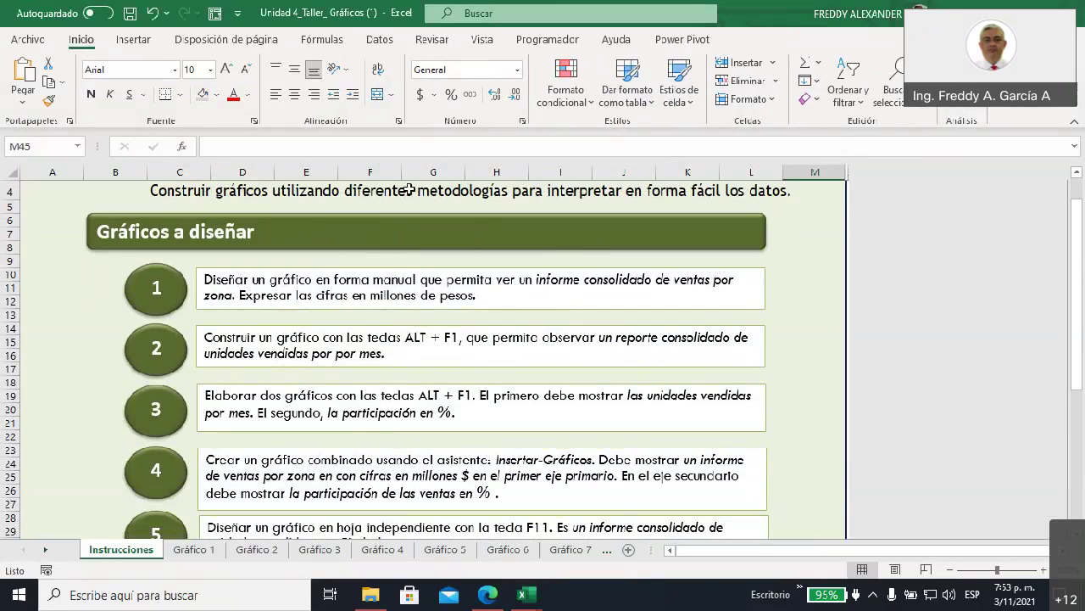
pyautogui.click(452, 69)
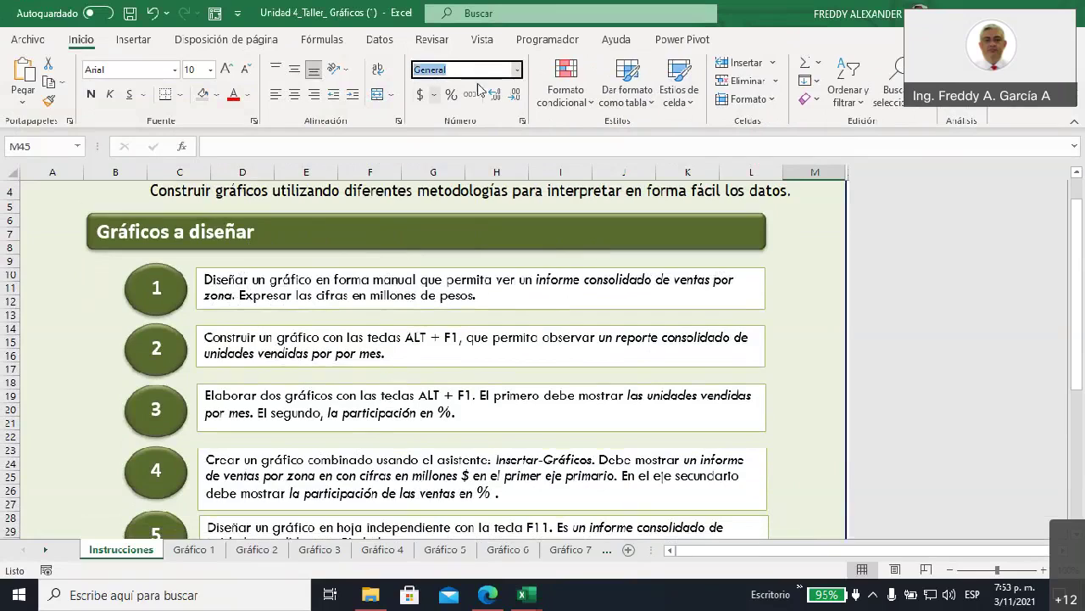
pyautogui.click(517, 70)
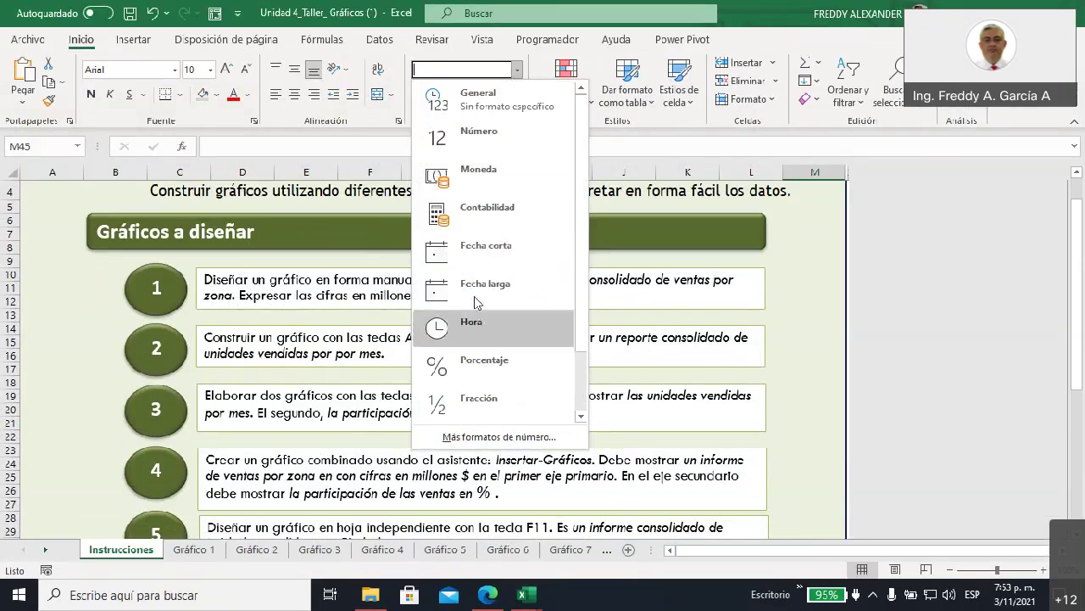
pyautogui.click(791, 249)
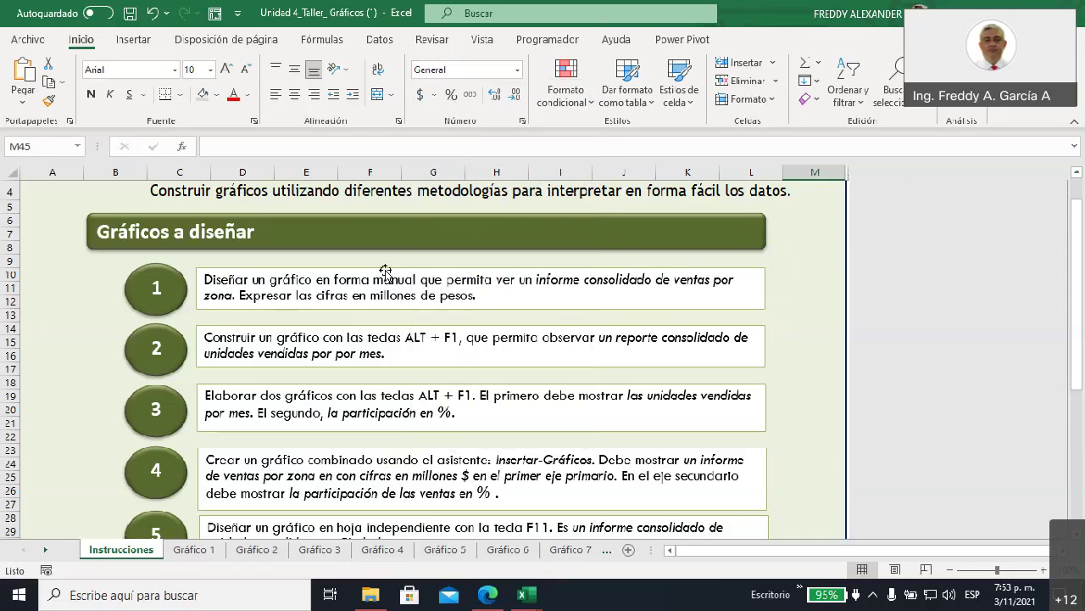
pyautogui.moveTo(406, 337); pyautogui.dragTo(458, 337)
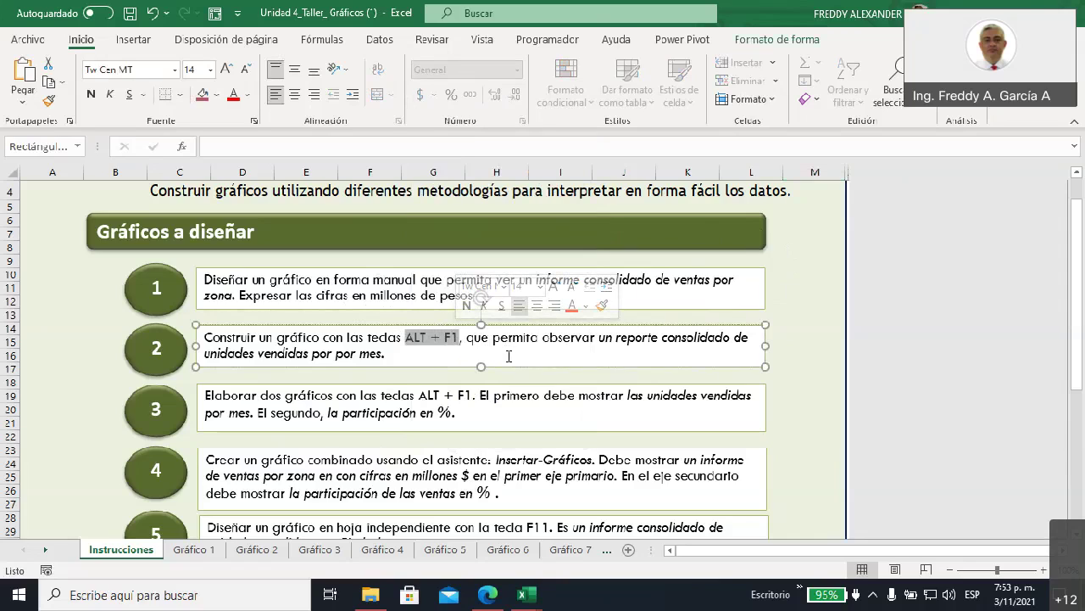
pyautogui.click(445, 336)
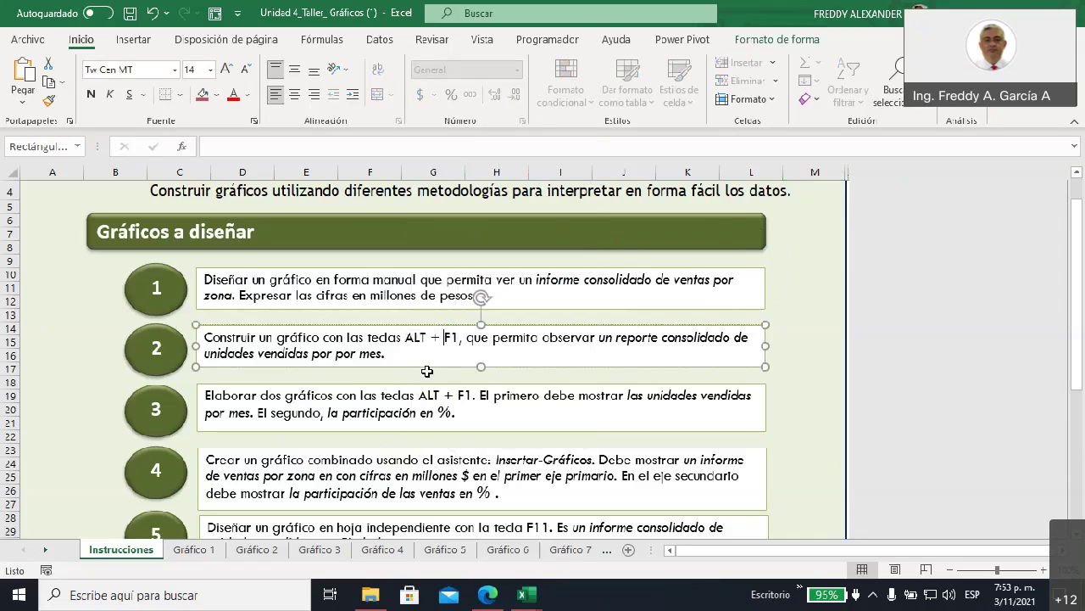
pyautogui.write('Fn ')
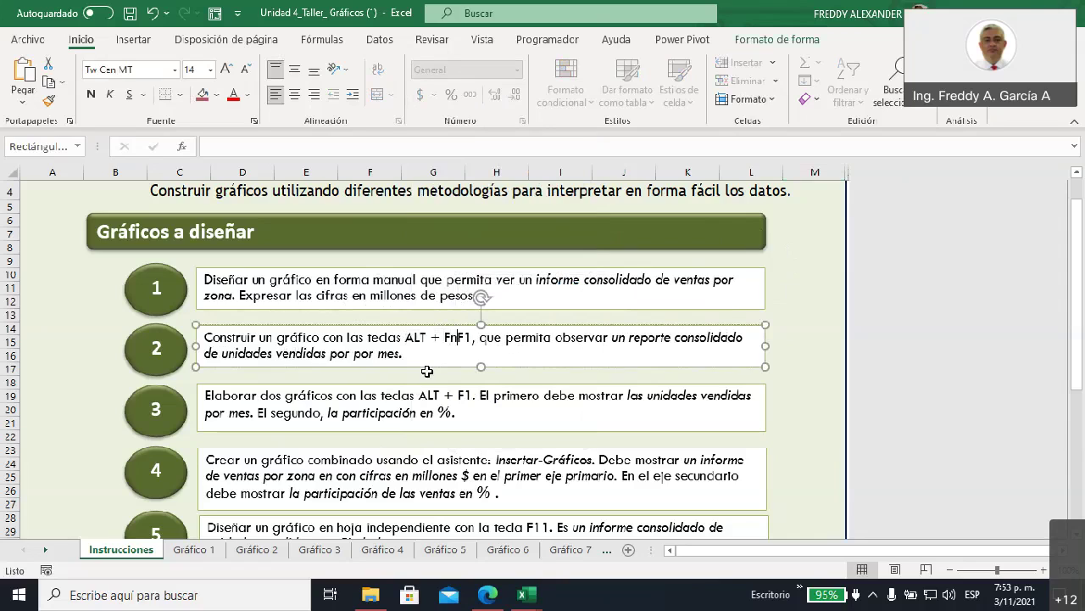
pyautogui.write('+')
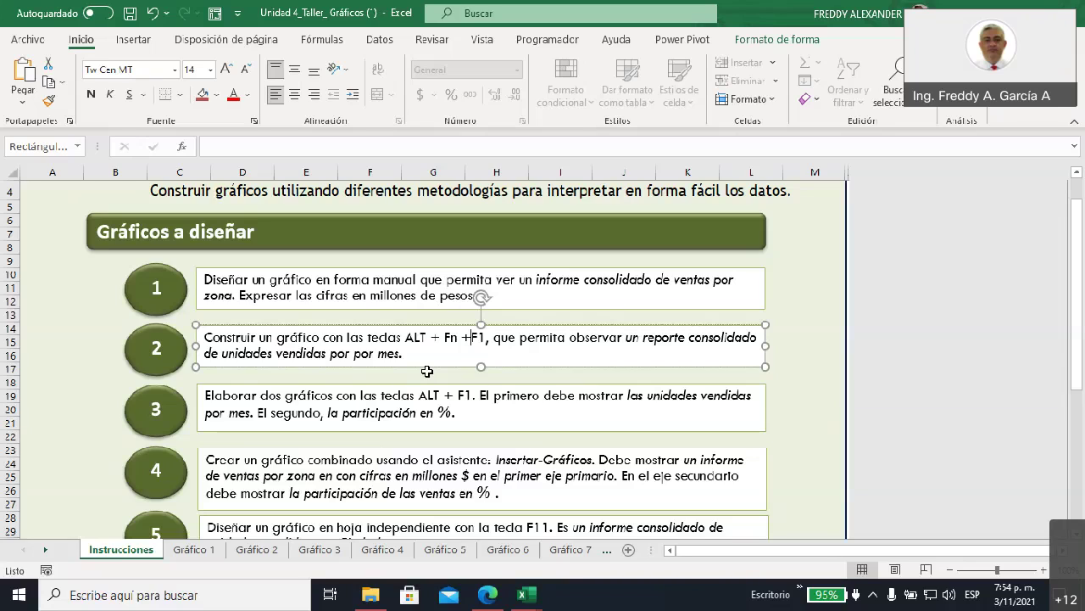
pyautogui.press('BackSpace')
pyautogui.press('BackSpace')
pyautogui.press('BackSpace')
pyautogui.press('BackSpace')
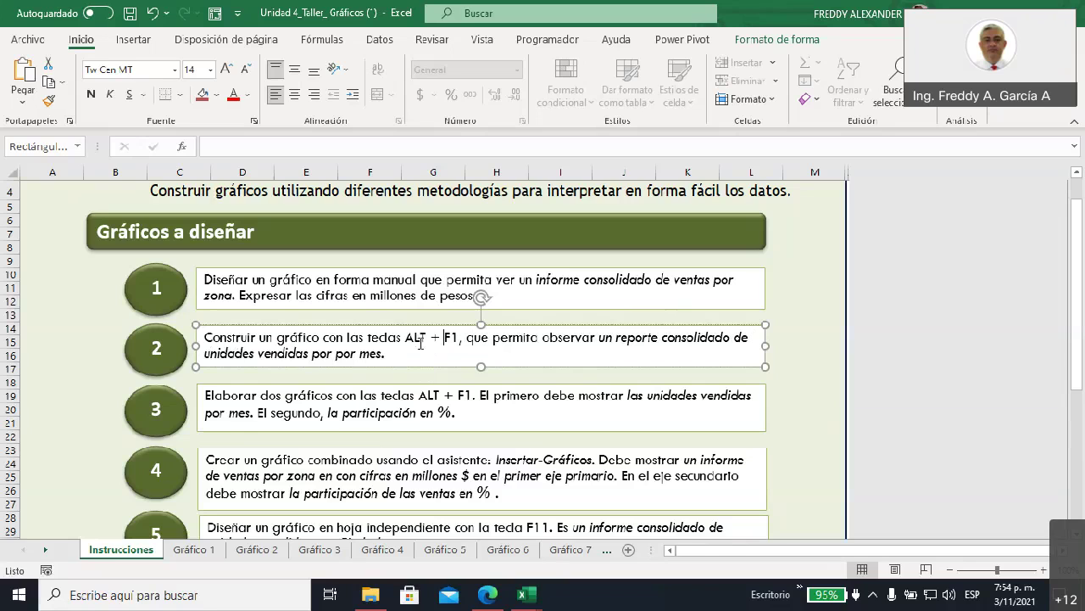
pyautogui.scroll(-2, 413, 355)
pyautogui.scroll(-1, 414, 354)
pyautogui.scroll(-1, 414, 354)
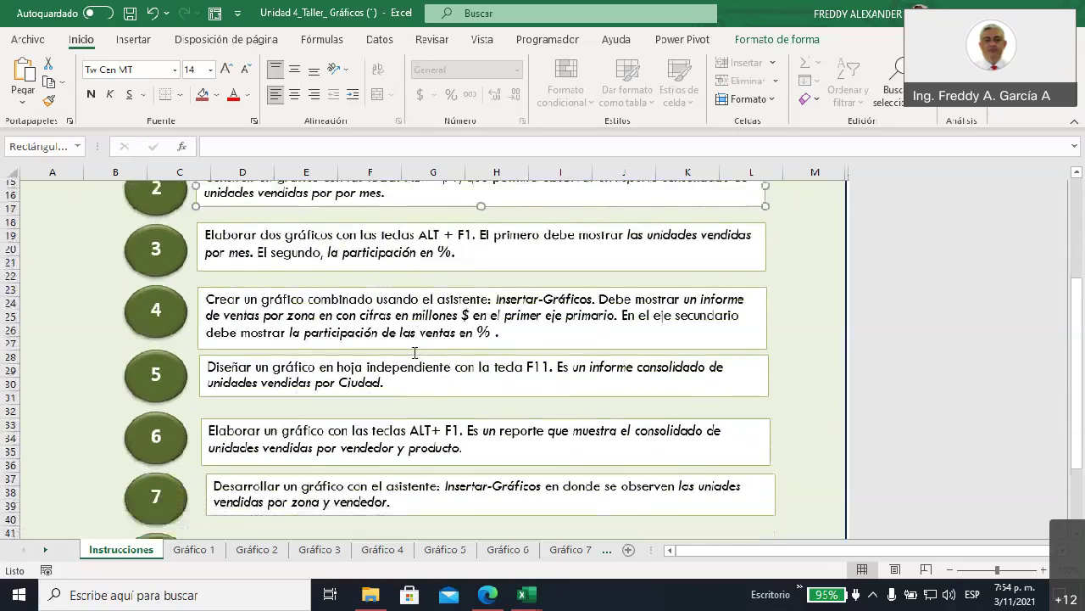
pyautogui.scroll(-1, 415, 353)
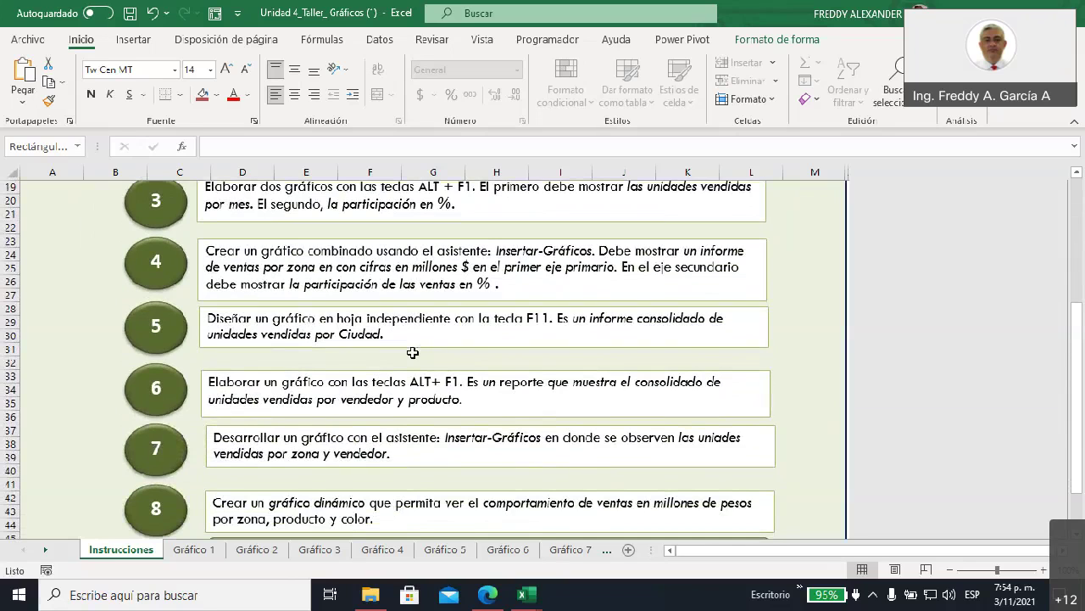
pyautogui.scroll(-1, 448, 363)
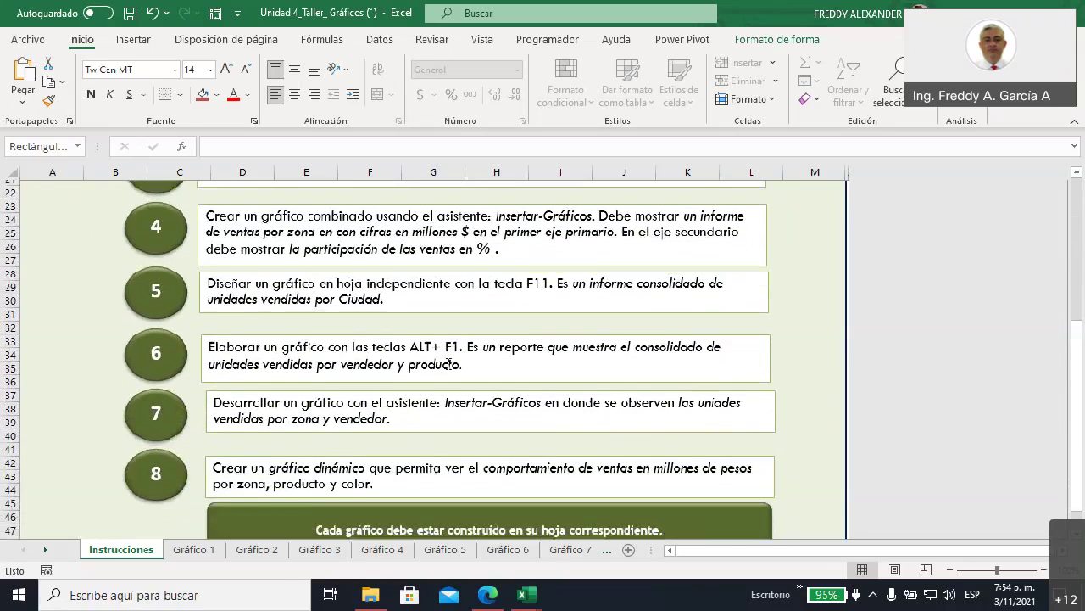
pyautogui.scroll(-2, 449, 363)
pyautogui.scroll(3, 446, 363)
pyautogui.scroll(5, 446, 365)
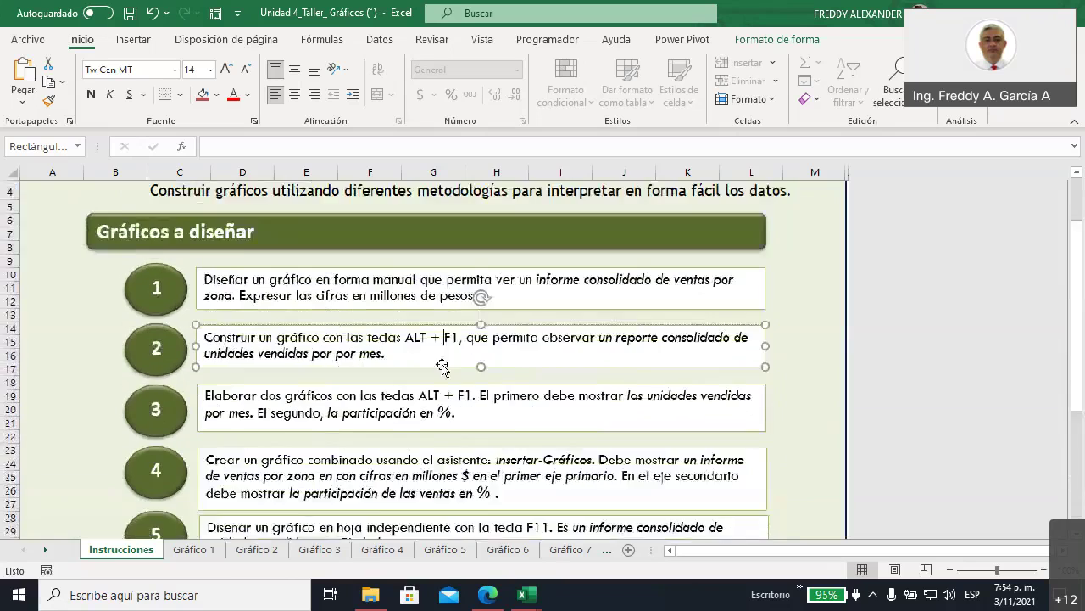
pyautogui.scroll(1, 442, 366)
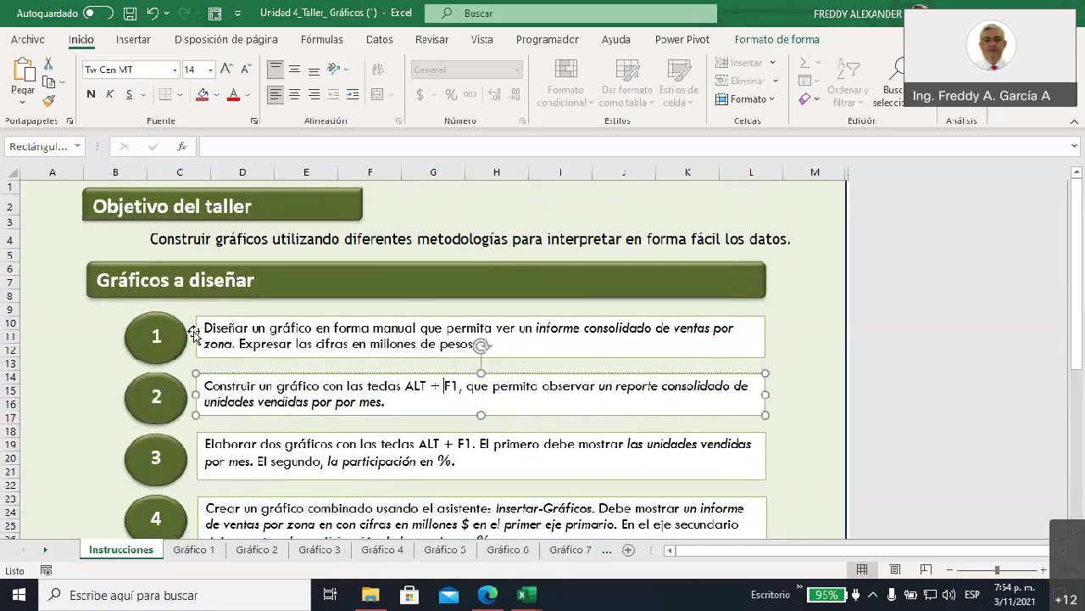
pyautogui.moveTo(203, 329); pyautogui.dragTo(500, 345)
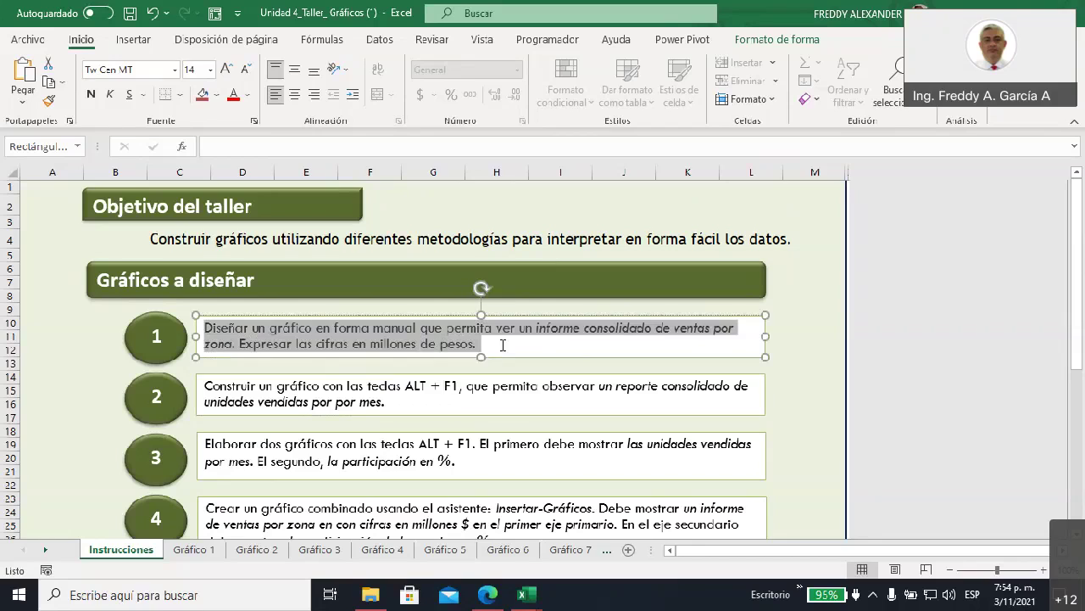
# - Switch to the Gráfico 1 sheet and select the FORMA MANUAL and GRAFICO DE COLUMNAS notes in B9–B10
pyautogui.click(194, 550)
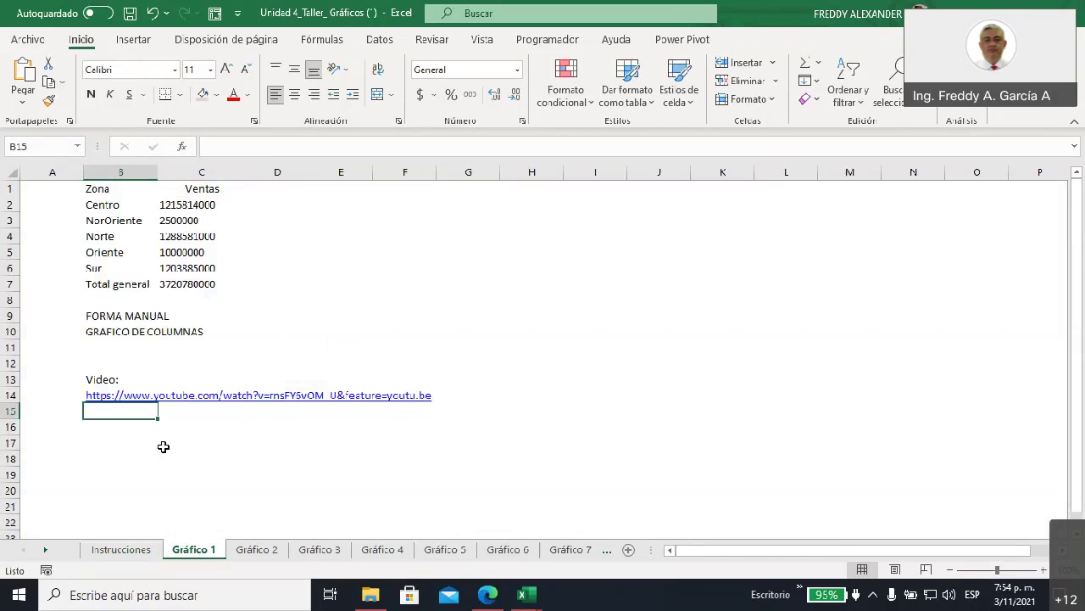
pyautogui.click(90, 315)
pyautogui.click(91, 330)
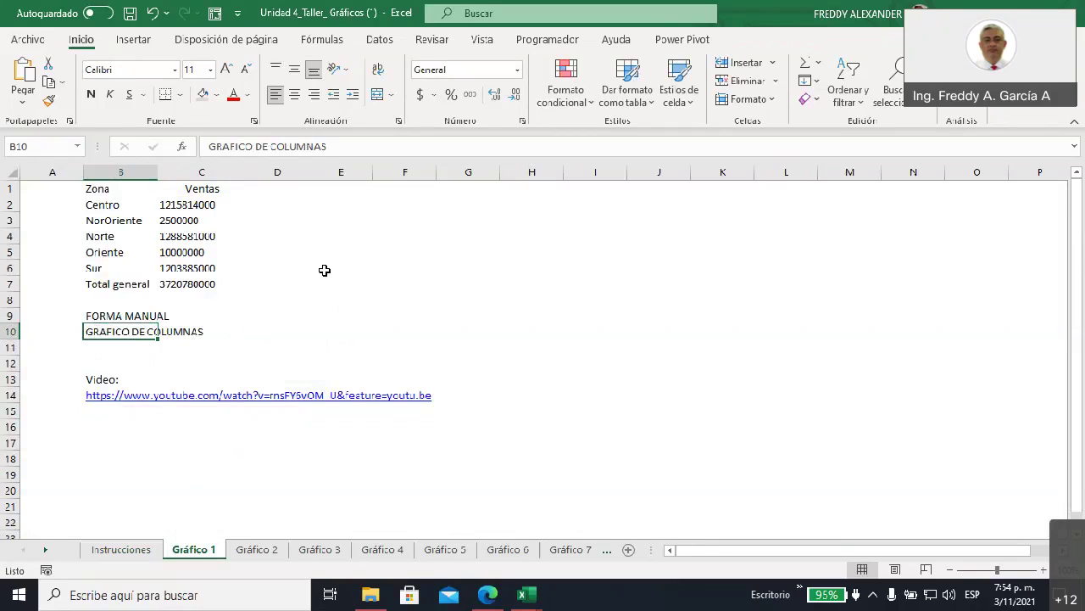
# - Show the Insertar ribbon and mark its Gráficos group and recommended charts in red ink, then clear it
pyautogui.click(134, 40)
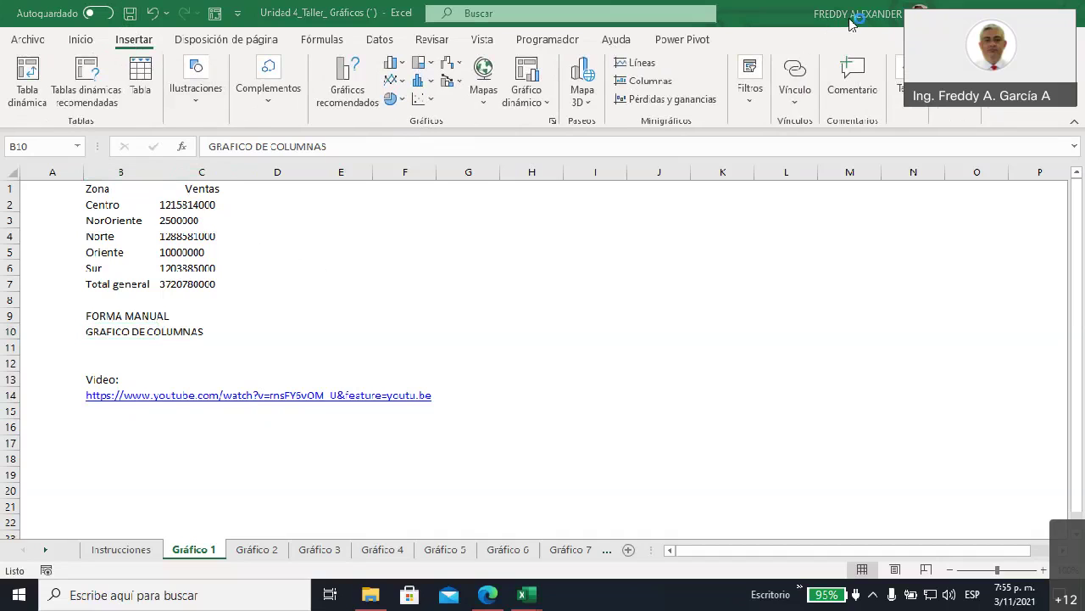
pyautogui.moveTo(421, 207)
pyautogui.mouseDown()
pyautogui.moveTo(430, 140)
pyautogui.moveTo(448, 157)
pyautogui.mouseUp()
pyautogui.moveTo(507, 188)
pyautogui.mouseDown()
pyautogui.moveTo(551, 125)
pyautogui.moveTo(548, 157)
pyautogui.mouseUp()
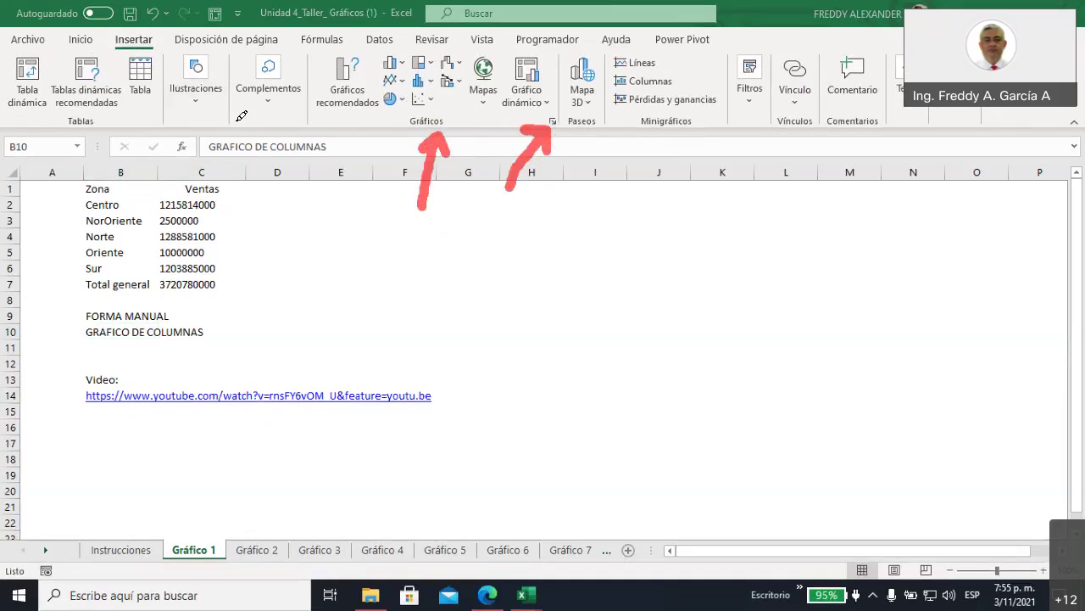
pyautogui.moveTo(237, 122)
pyautogui.mouseDown()
pyautogui.moveTo(313, 100)
pyautogui.moveTo(291, 127)
pyautogui.mouseUp()
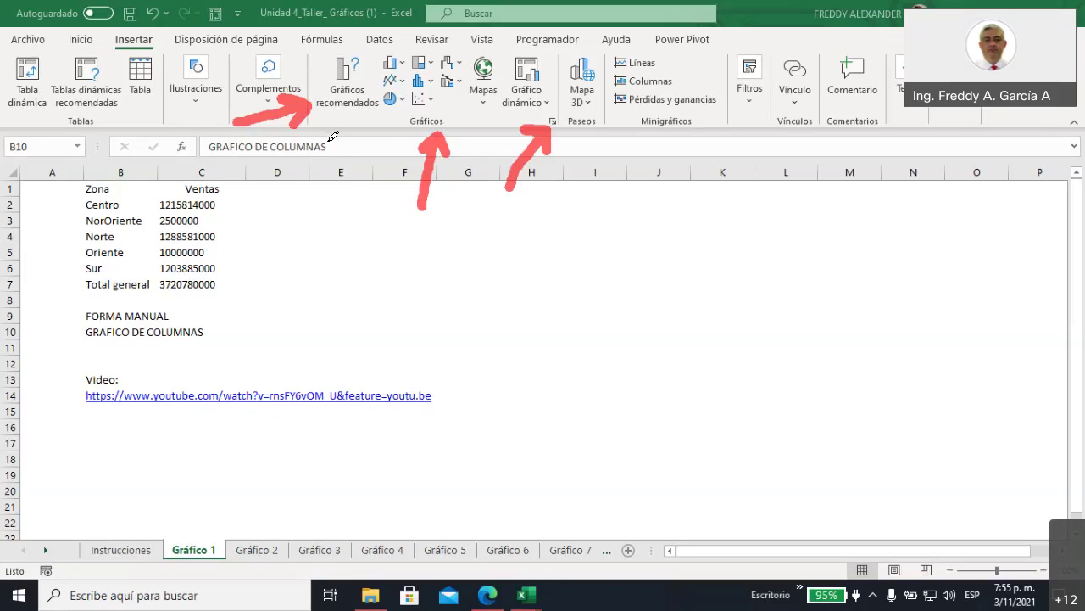
pyautogui.click(387, 116)
pyautogui.moveTo(386, 100)
pyautogui.mouseDown()
pyautogui.moveTo(485, 68)
pyautogui.moveTo(395, 111)
pyautogui.mouseUp()
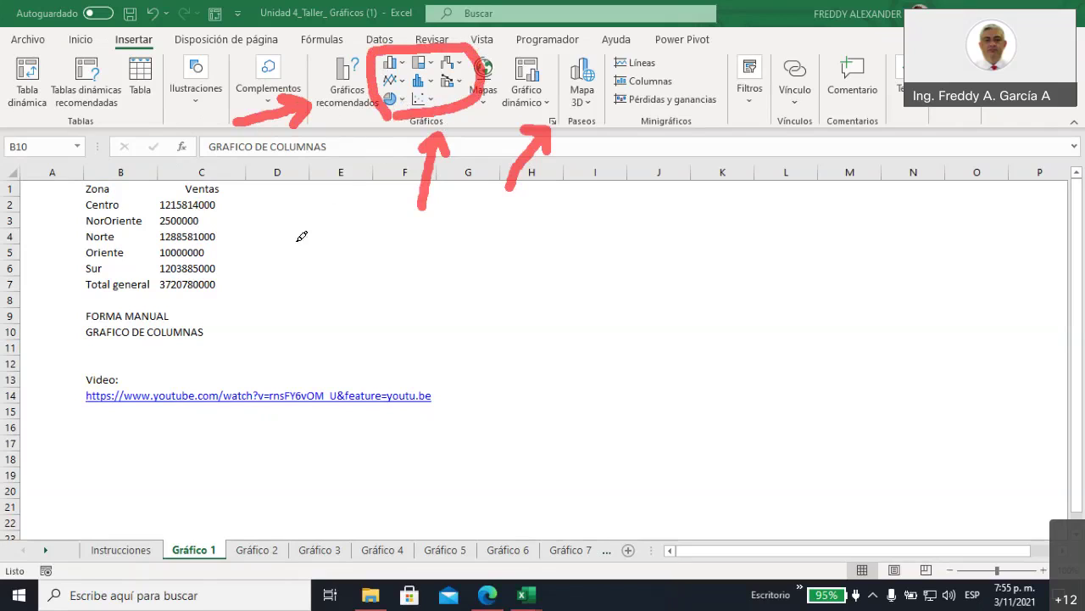
pyautogui.press('Escape')
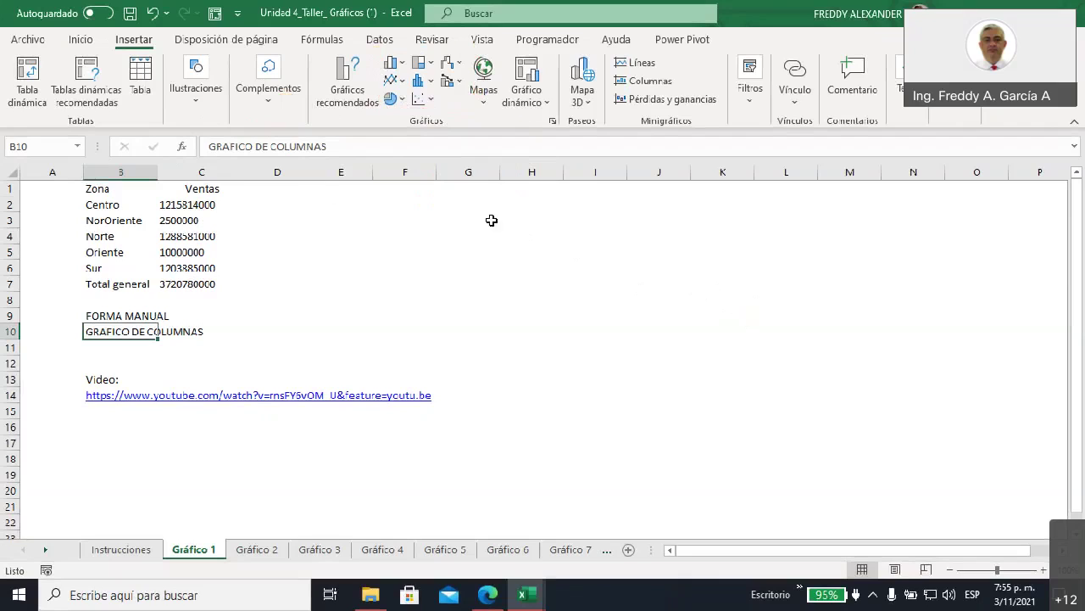
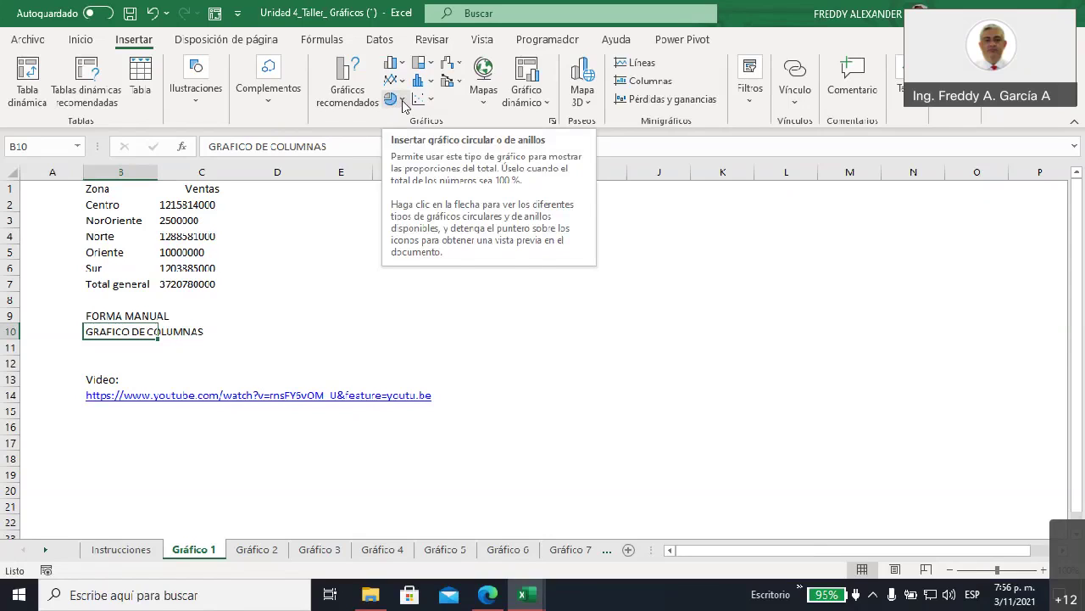
# - Insert an empty 2-D clustered column chart (Columnas agrupadas) from the Insertar chart list
pyautogui.click(403, 101)
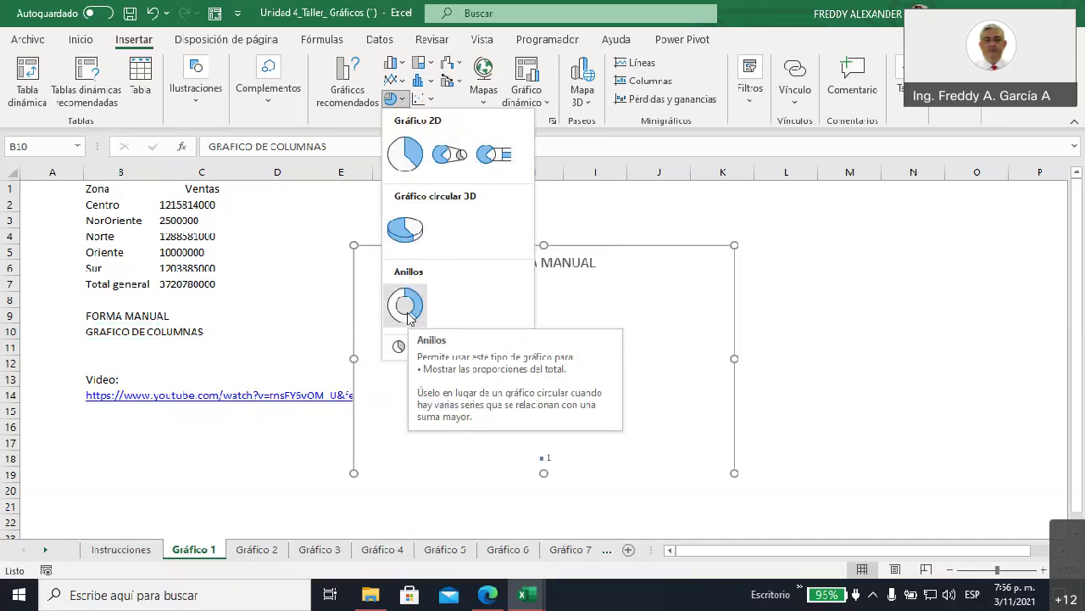
pyautogui.click(712, 220)
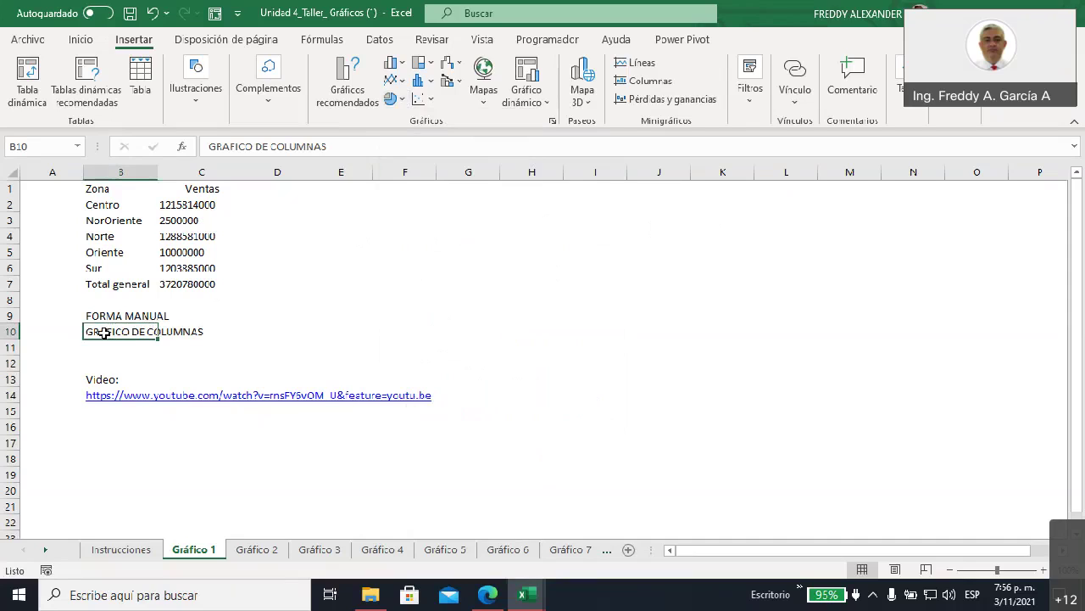
pyautogui.click(391, 66)
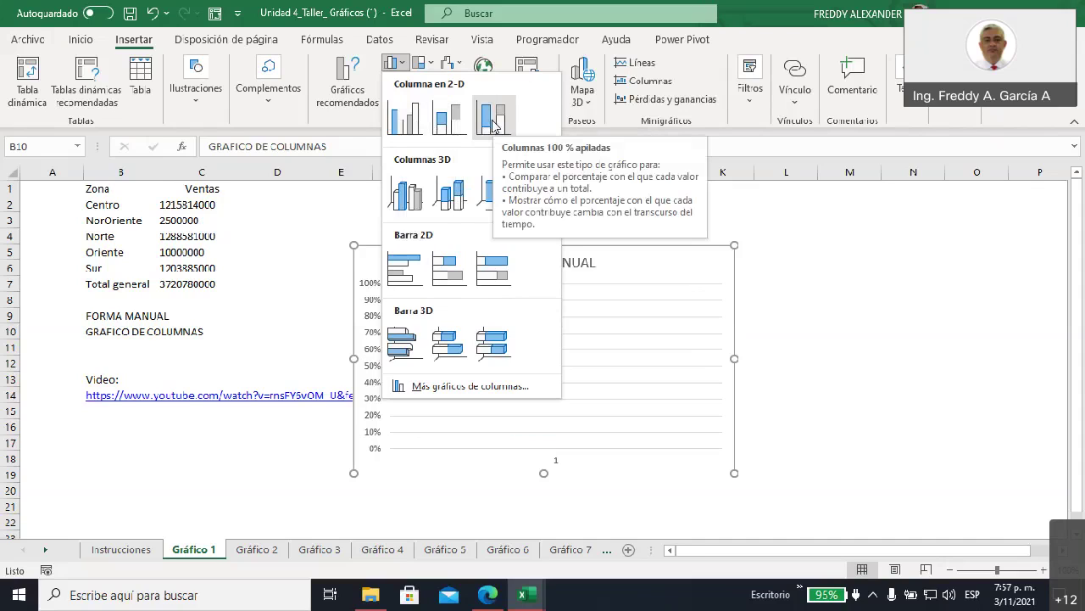
pyautogui.click(403, 125)
# - Drag the empty chart beside the Zona/Ventas table so it spans about columns F to L
pyautogui.moveTo(454, 259); pyautogui.dragTo(512, 203)
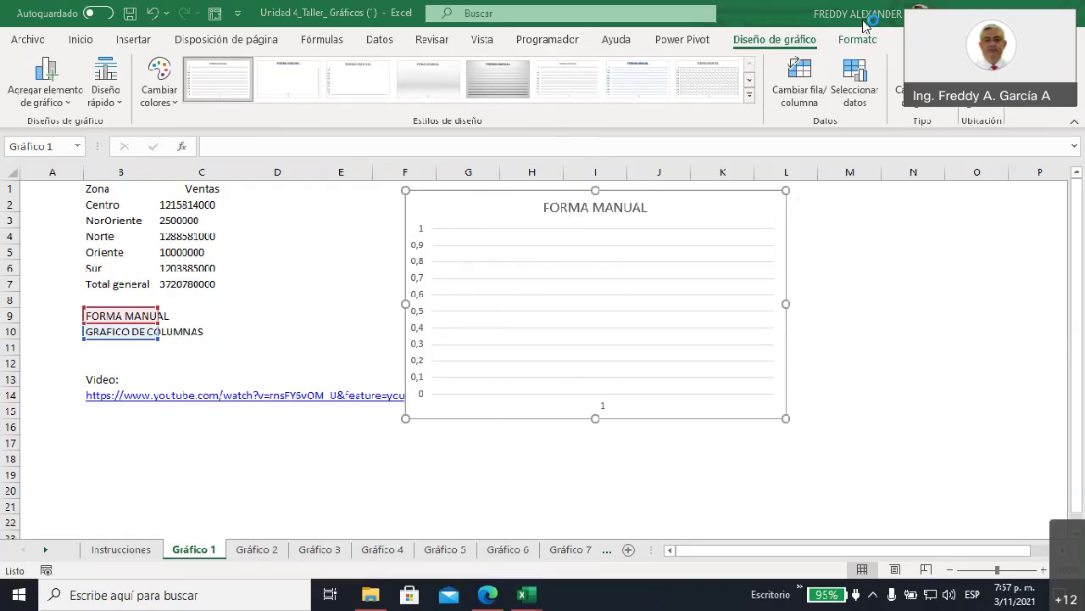
pyautogui.moveTo(598, 272)
pyautogui.mouseDown()
pyautogui.moveTo(748, 194)
pyautogui.moveTo(878, 47)
pyautogui.moveTo(889, 102)
pyautogui.moveTo(826, 117)
pyautogui.mouseUp()
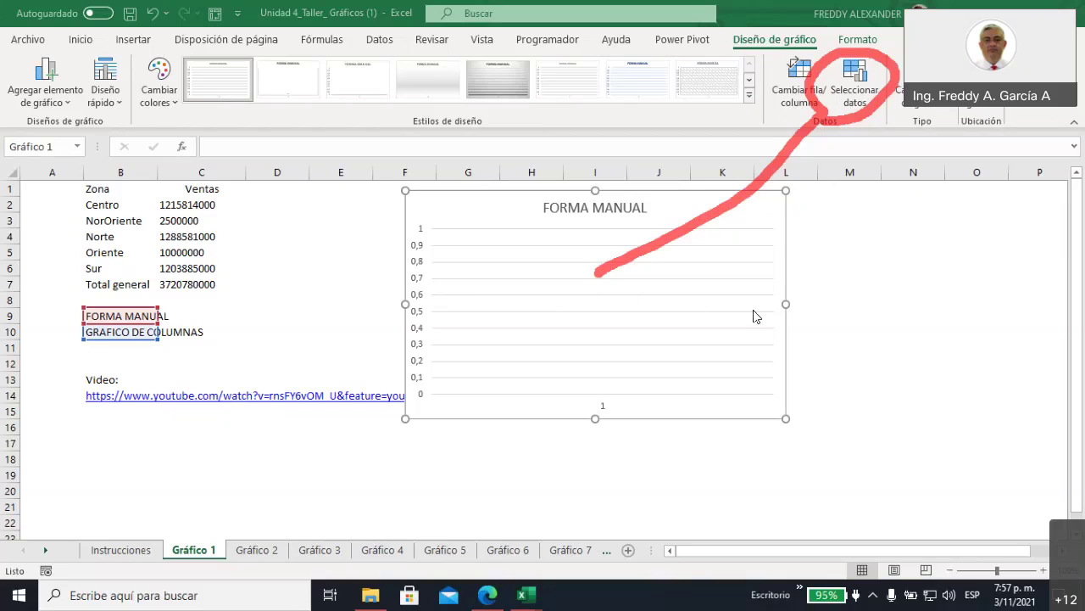
pyautogui.rightClick(491, 202)
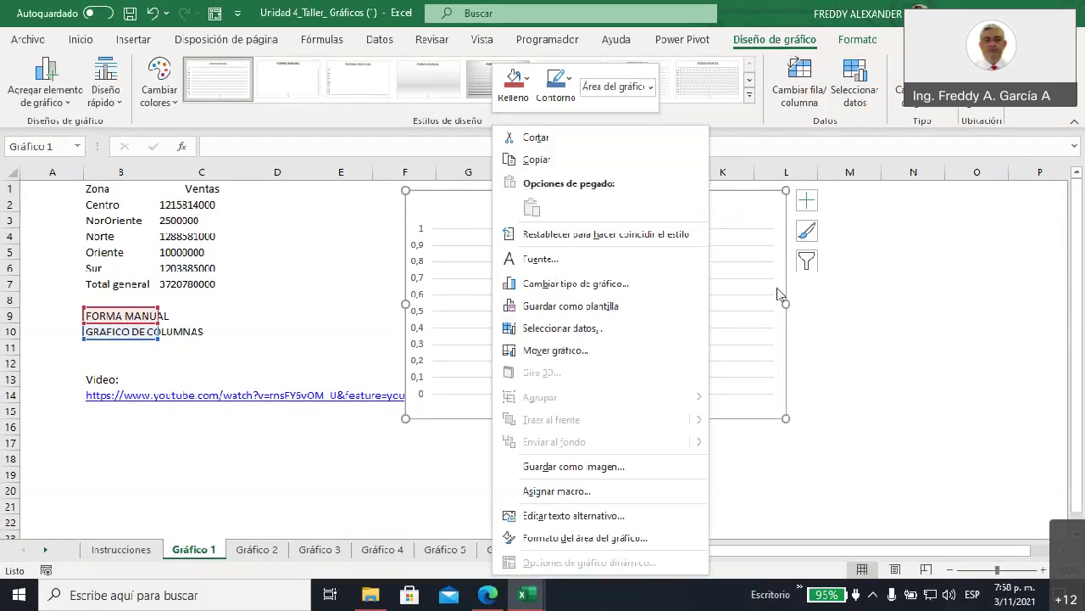
# - Close the chart's shortcut menu, leaving the empty FORMA MANUAL chart beside the sales table
pyautogui.click(791, 309)
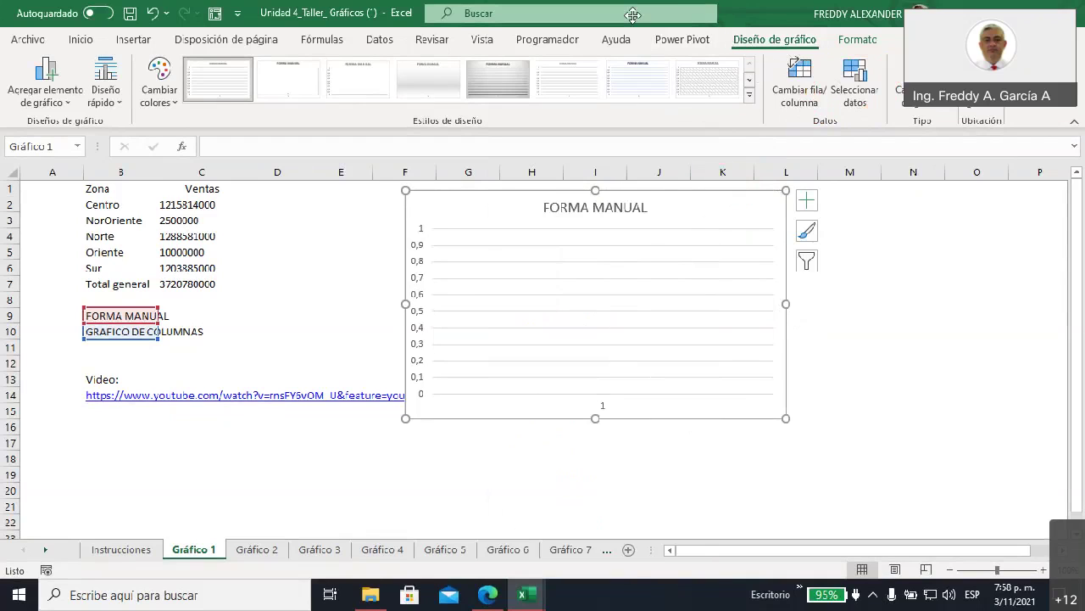
pyautogui.moveTo(634, 181)
pyautogui.mouseDown()
pyautogui.moveTo(777, 46)
pyautogui.moveTo(742, 35)
pyautogui.mouseUp()
pyautogui.moveTo(787, 173)
pyautogui.mouseDown()
pyautogui.moveTo(845, 102)
pyautogui.moveTo(899, 80)
pyautogui.moveTo(850, 58)
pyautogui.moveTo(824, 117)
pyautogui.mouseUp()
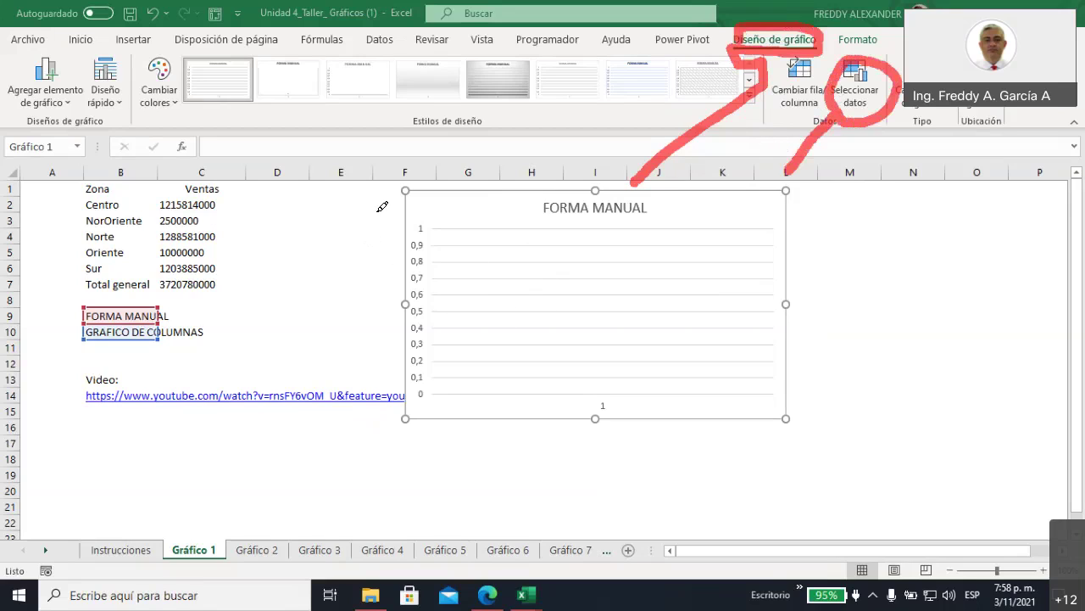
pyautogui.moveTo(388, 193); pyautogui.dragTo(391, 185)
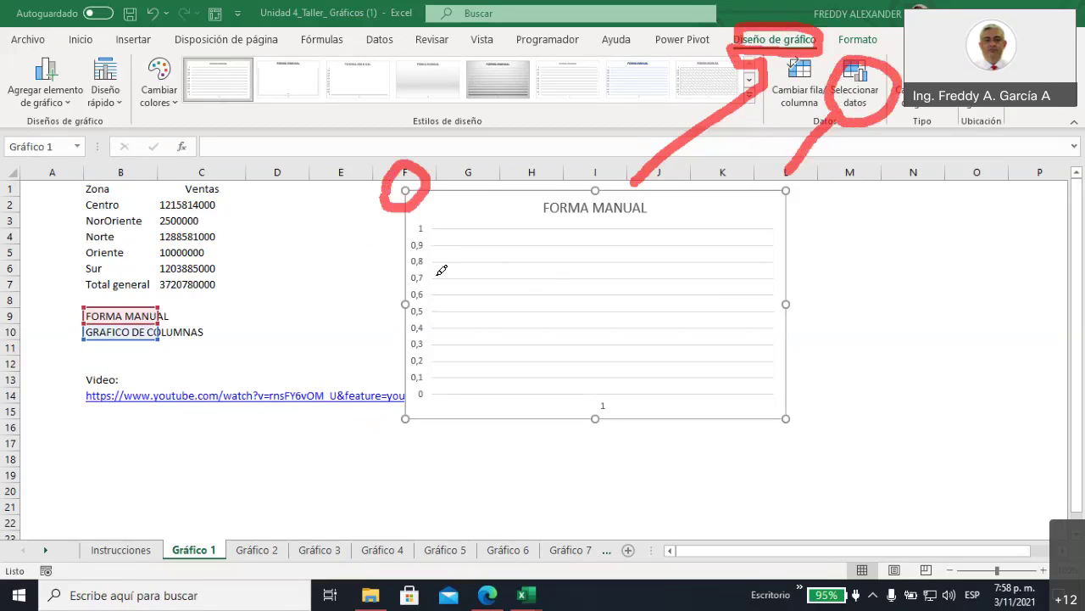
pyautogui.moveTo(437, 282)
pyautogui.mouseDown()
pyautogui.moveTo(395, 300)
pyautogui.moveTo(431, 279)
pyautogui.mouseUp()
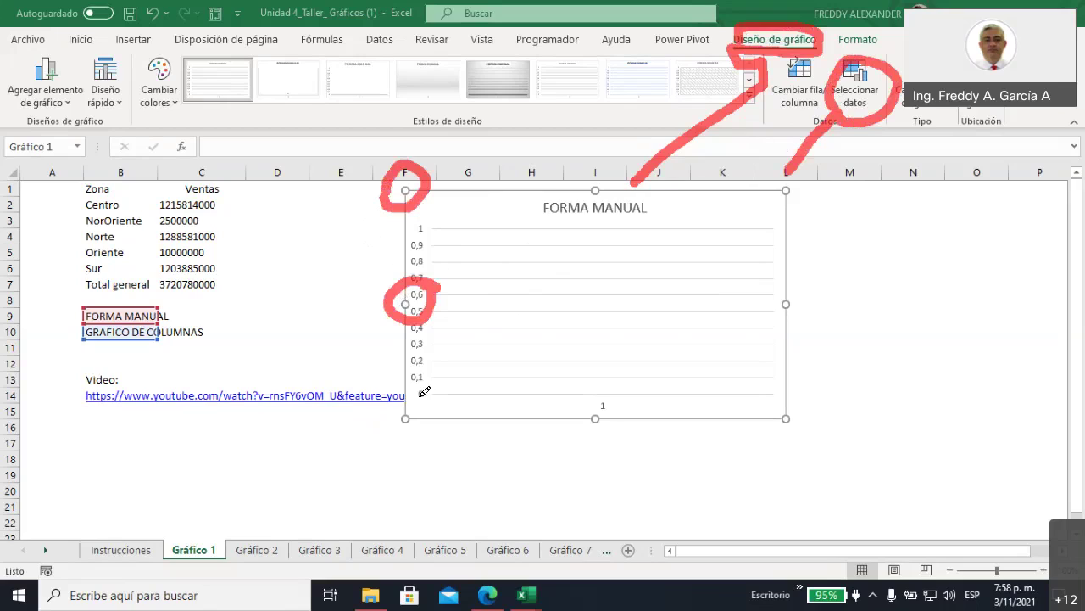
pyautogui.moveTo(426, 390); pyautogui.dragTo(424, 393)
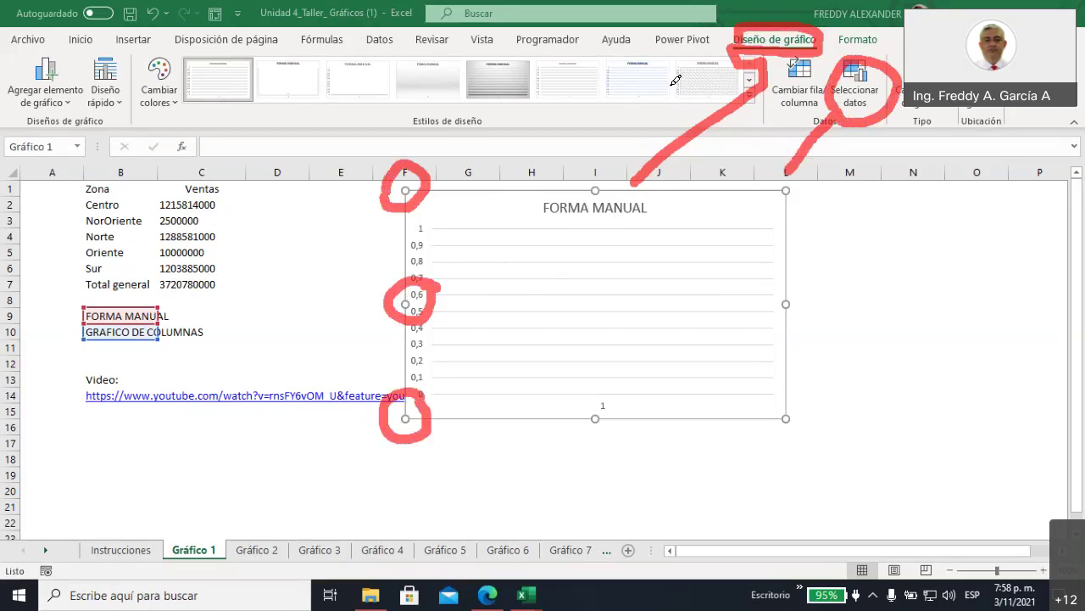
pyautogui.moveTo(738, 12)
pyautogui.mouseDown()
pyautogui.moveTo(721, 63)
pyautogui.moveTo(823, 66)
pyautogui.moveTo(897, 29)
pyautogui.mouseUp()
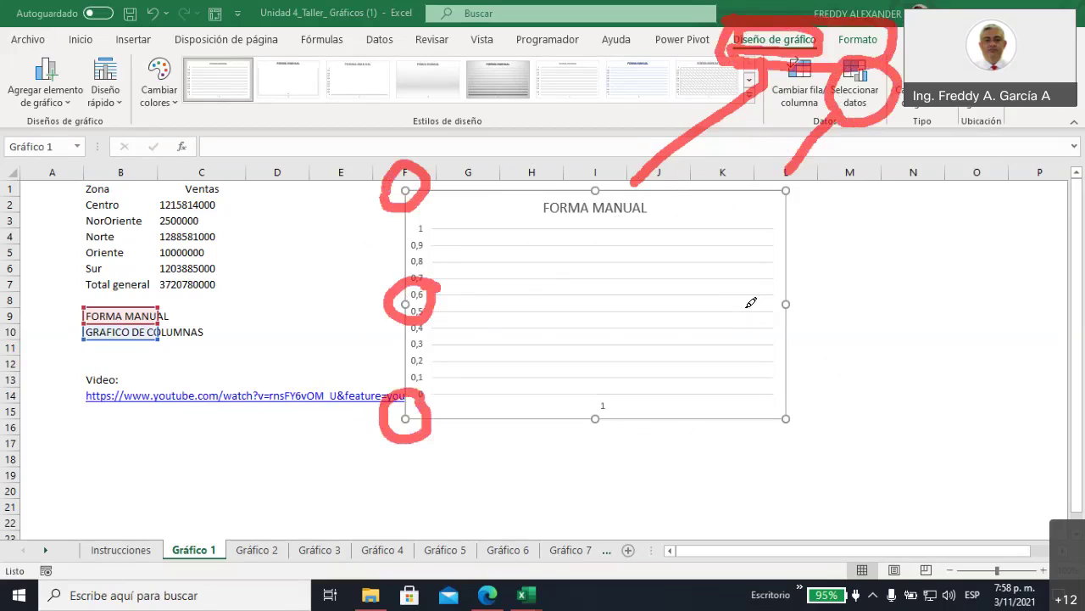
pyautogui.press('Escape')
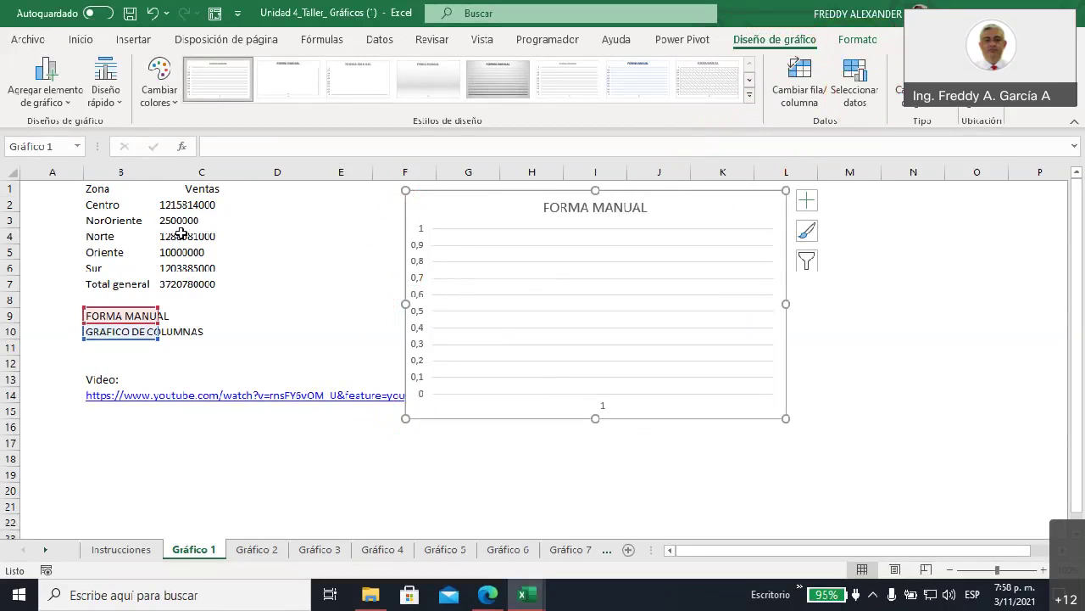
# - Reselect the empty chart and open Seleccionar datos from Diseño de gráfico
pyautogui.click(100, 191)
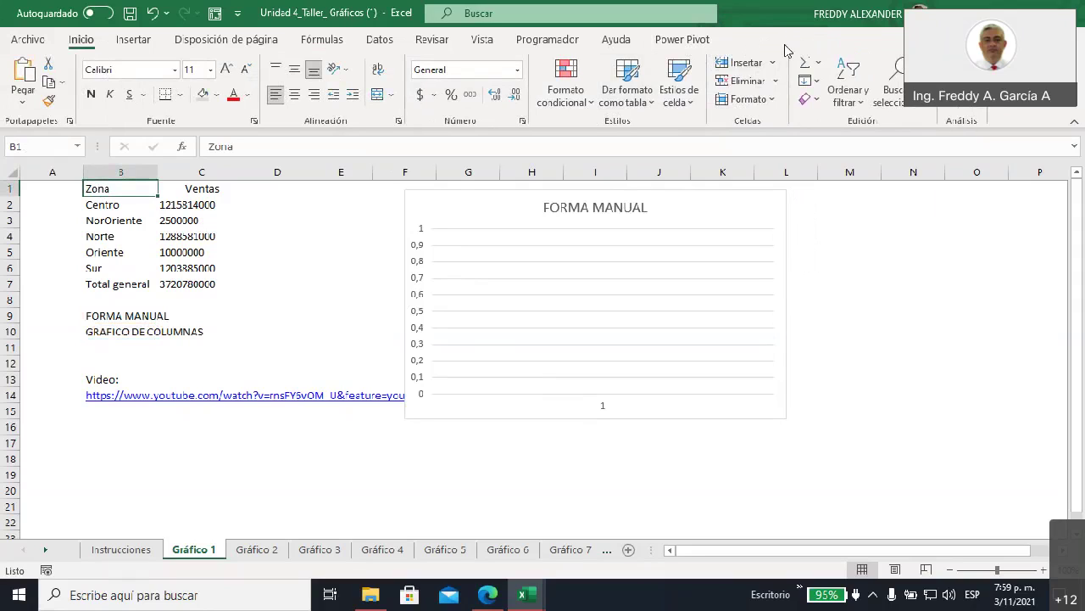
pyautogui.click(683, 212)
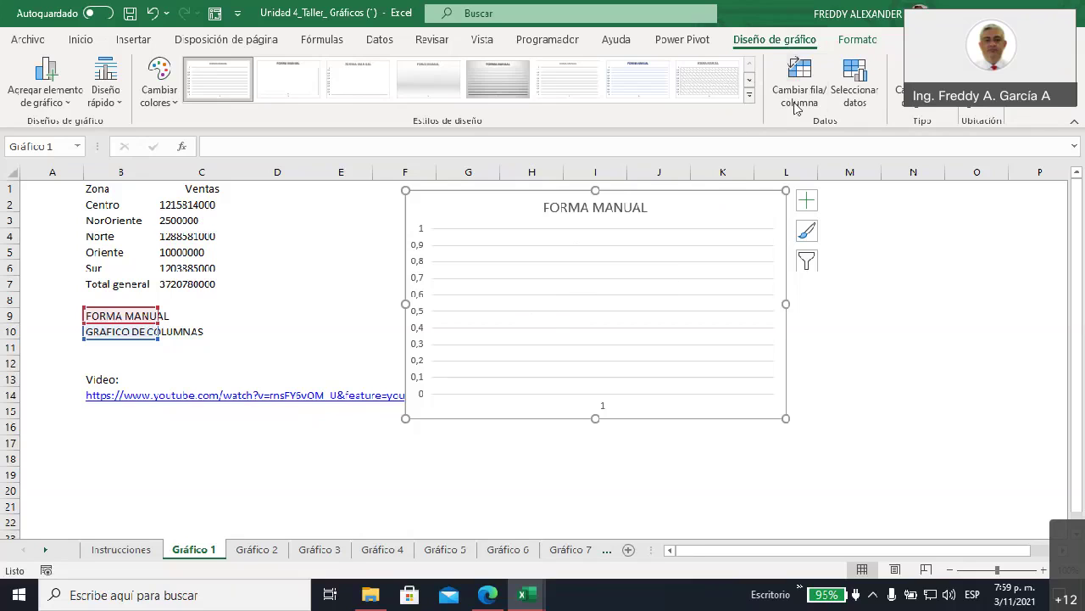
pyautogui.click(853, 100)
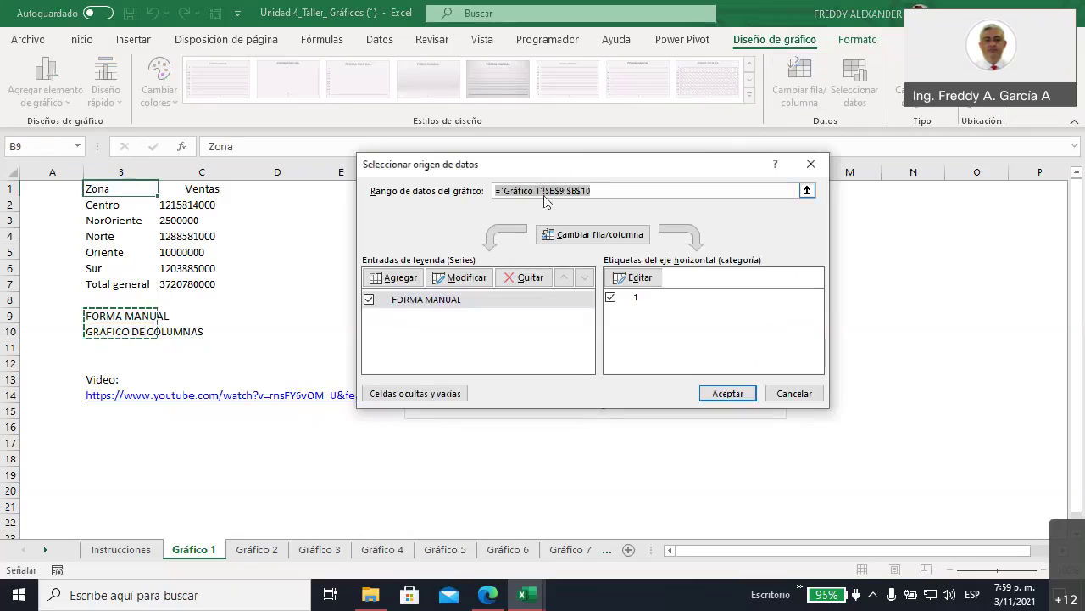
# - Replace the chart data range with 'Gráfico 1'!$B$1:$C$6, covering zones and sales but not the total
pyautogui.click(615, 189)
pyautogui.moveTo(616, 189); pyautogui.dragTo(492, 190)
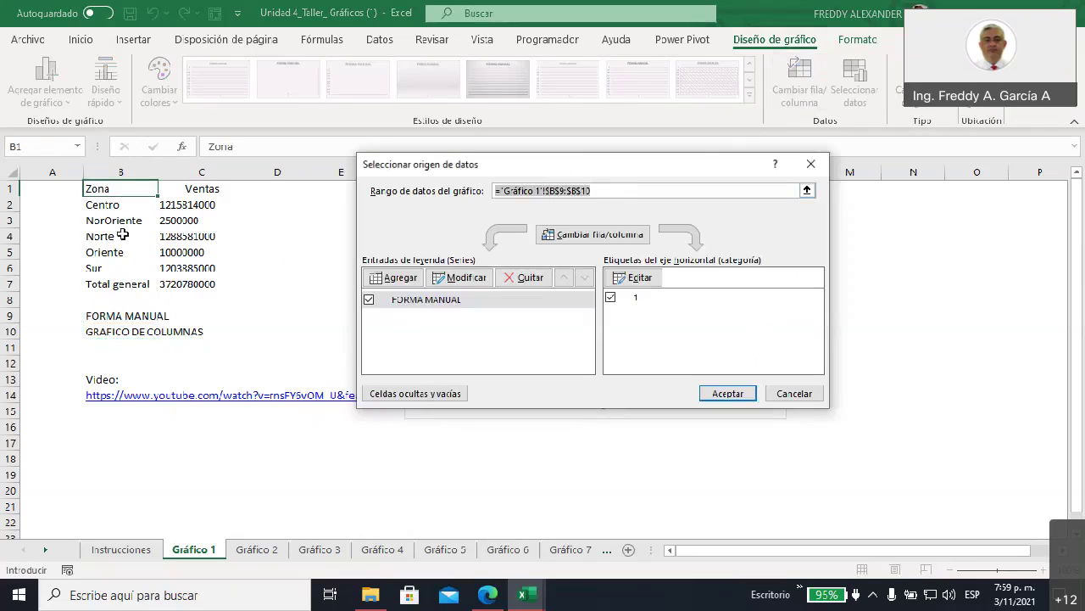
pyautogui.moveTo(96, 188)
pyautogui.mouseDown()
pyautogui.moveTo(182, 187)
pyautogui.moveTo(185, 270)
pyautogui.mouseUp()
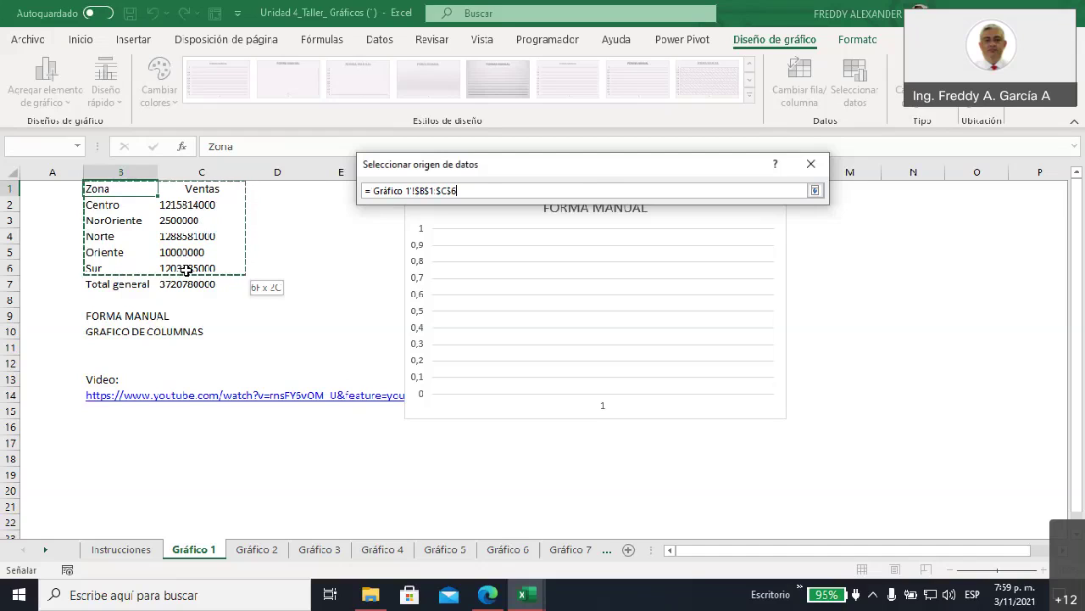
pyautogui.moveTo(185, 270); pyautogui.dragTo(185, 270)
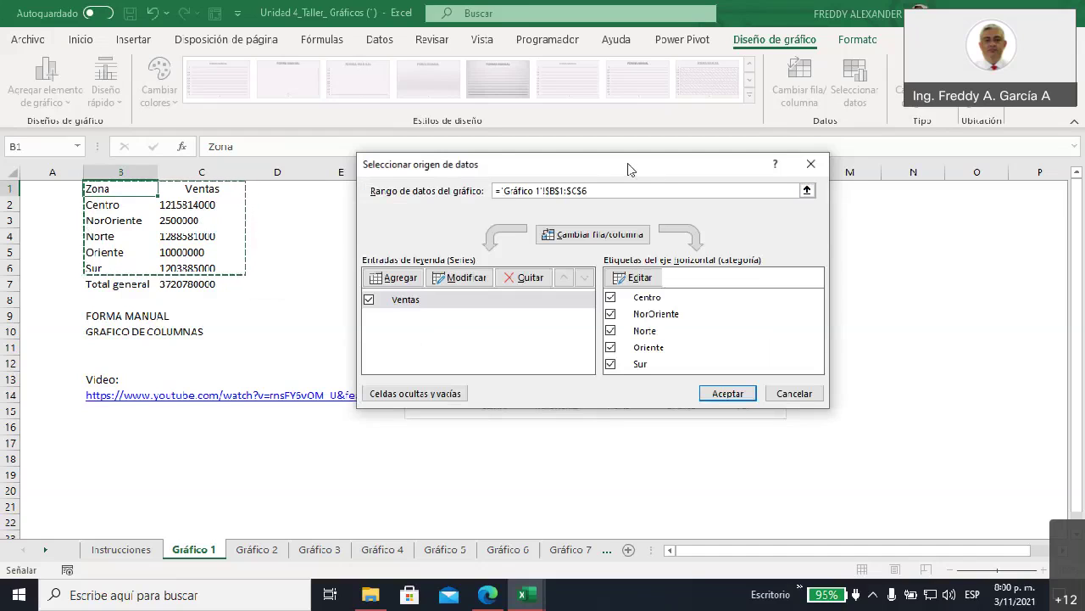
pyautogui.moveTo(619, 167); pyautogui.dragTo(620, 94)
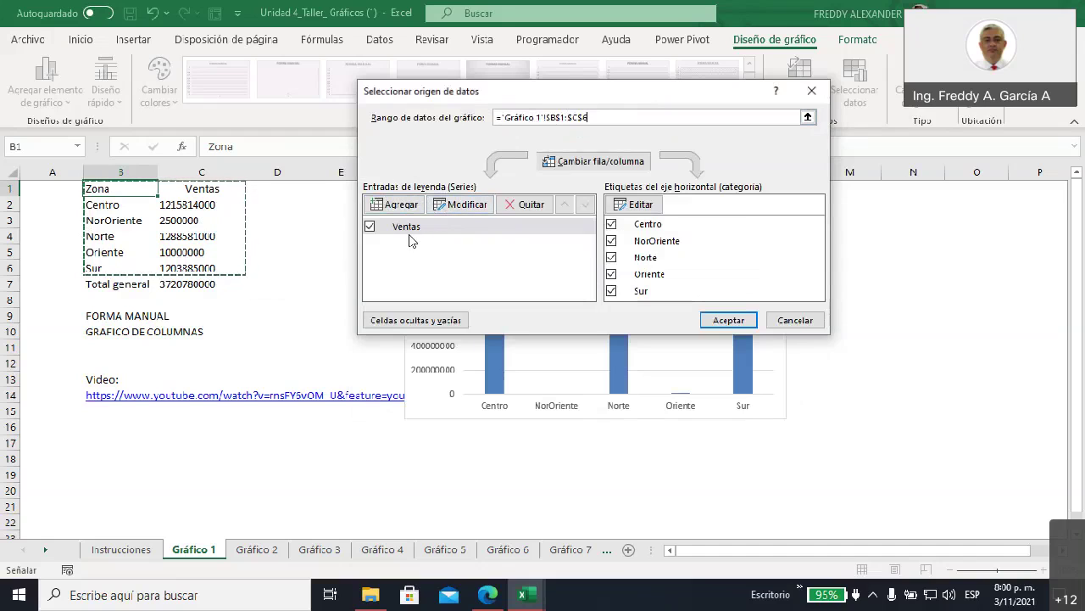
pyautogui.moveTo(607, 93)
pyautogui.mouseDown()
pyautogui.moveTo(407, 246)
pyautogui.moveTo(550, 391)
pyautogui.moveTo(833, 124)
pyautogui.moveTo(429, 99)
pyautogui.moveTo(472, 105)
pyautogui.mouseUp()
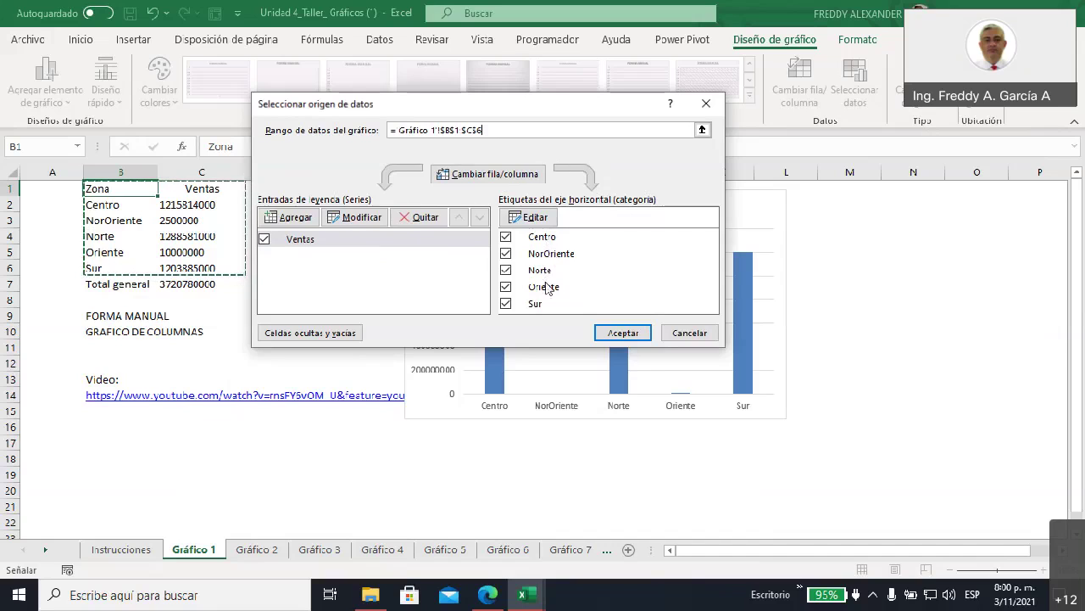
pyautogui.moveTo(544, 104); pyautogui.dragTo(429, 77)
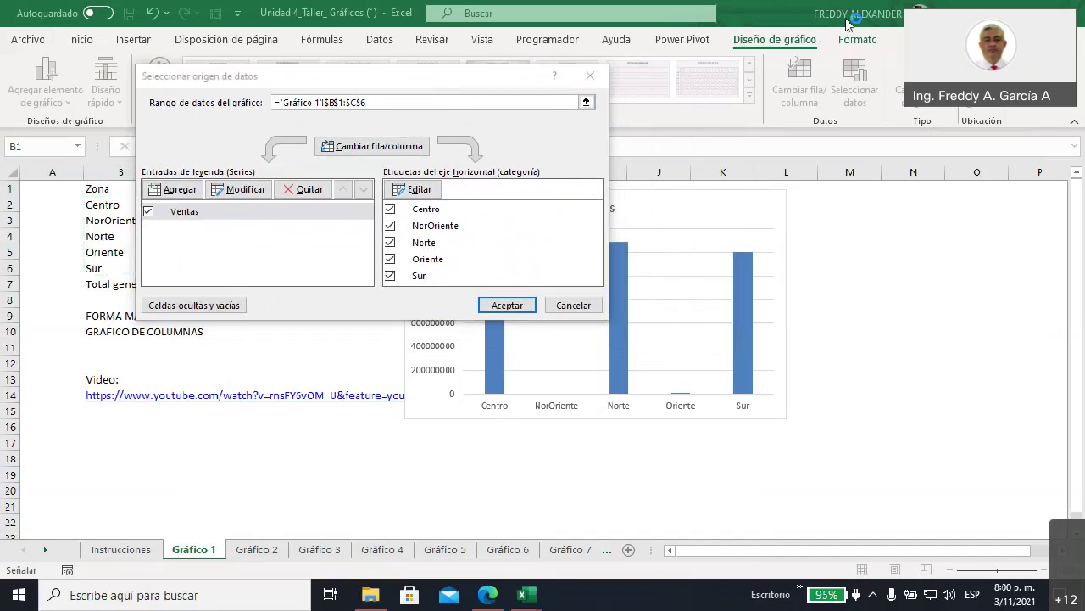
pyautogui.moveTo(560, 155)
pyautogui.mouseDown()
pyautogui.moveTo(391, 185)
pyautogui.moveTo(557, 142)
pyautogui.mouseUp()
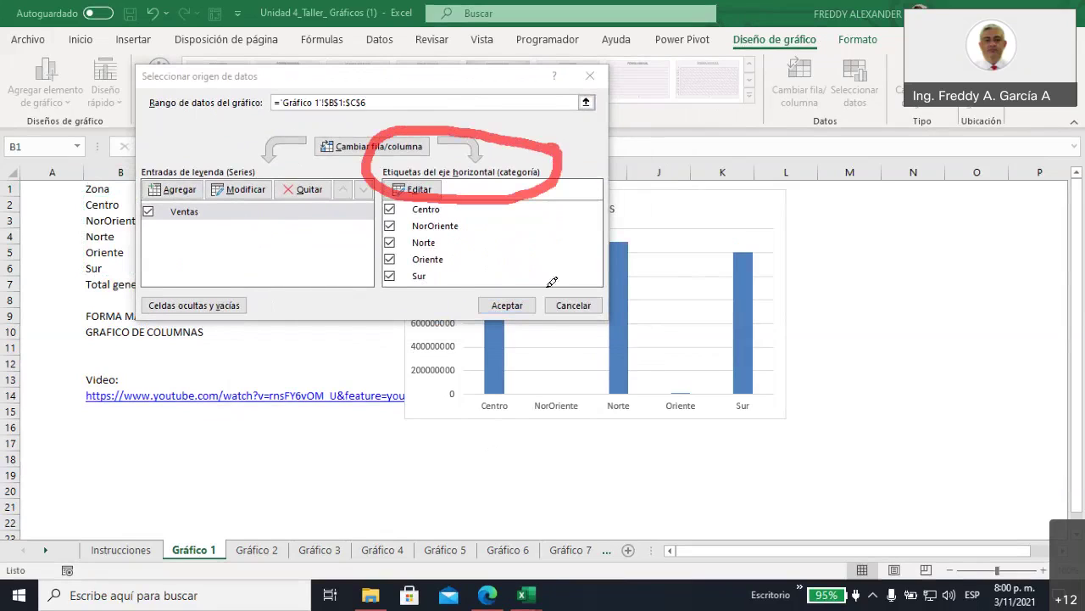
pyautogui.moveTo(710, 384)
pyautogui.mouseDown()
pyautogui.moveTo(636, 374)
pyautogui.moveTo(685, 374)
pyautogui.mouseUp()
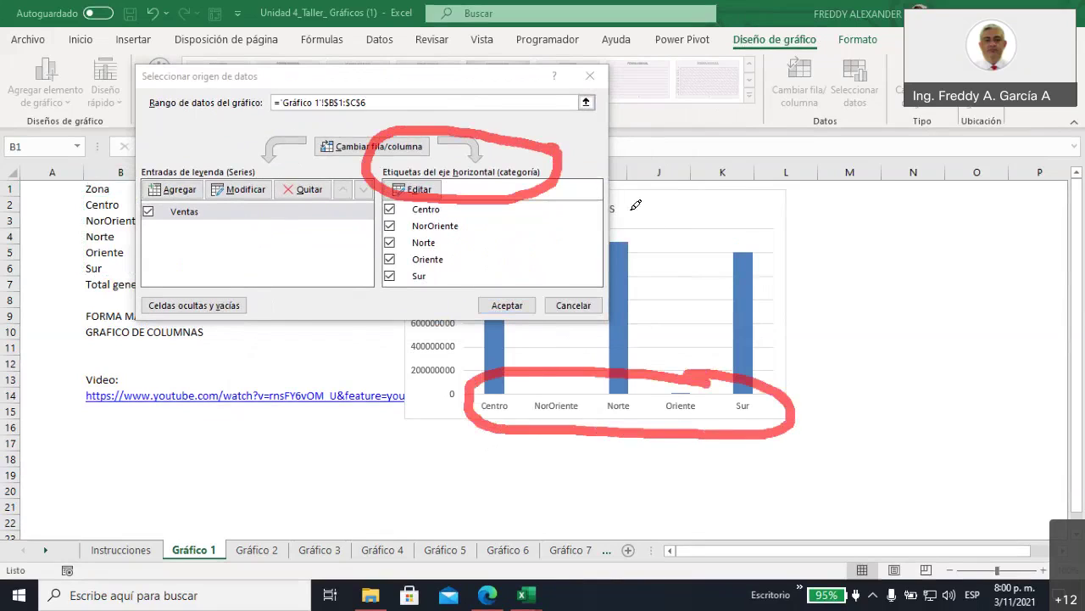
pyautogui.moveTo(573, 163); pyautogui.dragTo(655, 373)
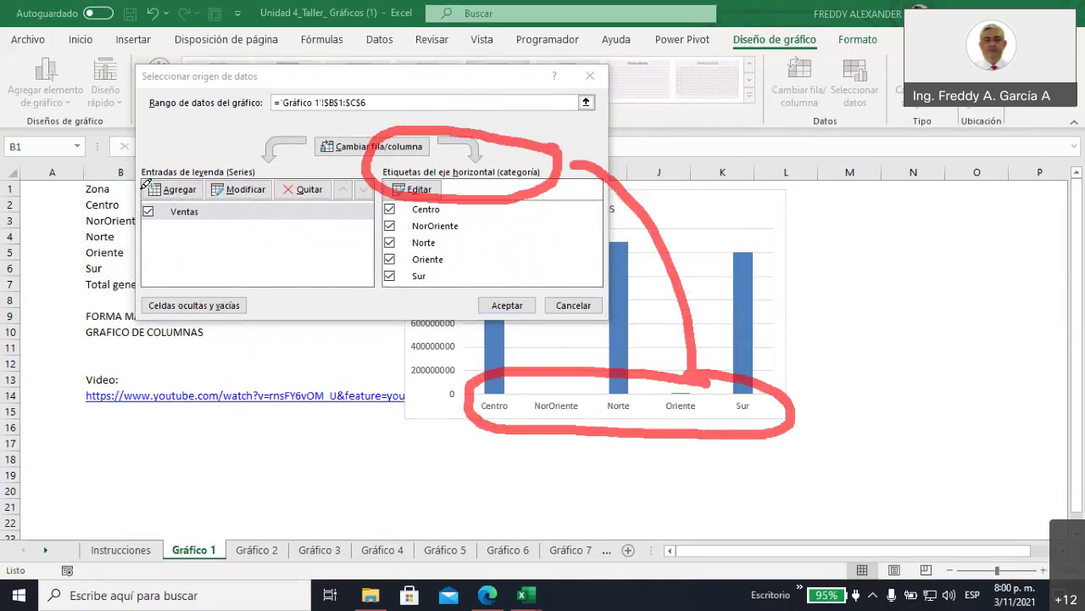
pyautogui.moveTo(134, 185)
pyautogui.mouseDown()
pyautogui.moveTo(195, 182)
pyautogui.moveTo(158, 188)
pyautogui.mouseUp()
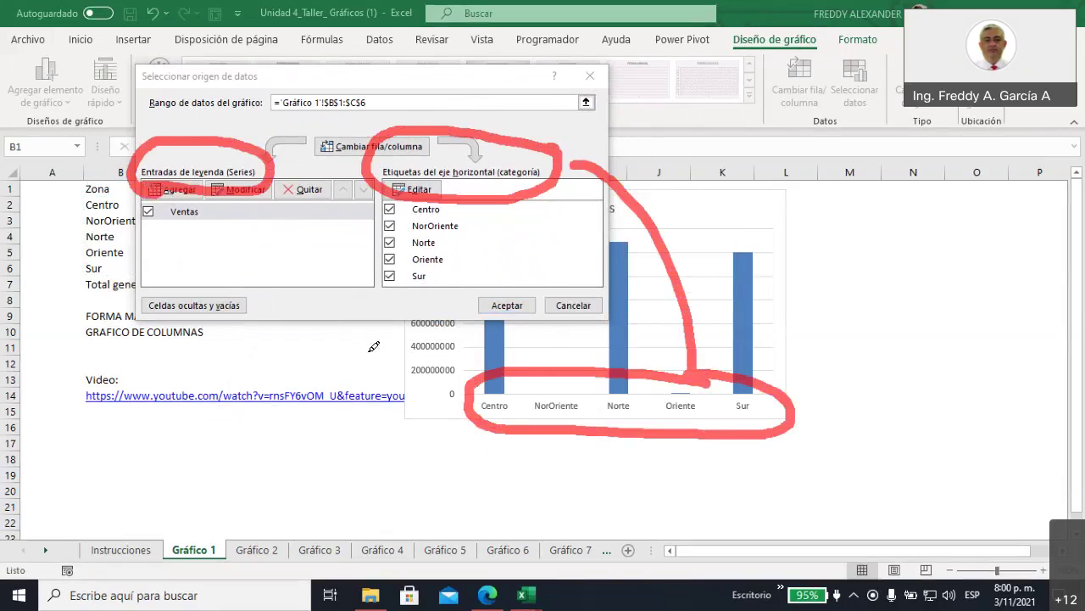
pyautogui.moveTo(387, 323)
pyautogui.mouseDown()
pyautogui.moveTo(441, 373)
pyautogui.moveTo(475, 297)
pyautogui.moveTo(411, 212)
pyautogui.moveTo(393, 333)
pyautogui.mouseUp()
pyautogui.moveTo(403, 246)
pyautogui.mouseDown()
pyautogui.moveTo(465, 255)
pyautogui.moveTo(415, 264)
pyautogui.mouseUp()
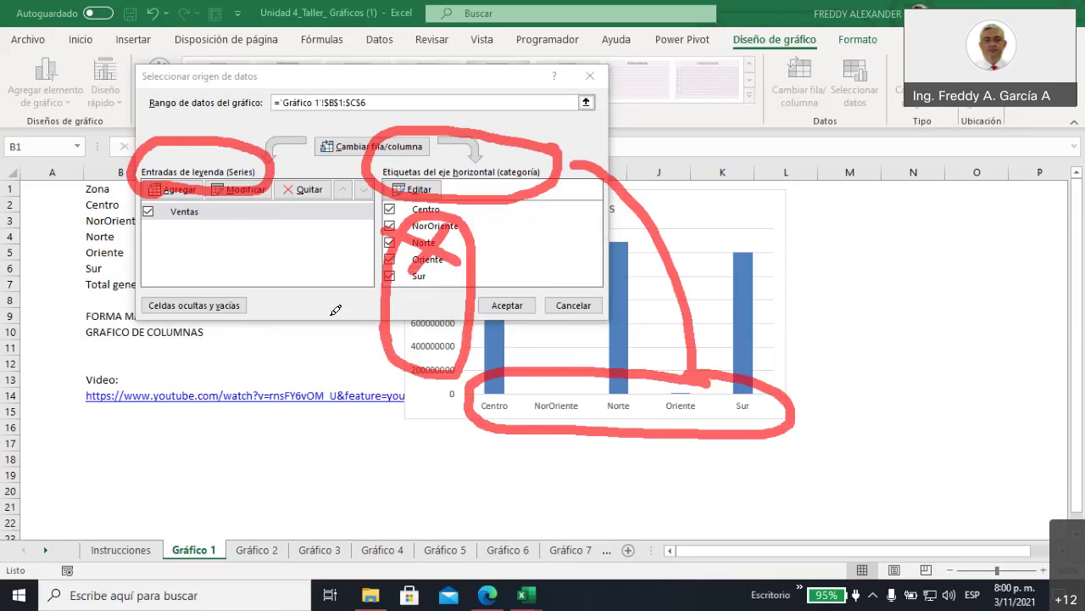
pyautogui.moveTo(217, 219)
pyautogui.mouseDown()
pyautogui.moveTo(234, 238)
pyautogui.moveTo(373, 295)
pyautogui.mouseUp()
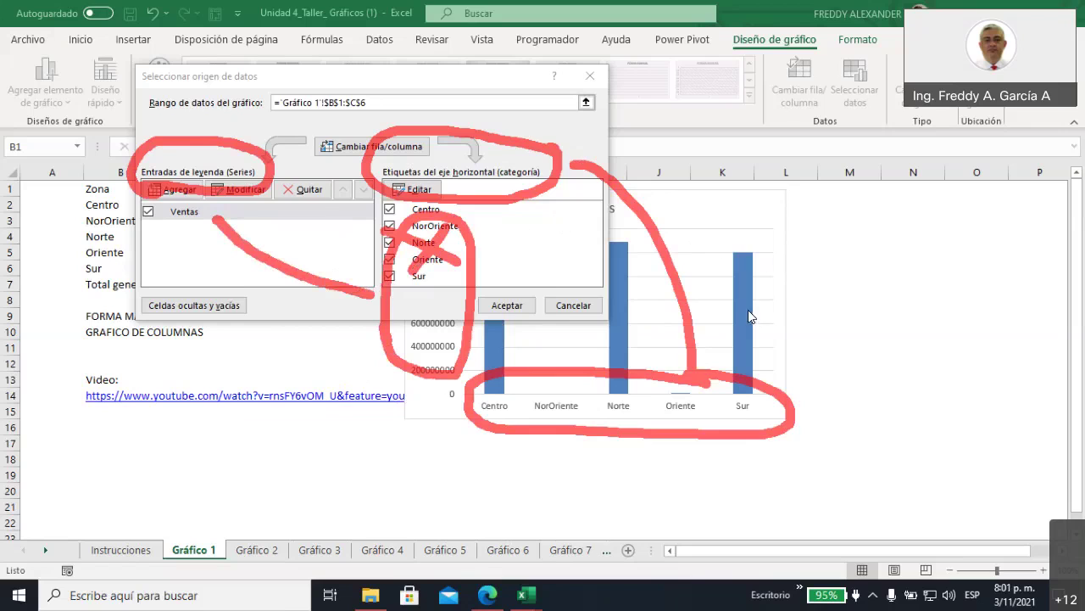
pyautogui.press('Escape')
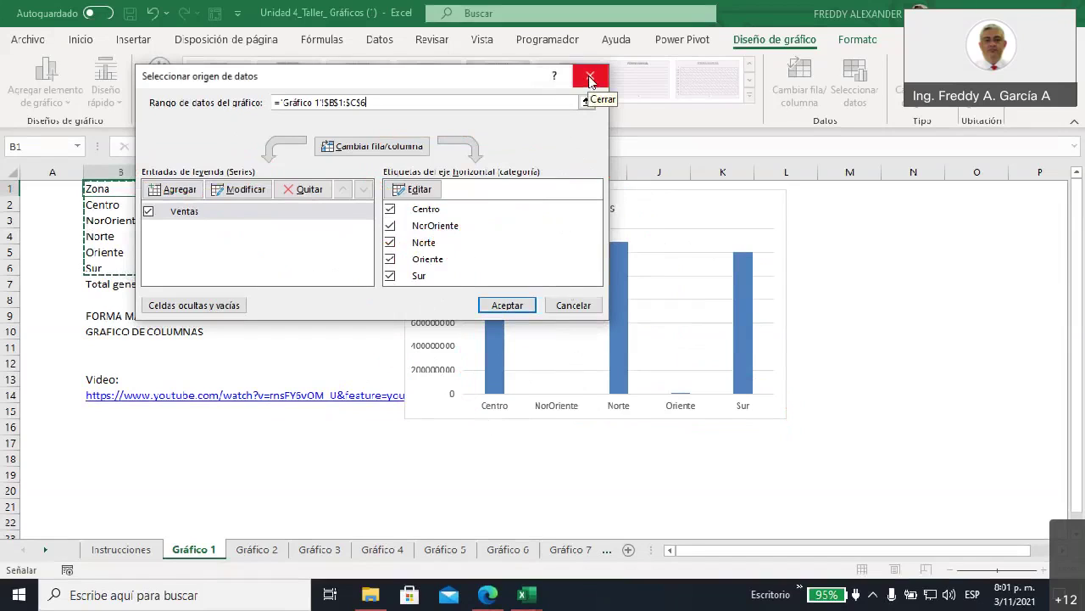
# - Accept the data source dialog, then select the Zona and Ventas table B1:C6
pyautogui.click(507, 305)
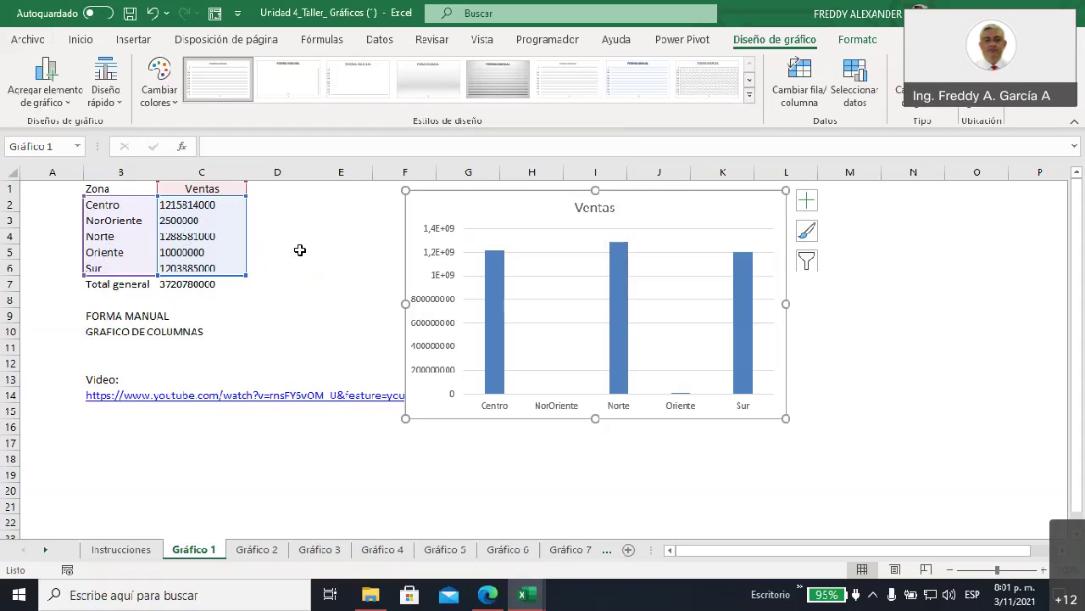
pyautogui.click(317, 296)
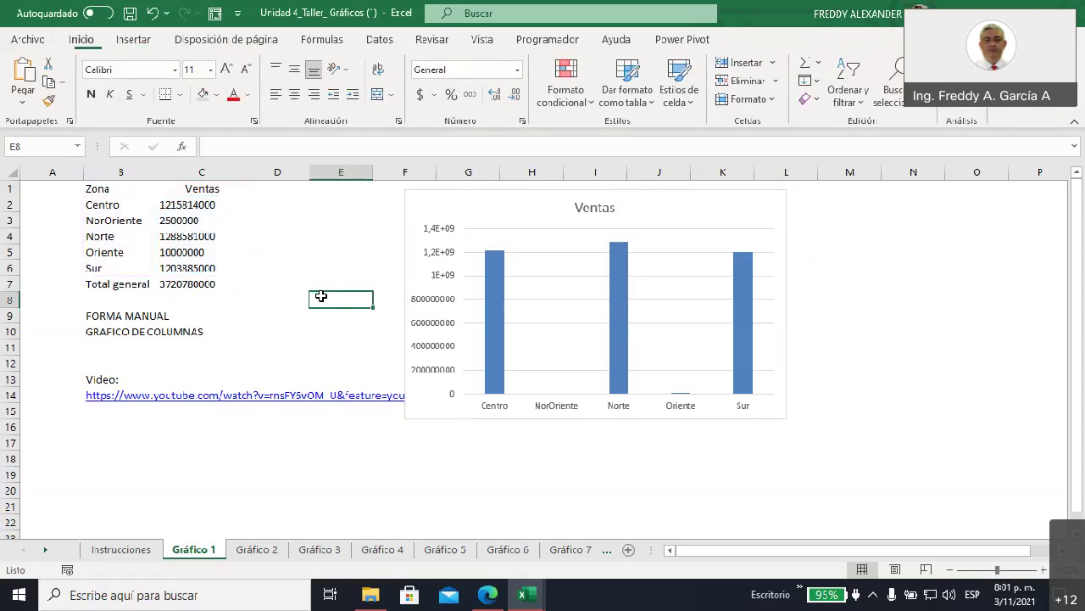
pyautogui.moveTo(97, 189); pyautogui.dragTo(188, 266)
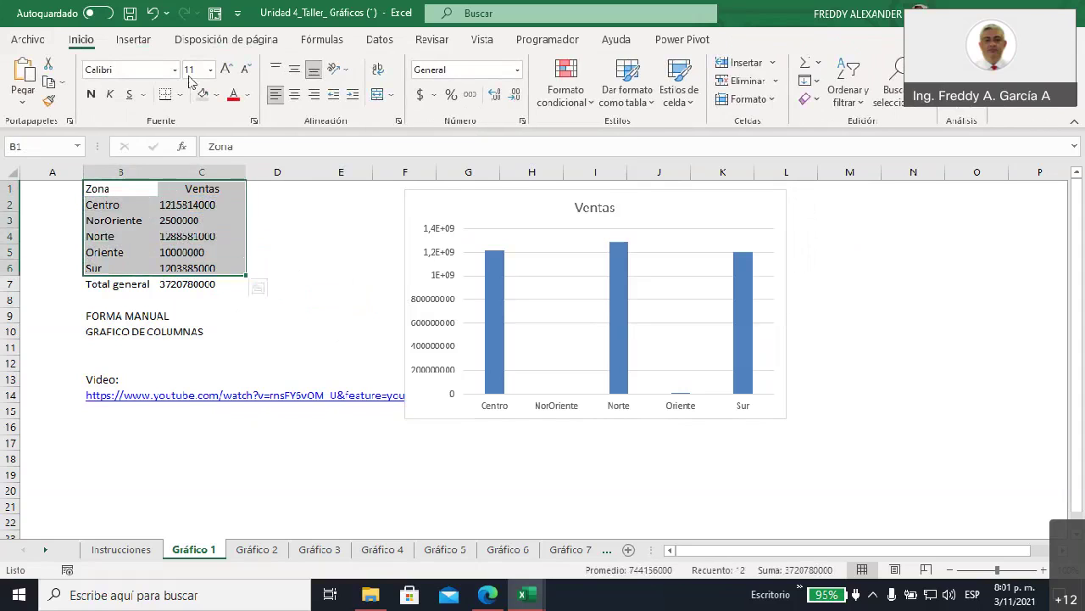
# - Insert a duplicate clustered column chart, delete it, and nudge the original Ventas chart right
pyautogui.click(134, 40)
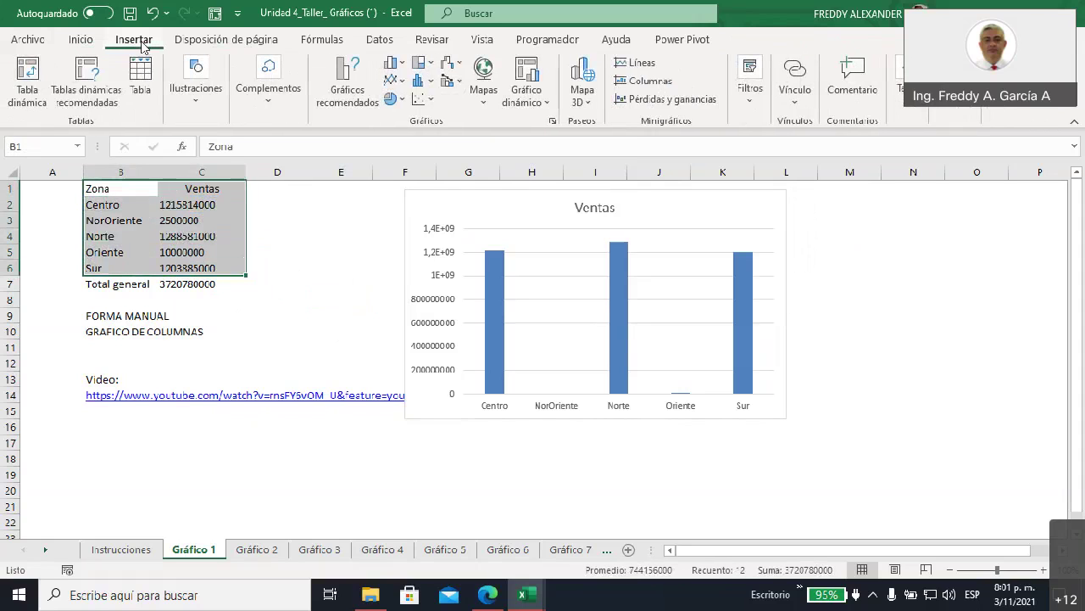
pyautogui.click(395, 62)
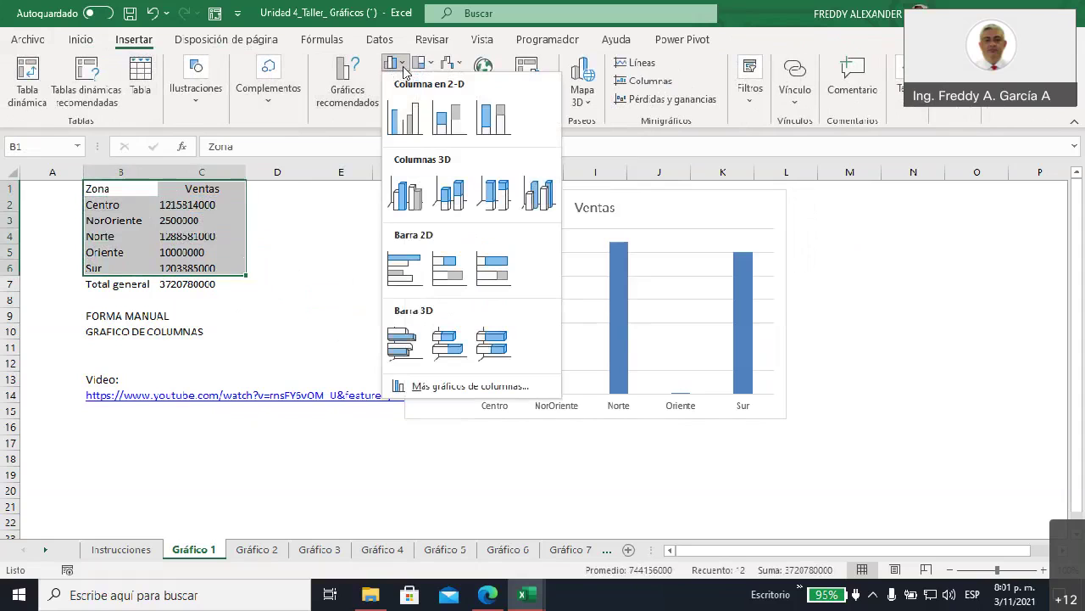
pyautogui.click(419, 125)
pyautogui.moveTo(494, 262)
pyautogui.mouseDown()
pyautogui.moveTo(292, 320)
pyautogui.moveTo(212, 320)
pyautogui.mouseUp()
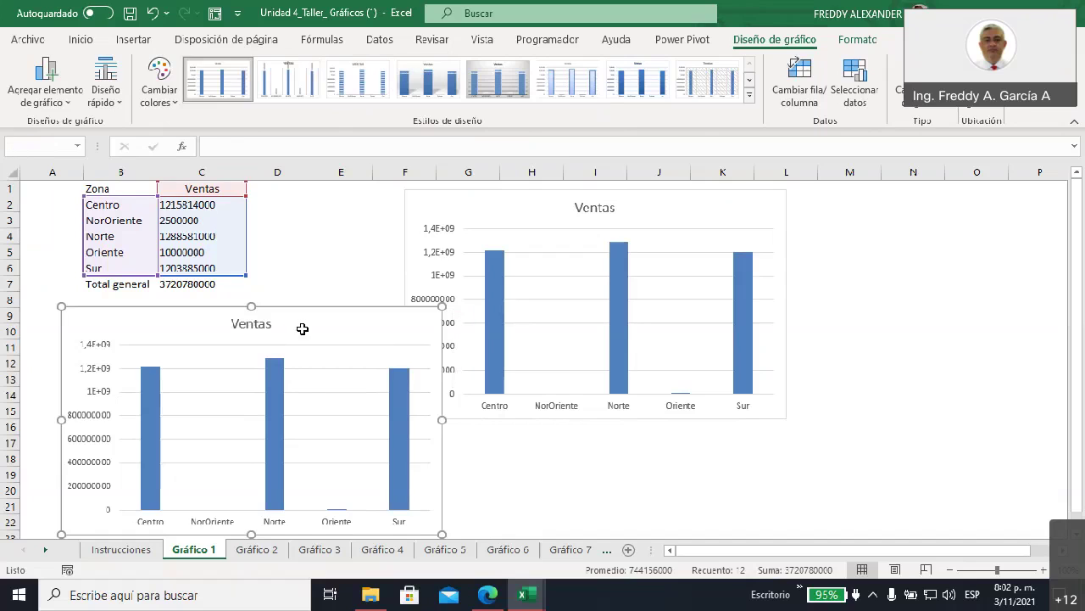
pyautogui.press('Delete')
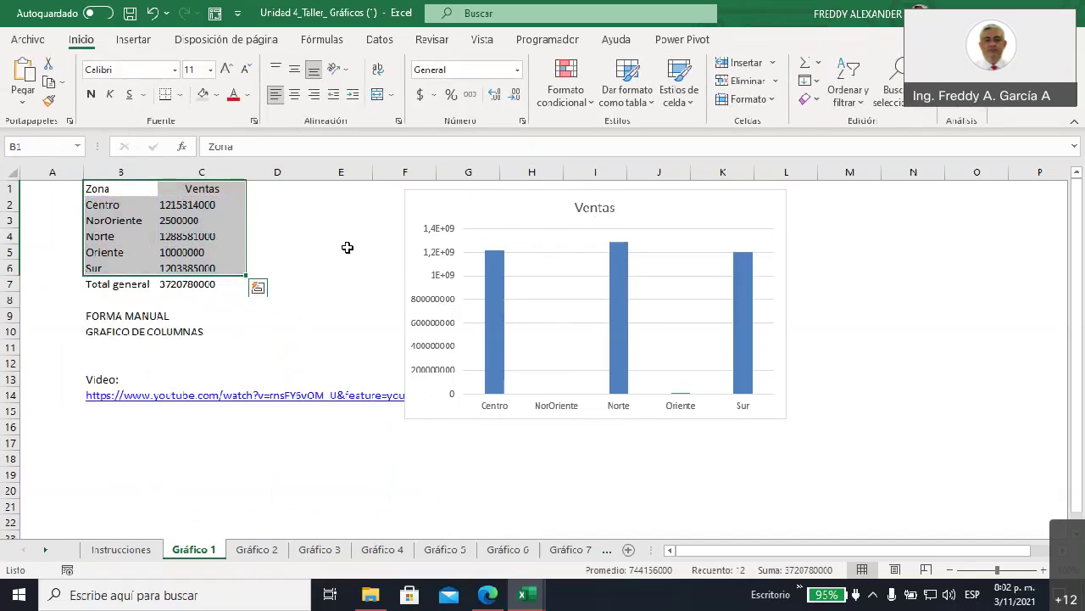
pyautogui.moveTo(459, 203)
pyautogui.mouseDown()
pyautogui.moveTo(518, 201)
pyautogui.moveTo(461, 203)
pyautogui.mouseUp()
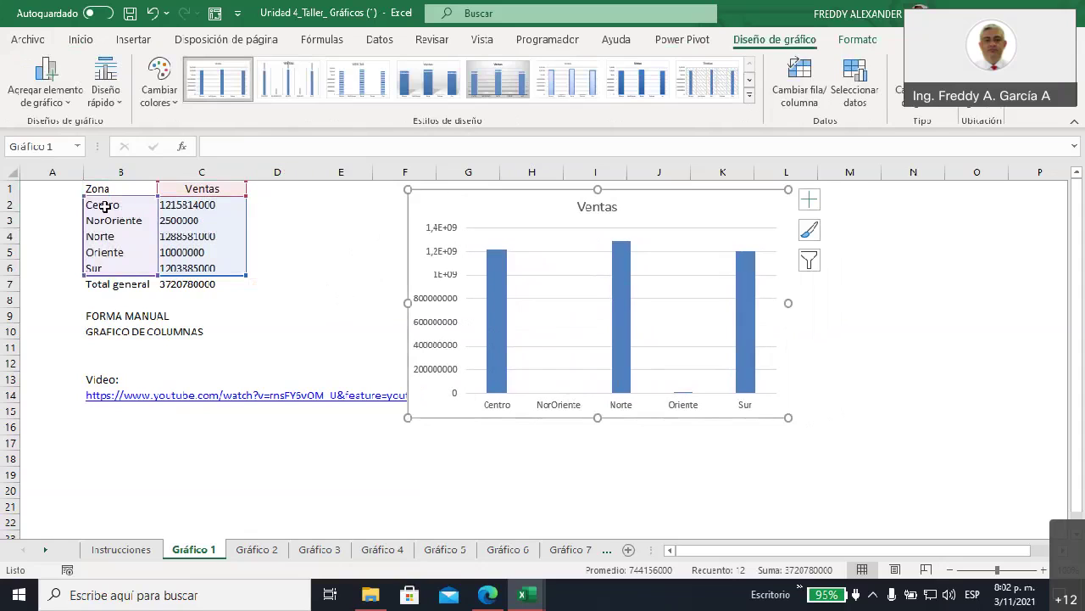
# - Select table B1:C6 including headers and bring up Orden personalizado
pyautogui.click(109, 206)
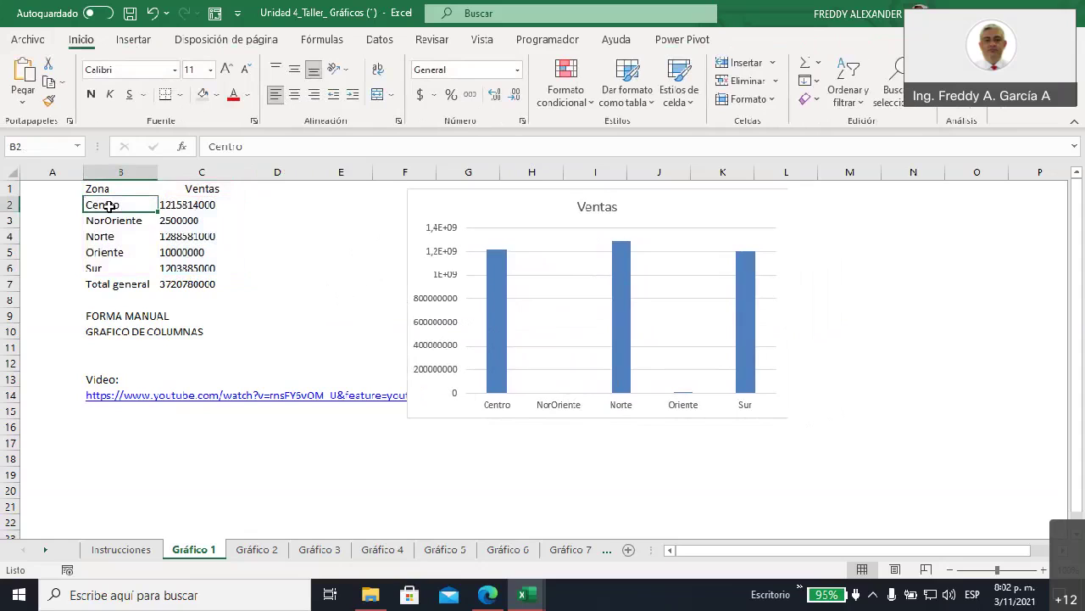
pyautogui.click(858, 103)
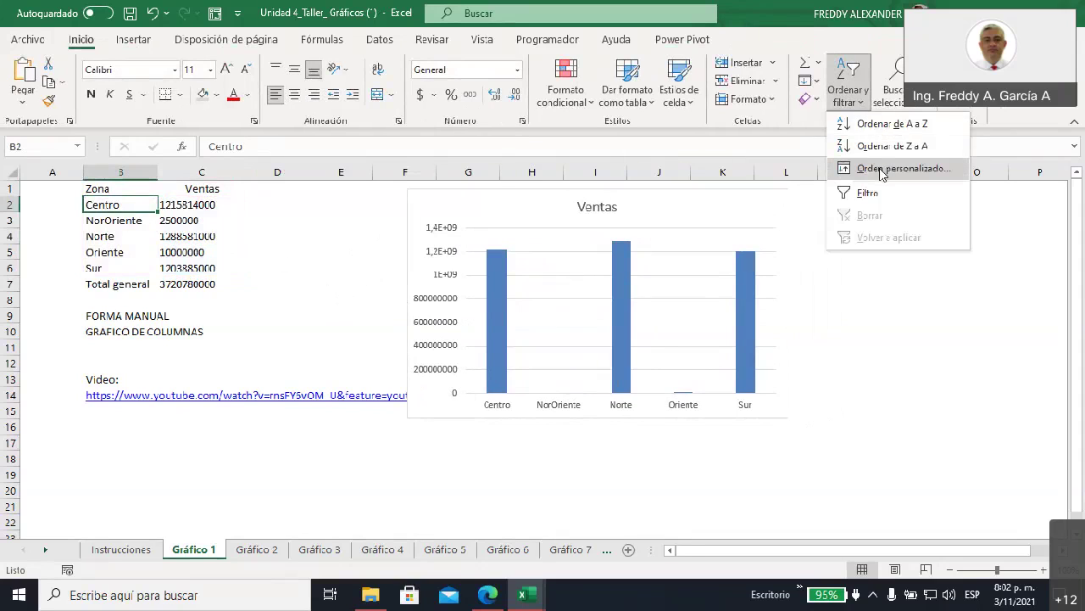
pyautogui.click(90, 188)
pyautogui.moveTo(90, 188)
pyautogui.mouseDown()
pyautogui.moveTo(184, 221)
pyautogui.moveTo(178, 268)
pyautogui.mouseUp()
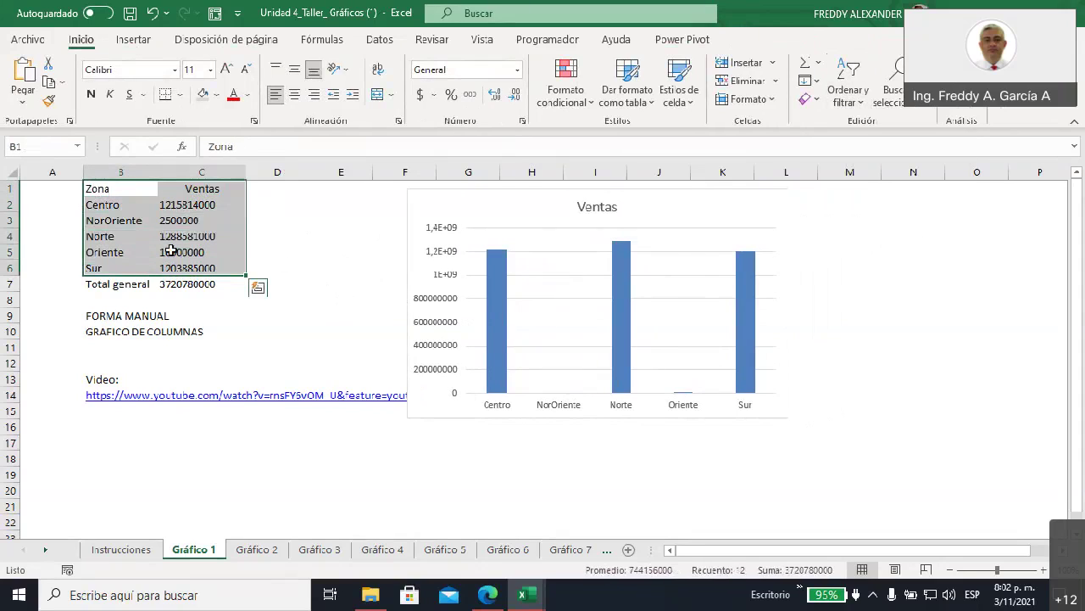
pyautogui.click(853, 100)
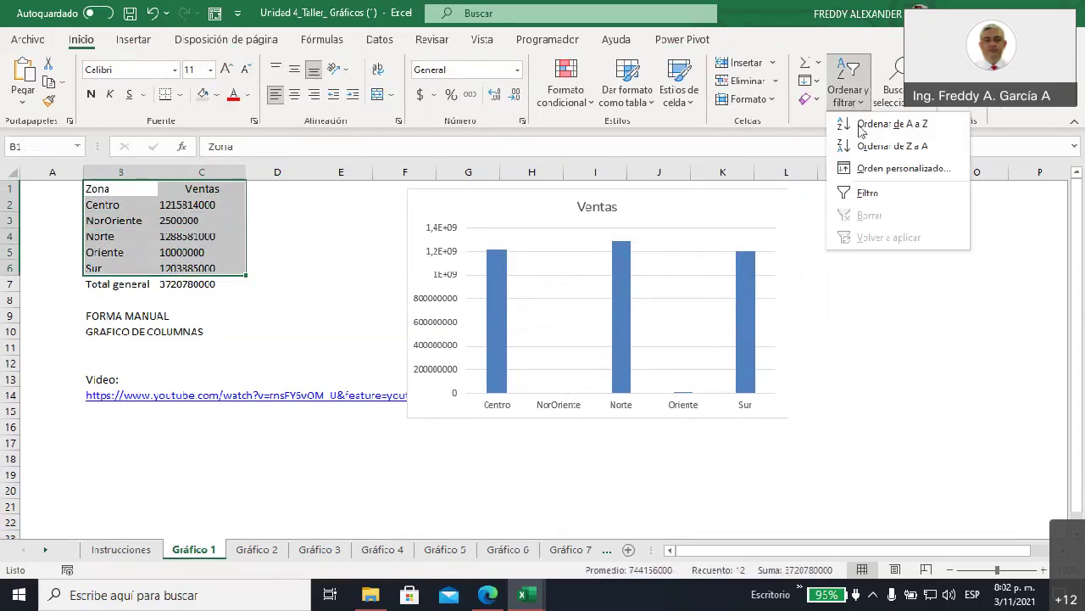
pyautogui.click(877, 170)
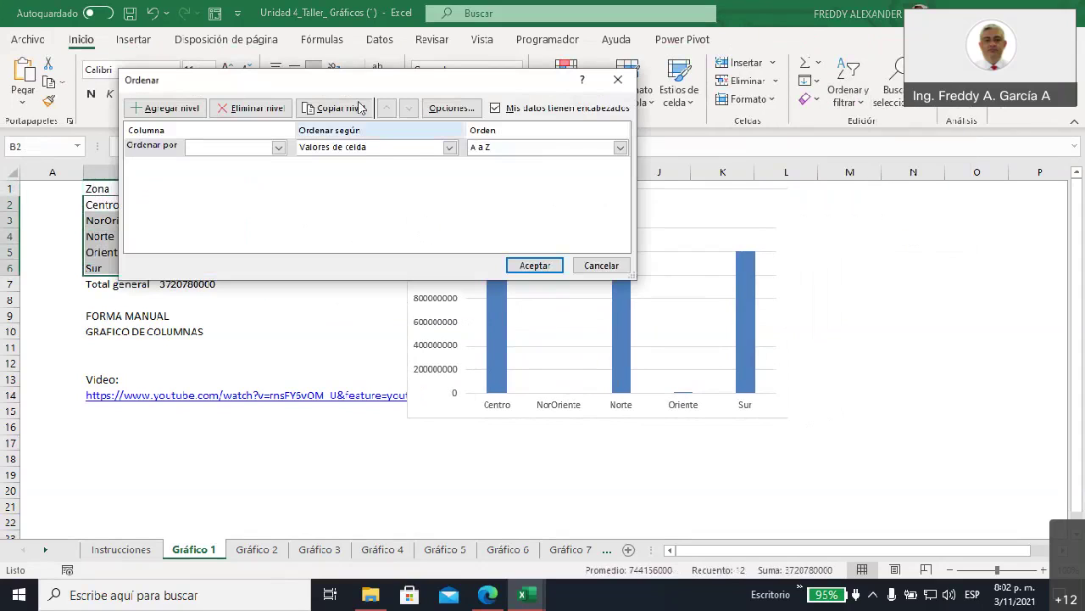
pyautogui.moveTo(430, 85)
pyautogui.mouseDown()
pyautogui.moveTo(509, 85)
pyautogui.moveTo(484, 108)
pyautogui.mouseUp()
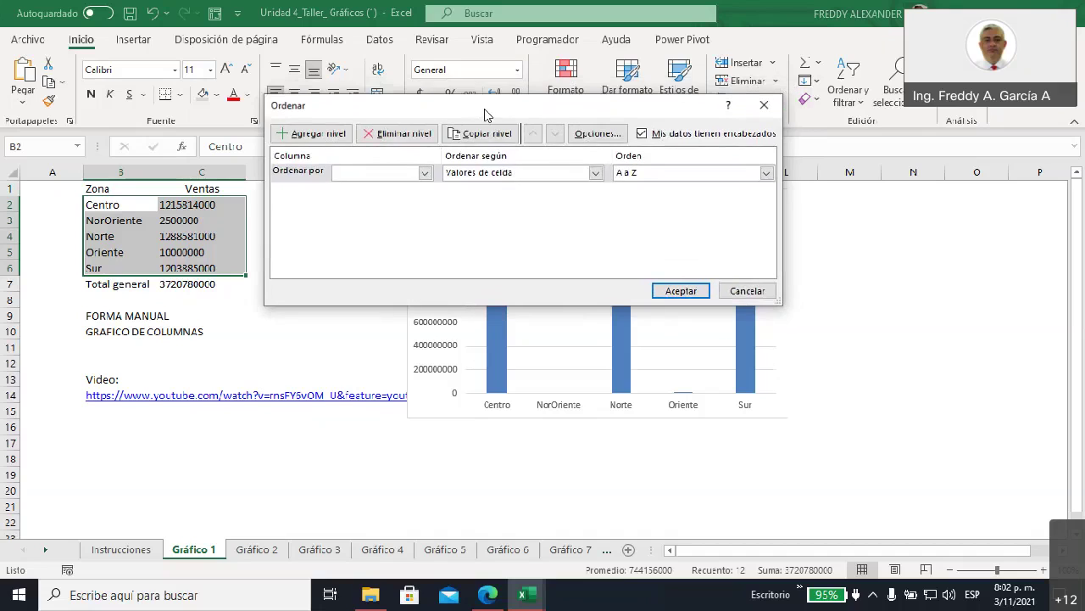
# - Sort the table by Zona in Z to A order
pyautogui.click(424, 174)
pyautogui.click(379, 185)
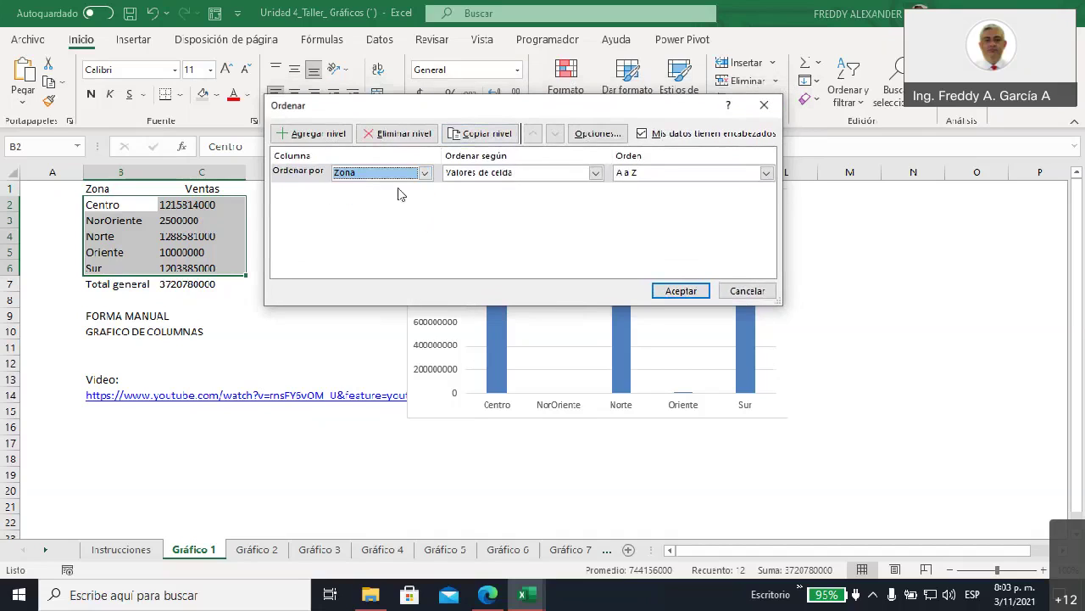
pyautogui.click(767, 173)
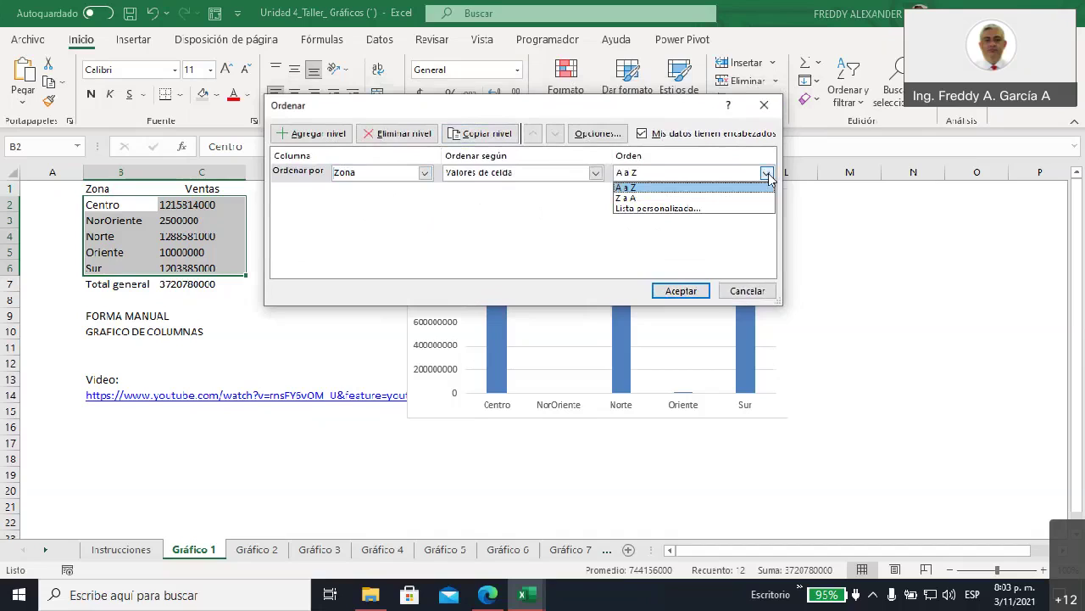
pyautogui.click(628, 187)
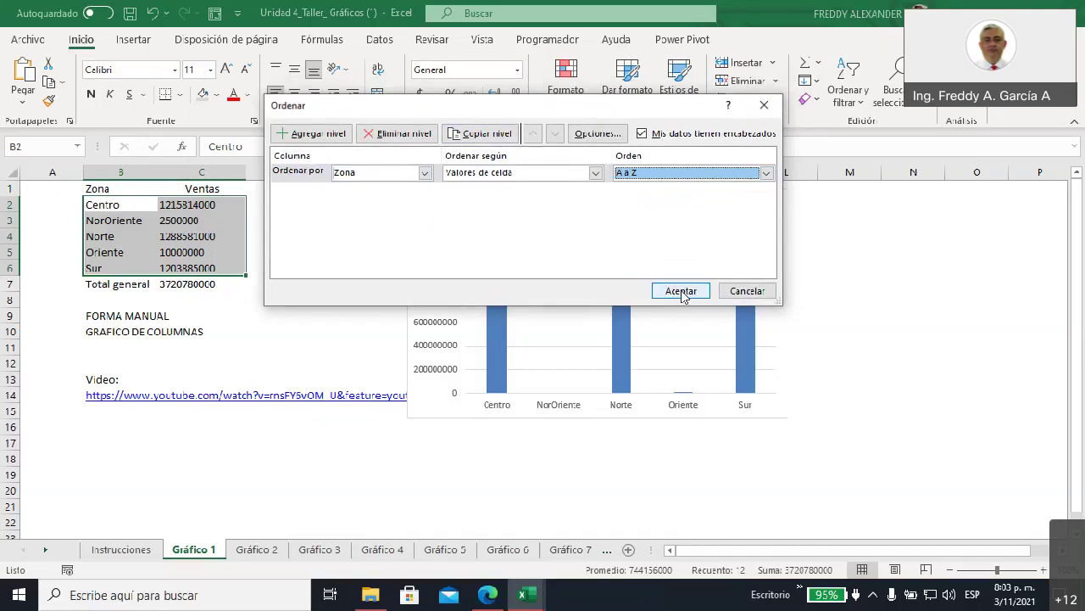
pyautogui.moveTo(529, 110)
pyautogui.mouseDown()
pyautogui.moveTo(216, 386)
pyautogui.moveTo(324, 402)
pyautogui.mouseUp()
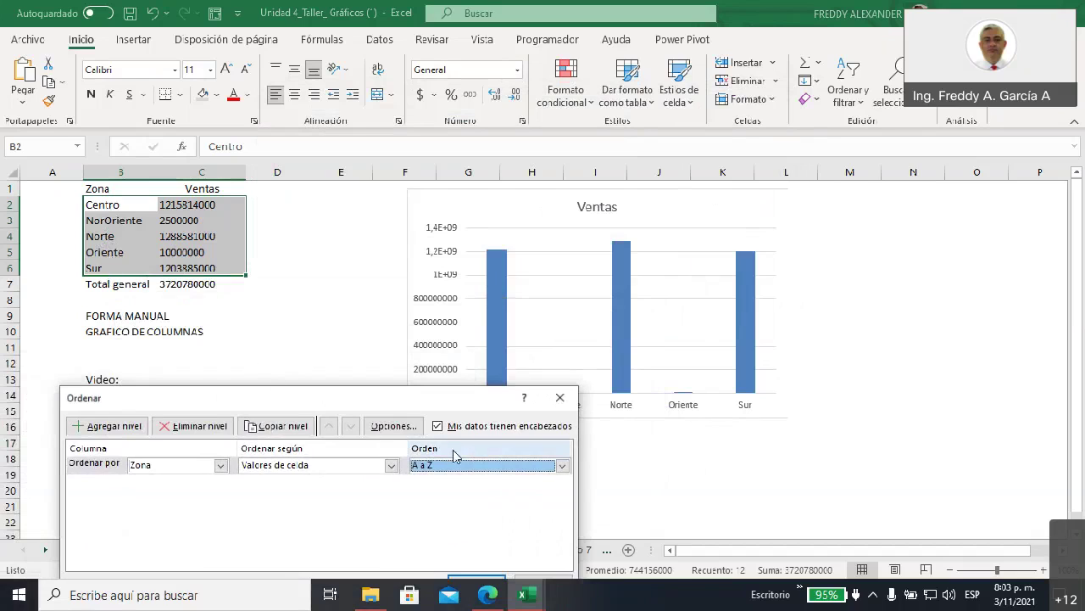
pyautogui.click(562, 468)
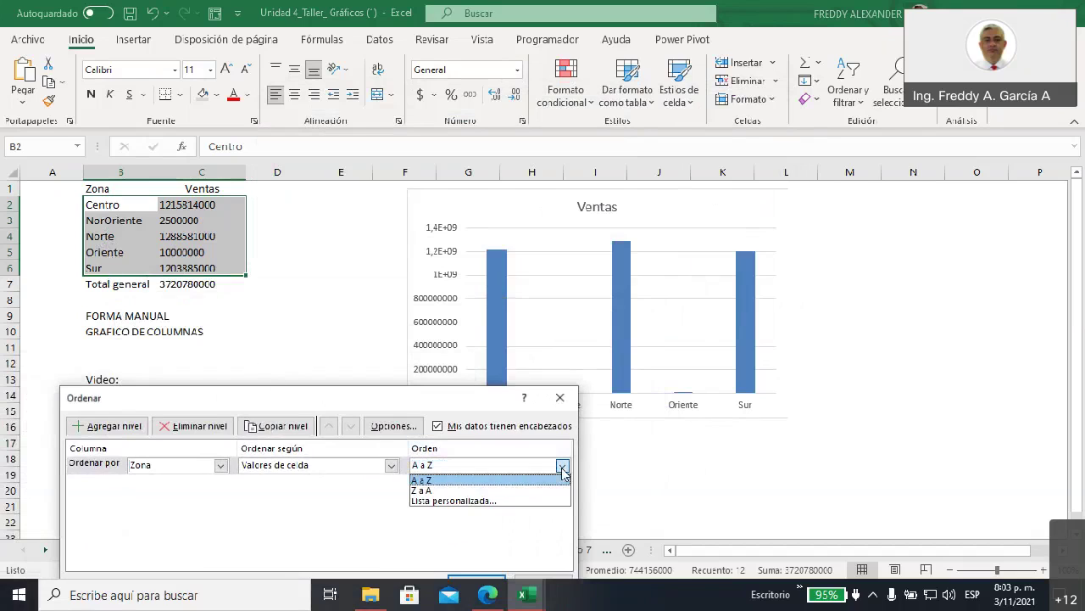
pyautogui.click(480, 491)
pyautogui.moveTo(344, 400); pyautogui.dragTo(577, 455)
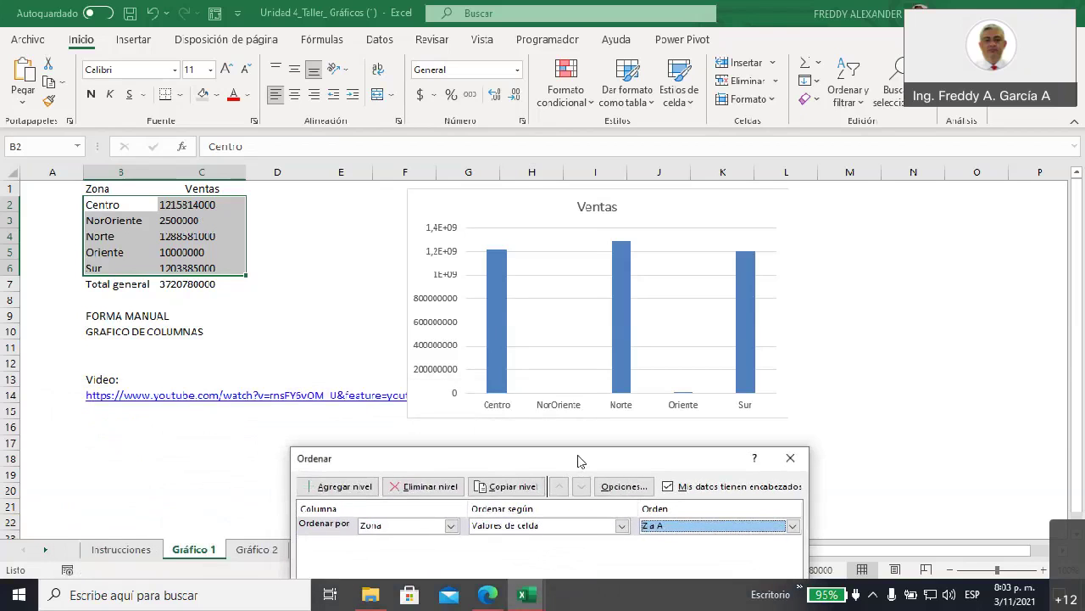
pyautogui.moveTo(577, 455); pyautogui.dragTo(139, 313)
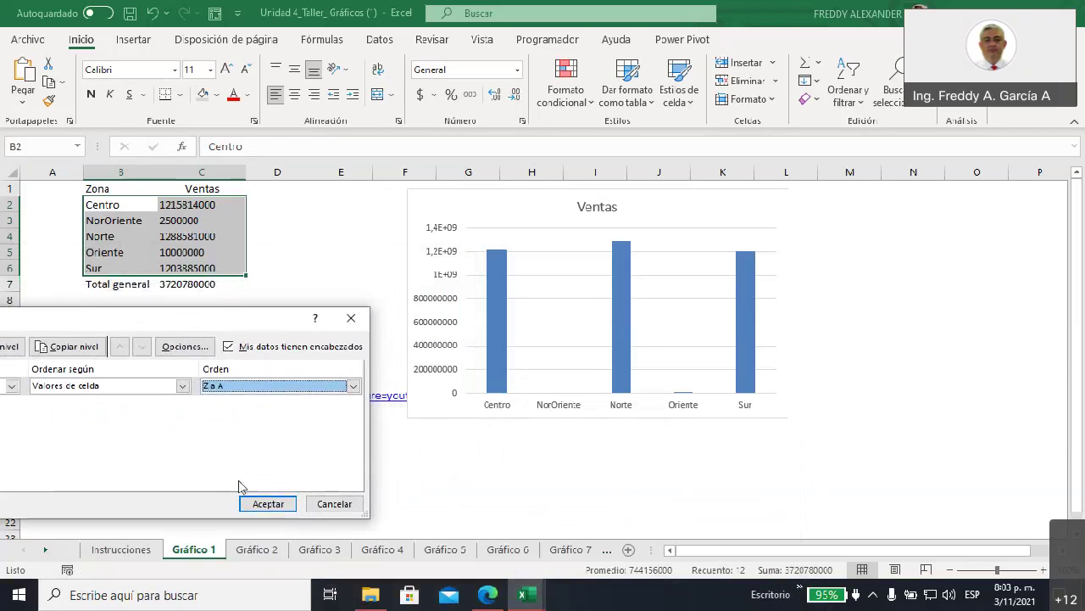
pyautogui.click(265, 504)
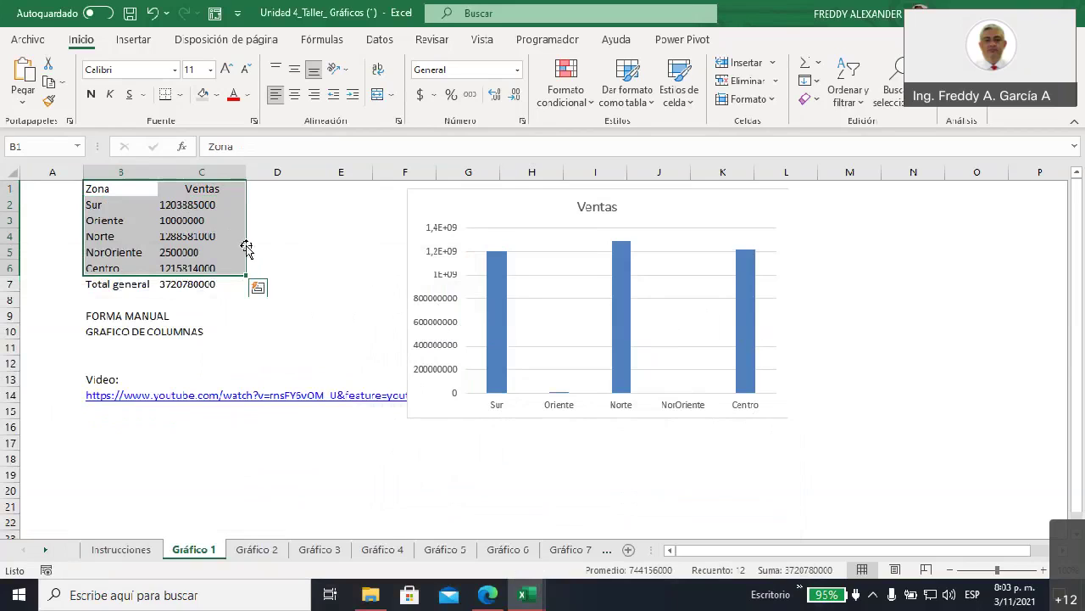
# - Re-sort the table by Ventas, De mayor a menor, through Orden personalizado
pyautogui.click(848, 94)
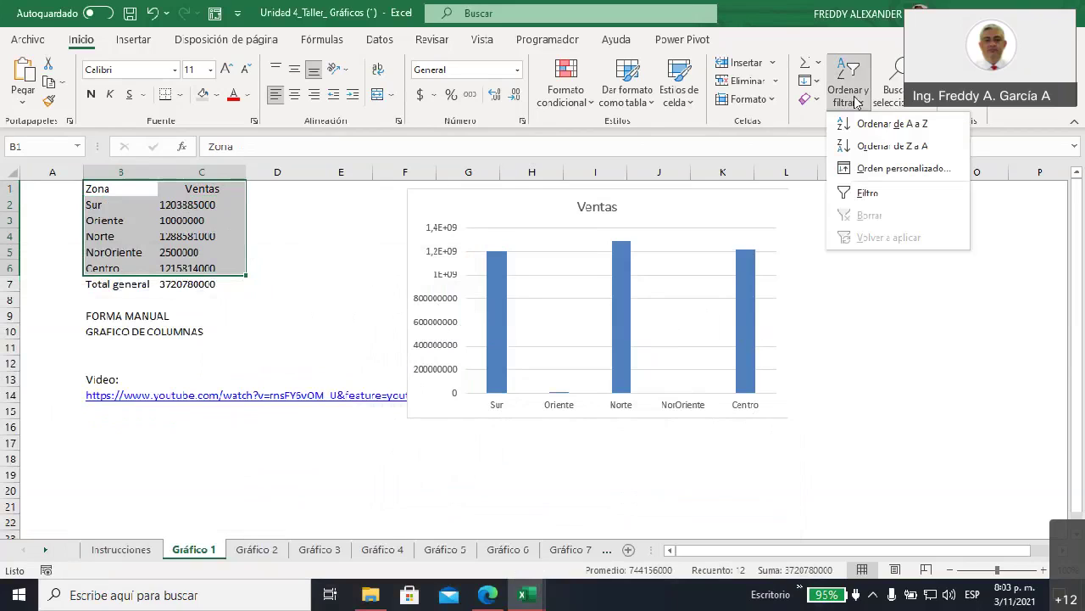
pyautogui.click(885, 170)
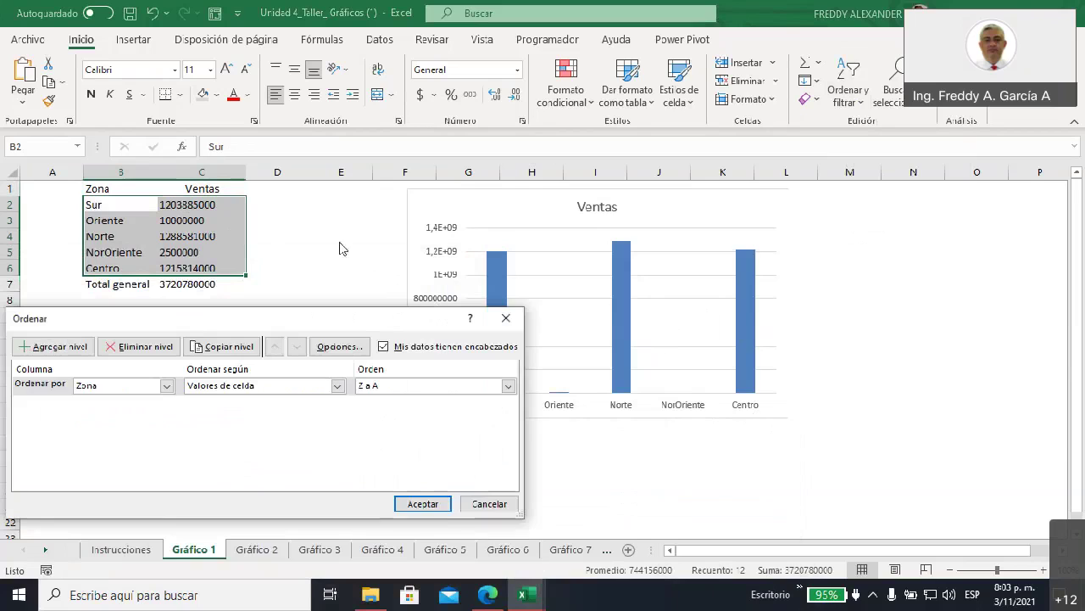
pyautogui.click(503, 208)
pyautogui.click(484, 235)
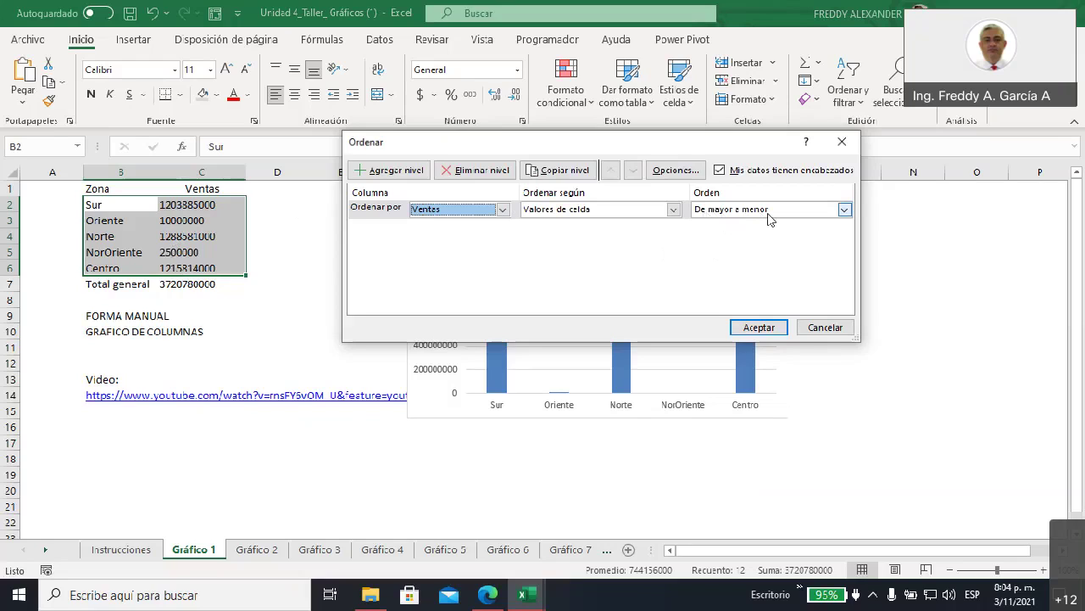
pyautogui.moveTo(744, 148)
pyautogui.mouseDown()
pyautogui.moveTo(483, 371)
pyautogui.moveTo(262, 315)
pyautogui.mouseUp()
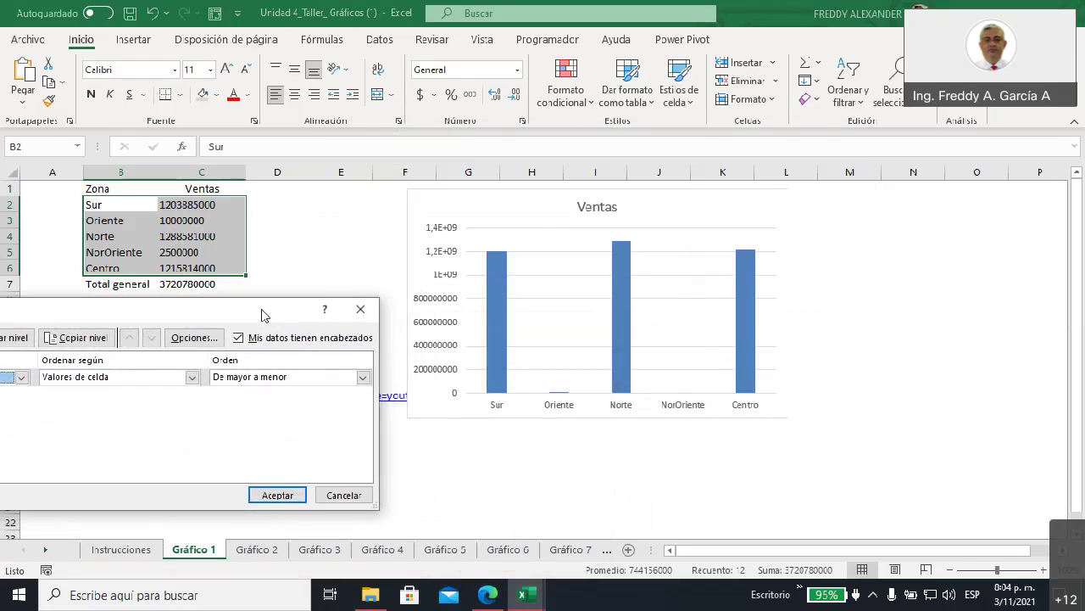
pyautogui.click(278, 496)
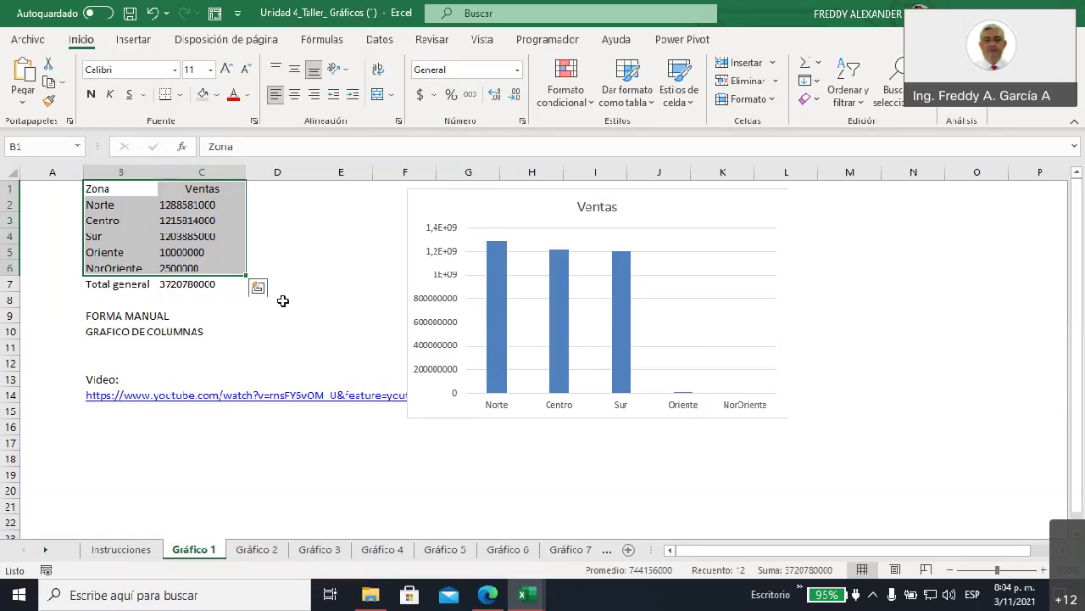
pyautogui.click(191, 265)
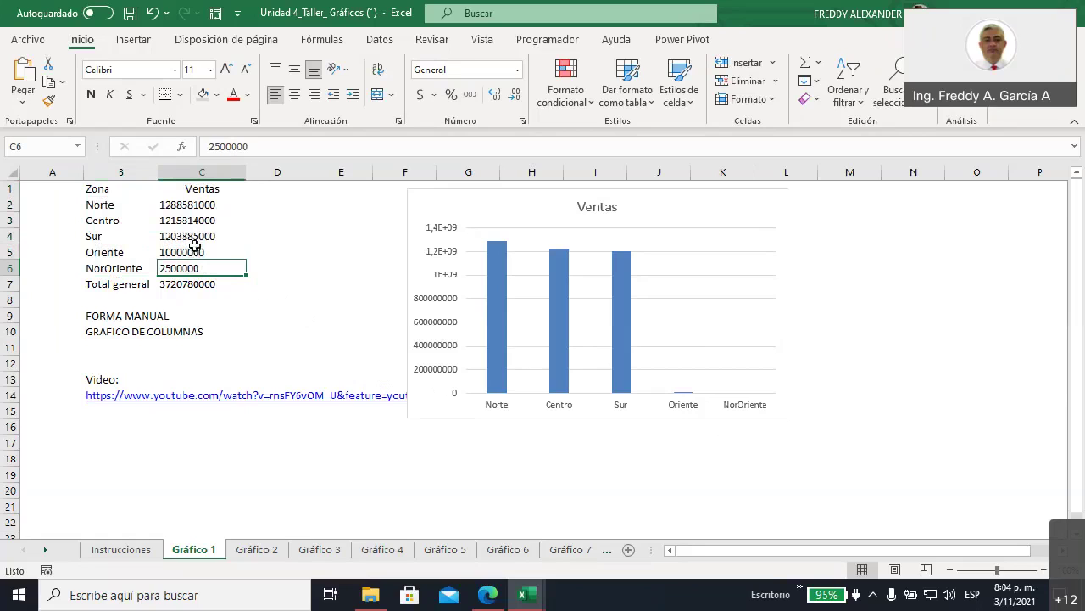
pyautogui.click(252, 146)
pyautogui.write('0')
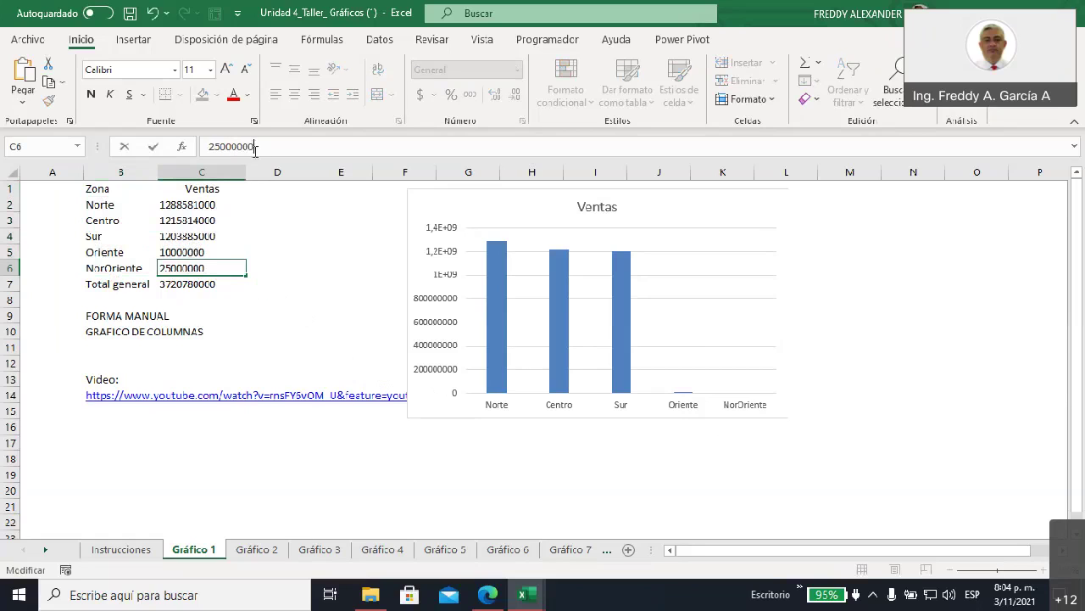
pyautogui.click(205, 247)
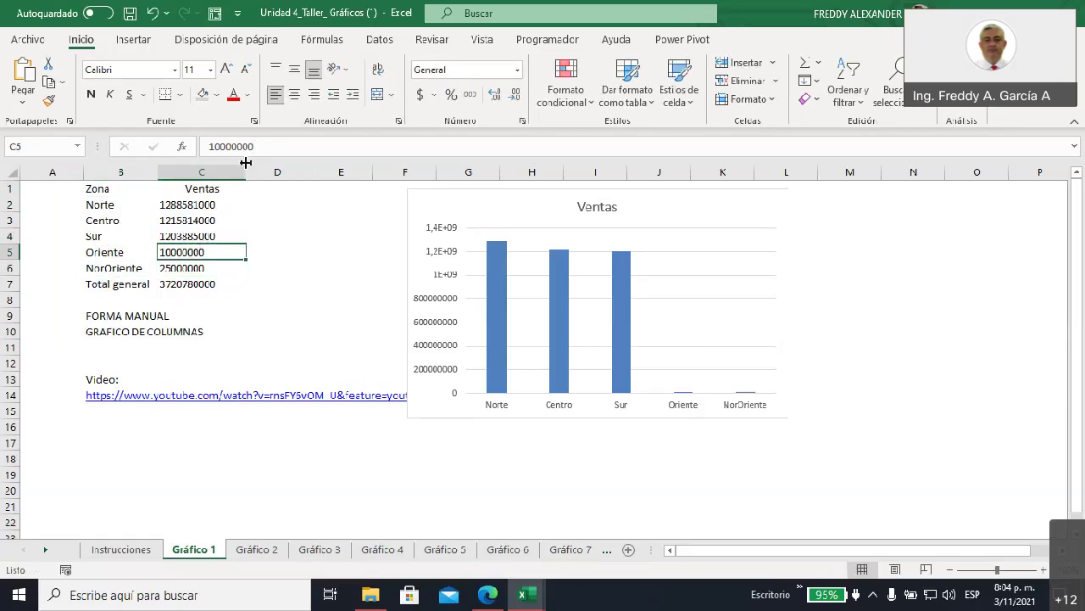
pyautogui.click(260, 144)
pyautogui.write('0')
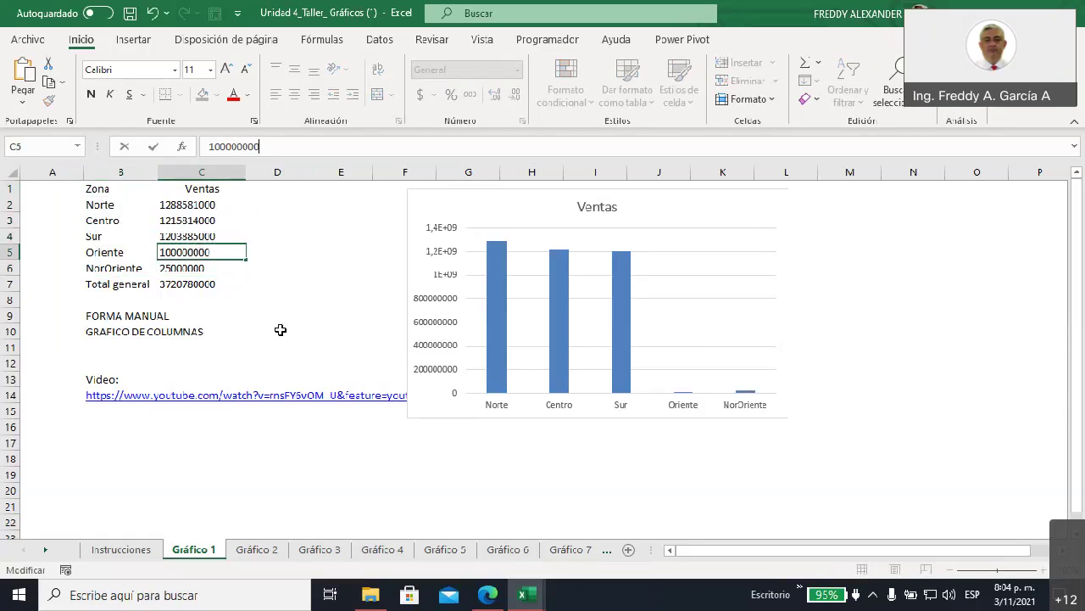
pyautogui.click(261, 457)
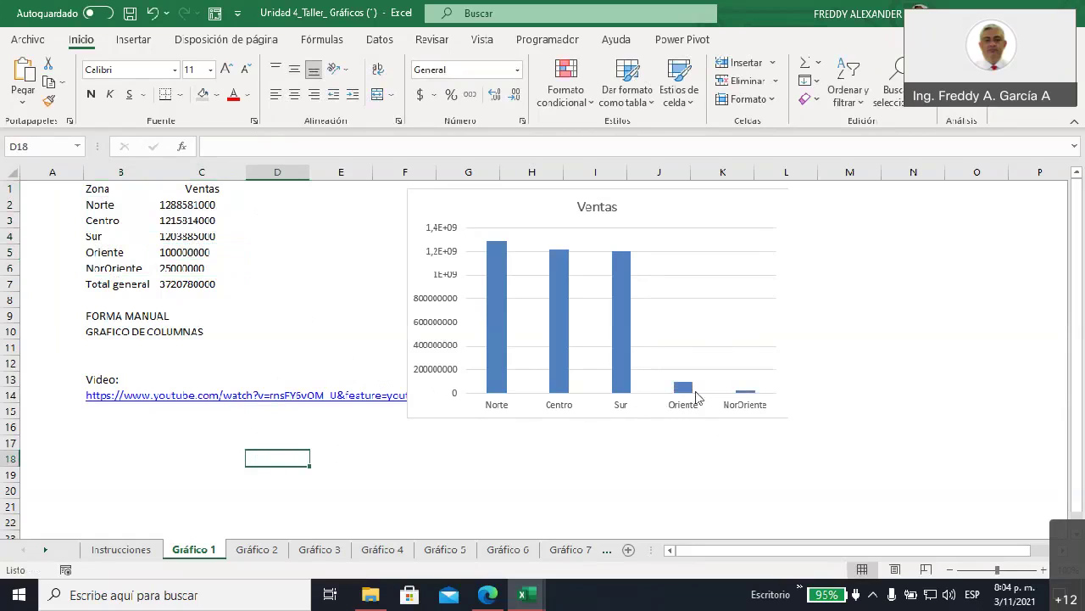
pyautogui.click(186, 256)
pyautogui.click(270, 149)
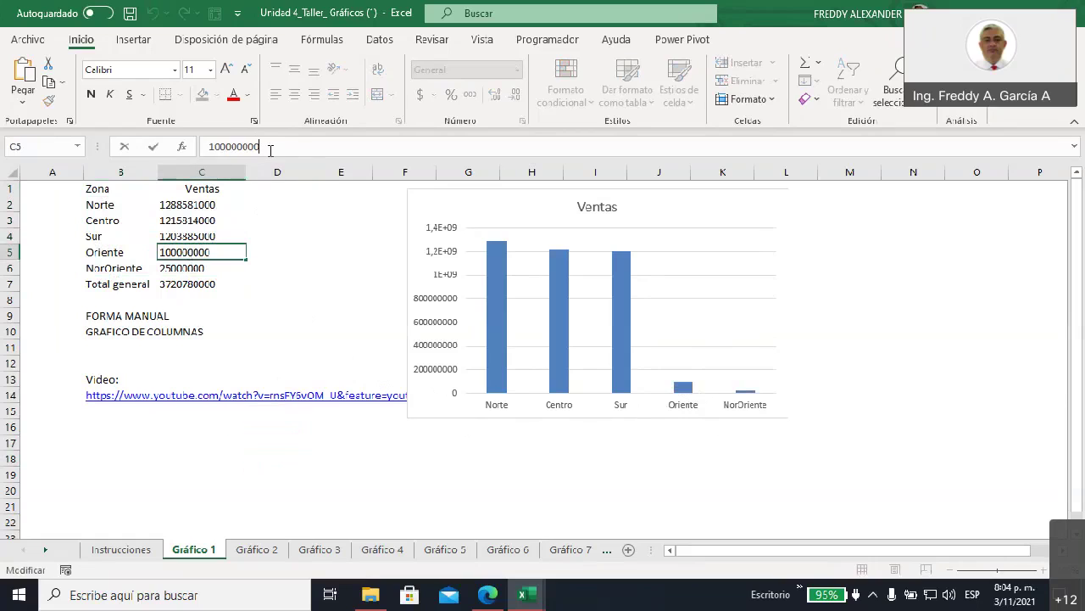
pyautogui.write('0')
pyautogui.press('Return')
pyautogui.click(262, 150)
pyautogui.write('0')
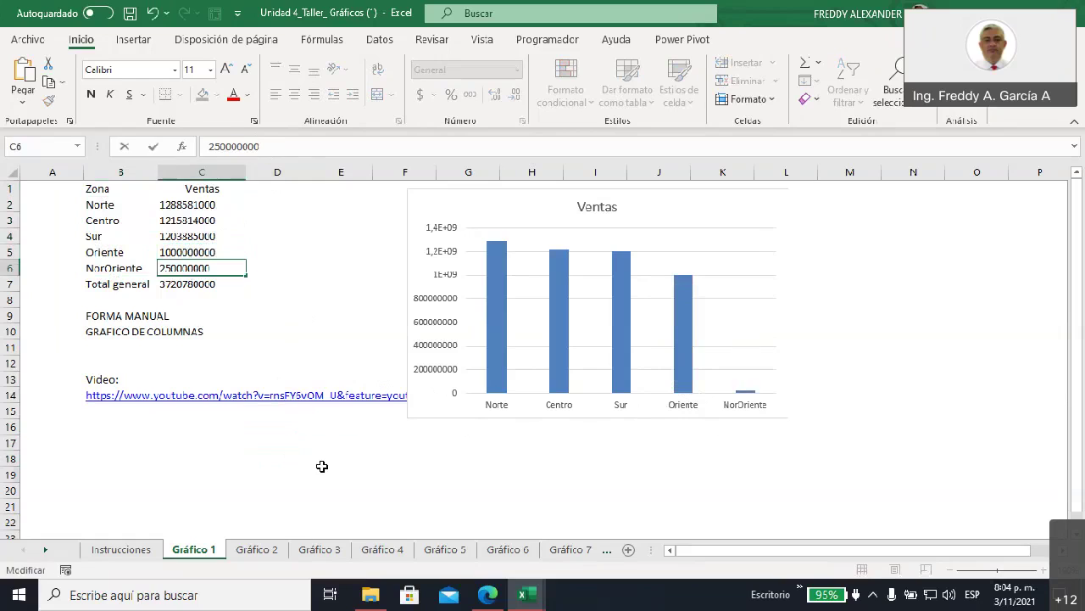
pyautogui.click(322, 471)
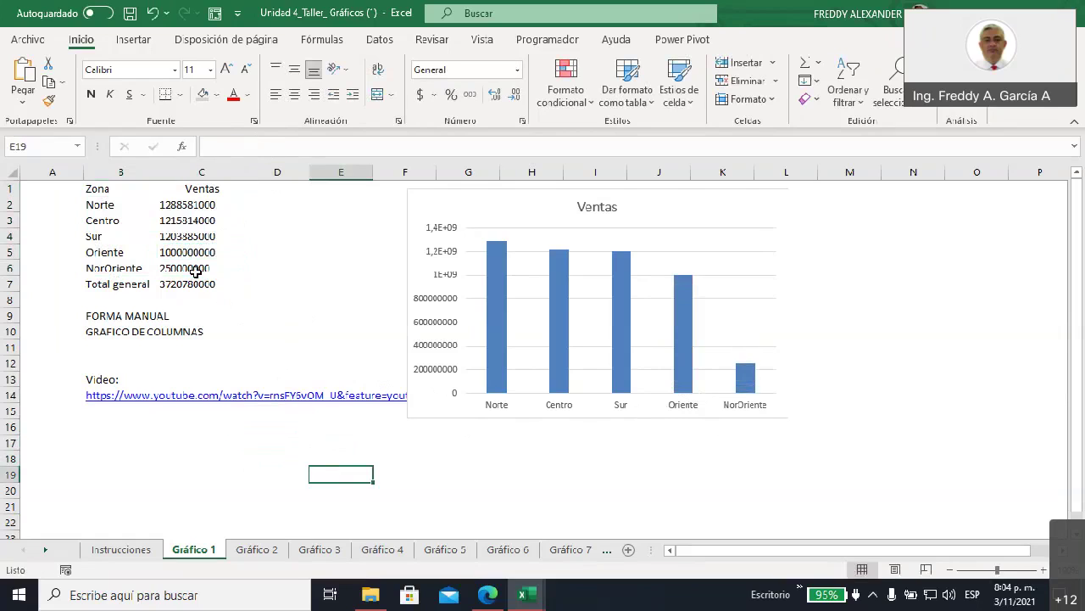
pyautogui.click(195, 271)
pyautogui.click(281, 140)
pyautogui.write('0')
pyautogui.click(339, 465)
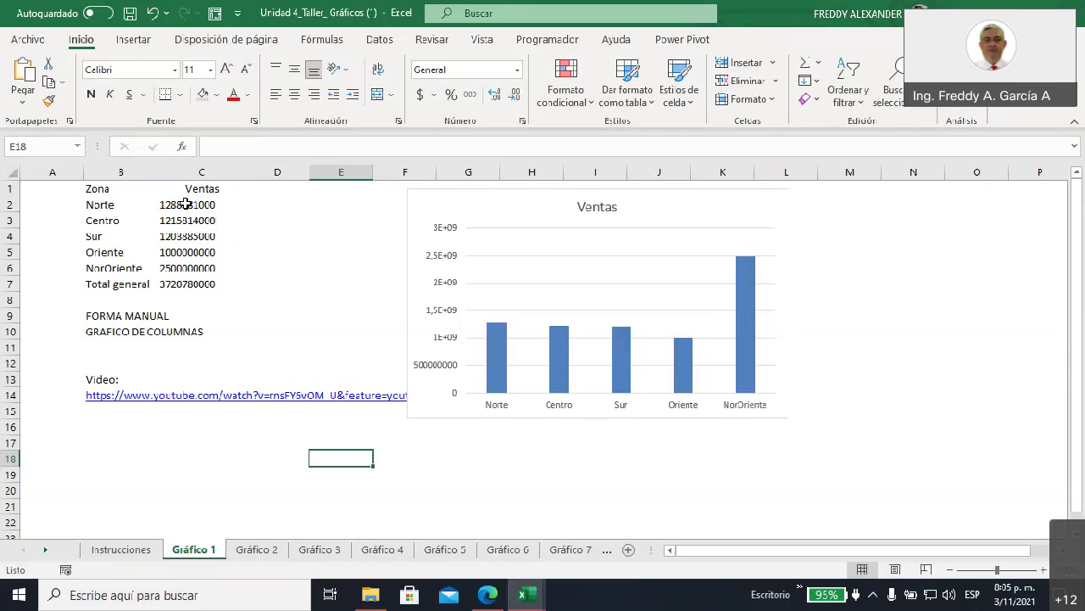
# - Format the sales values C2:C6 as Contabilidad with the $ symbol and 0 decimal places
pyautogui.moveTo(185, 205); pyautogui.dragTo(186, 268)
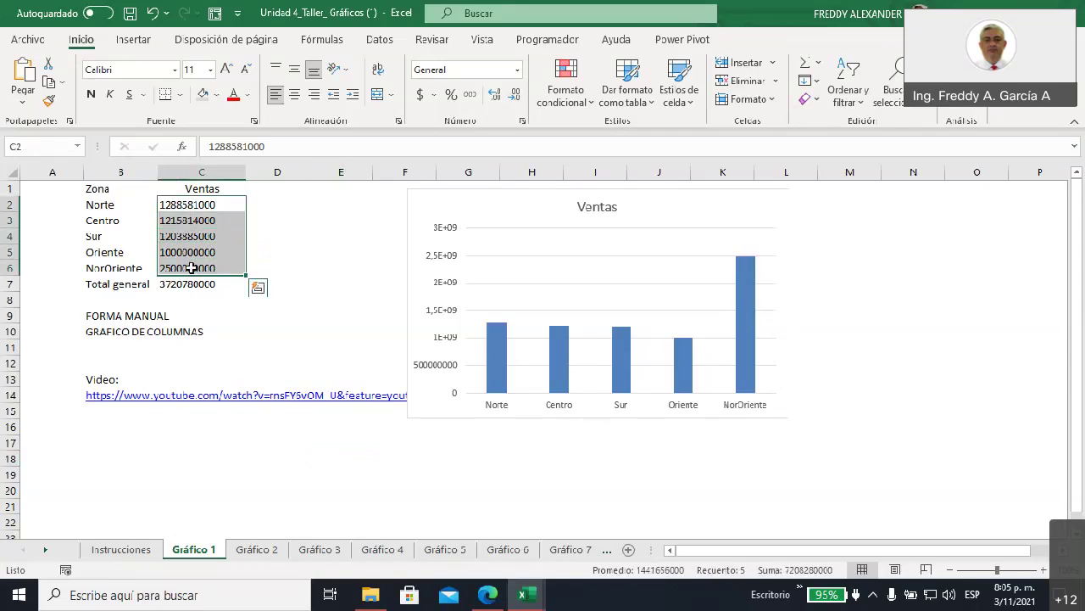
pyautogui.click(524, 123)
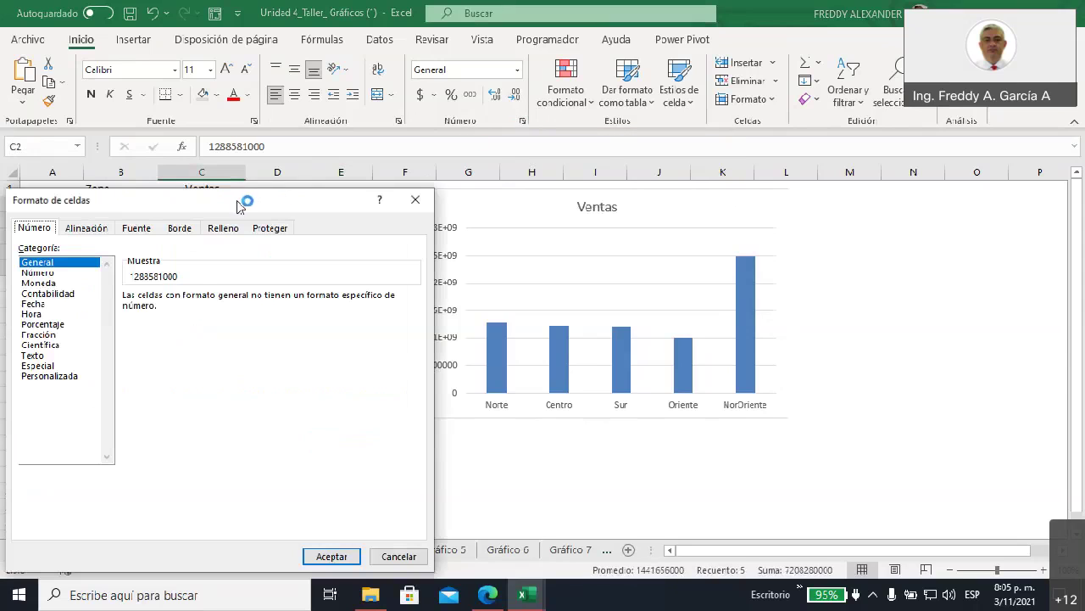
pyautogui.click(360, 224)
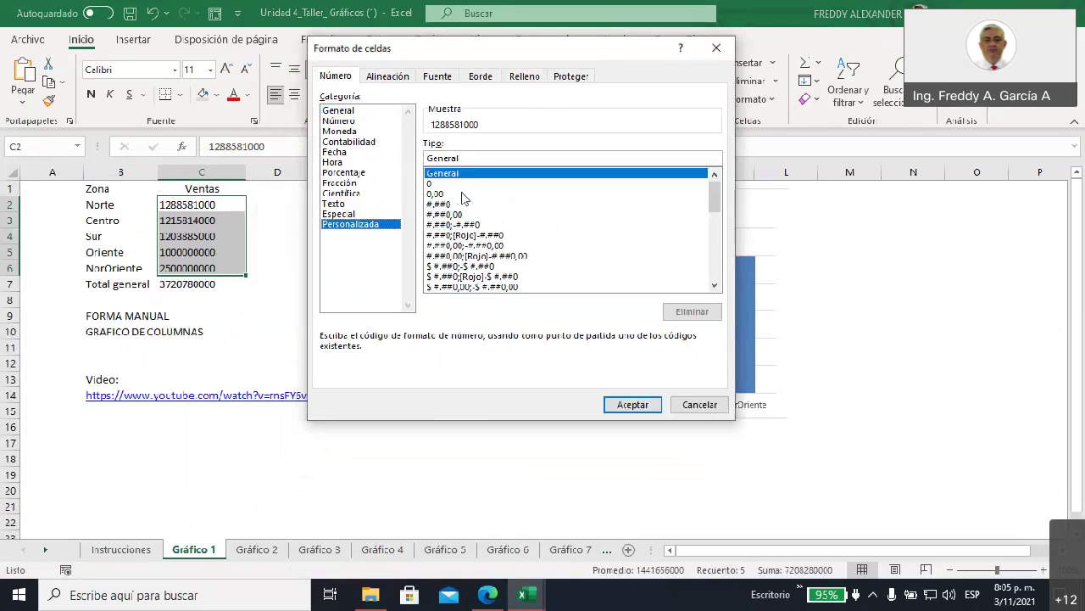
pyautogui.click(433, 185)
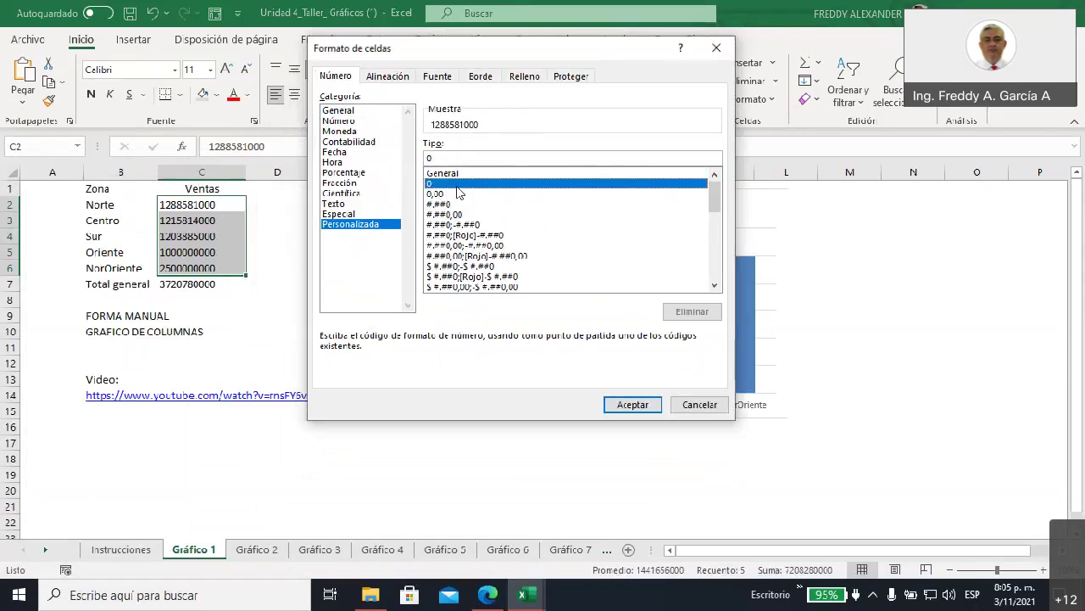
pyautogui.click(346, 121)
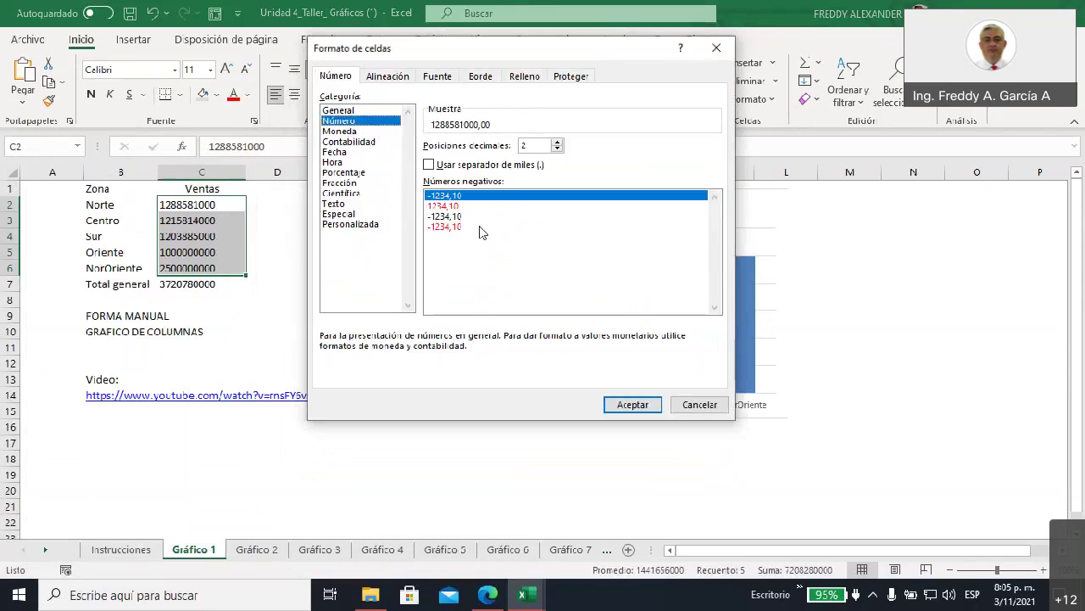
pyautogui.click(349, 143)
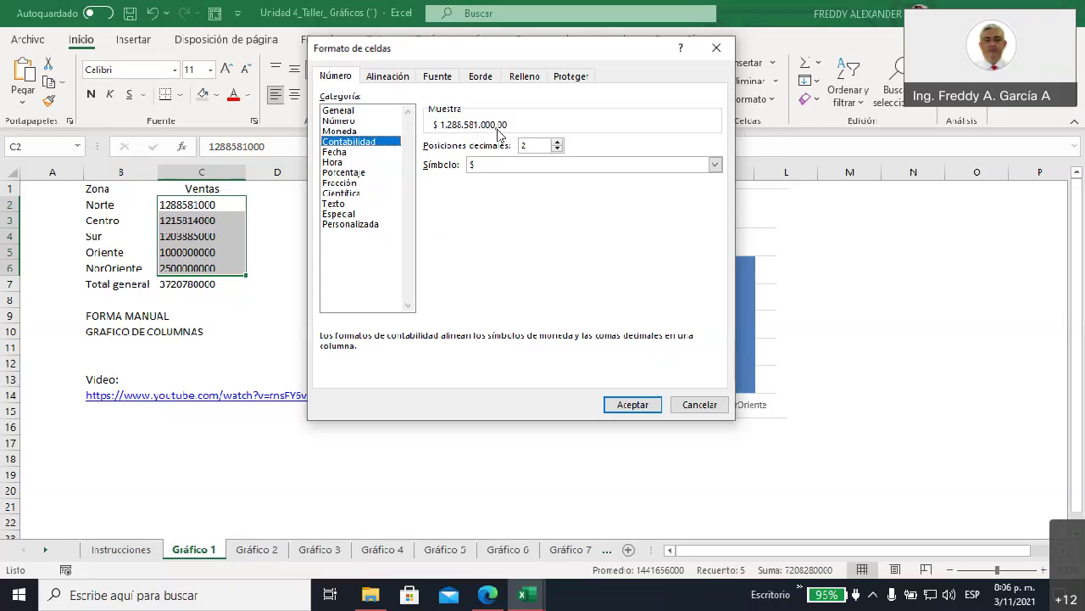
pyautogui.click(557, 149)
pyautogui.click(557, 150)
pyautogui.click(633, 405)
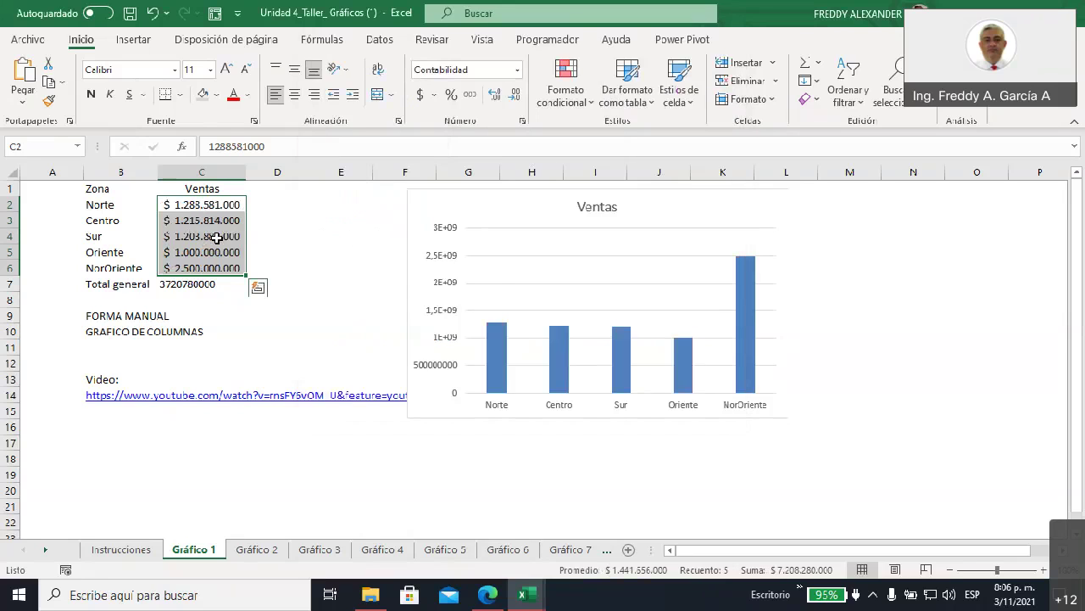
# - Apply the custom code $ #.##0;-$ #.##0 with a trailing dot so sales show as $ 1.289 and $ 2.500
pyautogui.click(522, 122)
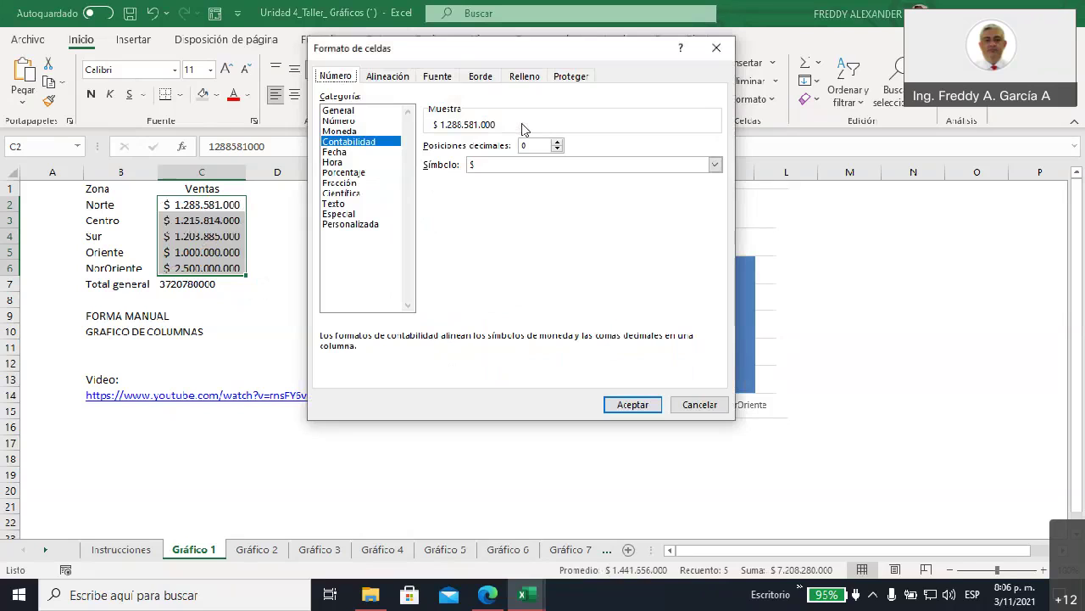
pyautogui.click(357, 226)
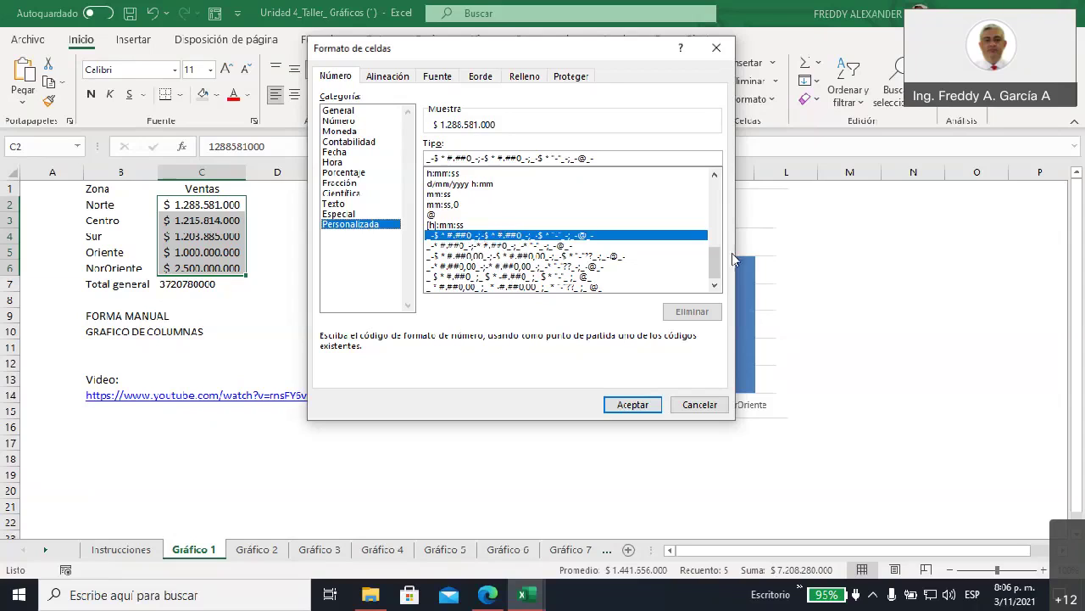
pyautogui.moveTo(715, 264); pyautogui.dragTo(716, 217)
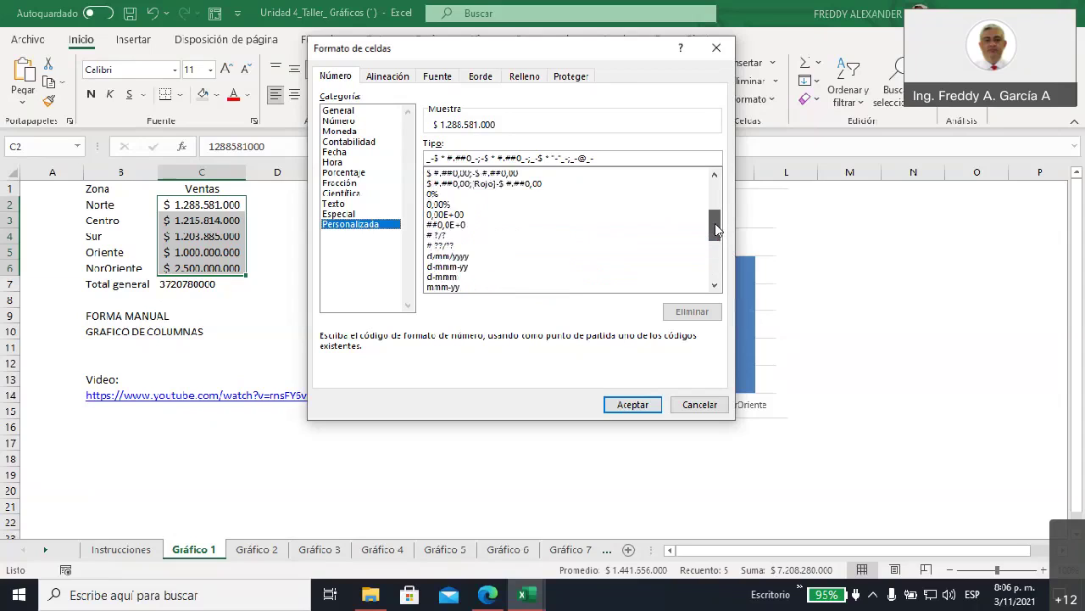
pyautogui.moveTo(715, 217); pyautogui.dragTo(715, 205)
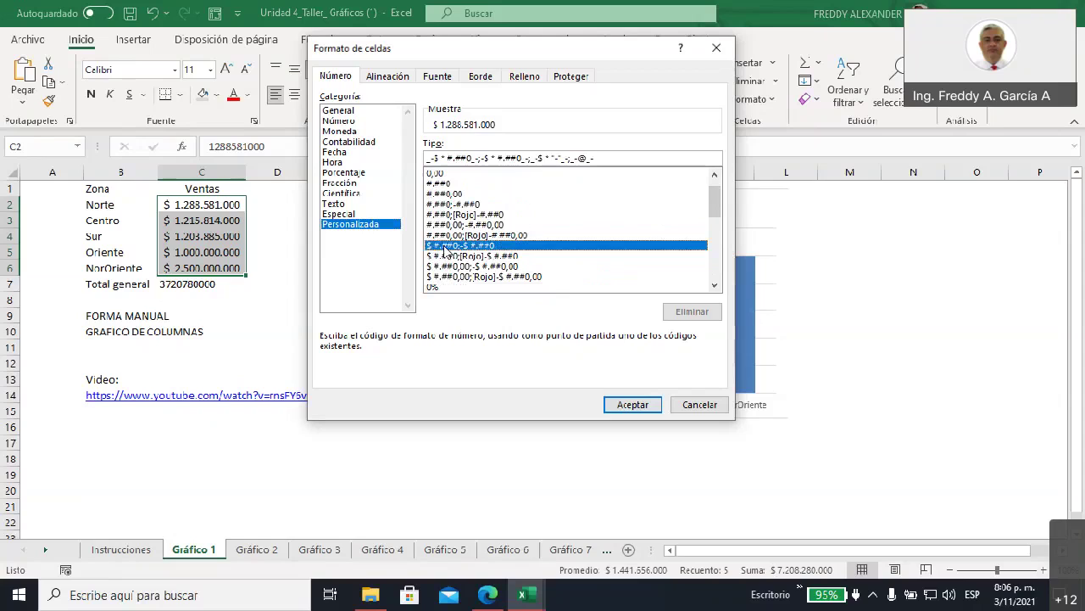
pyautogui.click(445, 246)
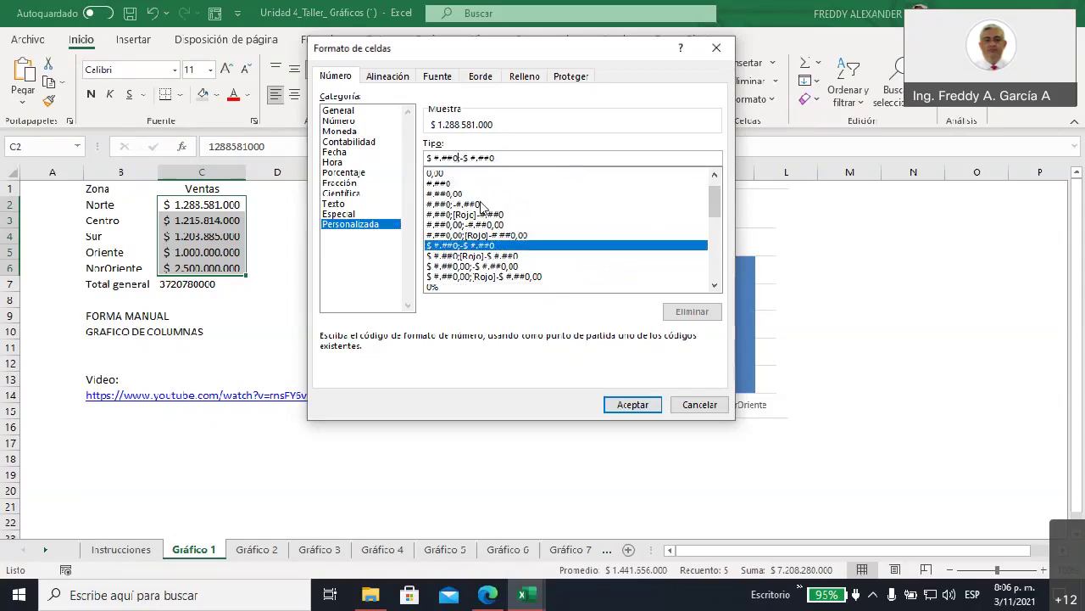
pyautogui.write('.')
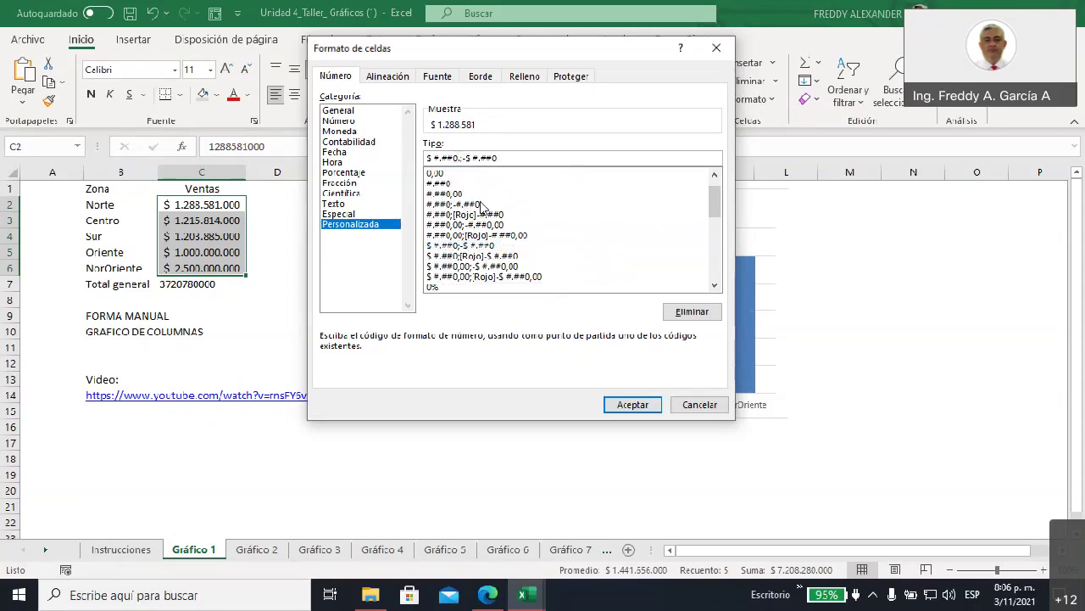
pyautogui.write('.')
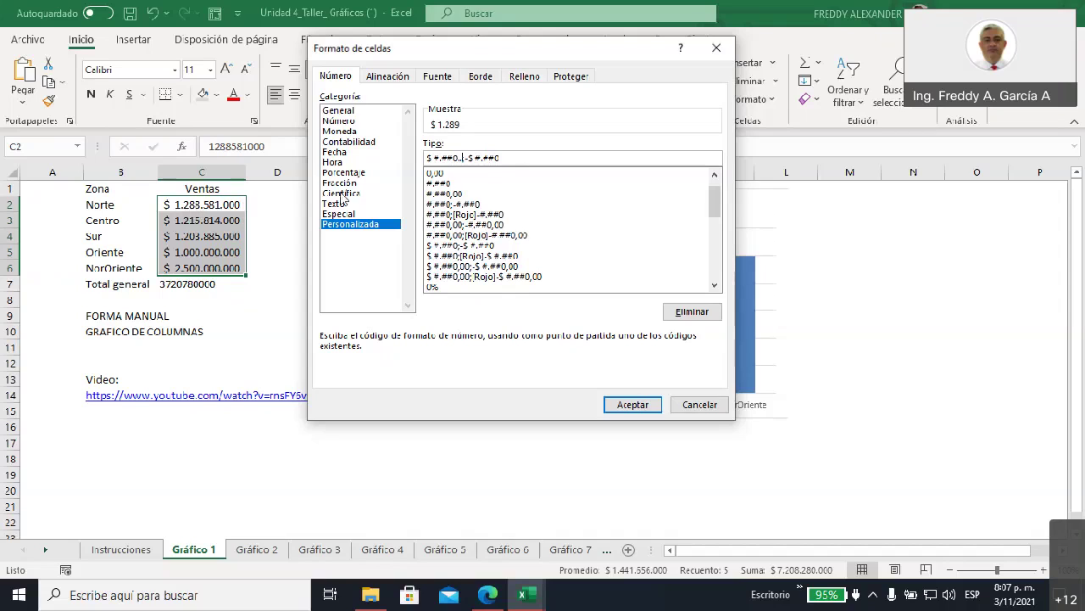
pyautogui.click(461, 158)
pyautogui.click(625, 405)
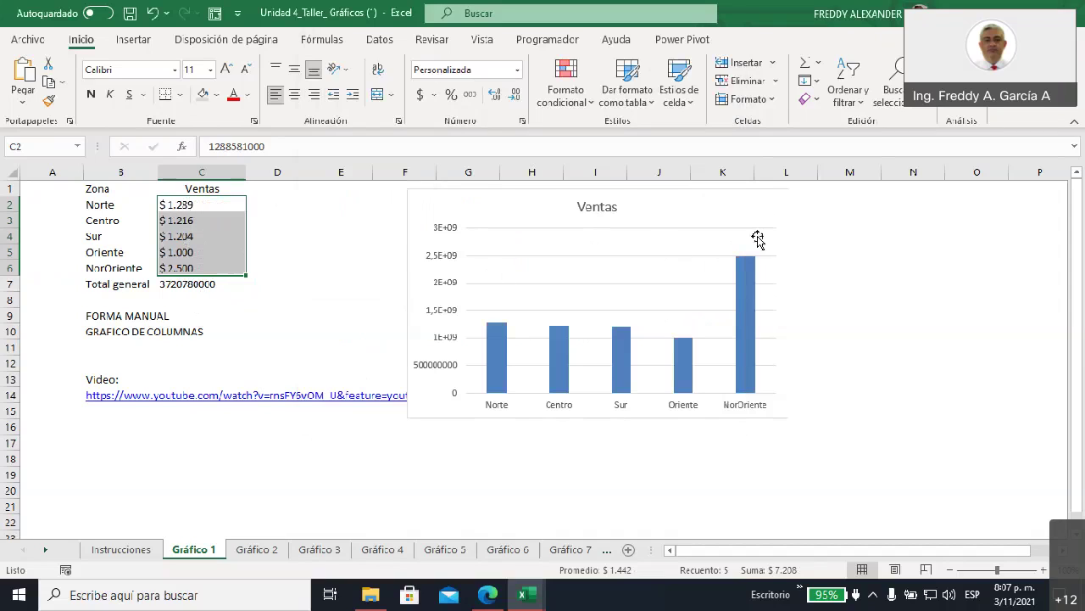
# - Drag the Ventas chart's left edge toward the sales table, then select its vertical axis
pyautogui.click(789, 217)
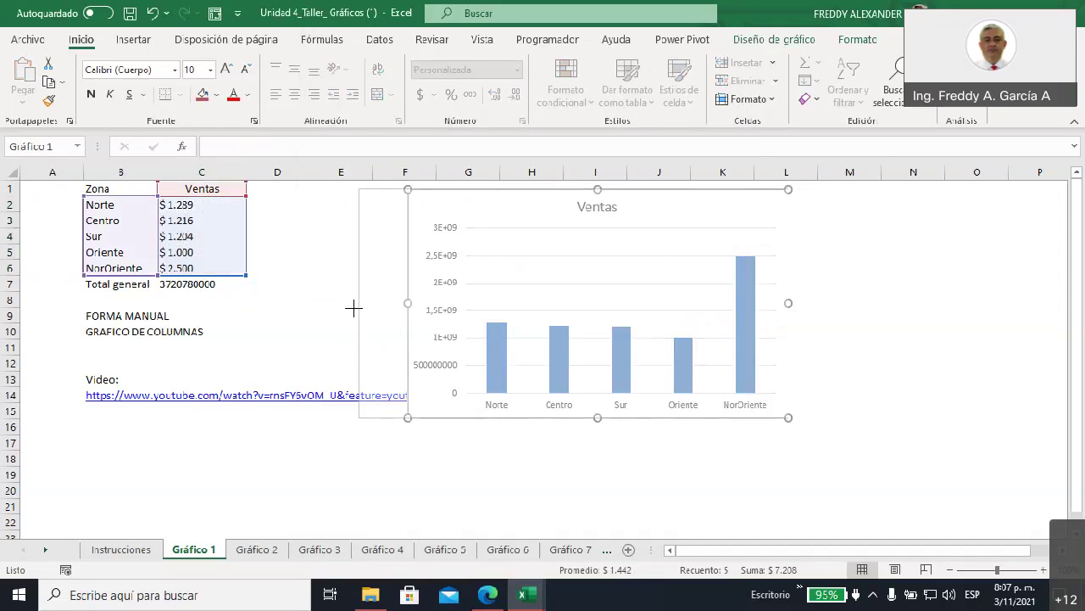
pyautogui.moveTo(408, 302); pyautogui.dragTo(359, 303)
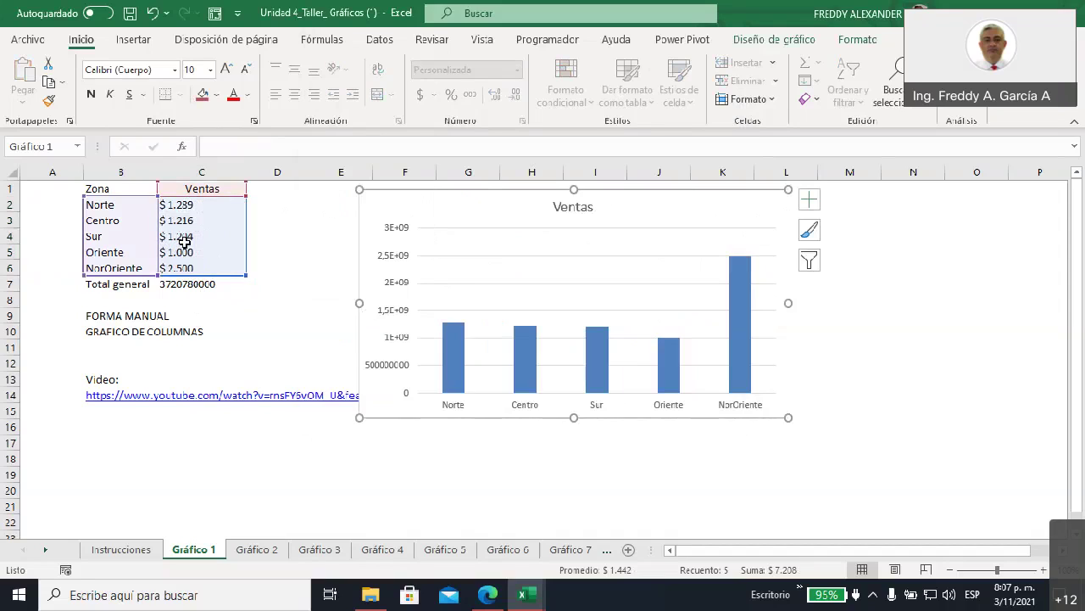
pyautogui.click(405, 227)
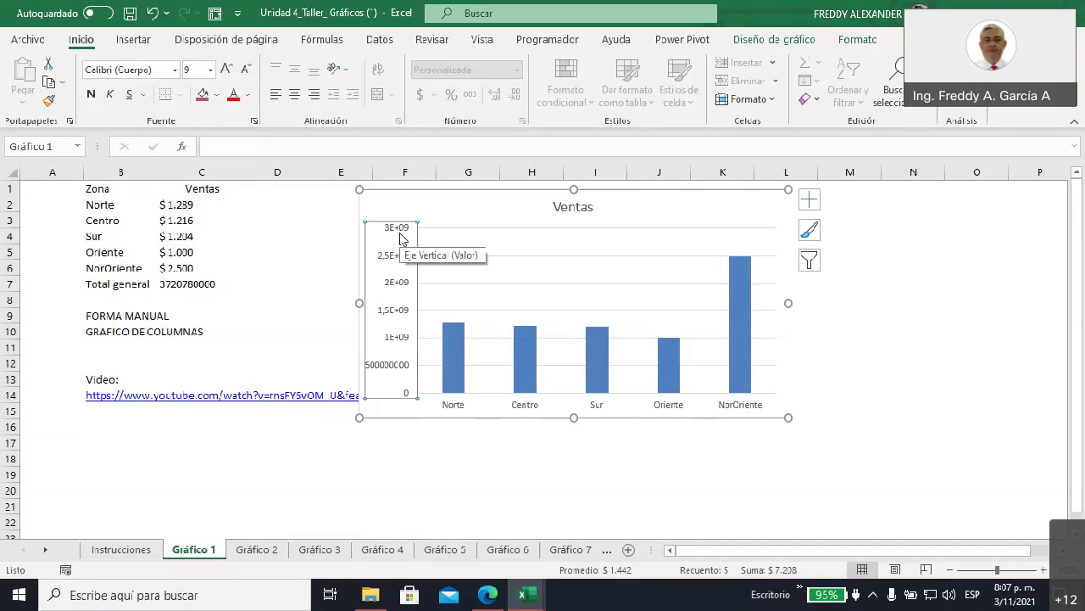
pyautogui.rightClick(401, 239)
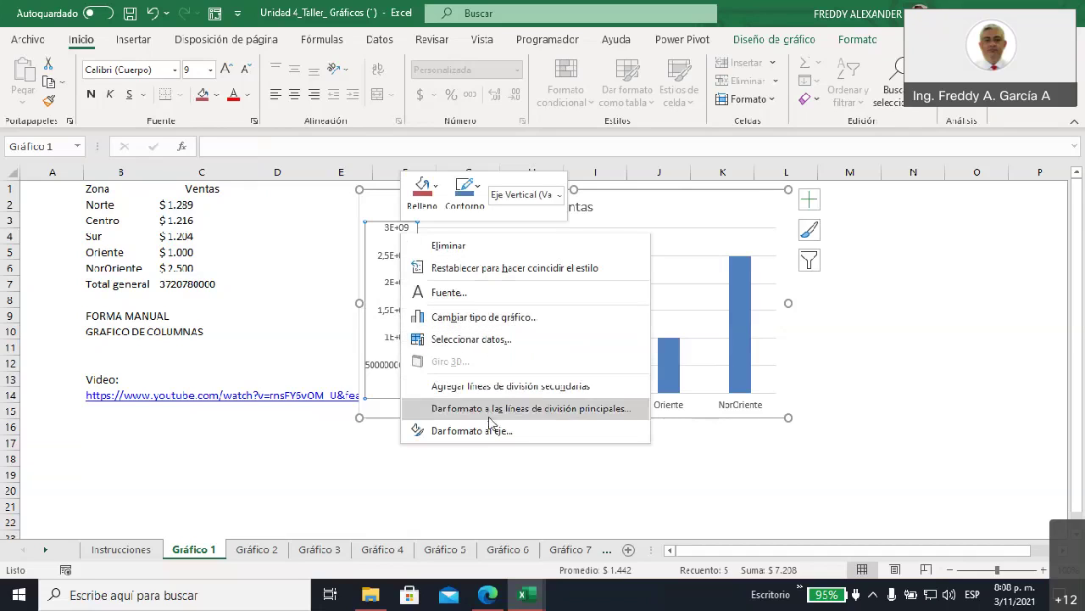
pyautogui.press('Escape')
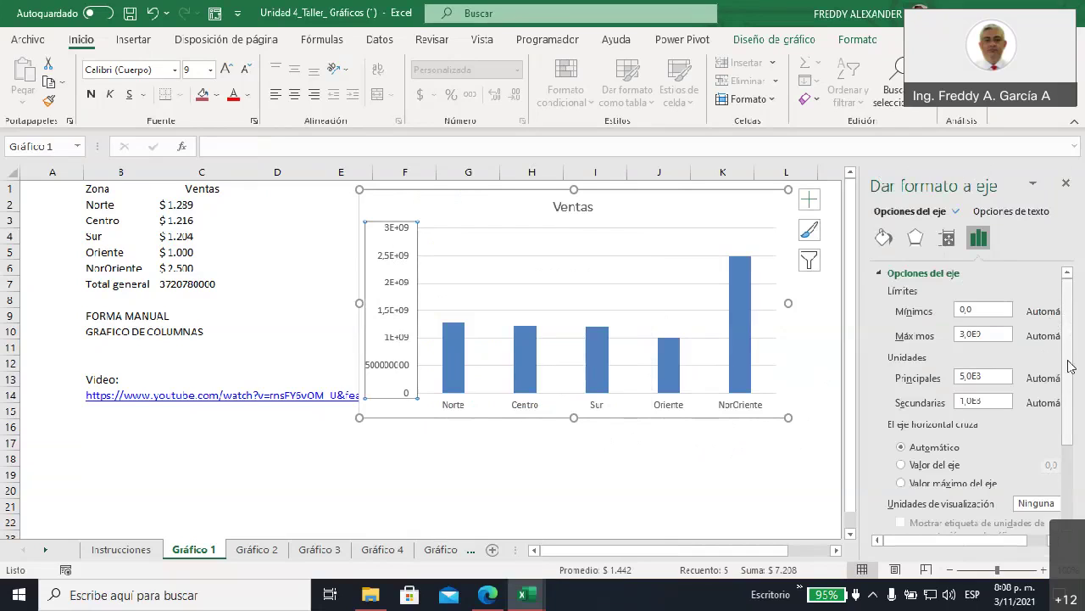
pyautogui.scroll(-3, 1073, 424)
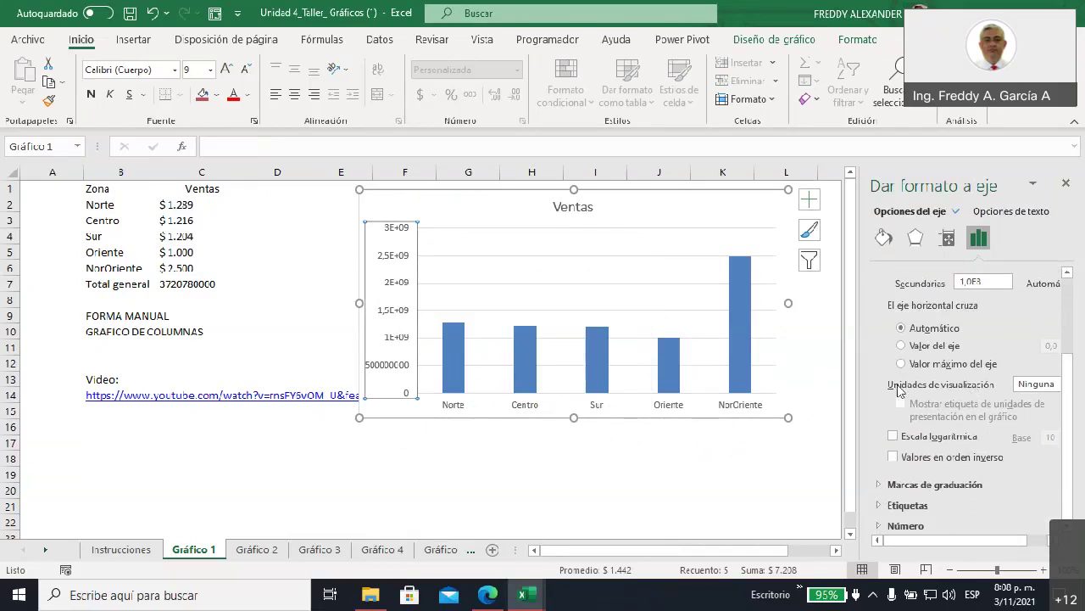
pyautogui.rightClick(402, 241)
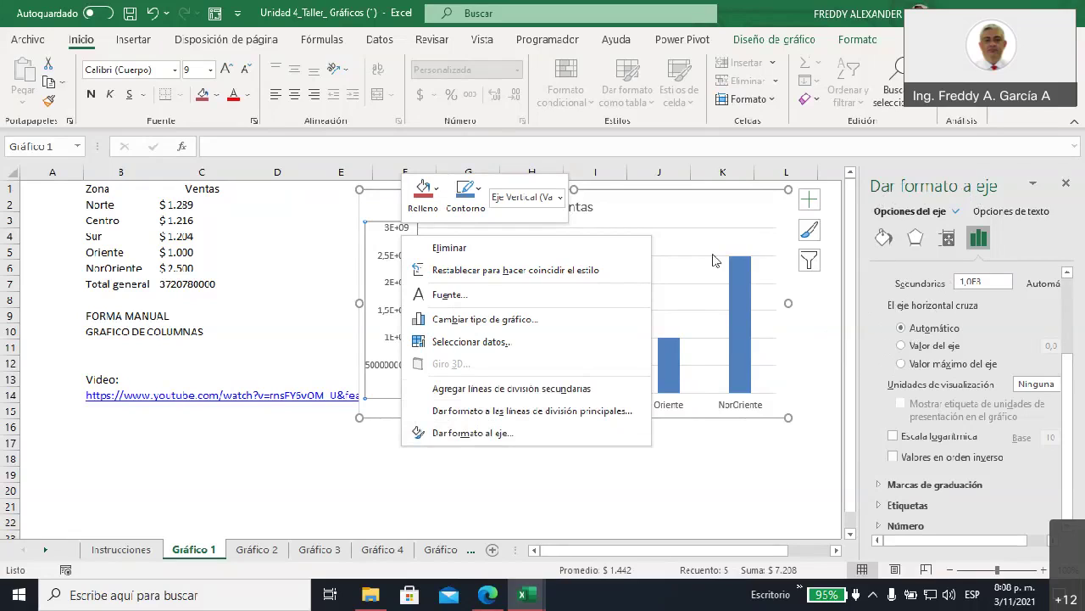
pyautogui.click(879, 338)
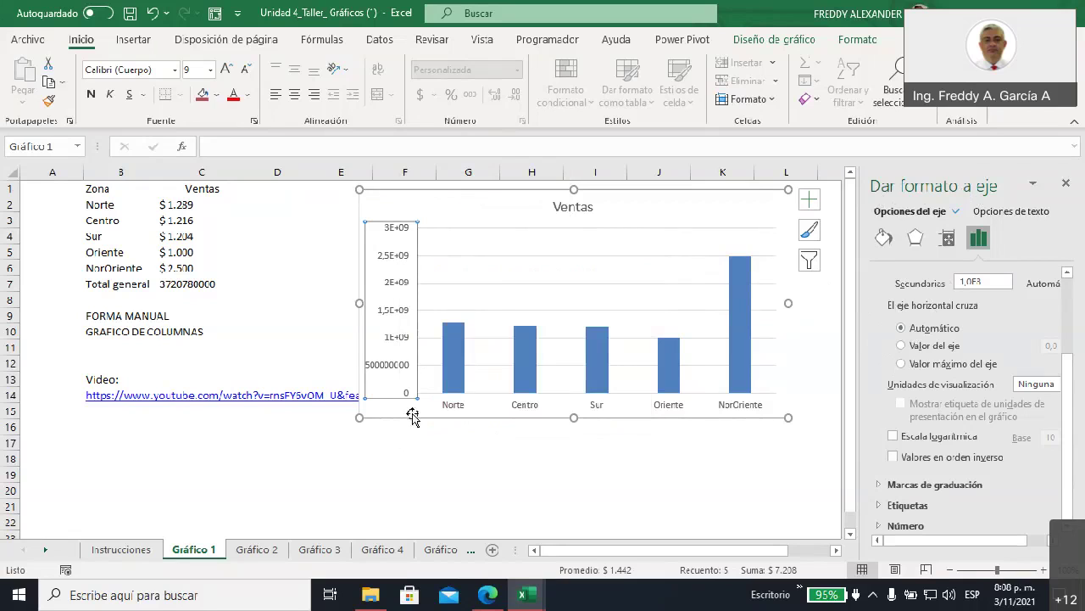
pyautogui.click(413, 449)
pyautogui.click(393, 261)
pyautogui.click(393, 260)
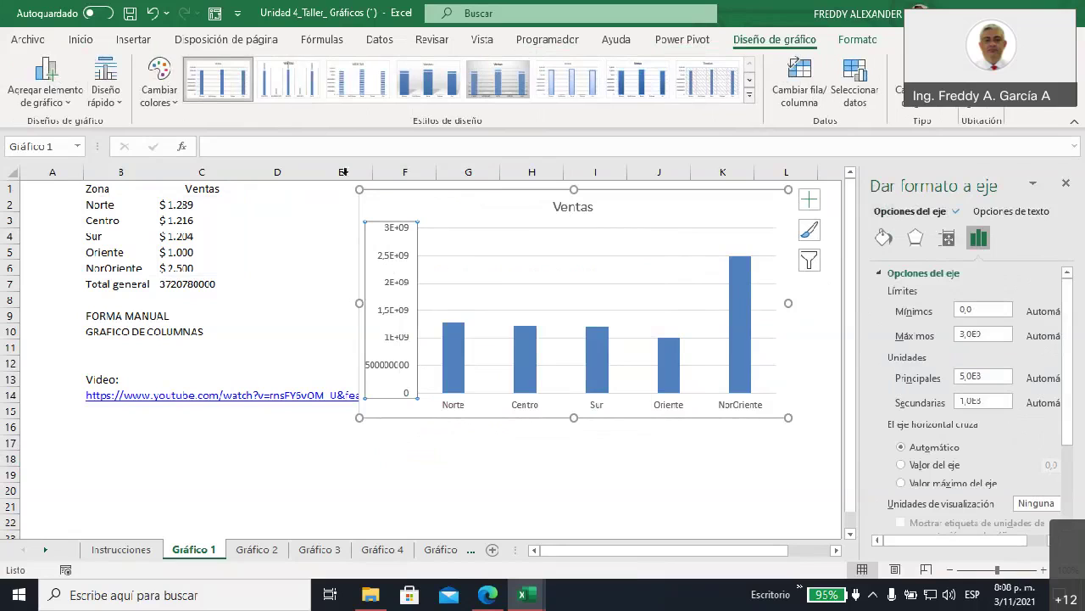
pyautogui.click(138, 40)
pyautogui.click(81, 45)
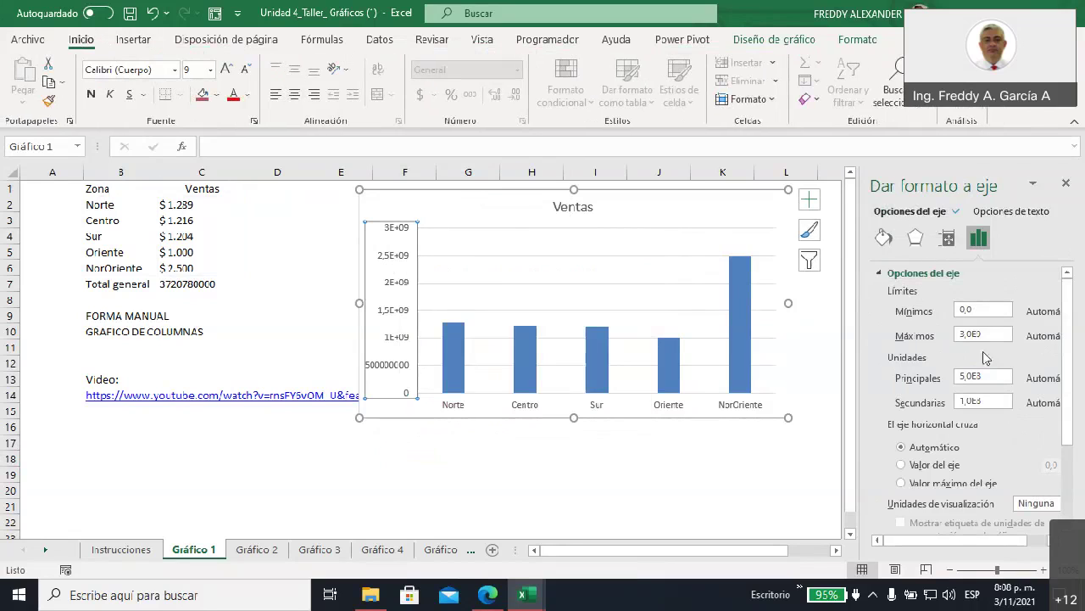
pyautogui.scroll(-1, 1074, 361)
pyautogui.scroll(-3, 1074, 360)
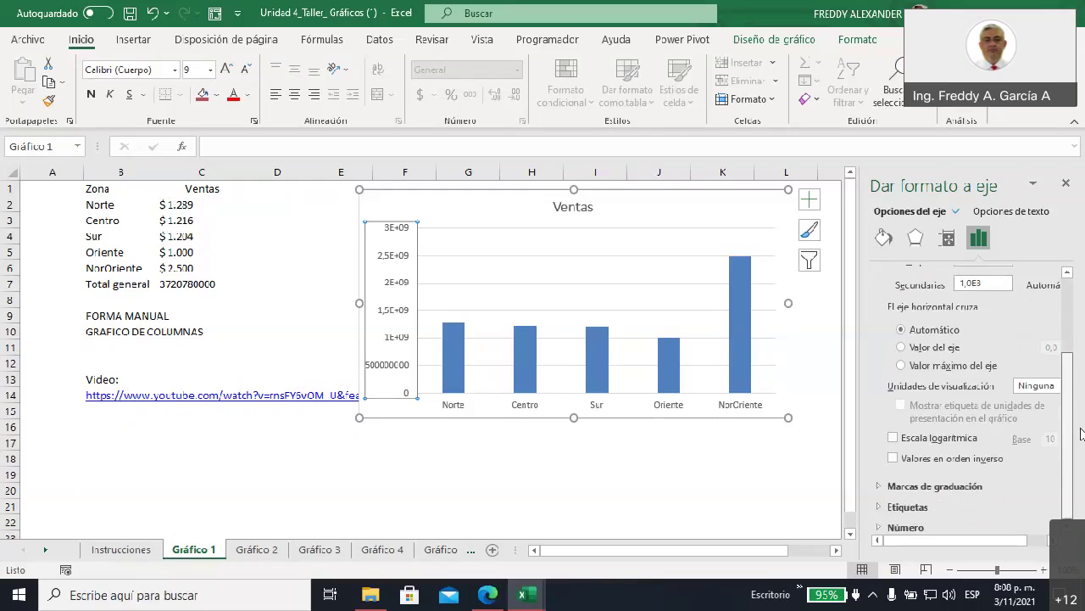
pyautogui.click(931, 487)
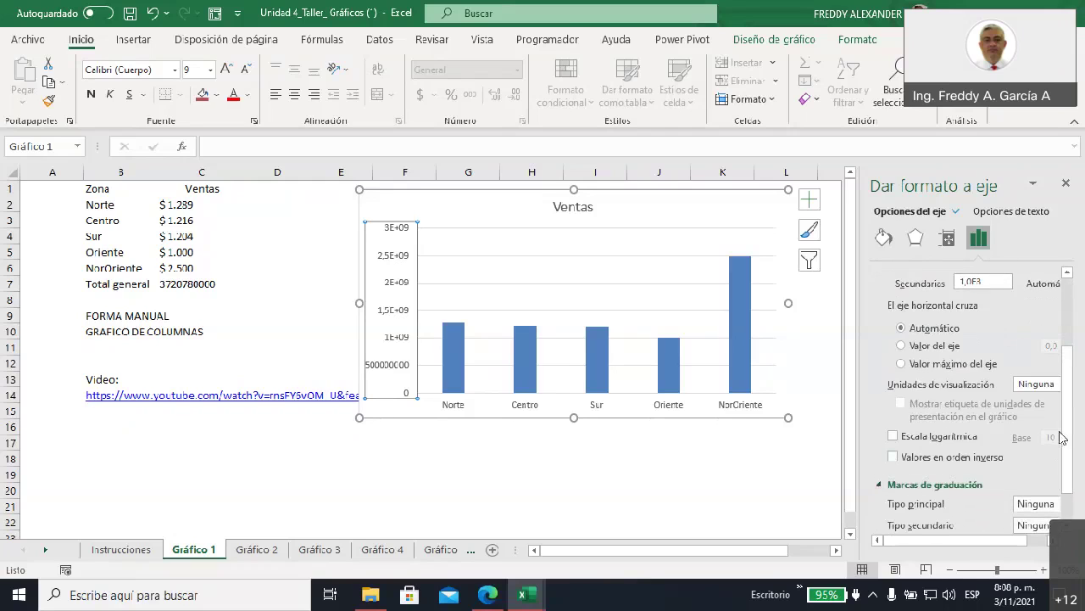
pyautogui.scroll(-1, 963, 482)
pyautogui.click(914, 506)
pyautogui.click(1033, 336)
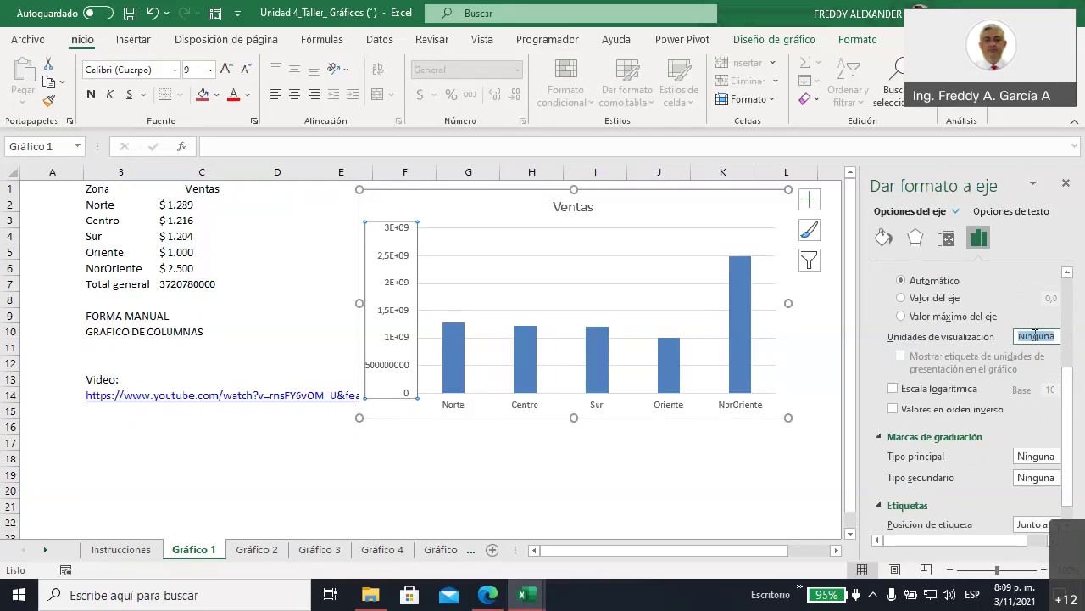
pyautogui.scroll(-1, 1067, 432)
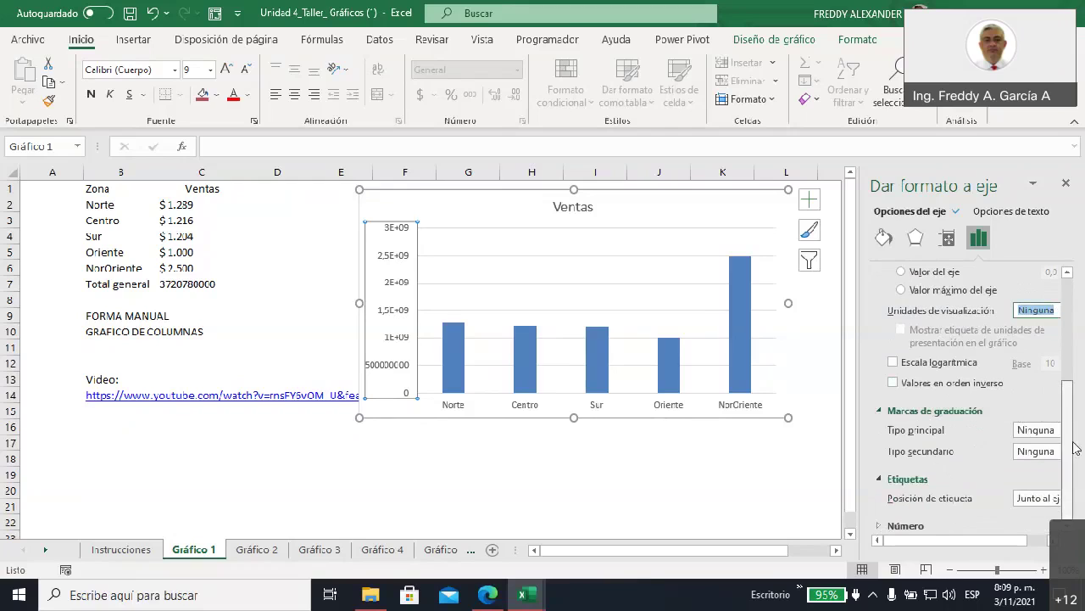
pyautogui.click(891, 526)
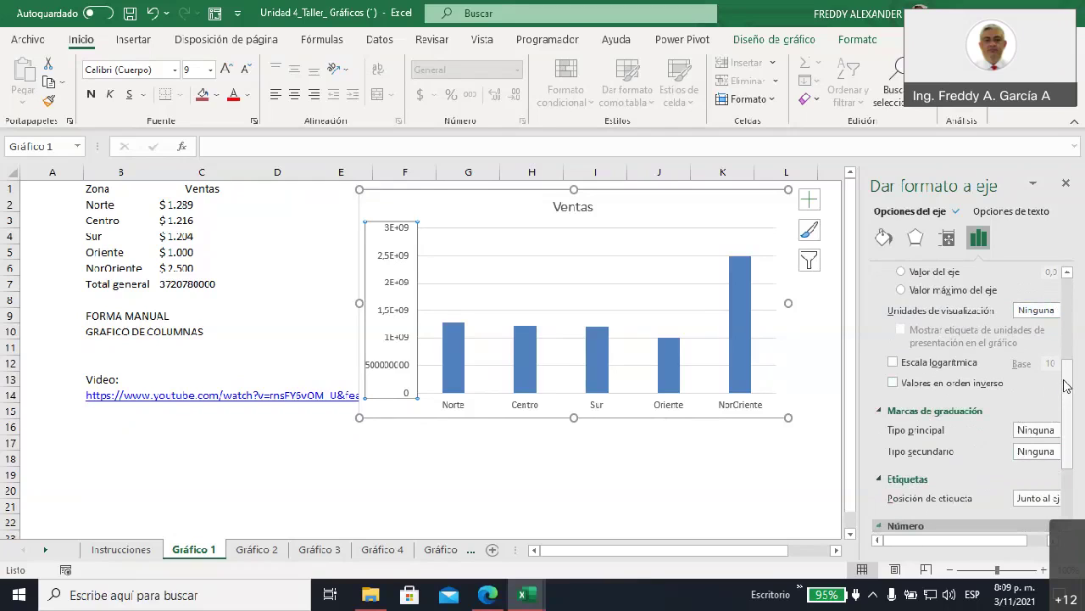
pyautogui.moveTo(1069, 420); pyautogui.dragTo(1071, 448)
pyautogui.scroll(-2, 1071, 447)
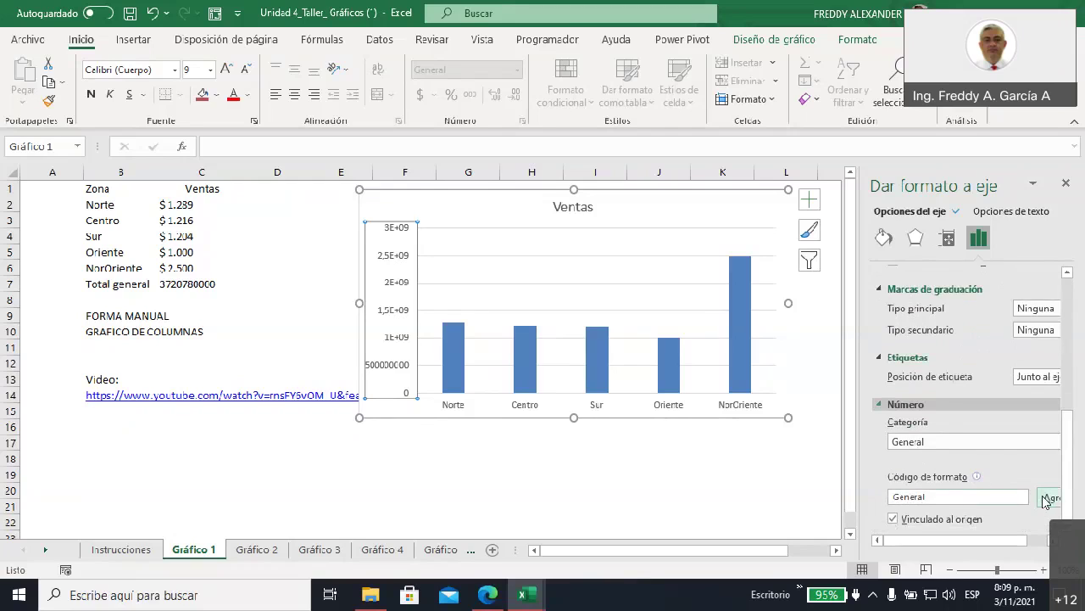
pyautogui.moveTo(1068, 458); pyautogui.dragTo(1084, 343)
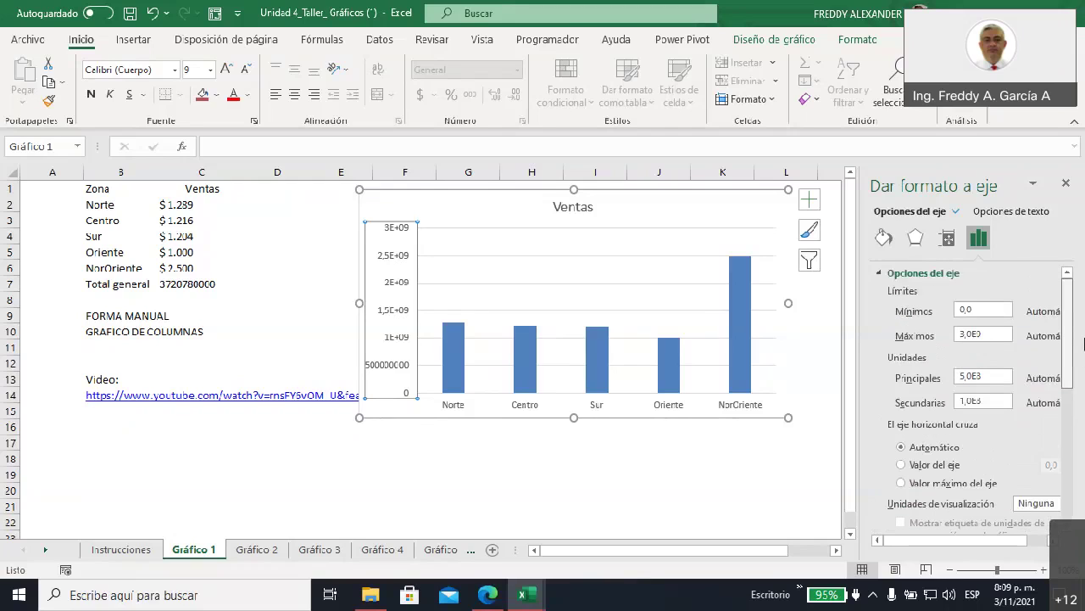
pyautogui.click(526, 467)
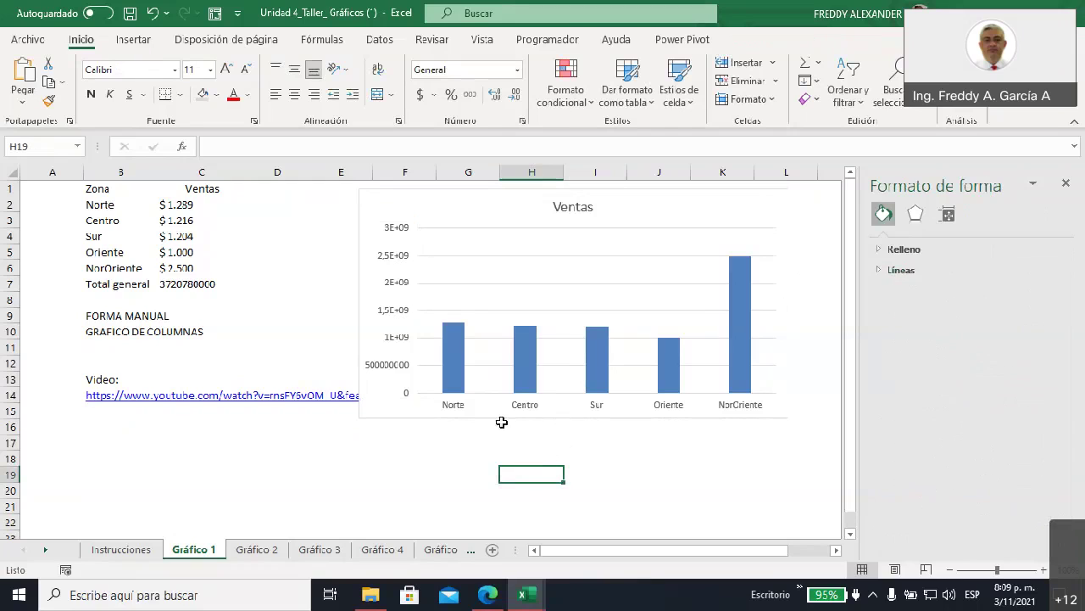
pyautogui.click(382, 204)
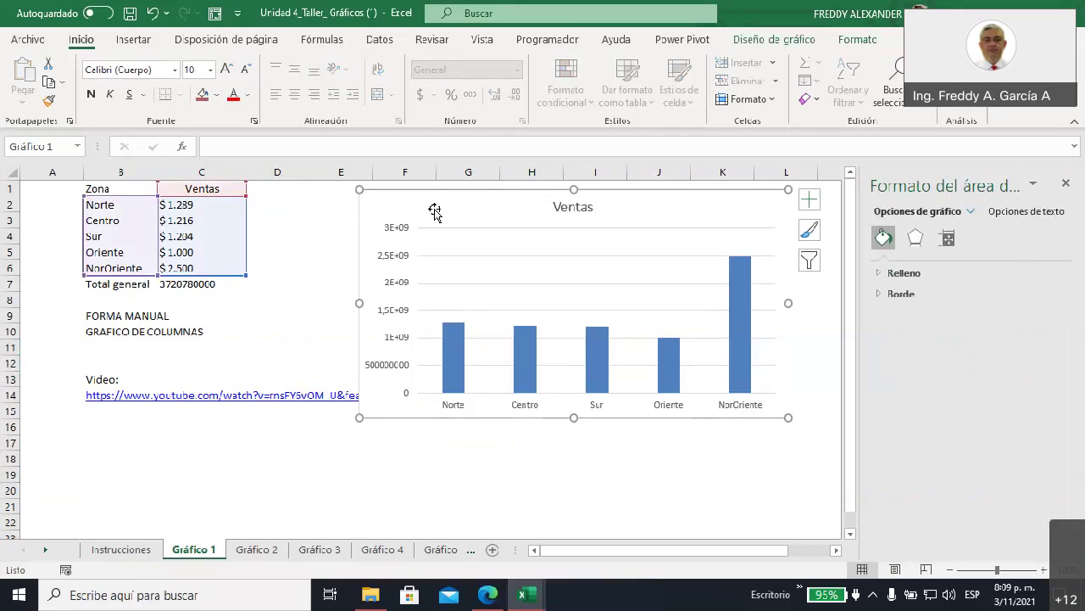
pyautogui.rightClick(396, 233)
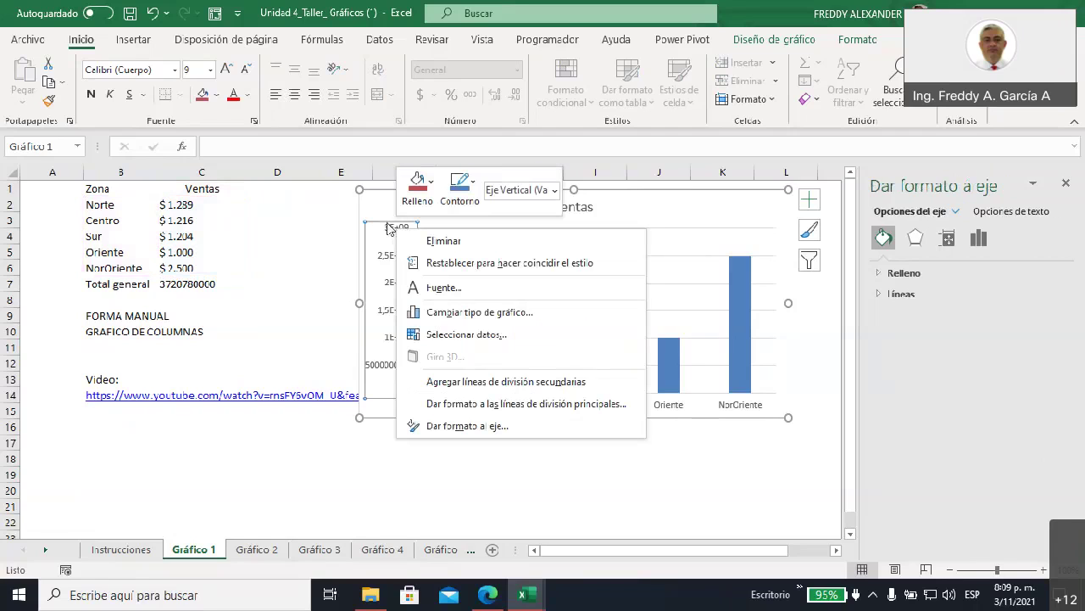
pyautogui.click(377, 211)
pyautogui.rightClick(376, 209)
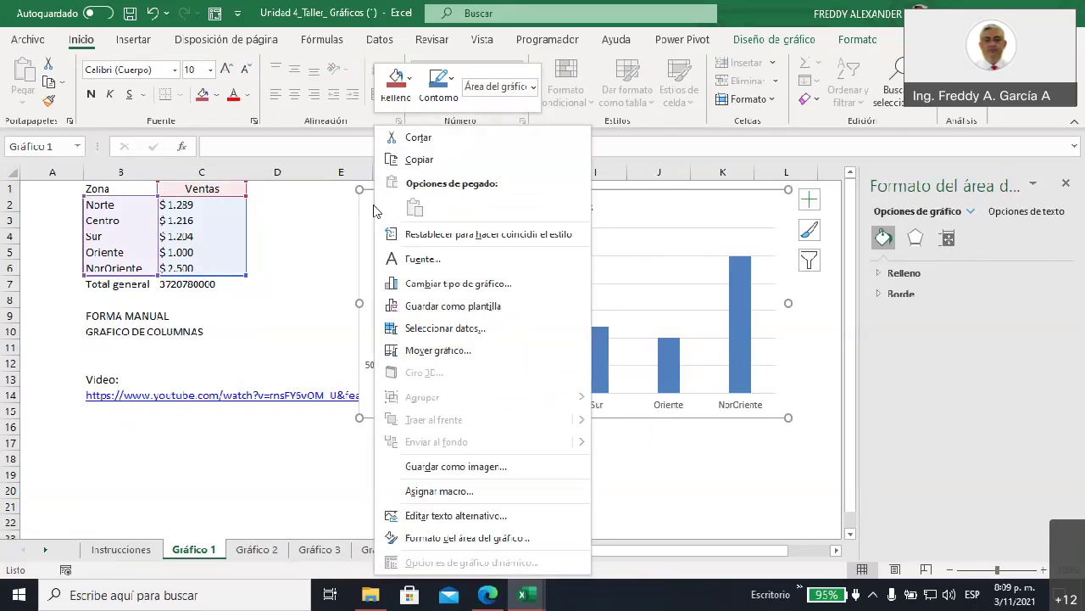
pyautogui.click(620, 208)
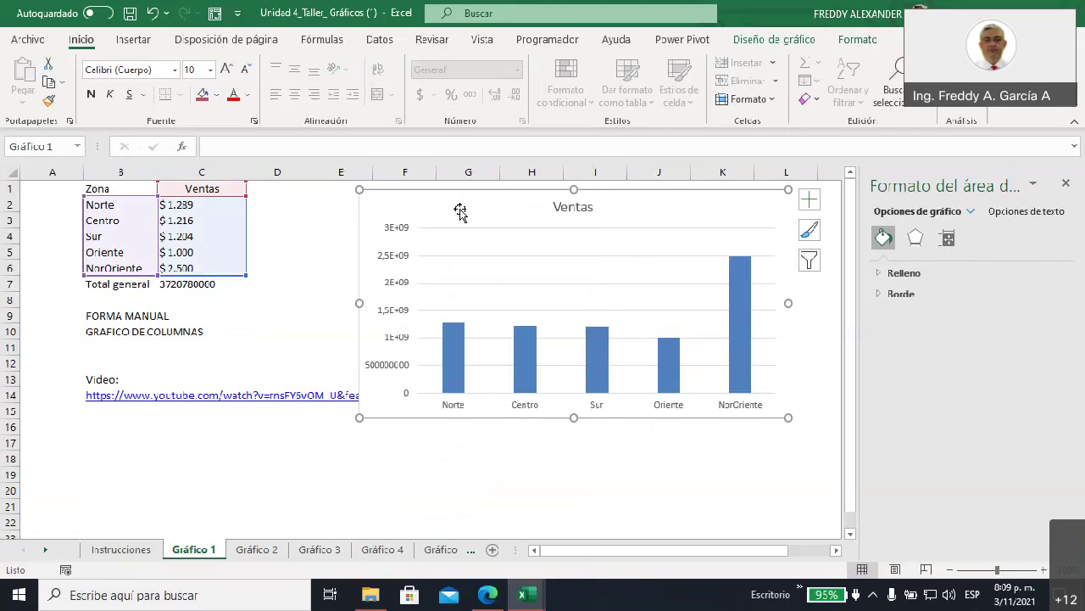
pyautogui.click(225, 221)
pyautogui.click(196, 203)
pyautogui.click(196, 220)
pyautogui.click(194, 237)
pyautogui.click(194, 250)
pyautogui.moveTo(189, 268); pyautogui.dragTo(189, 284)
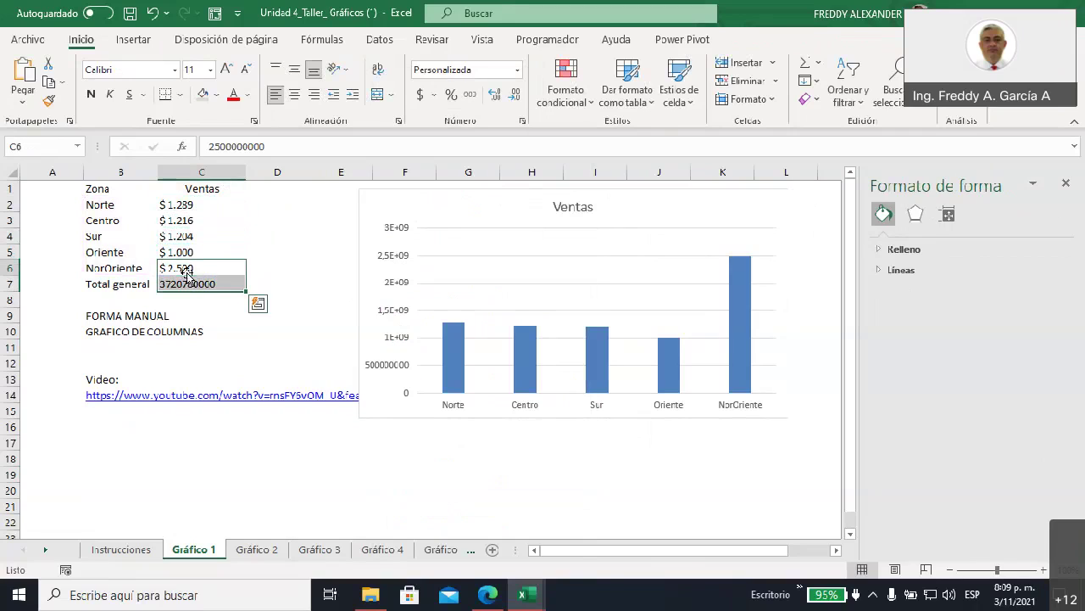
# - Apply the Número format to Ventas cells C2:C6 and select the chart's vertical axis
pyautogui.click(188, 273)
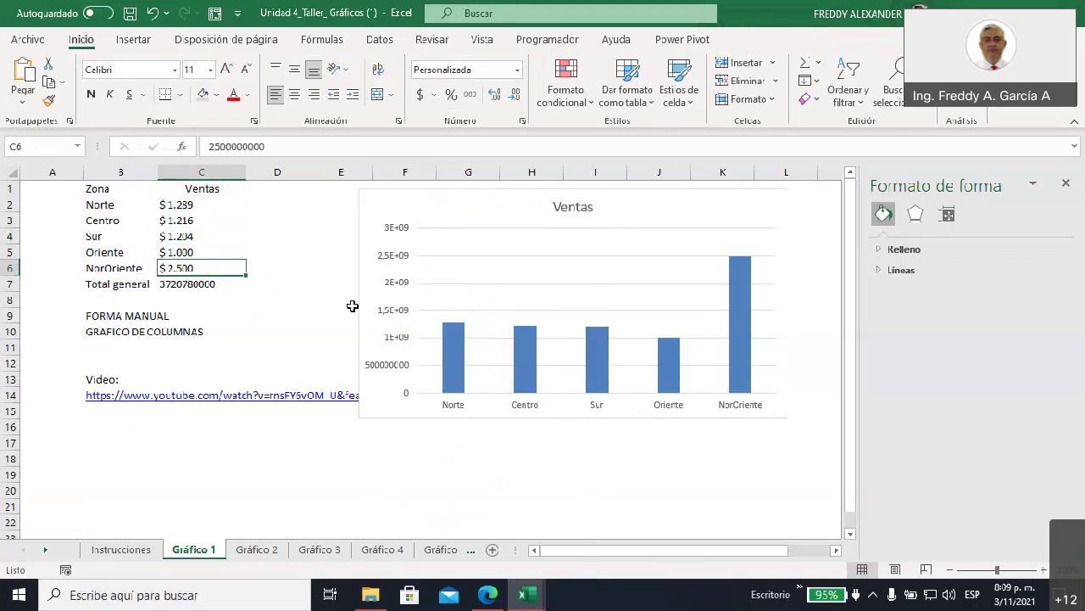
pyautogui.click(518, 69)
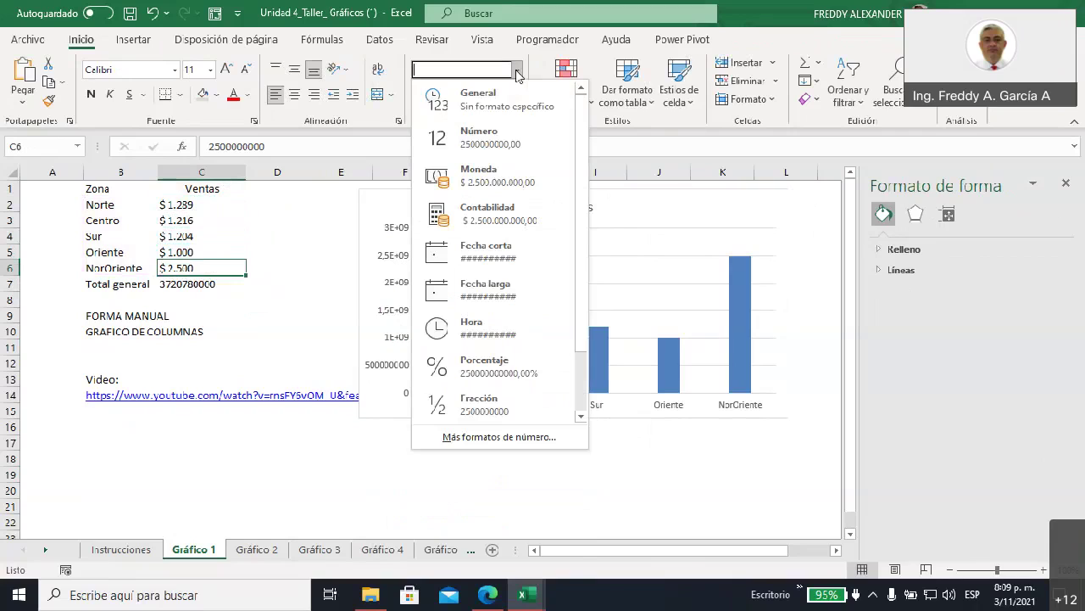
pyautogui.click(495, 145)
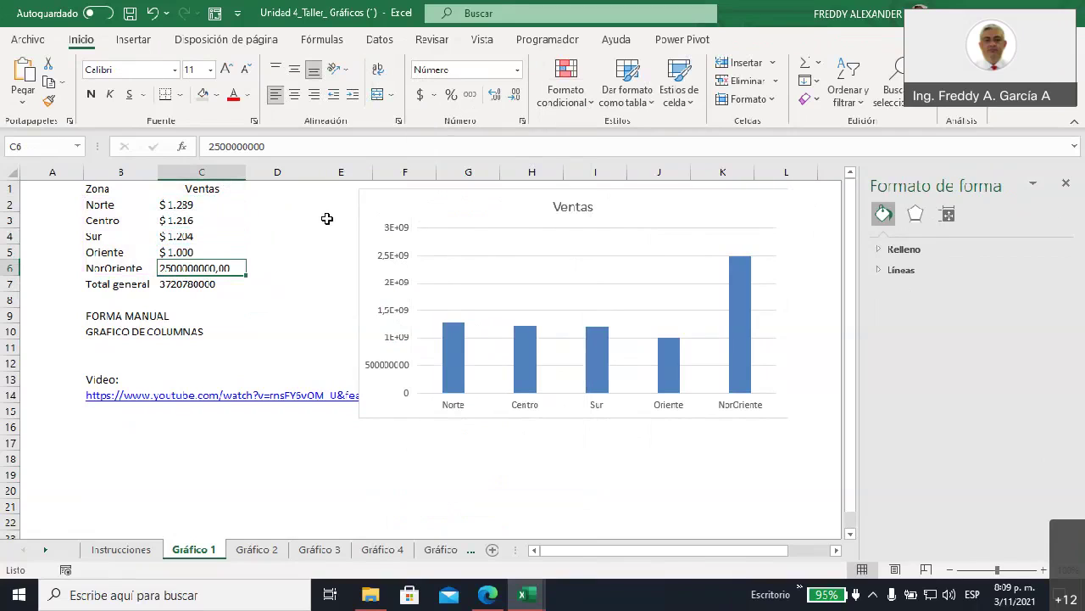
pyautogui.moveTo(201, 204); pyautogui.dragTo(202, 268)
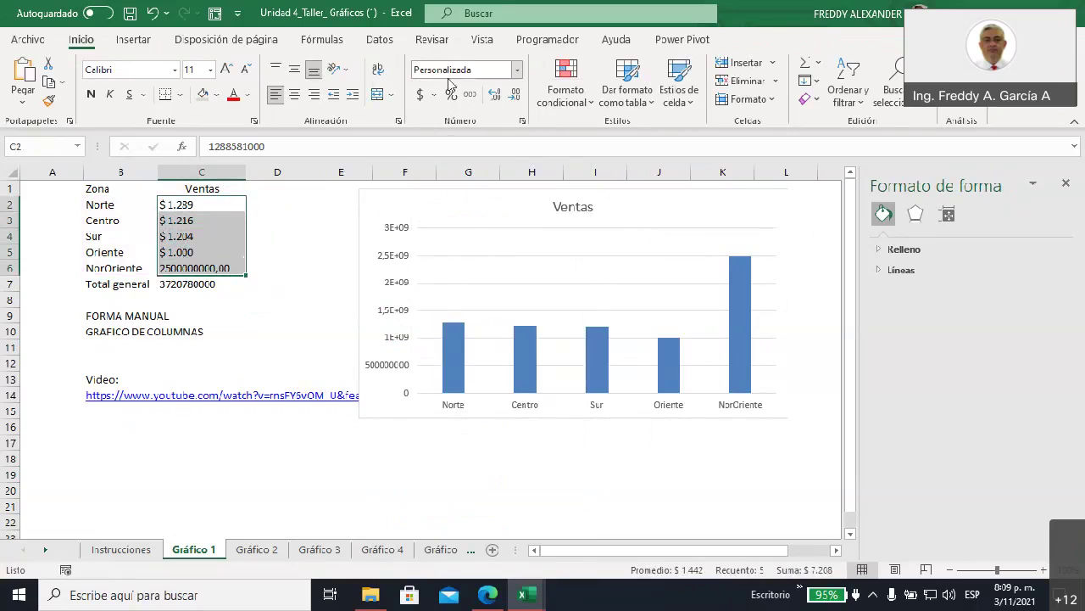
pyautogui.click(517, 70)
pyautogui.click(458, 138)
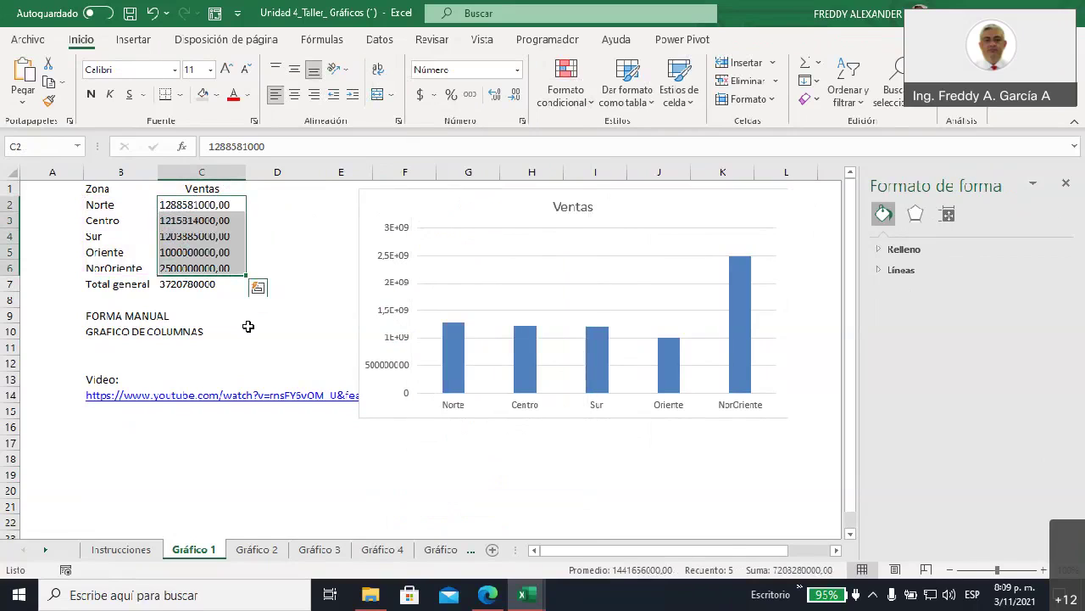
pyautogui.click(393, 231)
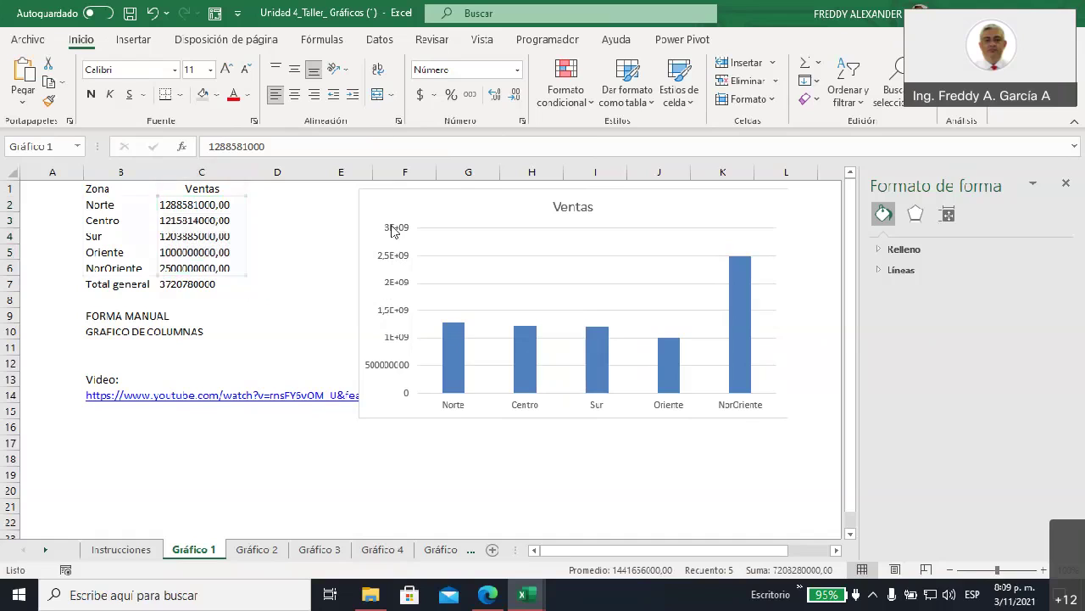
pyautogui.click(393, 231)
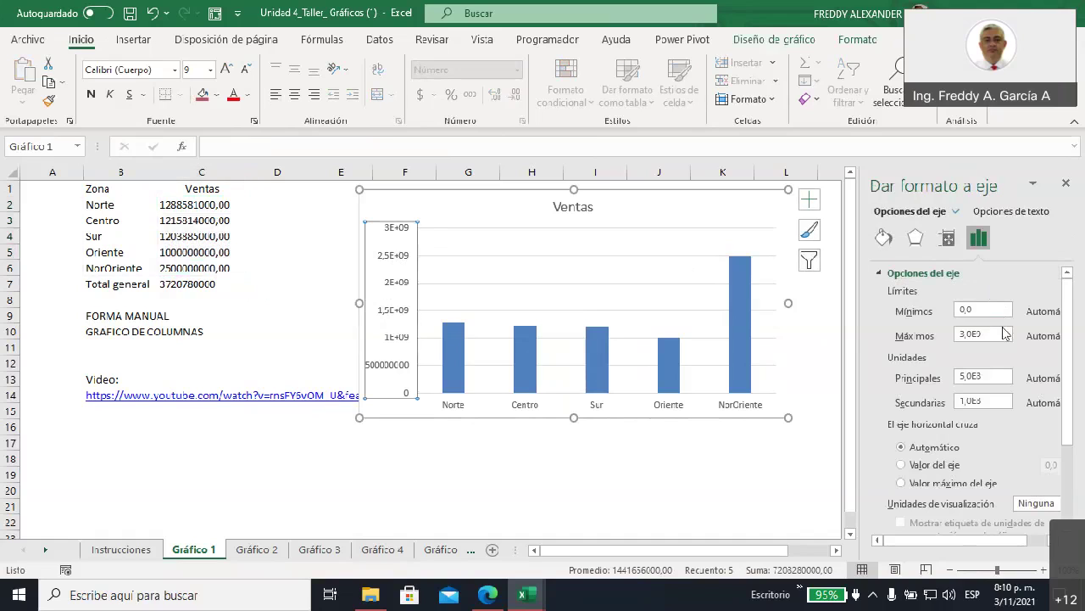
# - Make the horizontal axis cross at a set value and set vertical axis display units to Millares
pyautogui.scroll(-1, 975, 356)
pyautogui.click(901, 428)
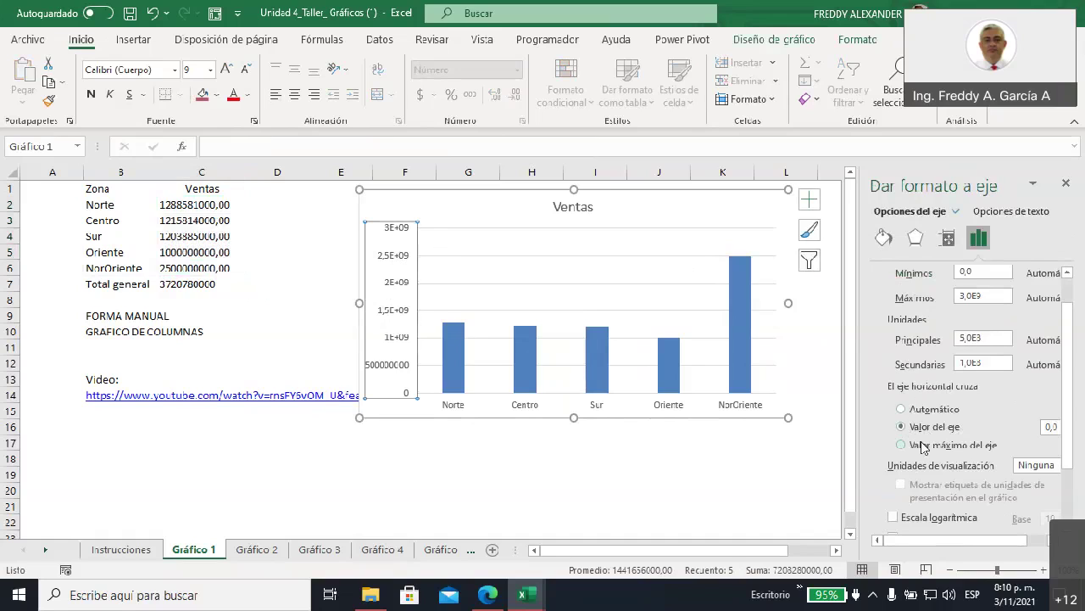
pyautogui.scroll(-2, 1051, 449)
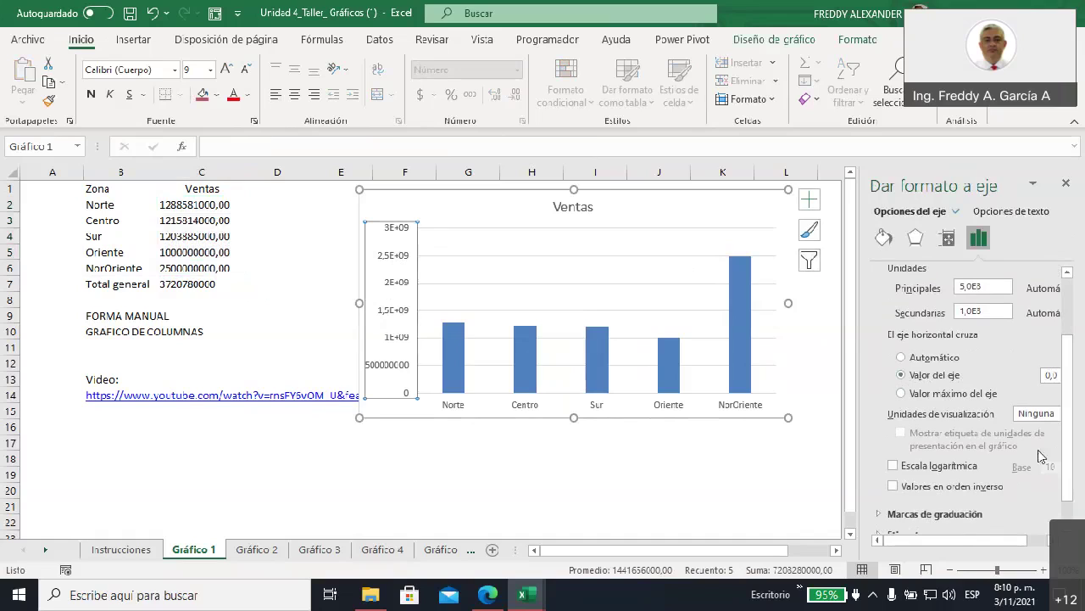
pyautogui.moveTo(957, 540); pyautogui.dragTo(1036, 537)
pyautogui.click(1049, 418)
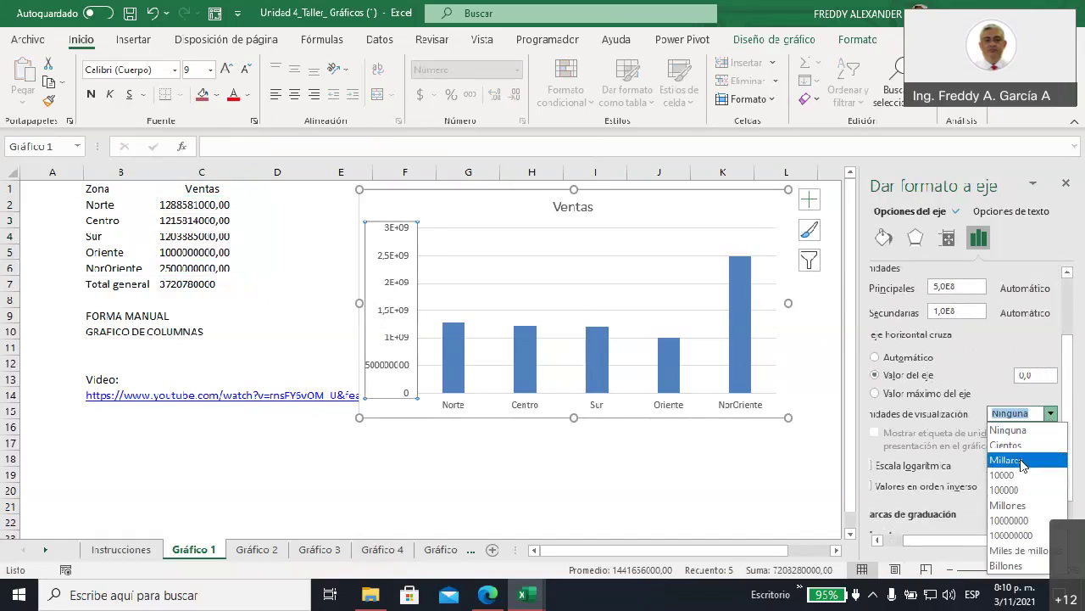
pyautogui.click(1023, 460)
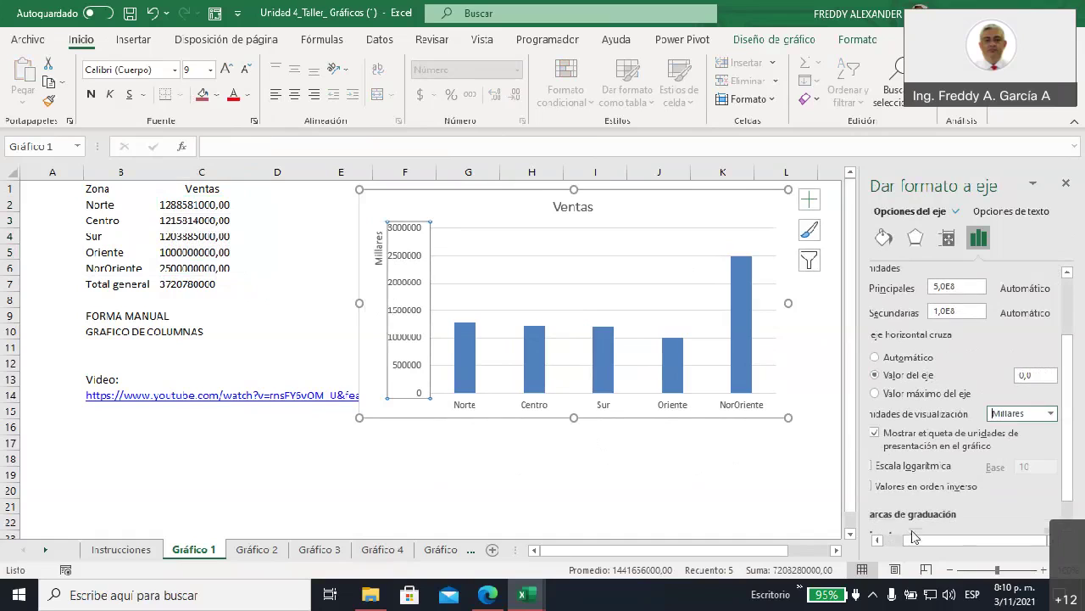
pyautogui.moveTo(908, 540)
pyautogui.mouseDown()
pyautogui.moveTo(918, 536)
pyautogui.moveTo(896, 538)
pyautogui.moveTo(934, 540)
pyautogui.mouseUp()
# - Undo the Millares units and restore the $ format on C2:C6, including NorOriente's $ 2.500
pyautogui.click(153, 14)
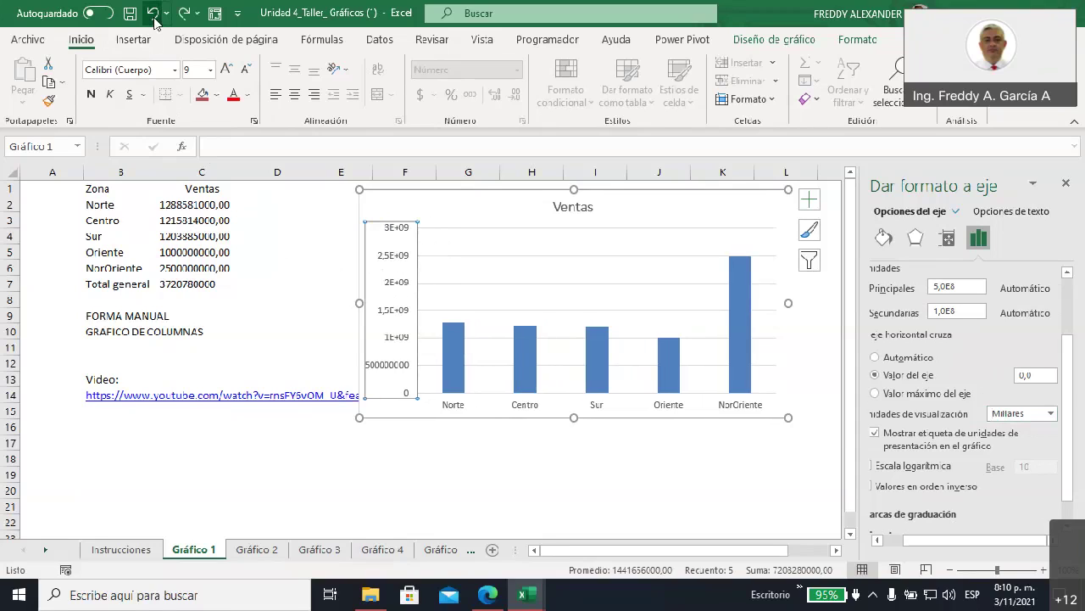
pyautogui.click(154, 14)
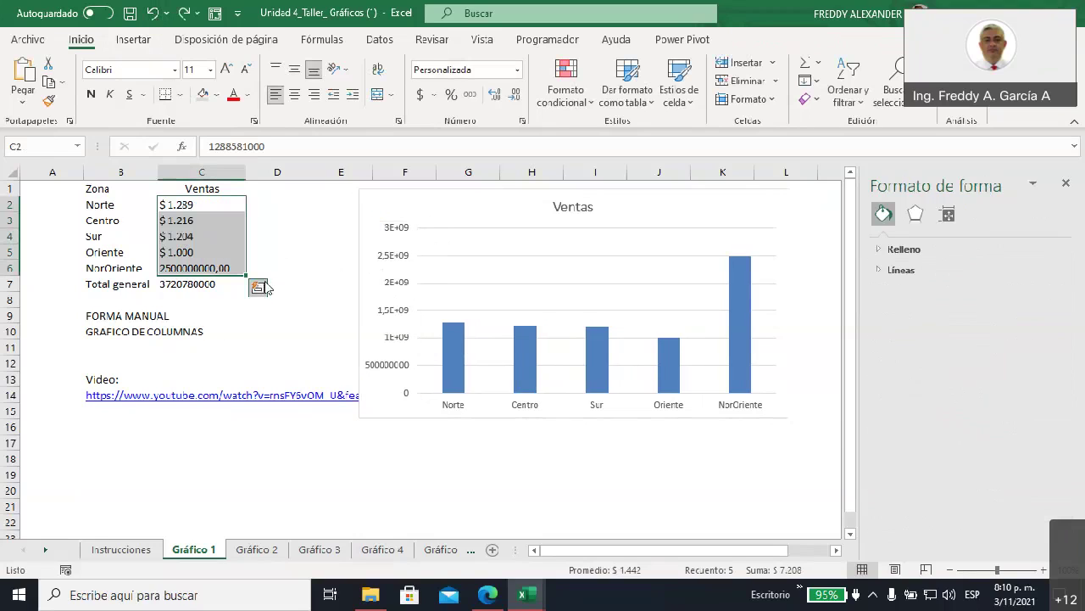
pyautogui.click(230, 254)
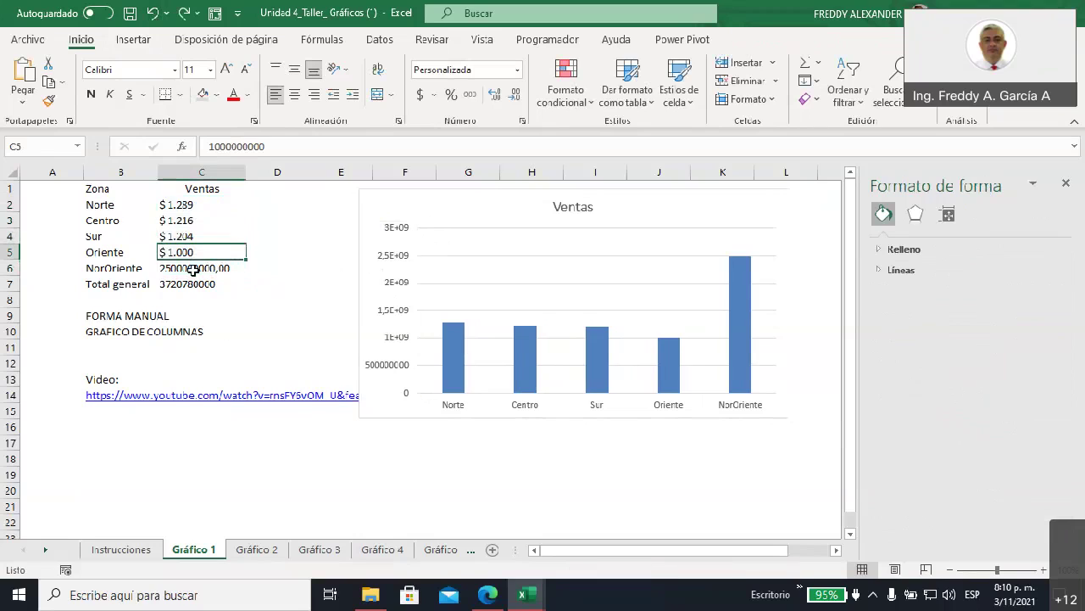
pyautogui.click(153, 14)
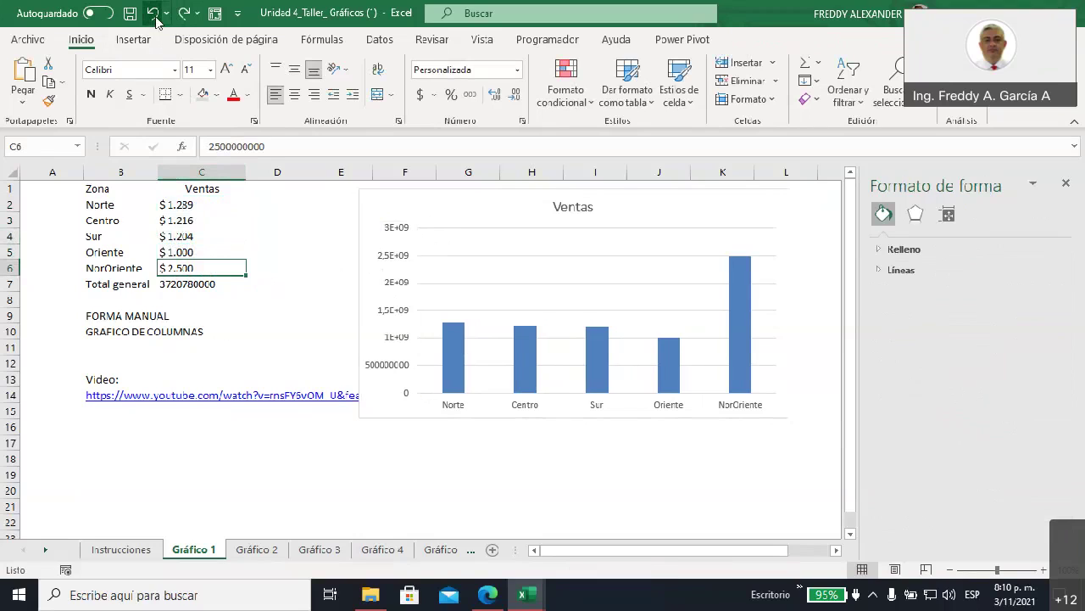
# - Set the vertical axis display units to Millones, showing the Millones label and values 0 to 3000
pyautogui.click(319, 338)
pyautogui.click(386, 243)
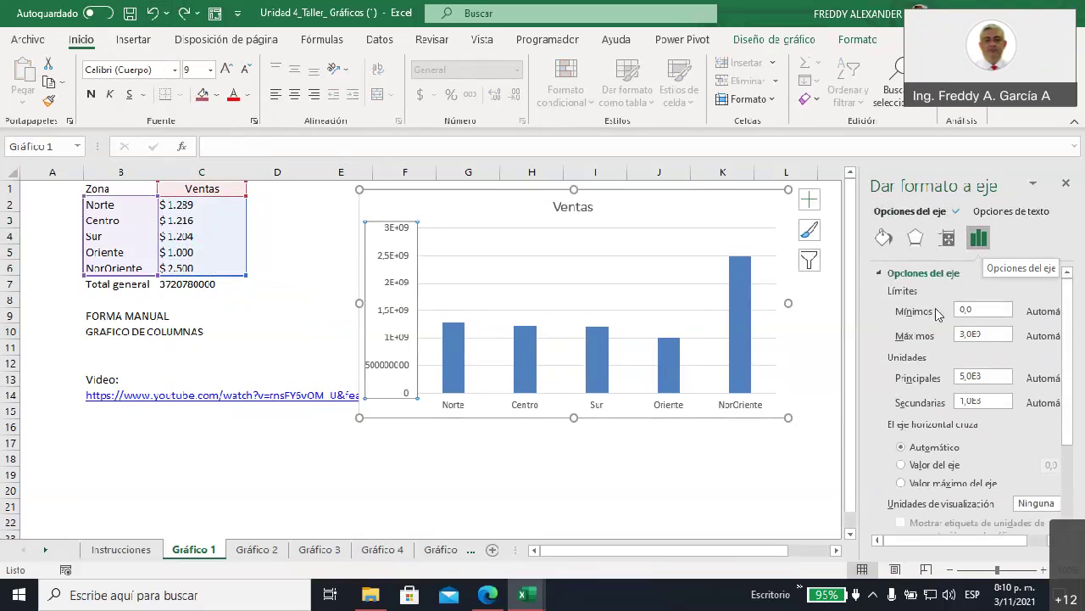
pyautogui.scroll(-2, 939, 322)
pyautogui.scroll(-1, 938, 356)
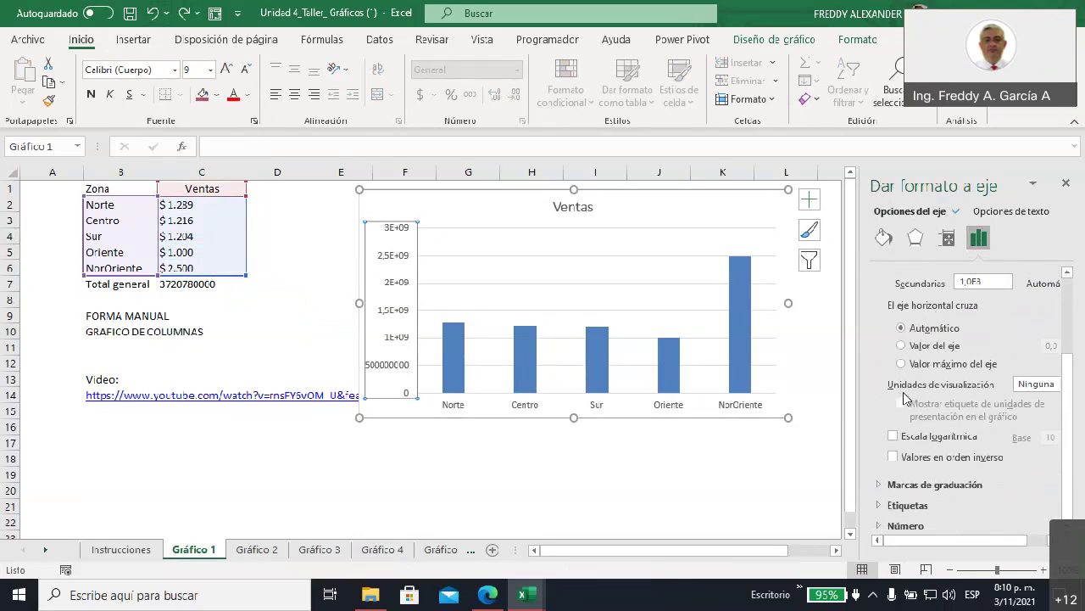
pyautogui.click(1043, 386)
pyautogui.moveTo(1005, 541); pyautogui.dragTo(1025, 541)
pyautogui.click(1058, 378)
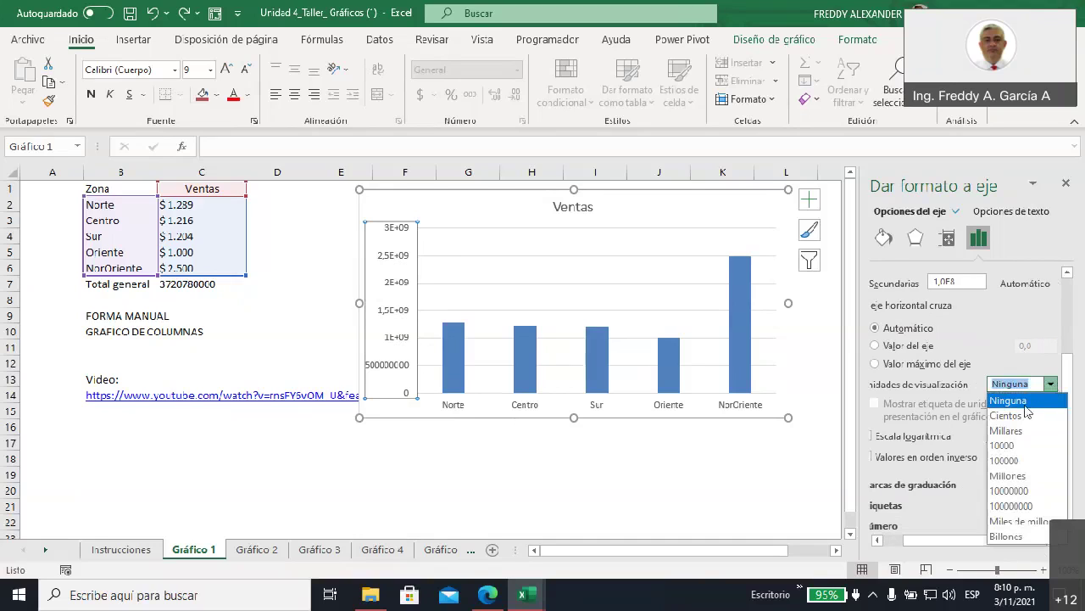
pyautogui.click(1004, 412)
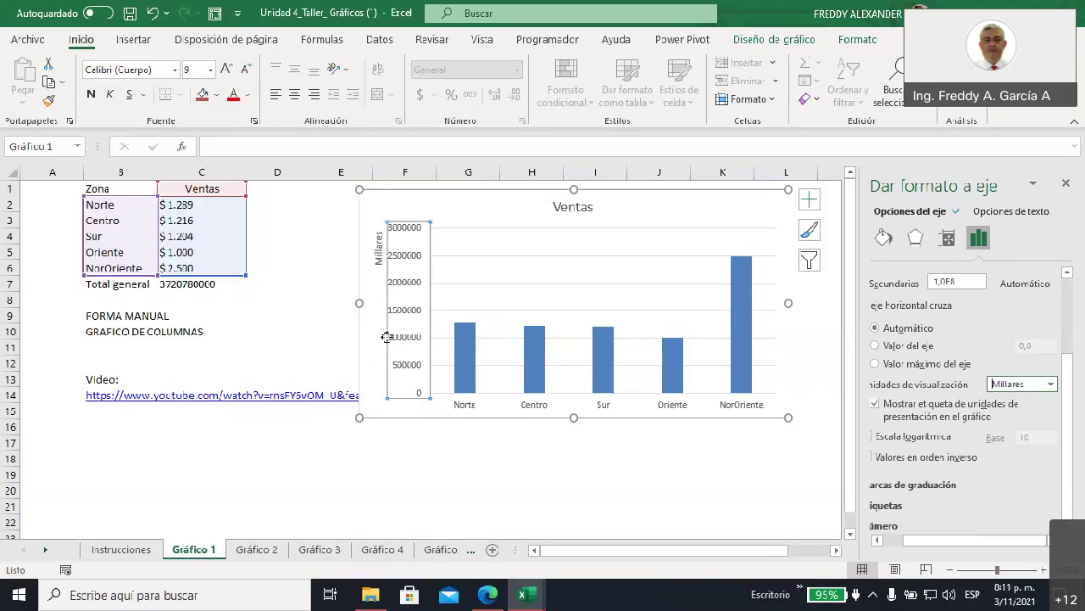
pyautogui.click(1051, 386)
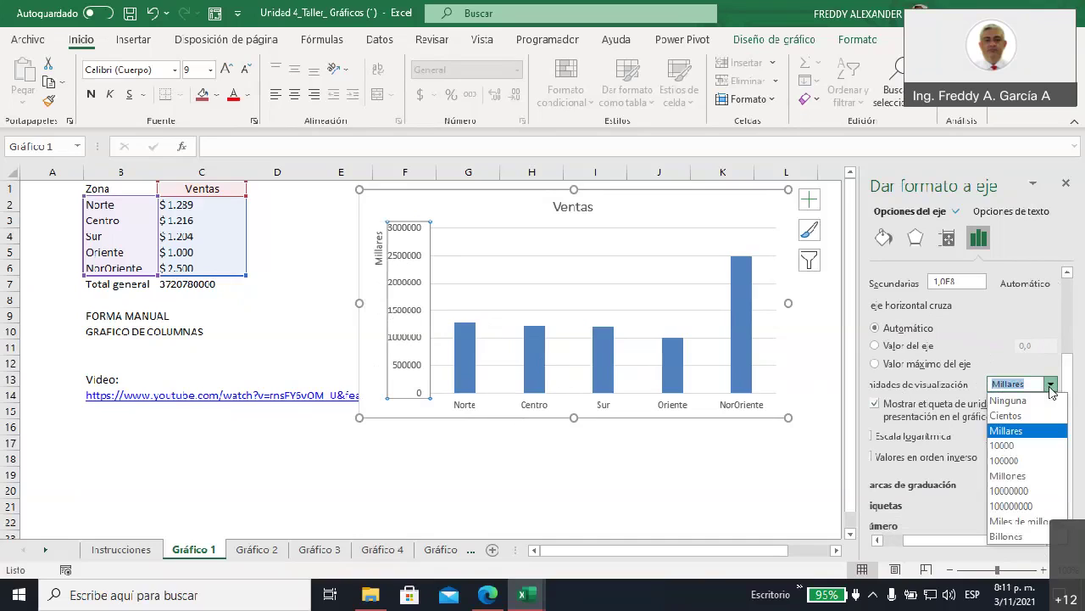
pyautogui.click(1041, 478)
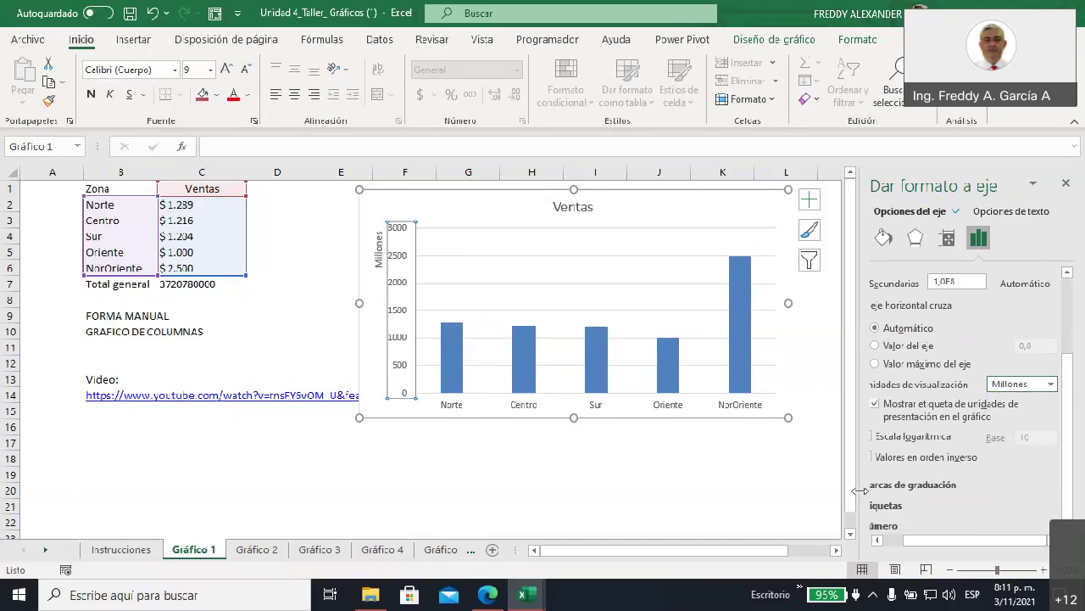
pyautogui.click(492, 479)
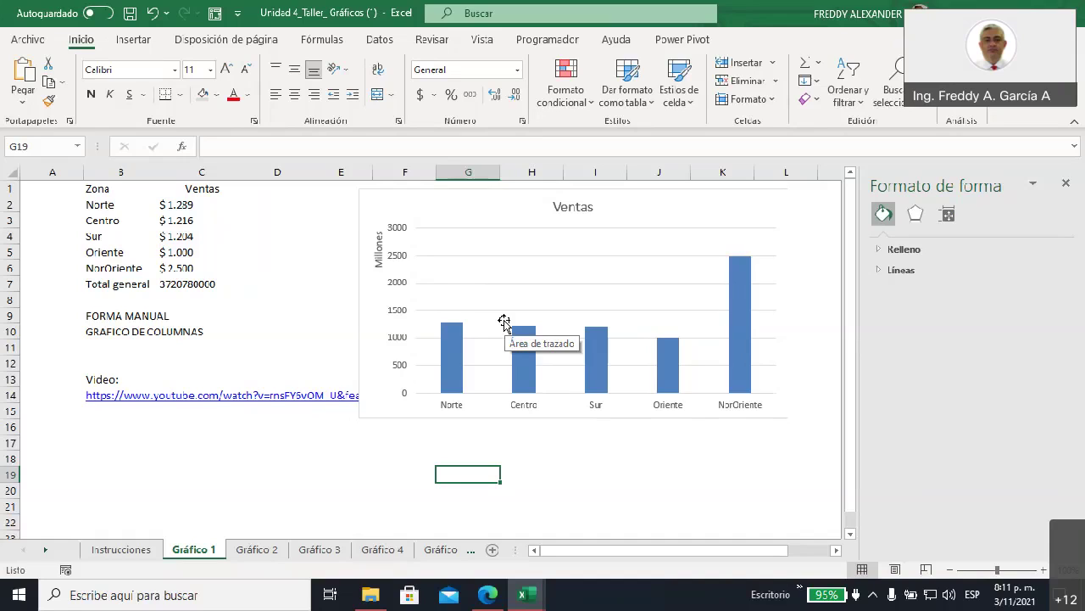
# - On the Gráfico 2 sheet, select the Mes / Unidades vendidas table B1:C13 for custom sorting
pyautogui.click(268, 551)
pyautogui.scroll(3, 281, 486)
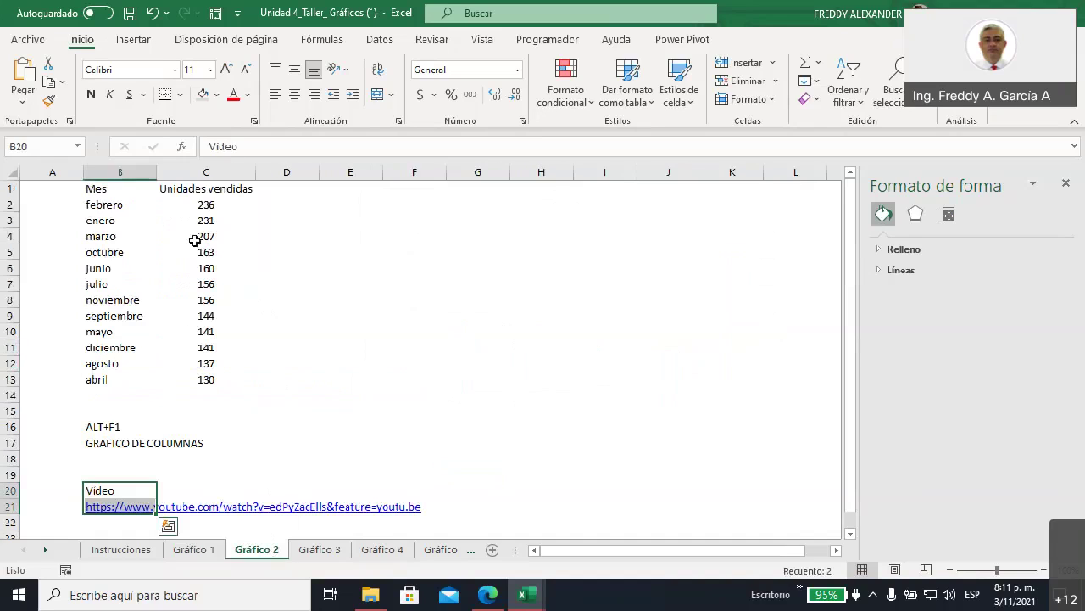
pyautogui.moveTo(104, 190); pyautogui.dragTo(186, 378)
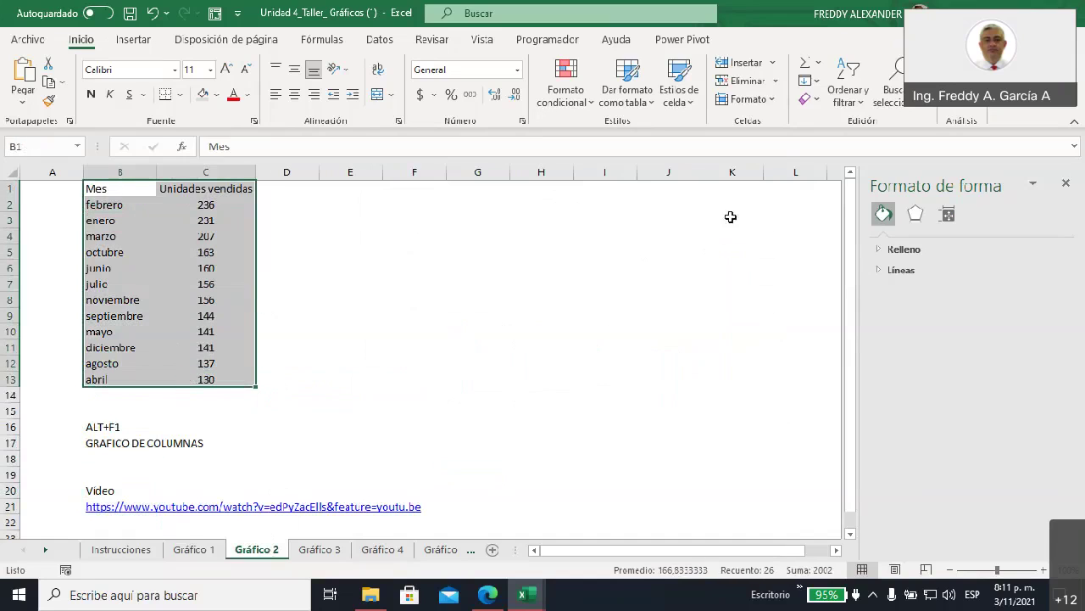
pyautogui.click(861, 110)
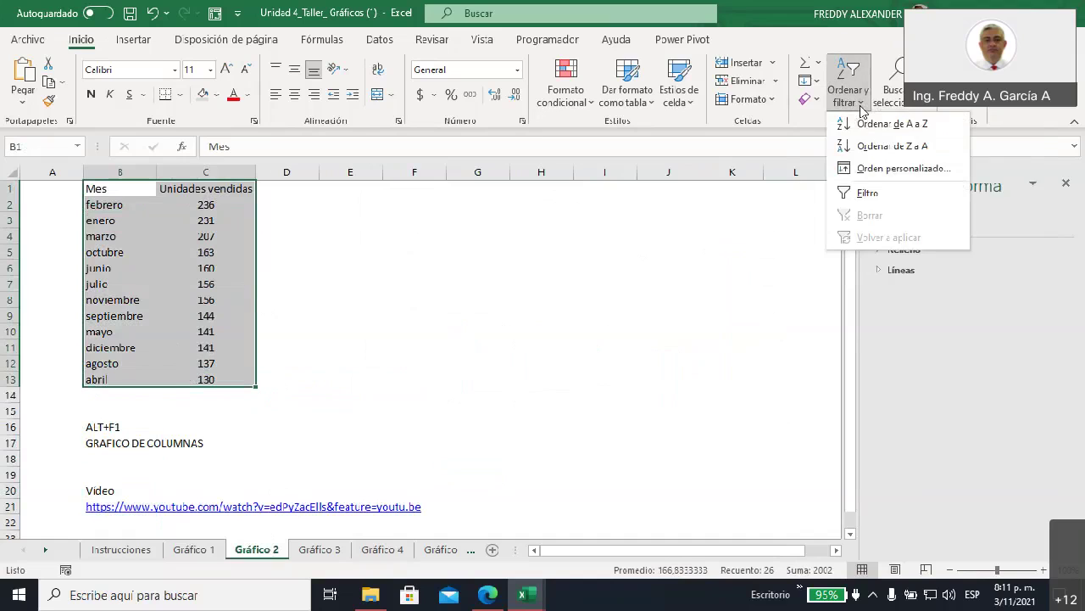
pyautogui.click(873, 166)
# - Sort the table by Mes using the enero–diciembre custom list
pyautogui.moveTo(476, 141); pyautogui.dragTo(570, 169)
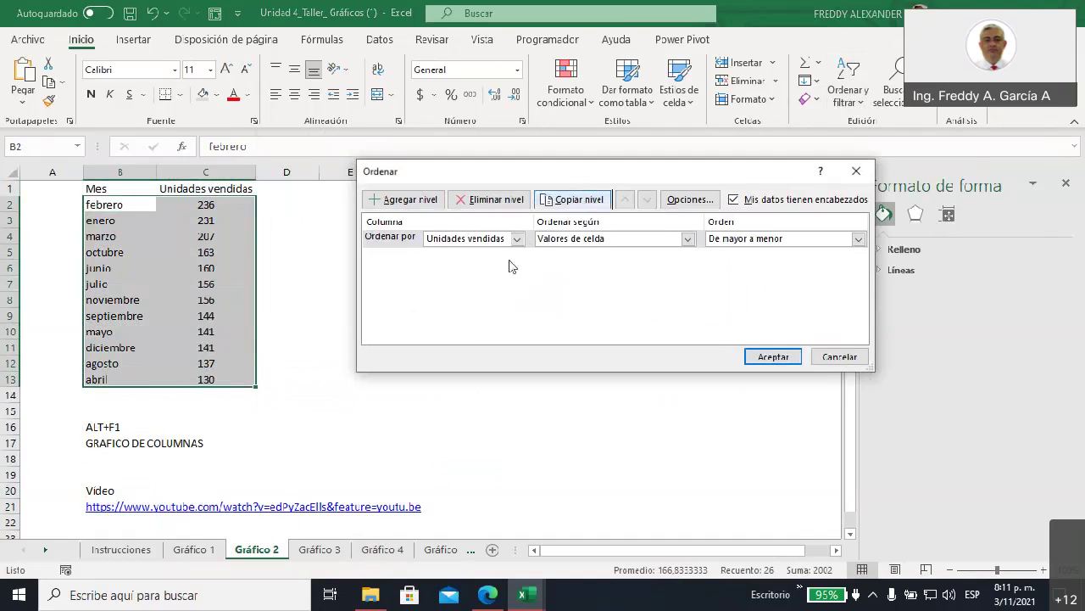
pyautogui.click(517, 239)
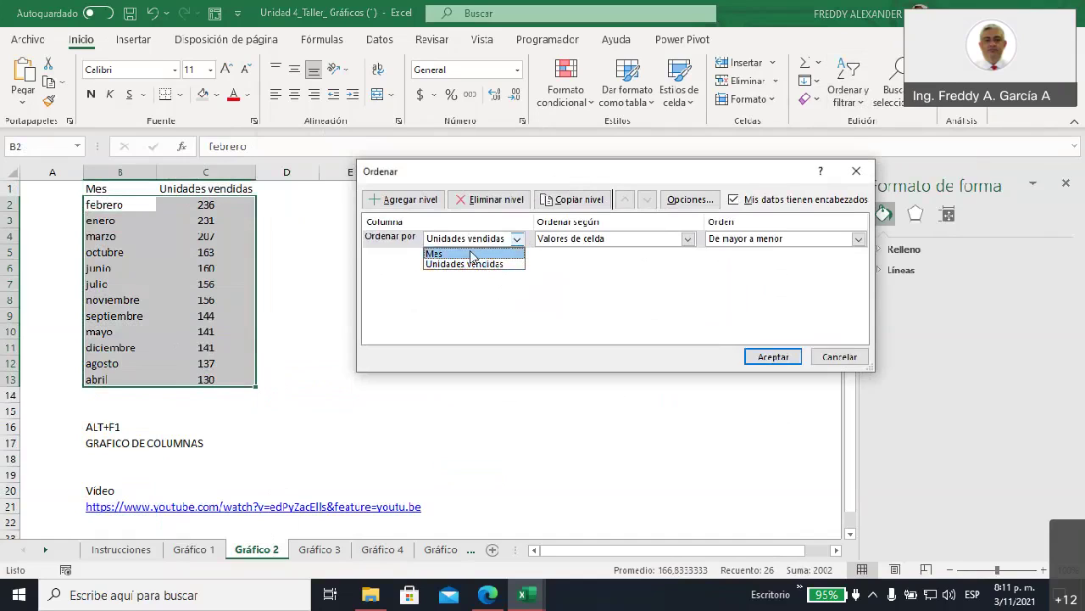
pyautogui.click(473, 253)
pyautogui.click(857, 240)
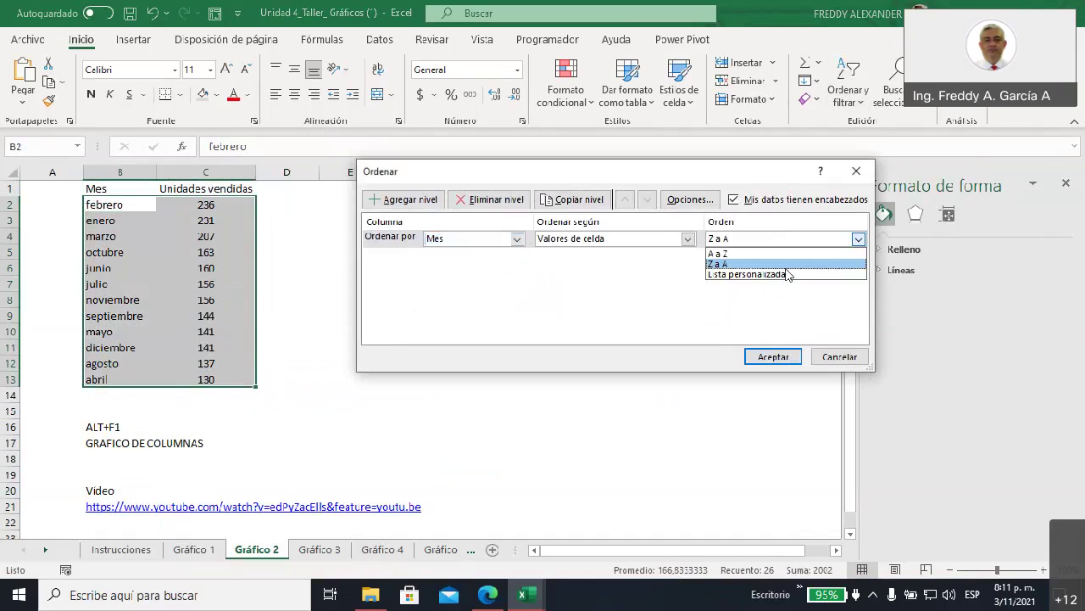
pyautogui.click(787, 273)
pyautogui.click(858, 239)
pyautogui.click(788, 273)
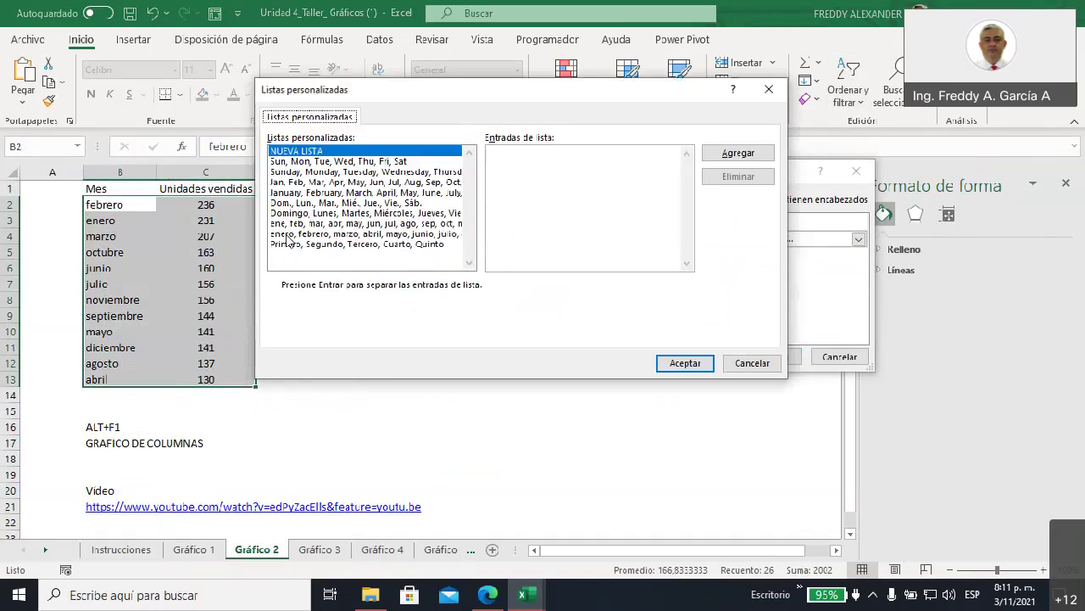
pyautogui.click(289, 235)
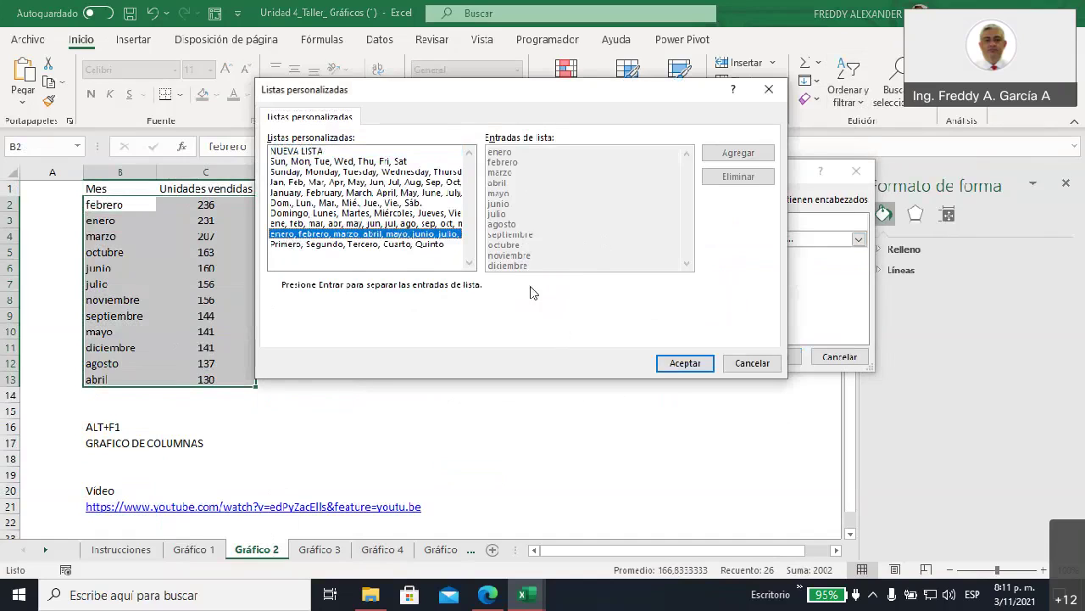
pyautogui.click(683, 364)
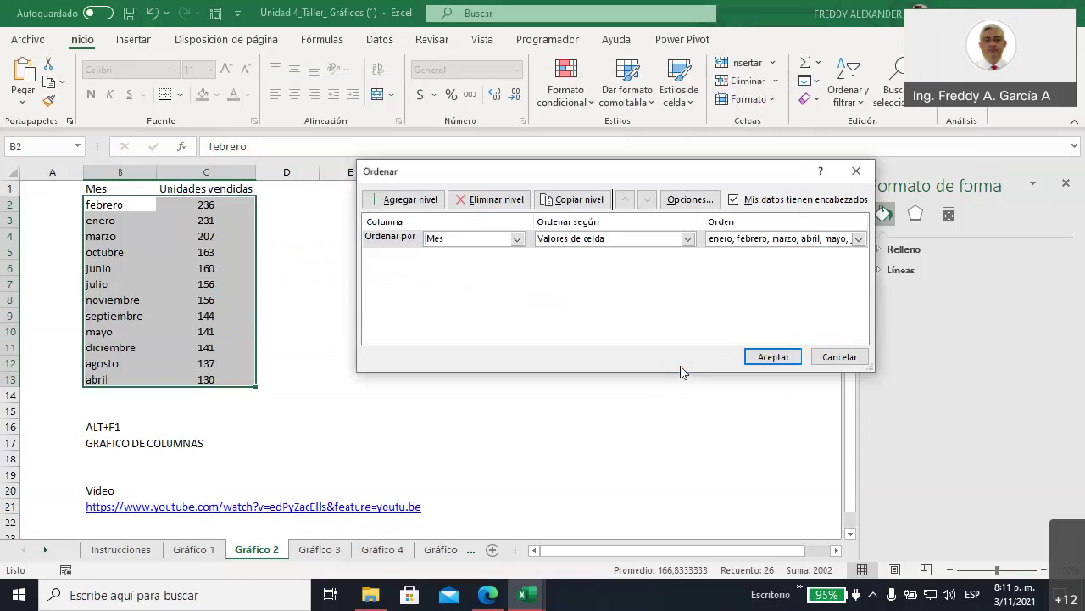
pyautogui.click(763, 356)
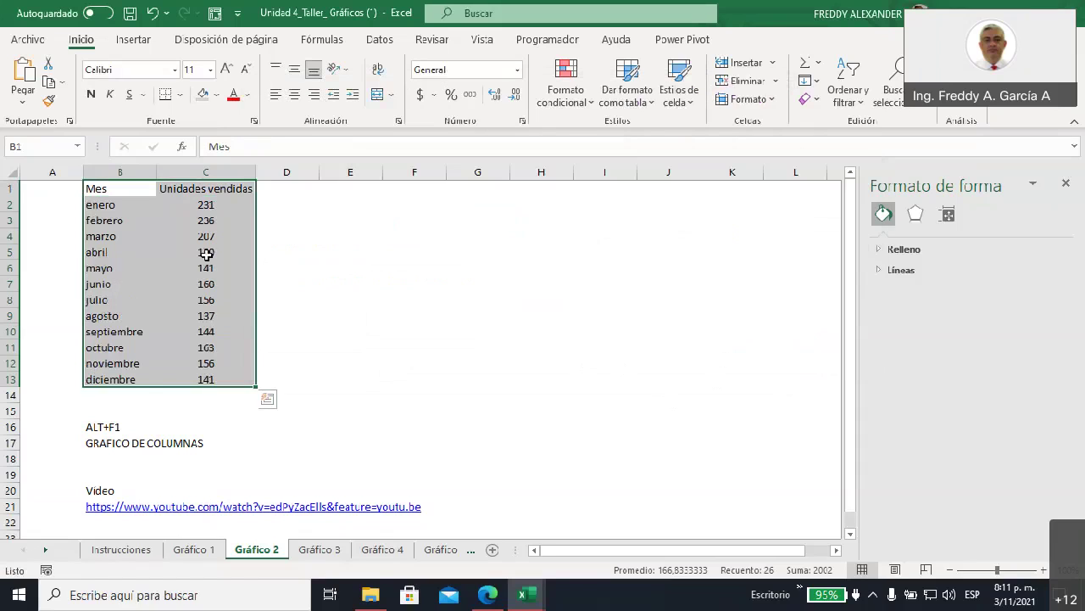
pyautogui.moveTo(101, 205); pyautogui.dragTo(107, 379)
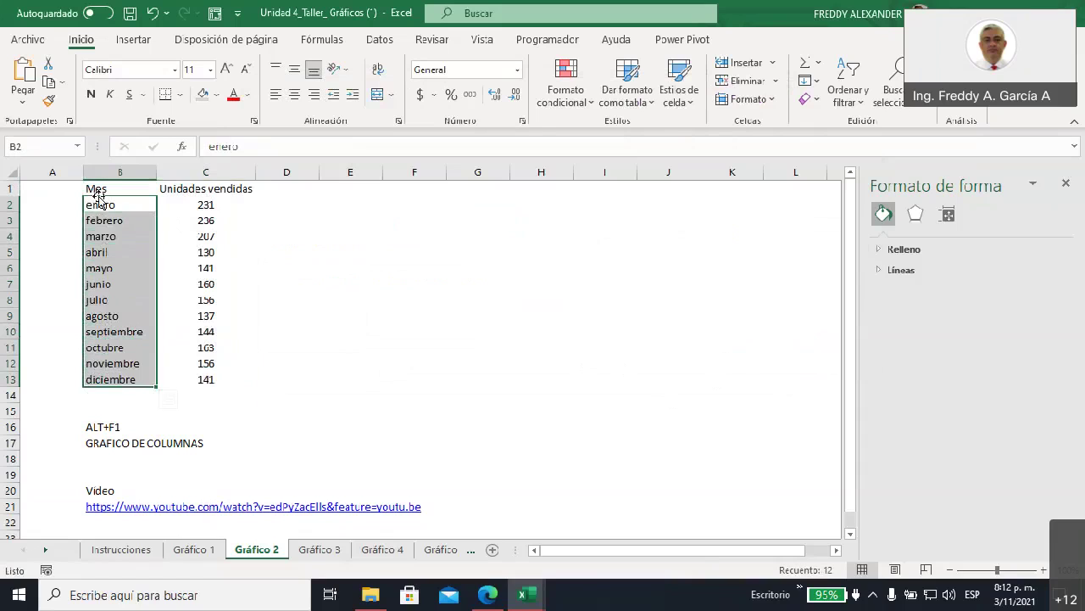
# - Insert a column chart of the Mes and Unidades vendidas data with Alt+F1
pyautogui.moveTo(100, 190); pyautogui.dragTo(199, 380)
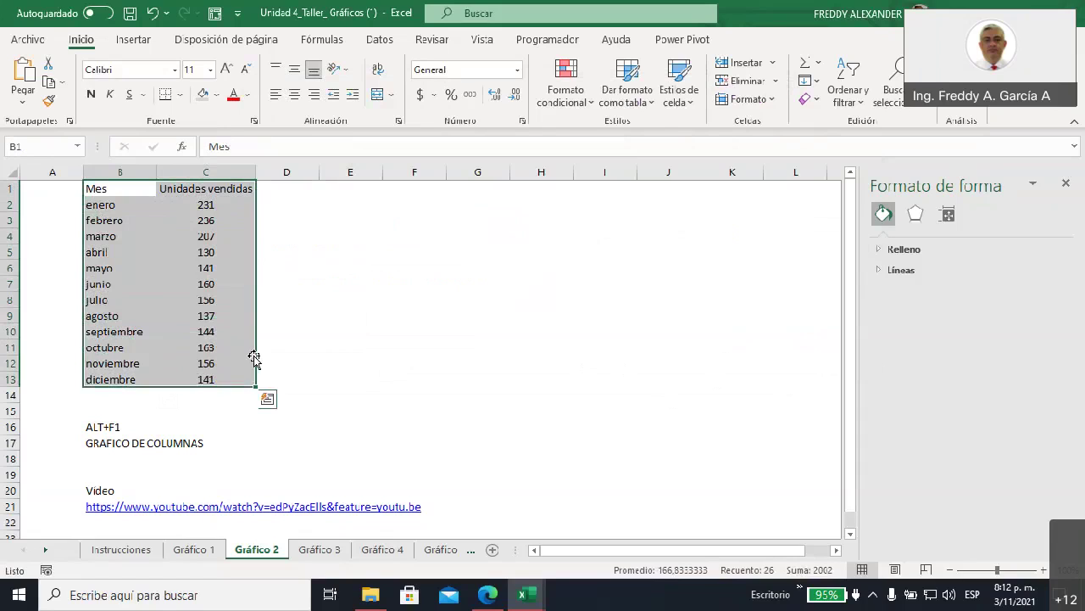
pyautogui.click(112, 429)
pyautogui.moveTo(95, 188); pyautogui.dragTo(209, 387)
pyautogui.hotkey('alt', 'F1')
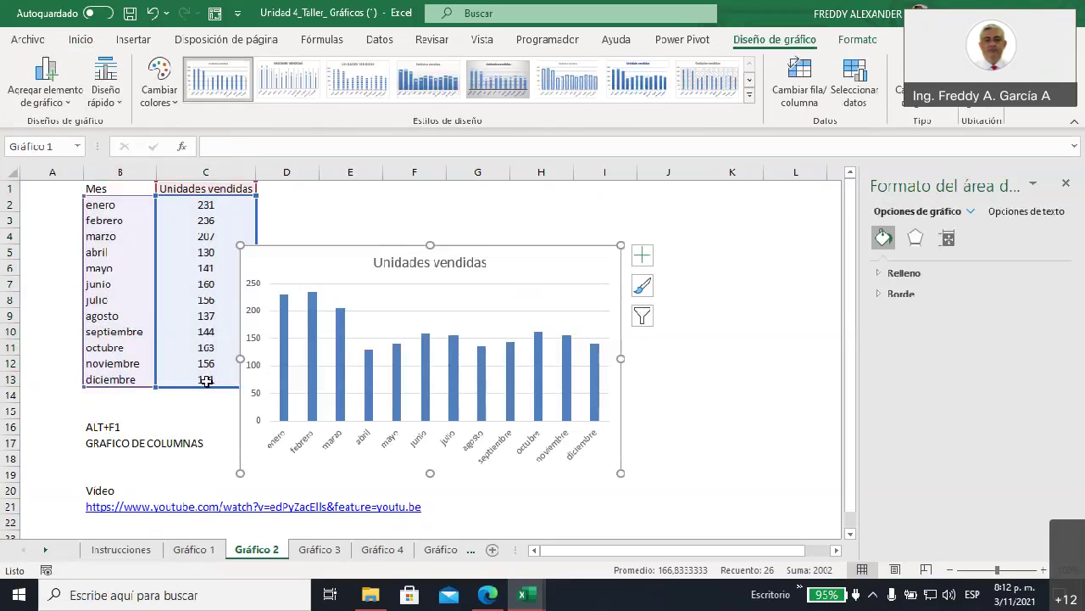
# - Enlarge the Unidades vendidas chart and move it to the top left over the table area
pyautogui.moveTo(310, 266)
pyautogui.mouseDown()
pyautogui.moveTo(362, 239)
pyautogui.moveTo(370, 203)
pyautogui.mouseUp()
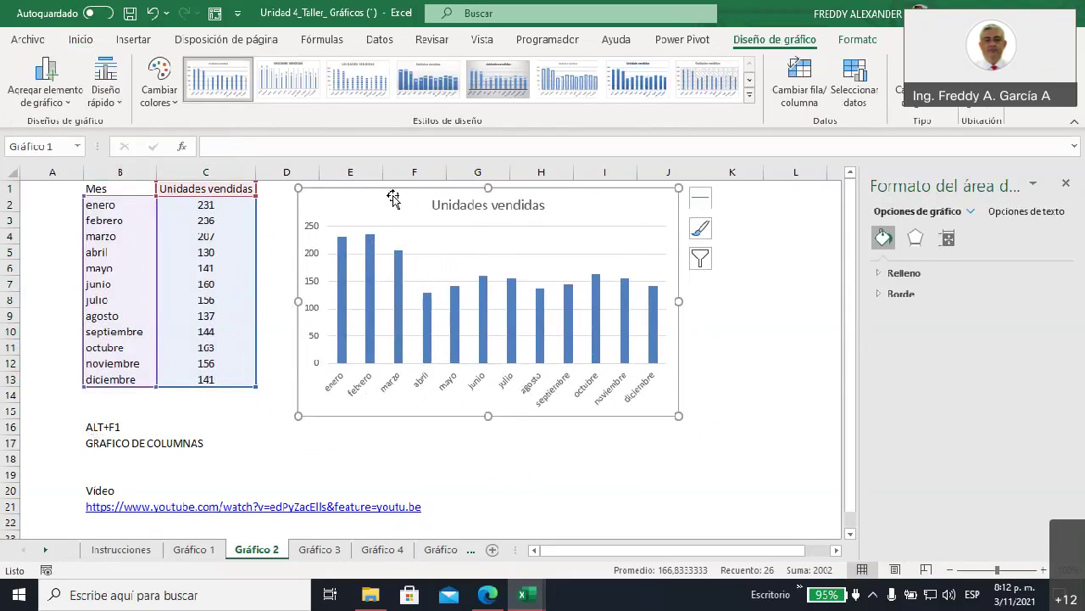
pyautogui.moveTo(395, 204); pyautogui.dragTo(362, 201)
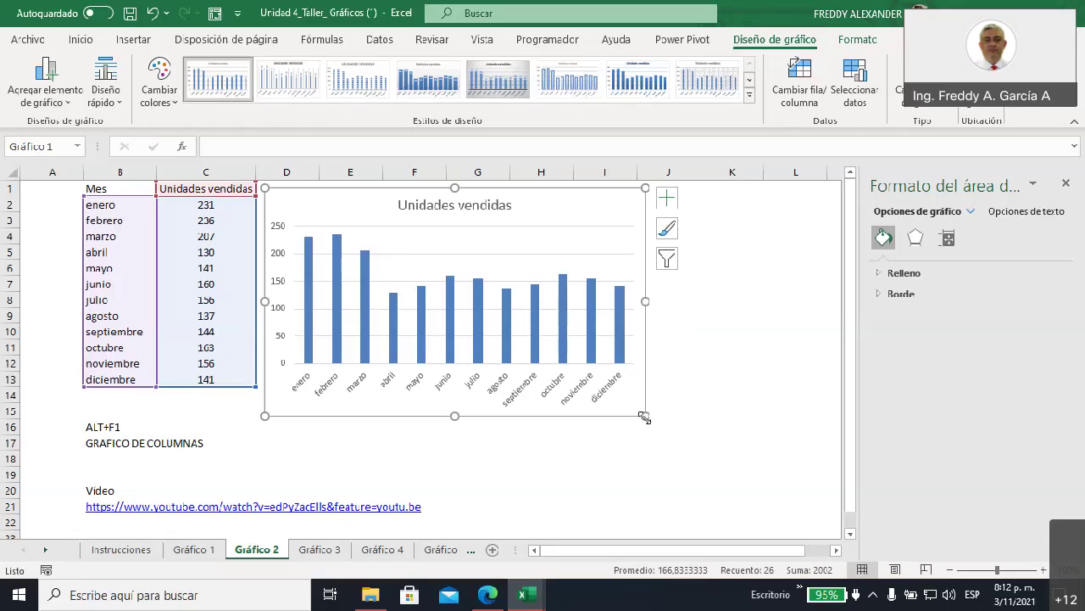
pyautogui.moveTo(645, 416); pyautogui.dragTo(763, 521)
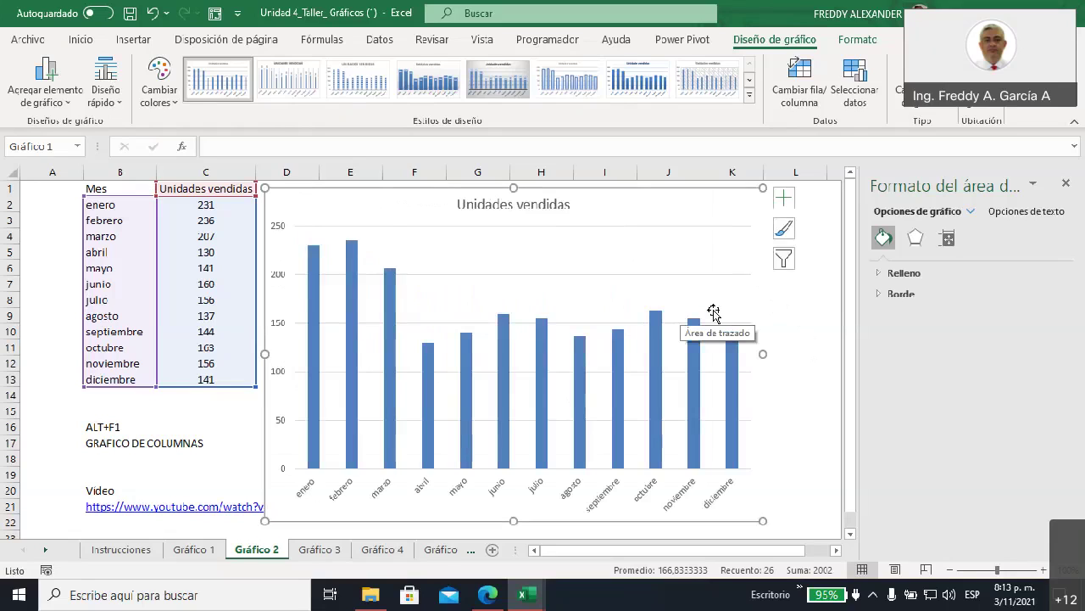
pyautogui.moveTo(411, 206); pyautogui.dragTo(225, 198)
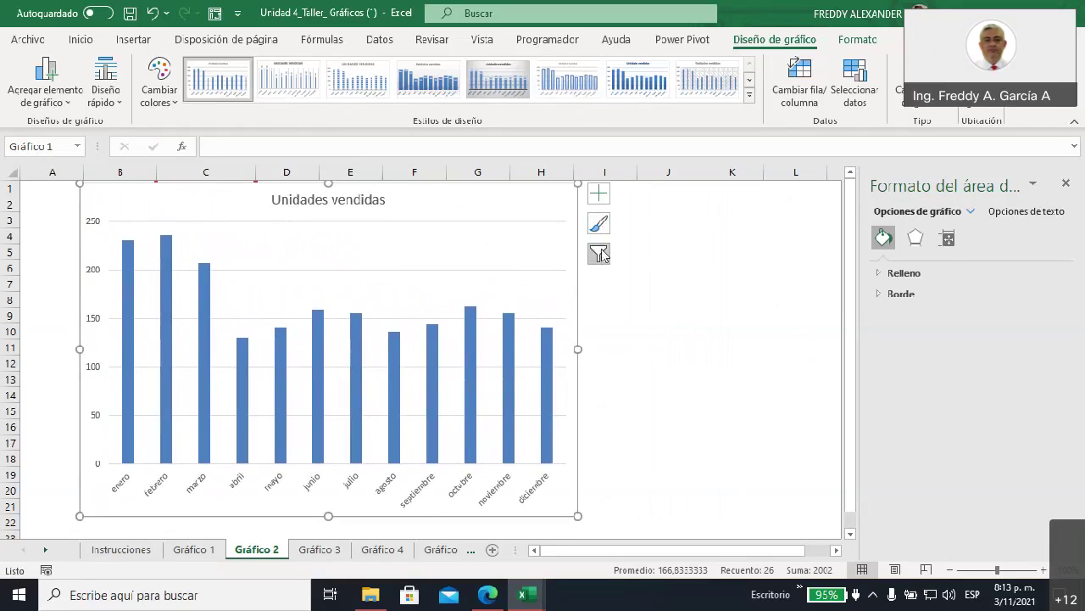
pyautogui.click(599, 200)
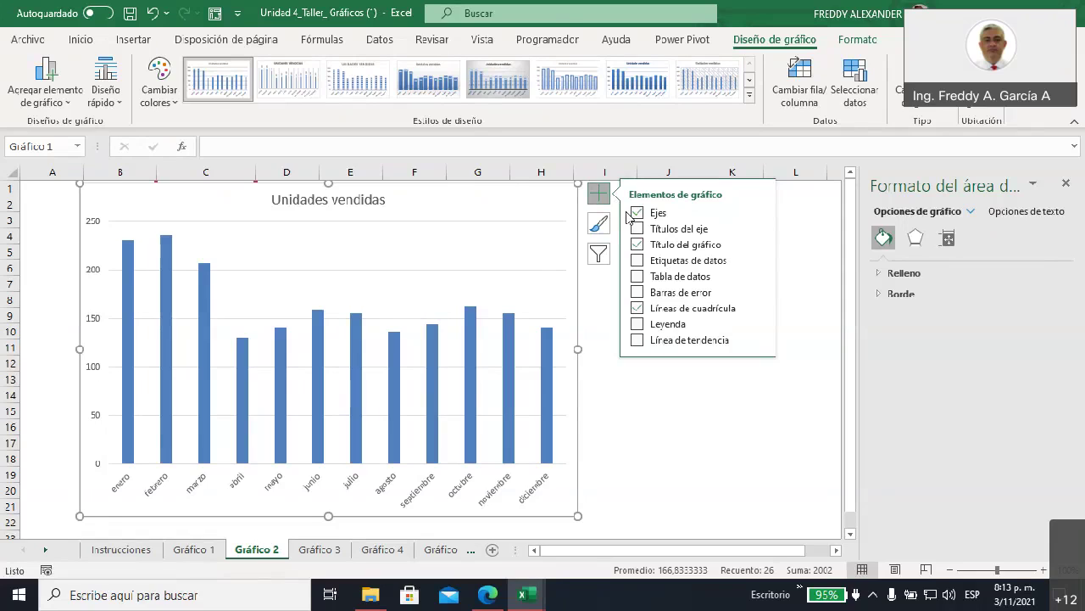
pyautogui.click(854, 20)
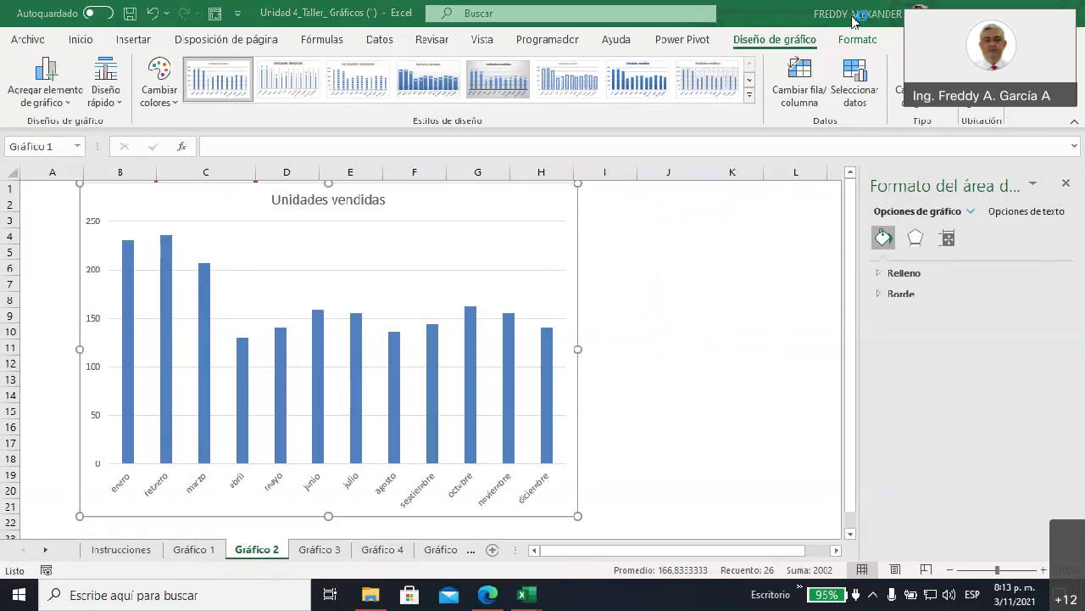
pyautogui.moveTo(127, 297)
pyautogui.mouseDown()
pyautogui.moveTo(130, 223)
pyautogui.moveTo(108, 179)
pyautogui.moveTo(37, 415)
pyautogui.moveTo(84, 474)
pyautogui.moveTo(134, 242)
pyautogui.mouseUp()
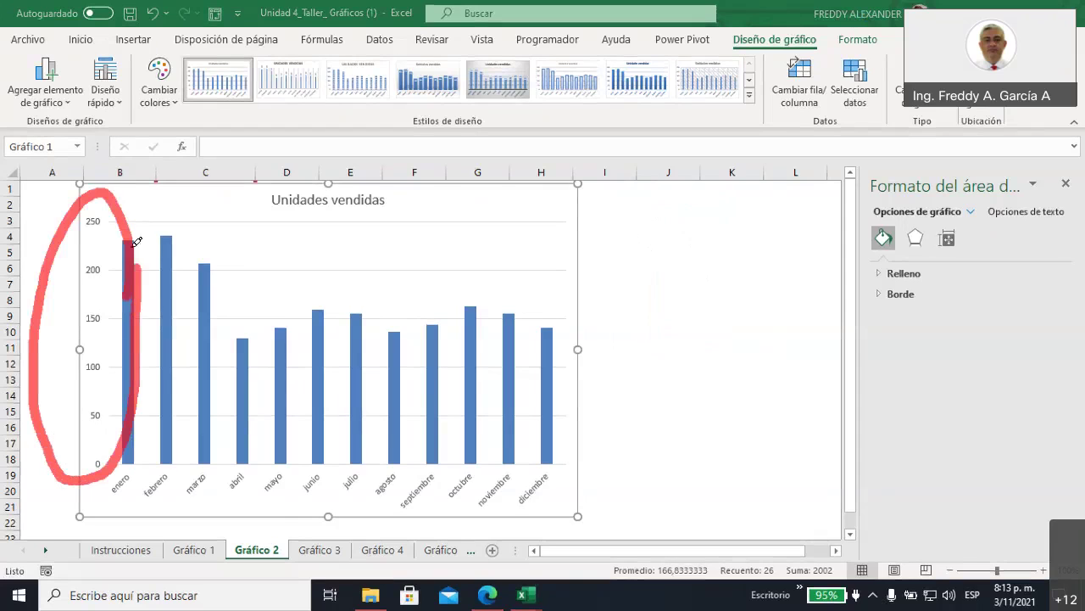
pyautogui.moveTo(557, 458)
pyautogui.mouseDown()
pyautogui.moveTo(82, 471)
pyautogui.moveTo(433, 510)
pyautogui.moveTo(556, 465)
pyautogui.moveTo(609, 480)
pyautogui.moveTo(604, 506)
pyautogui.moveTo(628, 478)
pyautogui.mouseUp()
pyautogui.moveTo(625, 449); pyautogui.dragTo(627, 492)
pyautogui.moveTo(36, 159)
pyautogui.mouseDown()
pyautogui.moveTo(68, 178)
pyautogui.moveTo(81, 150)
pyautogui.mouseUp()
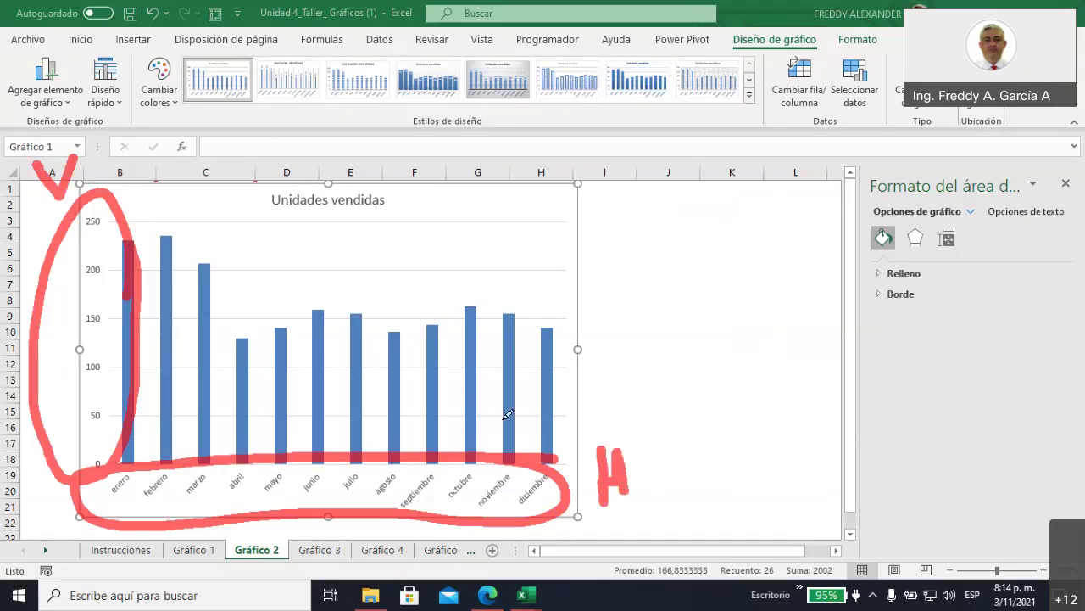
pyautogui.click(599, 193)
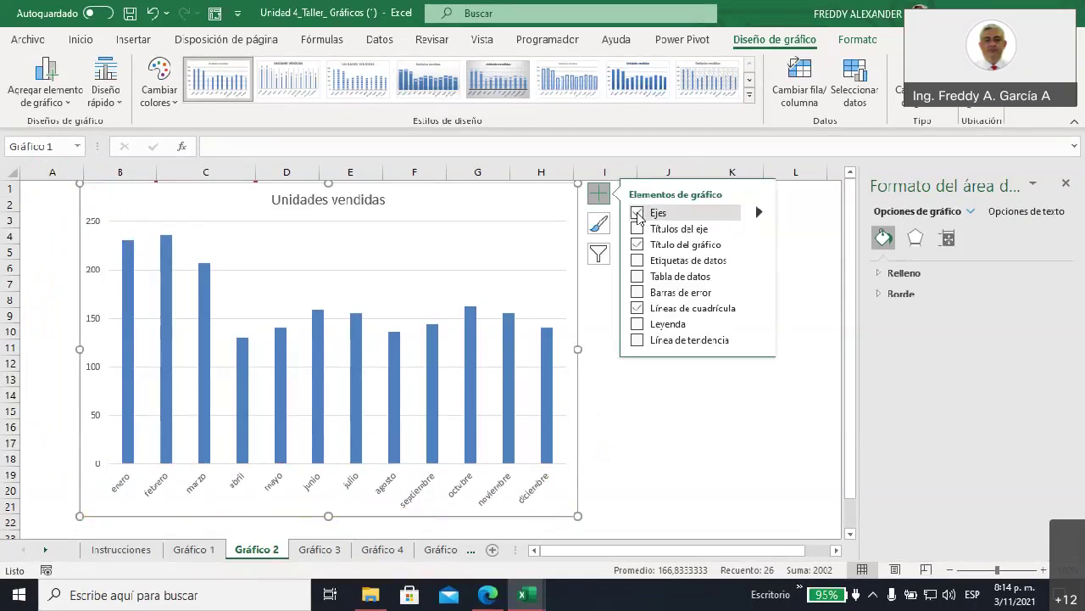
# - Hide the vertical value axis, keeping only Horizontal primario with the month labels
pyautogui.click(637, 213)
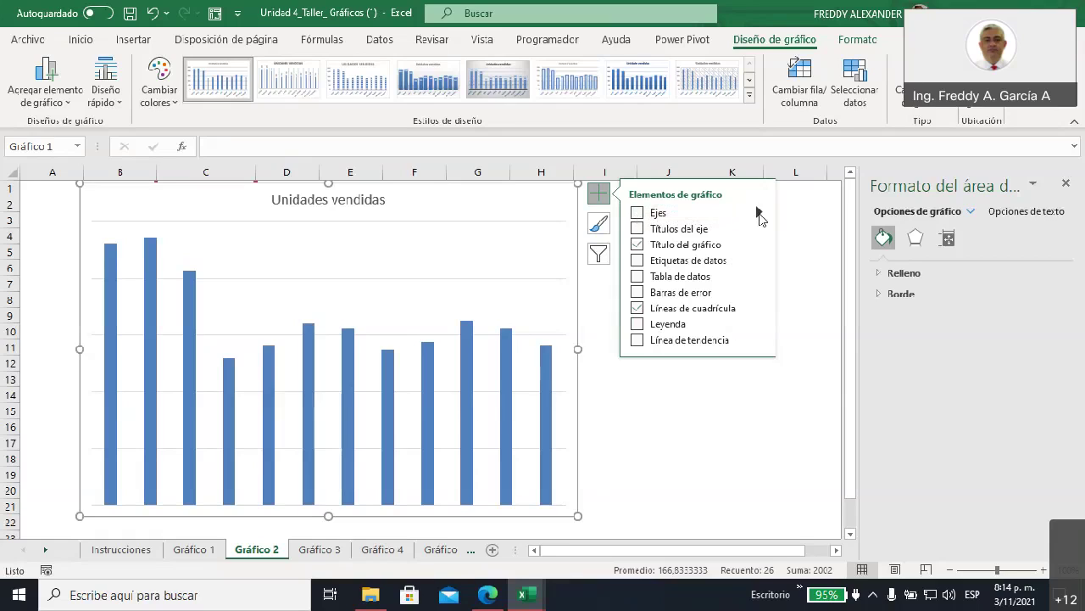
pyautogui.click(759, 213)
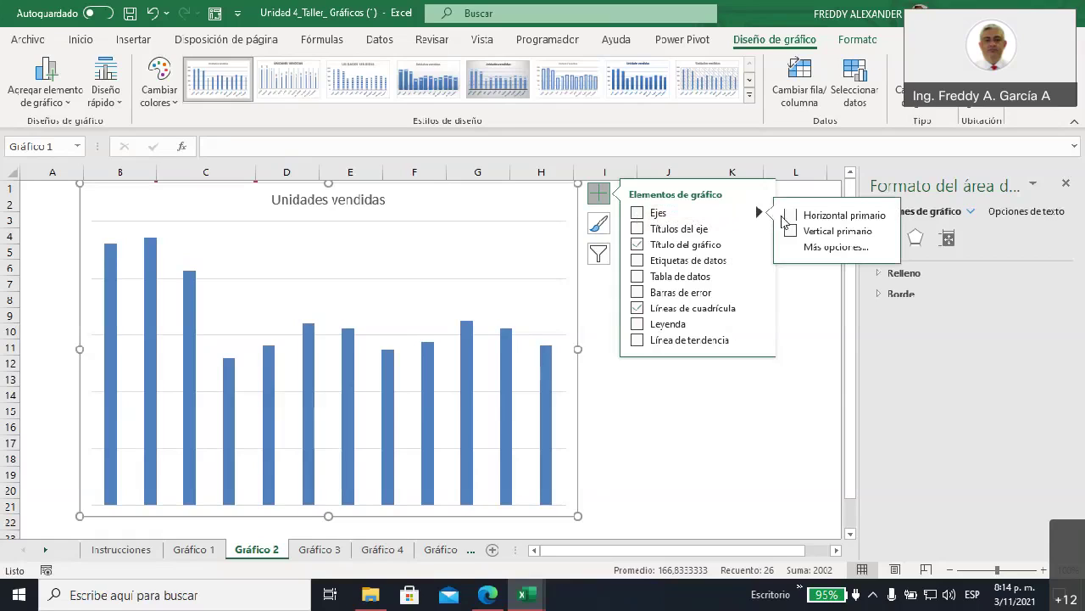
pyautogui.click(822, 222)
pyautogui.click(822, 222)
pyautogui.click(825, 237)
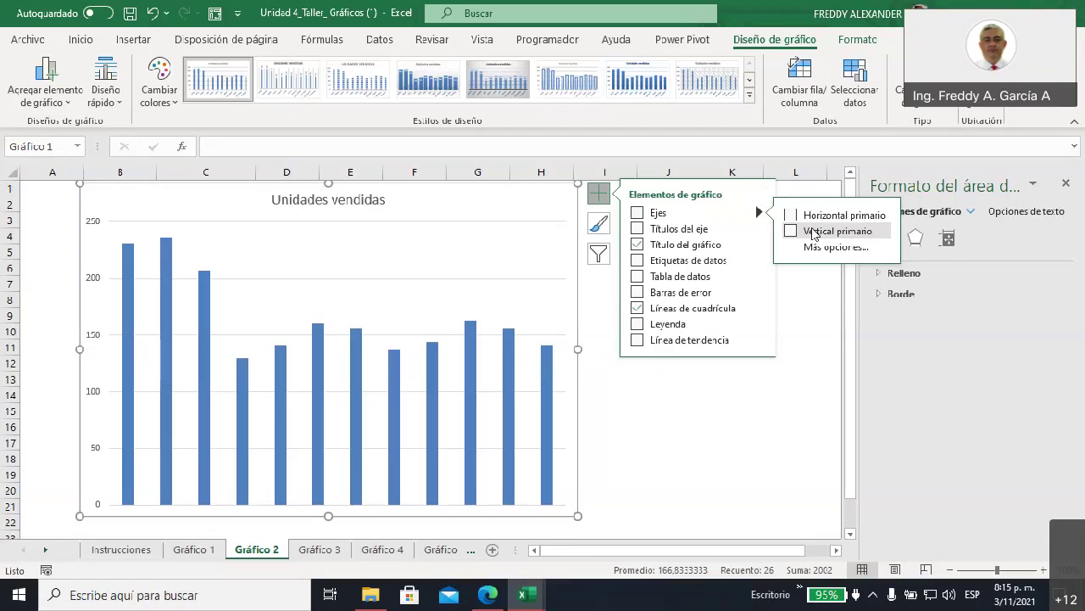
pyautogui.click(813, 217)
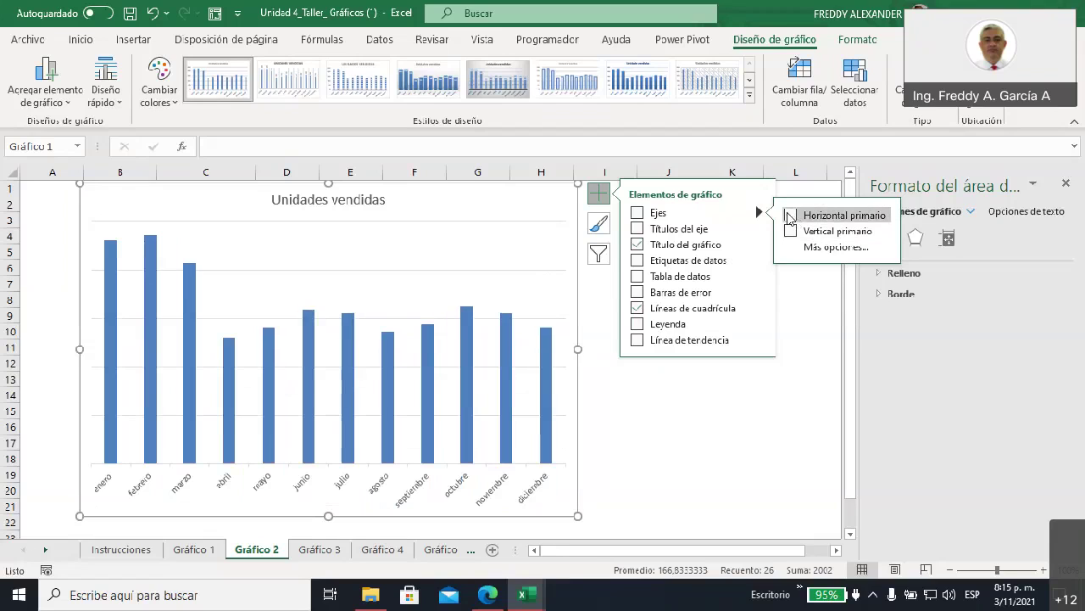
pyautogui.click(690, 414)
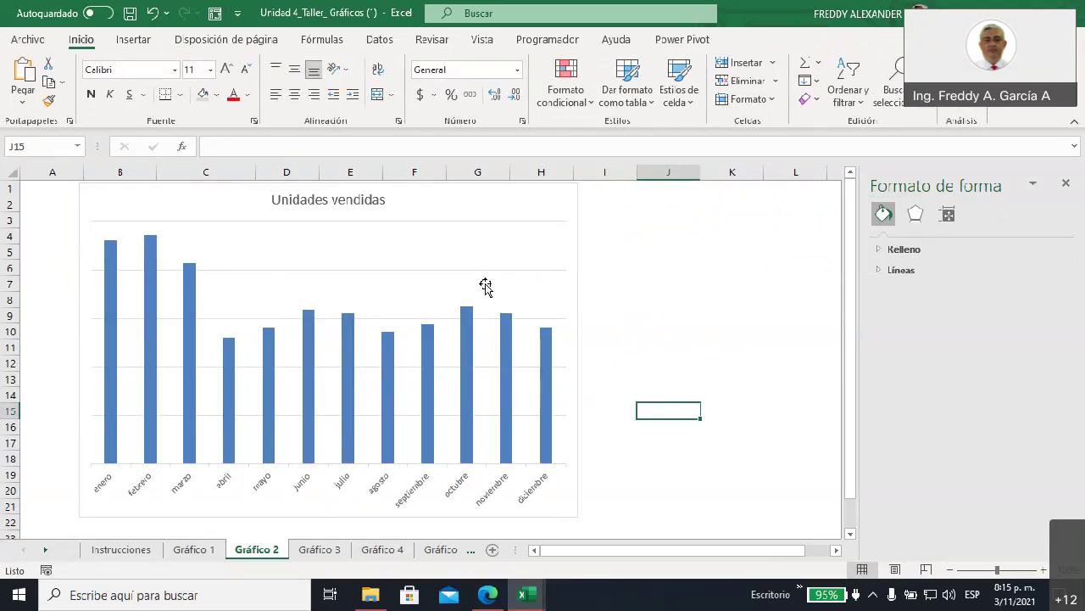
# - Turn the chart axes back on while keeping the vertical value axis hidden
pyautogui.click(510, 253)
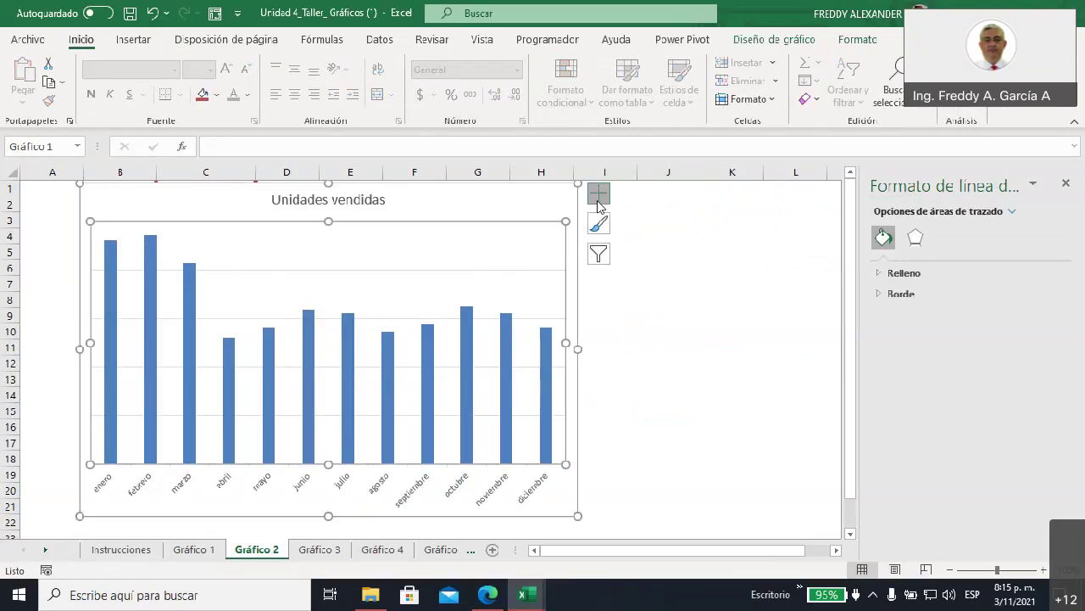
pyautogui.click(599, 194)
pyautogui.click(637, 214)
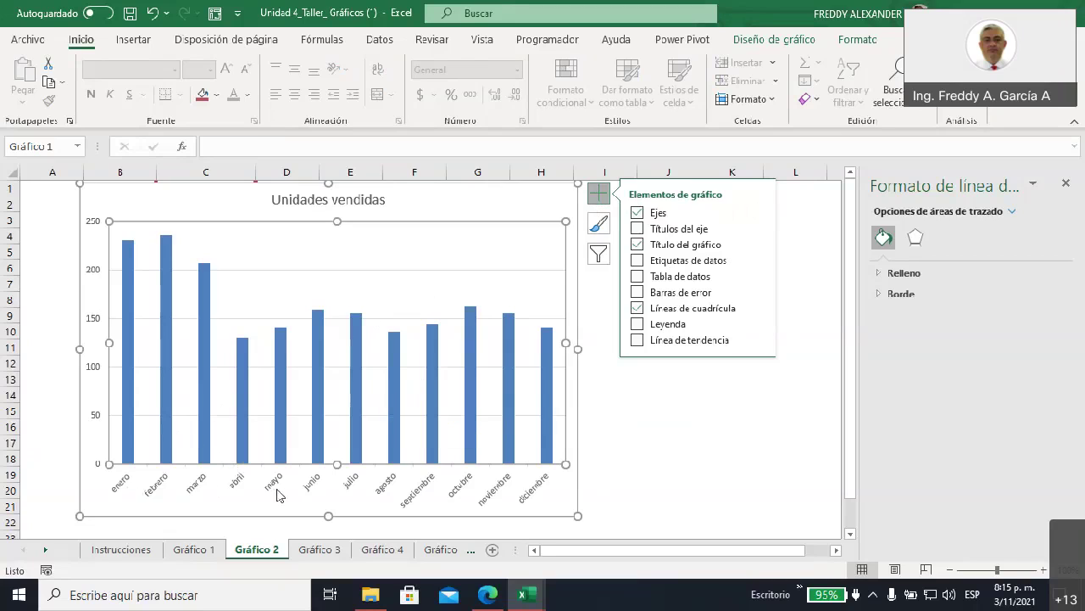
pyautogui.click(760, 216)
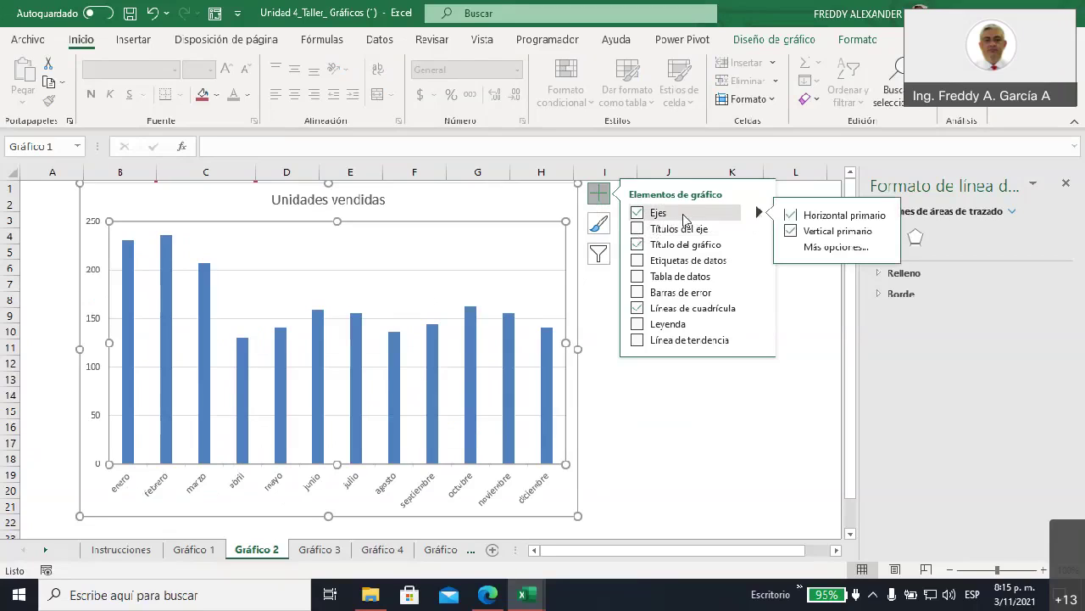
pyautogui.click(637, 229)
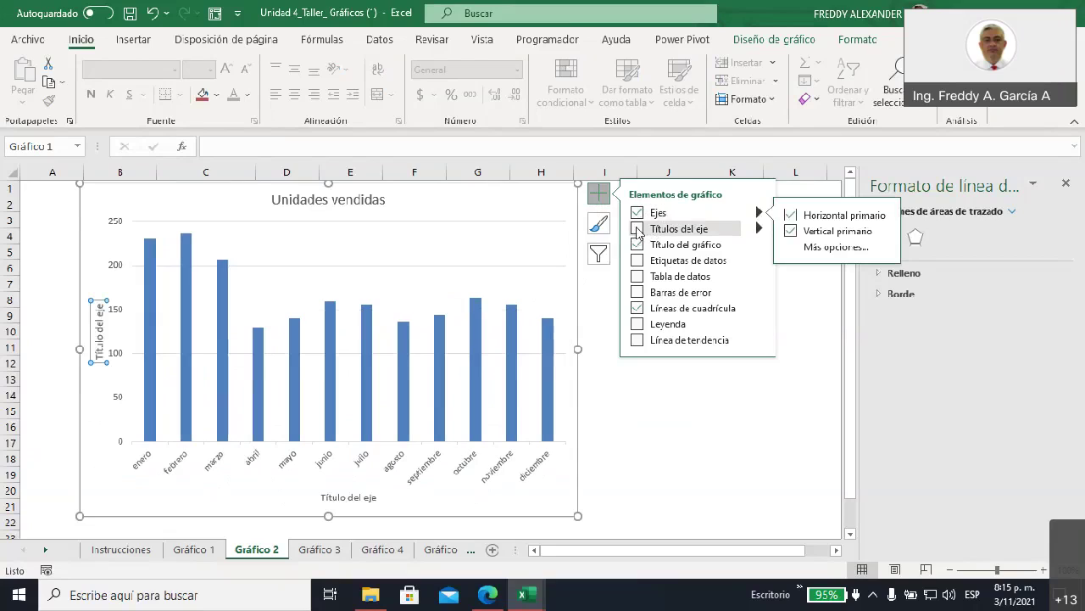
pyautogui.click(637, 229)
pyautogui.click(719, 235)
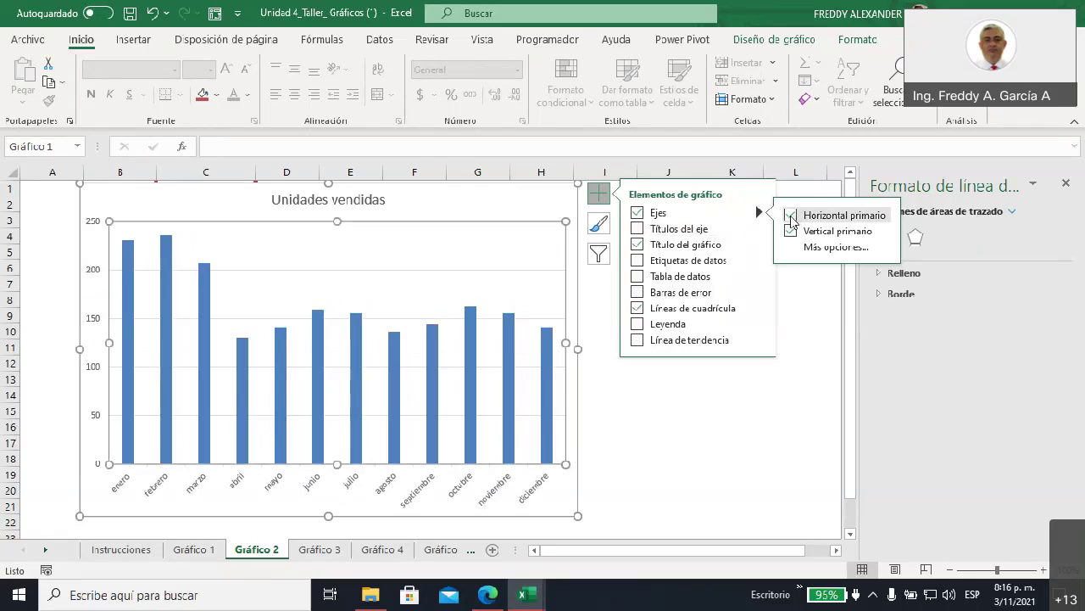
pyautogui.click(791, 231)
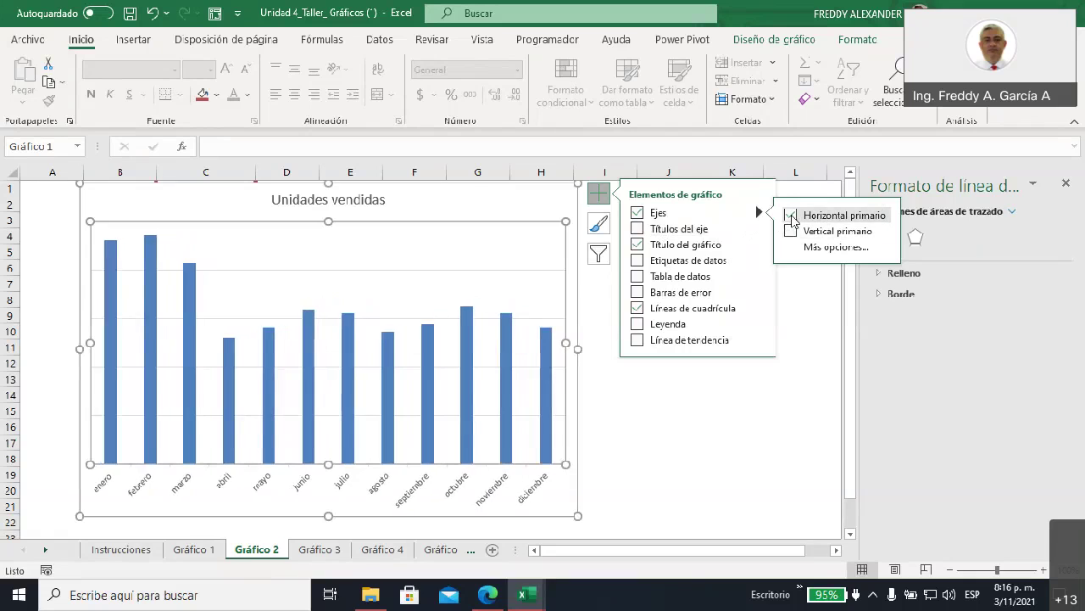
# - Add only a Vertical primario axis title, remove the horizontal axis title, and select it
pyautogui.click(638, 229)
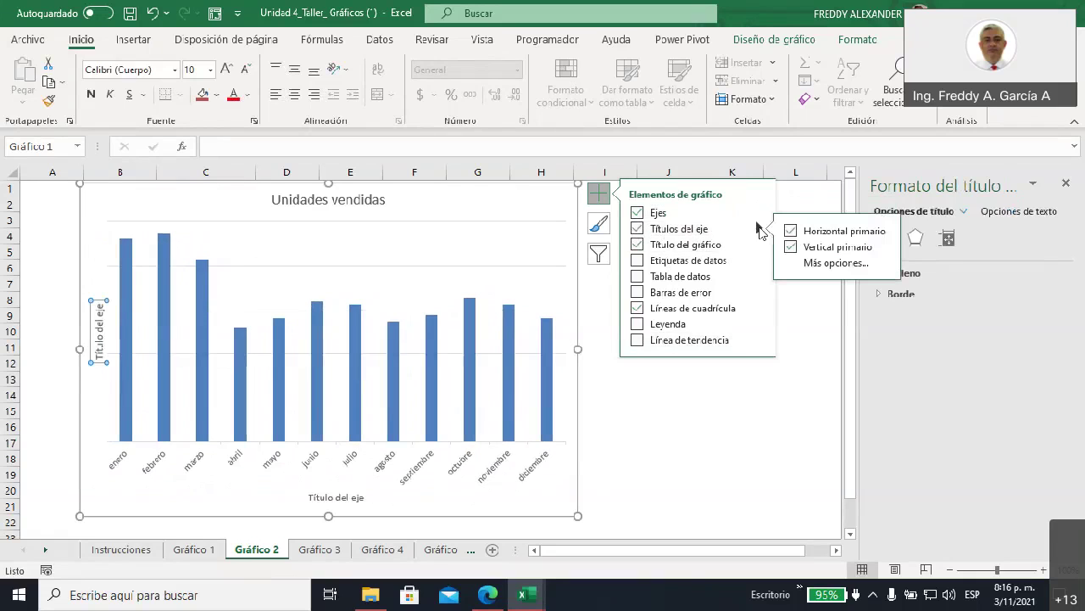
pyautogui.click(791, 247)
pyautogui.click(792, 246)
pyautogui.click(791, 231)
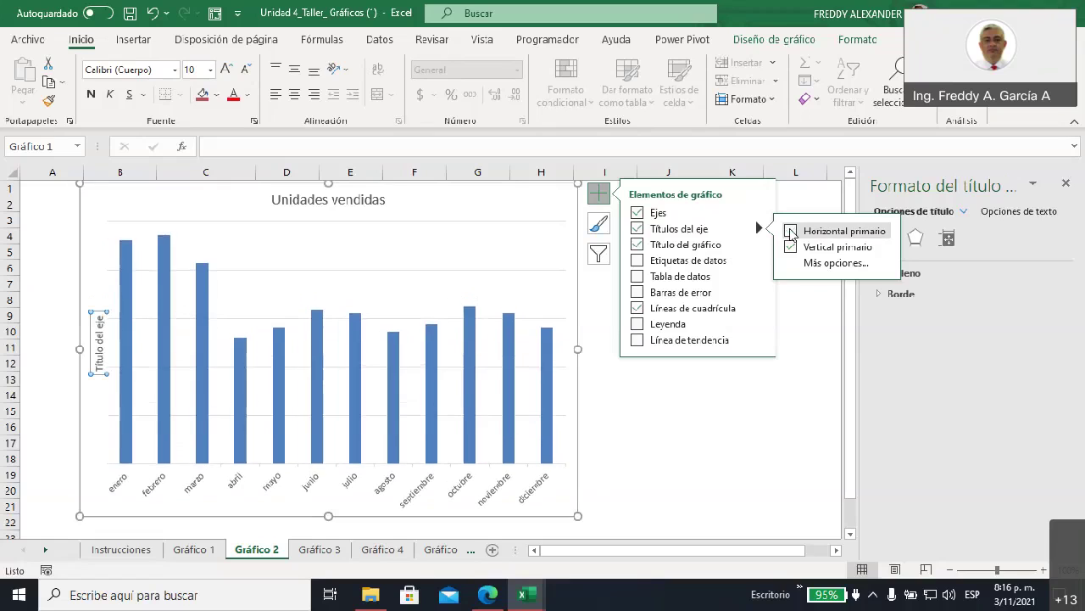
pyautogui.click(625, 422)
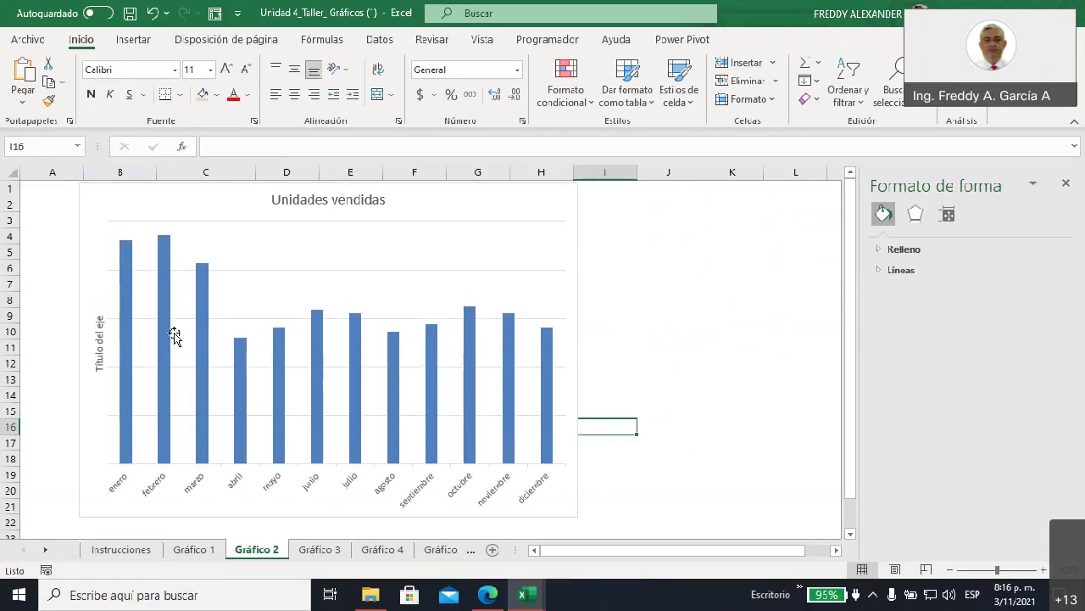
pyautogui.click(100, 352)
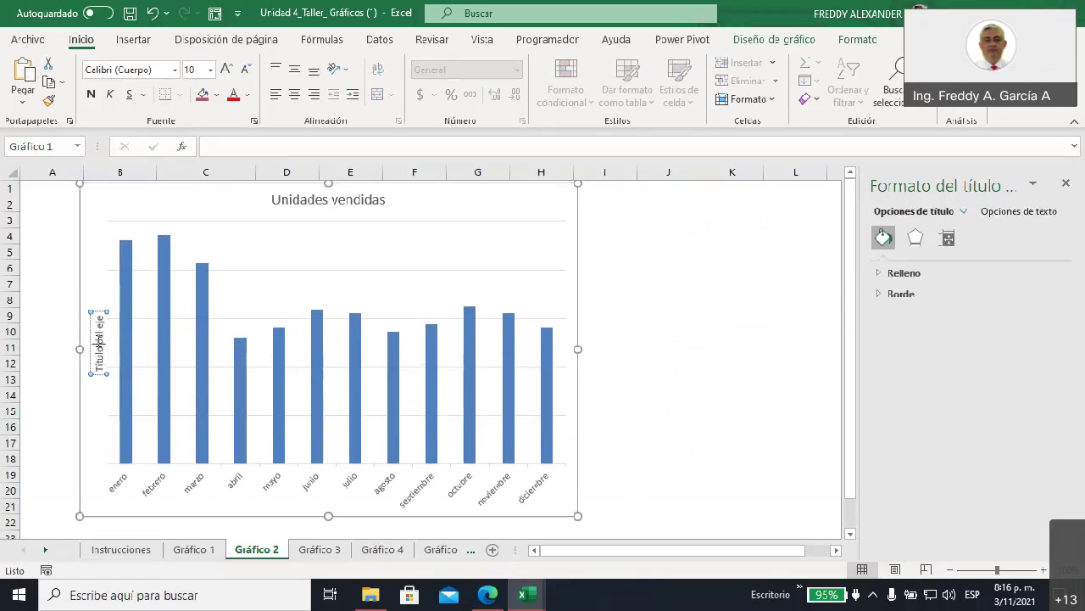
# - Replace the vertical axis title placeholder with 'Valor de unidades vendidas'
pyautogui.doubleClick(98, 340)
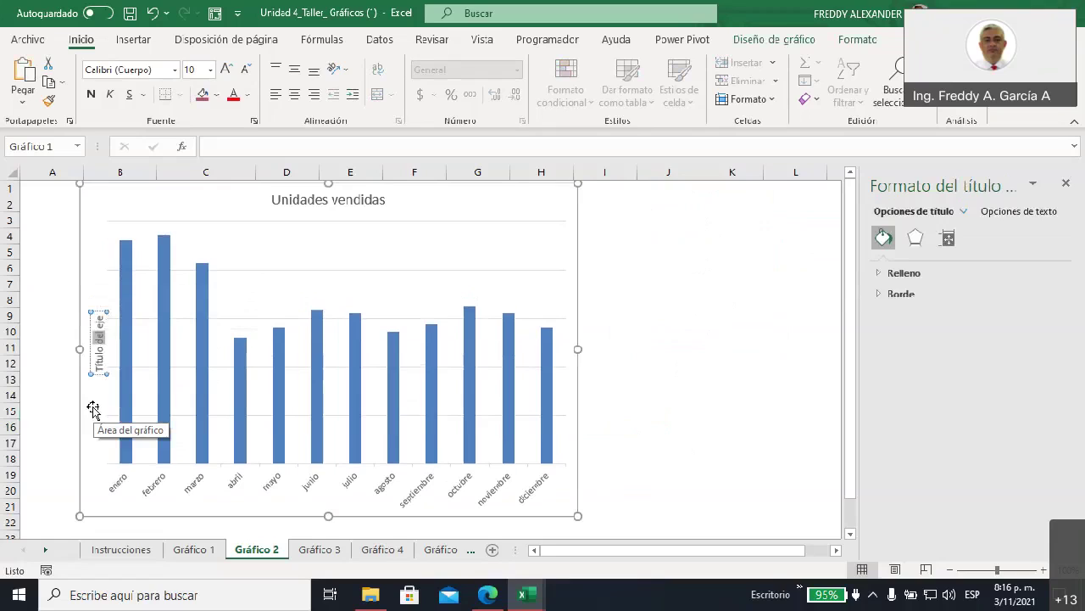
pyautogui.press('BackSpace')
pyautogui.press('BackSpace')
pyautogui.press('BackSpace')
pyautogui.press('BackSpace')
pyautogui.press('BackSpace')
pyautogui.press('BackSpace')
pyautogui.press('BackSpace')
pyautogui.press('BackSpace')
pyautogui.press('BackSpace')
pyautogui.press('BackSpace')
pyautogui.press('BackSpace')
pyautogui.write('Valores')
pyautogui.write(' de')
pyautogui.press('BackSpace')
pyautogui.press('BackSpace')
pyautogui.press('BackSpace')
pyautogui.press('BackSpace')
pyautogui.write('r de unidades vendidas')
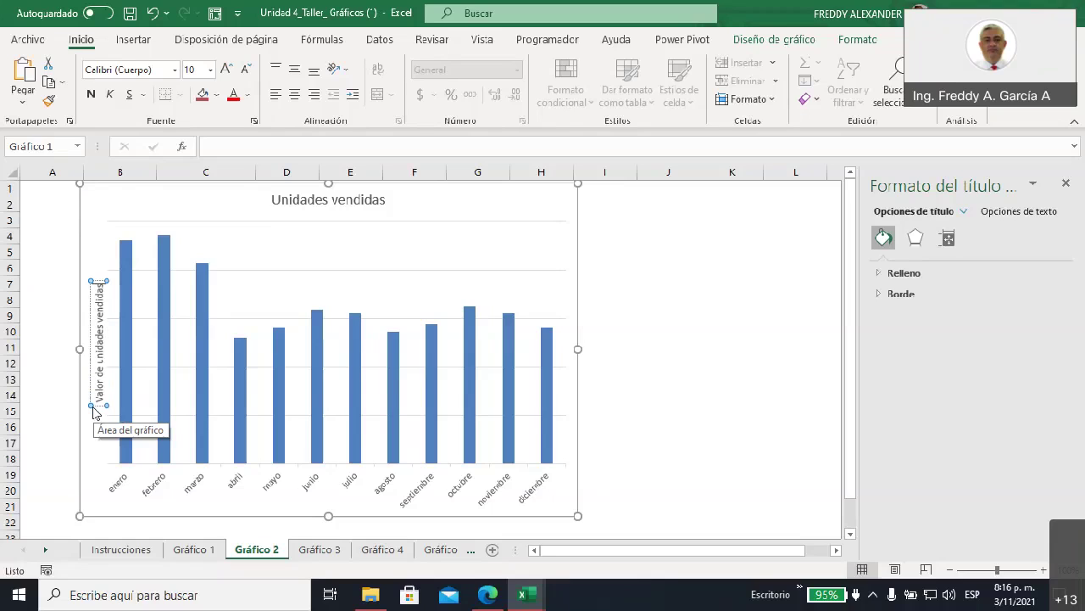
# - Turn Vertical primario back on under Ejes so the 0–250 value labels appear beside the title
pyautogui.click(421, 301)
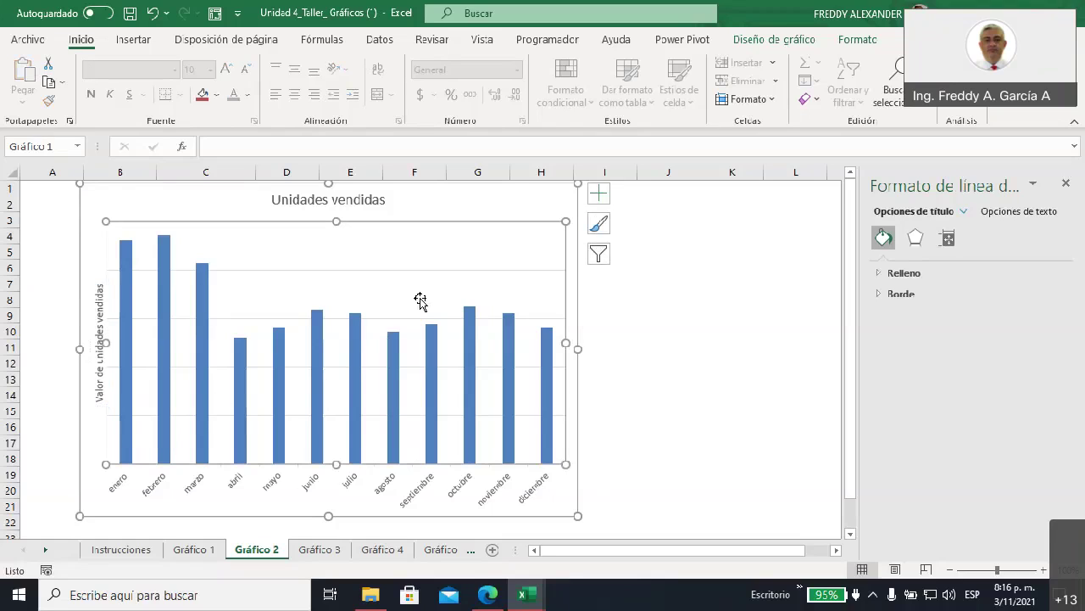
pyautogui.click(91, 438)
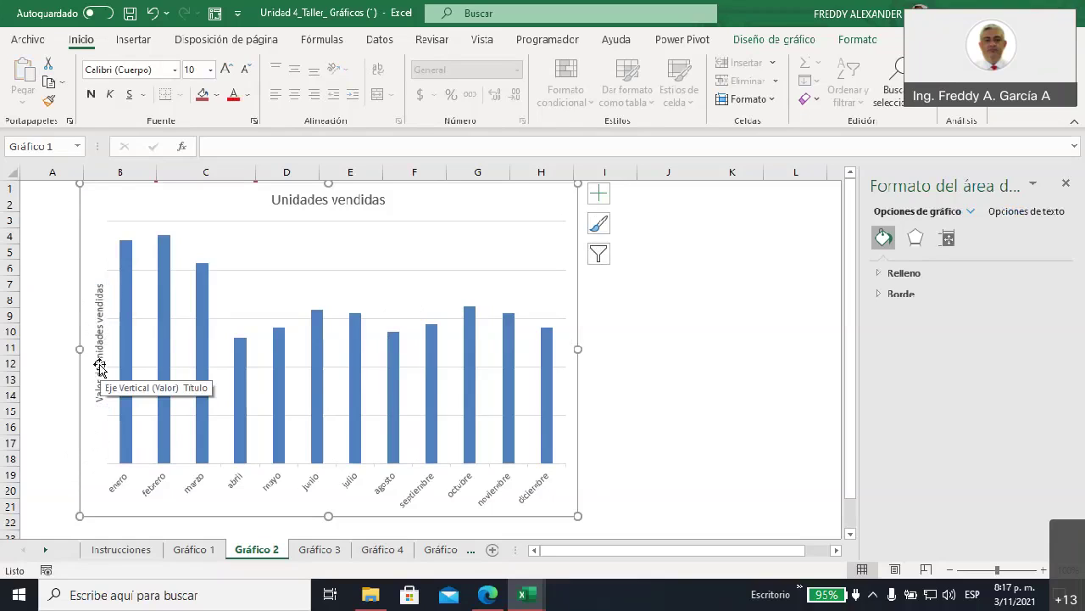
pyautogui.click(597, 197)
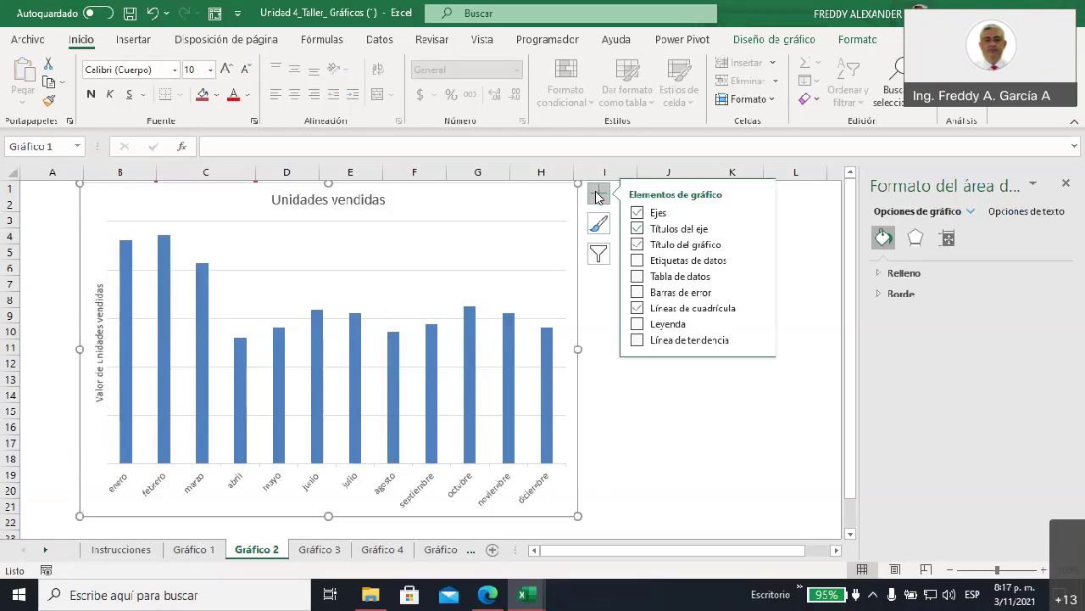
pyautogui.click(759, 213)
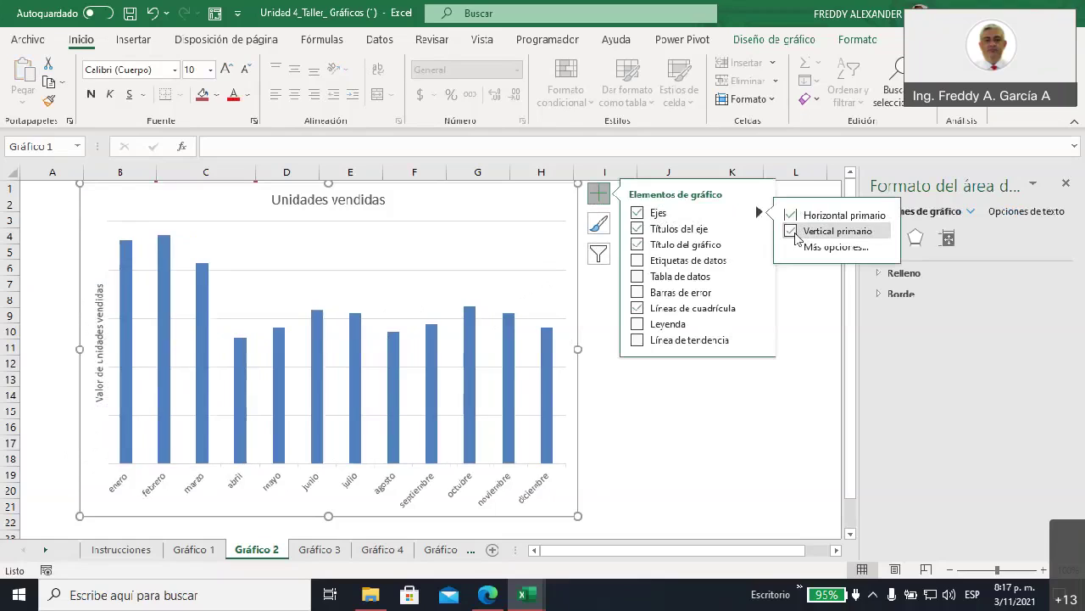
pyautogui.click(796, 236)
pyautogui.click(608, 342)
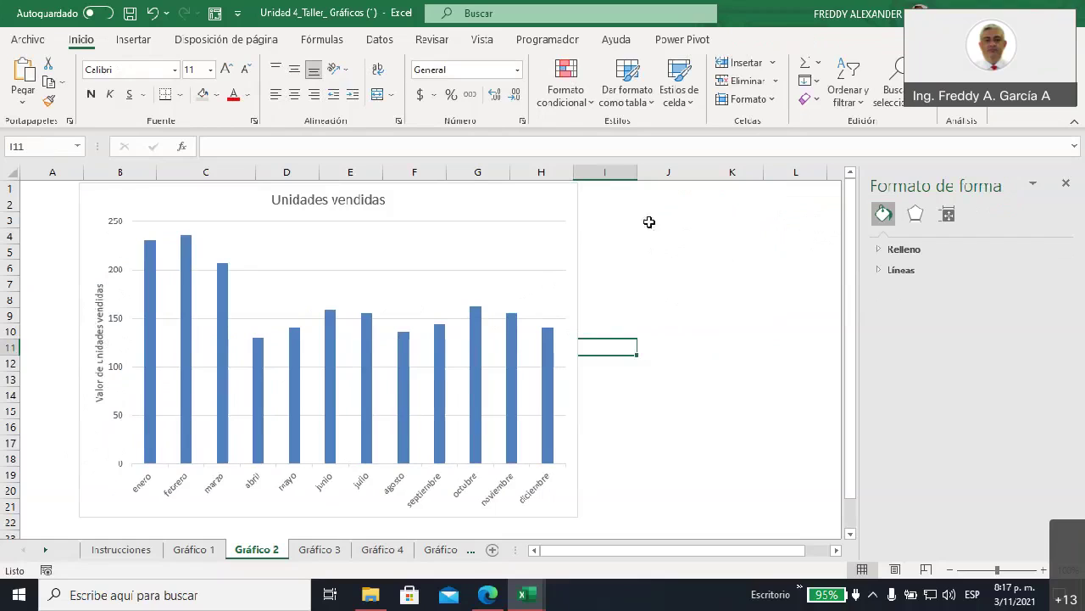
pyautogui.click(548, 209)
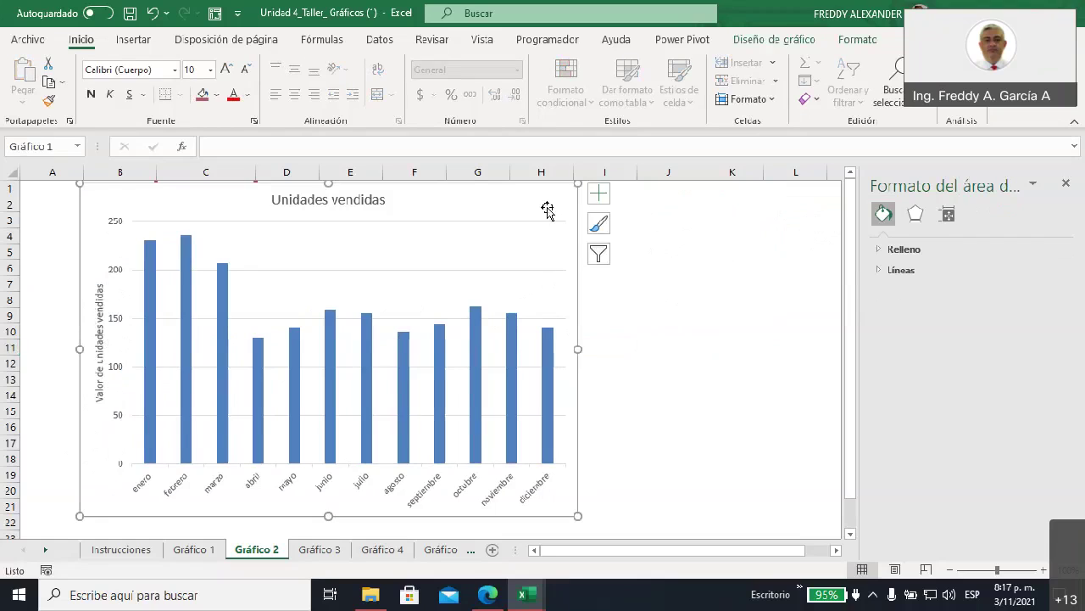
pyautogui.click(600, 197)
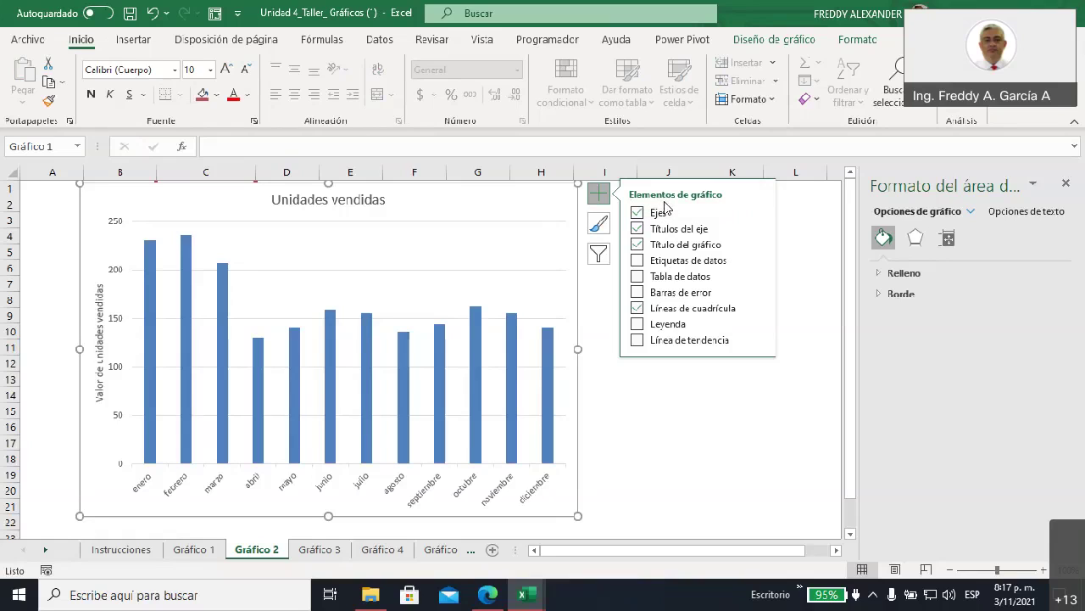
# - Check Leyenda and uncheck Ejes > Horizontal primario to hide the month labels
pyautogui.click(638, 324)
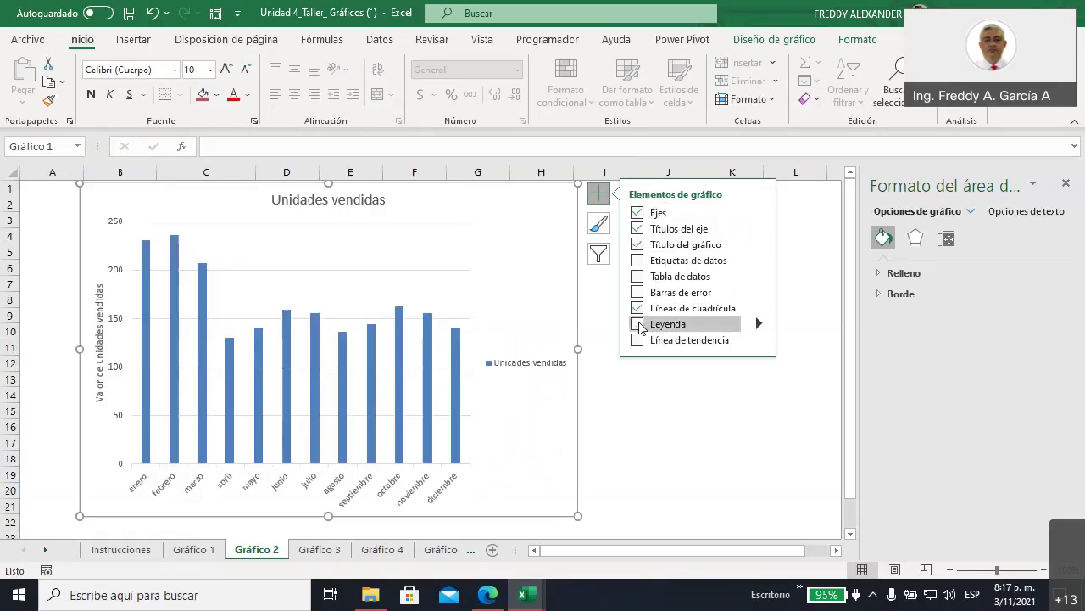
pyautogui.click(759, 212)
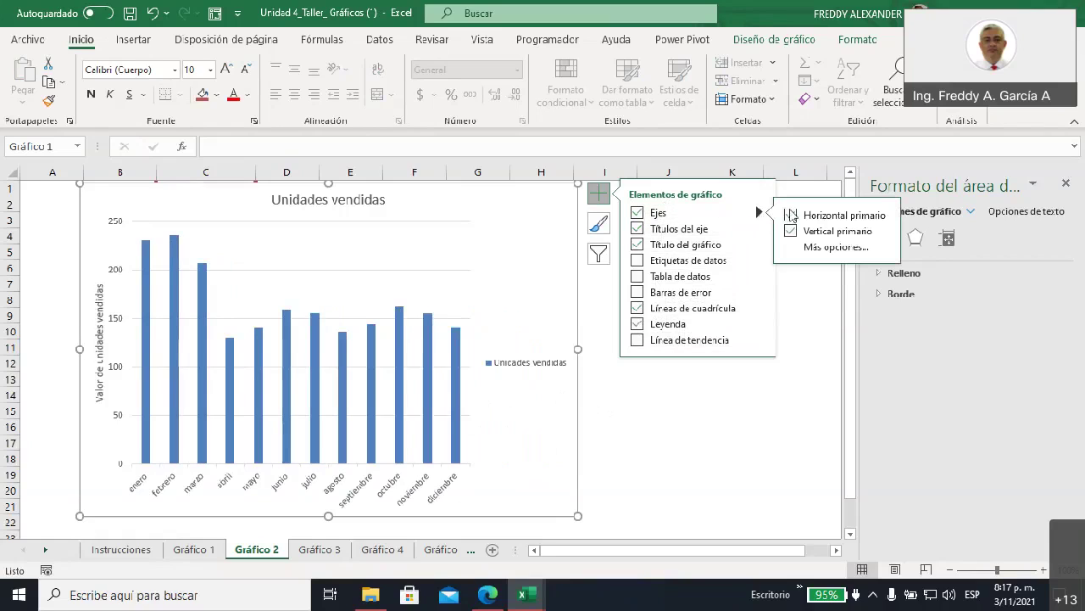
pyautogui.click(791, 214)
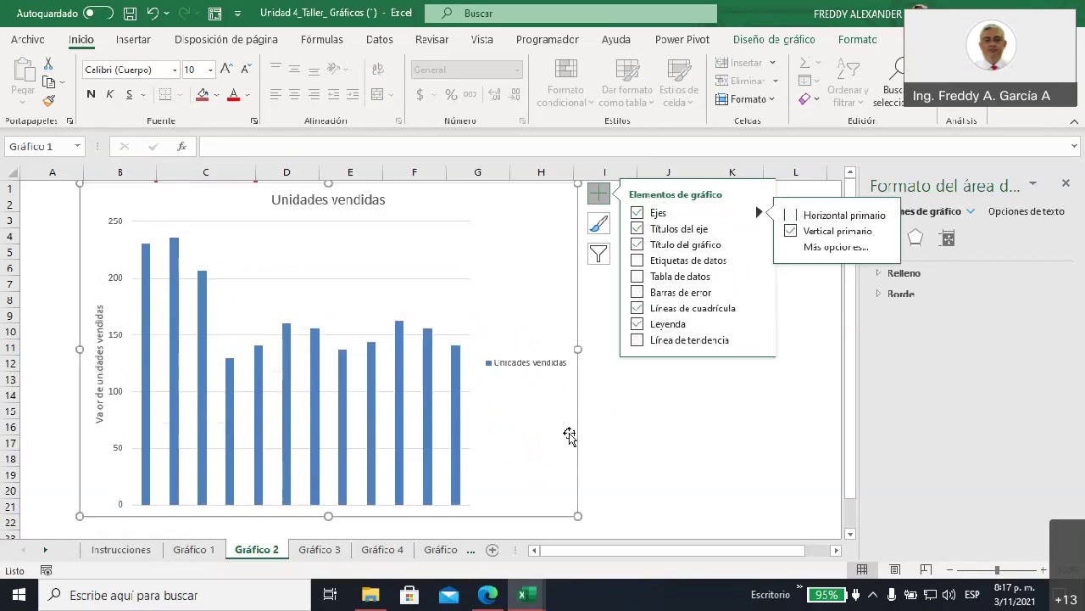
pyautogui.click(653, 456)
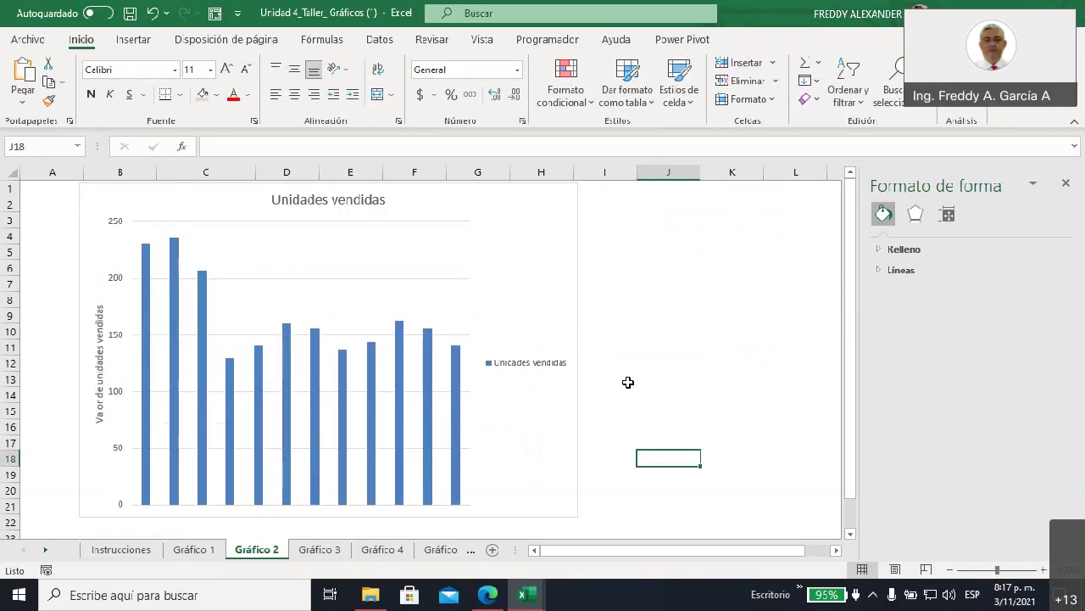
pyautogui.click(541, 212)
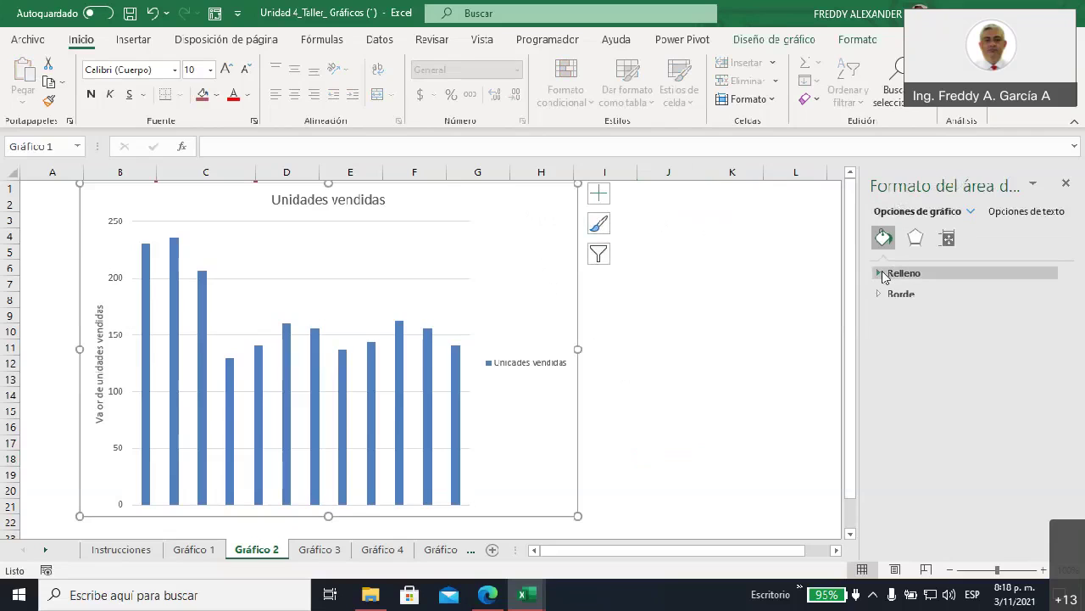
# - Expand the Relleno options and select the chart's column data series
pyautogui.click(882, 273)
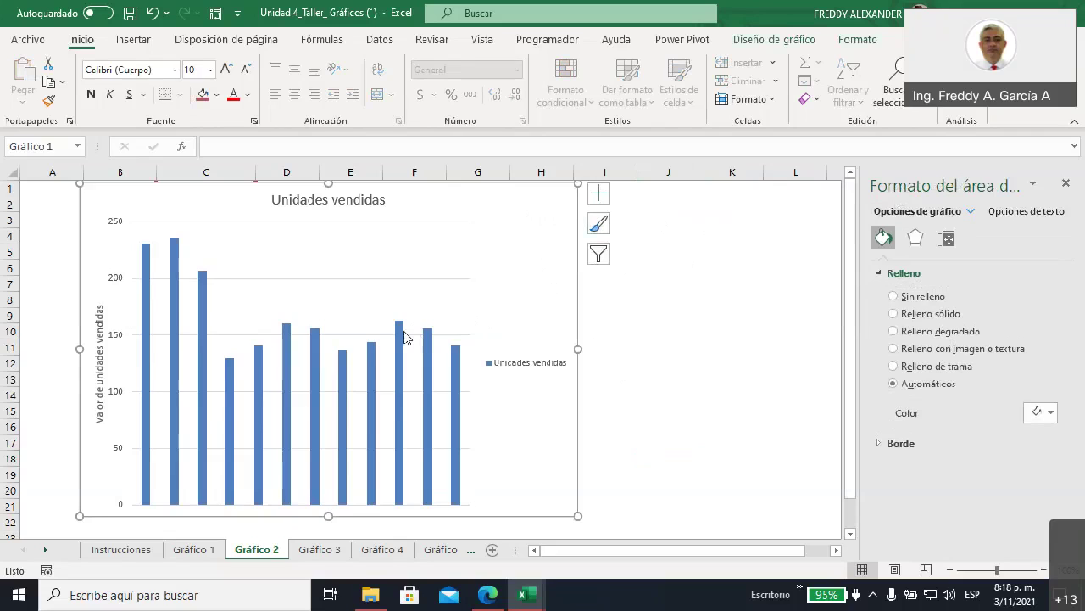
pyautogui.moveTo(399, 335)
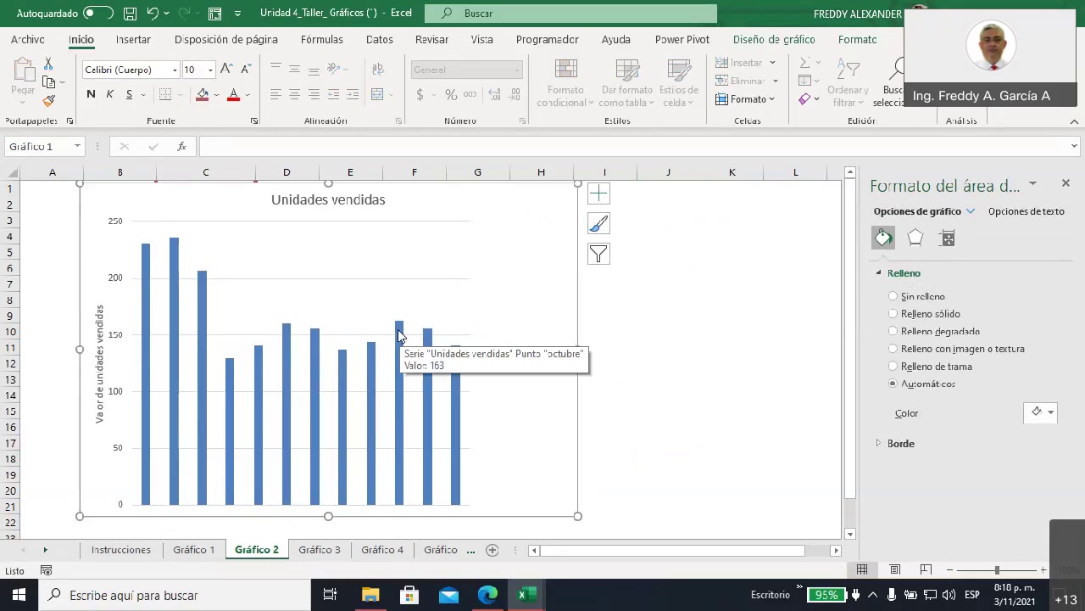
pyautogui.click(399, 334)
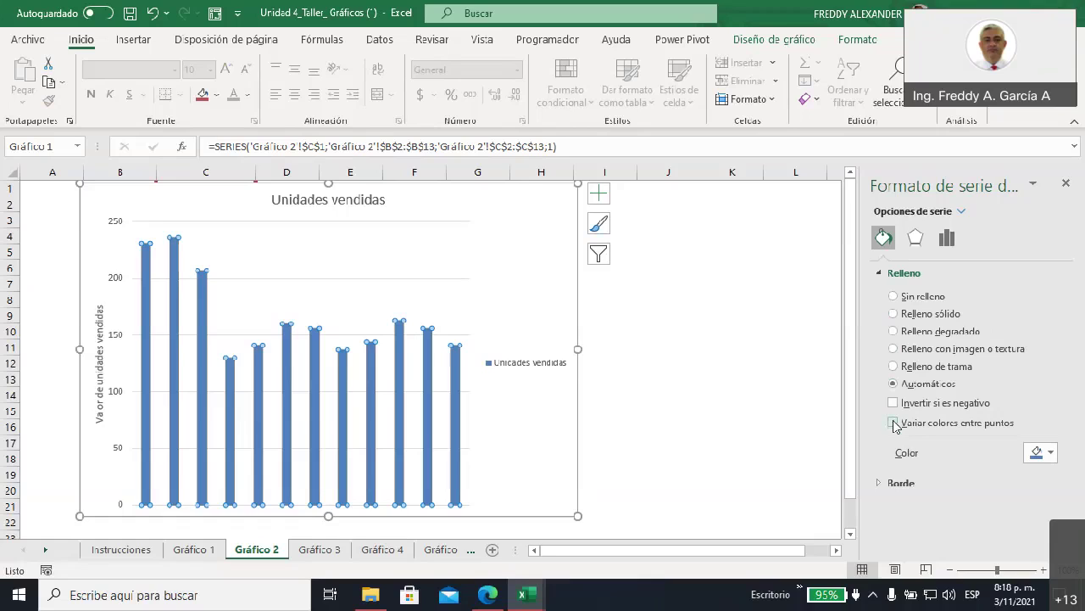
# - Check Variar colores entre puntos so each month's column gets its own colour, and widen the chart
pyautogui.click(894, 423)
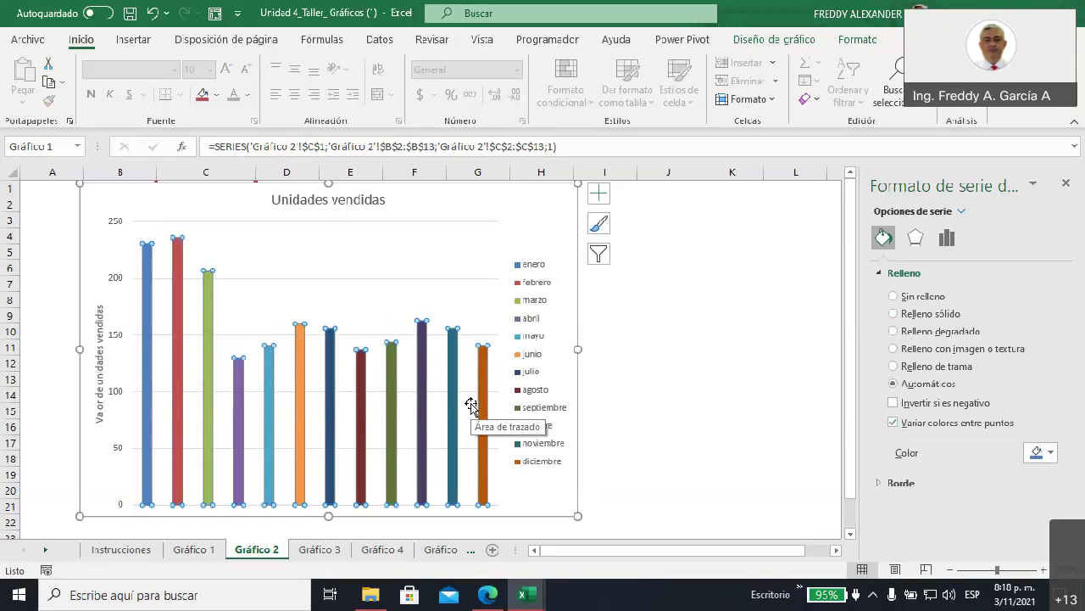
pyautogui.click(544, 267)
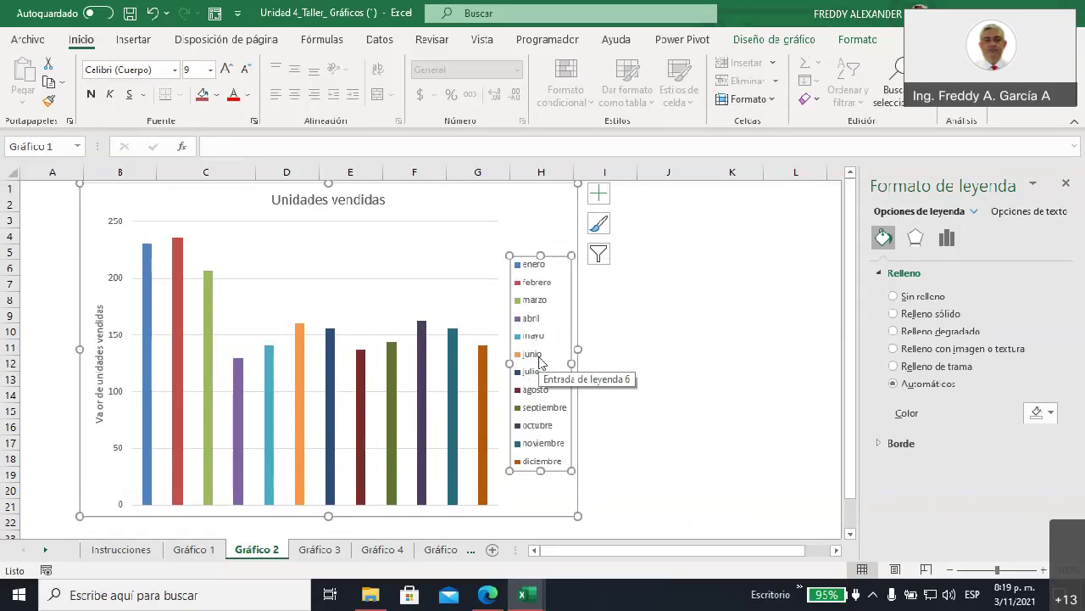
pyautogui.moveTo(578, 349); pyautogui.dragTo(684, 347)
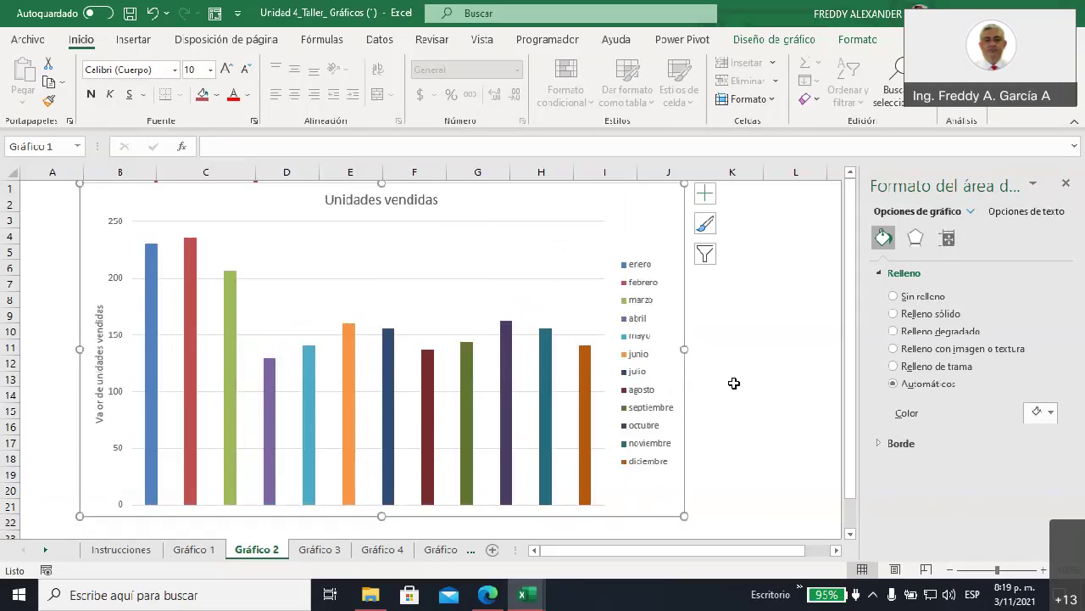
pyautogui.click(504, 345)
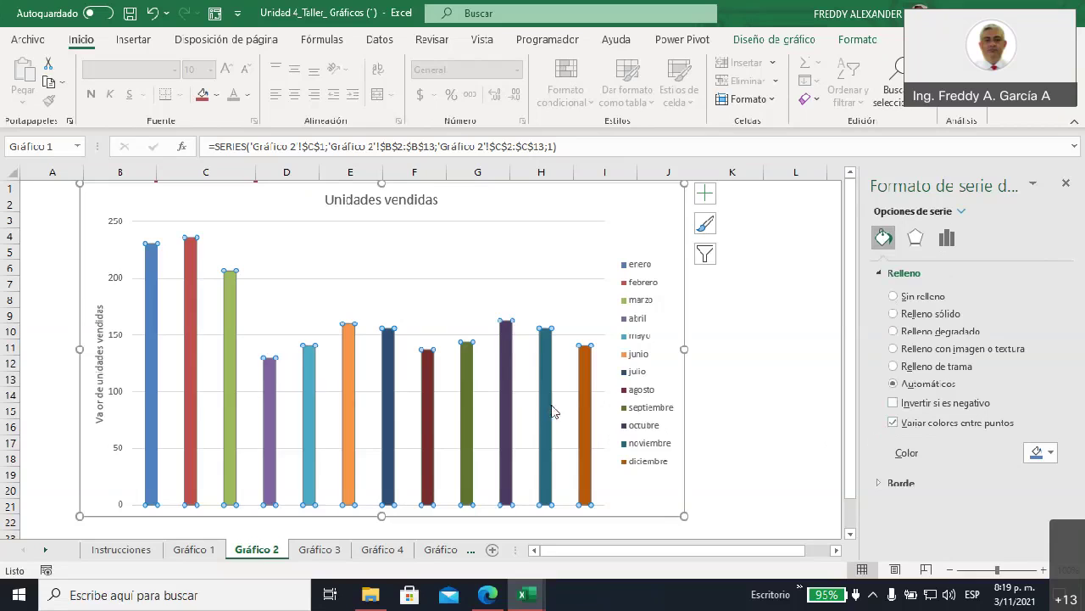
# - Give the chart area a solid Verde oliva, Énfasis 3 fill after trying aqua, orange and pink
pyautogui.click(631, 206)
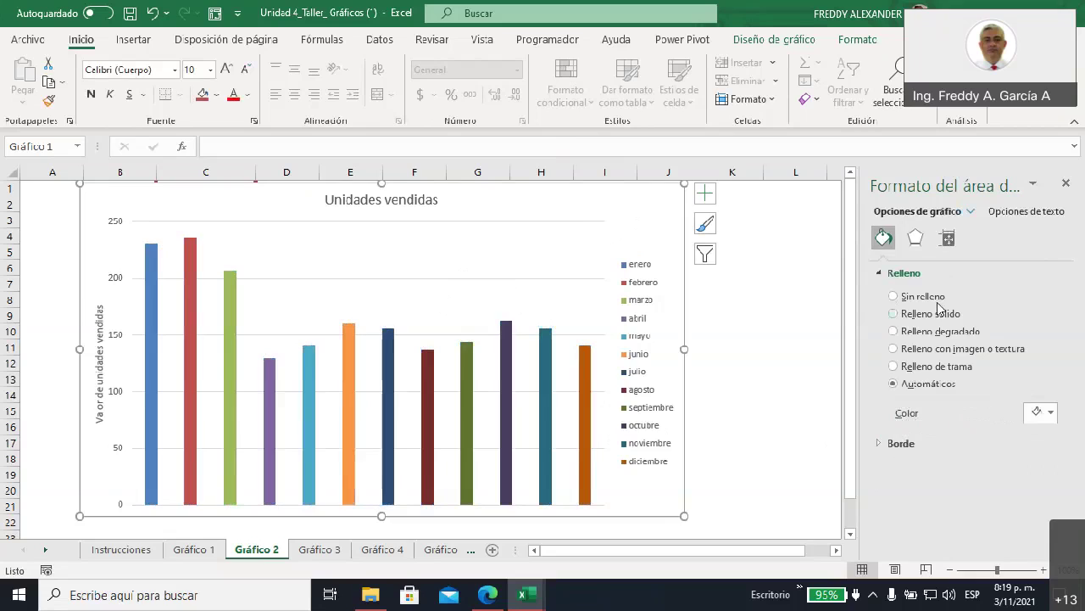
pyautogui.click(894, 314)
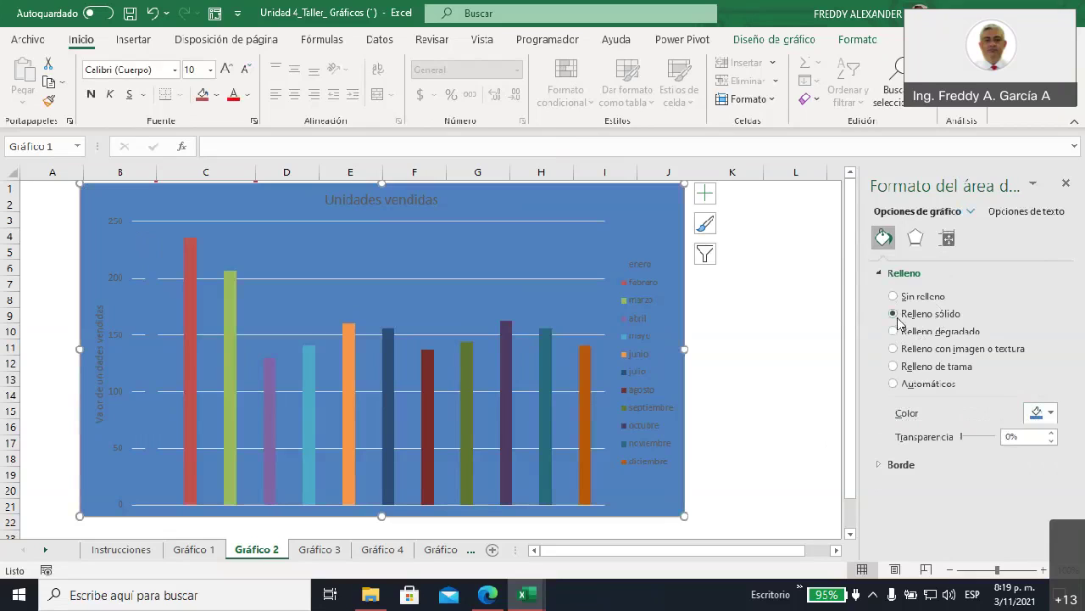
pyautogui.click(1050, 413)
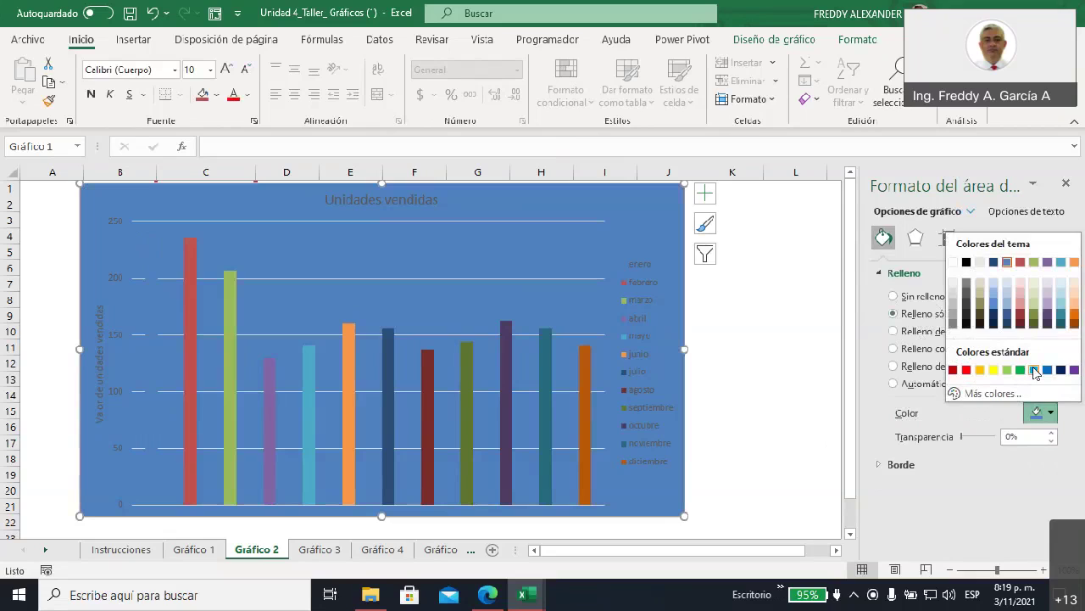
pyautogui.click(1062, 307)
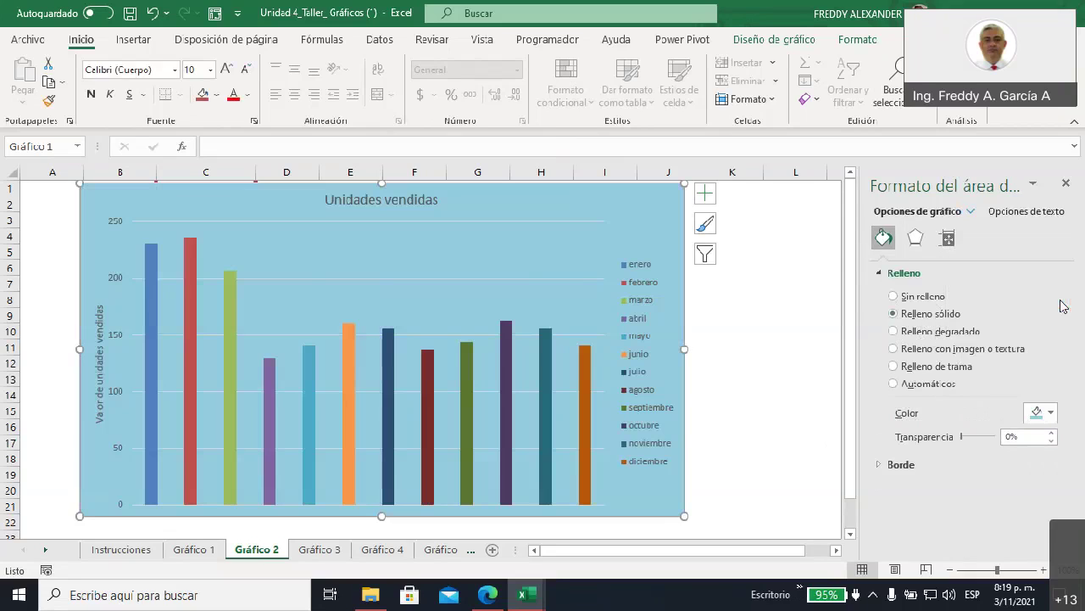
pyautogui.click(1041, 413)
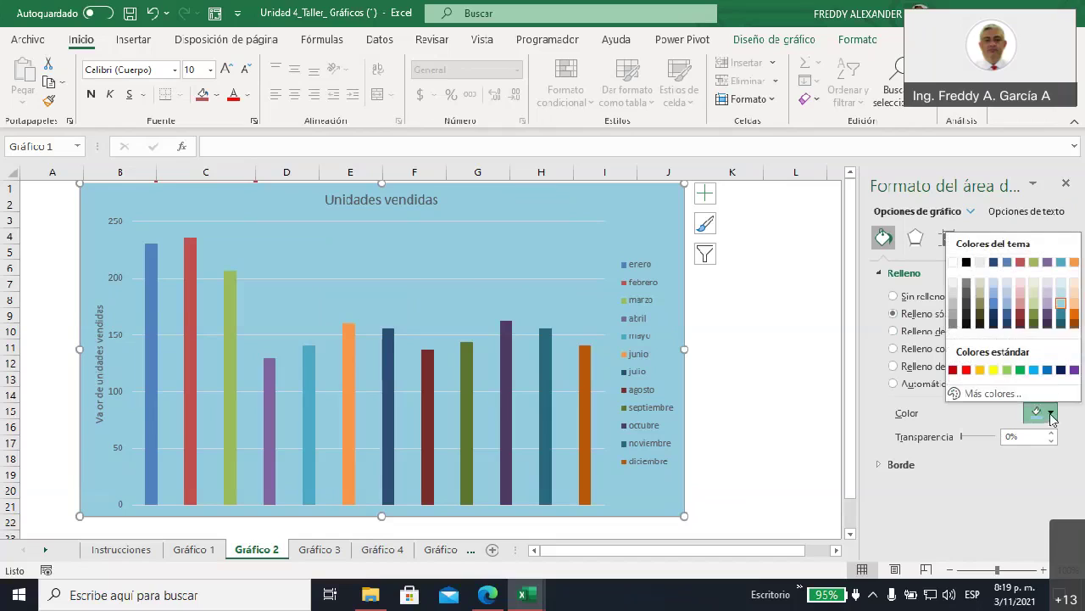
pyautogui.click(1076, 303)
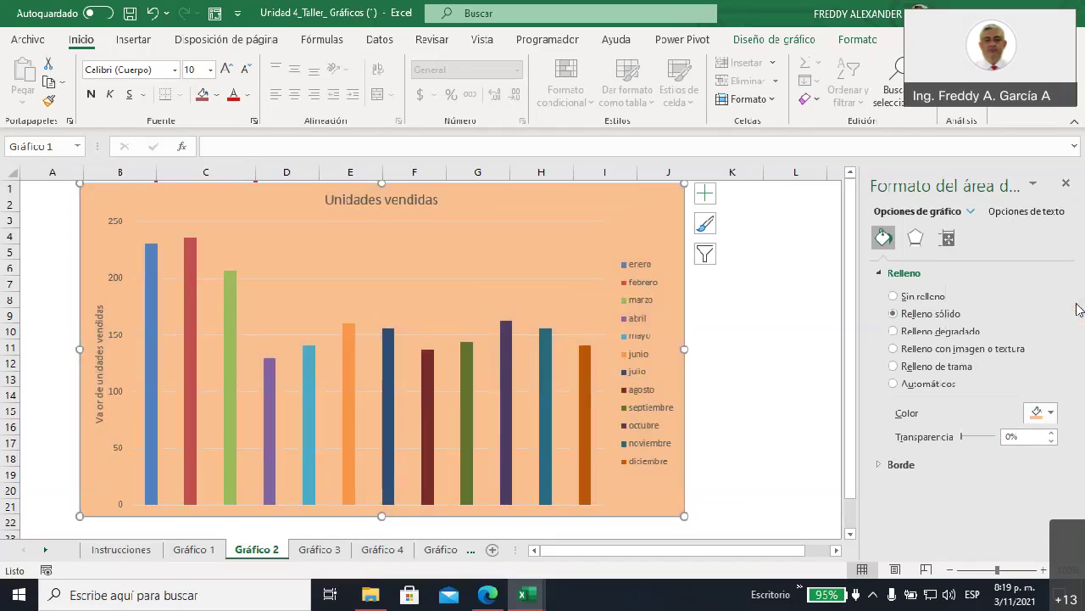
pyautogui.click(1041, 413)
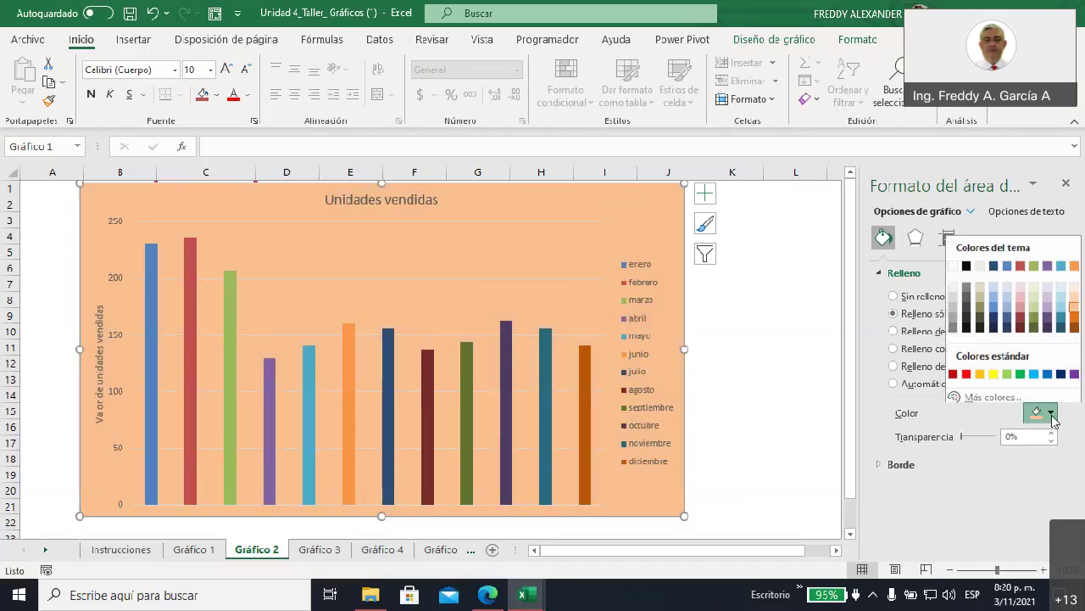
pyautogui.click(1020, 290)
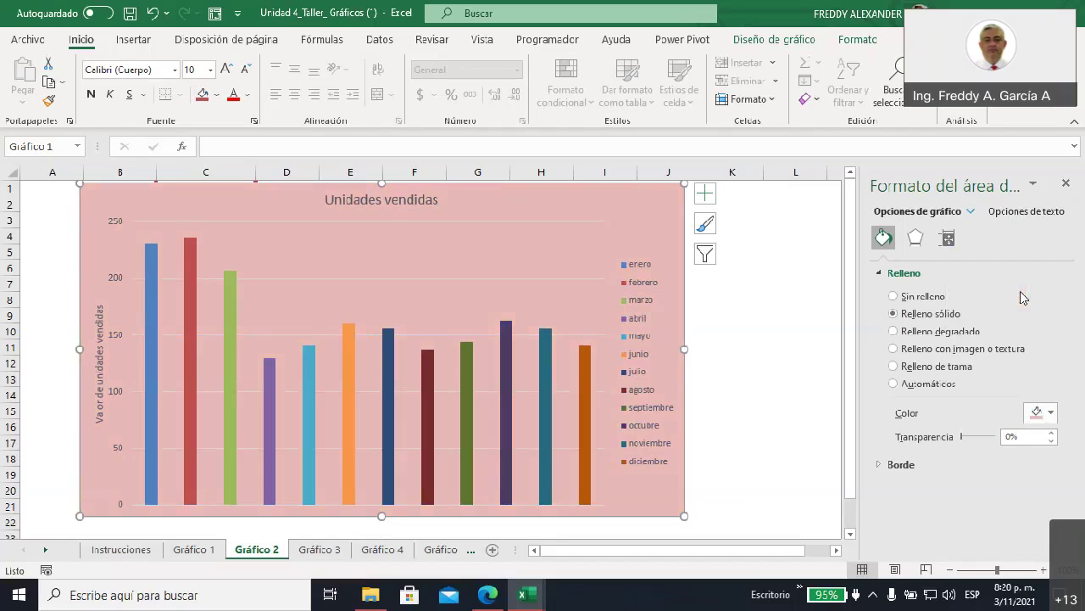
pyautogui.click(1043, 413)
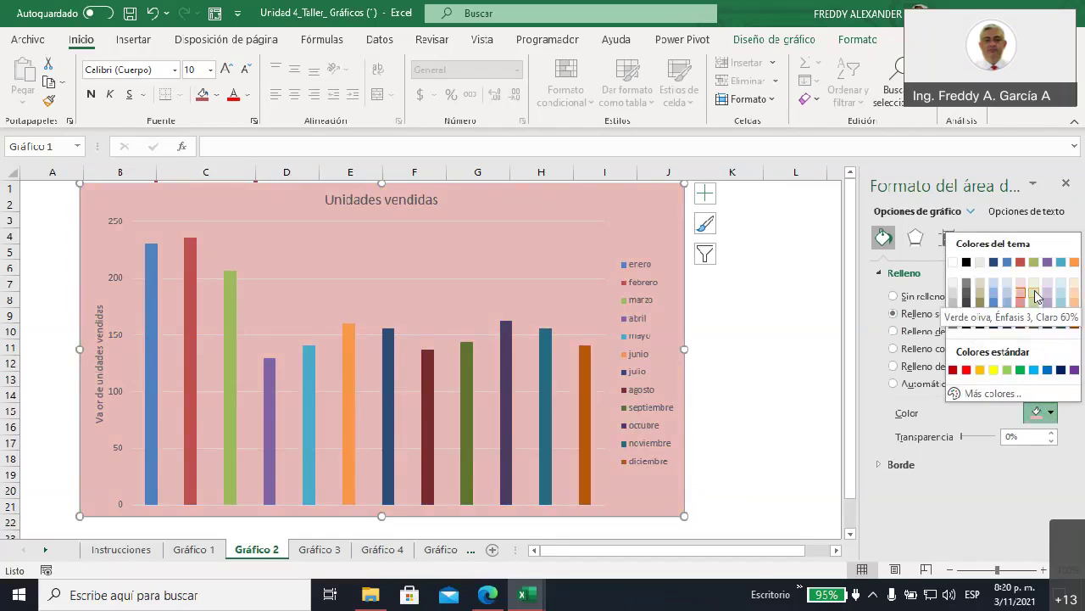
pyautogui.click(1035, 263)
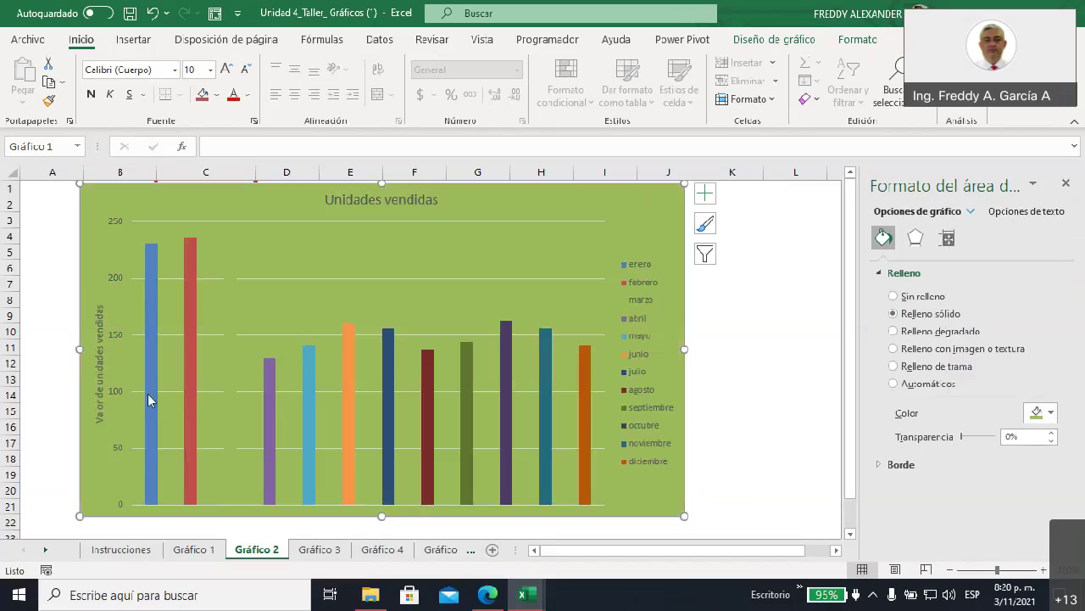
pyautogui.moveTo(230, 374)
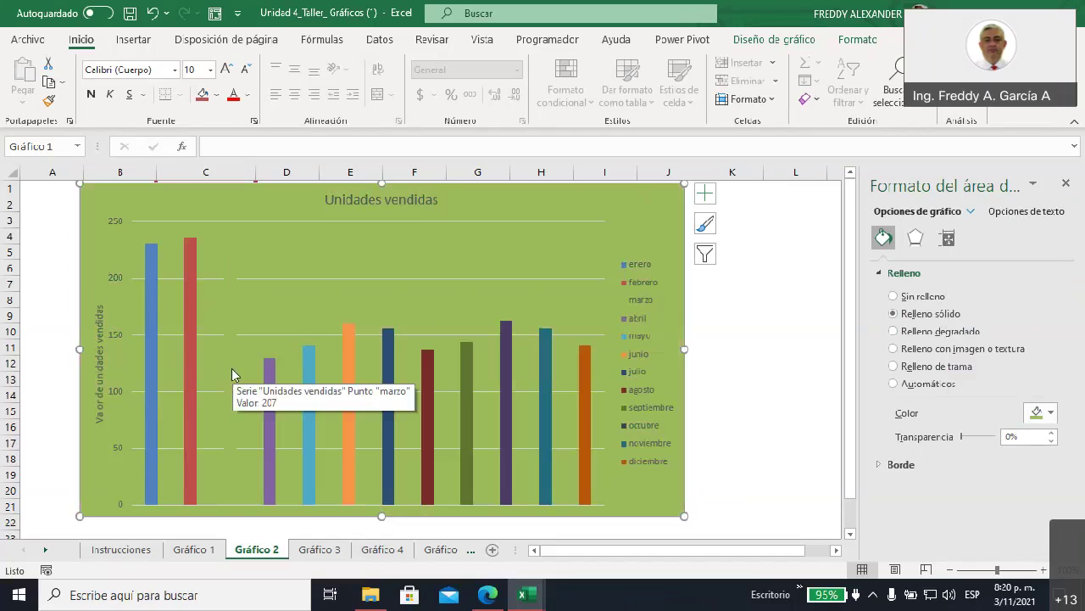
pyautogui.click(227, 323)
# - Fill only the marzo column with standard Green so it shows against the olive background
pyautogui.click(227, 323)
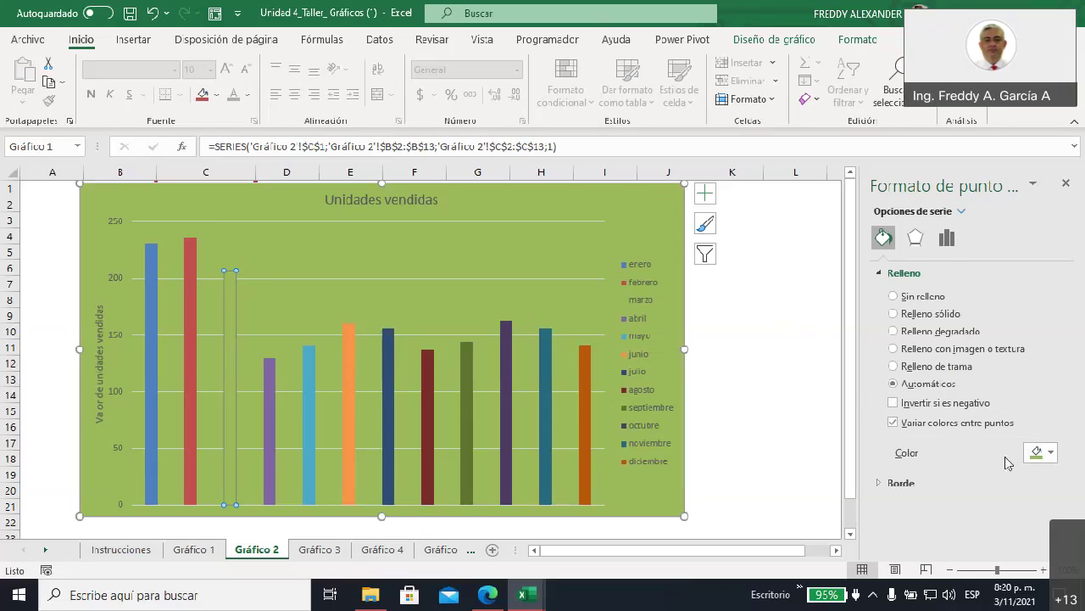
pyautogui.click(1050, 454)
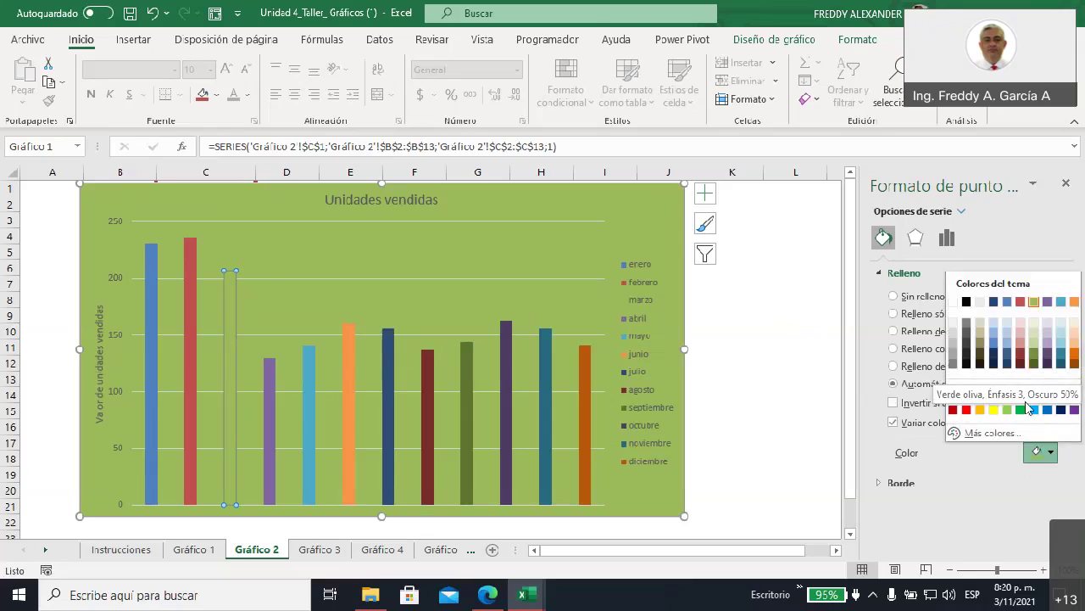
pyautogui.click(1021, 410)
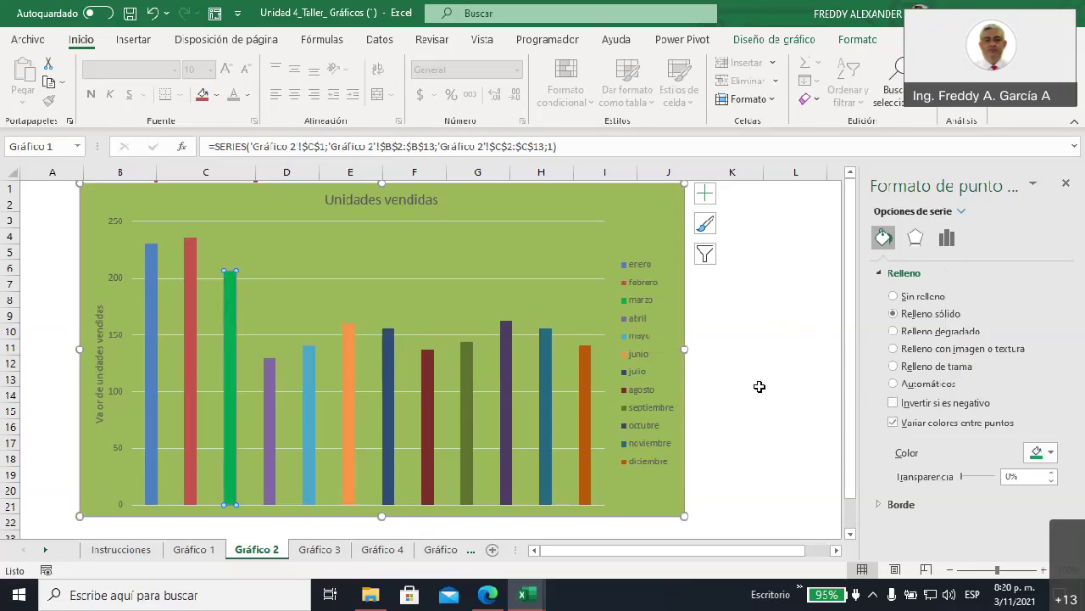
pyautogui.click(754, 379)
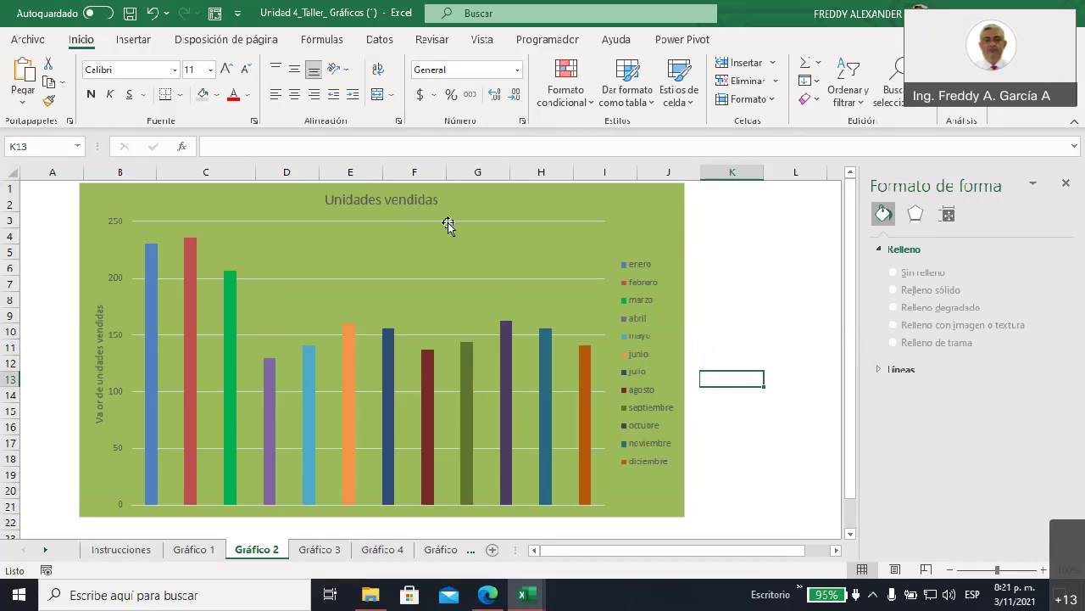
# - Select the whole 'Unidades vendidas' title text and show its Opciones de texto formatting
pyautogui.click(368, 201)
pyautogui.moveTo(327, 199); pyautogui.dragTo(426, 206)
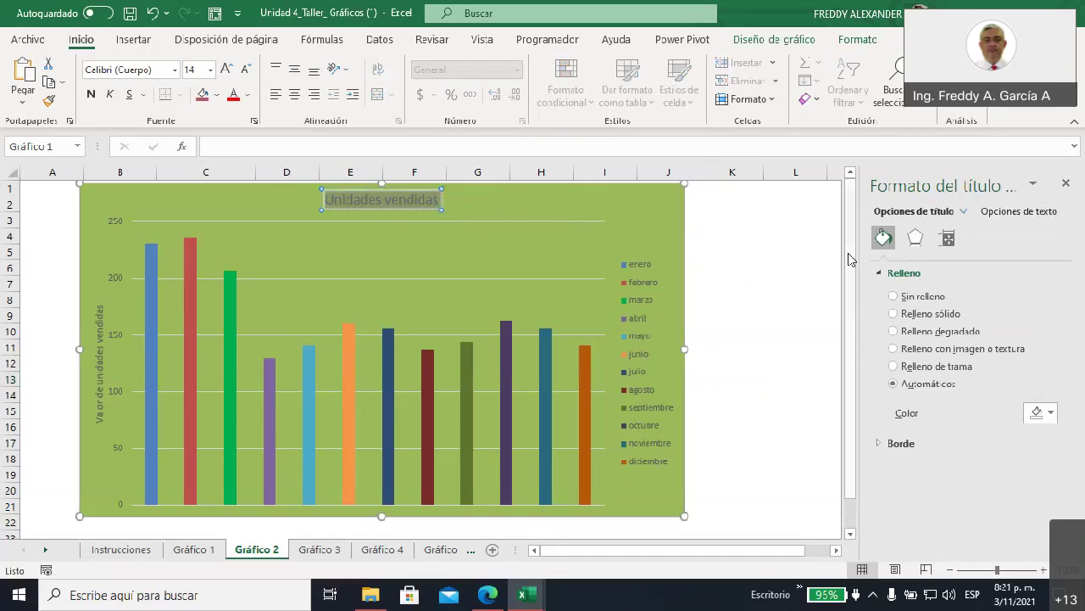
pyautogui.click(1016, 214)
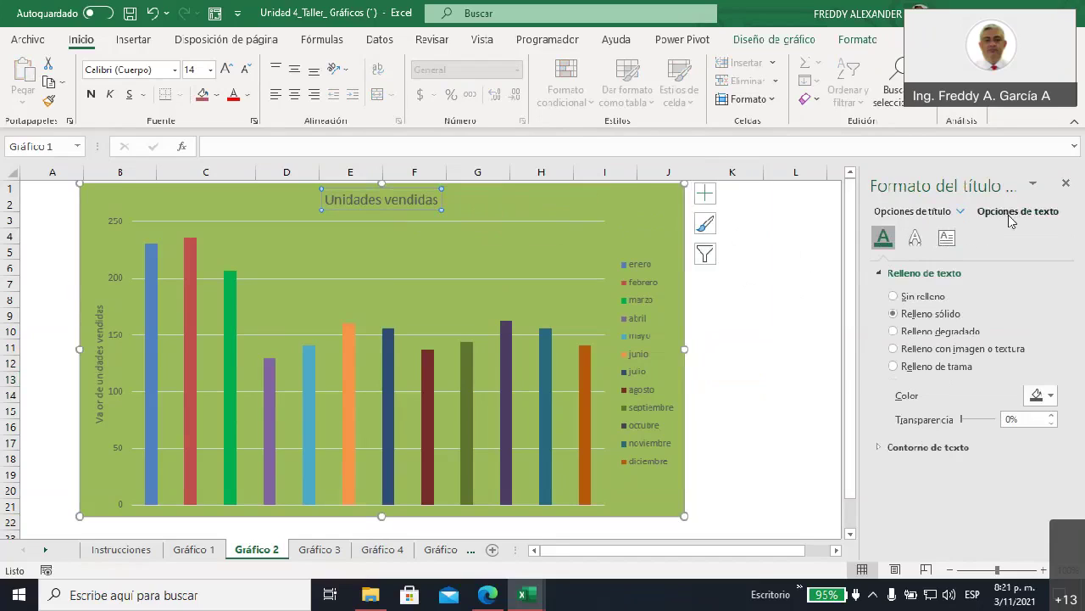
# - Open the title's Efectos de texto, check Formato 3D, then expand the Sombra section
pyautogui.click(915, 240)
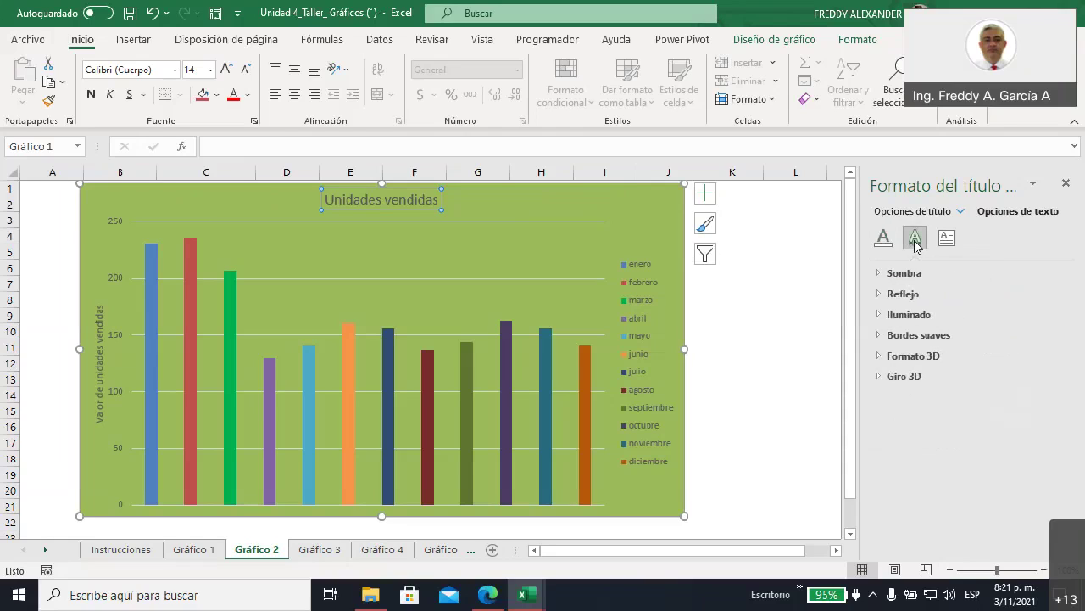
pyautogui.click(881, 358)
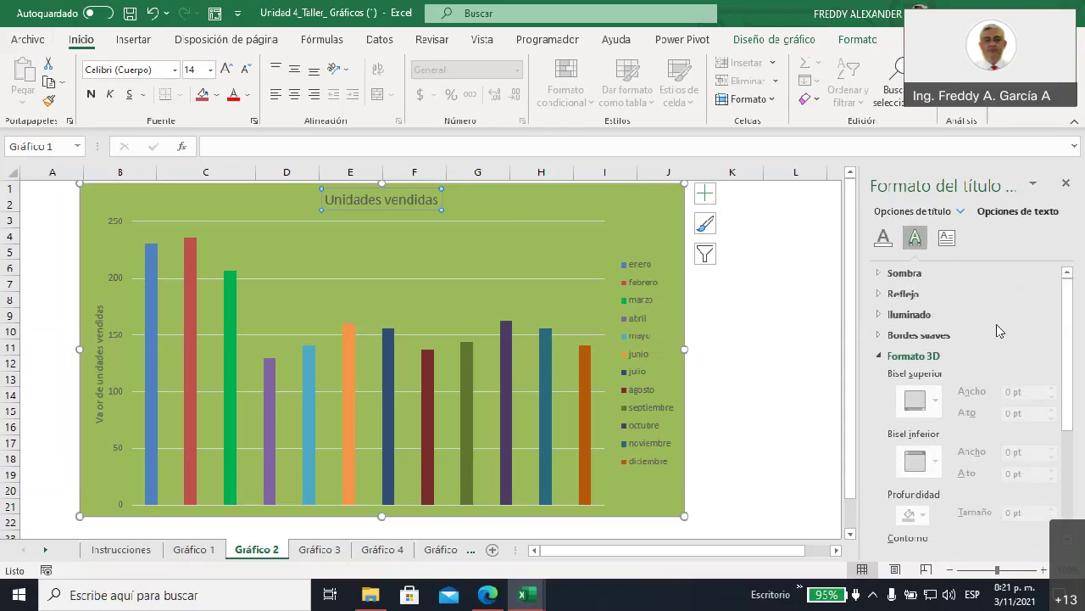
pyautogui.scroll(-2, 1000, 331)
pyautogui.scroll(-1, 1001, 331)
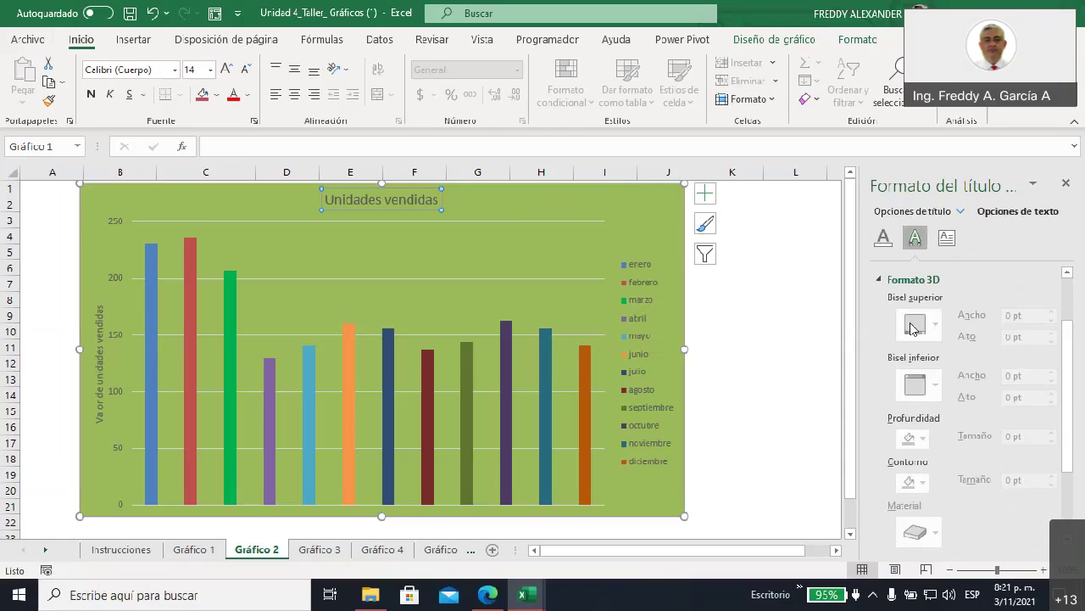
pyautogui.scroll(-1, 950, 347)
pyautogui.scroll(-1, 950, 347)
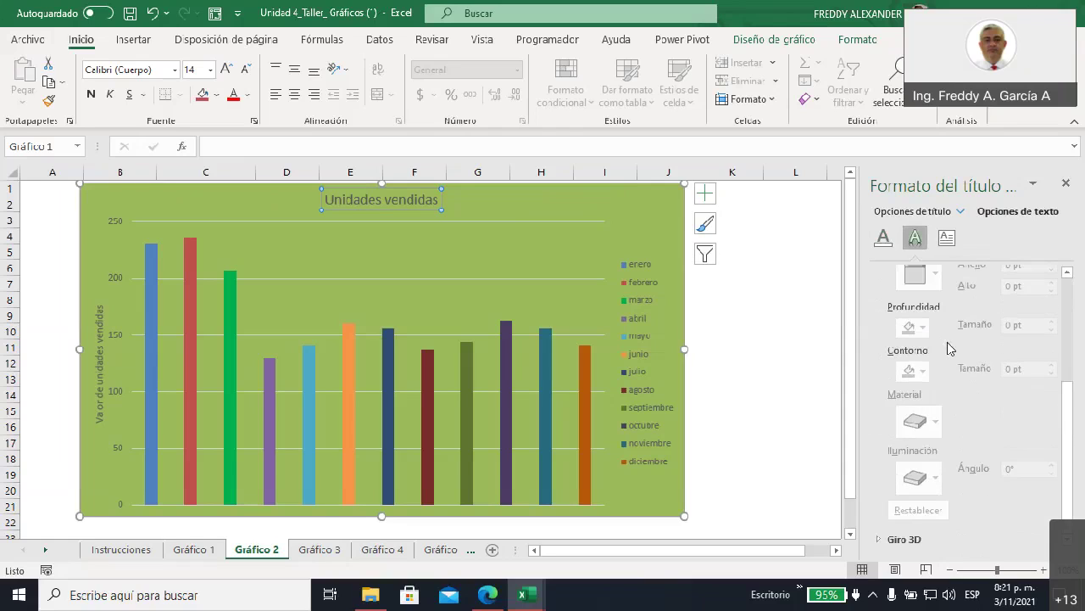
pyautogui.scroll(3, 952, 347)
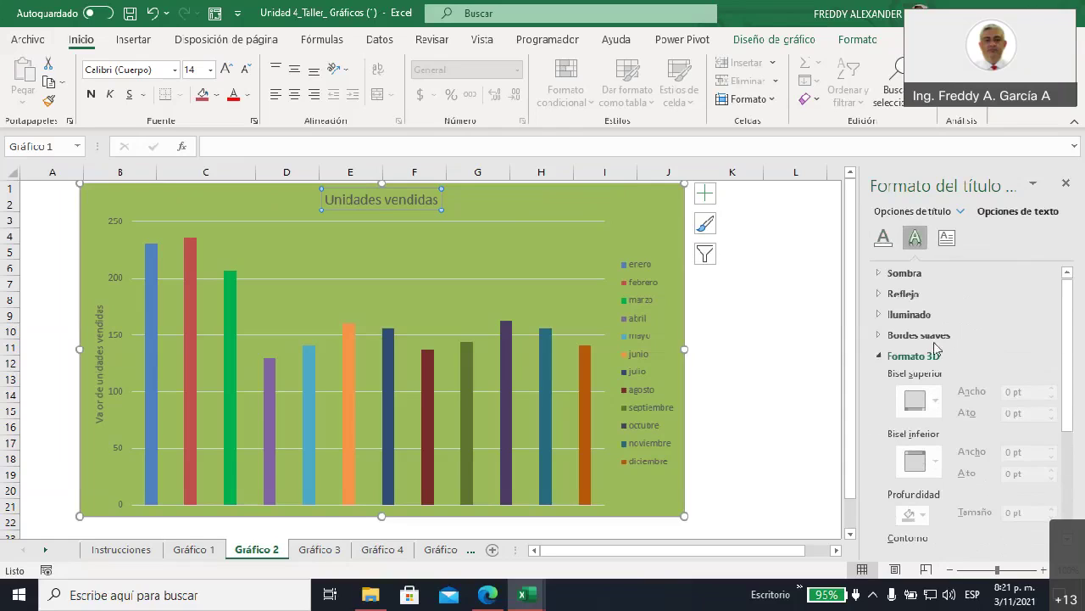
pyautogui.click(879, 356)
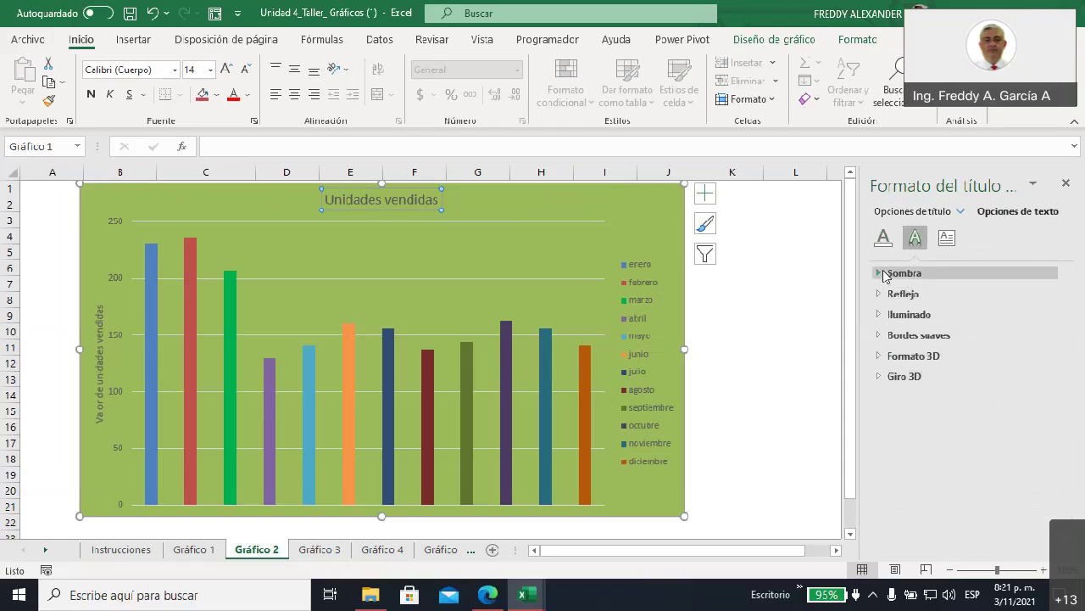
pyautogui.click(884, 274)
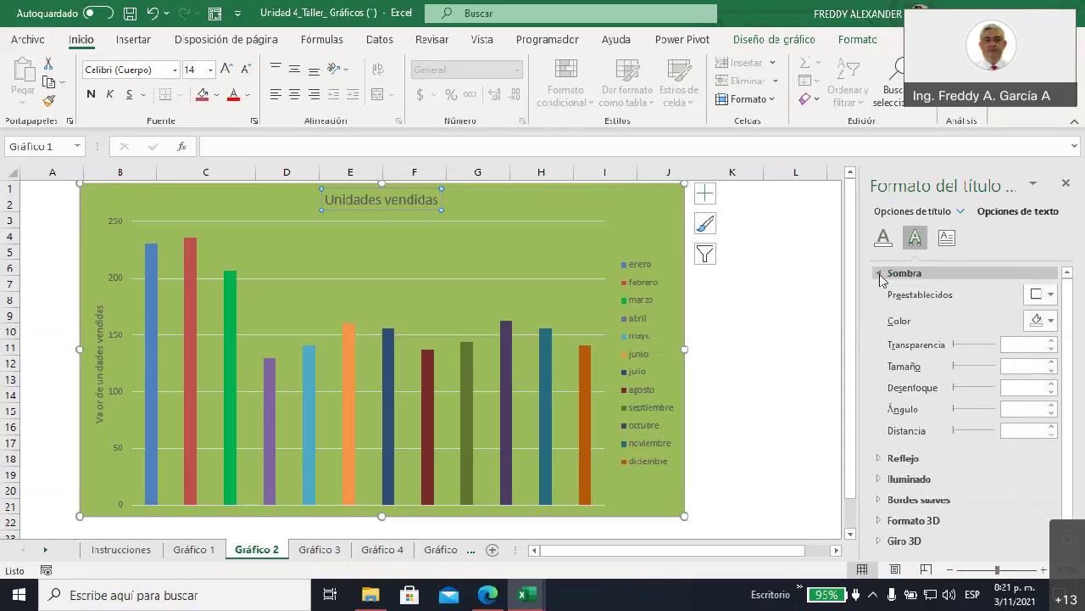
# - Apply the Desplazamiento: derecha shadow preset to the title and colour the shadow orange
pyautogui.click(1051, 296)
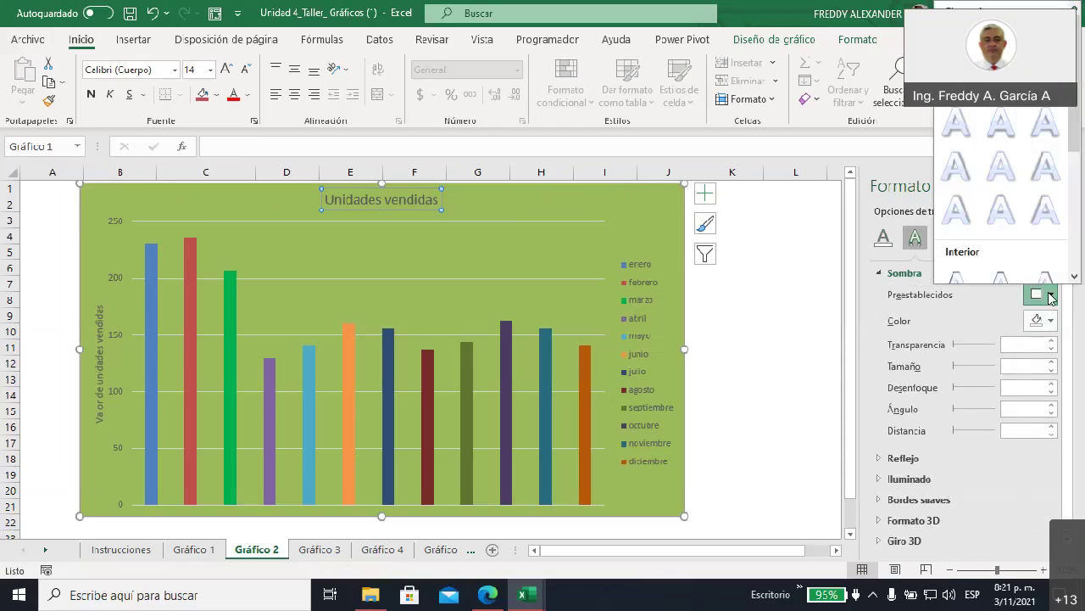
pyautogui.click(956, 183)
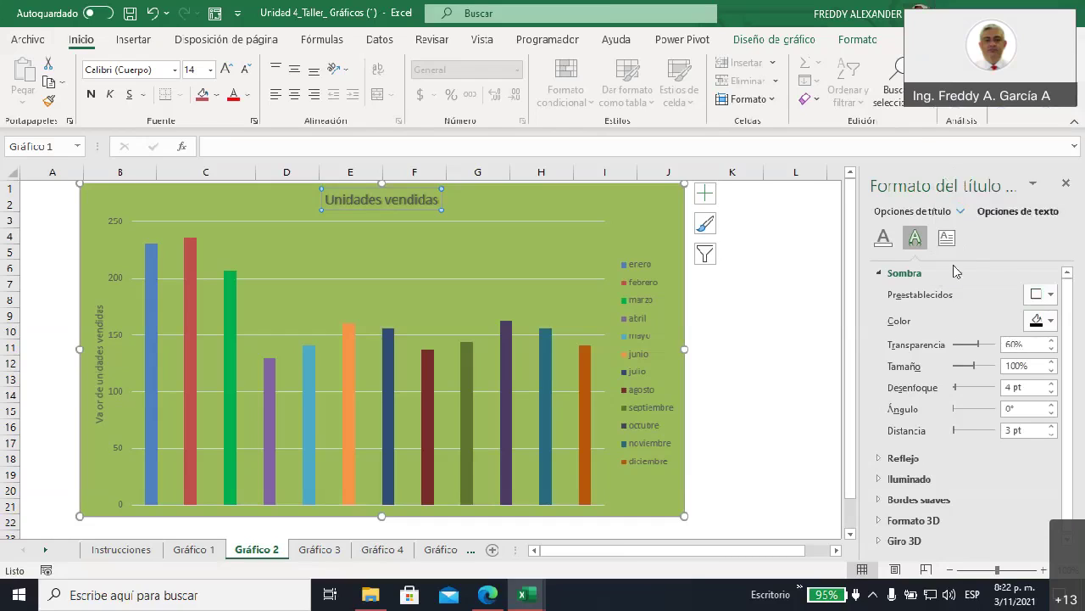
pyautogui.click(1052, 322)
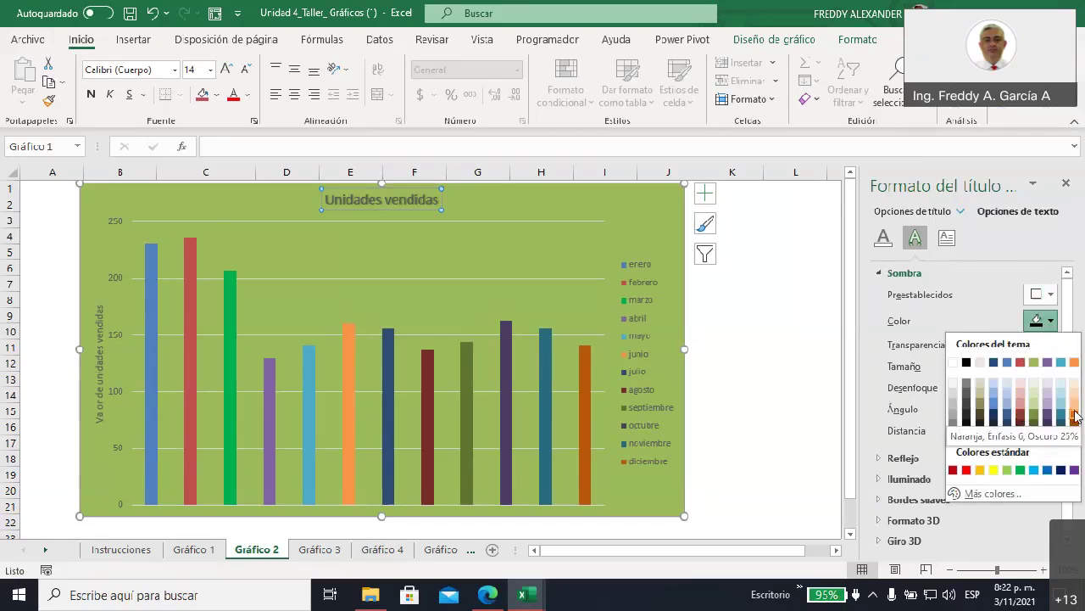
pyautogui.click(1074, 413)
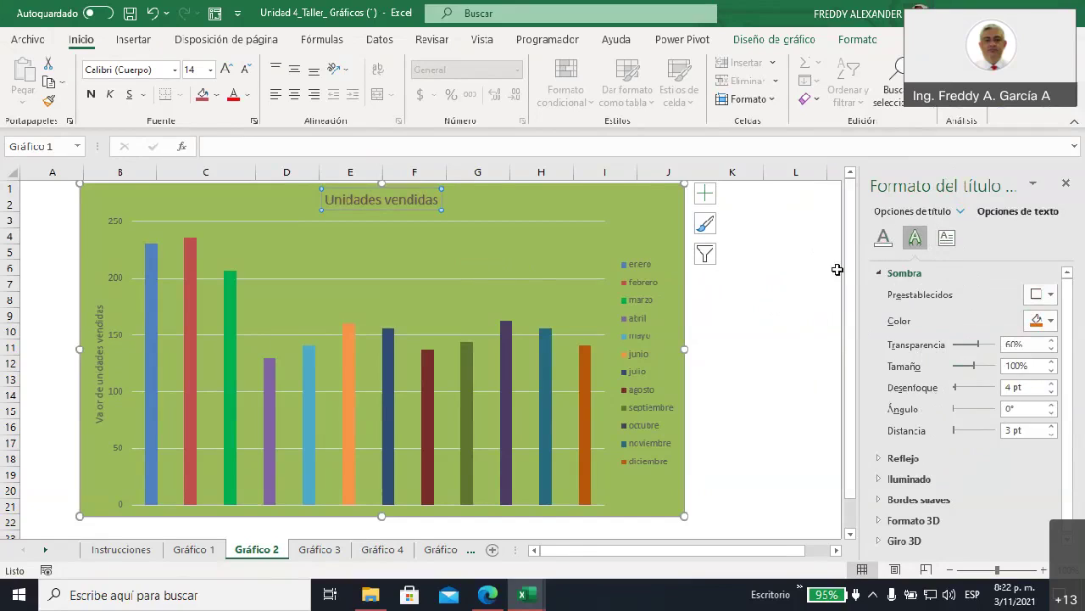
# - Recolour the title text yellow, then blue, and finally a very pale blue-grey
pyautogui.click(882, 241)
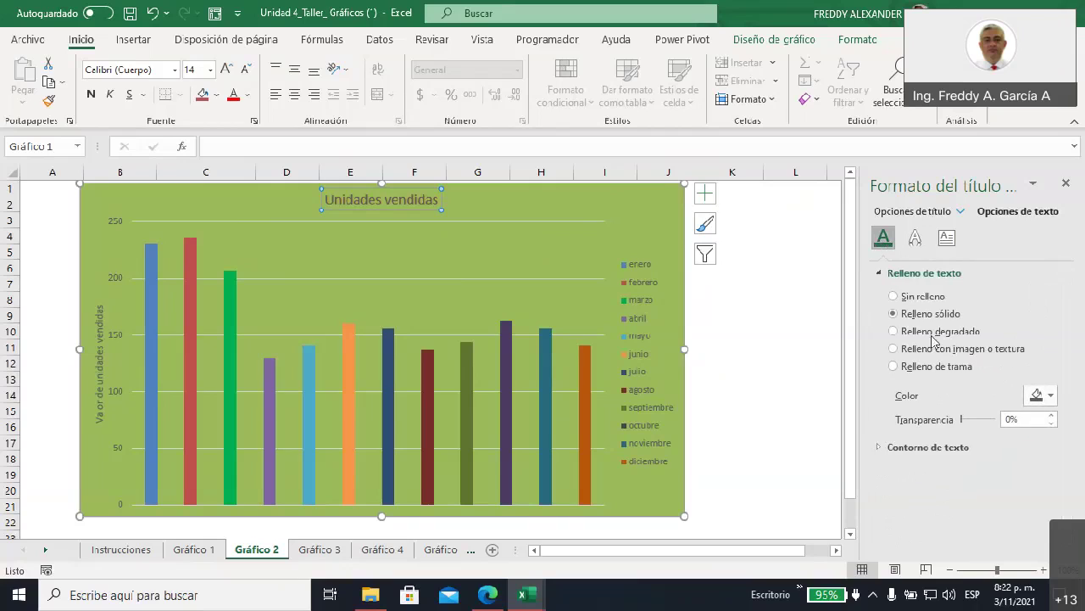
pyautogui.click(1050, 399)
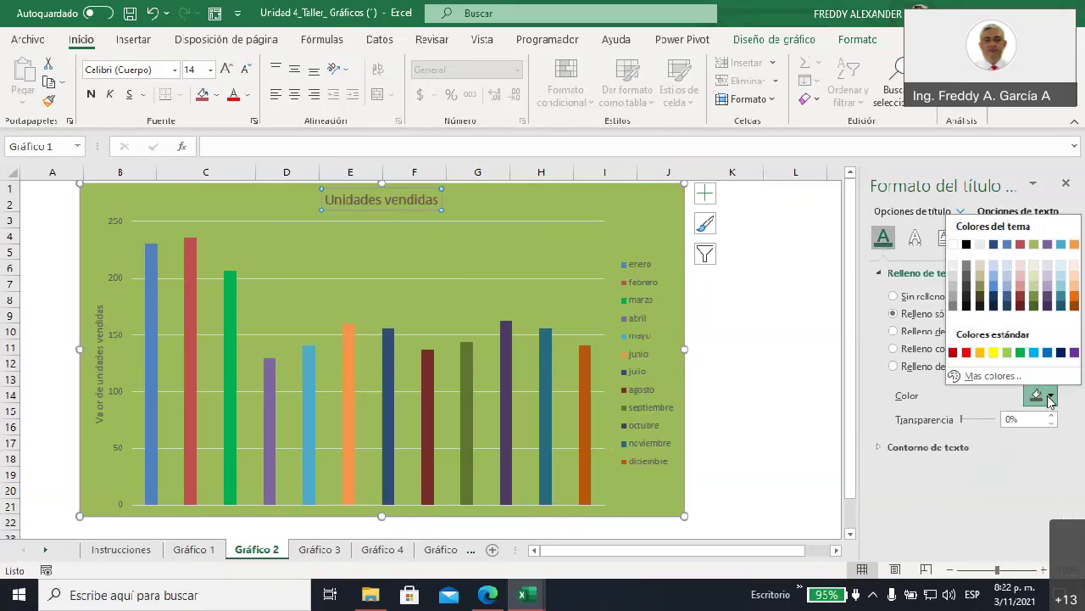
pyautogui.click(993, 353)
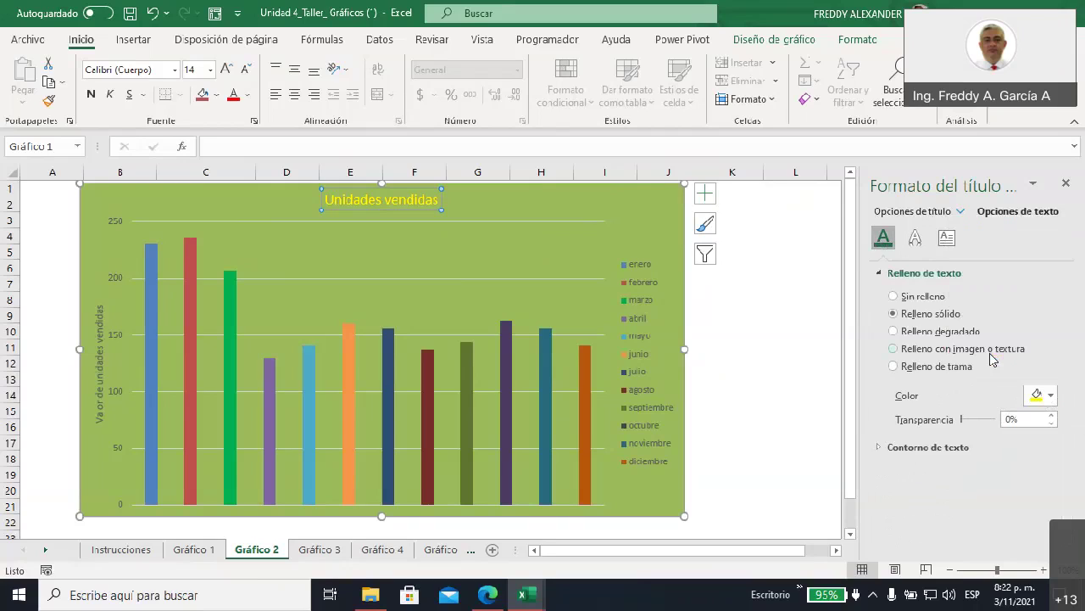
pyautogui.click(1052, 396)
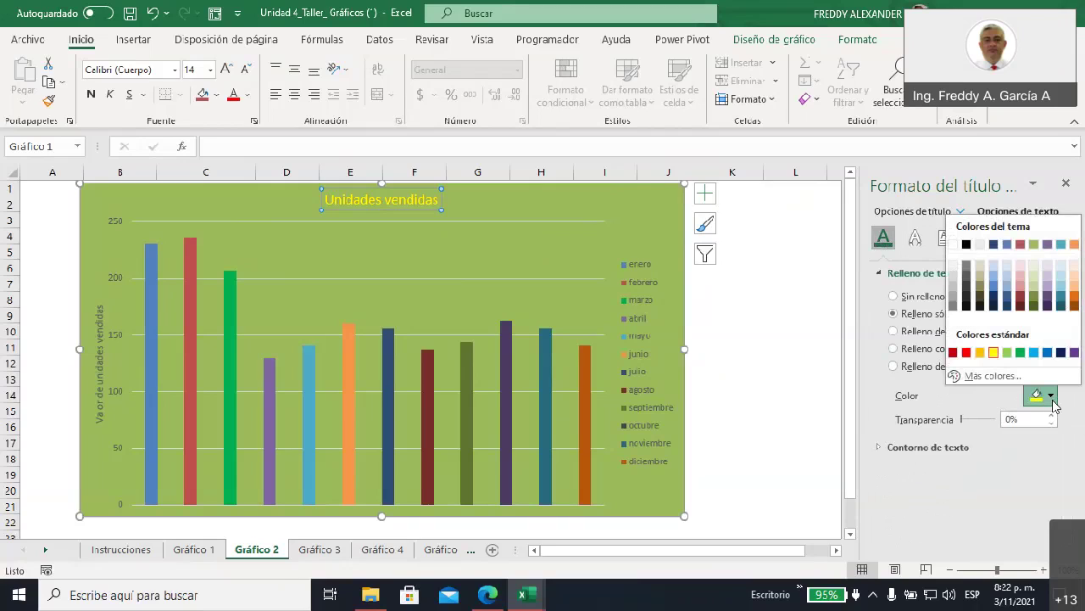
pyautogui.click(1047, 352)
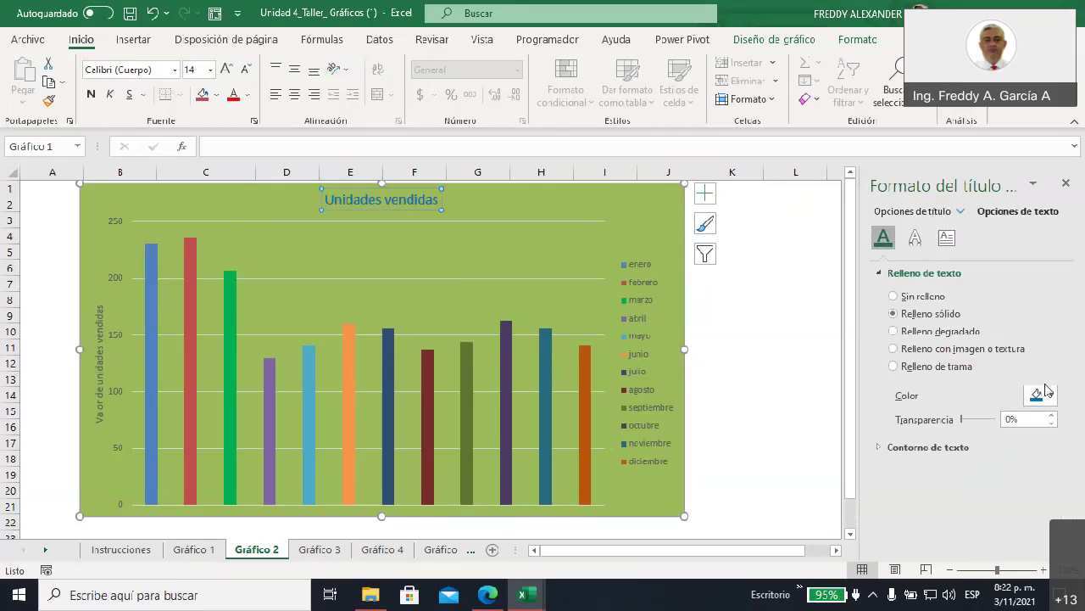
pyautogui.click(1050, 395)
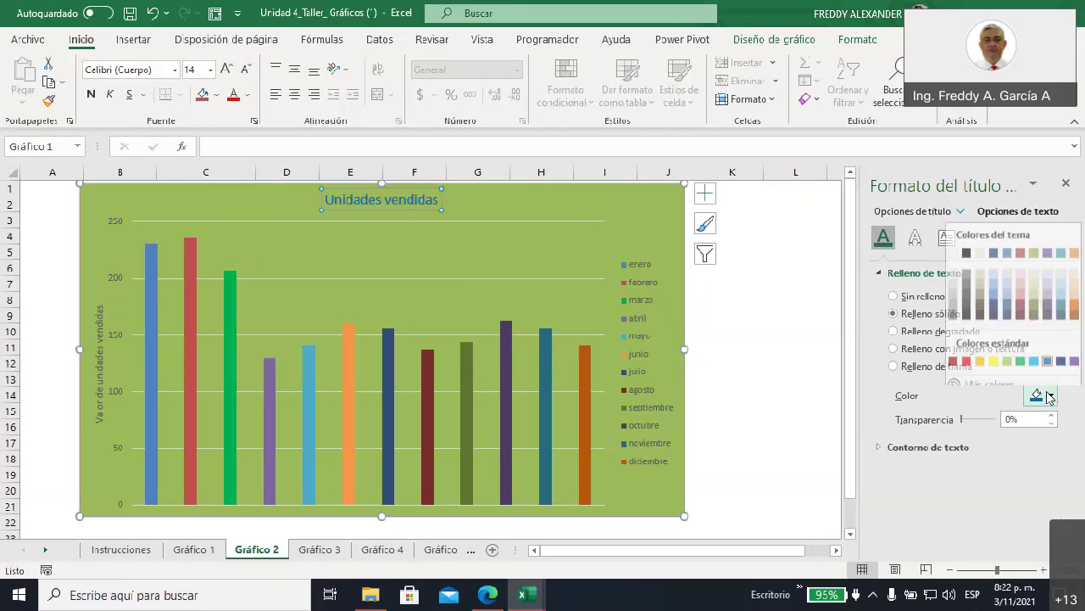
pyautogui.click(1006, 289)
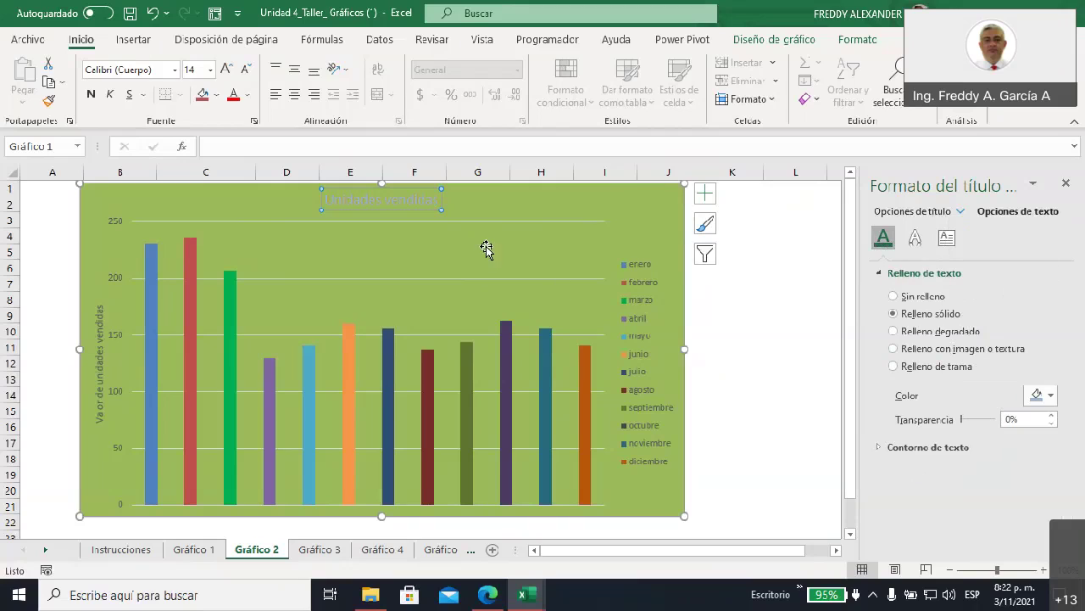
pyautogui.click(432, 248)
pyautogui.click(368, 201)
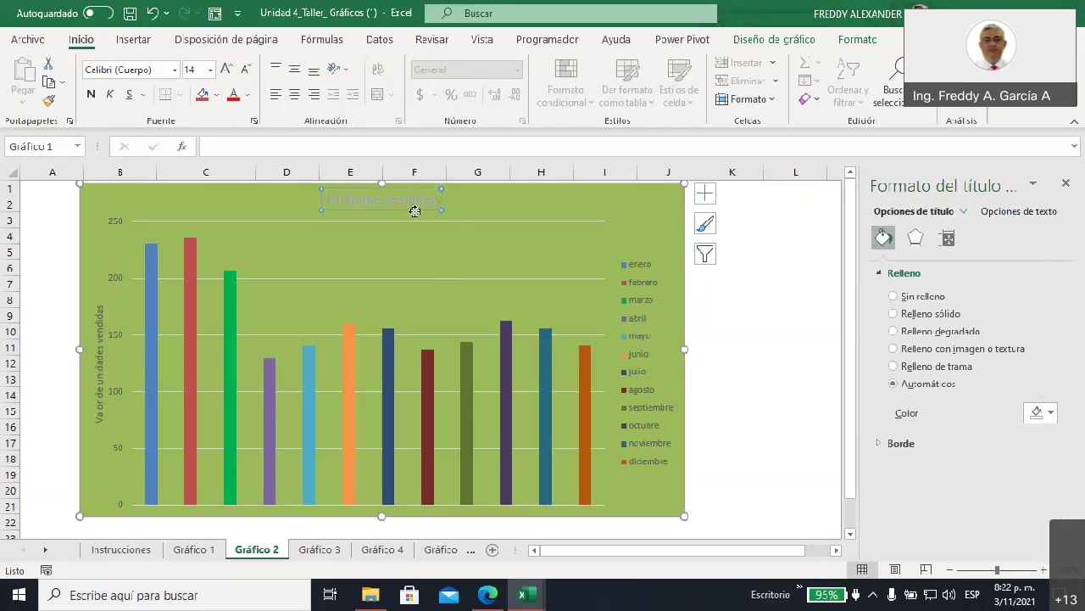
# - Zoom in on the chart and bring up the title's shadow effect settings
pyautogui.click(1043, 569)
pyautogui.click(1043, 569)
pyautogui.click(1043, 569)
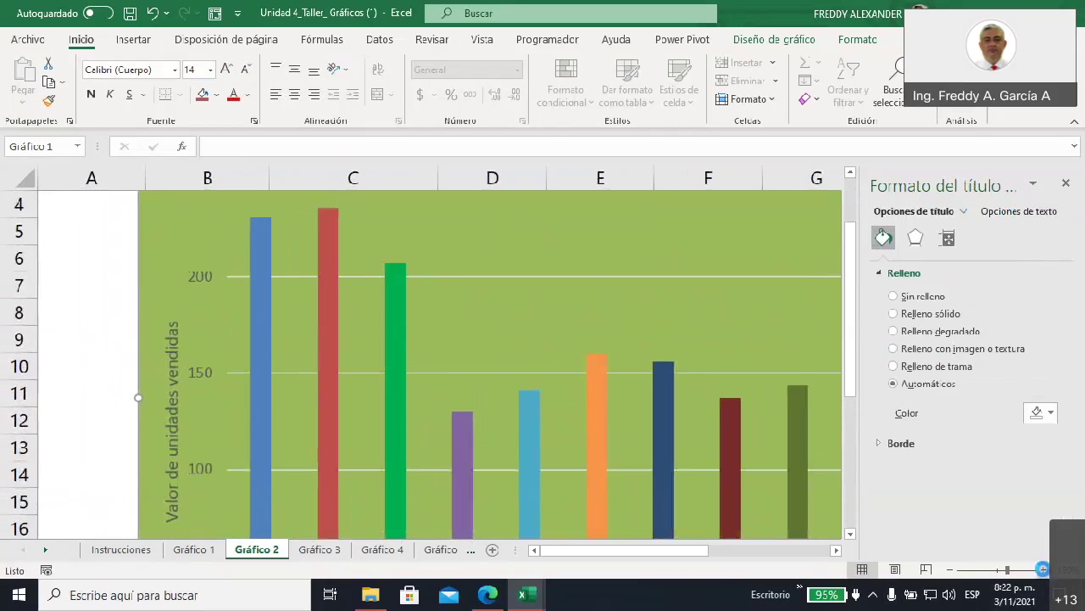
pyautogui.click(1043, 569)
pyautogui.click(1043, 569)
pyautogui.click(1043, 569)
pyautogui.click(1043, 569)
pyautogui.moveTo(605, 549)
pyautogui.mouseDown()
pyautogui.moveTo(692, 546)
pyautogui.moveTo(617, 549)
pyautogui.mouseUp()
pyautogui.scroll(2, 565, 476)
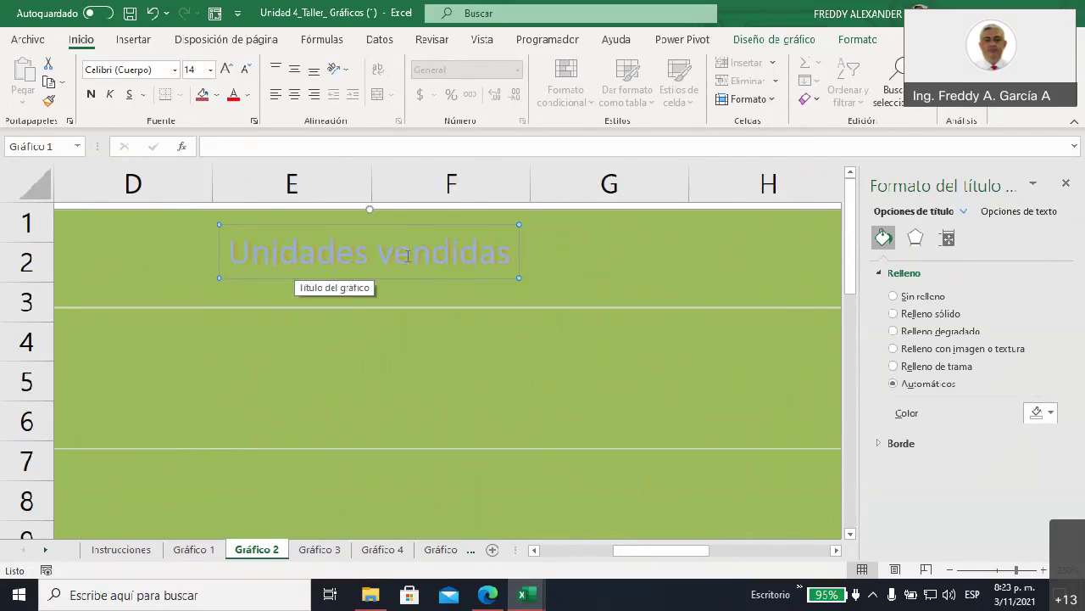
pyautogui.click(915, 240)
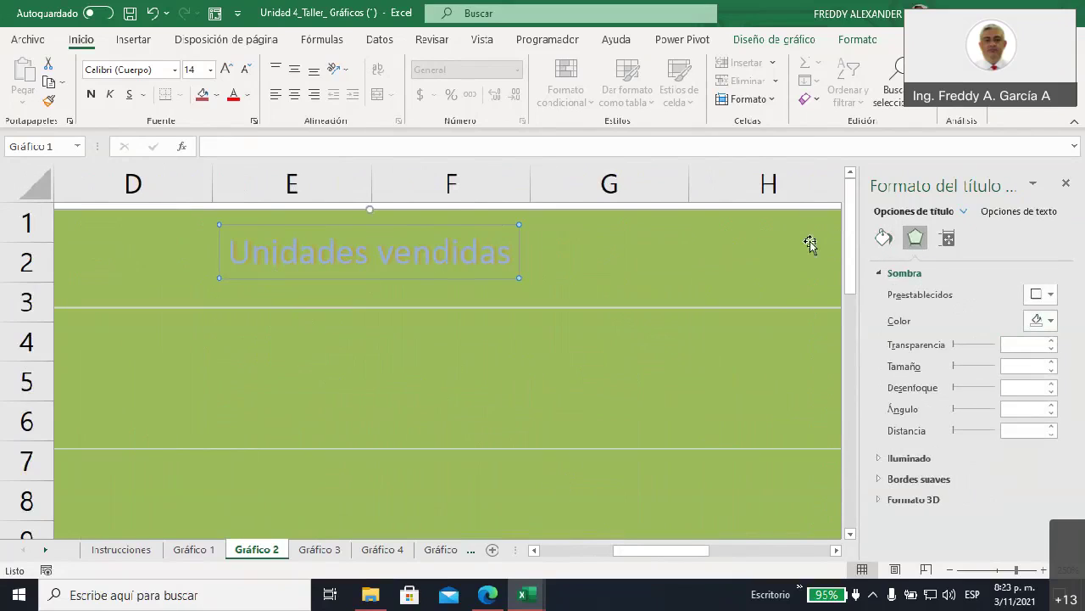
# - Reselect the whole title text and change its shadow colour to red
pyautogui.click(229, 243)
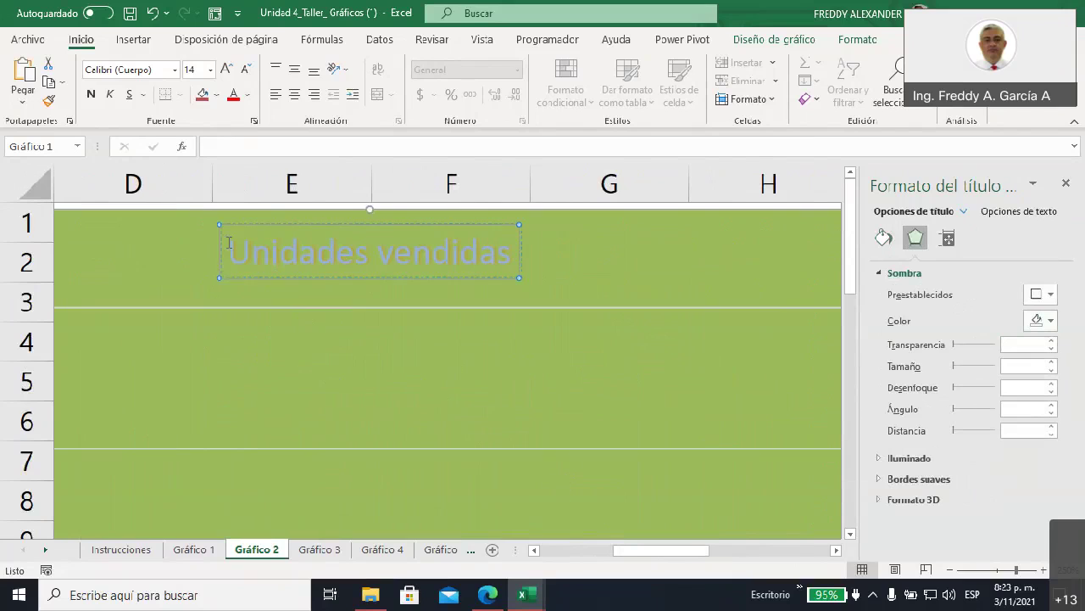
pyautogui.moveTo(229, 243); pyautogui.dragTo(513, 254)
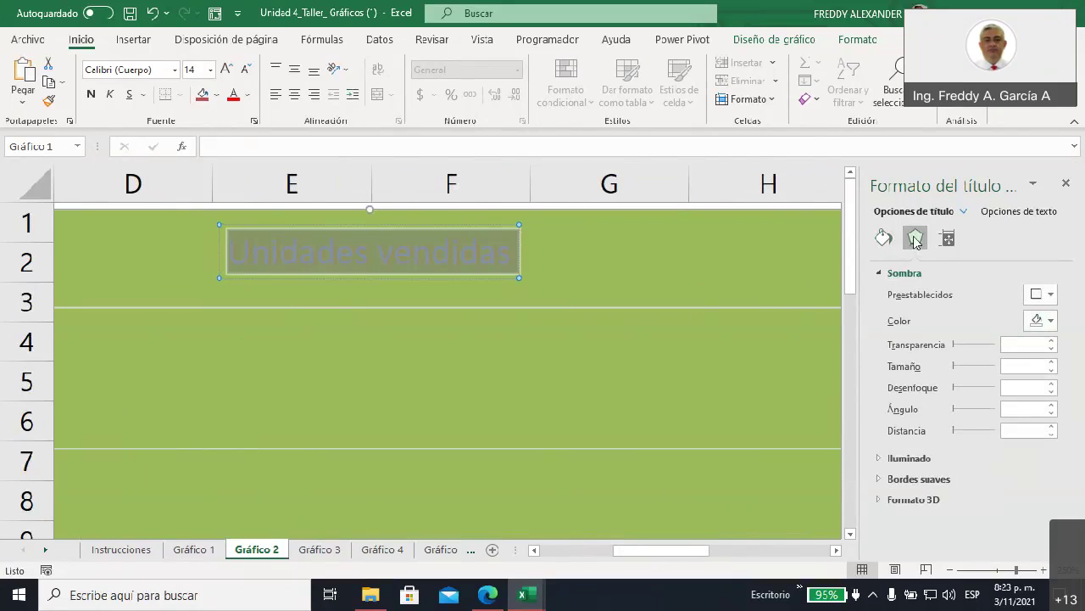
pyautogui.click(994, 212)
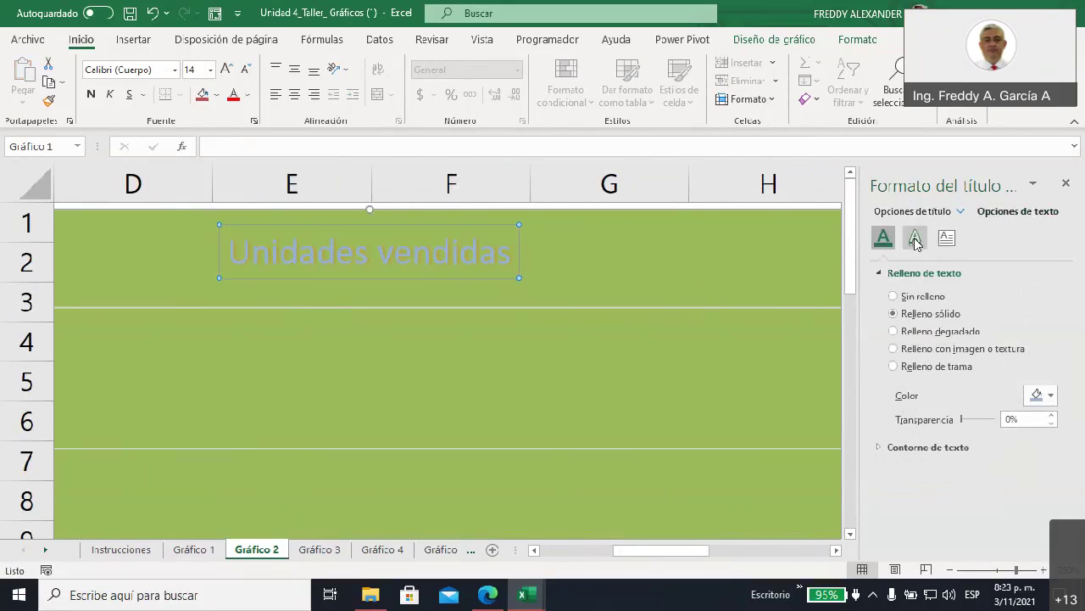
pyautogui.click(916, 240)
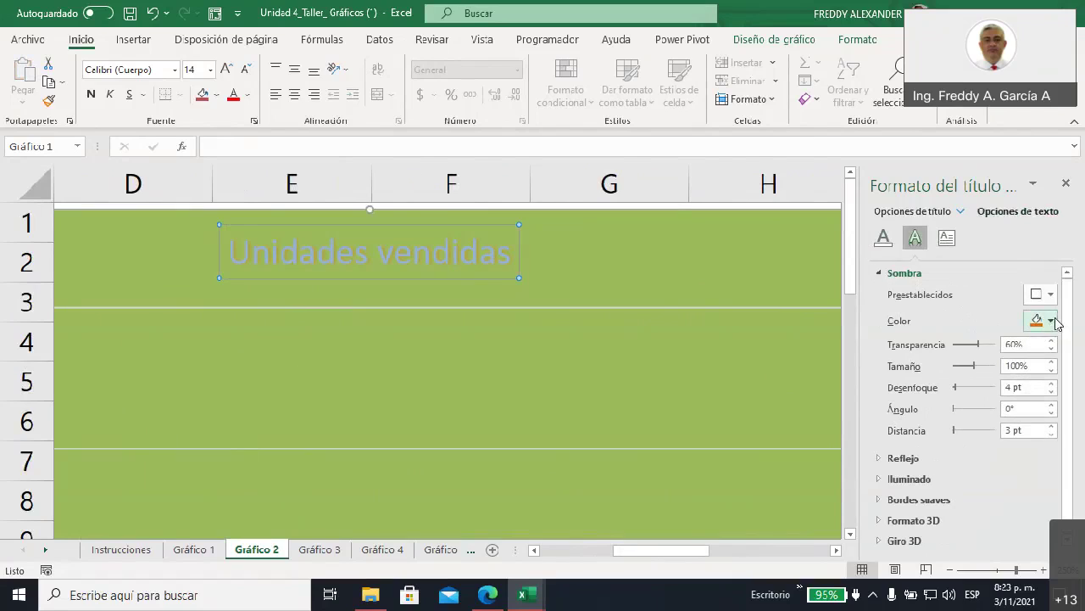
pyautogui.click(1051, 321)
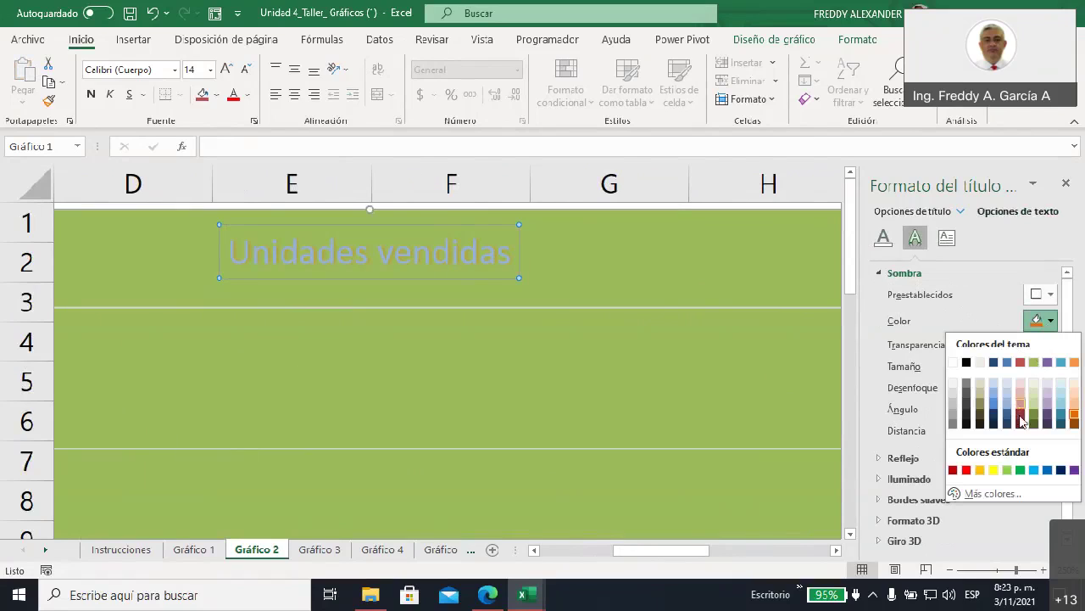
pyautogui.click(967, 469)
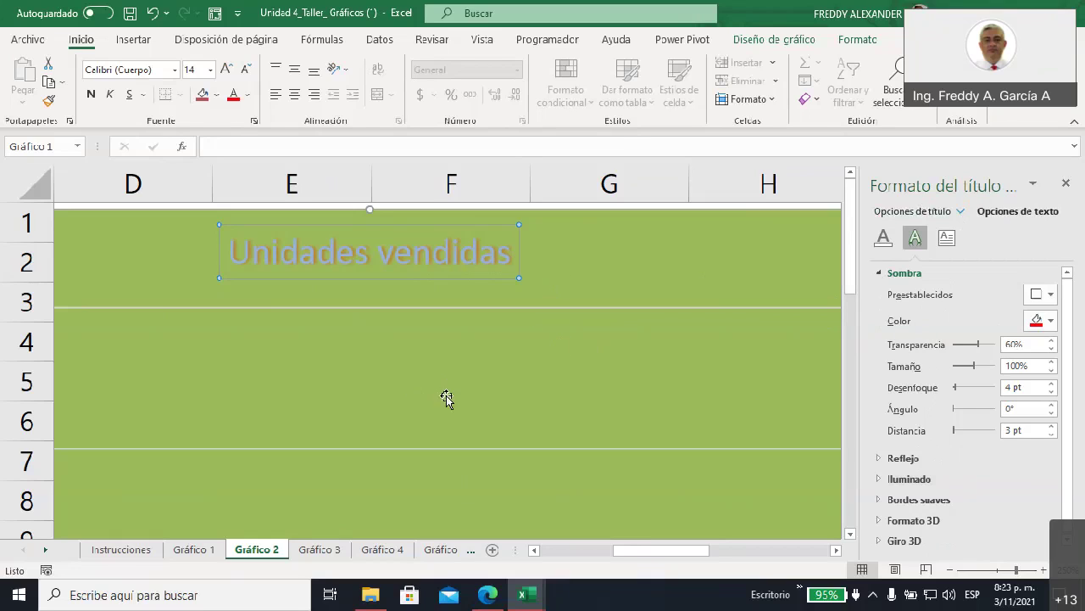
# - Zoom the sheet out until the whole chart and its legend are visible
pyautogui.click(950, 570)
pyautogui.click(951, 570)
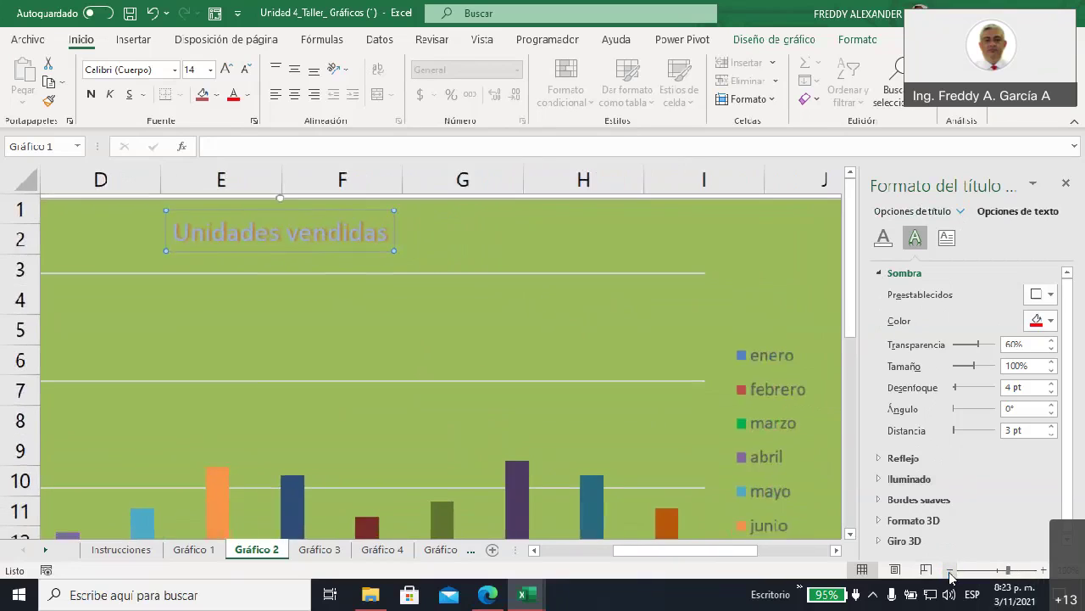
pyautogui.click(950, 570)
pyautogui.click(951, 570)
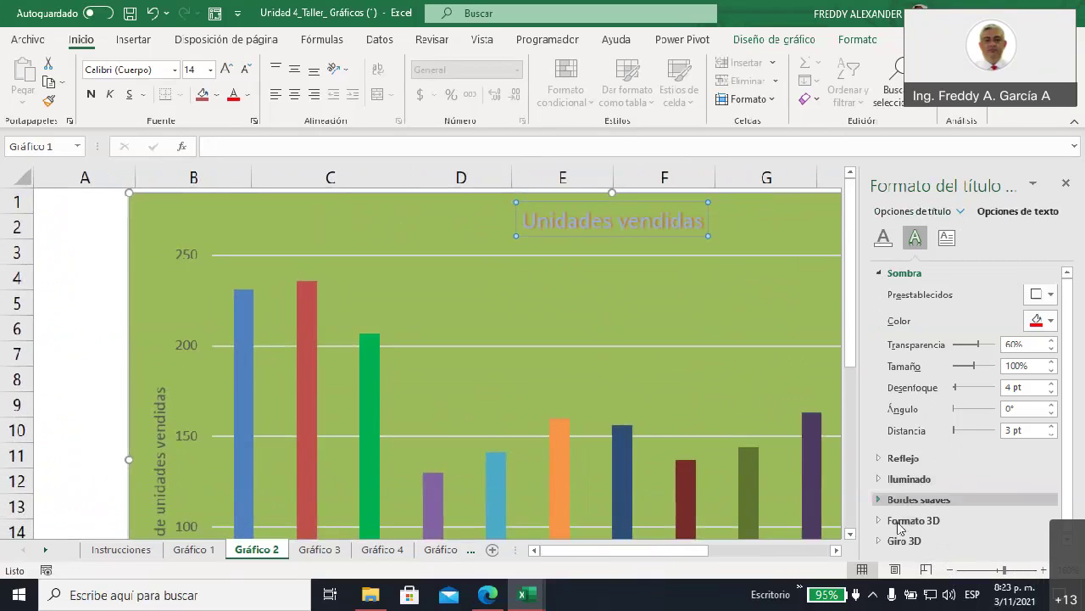
pyautogui.click(950, 570)
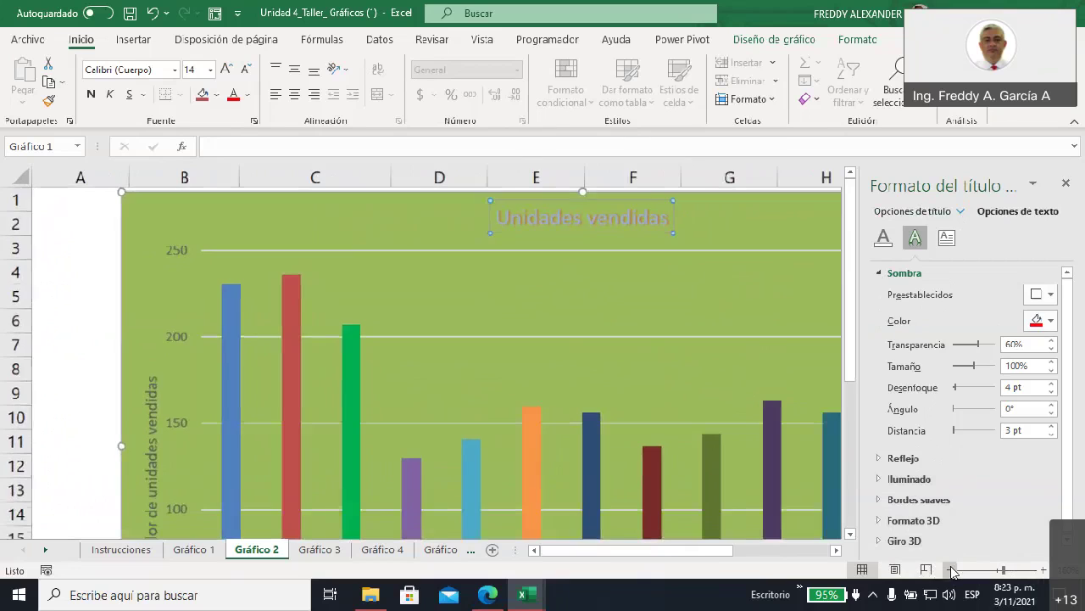
pyautogui.click(950, 570)
pyautogui.click(950, 570)
pyautogui.click(951, 570)
pyautogui.click(950, 570)
pyautogui.click(950, 570)
pyautogui.click(951, 569)
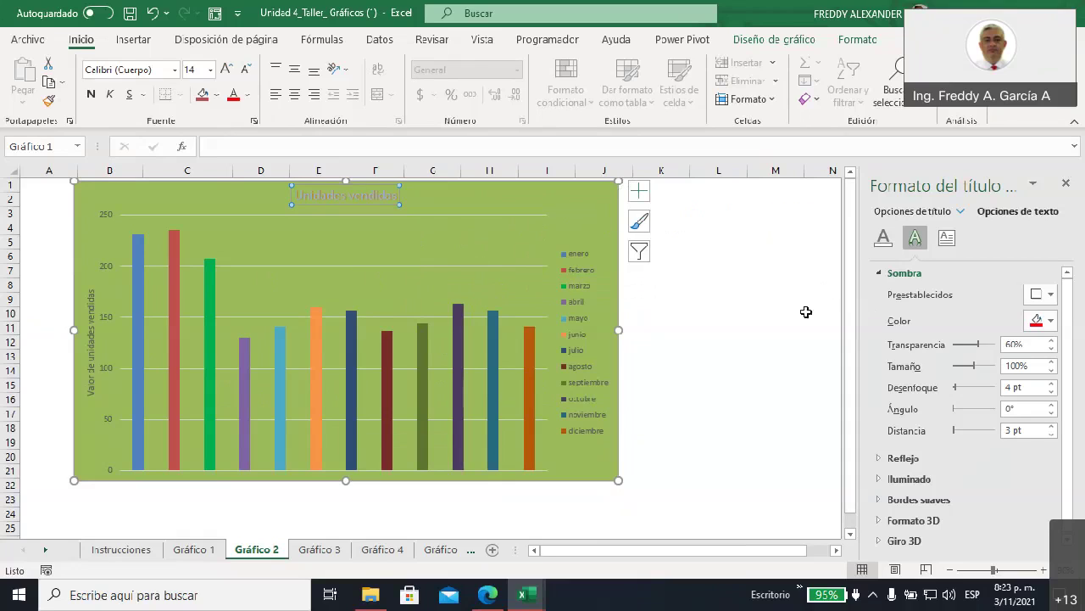
pyautogui.click(639, 199)
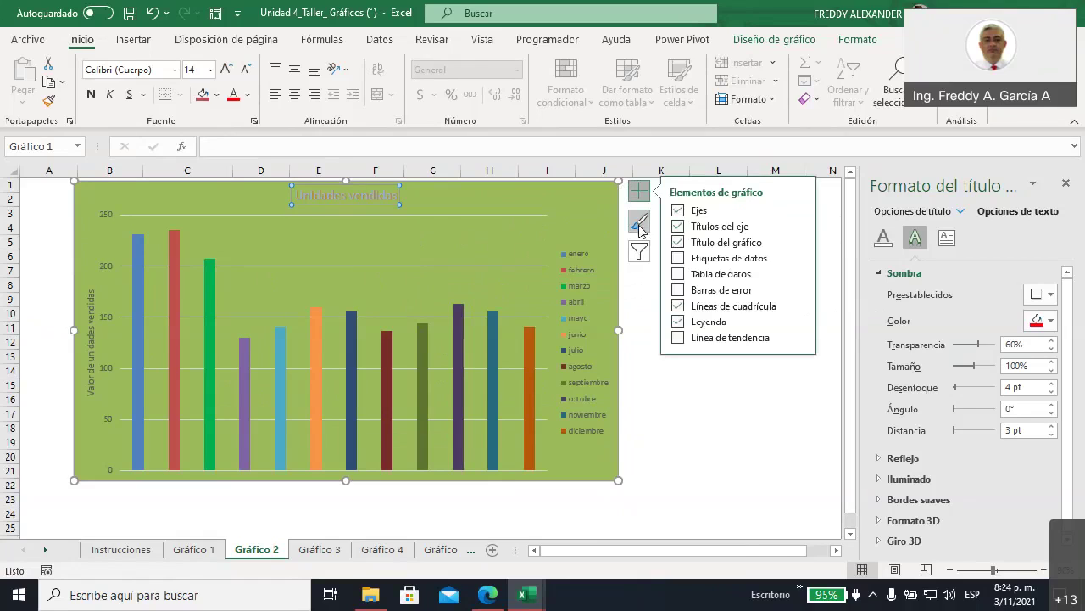
pyautogui.click(641, 225)
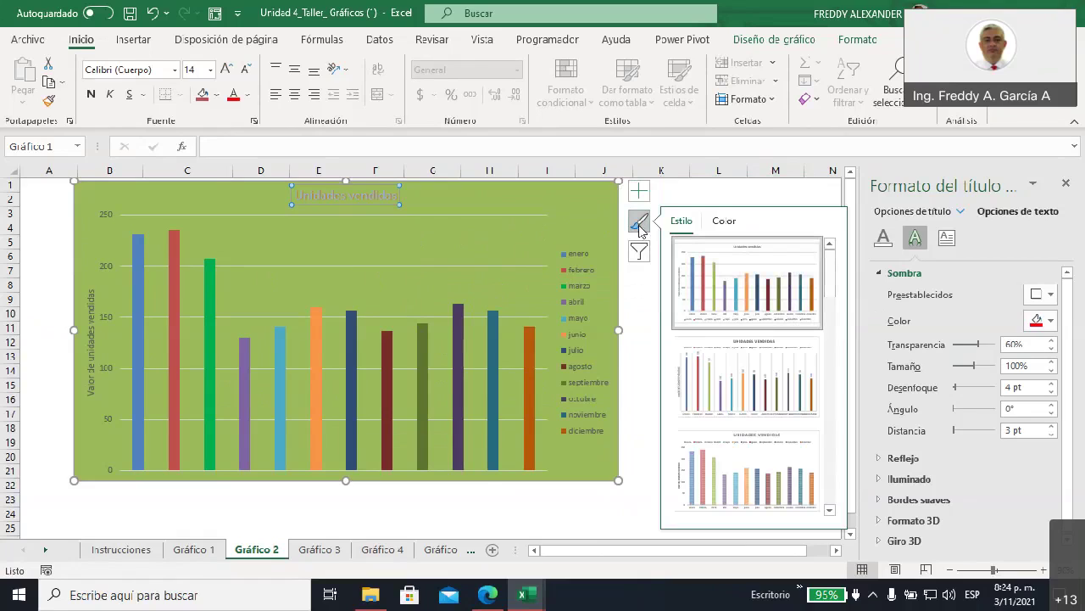
pyautogui.click(762, 43)
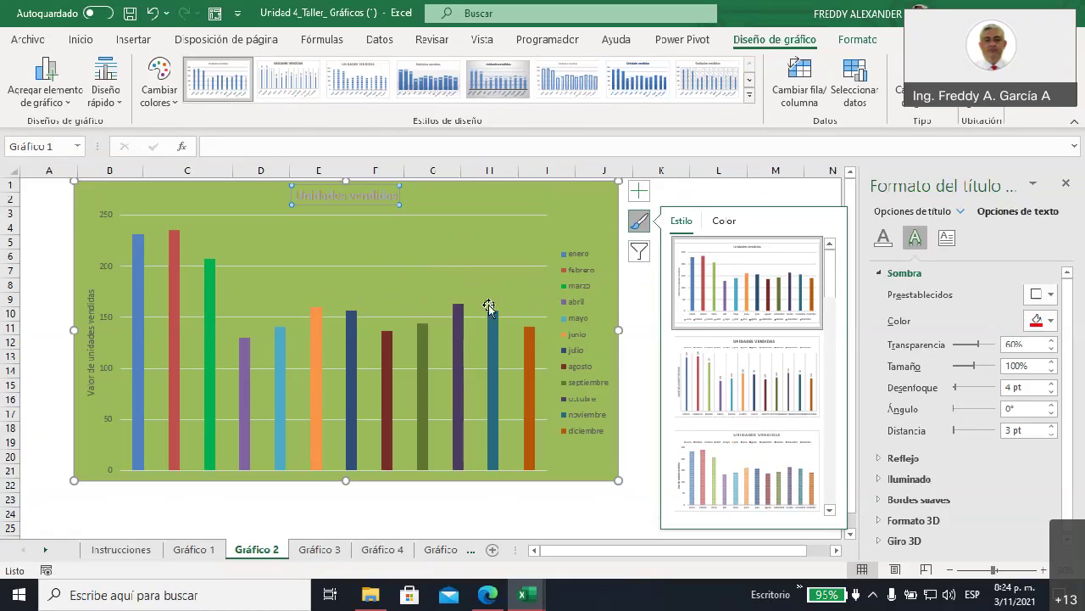
pyautogui.click(637, 312)
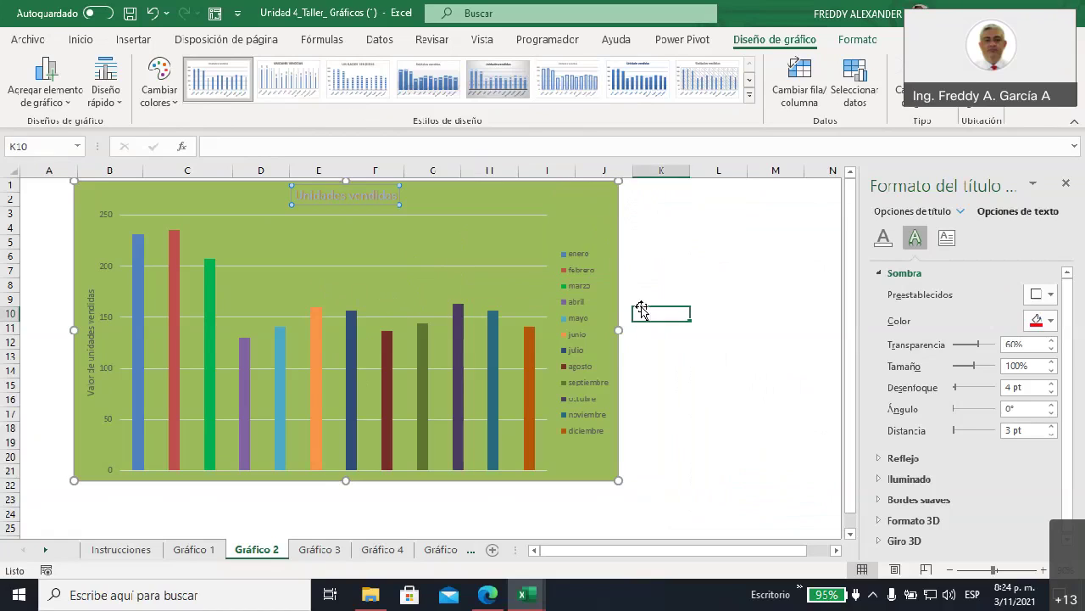
pyautogui.click(568, 235)
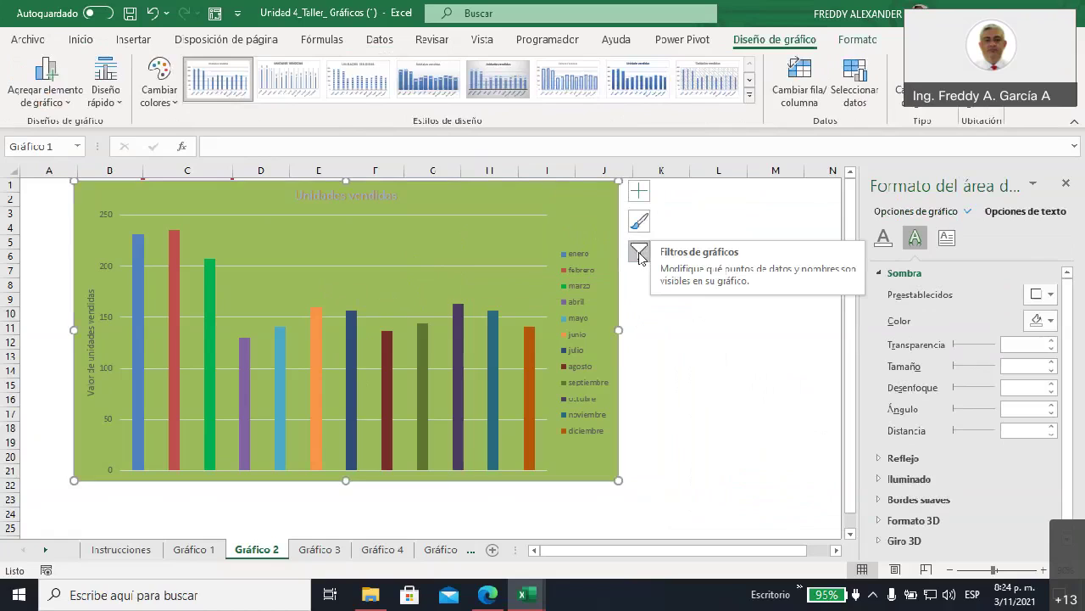
pyautogui.click(639, 253)
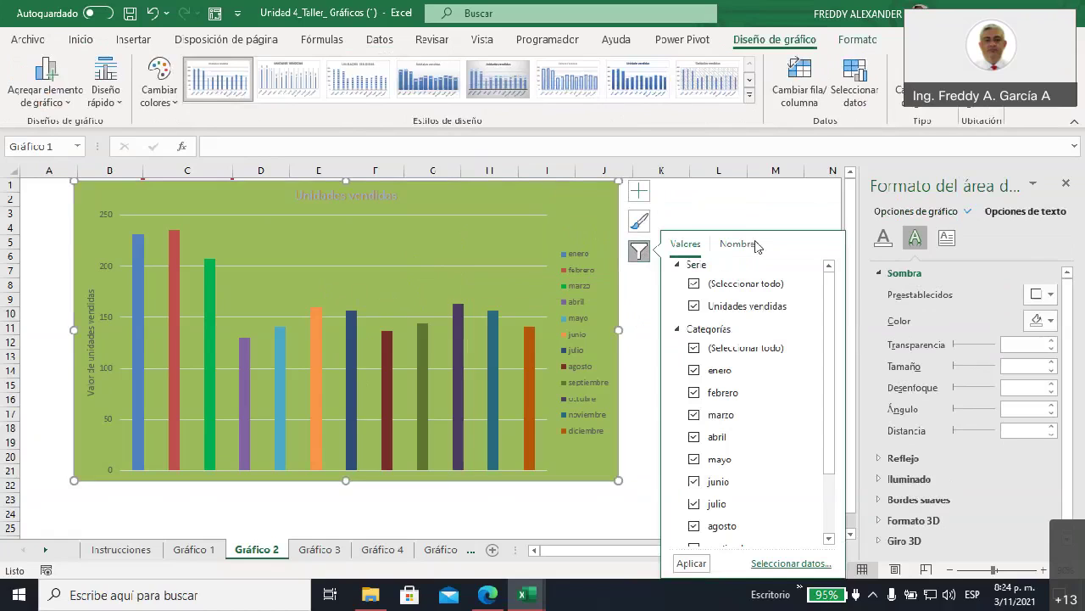
pyautogui.click(693, 348)
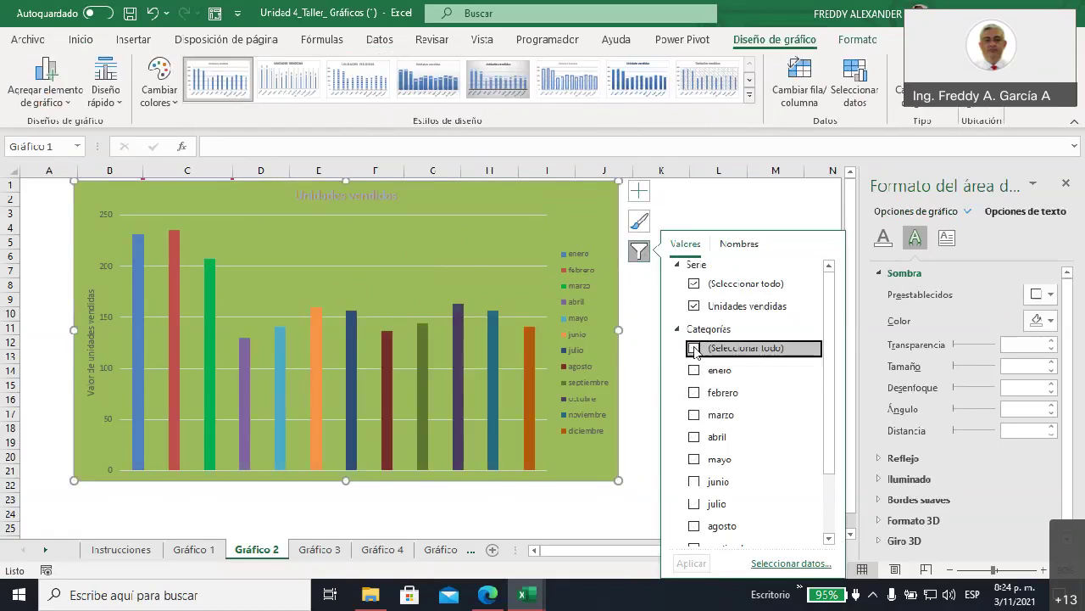
pyautogui.click(694, 370)
pyautogui.click(694, 391)
pyautogui.click(694, 414)
pyautogui.click(691, 563)
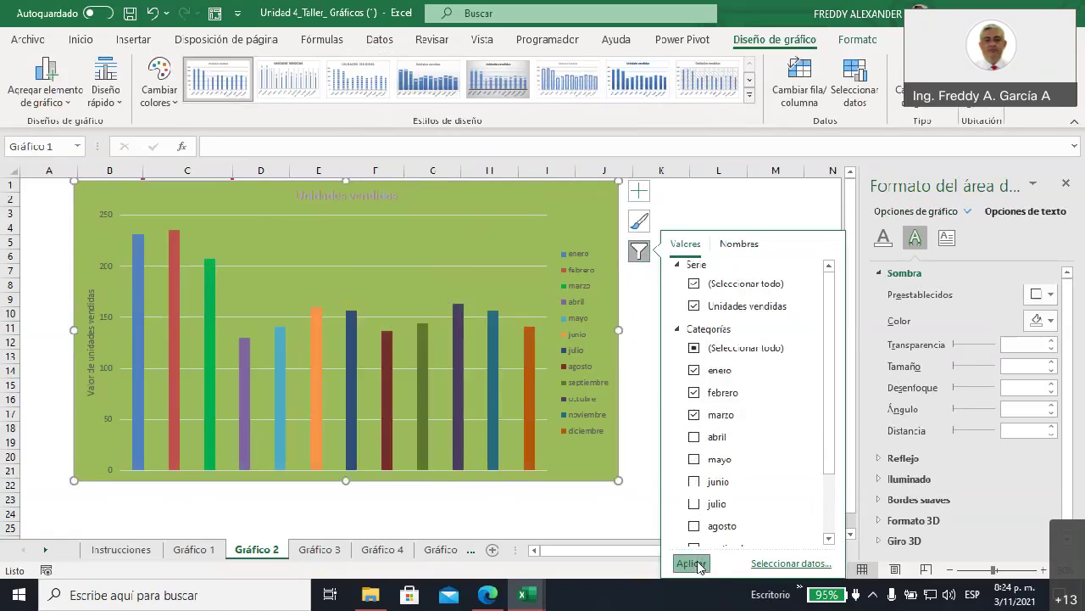
pyautogui.click(645, 395)
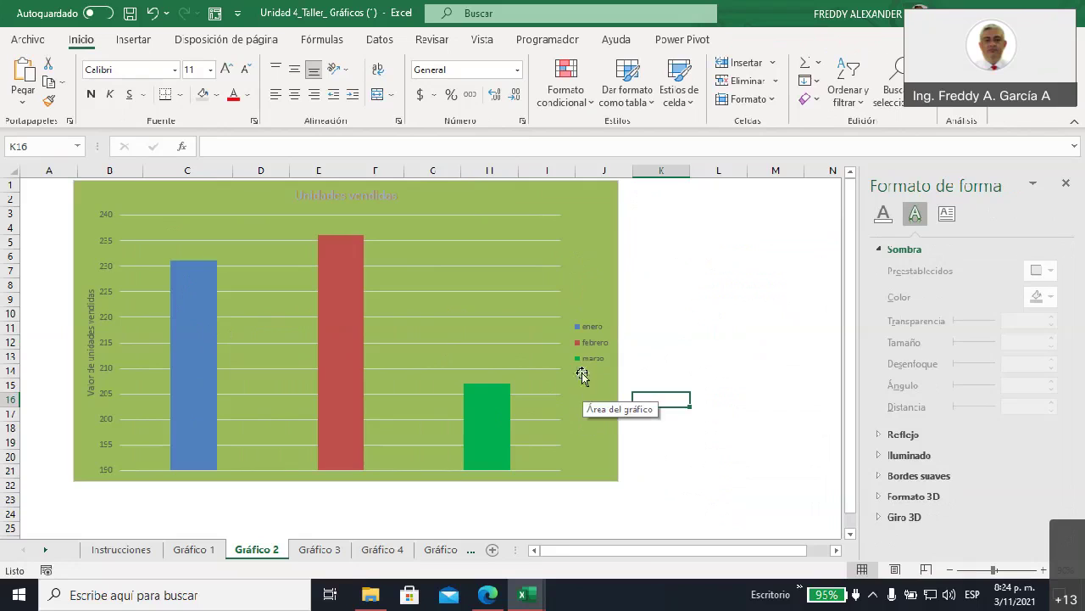
pyautogui.click(587, 214)
pyautogui.click(637, 251)
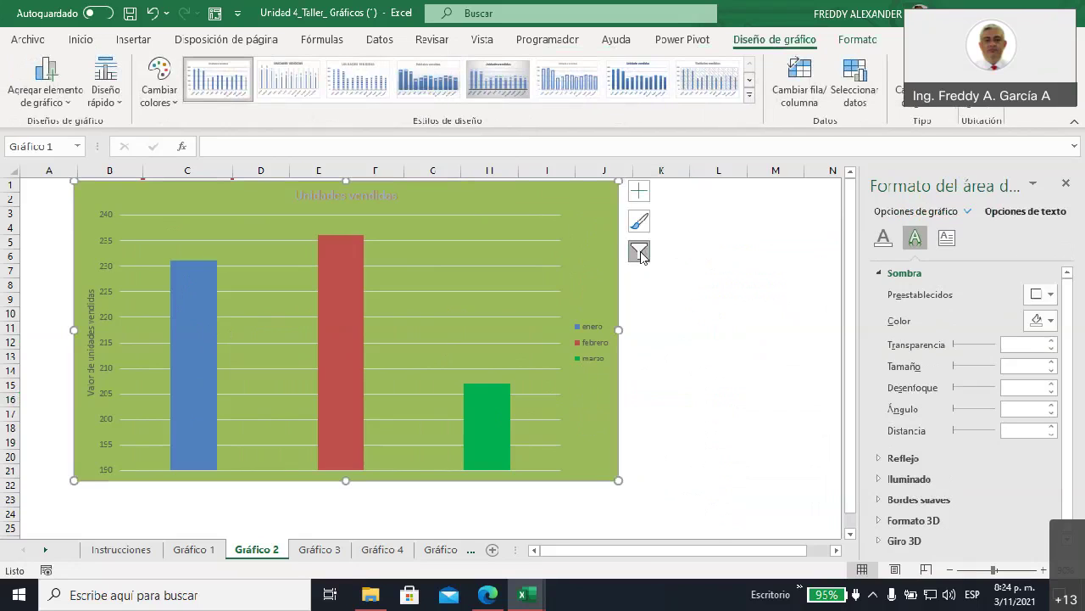
pyautogui.click(694, 347)
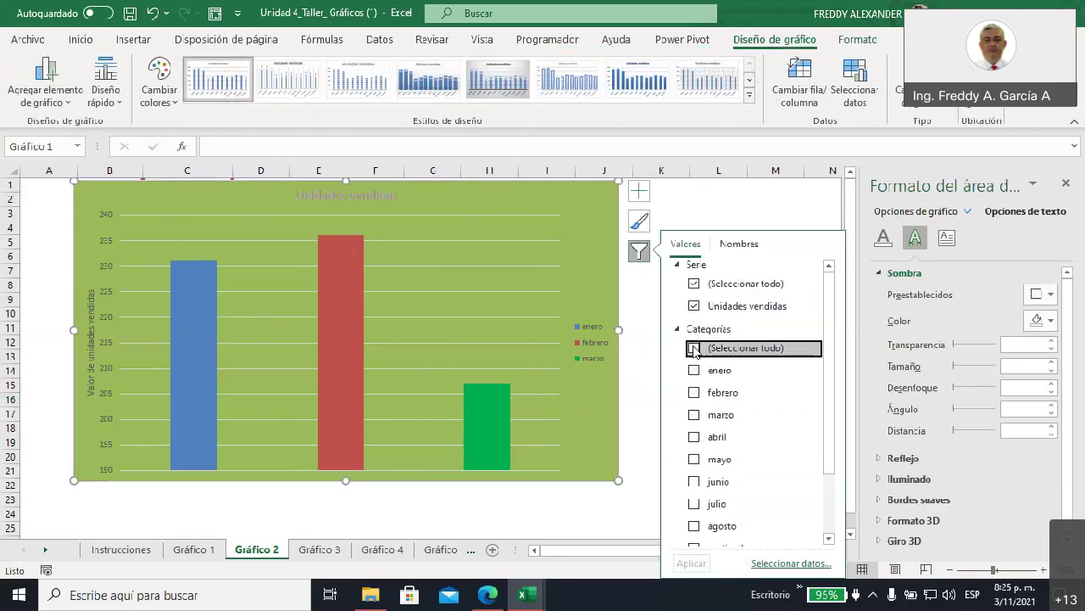
pyautogui.click(691, 563)
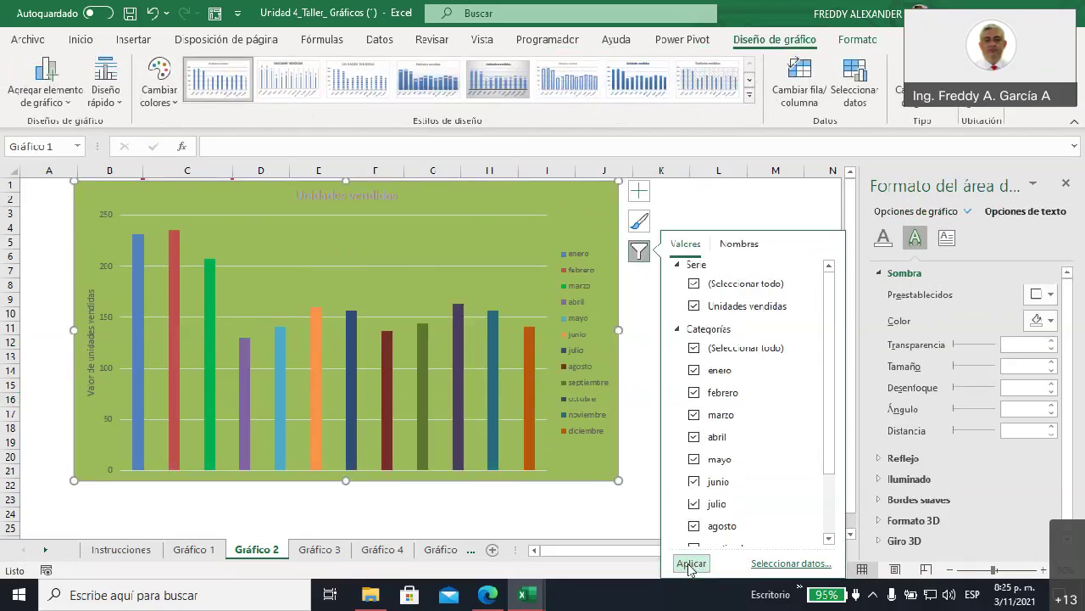
pyautogui.click(617, 518)
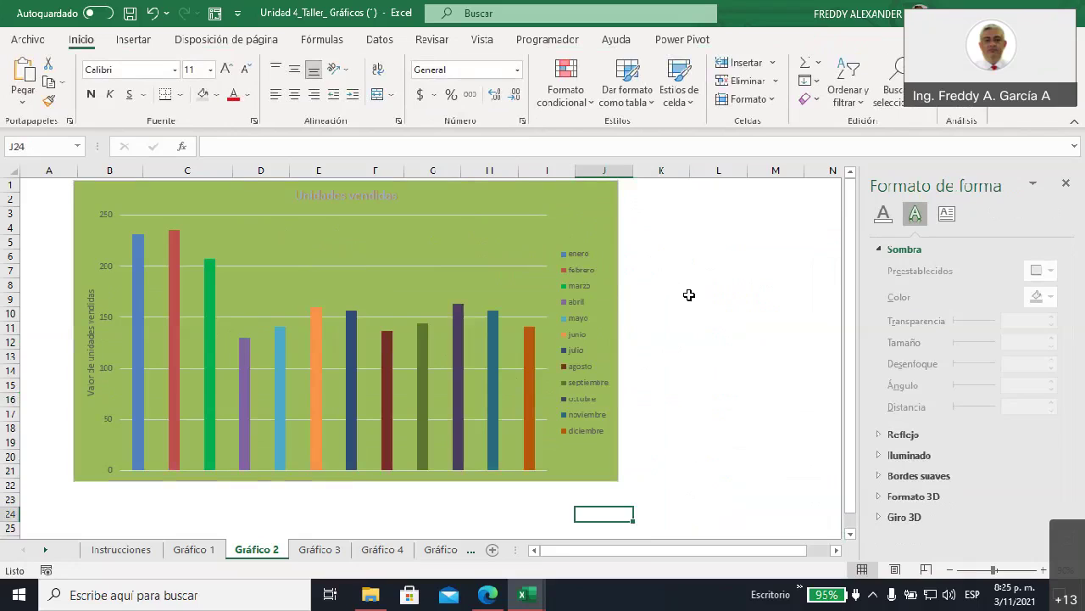
# - Browse the Gráfico 3 to Gráfico 6 sheets and return to Gráfico 3
pyautogui.click(320, 549)
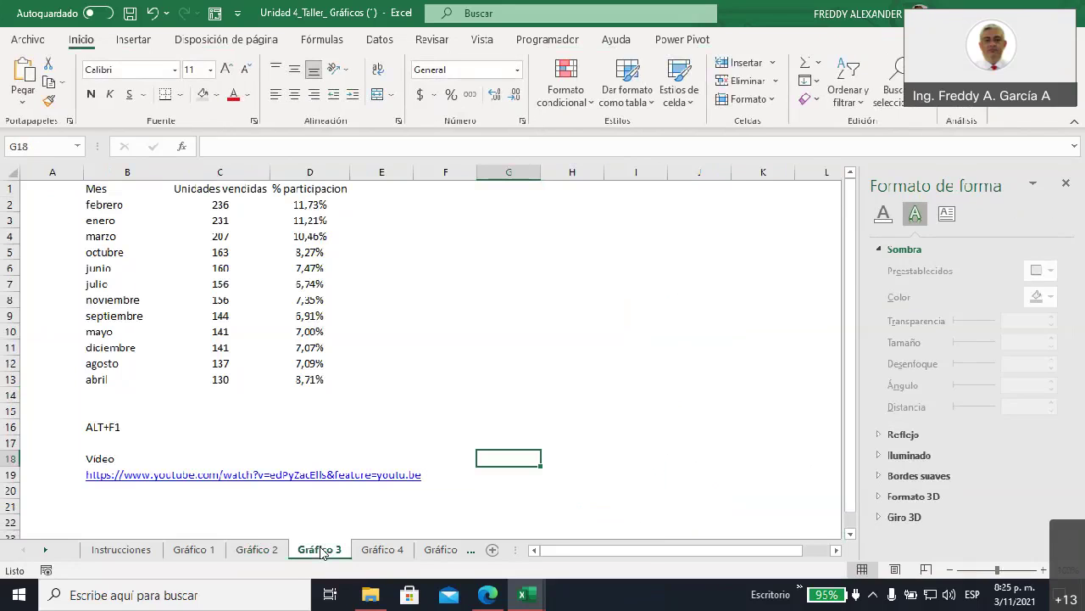
pyautogui.click(382, 551)
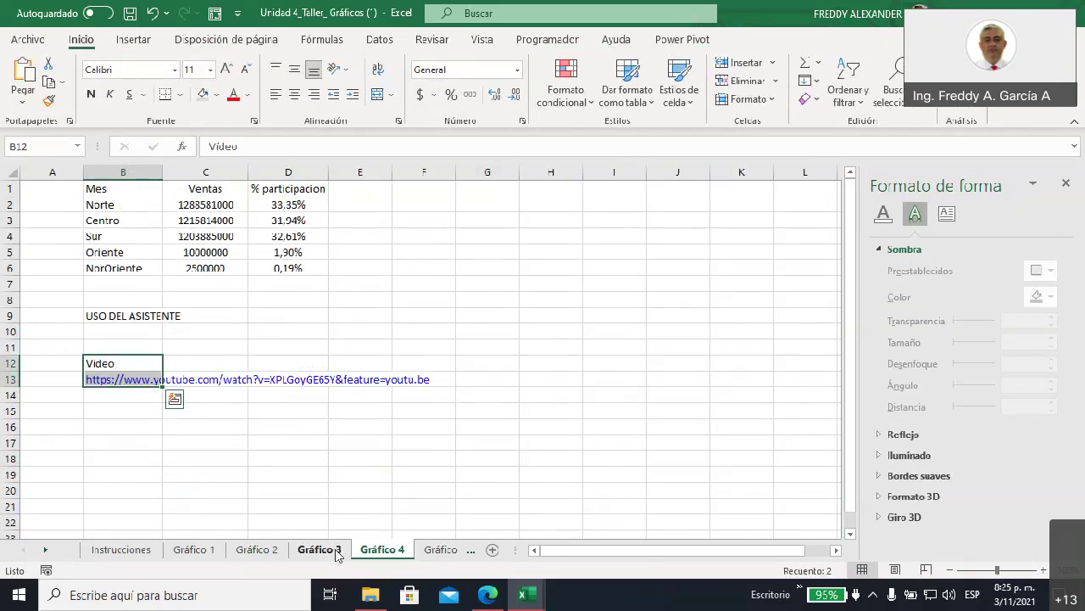
pyautogui.click(440, 549)
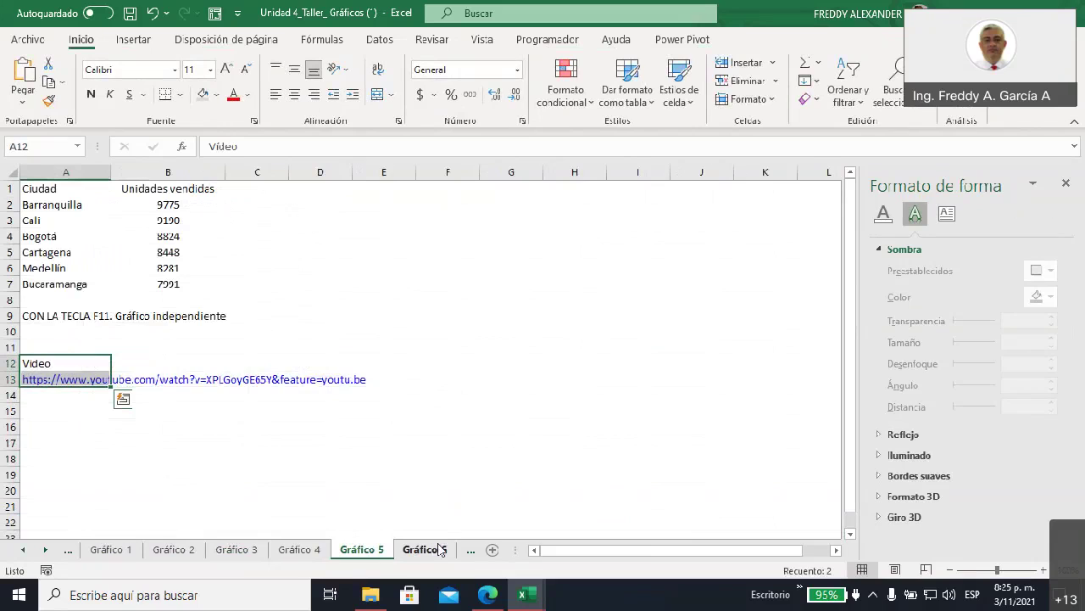
pyautogui.click(440, 549)
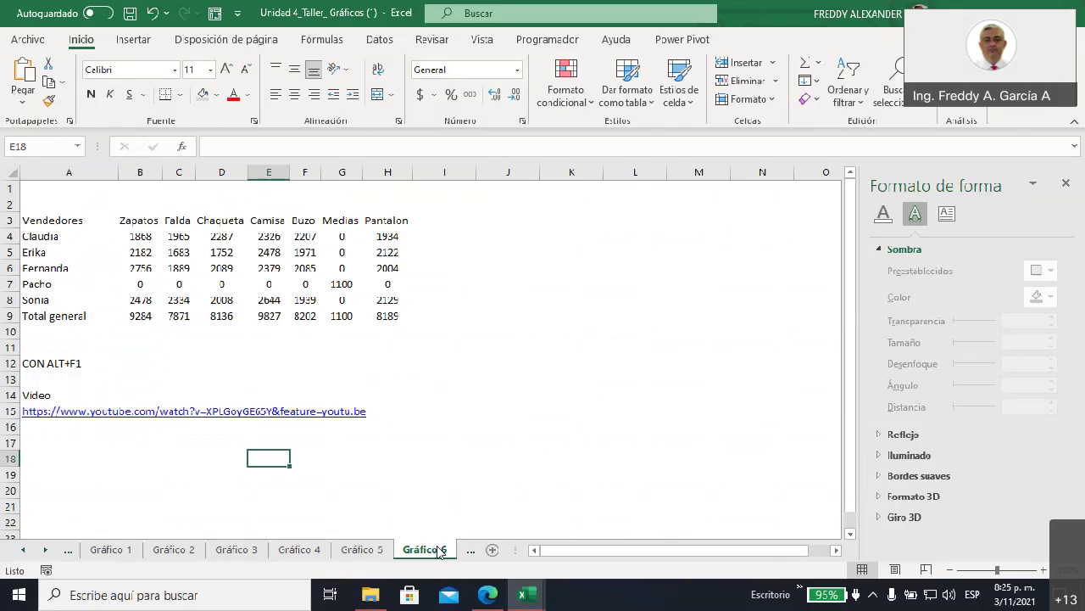
pyautogui.click(370, 552)
pyautogui.click(310, 550)
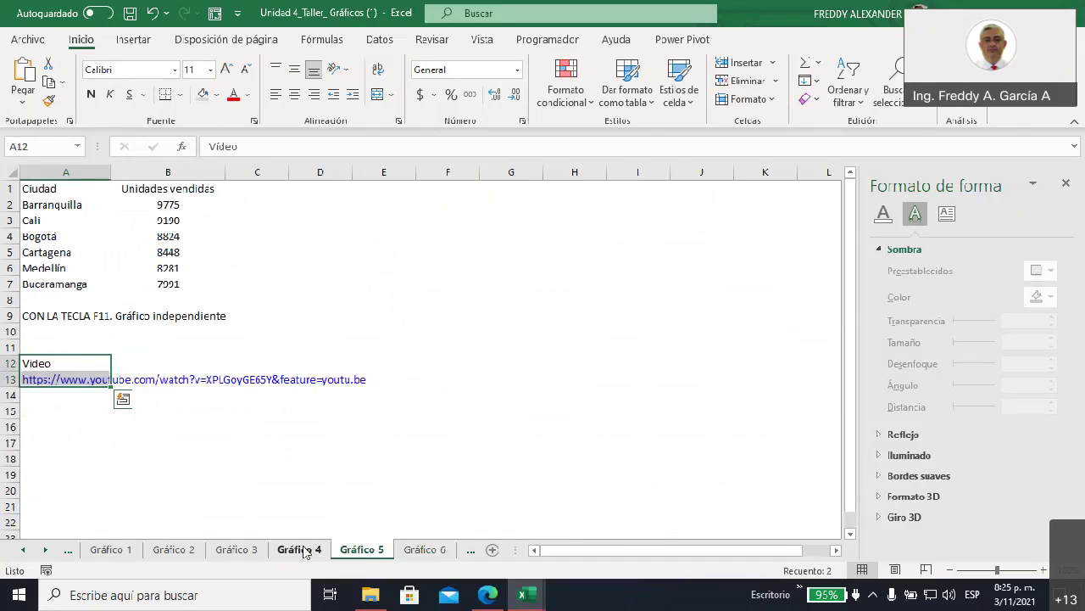
pyautogui.click(238, 550)
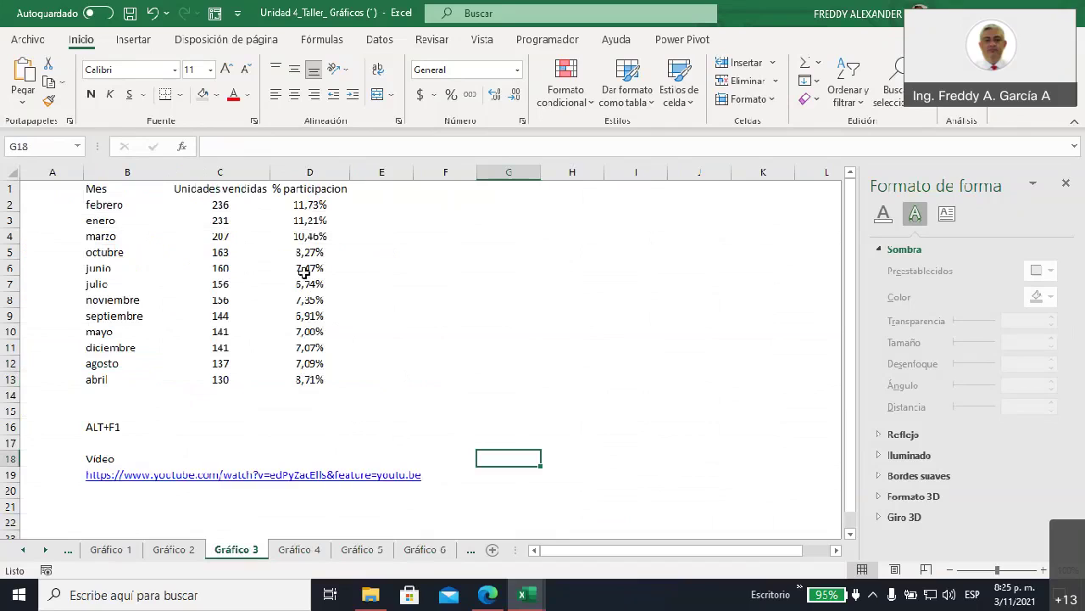
# - Select the Mes column B1:B13 together with % participacion D1:D13
pyautogui.moveTo(302, 194); pyautogui.dragTo(308, 381)
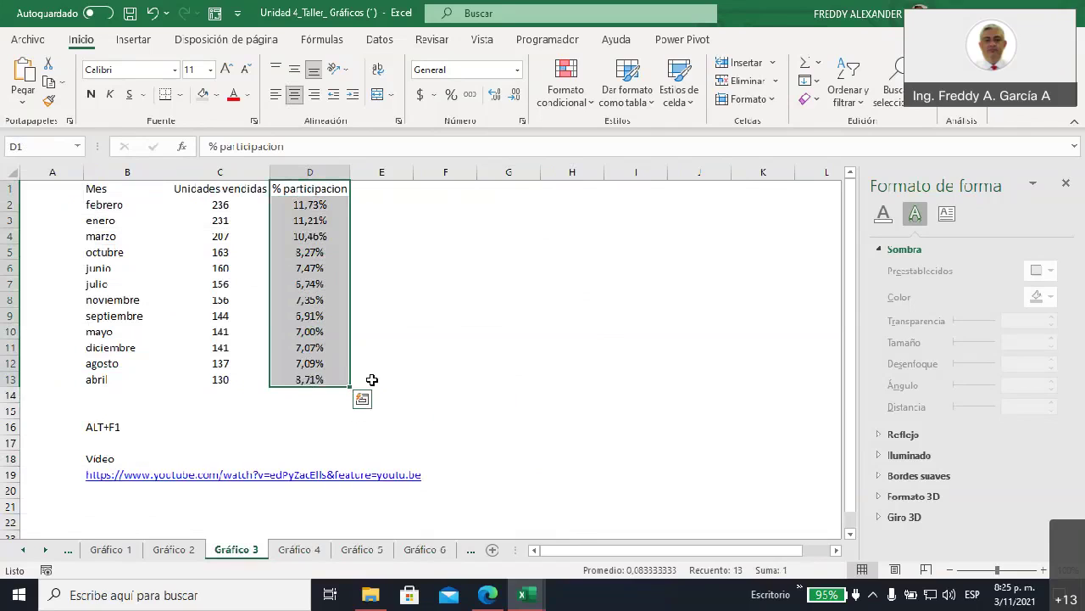
pyautogui.moveTo(117, 190); pyautogui.dragTo(120, 370)
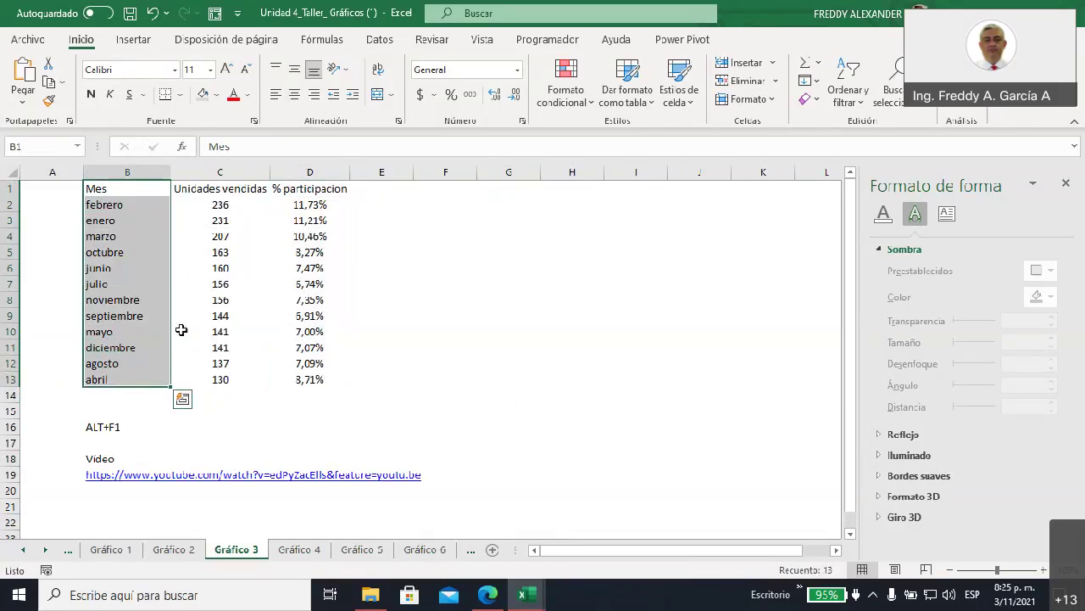
pyautogui.keyDown('ctrl'); pyautogui.click(304, 190); pyautogui.keyUp('ctrl')
pyautogui.moveTo(304, 190); pyautogui.dragTo(314, 367)
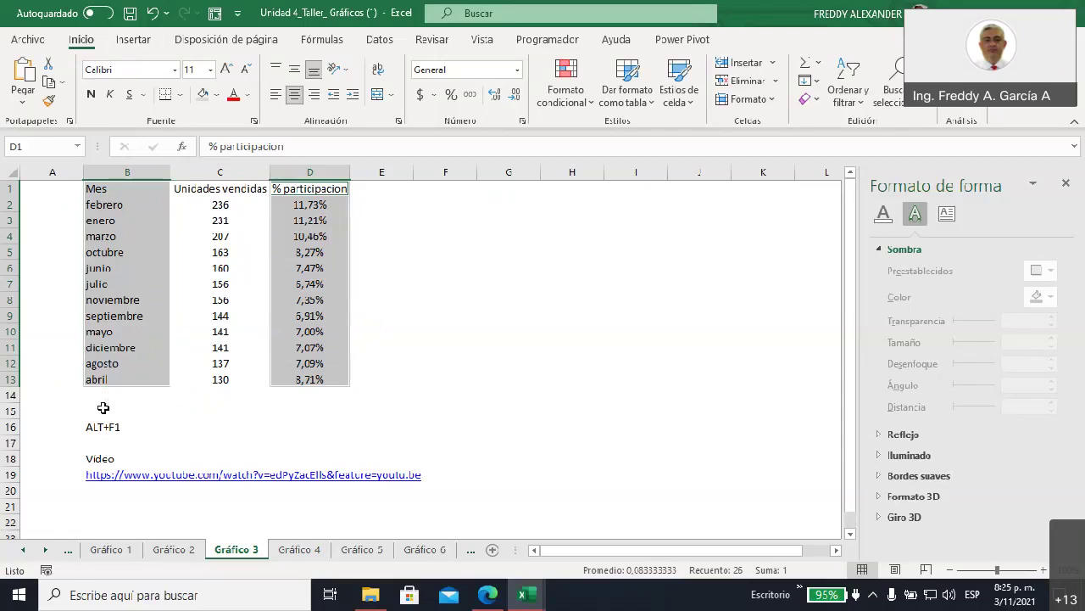
pyautogui.click(133, 40)
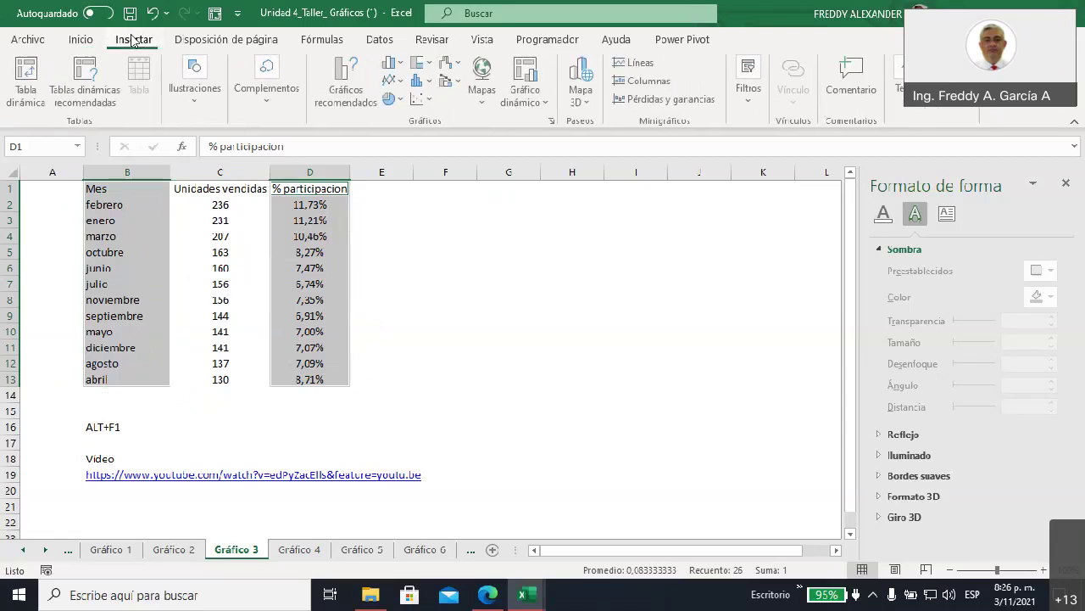
# - Insert the recommended Circular chart of % participacion by month
pyautogui.click(351, 103)
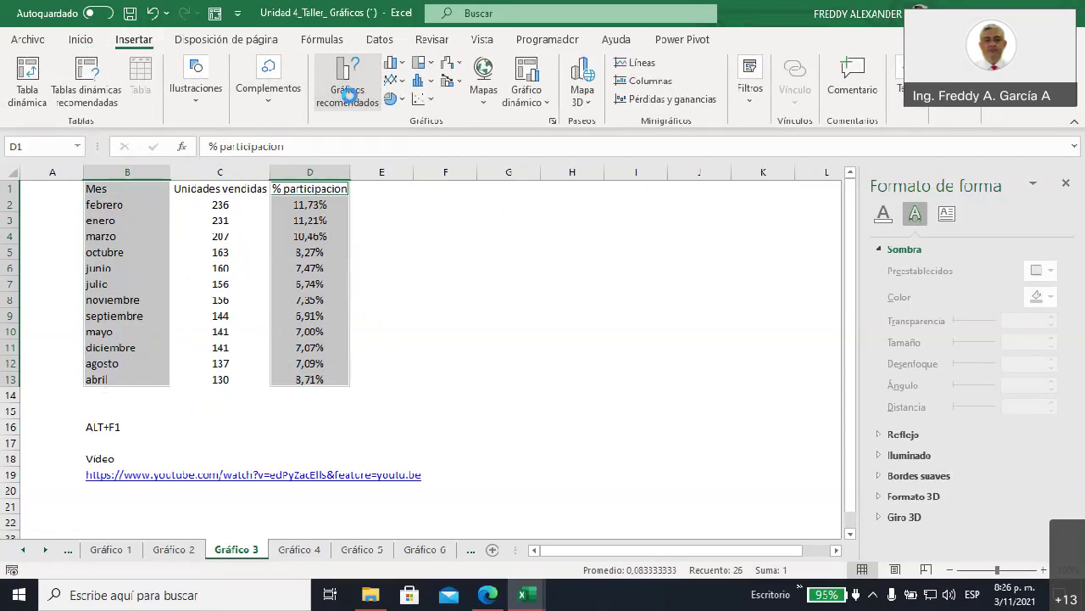
pyautogui.moveTo(493, 63)
pyautogui.mouseDown()
pyautogui.moveTo(567, 76)
pyautogui.moveTo(560, 71)
pyautogui.mouseUp()
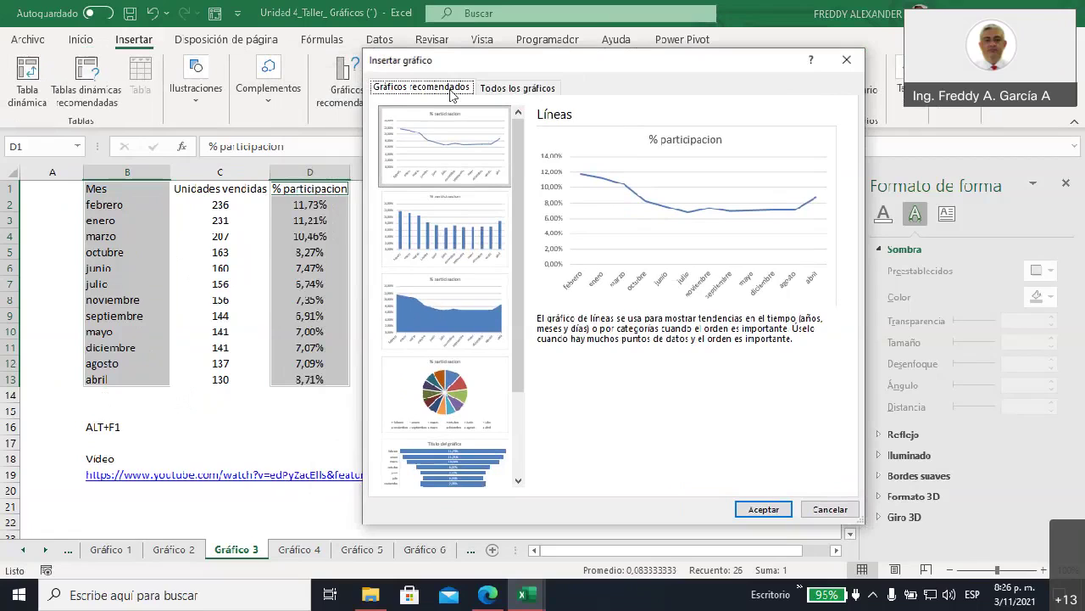
pyautogui.click(515, 90)
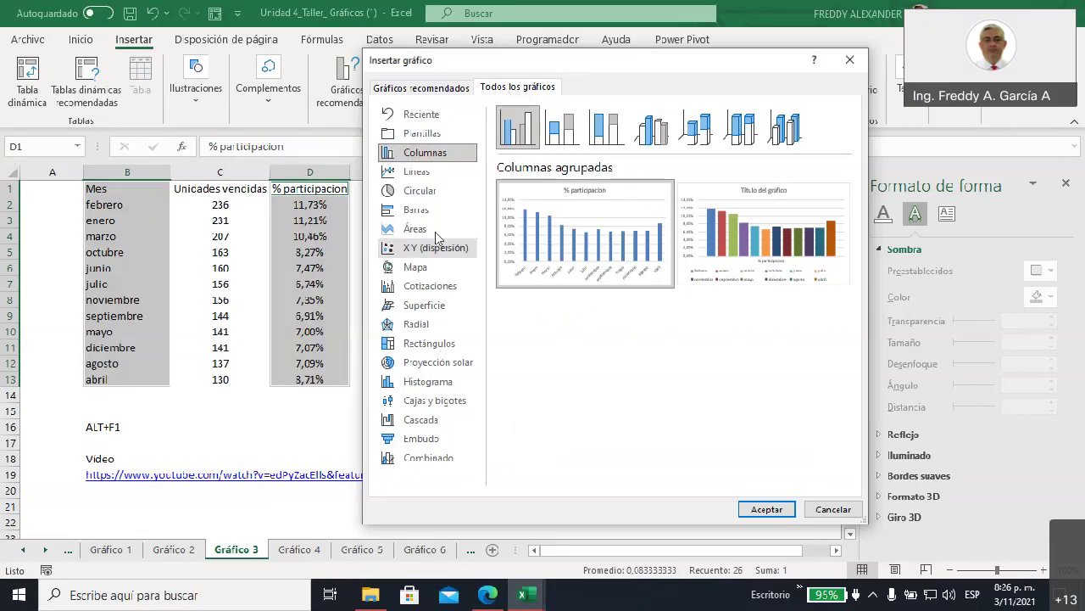
pyautogui.click(401, 90)
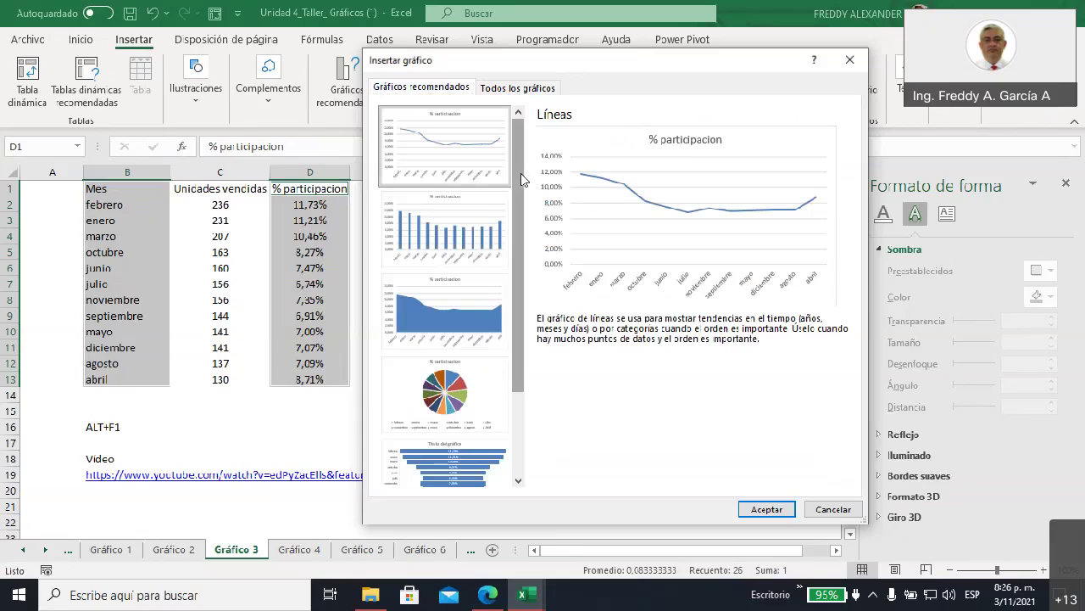
pyautogui.moveTo(521, 177); pyautogui.dragTo(521, 255)
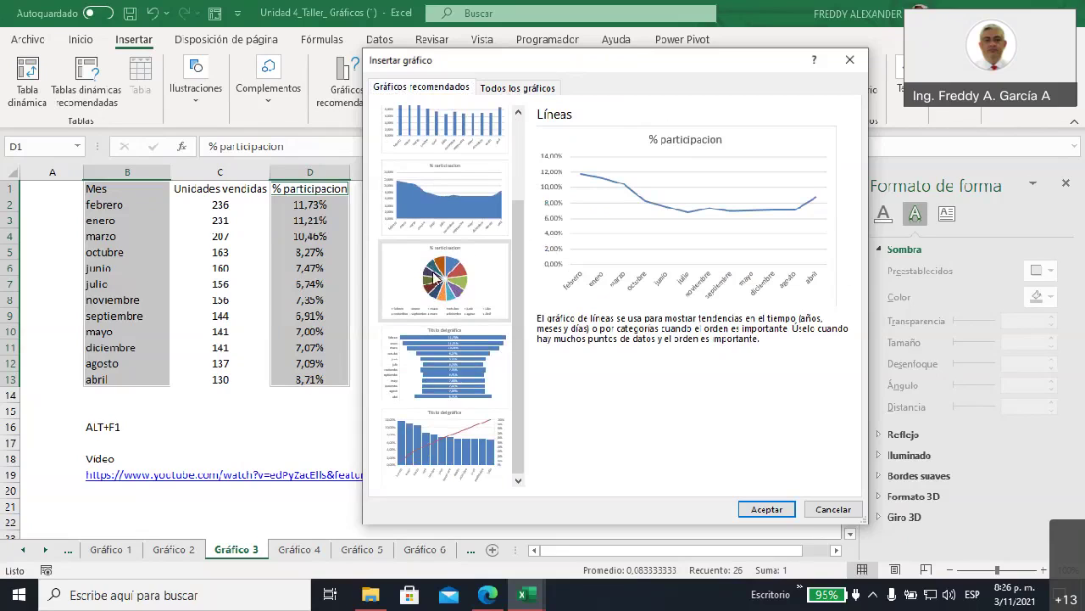
pyautogui.click(435, 278)
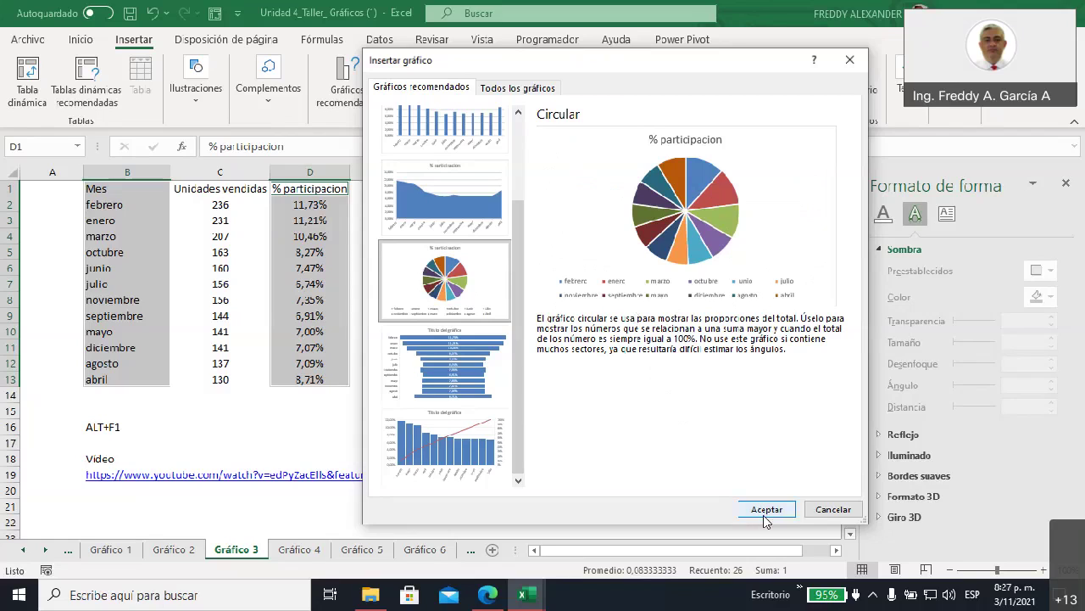
pyautogui.click(766, 510)
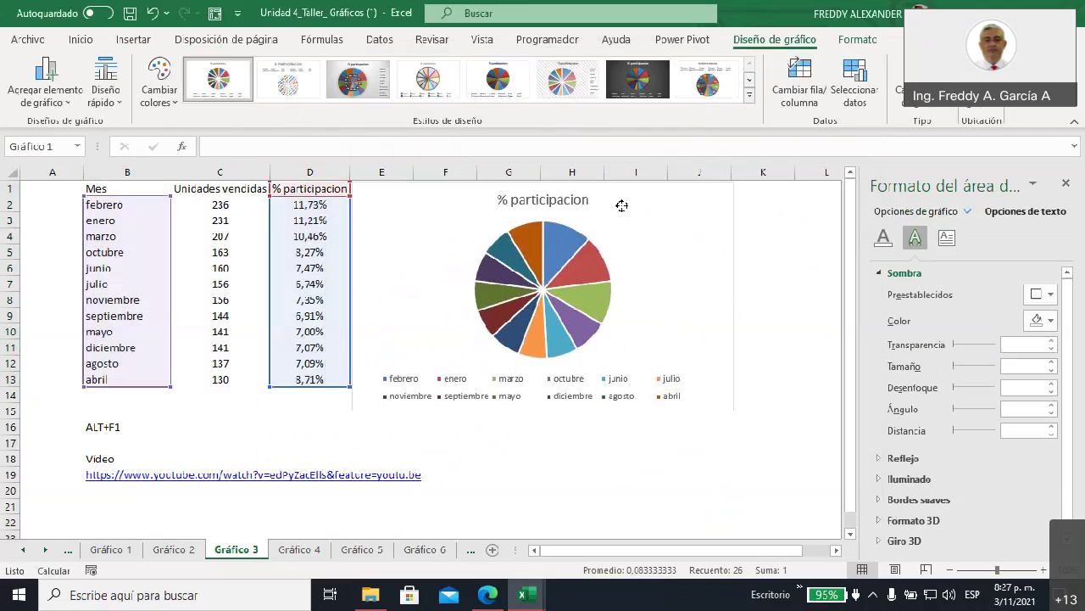
# - Enlarge the pie chart by its corner and show the Elementos de gráfico list
pyautogui.moveTo(733, 410); pyautogui.dragTo(825, 524)
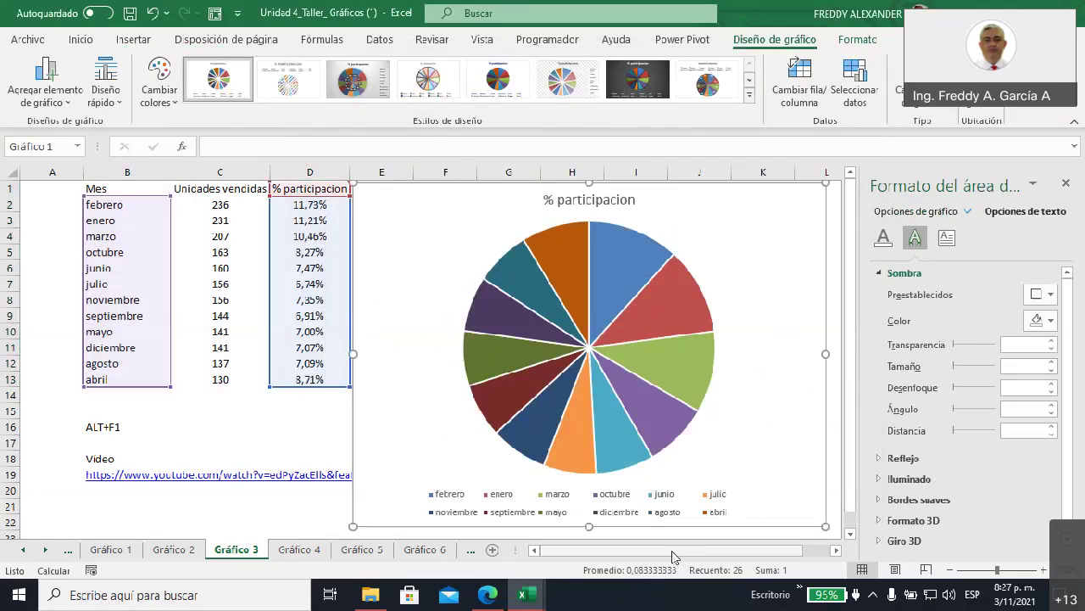
pyautogui.moveTo(671, 549); pyautogui.dragTo(696, 549)
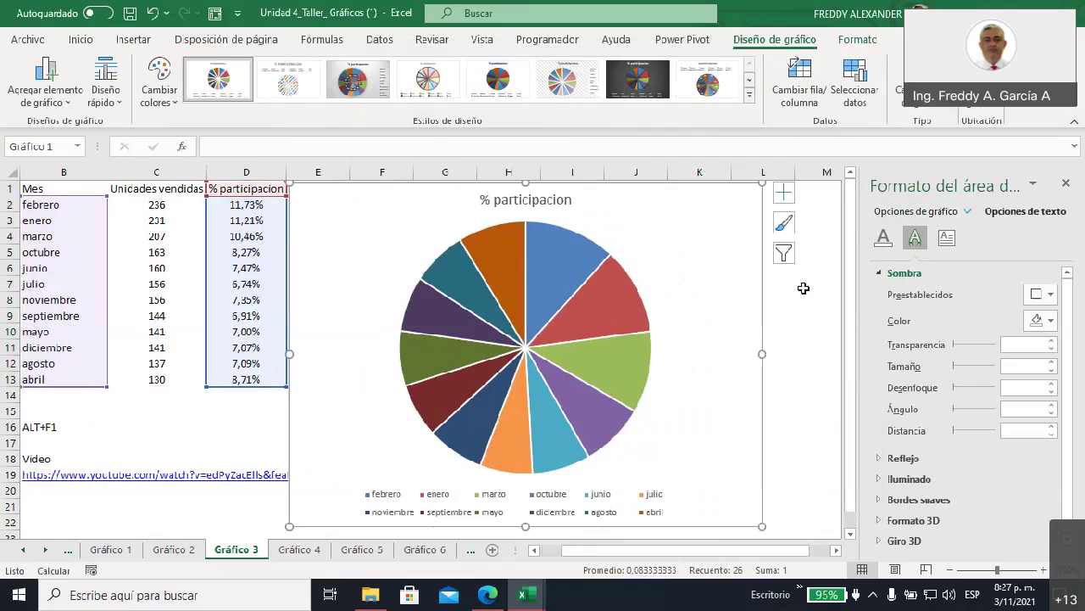
pyautogui.click(784, 193)
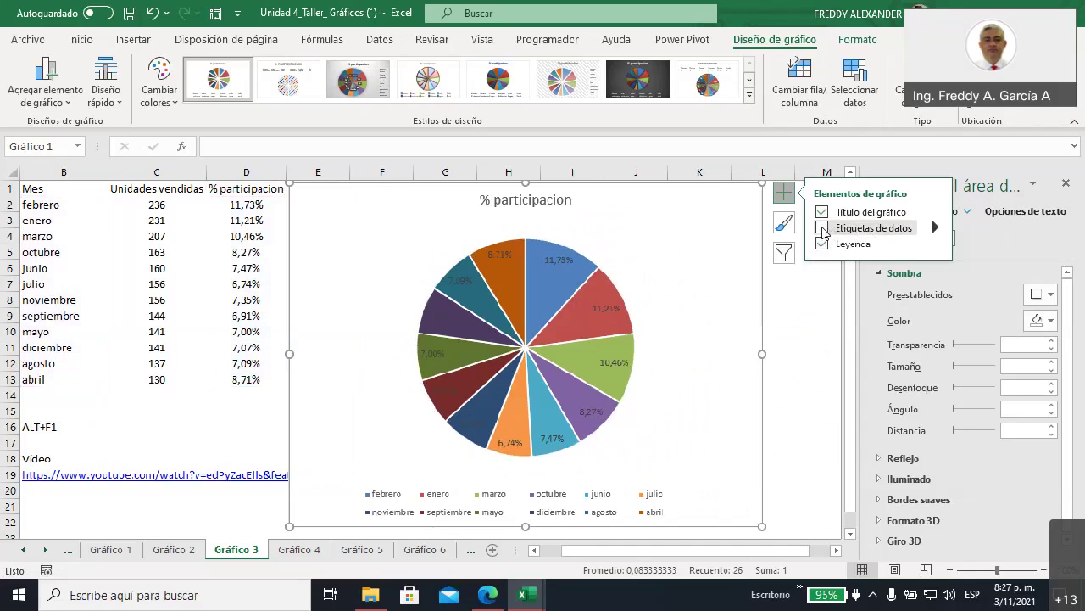
# - Add percentage data labels to the pie slices, then switch to the Gráfico 4 sheet
pyautogui.click(822, 229)
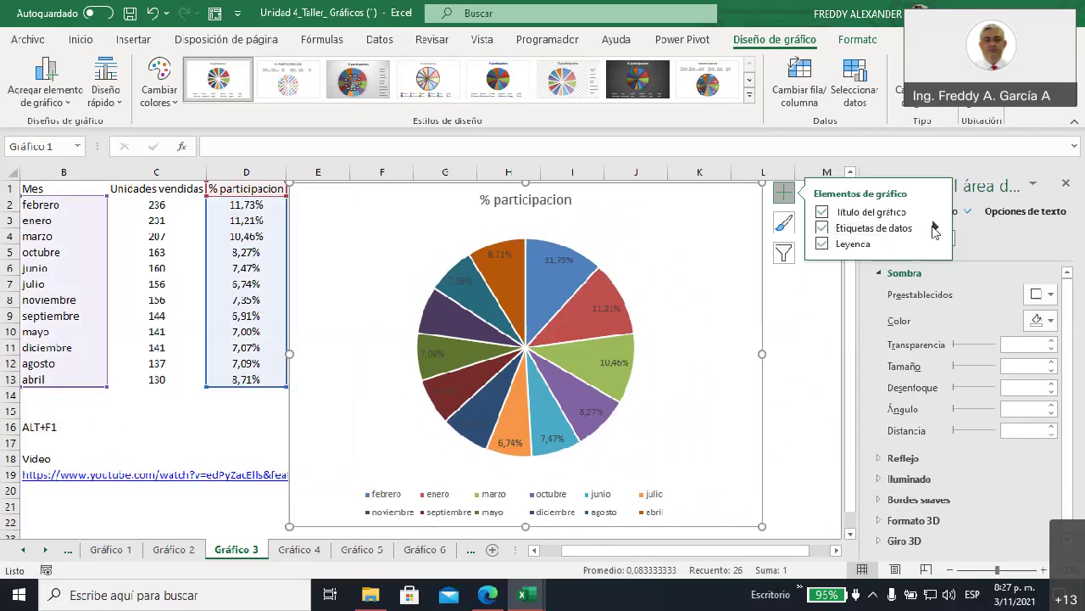
pyautogui.click(936, 228)
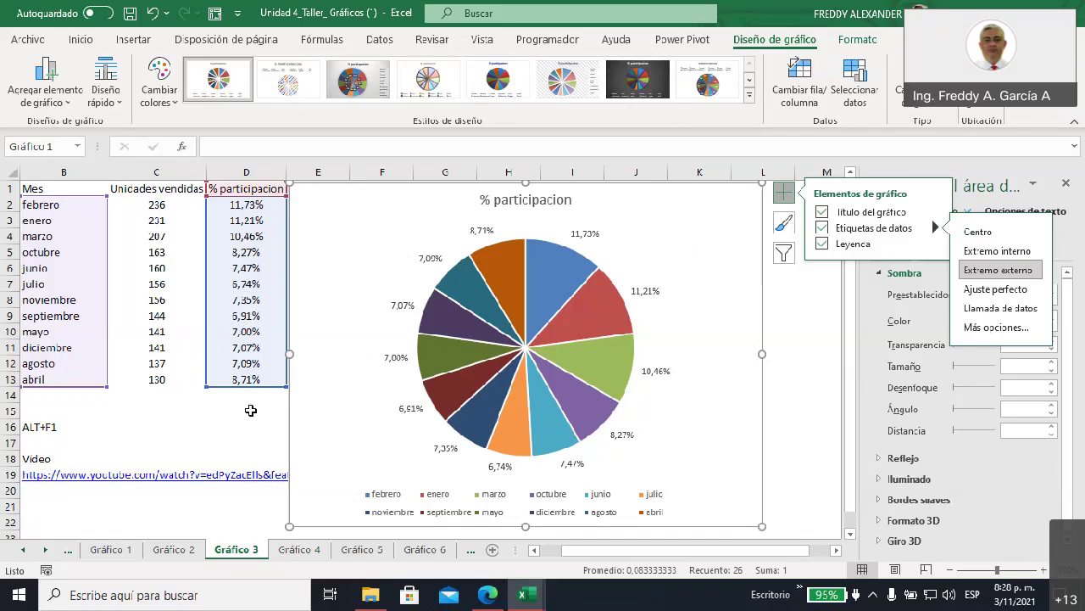
pyautogui.click(299, 550)
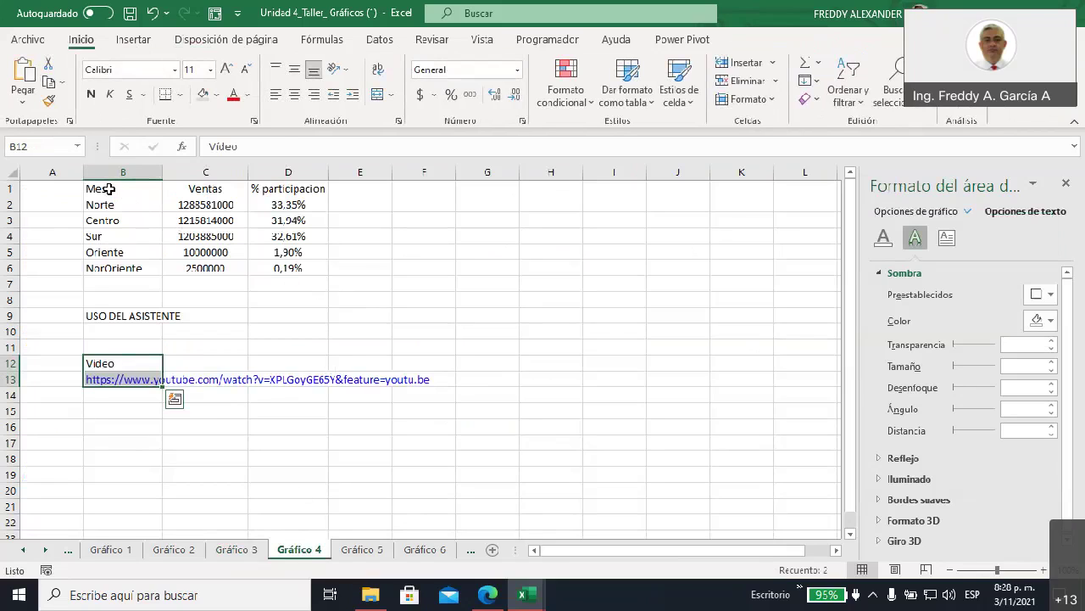
pyautogui.moveTo(110, 189); pyautogui.dragTo(277, 269)
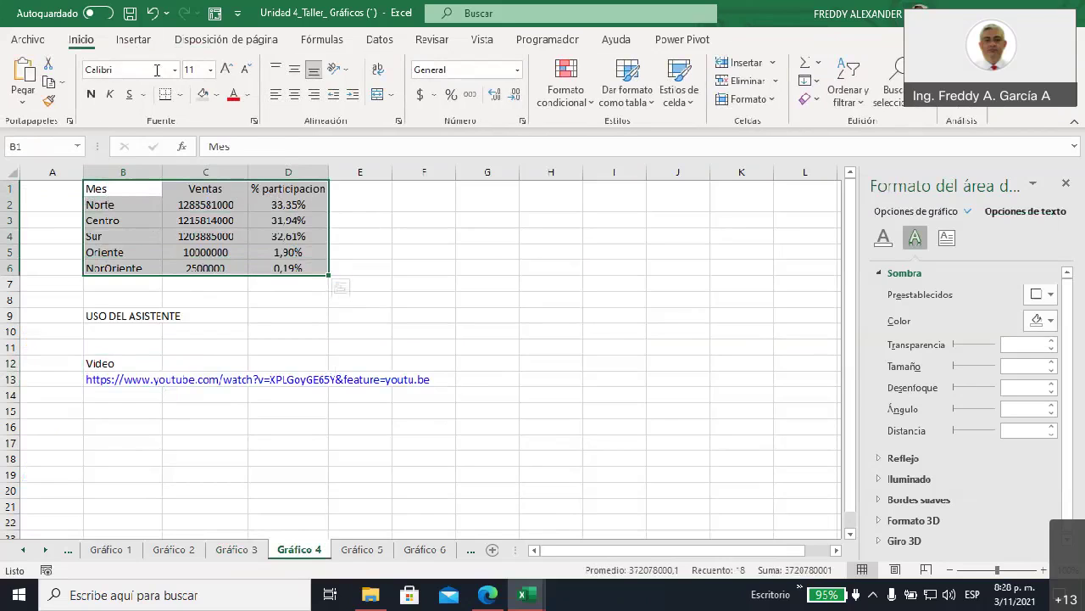
pyautogui.click(135, 41)
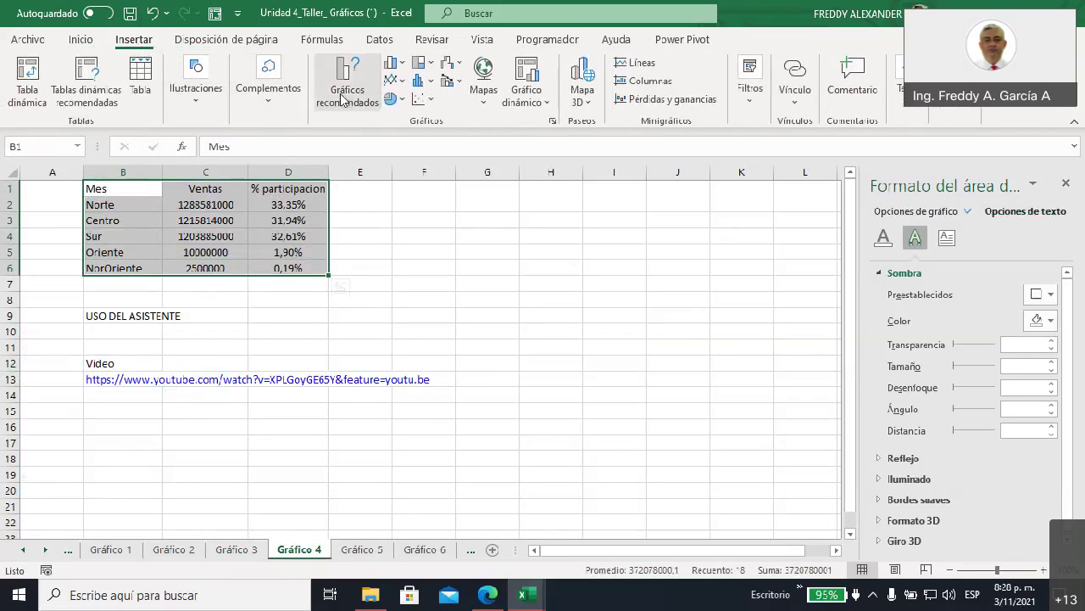
pyautogui.click(343, 95)
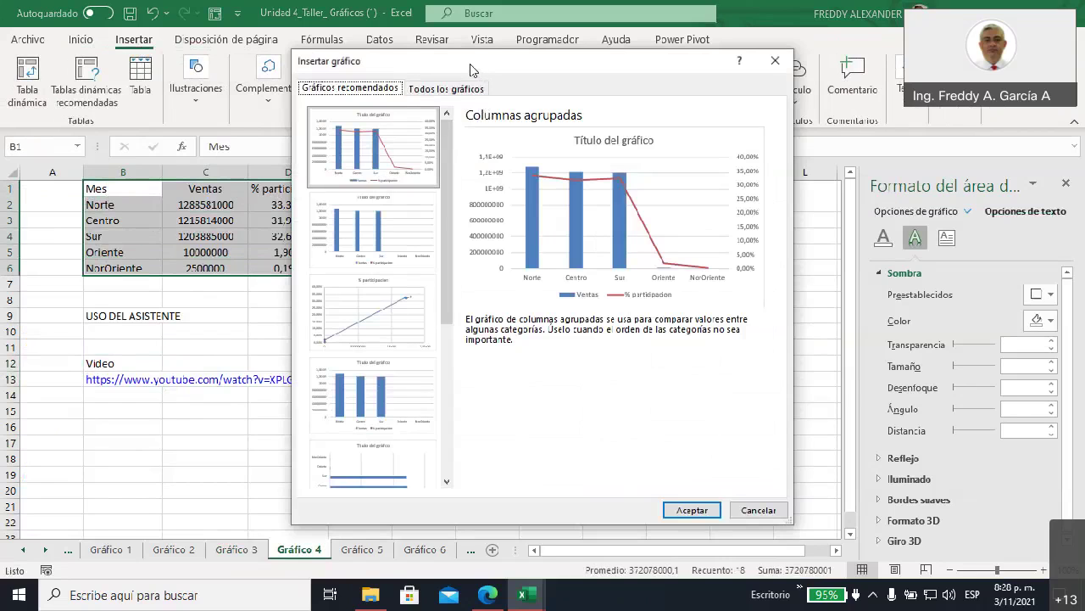
pyautogui.moveTo(470, 64); pyautogui.dragTo(517, 172)
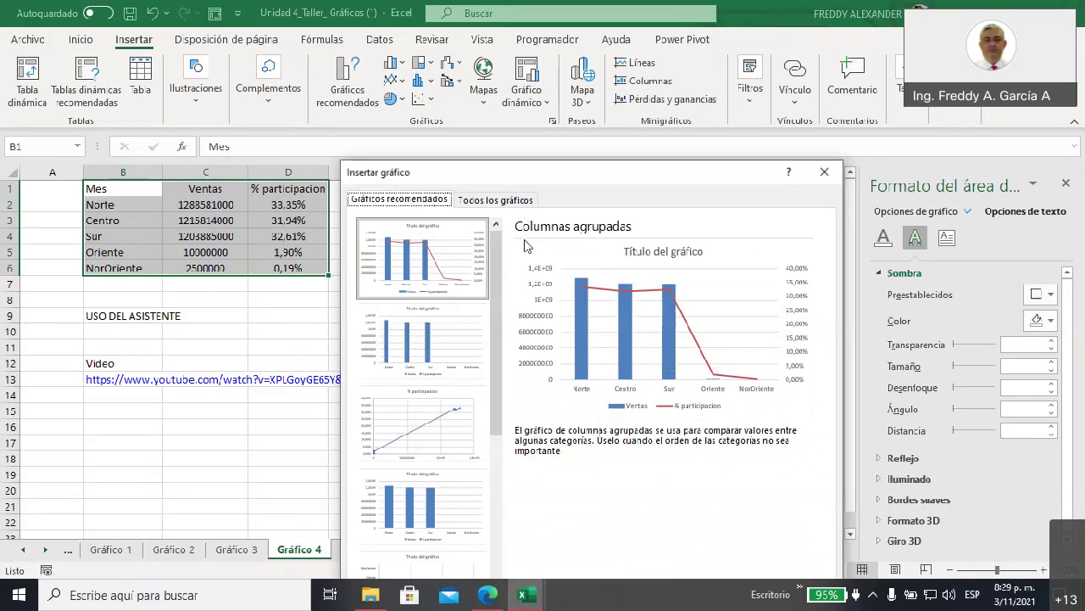
pyautogui.moveTo(498, 258)
pyautogui.mouseDown()
pyautogui.moveTo(509, 455)
pyautogui.moveTo(513, 254)
pyautogui.mouseUp()
pyautogui.click(824, 171)
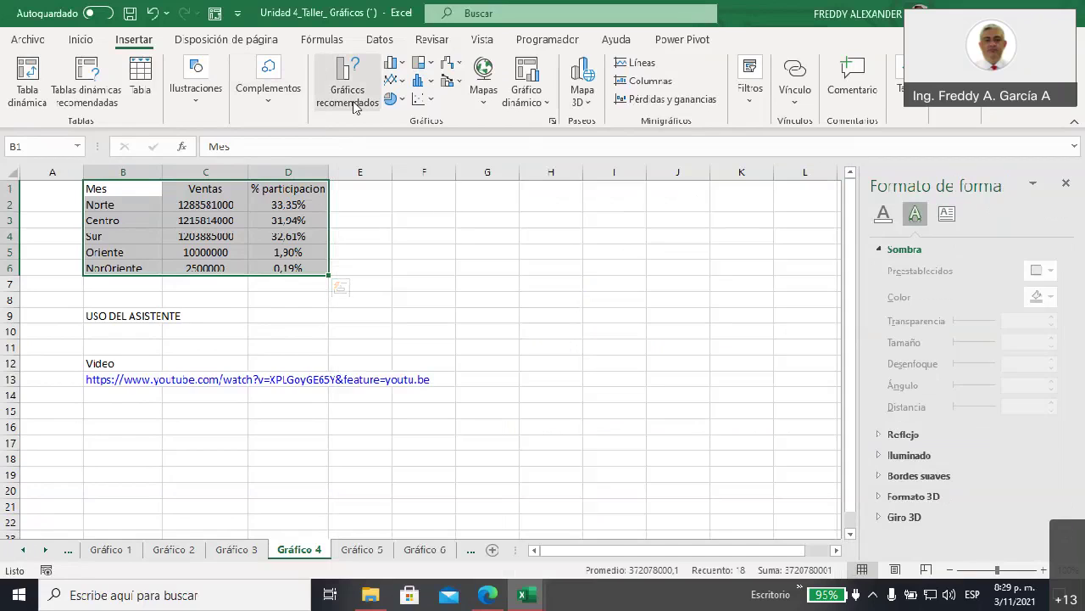
# - Preview a Combinado chart with Ventas as Columnas agrupadas and % participacion as Líneas
pyautogui.click(552, 122)
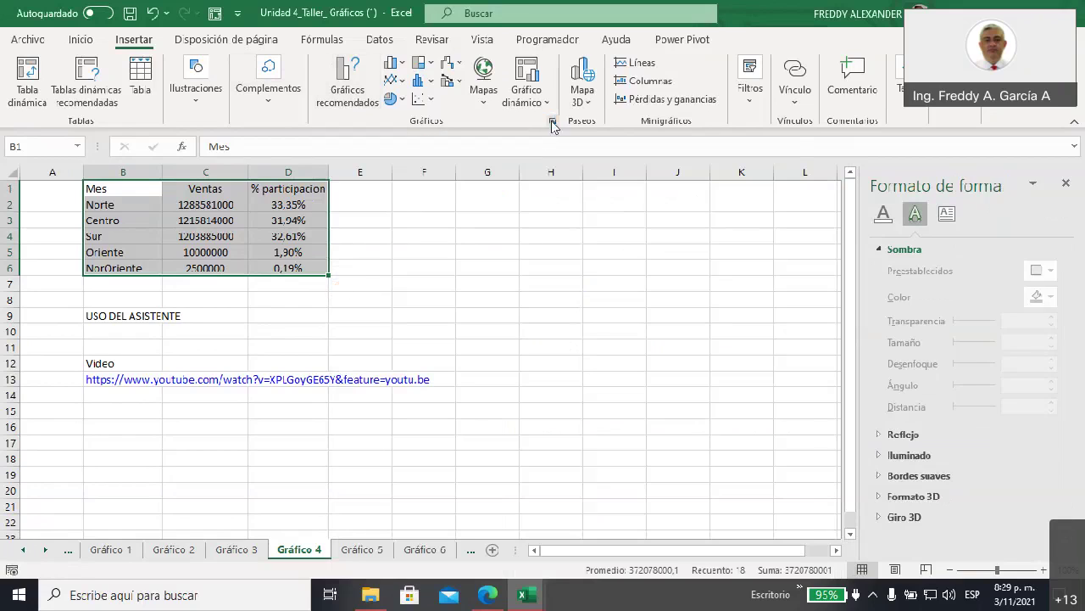
pyautogui.click(463, 91)
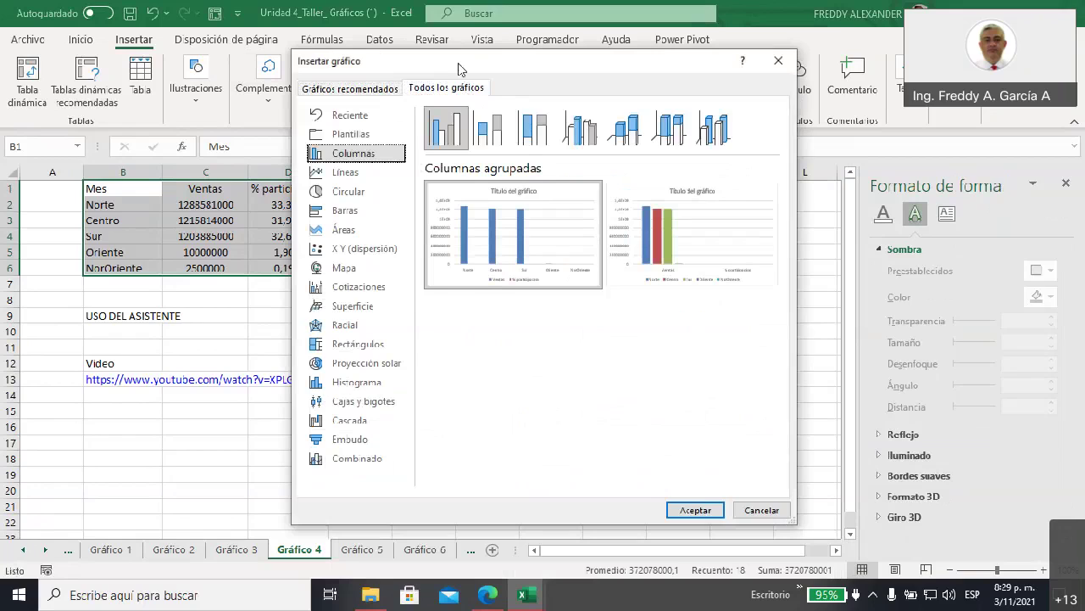
pyautogui.moveTo(458, 68); pyautogui.dragTo(521, 44)
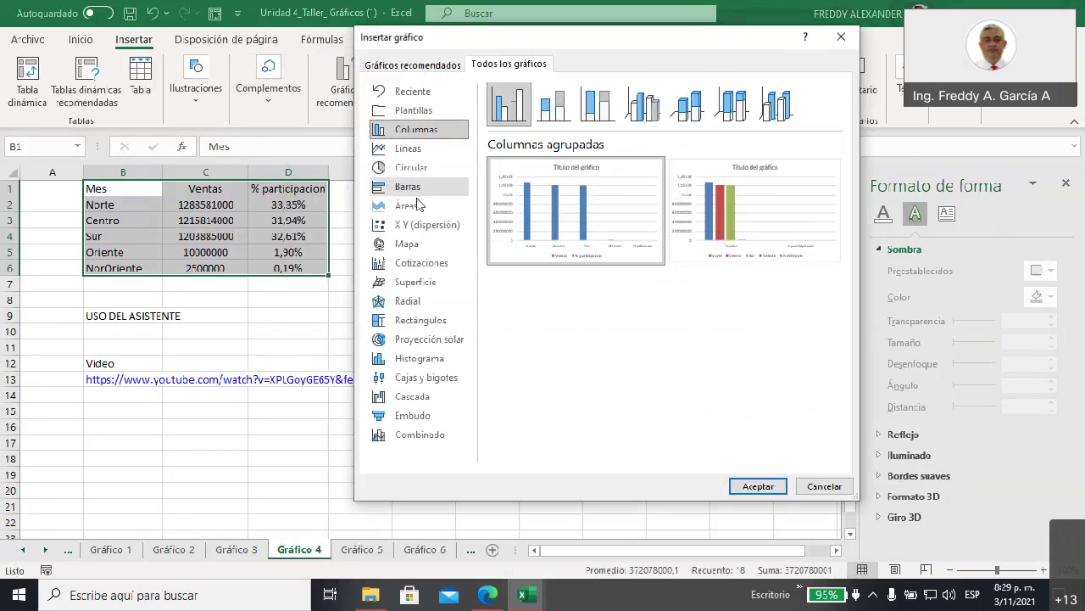
pyautogui.click(424, 437)
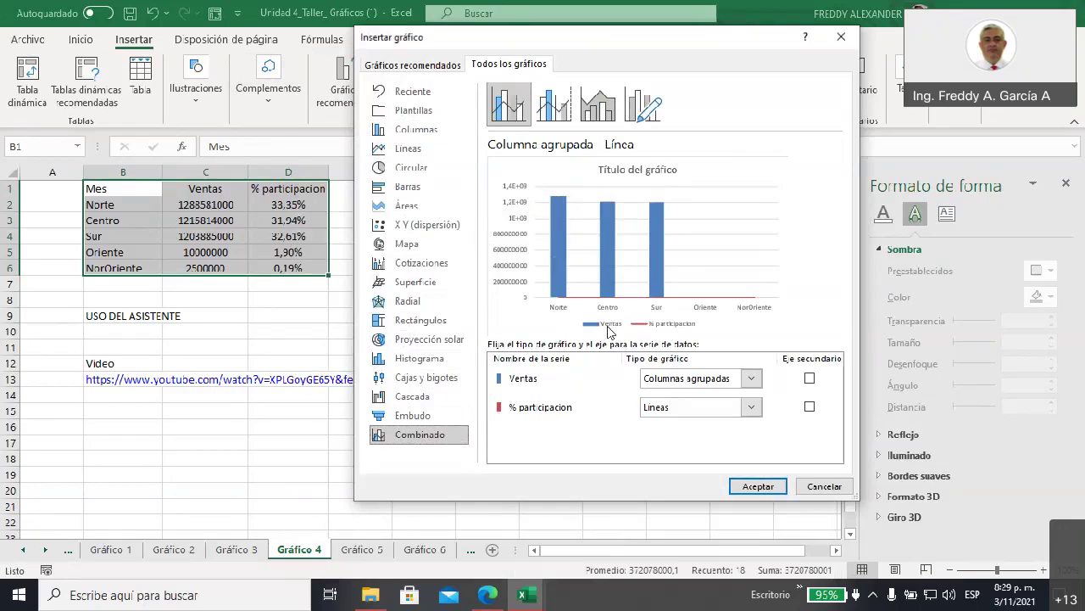
pyautogui.click(513, 383)
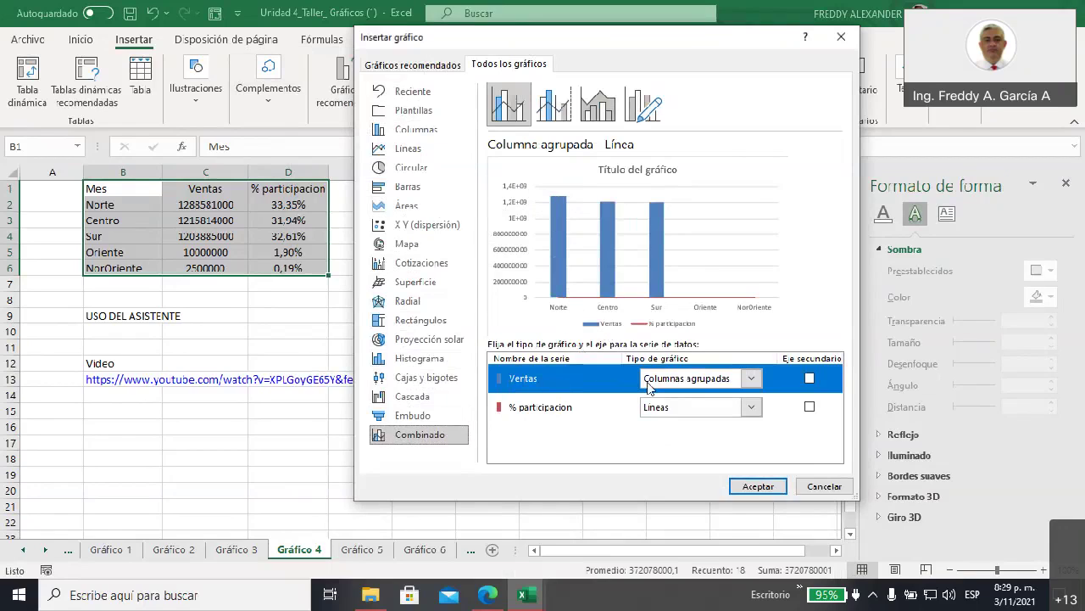
pyautogui.click(750, 381)
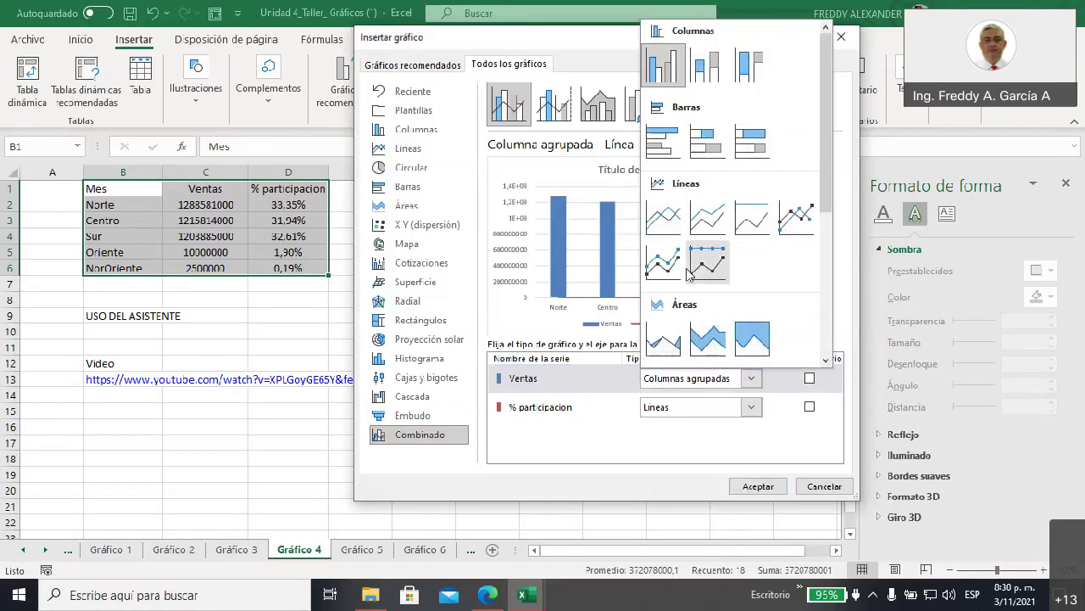
pyautogui.click(648, 441)
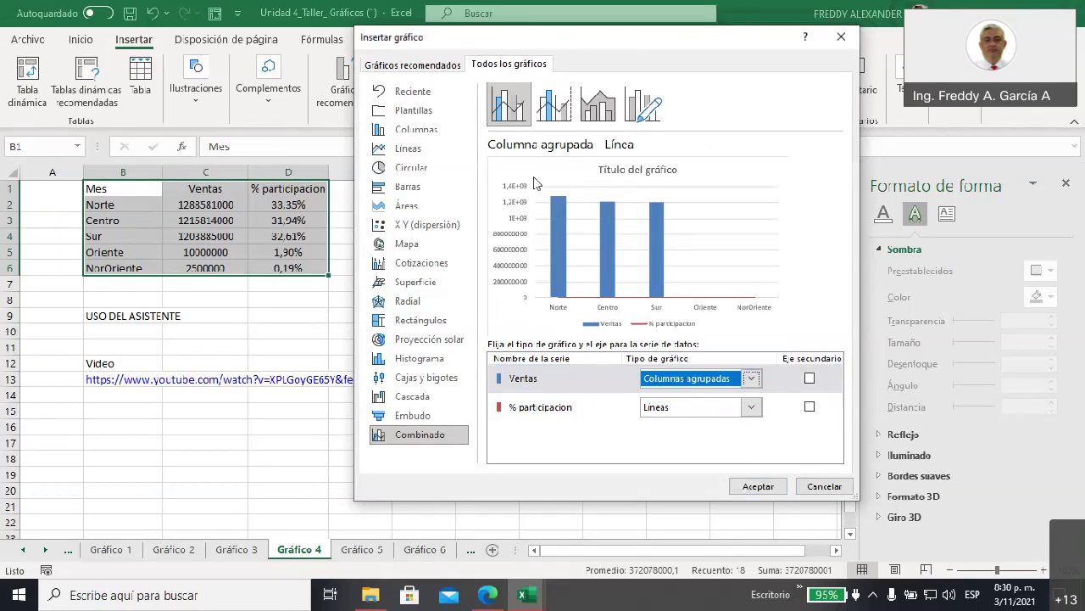
pyautogui.click(856, 21)
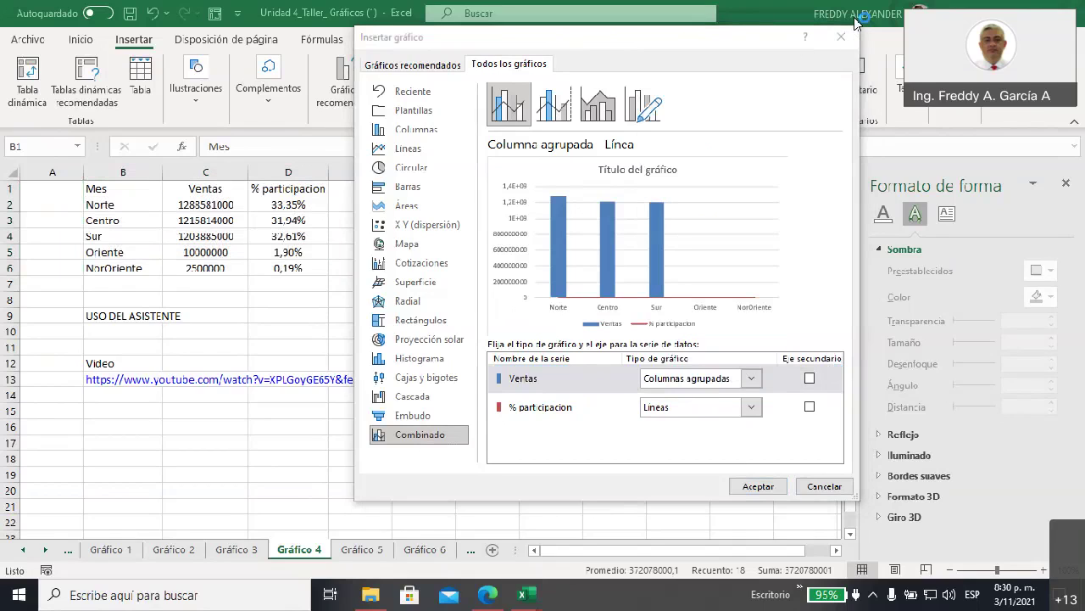
pyautogui.moveTo(528, 174)
pyautogui.mouseDown()
pyautogui.moveTo(482, 256)
pyautogui.moveTo(538, 163)
pyautogui.moveTo(526, 162)
pyautogui.mouseUp()
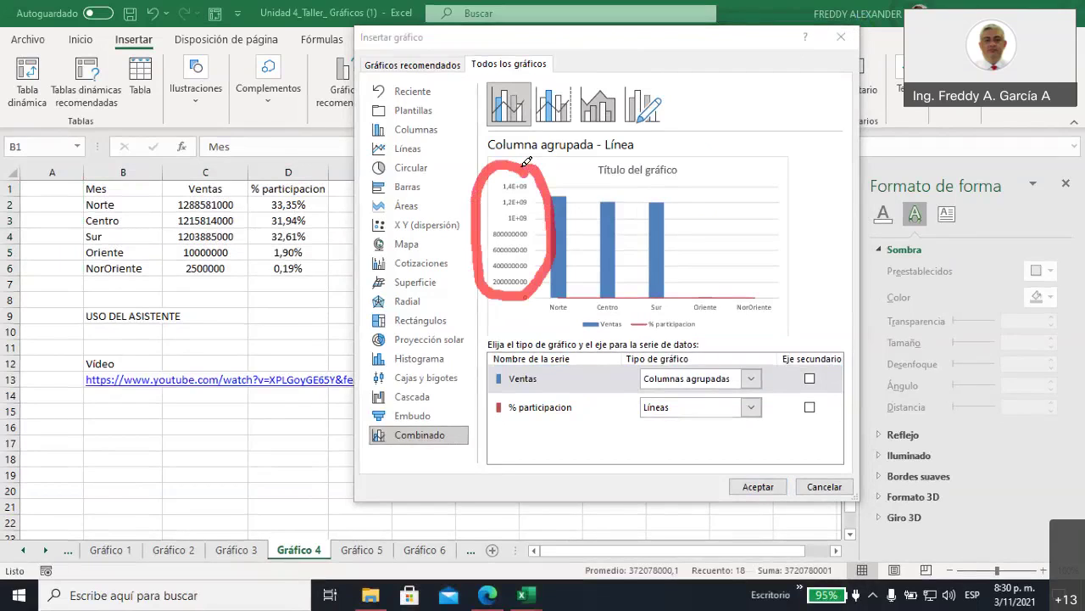
pyautogui.moveTo(781, 297)
pyautogui.mouseDown()
pyautogui.moveTo(646, 280)
pyautogui.moveTo(545, 294)
pyautogui.moveTo(670, 327)
pyautogui.moveTo(779, 296)
pyautogui.moveTo(773, 286)
pyautogui.mouseUp()
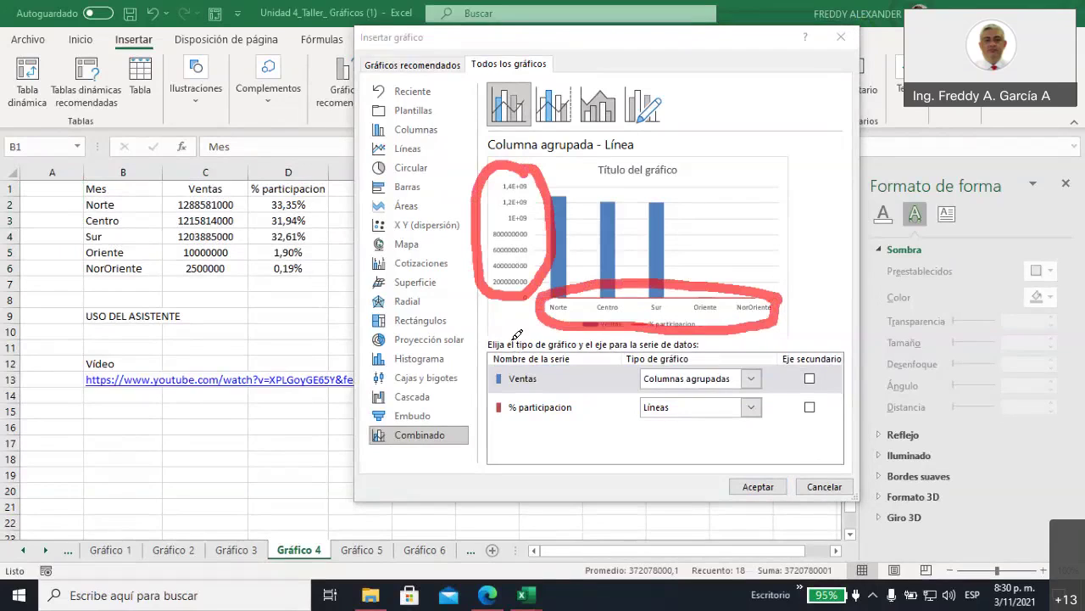
pyautogui.moveTo(118, 188)
pyautogui.mouseDown()
pyautogui.moveTo(120, 258)
pyautogui.moveTo(131, 224)
pyautogui.moveTo(154, 222)
pyautogui.moveTo(151, 253)
pyautogui.mouseUp()
pyautogui.moveTo(188, 191)
pyautogui.mouseDown()
pyautogui.moveTo(212, 239)
pyautogui.moveTo(244, 179)
pyautogui.mouseUp()
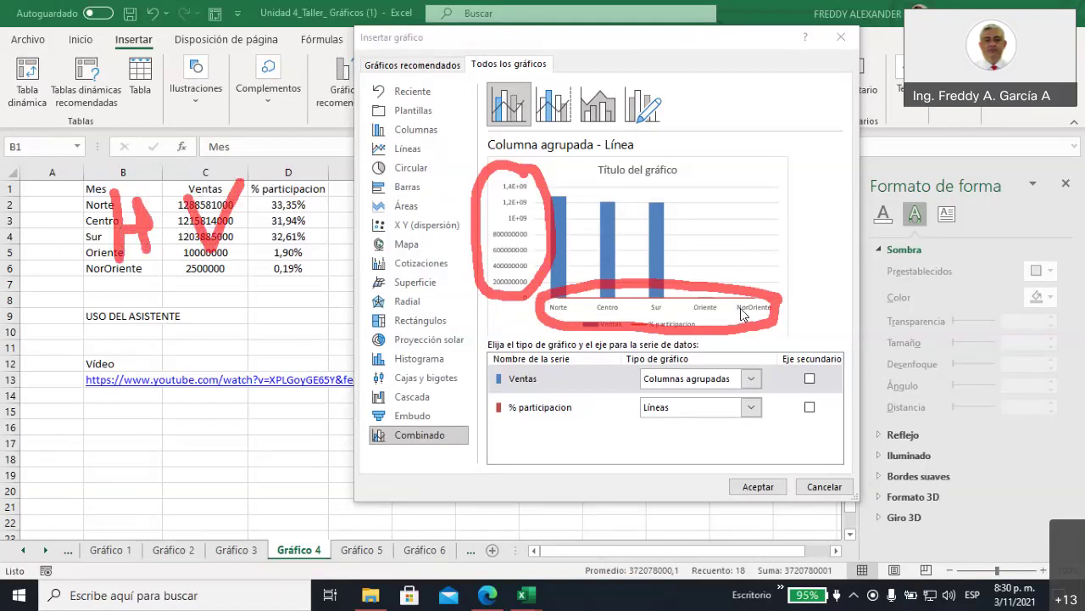
pyautogui.press('Escape')
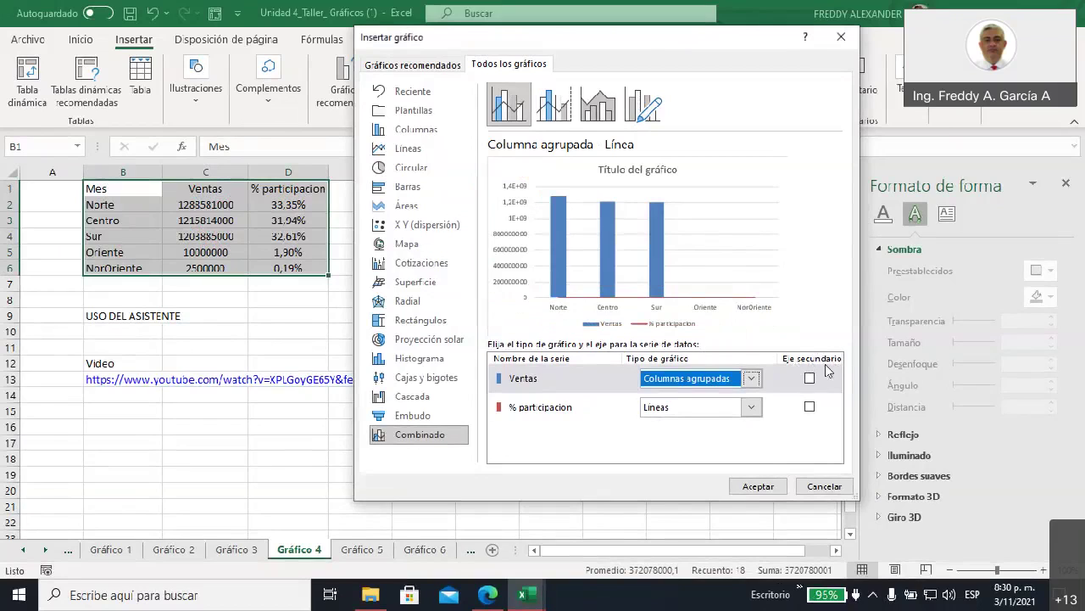
# - Put the % participacion line on a secondary axis (0%–40%) beside the Ventas columns
pyautogui.click(810, 408)
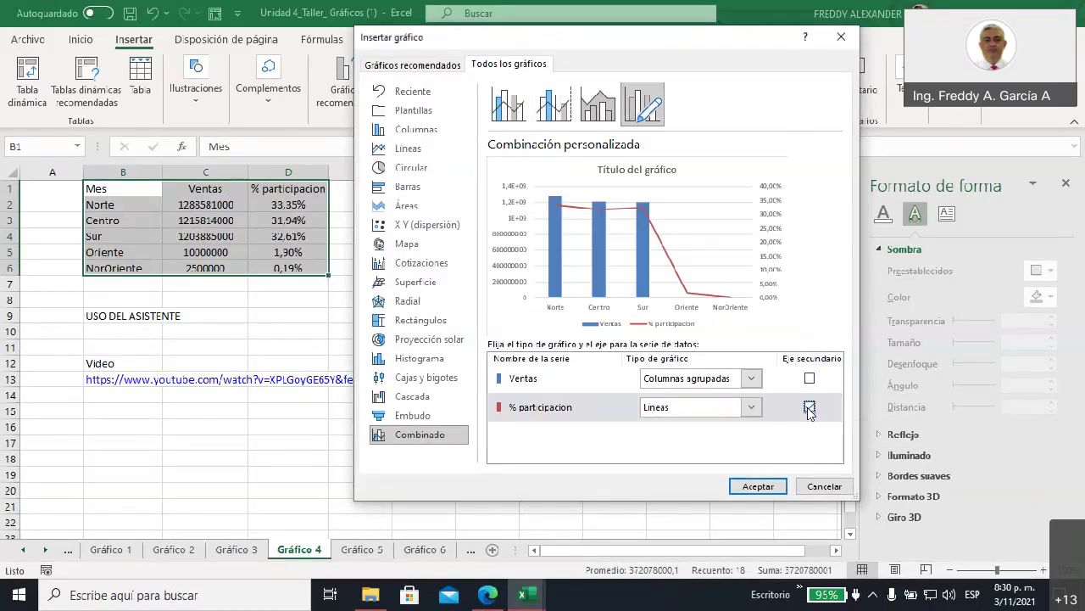
pyautogui.click(858, 31)
pyautogui.moveTo(804, 224)
pyautogui.mouseDown()
pyautogui.moveTo(748, 260)
pyautogui.moveTo(815, 201)
pyautogui.mouseUp()
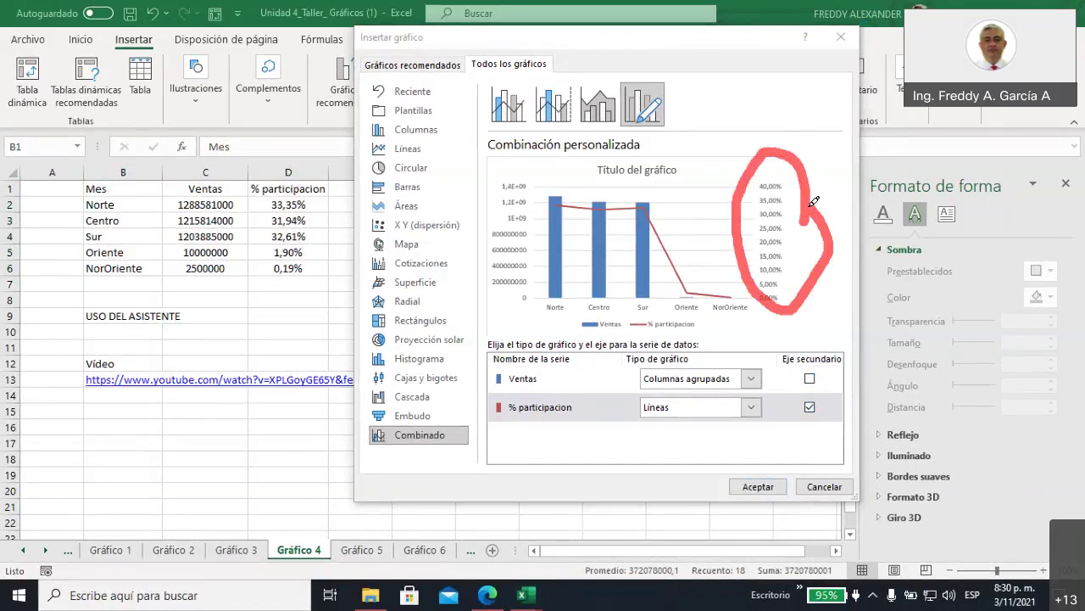
pyautogui.moveTo(727, 108)
pyautogui.mouseDown()
pyautogui.moveTo(746, 120)
pyautogui.moveTo(734, 157)
pyautogui.moveTo(785, 138)
pyautogui.mouseUp()
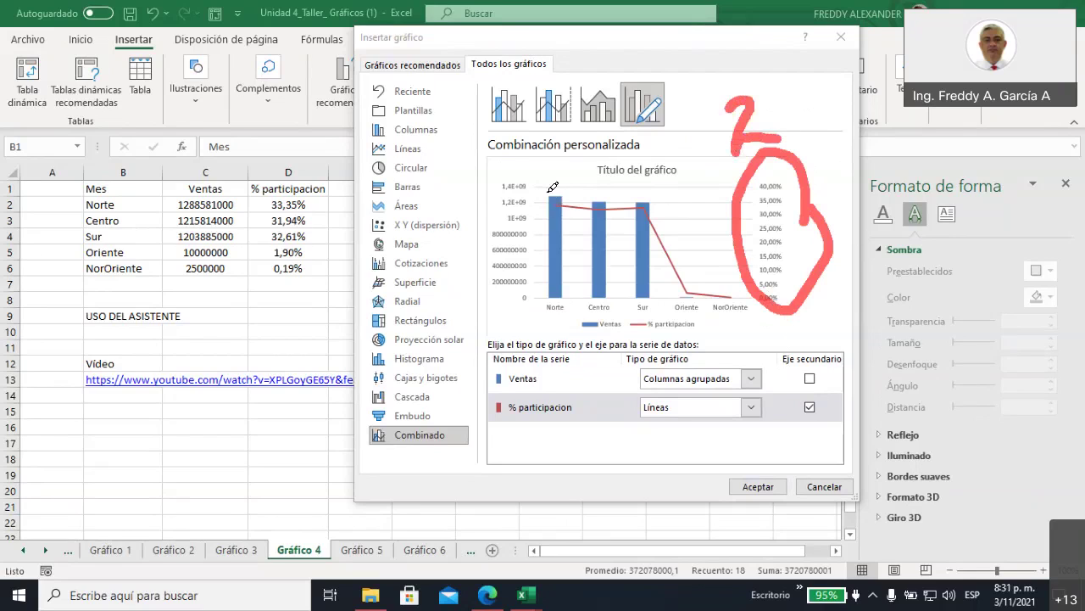
pyautogui.moveTo(626, 396)
pyautogui.mouseDown()
pyautogui.moveTo(641, 417)
pyautogui.moveTo(694, 389)
pyautogui.moveTo(627, 407)
pyautogui.mouseUp()
pyautogui.moveTo(552, 194)
pyautogui.mouseDown()
pyautogui.moveTo(650, 204)
pyautogui.moveTo(697, 287)
pyautogui.moveTo(731, 297)
pyautogui.mouseUp()
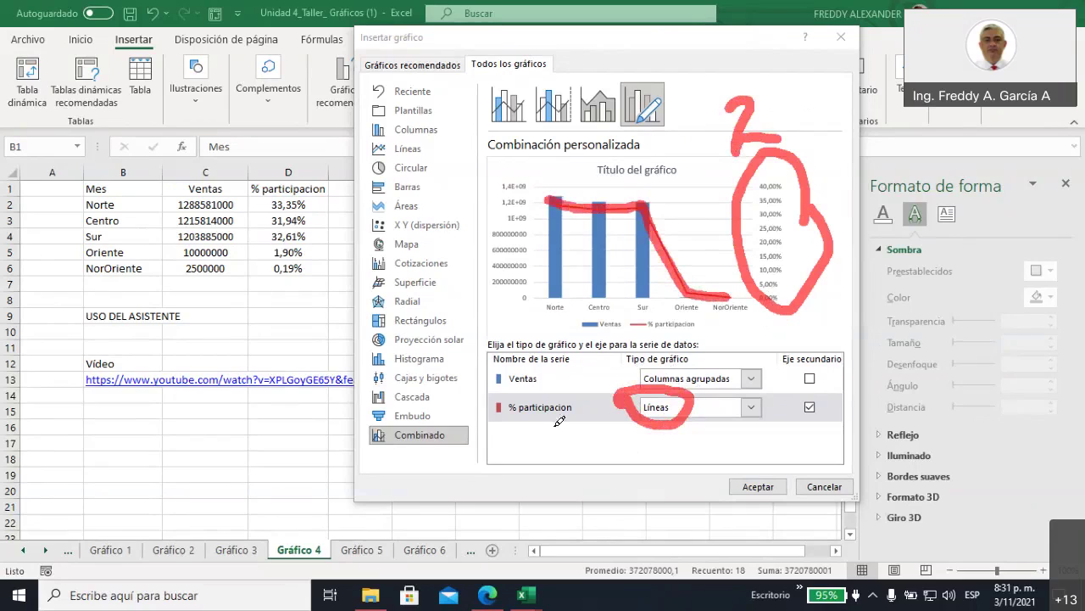
pyautogui.moveTo(464, 405)
pyautogui.mouseDown()
pyautogui.moveTo(373, 411)
pyautogui.moveTo(486, 422)
pyautogui.mouseUp()
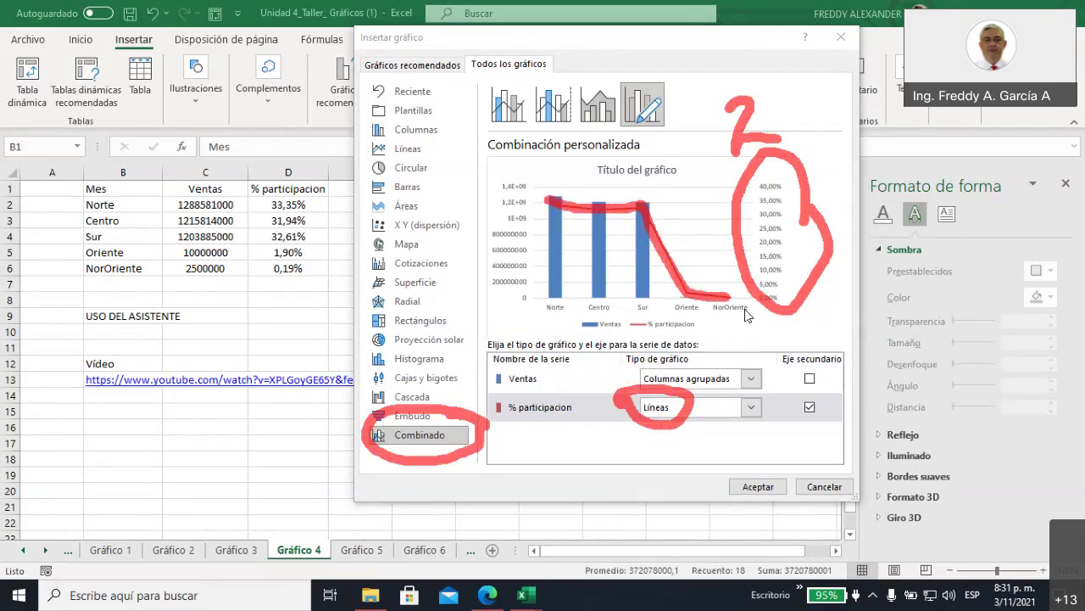
# - Insert the Ventas/% participacion combo chart into Gráfico 4 and move it up and right
pyautogui.click(758, 487)
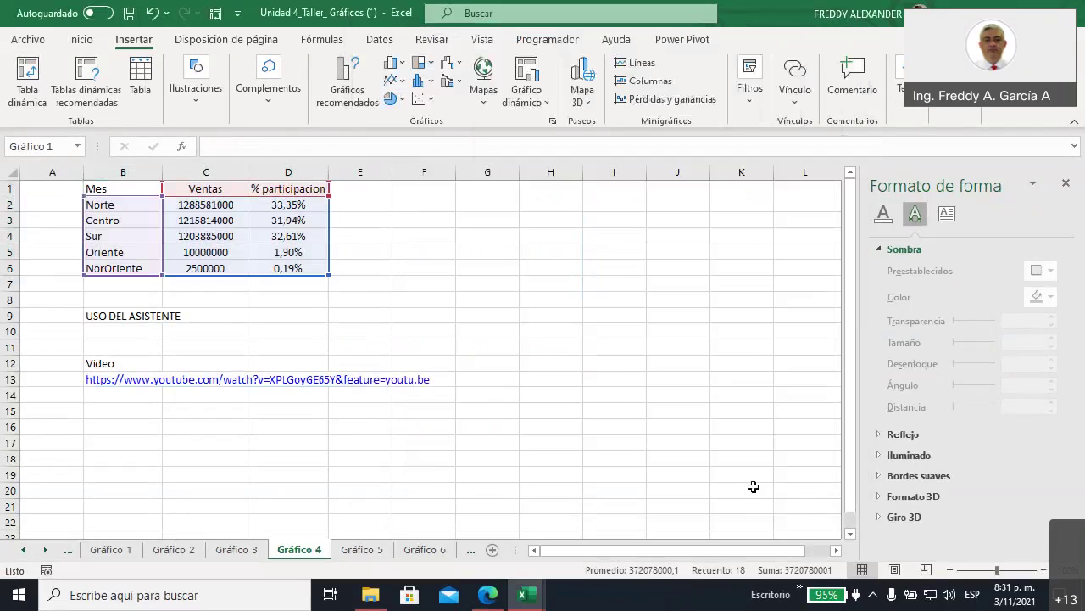
pyautogui.moveTo(497, 258); pyautogui.dragTo(610, 208)
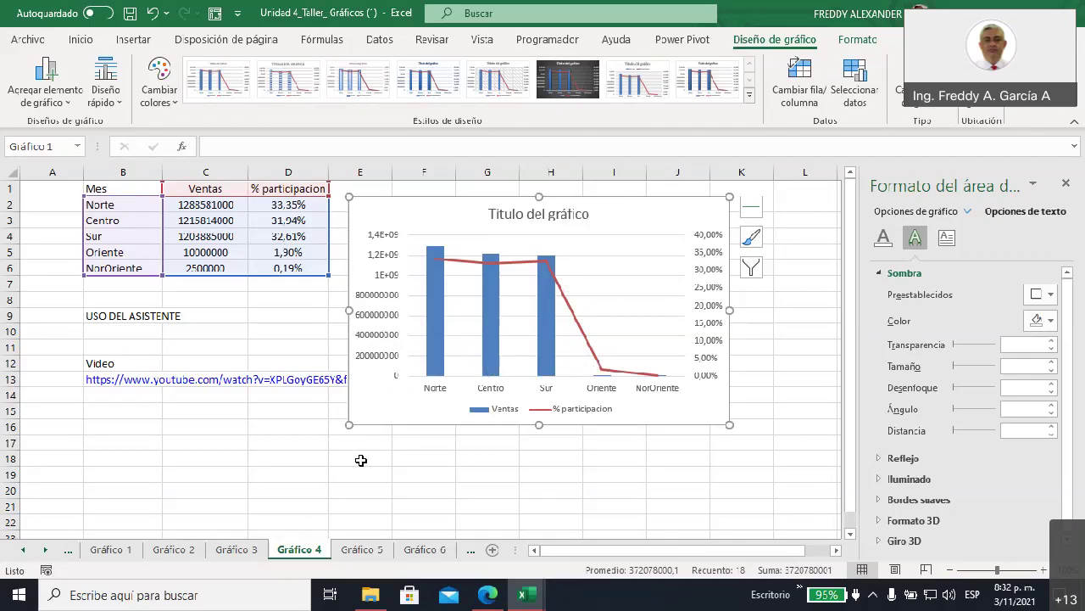
# - Review the Gráfico 2, Gráfico 3 and Gráfico 4 sheets, then switch to Gráfico 5
pyautogui.click(171, 549)
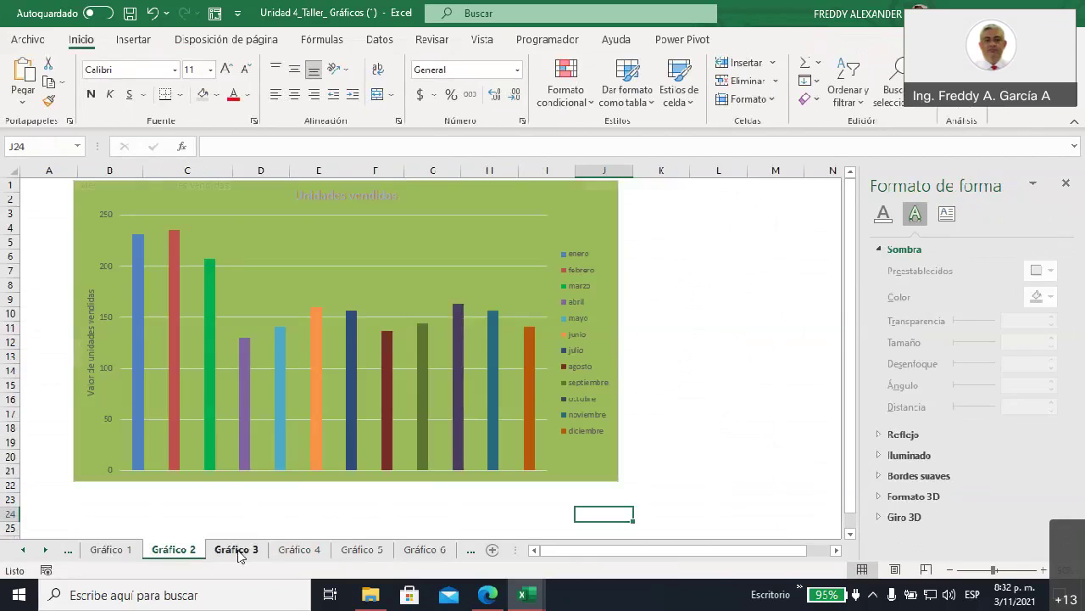
pyautogui.click(237, 549)
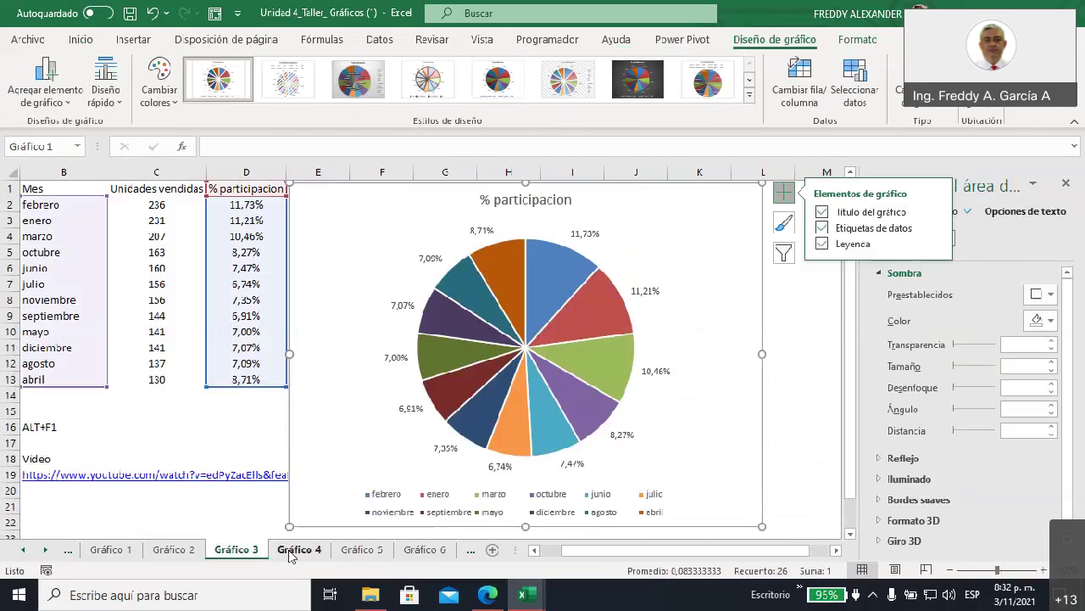
pyautogui.click(291, 550)
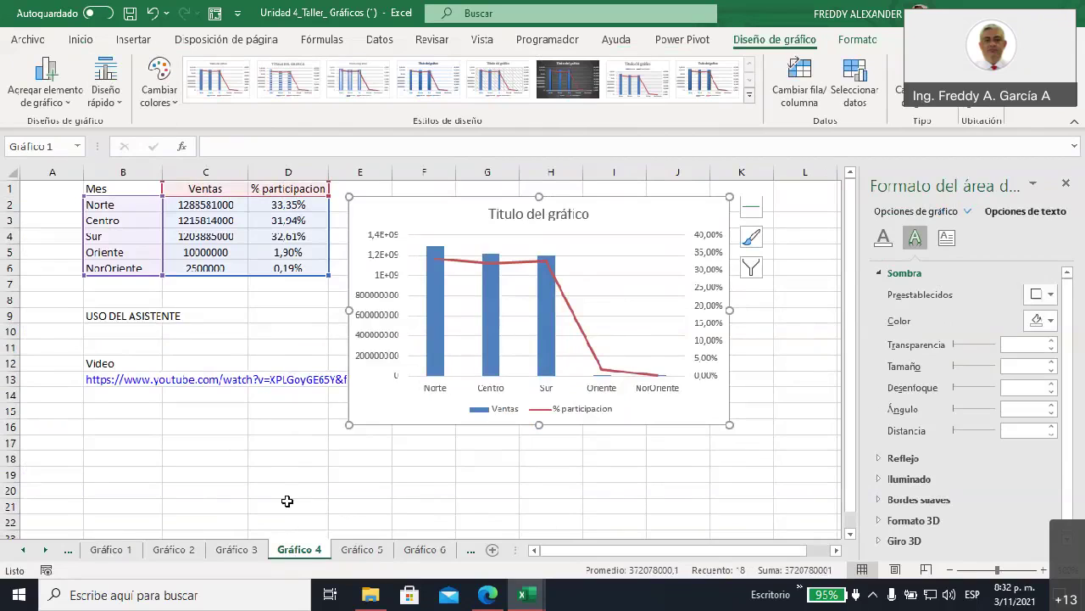
pyautogui.click(362, 549)
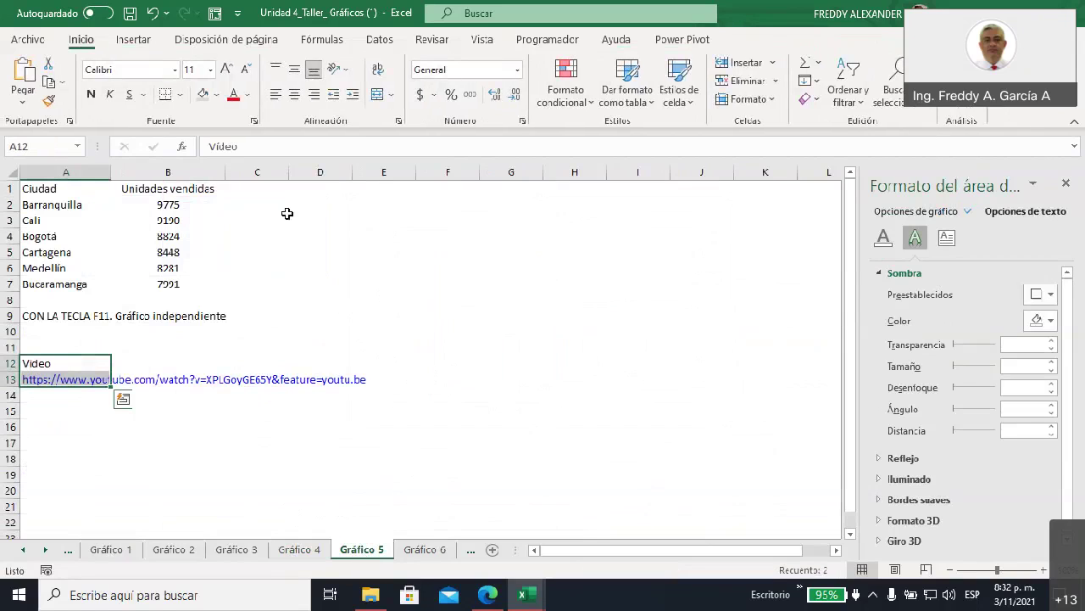
pyautogui.click(459, 263)
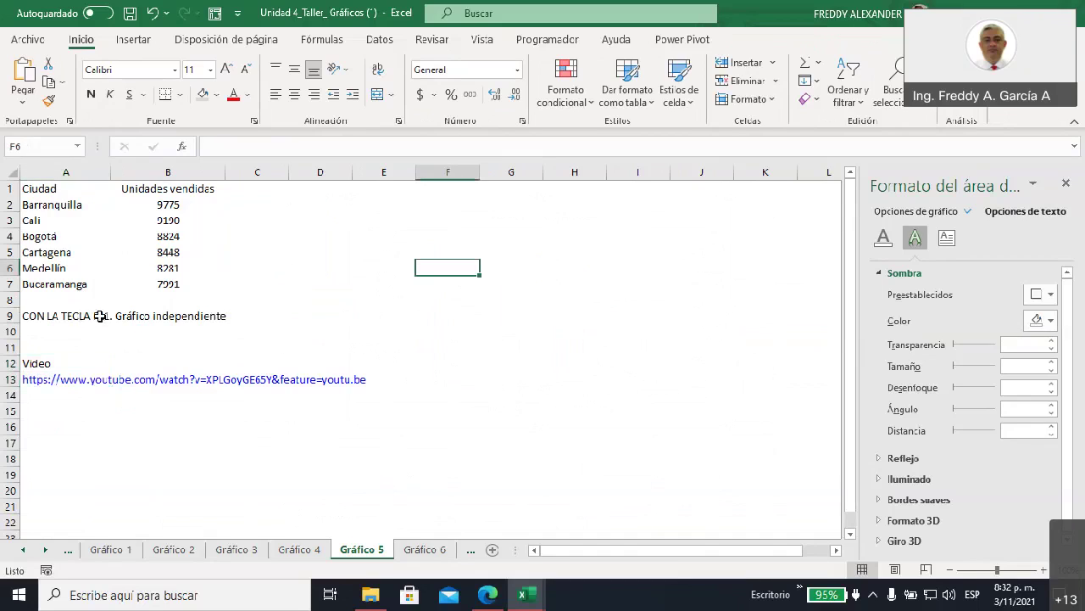
pyautogui.click(127, 317)
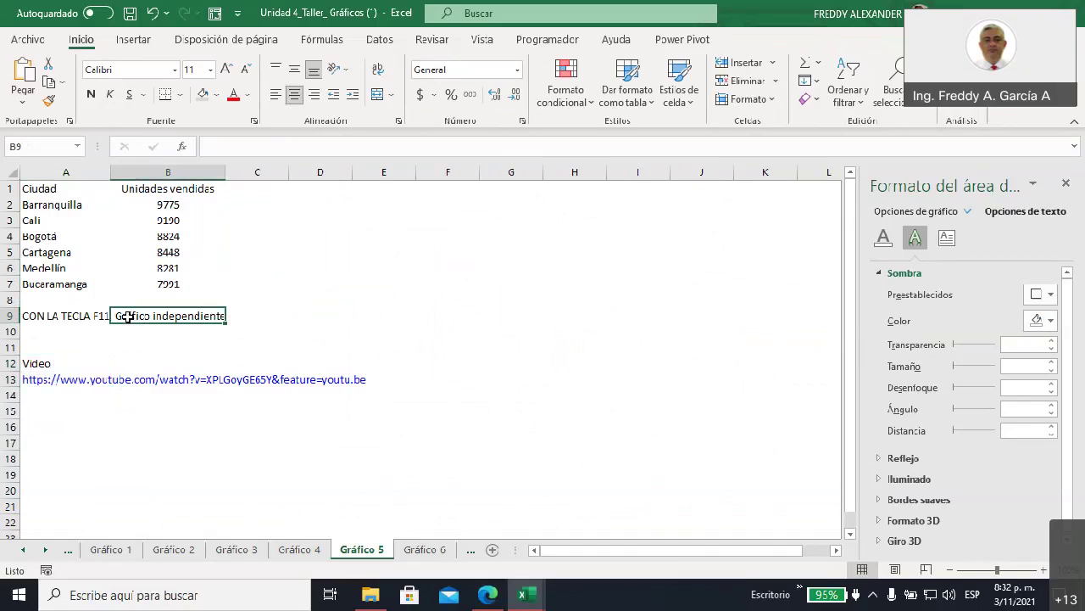
pyautogui.click(43, 190)
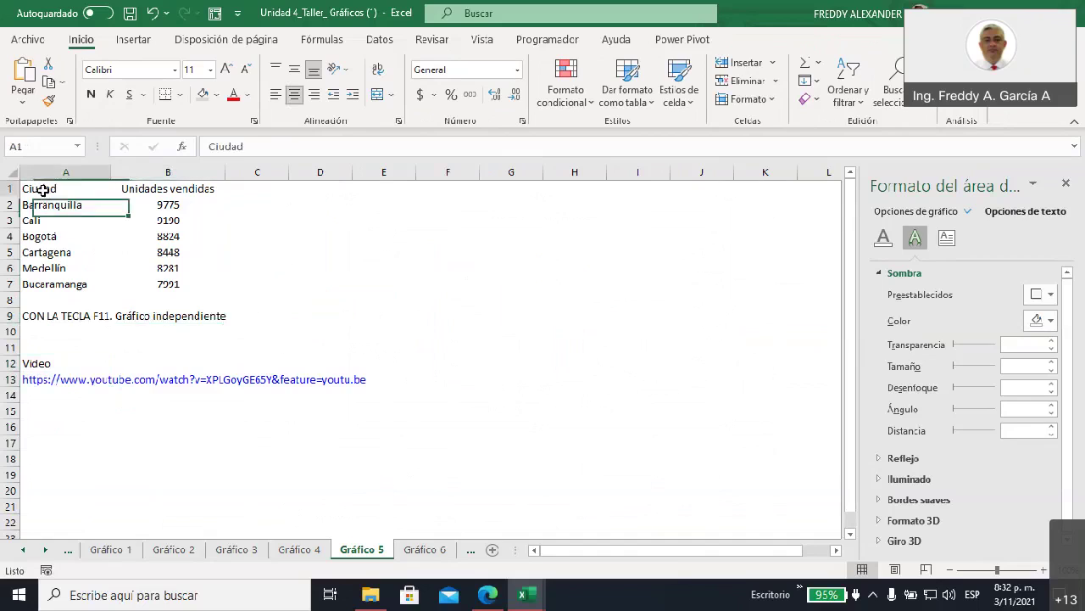
pyautogui.moveTo(43, 190); pyautogui.dragTo(132, 284)
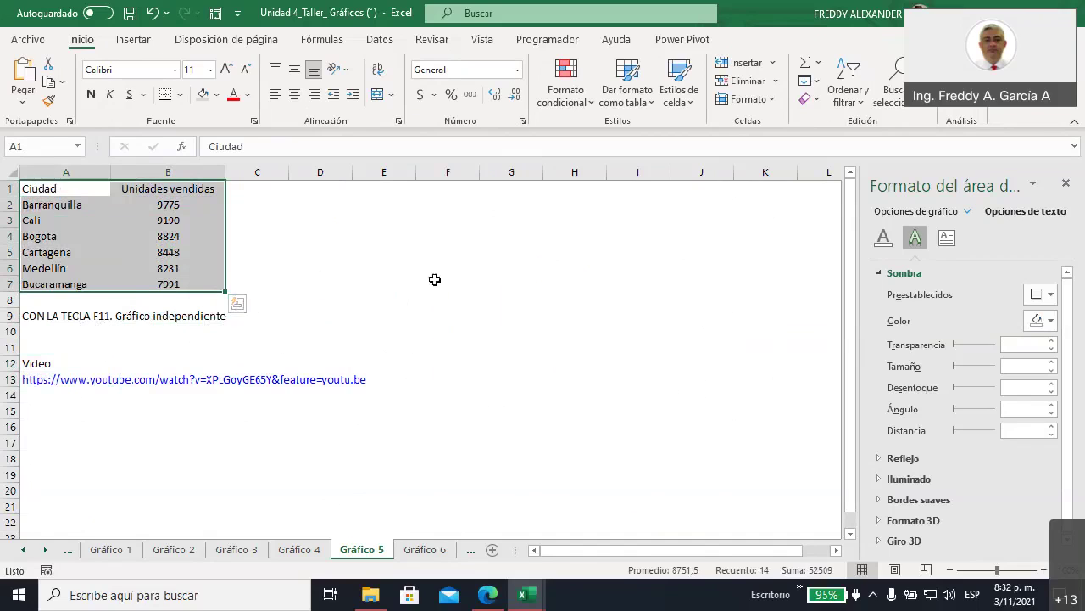
pyautogui.moveTo(562, 553); pyautogui.dragTo(618, 557)
pyautogui.click(424, 551)
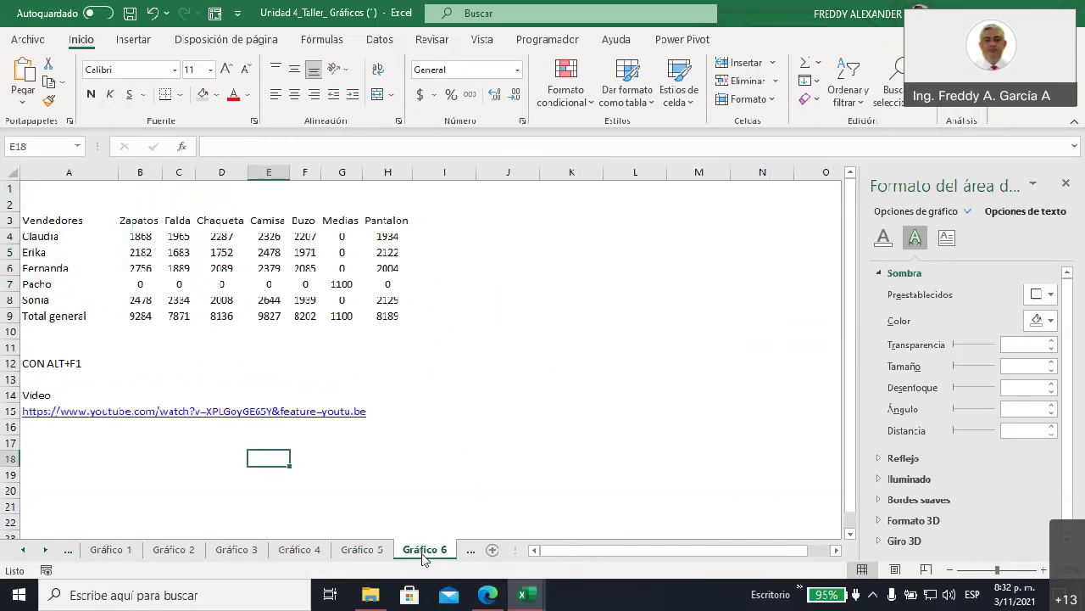
pyautogui.click(362, 550)
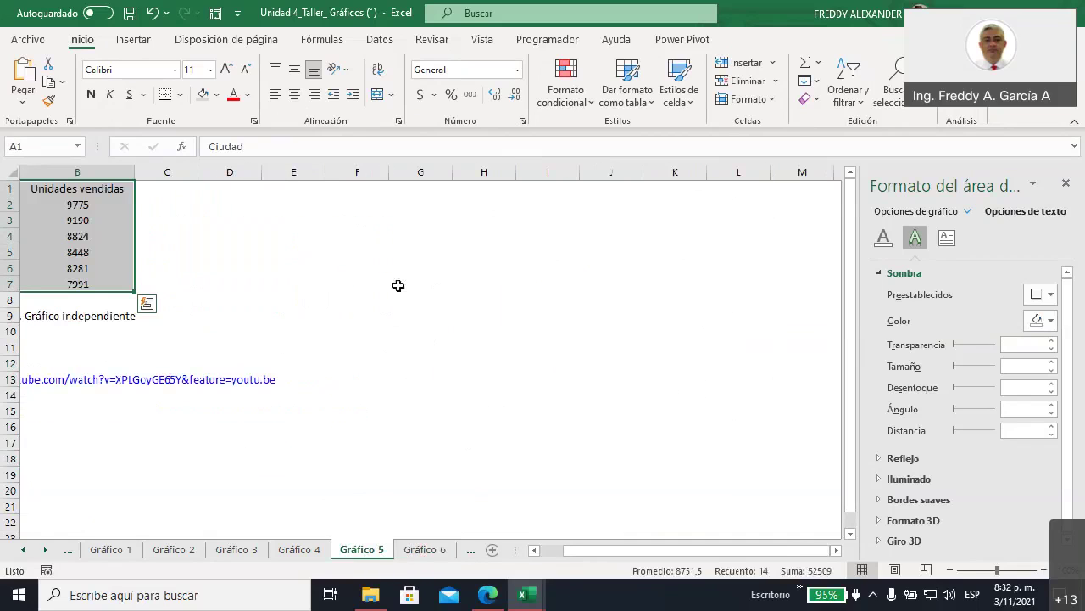
pyautogui.click(368, 222)
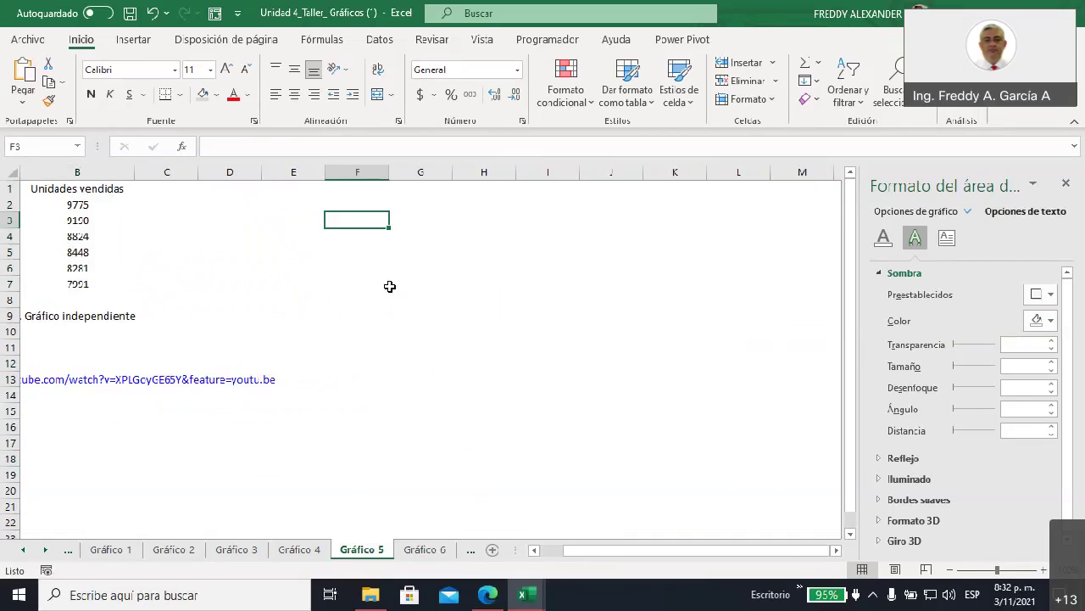
# - Enter the Pais header and Canada, mexico, honduras, Estados Unidos in column F, widening it
pyautogui.write('Pais')
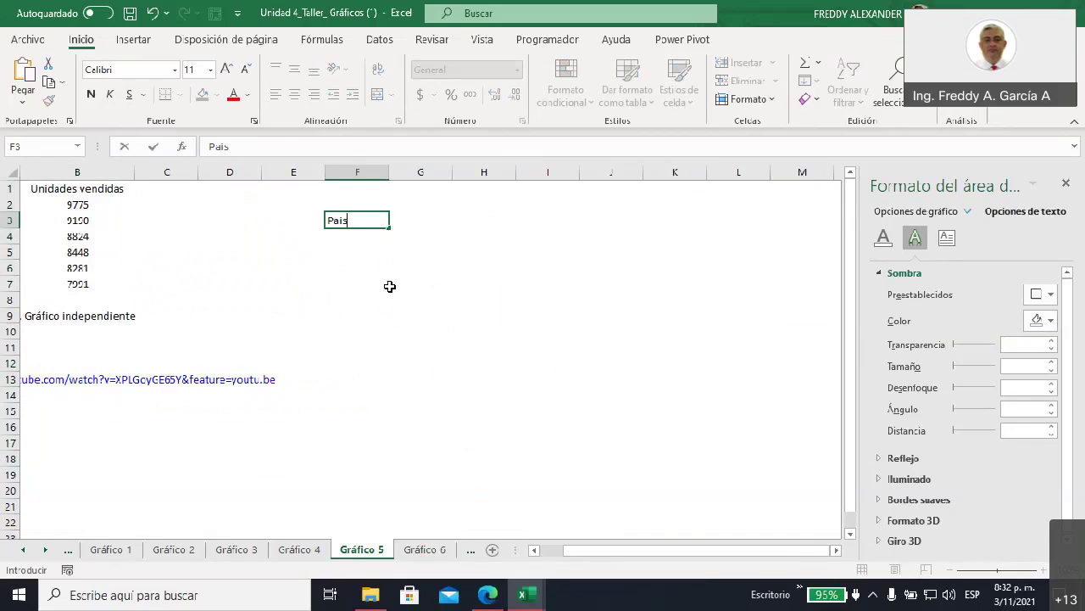
pyautogui.press('Return')
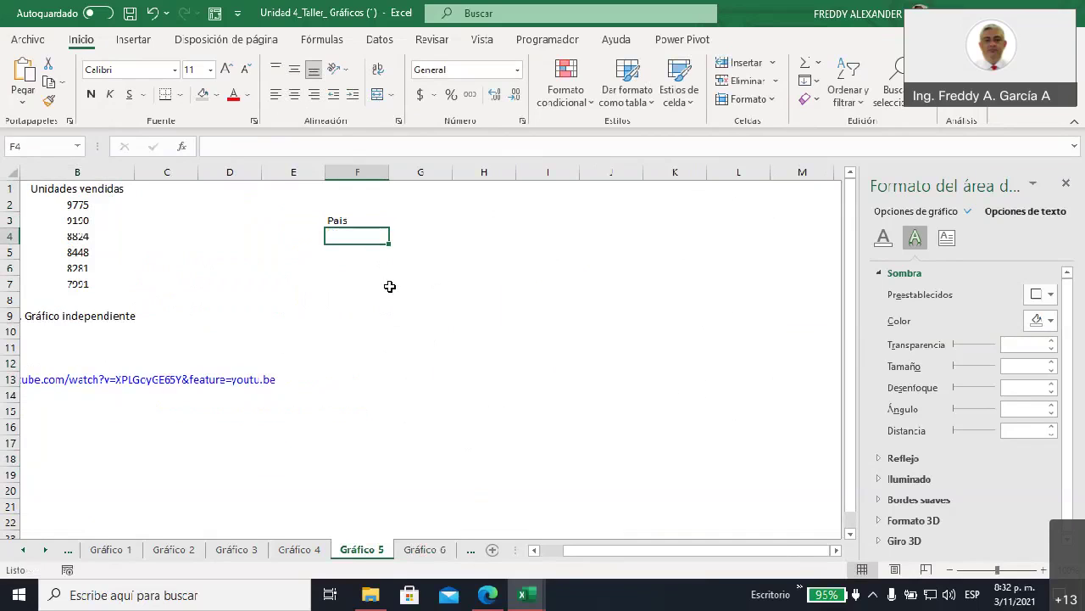
pyautogui.write('Canada')
pyautogui.press('Return')
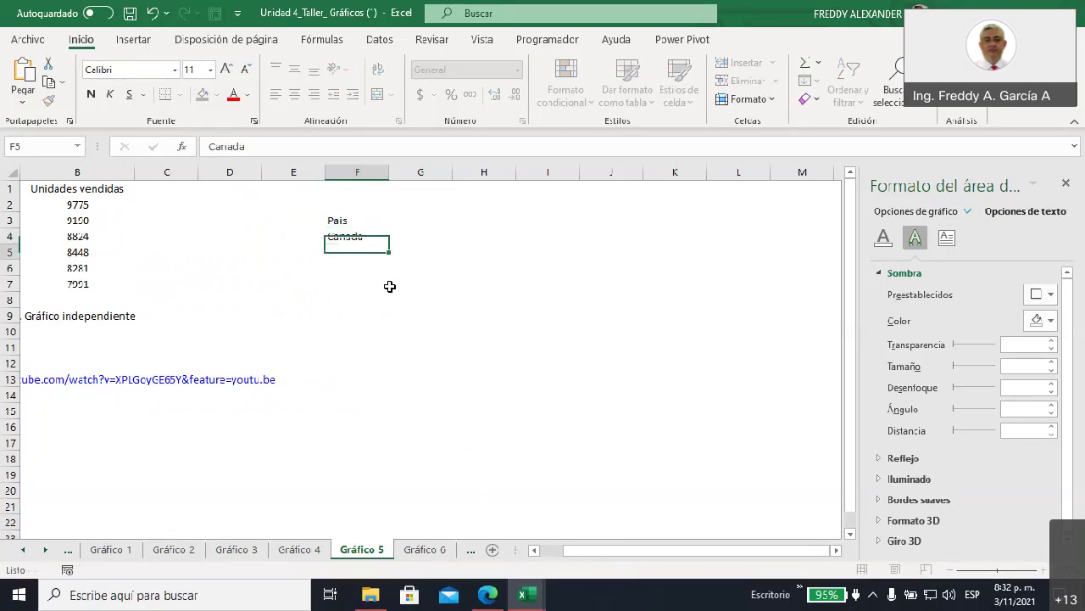
pyautogui.write('maexi')
pyautogui.press('BackSpace')
pyautogui.press('BackSpace')
pyautogui.press('BackSpace')
pyautogui.press('BackSpace')
pyautogui.write('exico')
pyautogui.press('Return')
pyautogui.write('hon')
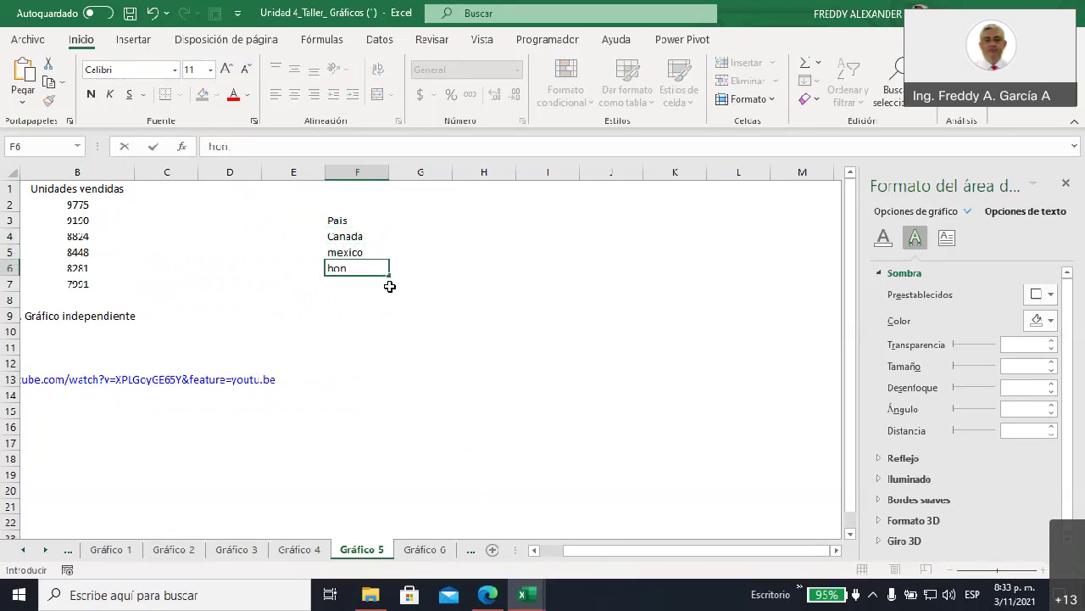
pyautogui.write('duras')
pyautogui.press('Return')
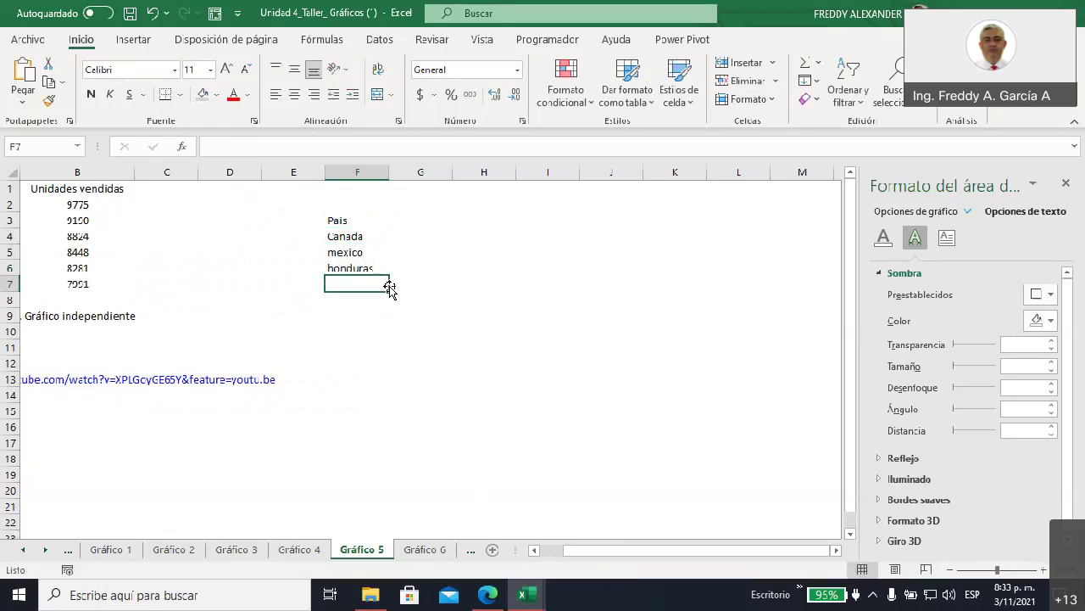
pyautogui.write('Estado')
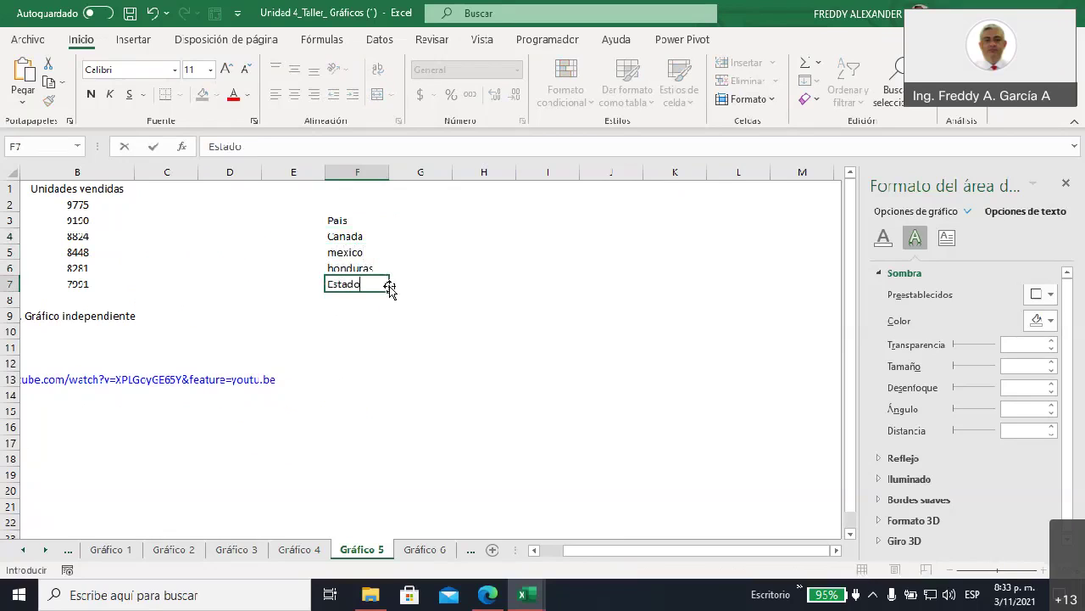
pyautogui.write('s Unidos')
pyautogui.click(422, 221)
pyautogui.moveTo(389, 171); pyautogui.dragTo(413, 171)
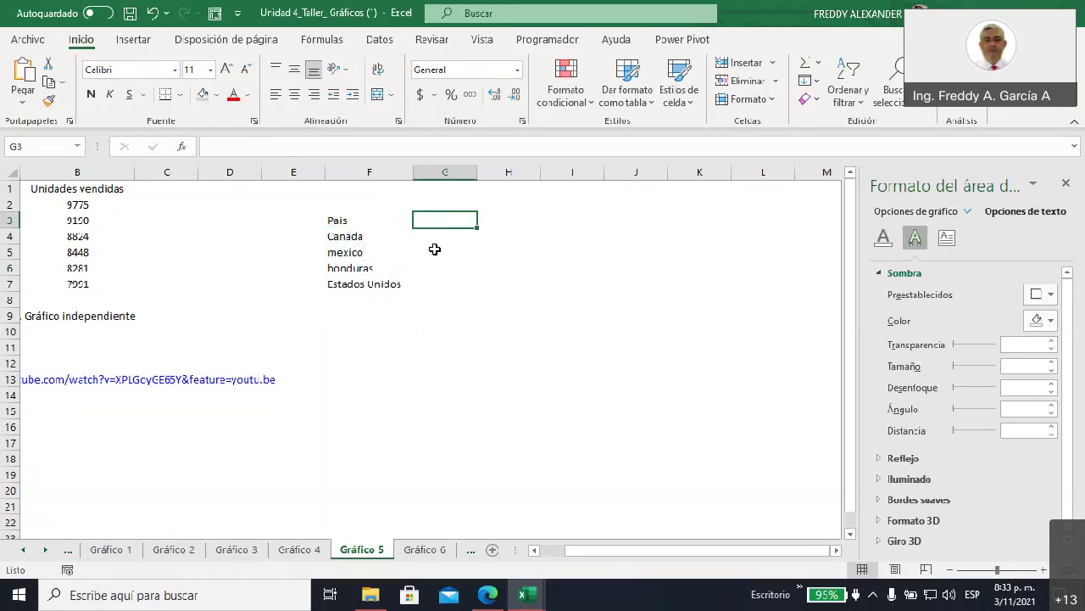
# - Add the contagios header in G3 with values 34, 87, 23 and 98 below
pyautogui.write('contagios')
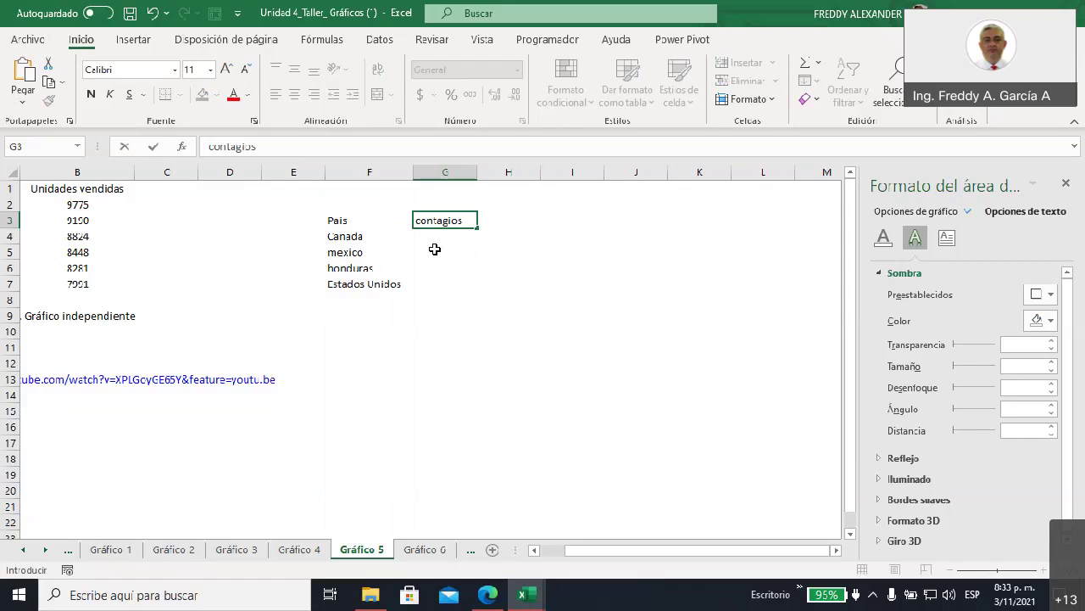
pyautogui.click(432, 240)
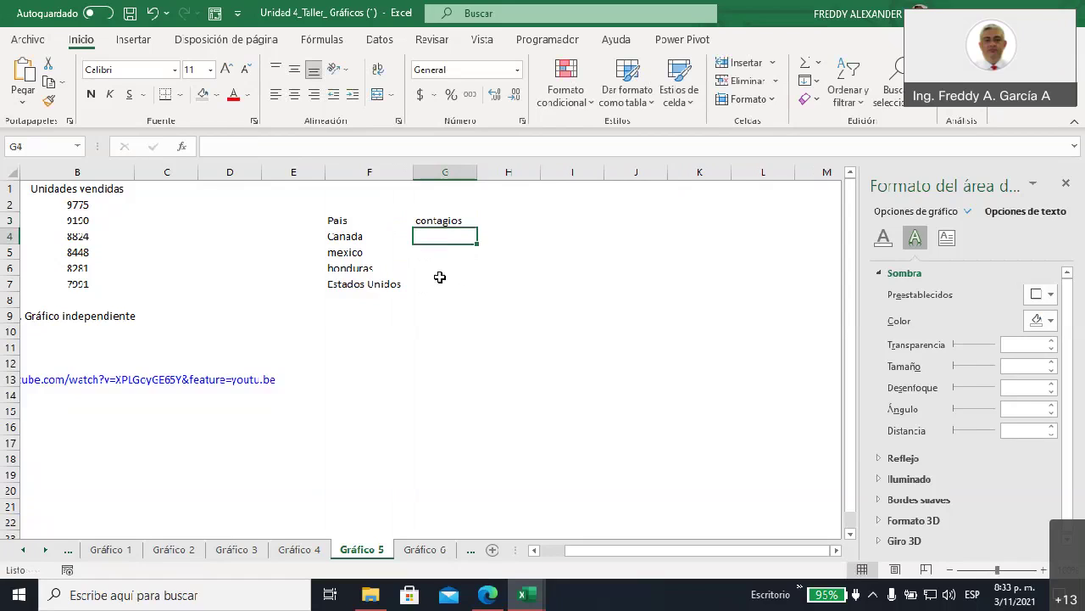
pyautogui.write('34')
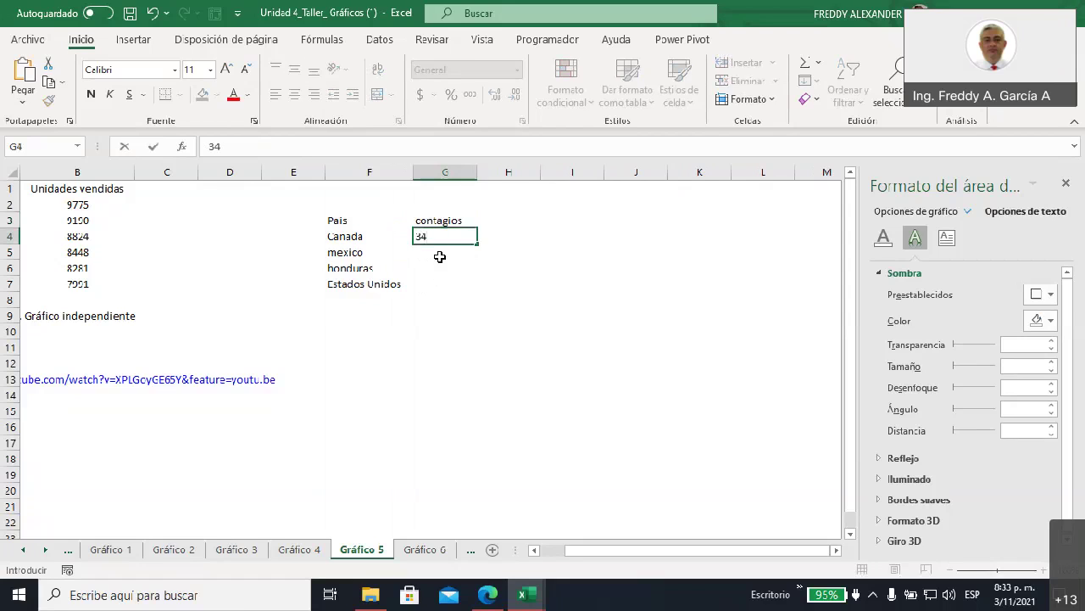
pyautogui.click(443, 256)
pyautogui.write('87')
pyautogui.click(450, 267)
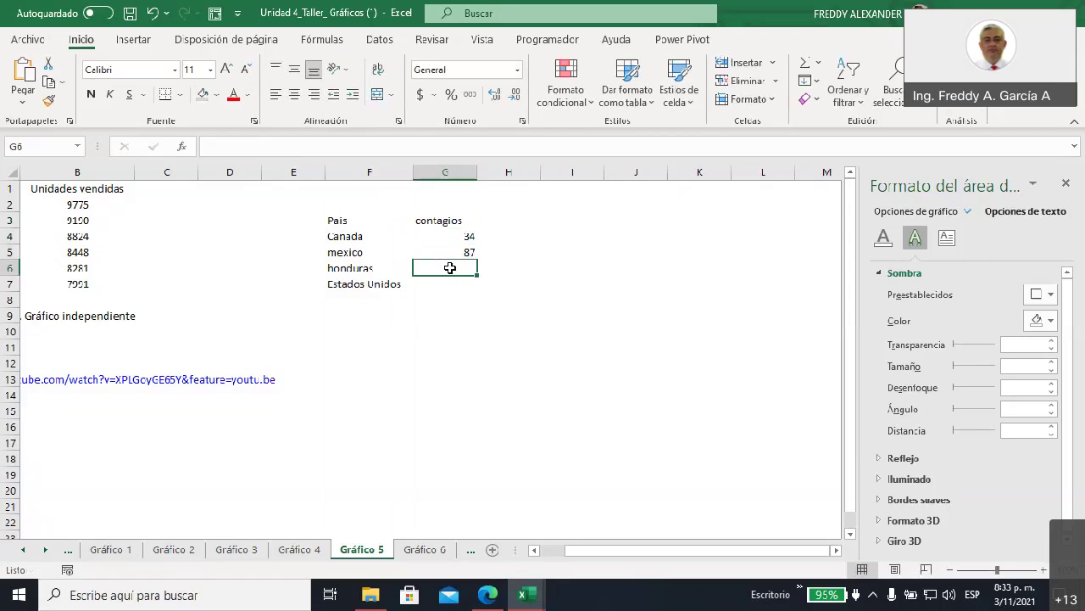
pyautogui.write('23')
pyautogui.click(449, 286)
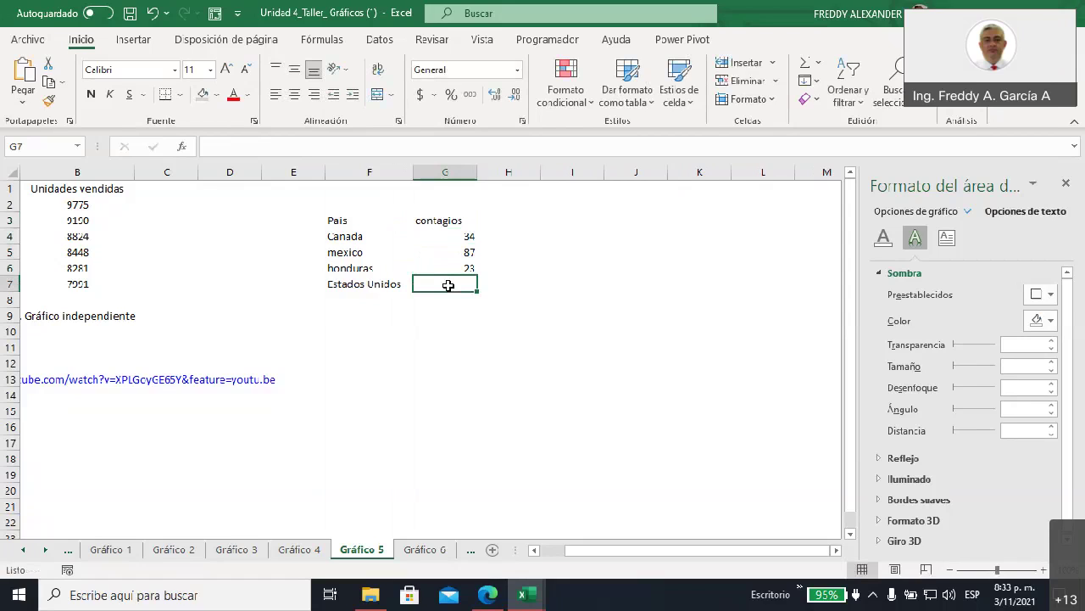
pyautogui.write('98')
pyautogui.click(490, 315)
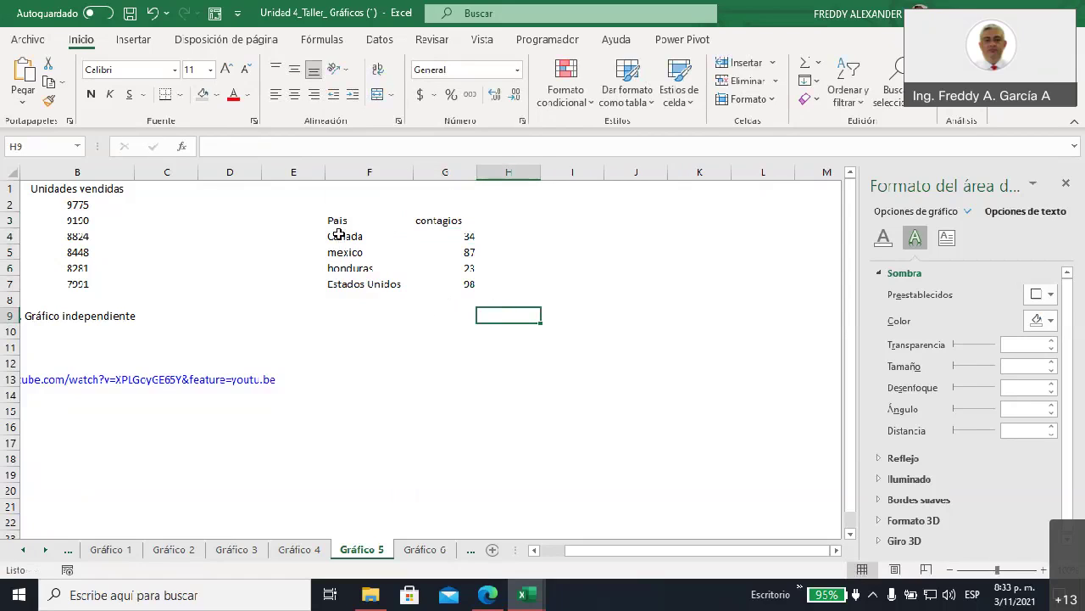
# - Insert a filled map chart of contagios from F3:G7 and place it beside the table
pyautogui.moveTo(339, 234); pyautogui.dragTo(346, 284)
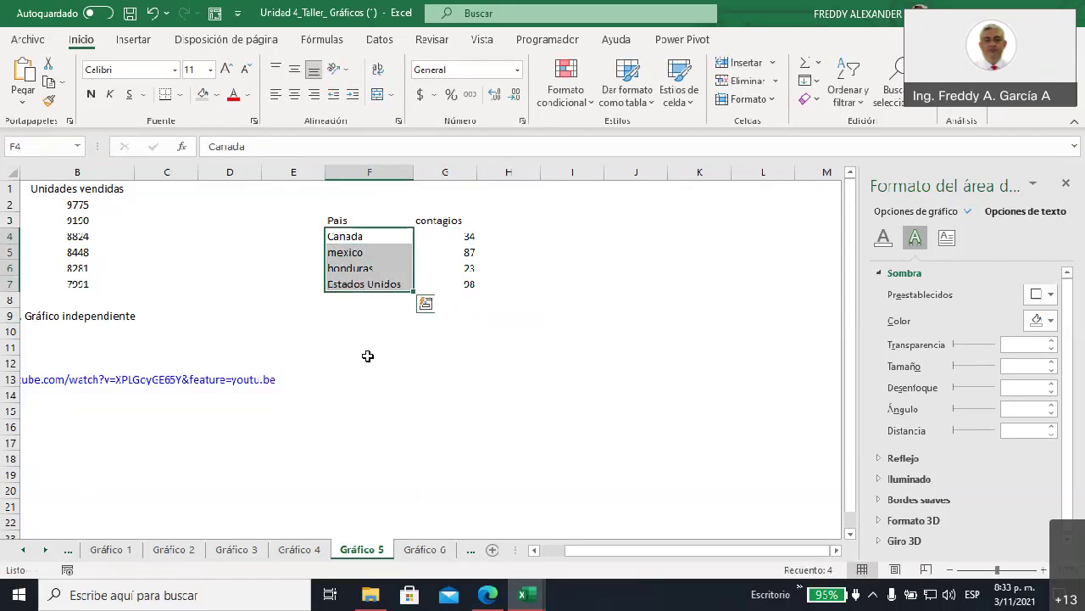
pyautogui.click(368, 356)
pyautogui.click(354, 220)
pyautogui.moveTo(354, 220)
pyautogui.mouseDown()
pyautogui.moveTo(420, 241)
pyautogui.moveTo(435, 284)
pyautogui.mouseUp()
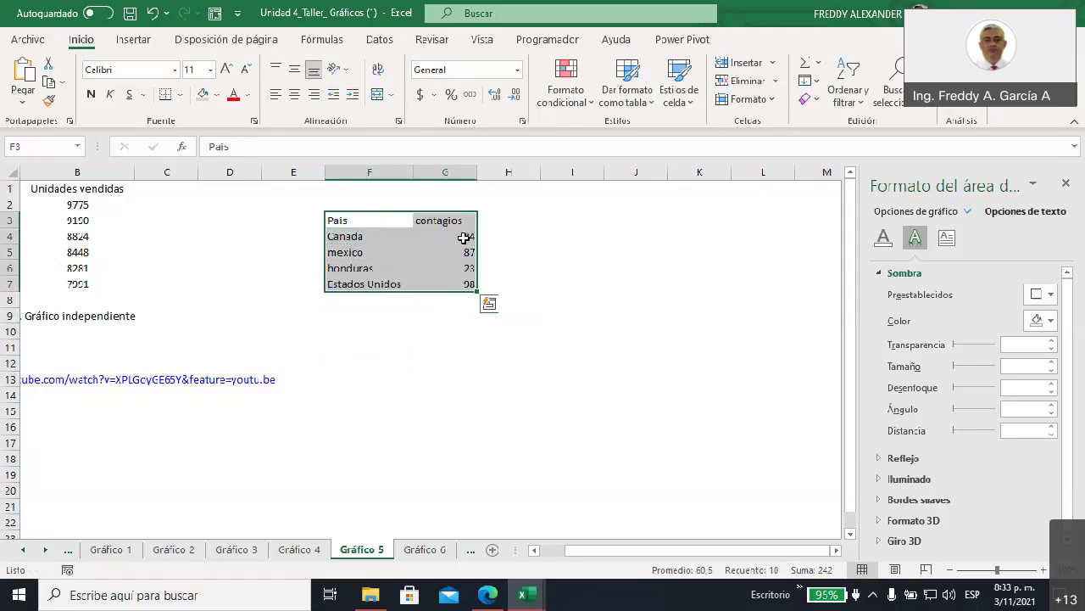
pyautogui.click(136, 40)
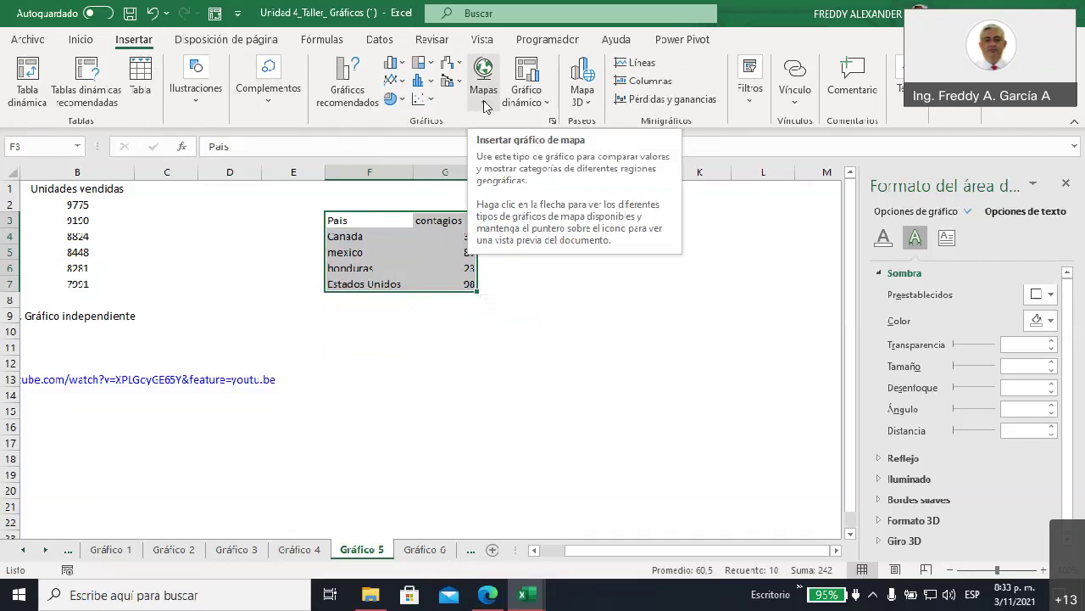
pyautogui.click(486, 104)
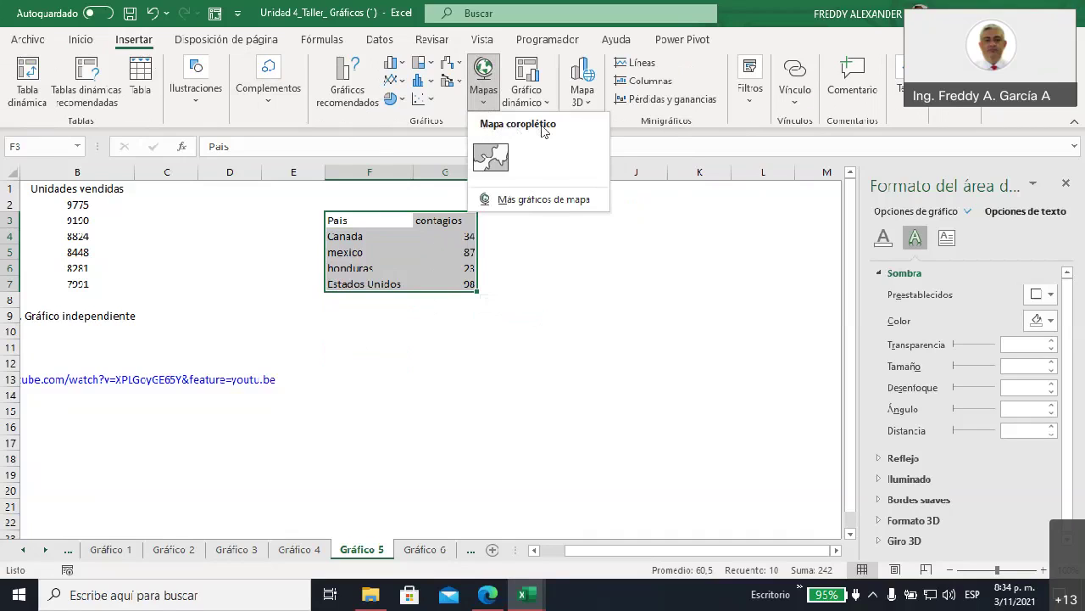
pyautogui.click(490, 160)
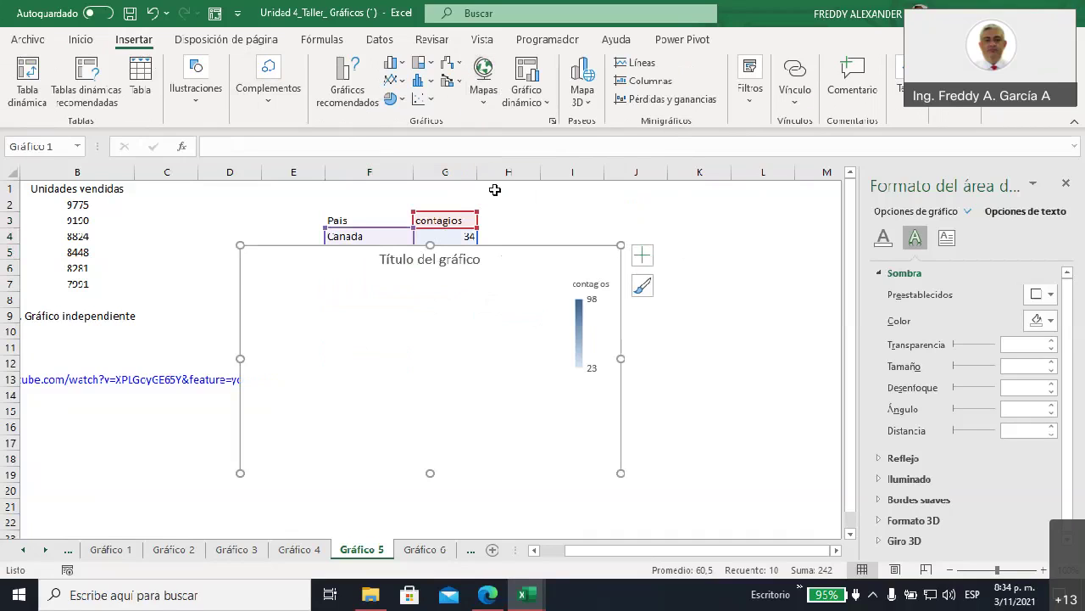
pyautogui.moveTo(510, 256); pyautogui.dragTo(694, 208)
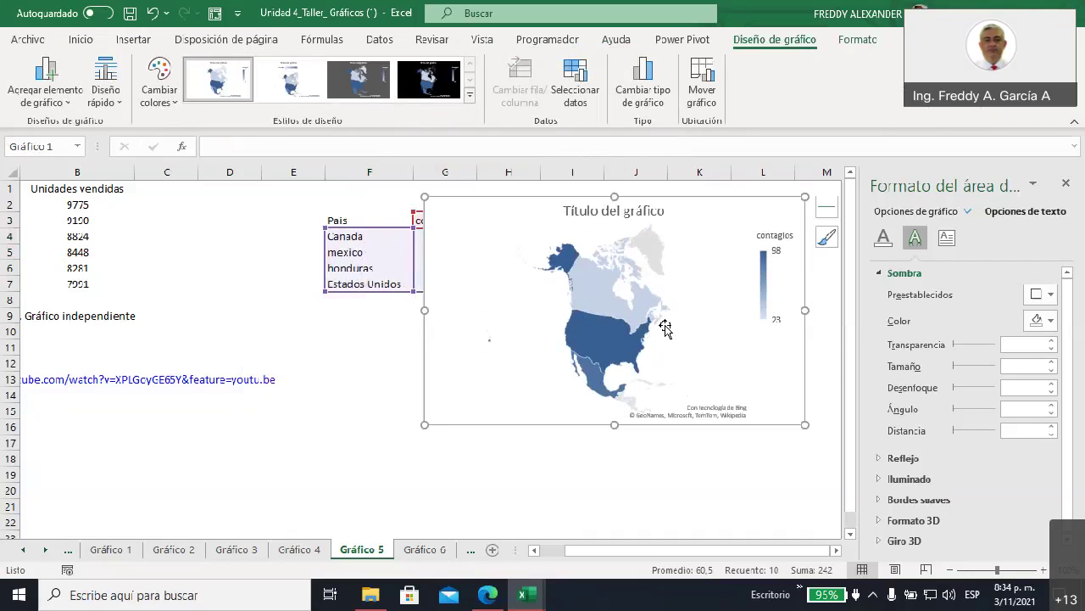
# - Move the contagios map chart to the left and enlarge it
pyautogui.moveTo(520, 219); pyautogui.dragTo(245, 214)
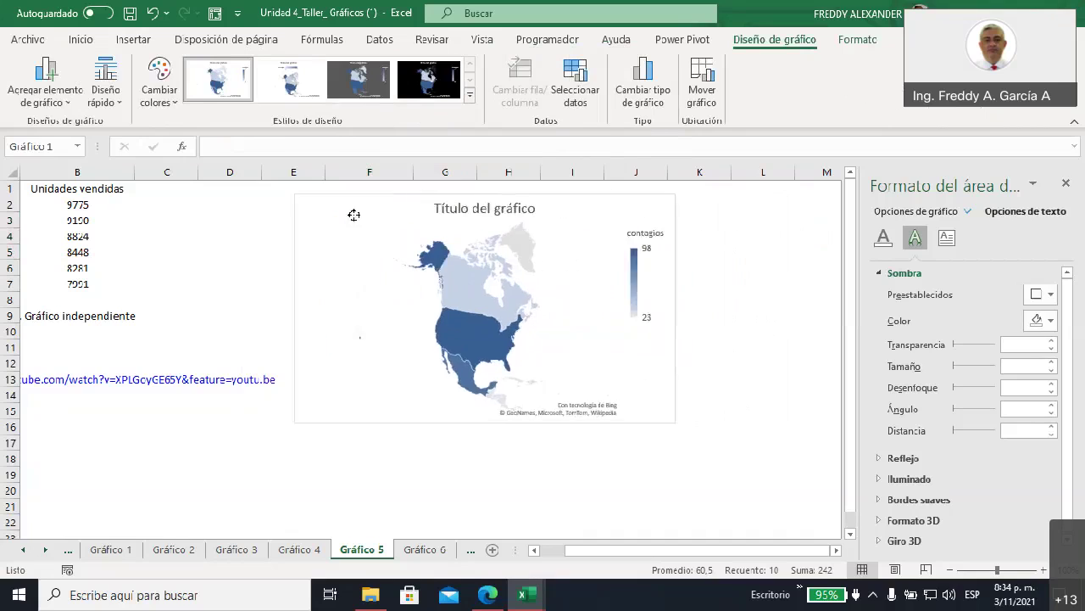
pyautogui.moveTo(528, 419); pyautogui.dragTo(808, 524)
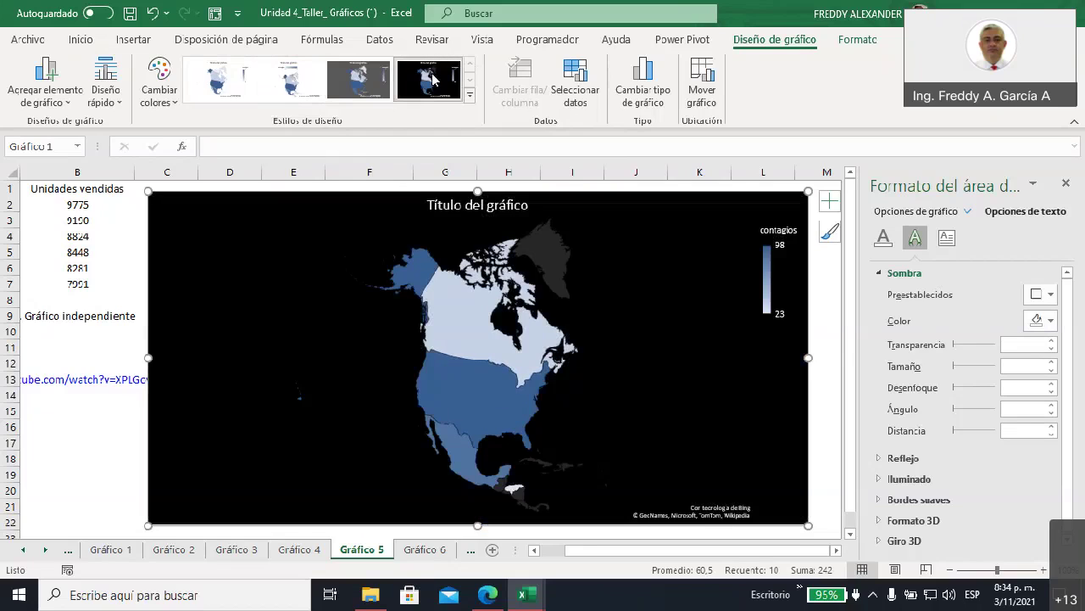
pyautogui.click(432, 79)
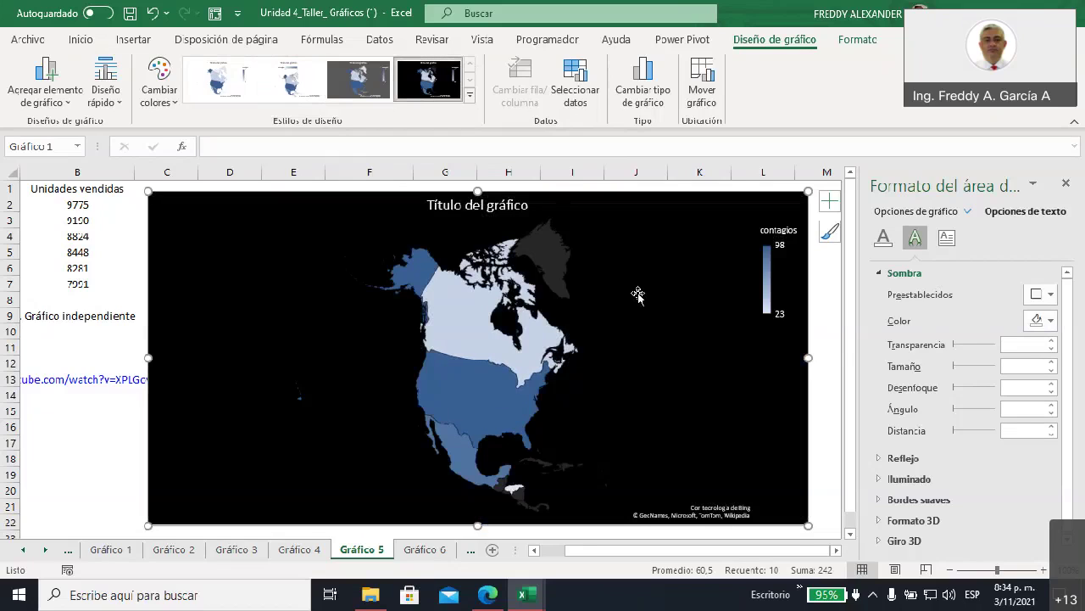
pyautogui.click(175, 102)
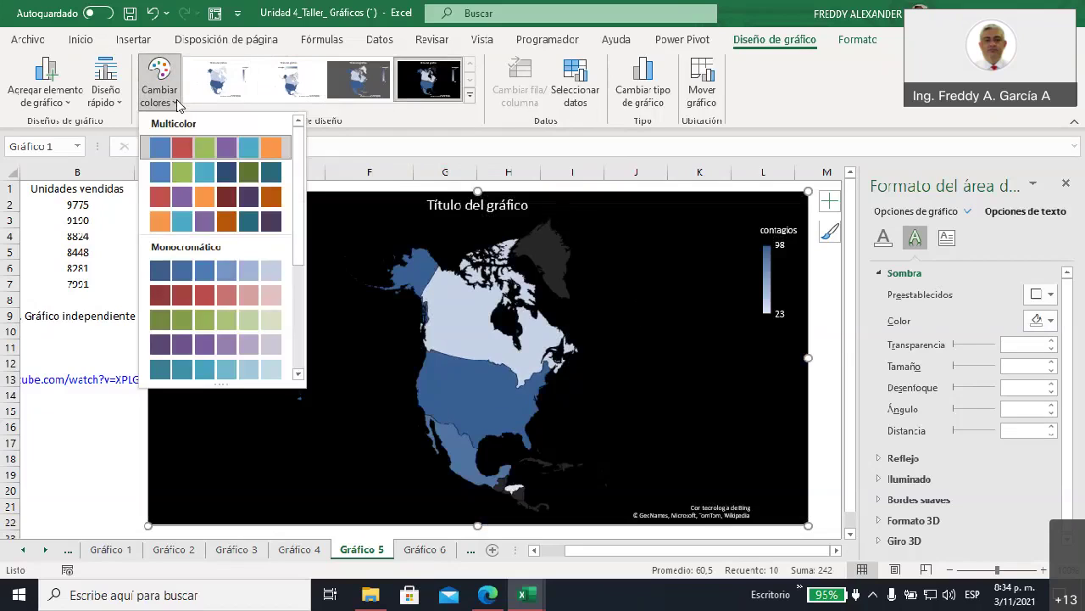
pyautogui.click(176, 163)
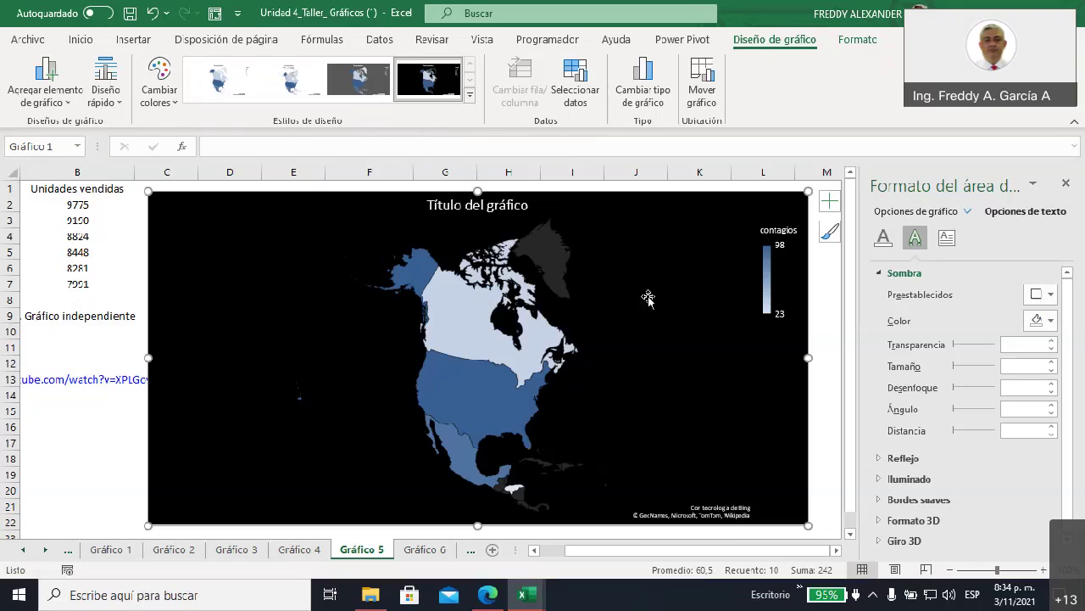
pyautogui.click(654, 323)
pyautogui.click(769, 391)
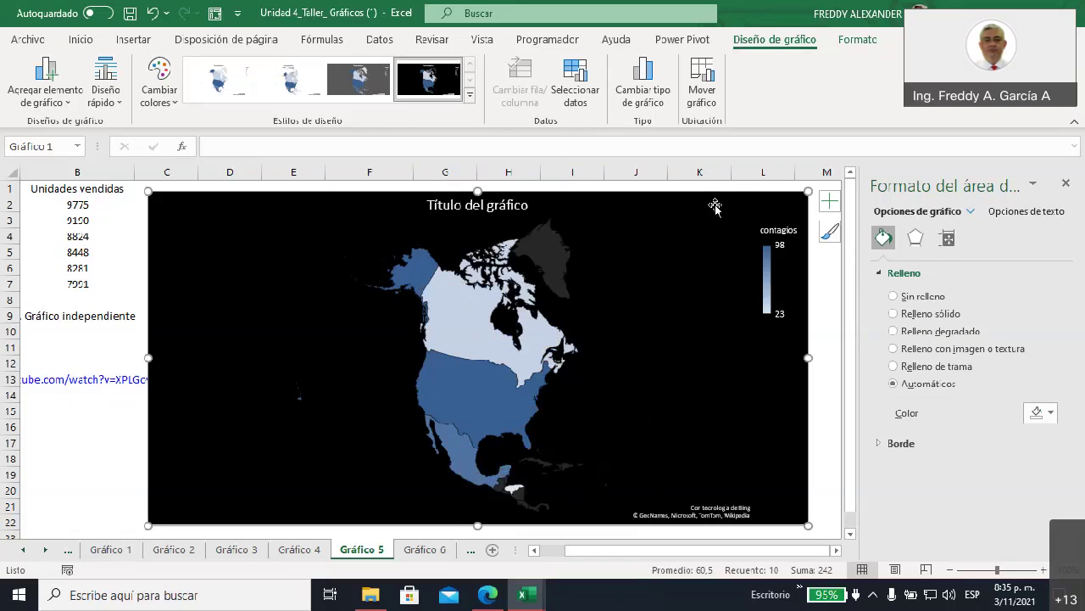
# - Reposition the map chart beneath the Pais/contagios table, then deselect it
pyautogui.moveTo(714, 206); pyautogui.dragTo(545, 409)
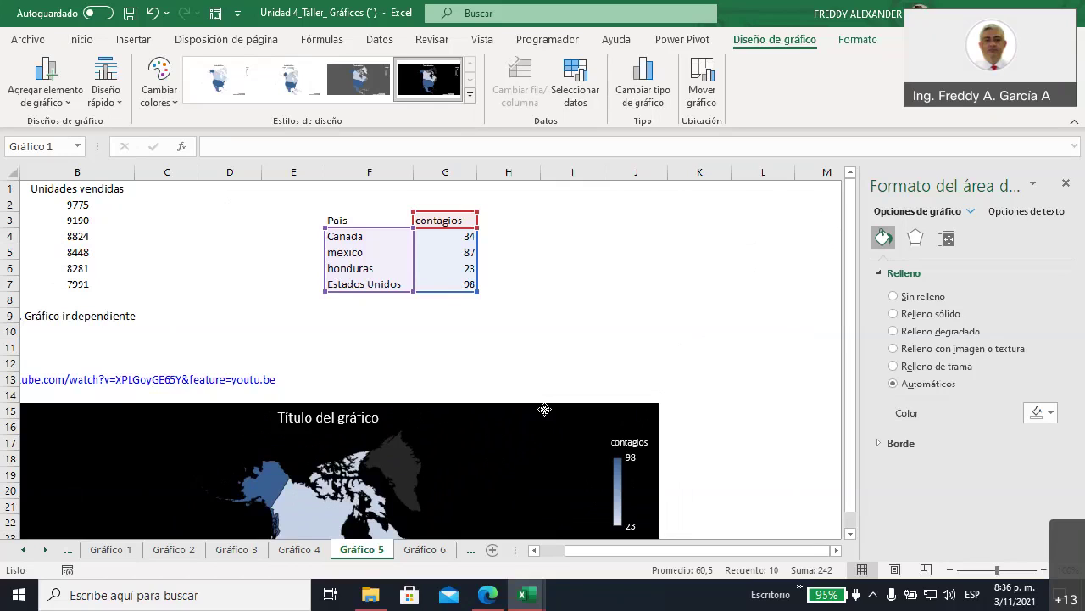
pyautogui.moveTo(544, 409)
pyautogui.mouseDown()
pyautogui.moveTo(619, 227)
pyautogui.moveTo(609, 202)
pyautogui.mouseUp()
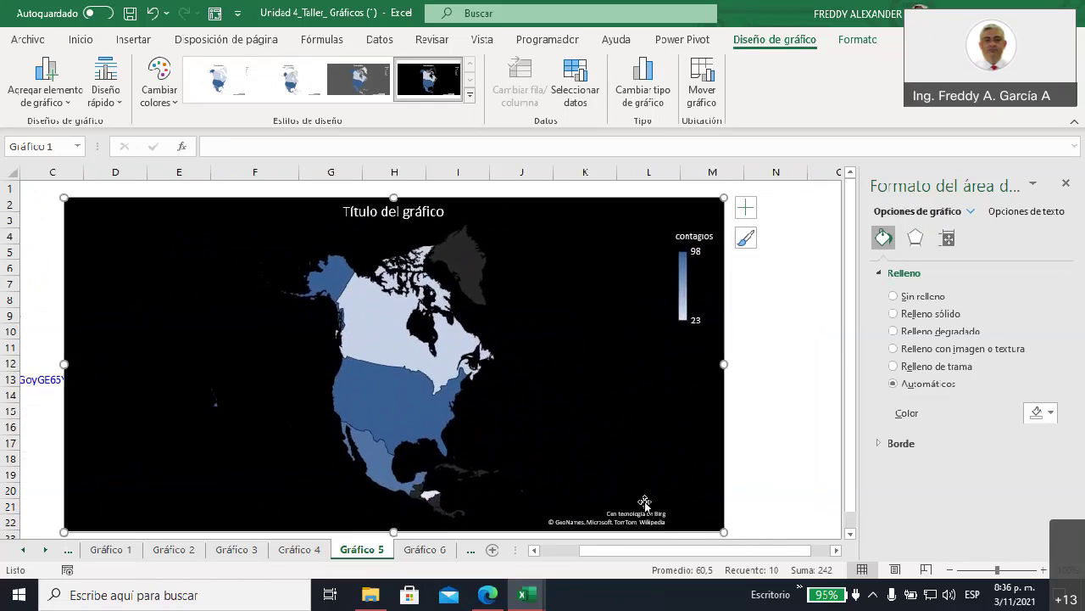
pyautogui.moveTo(658, 519)
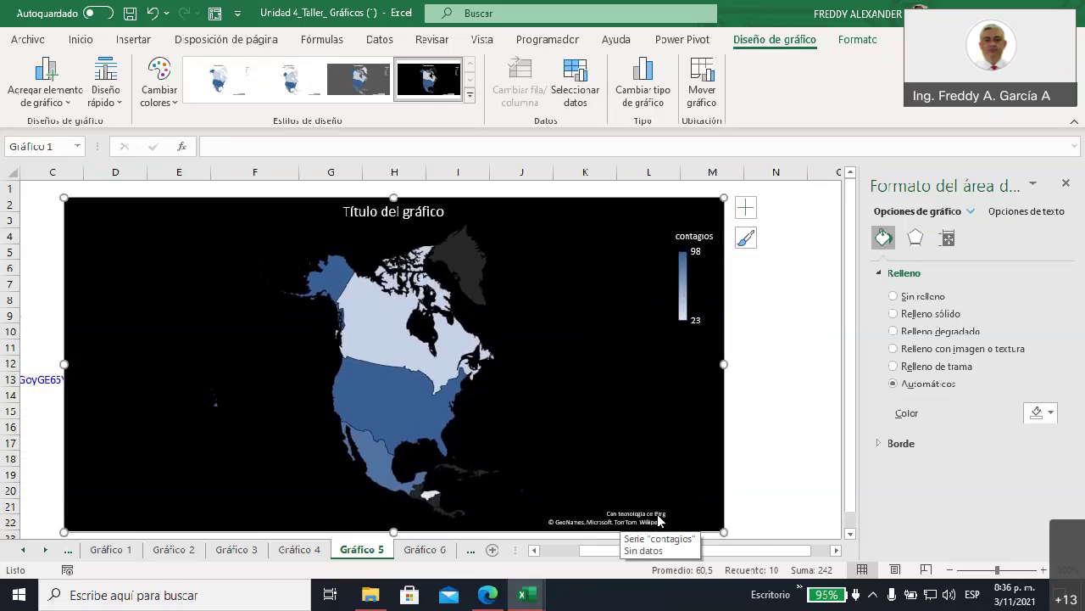
pyautogui.moveTo(592, 549); pyautogui.dragTo(551, 560)
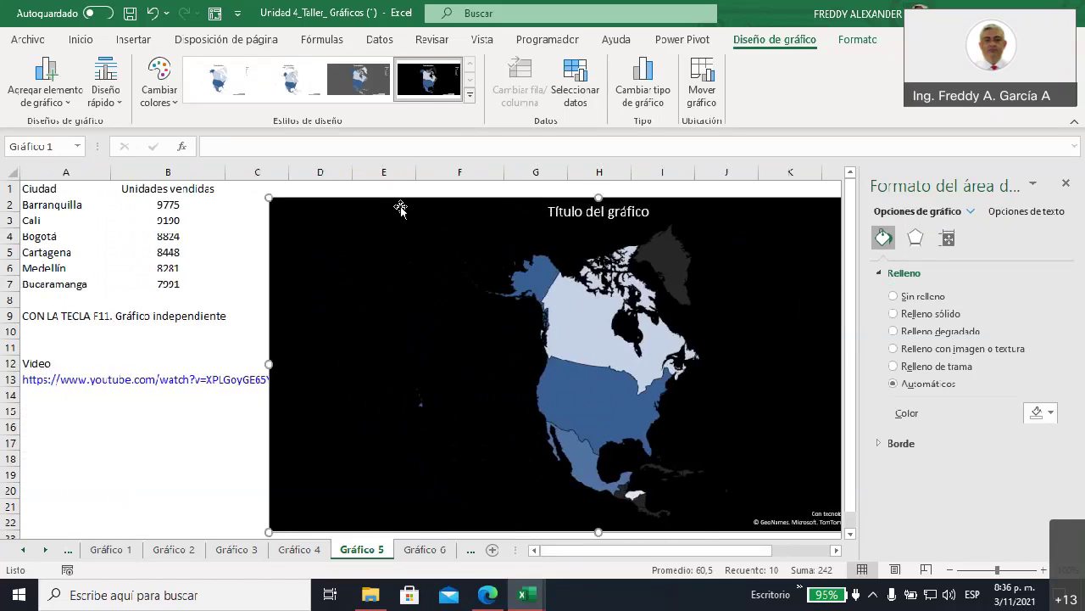
pyautogui.moveTo(411, 213); pyautogui.dragTo(162, 246)
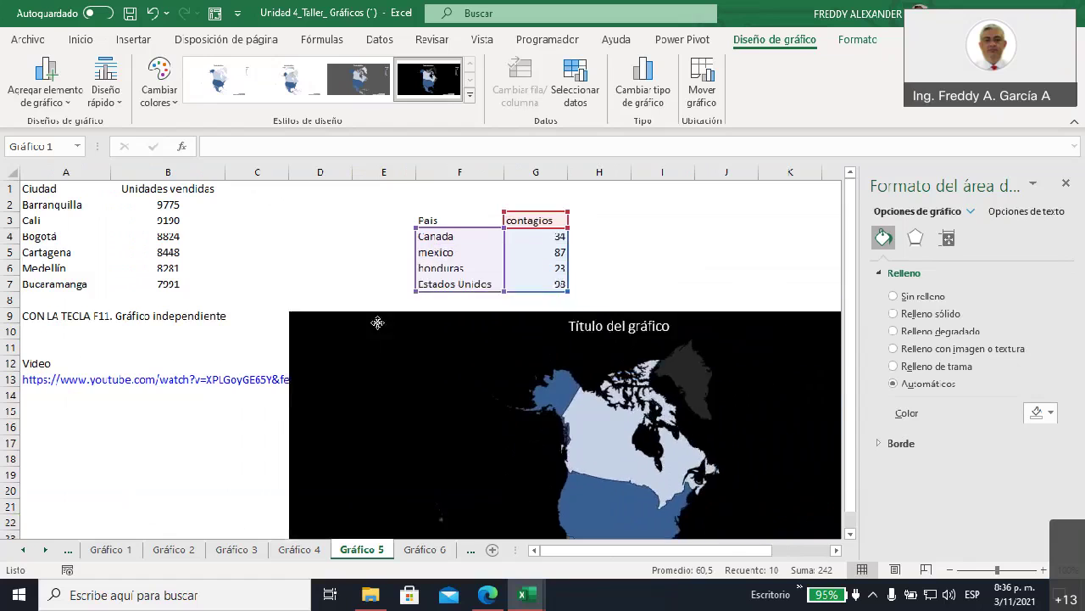
pyautogui.moveTo(17, 224); pyautogui.dragTo(255, 356)
pyautogui.click(612, 283)
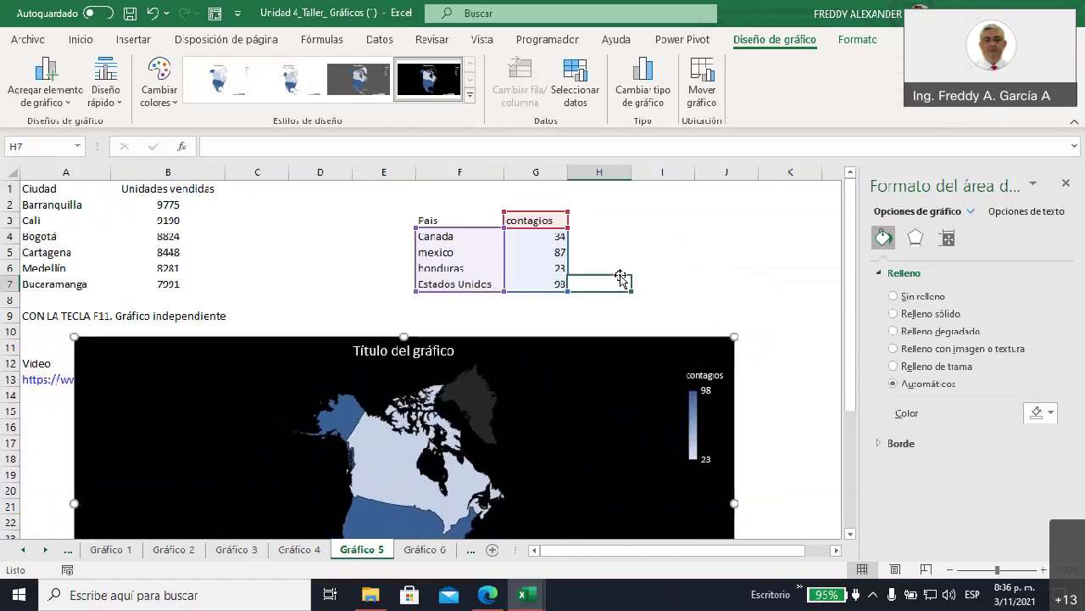
# - Delete the contagios map chart
pyautogui.click(452, 244)
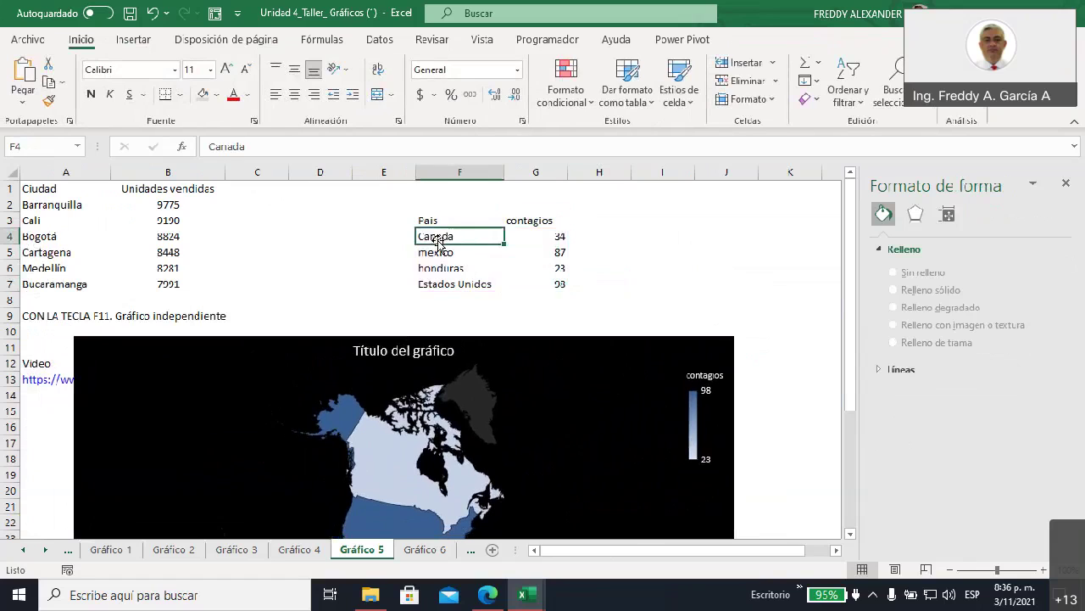
pyautogui.click(513, 367)
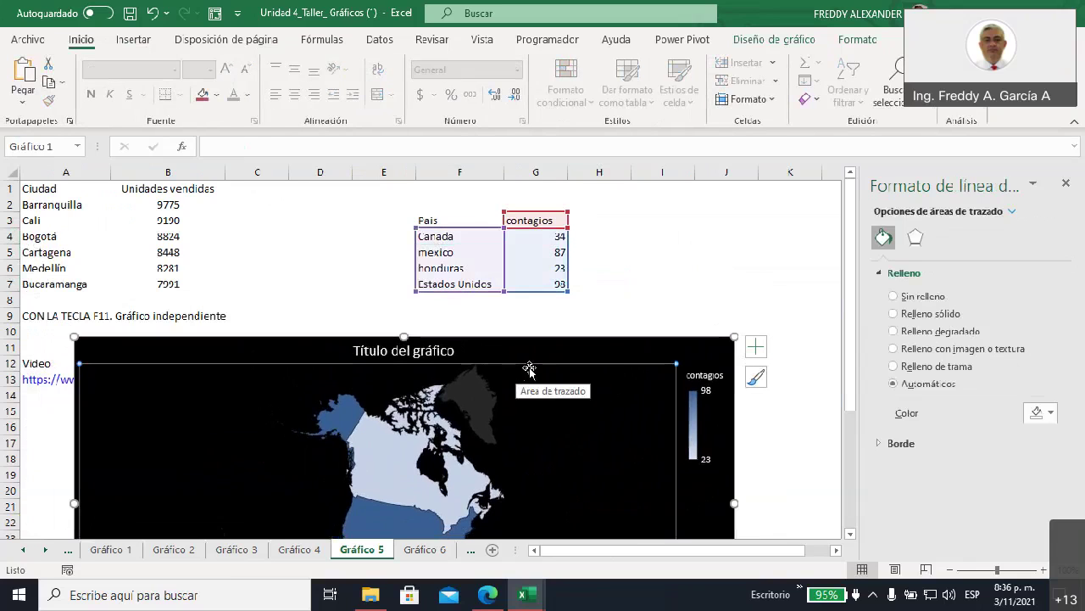
pyautogui.click(533, 352)
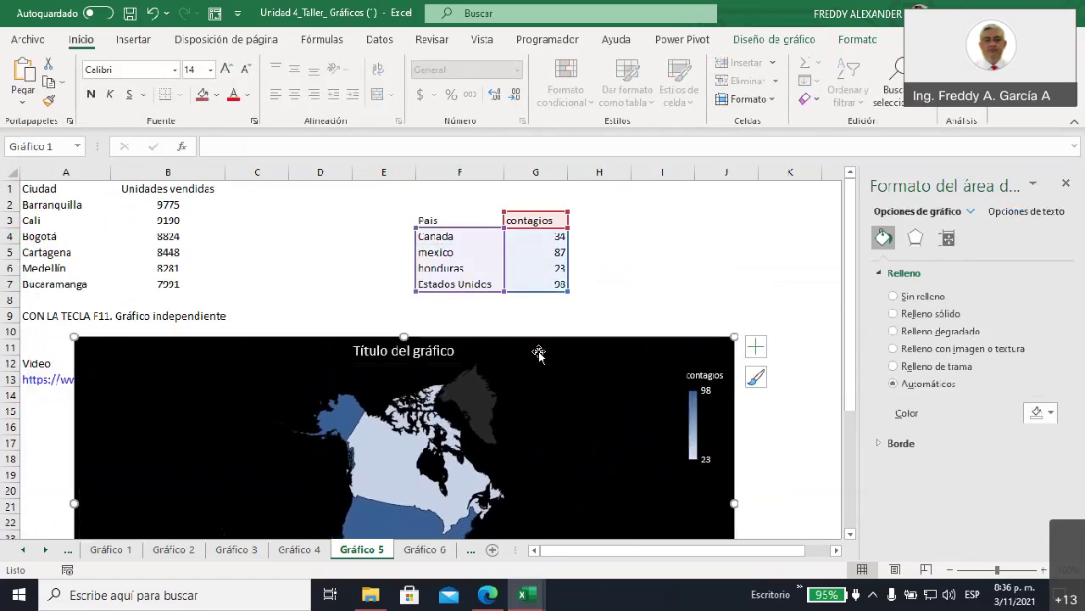
pyautogui.press('BackSpace')
pyautogui.press('BackSpace')
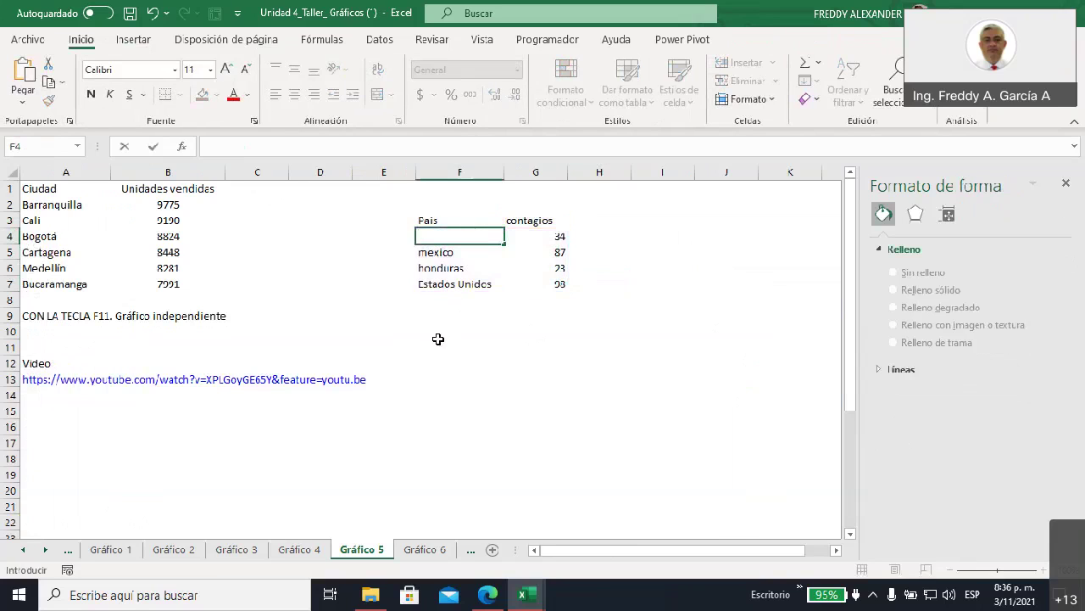
pyautogui.write('undin')
# - Replace the countries with Cundinamarca, Antioquia, Valle and Cesar, then select F3:G7
pyautogui.write('amarca')
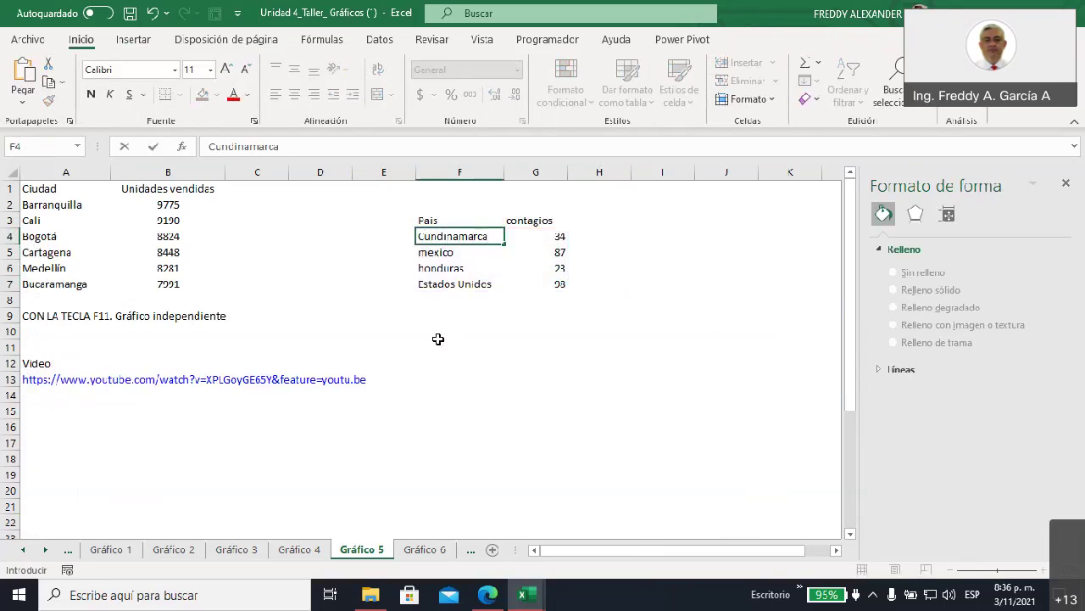
pyautogui.click(443, 254)
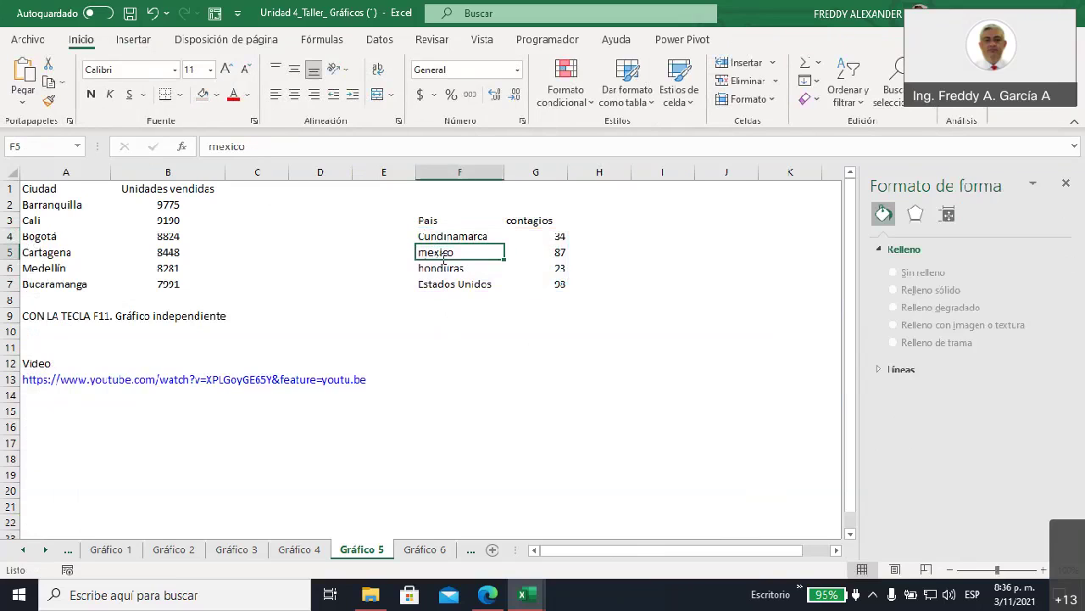
pyautogui.write('Antioquia')
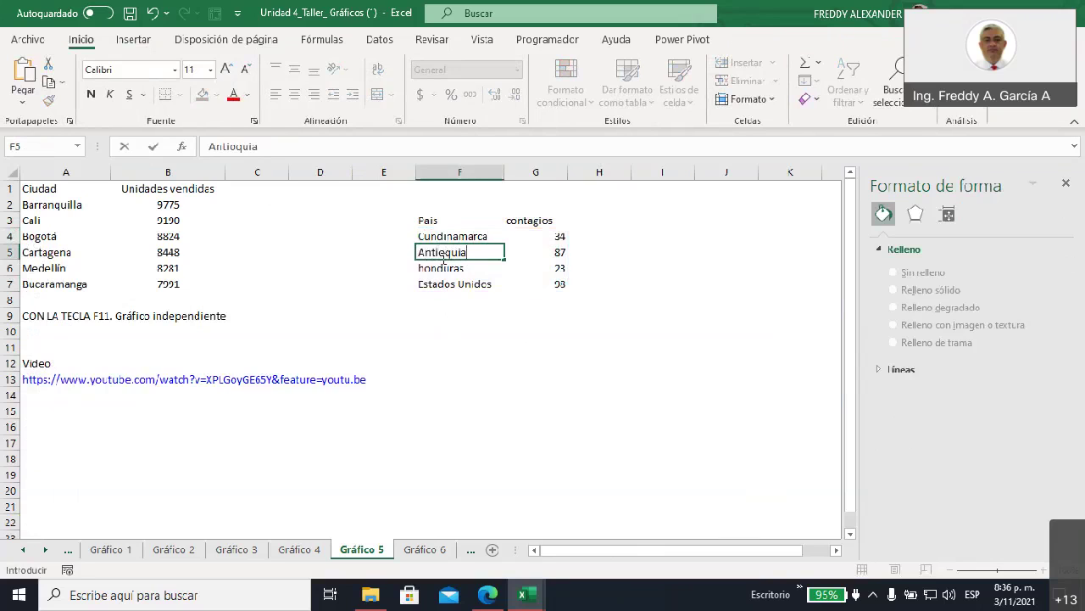
pyautogui.click(447, 271)
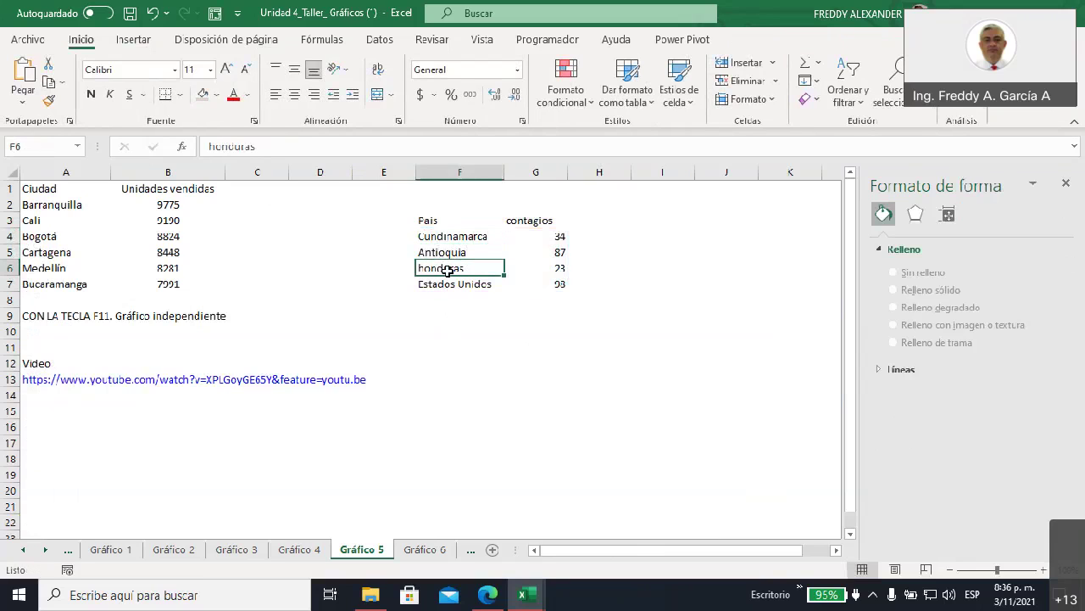
pyautogui.write('Valle3')
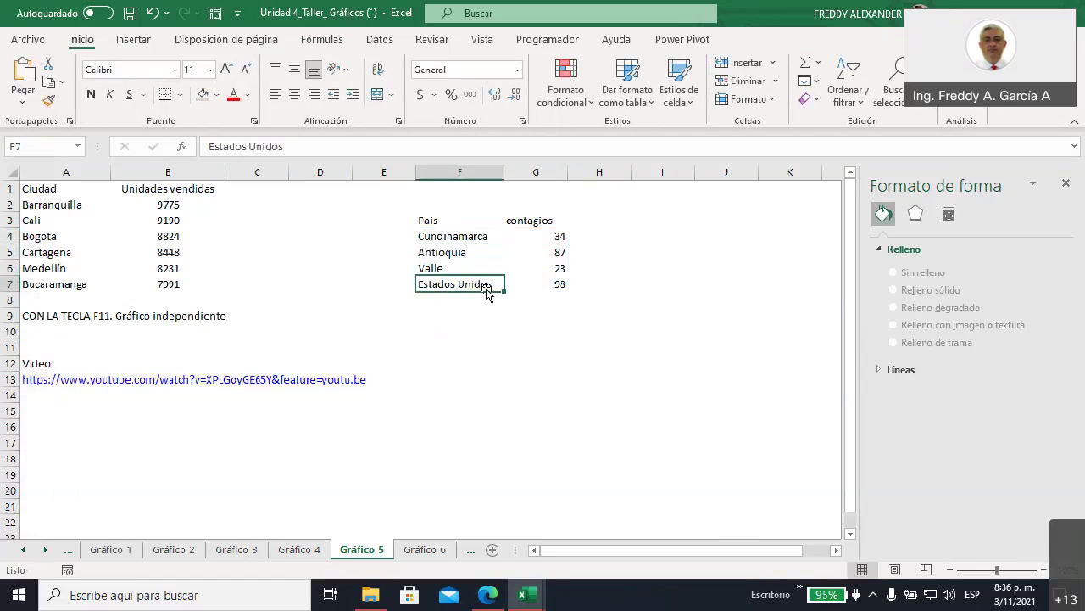
pyautogui.write('At')
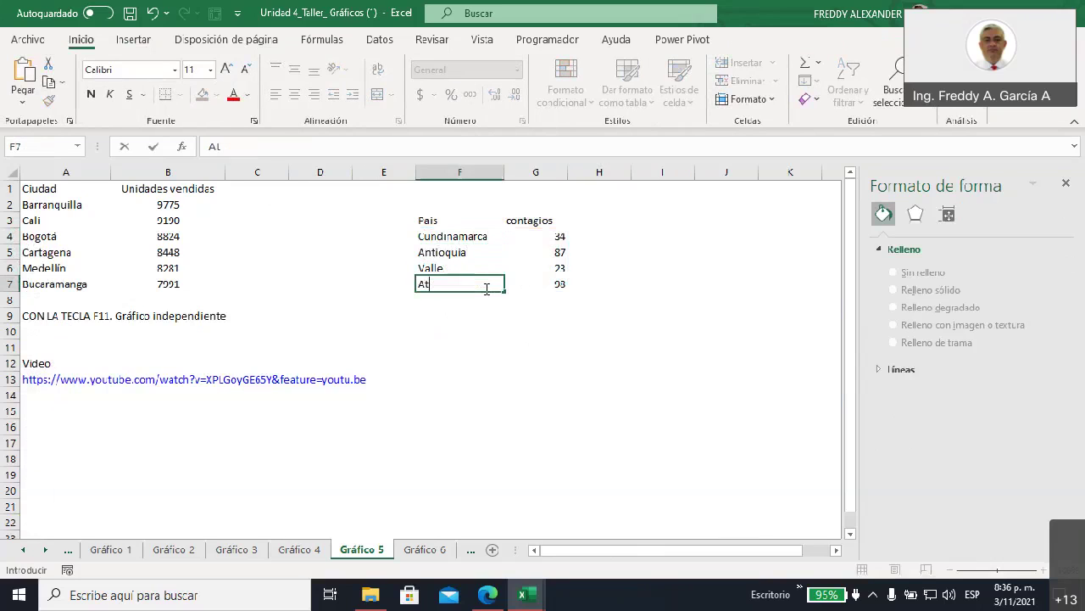
pyautogui.press('BackSpace')
pyautogui.press('BackSpace')
pyautogui.write('Cesar')
pyautogui.click(499, 317)
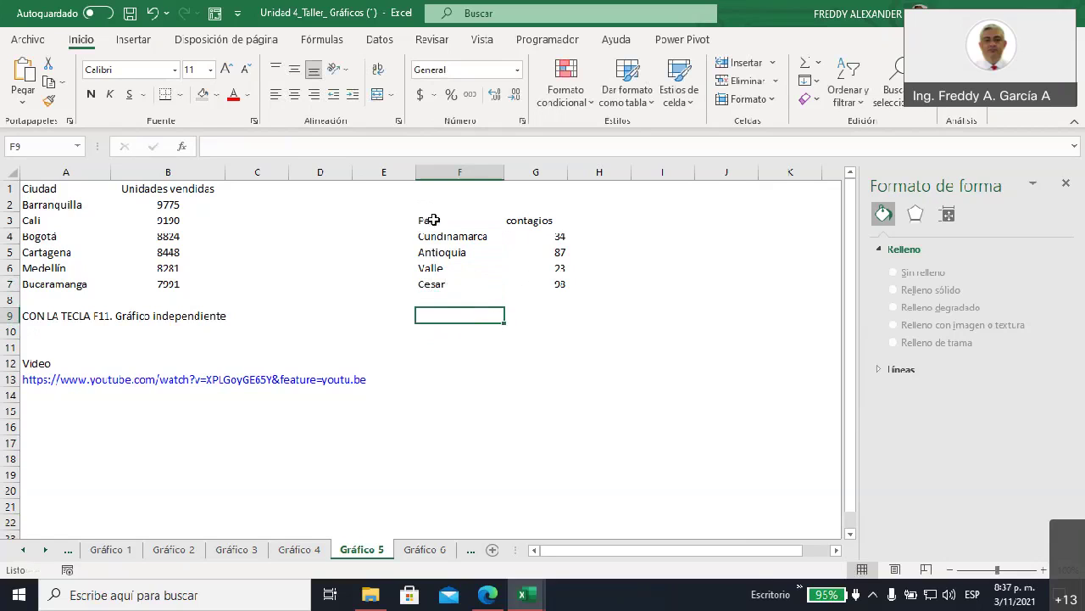
pyautogui.moveTo(428, 219); pyautogui.dragTo(535, 283)
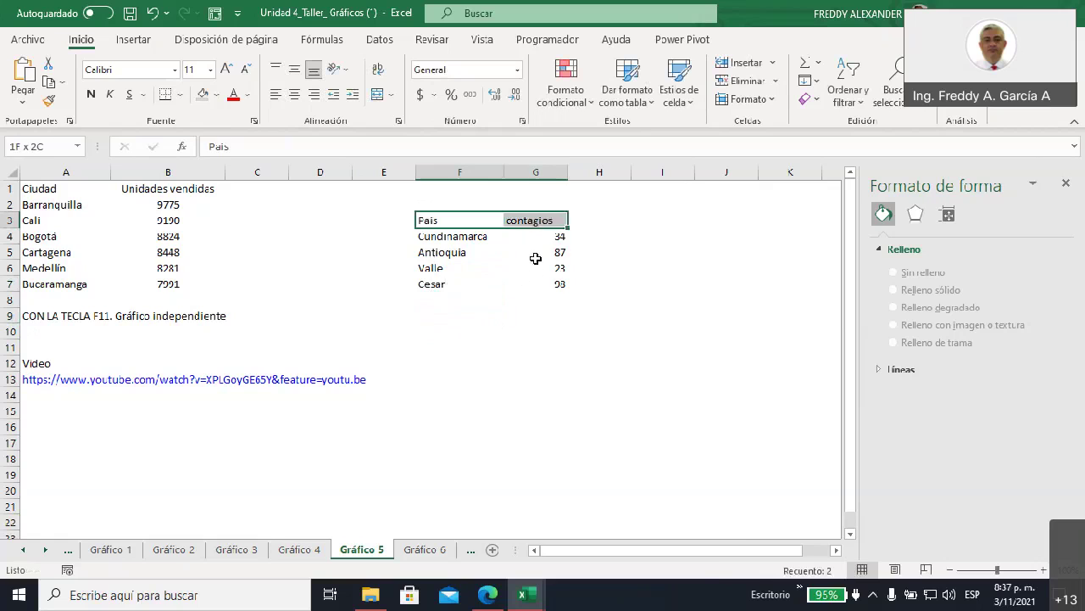
# - Insert a filled map chart from F3:G7 and dismiss its location mapping notice
pyautogui.click(134, 40)
pyautogui.click(479, 102)
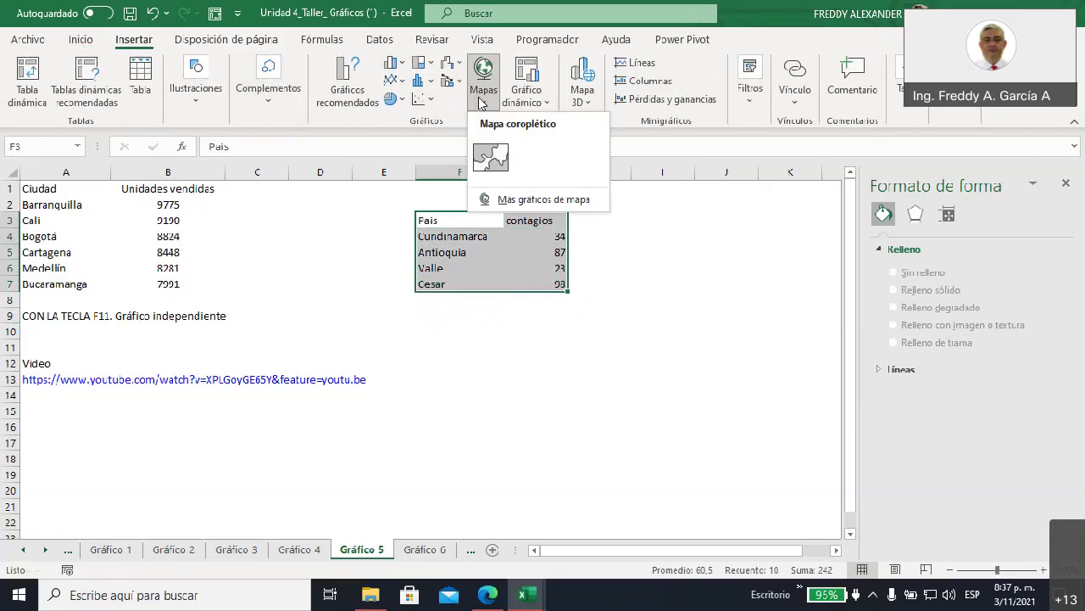
pyautogui.click(490, 155)
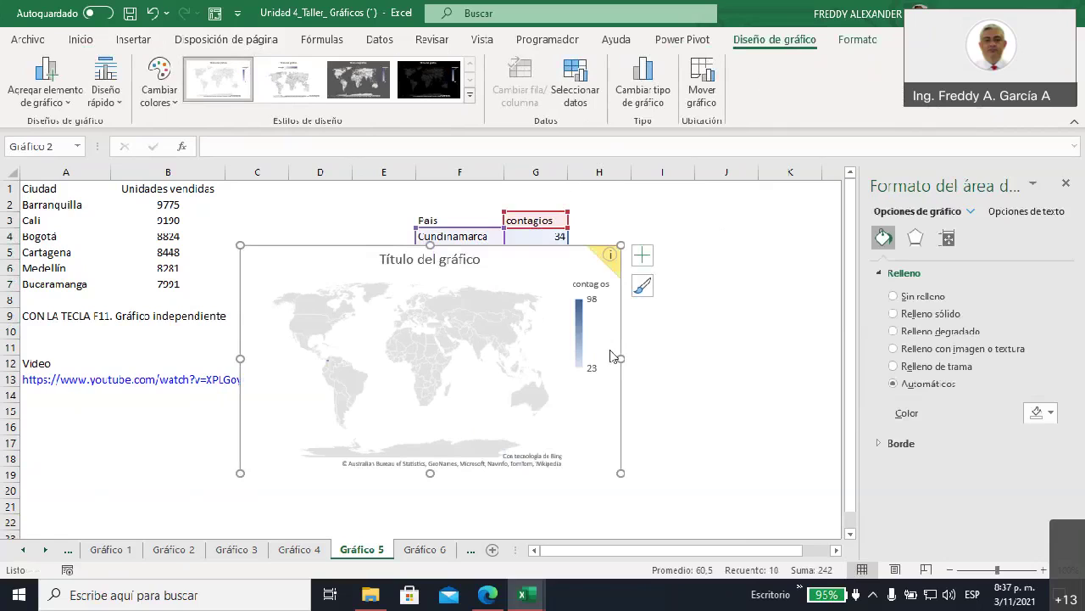
pyautogui.click(611, 258)
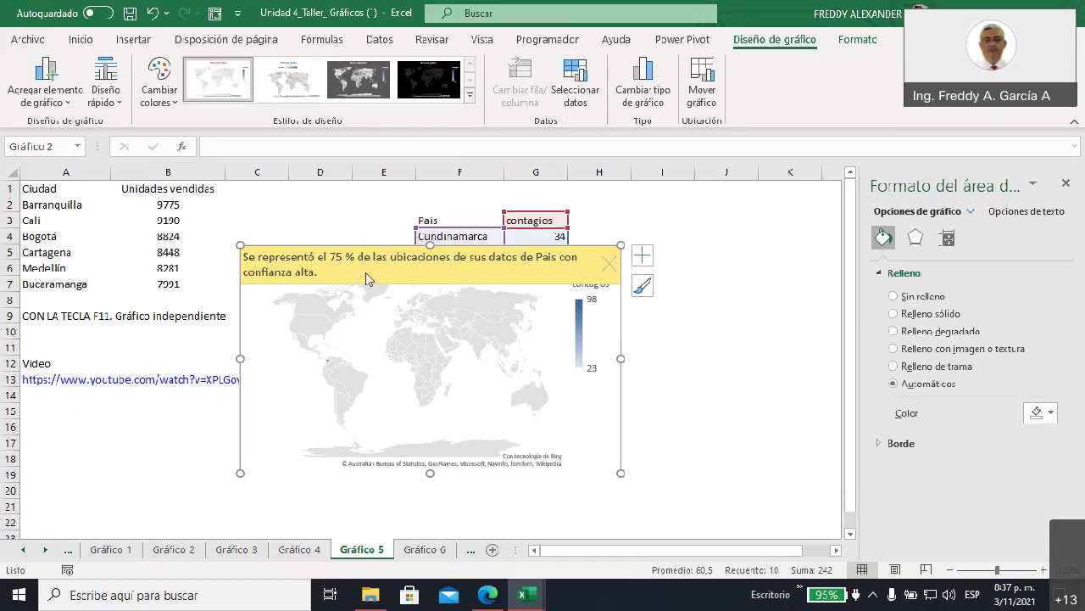
pyautogui.click(609, 264)
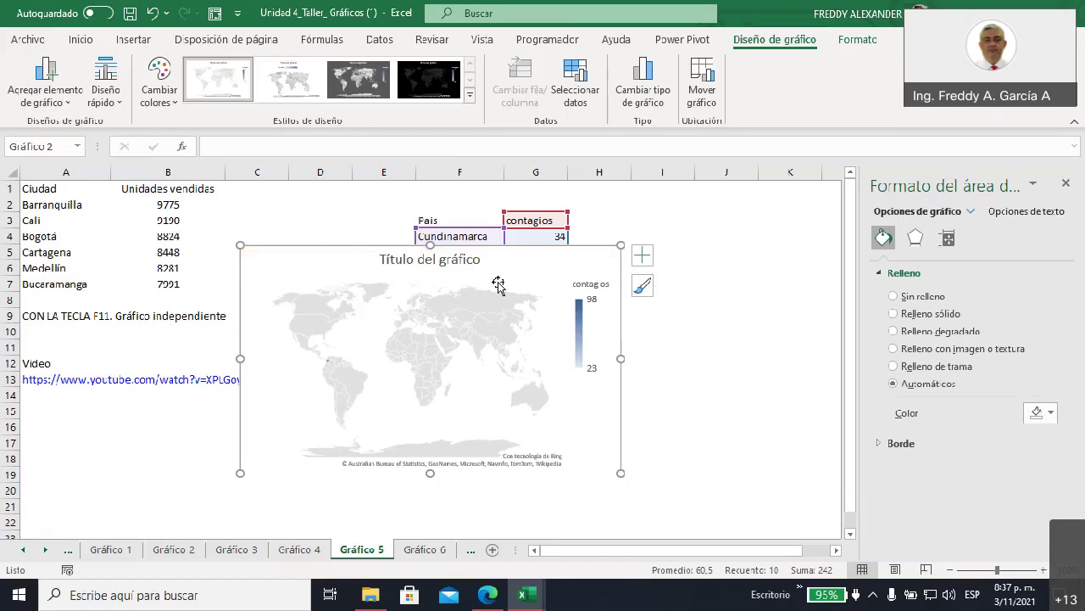
# - Move the new map below the table, and rename Cesar to nariño and Valle to boyaca
pyautogui.moveTo(552, 294); pyautogui.dragTo(549, 376)
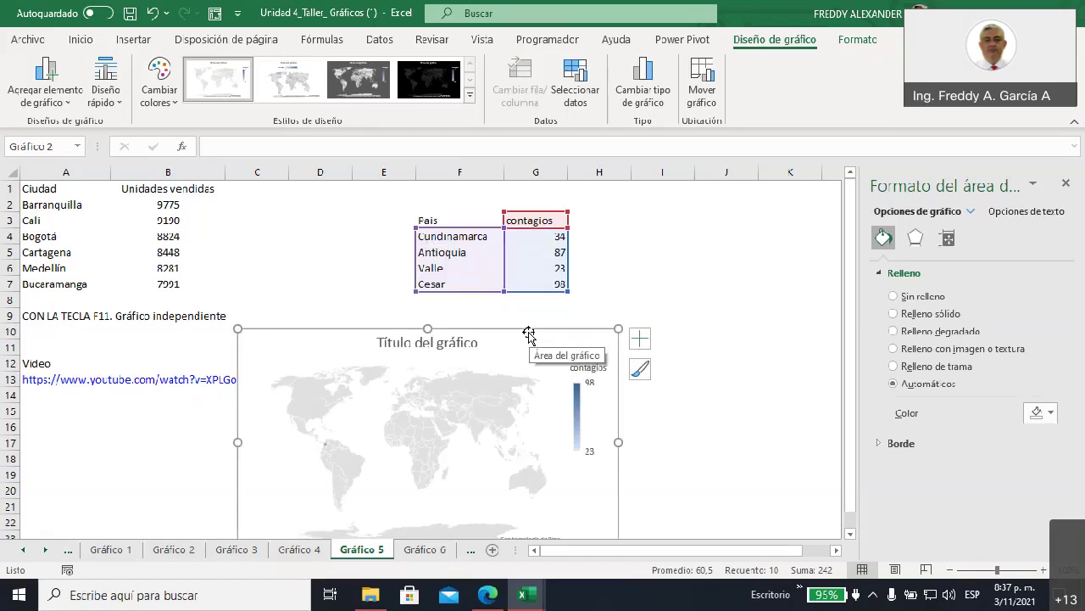
pyautogui.click(438, 284)
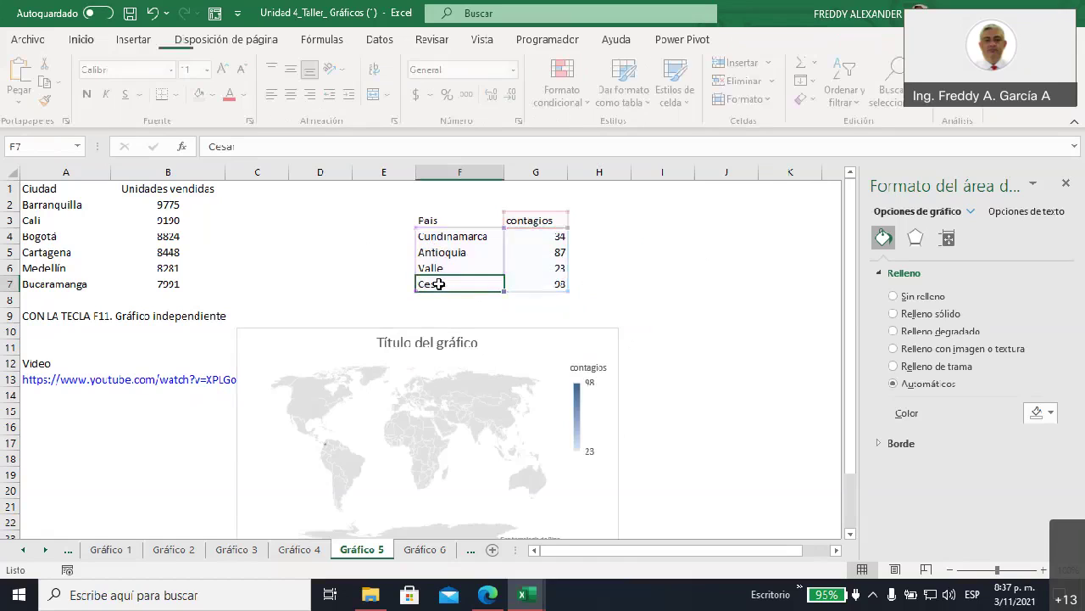
pyautogui.write('nariño')
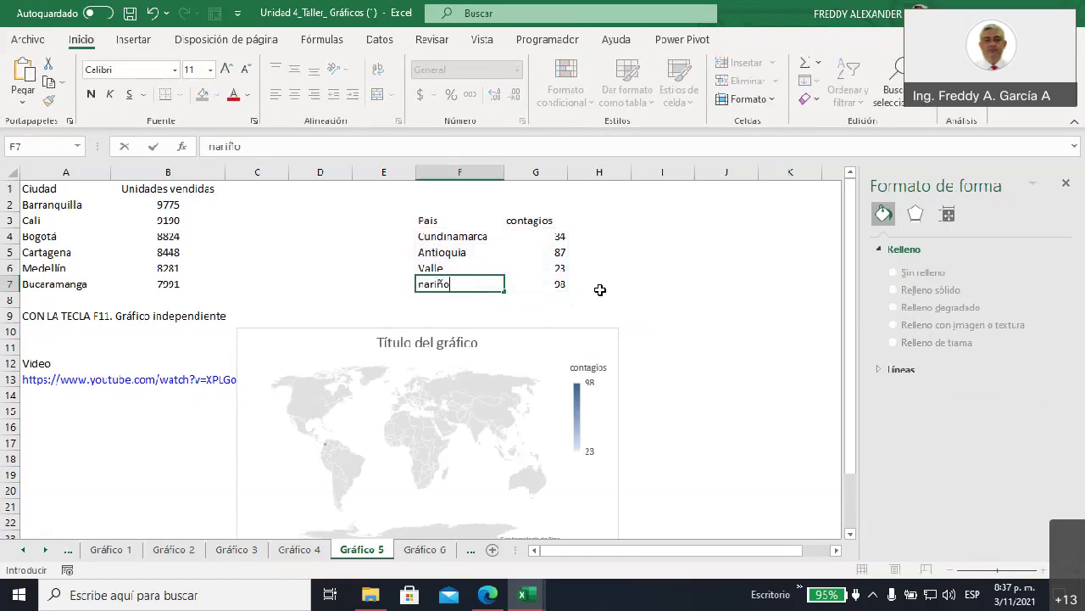
pyautogui.click(653, 272)
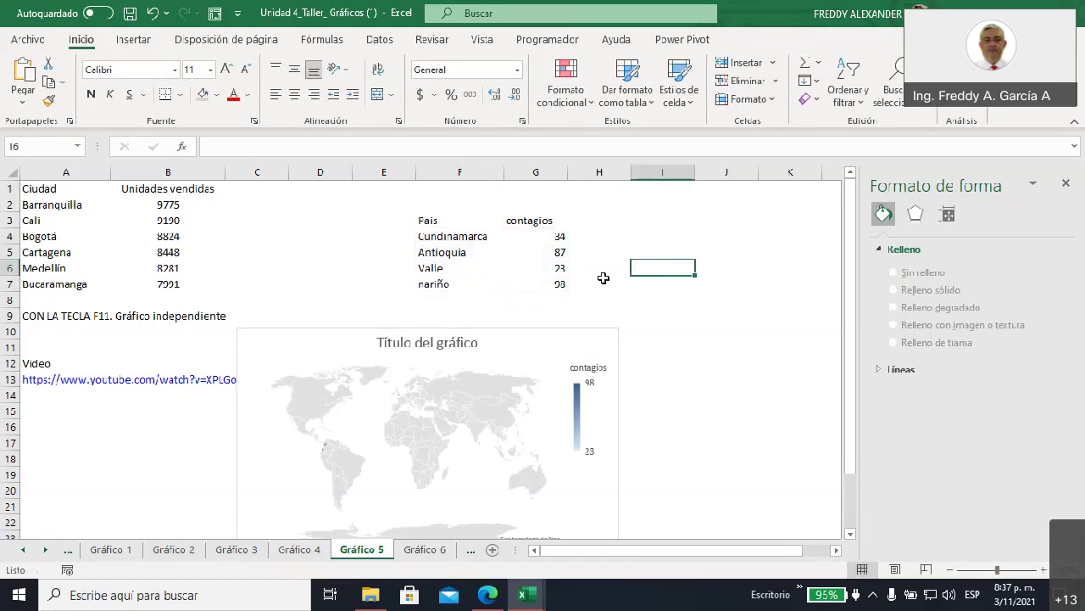
pyautogui.click(441, 268)
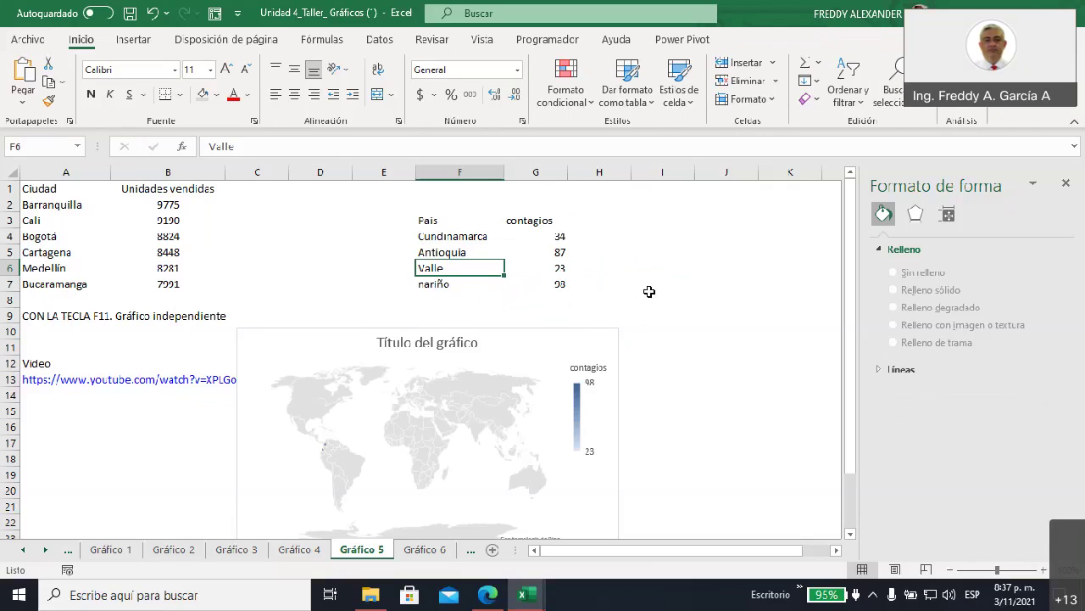
pyautogui.write('boyaca')
pyautogui.click(659, 287)
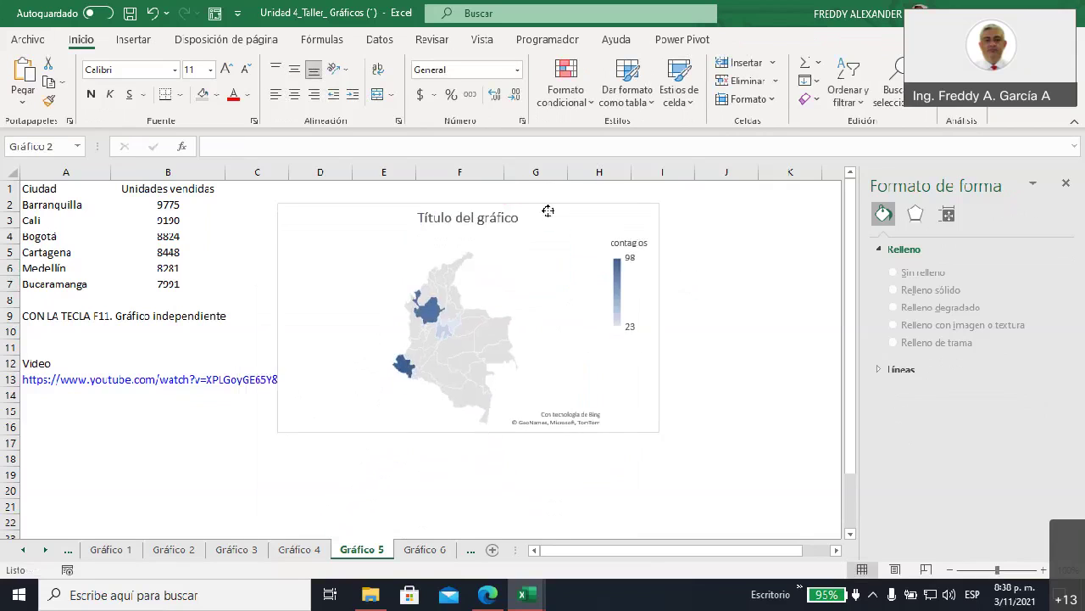
# - Enlarge the Colombia contagios map and reposition it beneath the department table, keeping all values visible
pyautogui.moveTo(507, 356); pyautogui.dragTo(499, 215)
pyautogui.moveTo(610, 416); pyautogui.dragTo(758, 502)
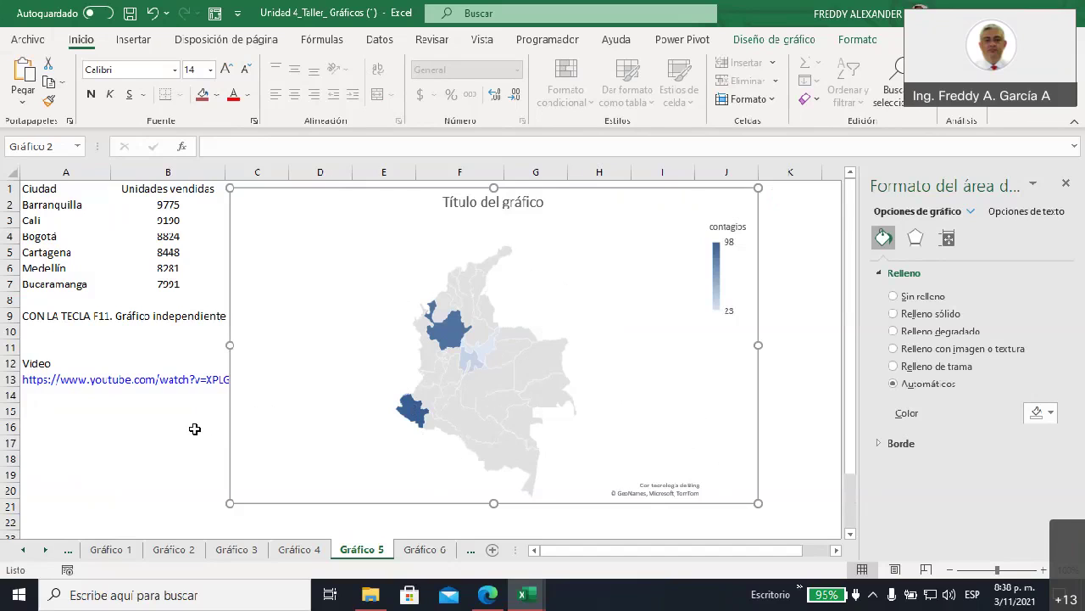
pyautogui.click(194, 429)
pyautogui.moveTo(322, 204)
pyautogui.mouseDown()
pyautogui.moveTo(435, 311)
pyautogui.moveTo(390, 219)
pyautogui.mouseUp()
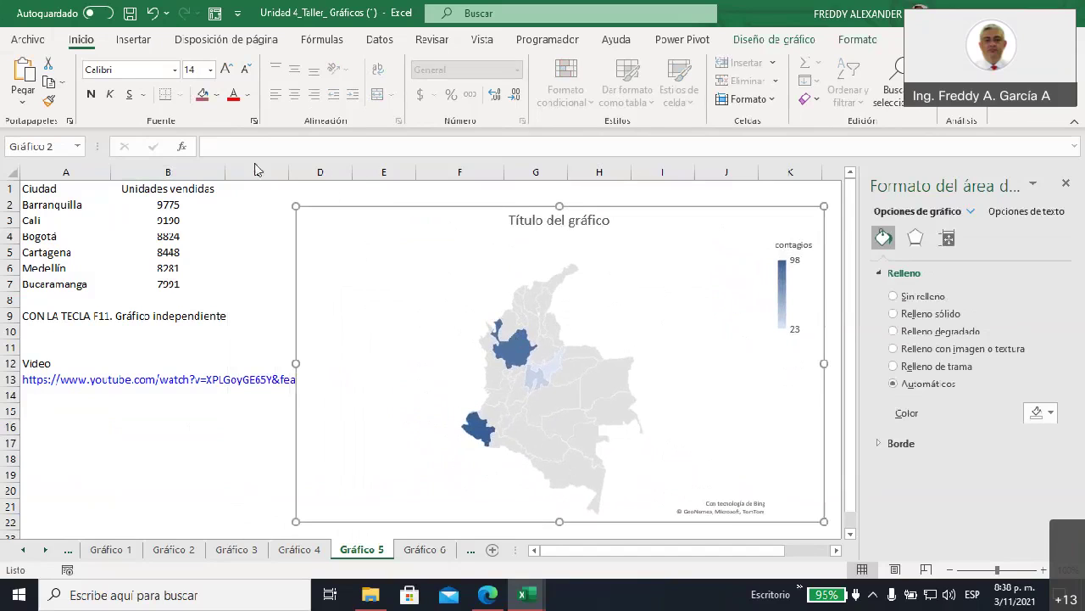
pyautogui.click(133, 40)
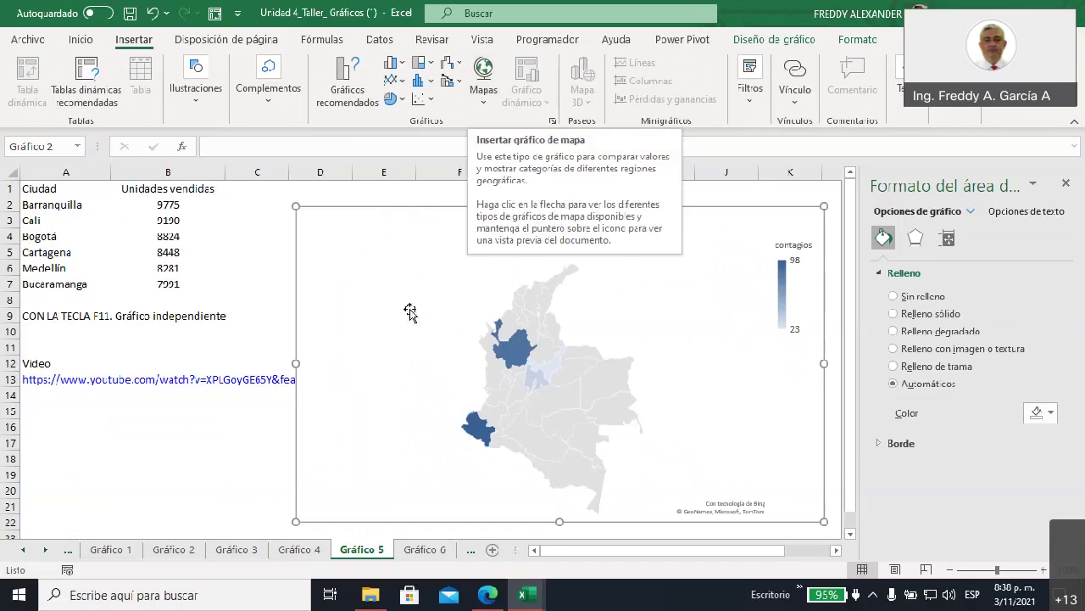
pyautogui.click(337, 257)
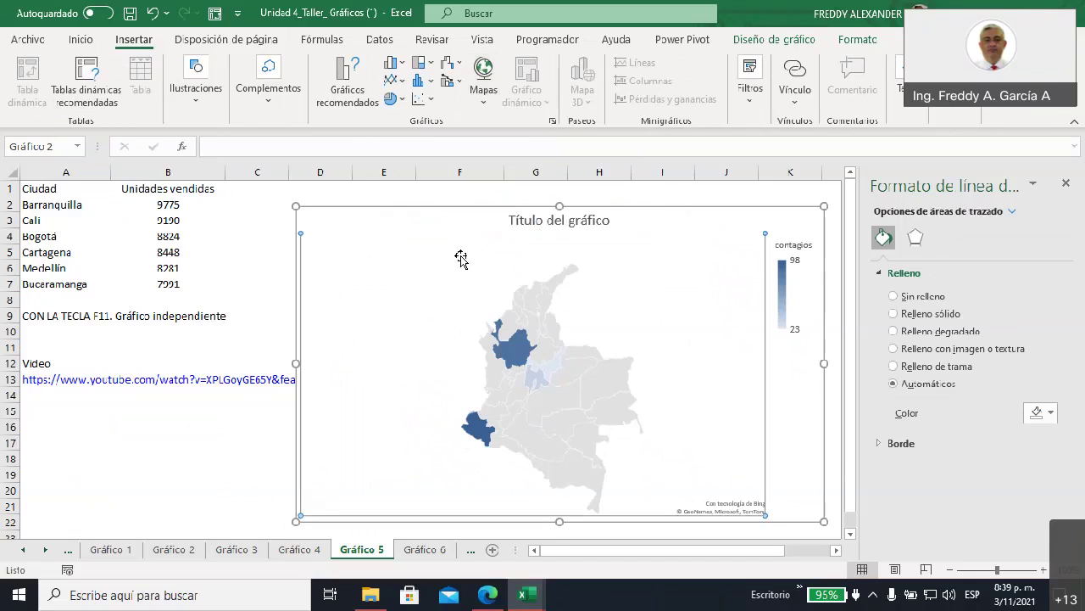
pyautogui.moveTo(317, 214)
pyautogui.mouseDown()
pyautogui.moveTo(400, 220)
pyautogui.moveTo(403, 199)
pyautogui.moveTo(351, 320)
pyautogui.moveTo(322, 317)
pyautogui.mouseUp()
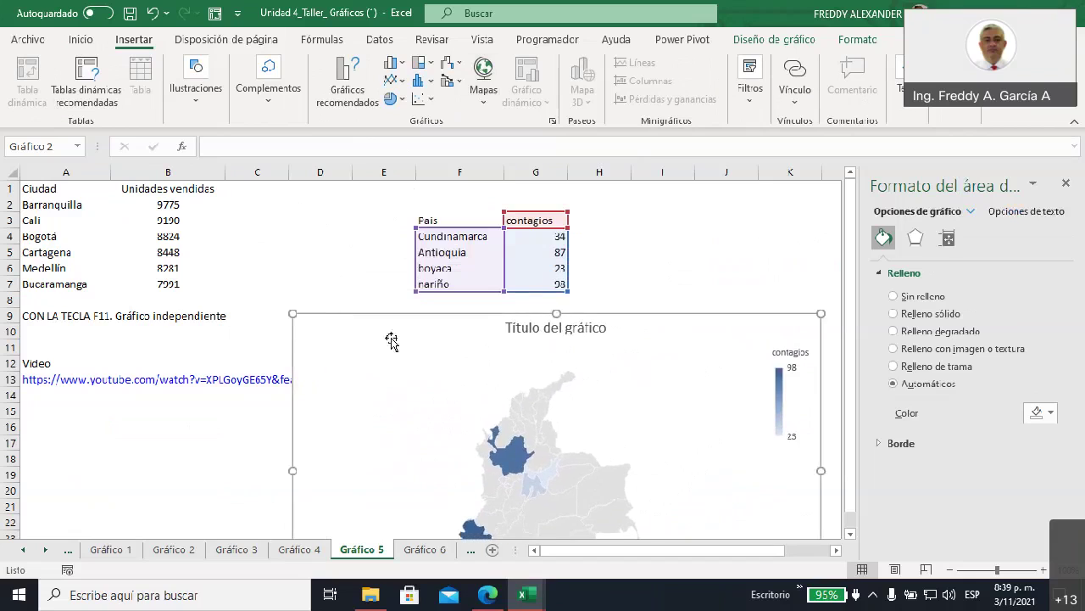
# - Go to the Gráfico 6 sheet with the Vendedores sales-by-garment table
pyautogui.click(422, 551)
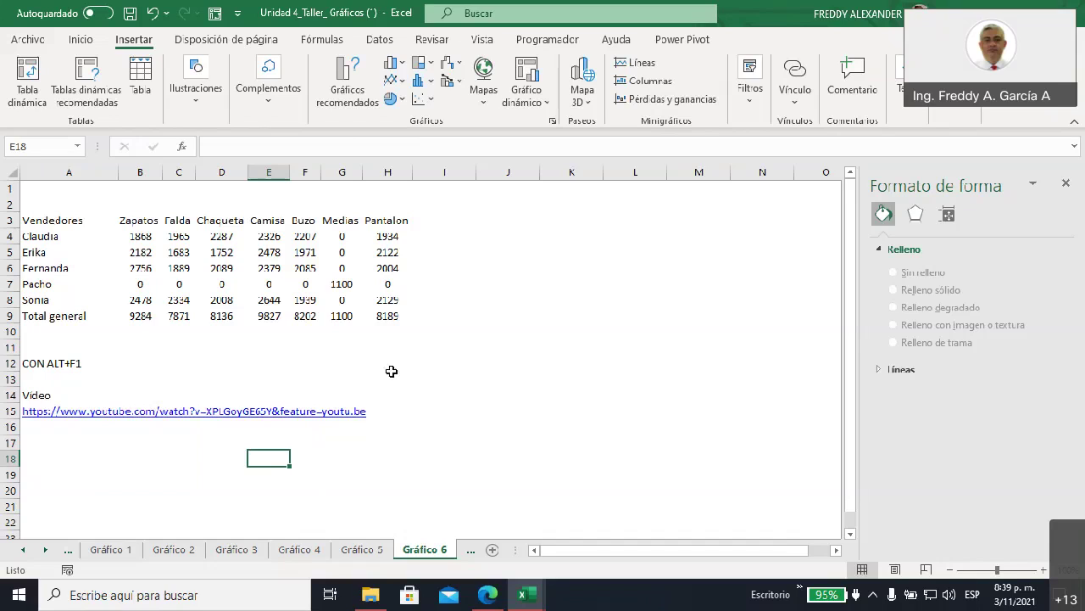
# - On Gráfico 3, fill the pie chart's febrero slice light blue instead of purple
pyautogui.click(236, 550)
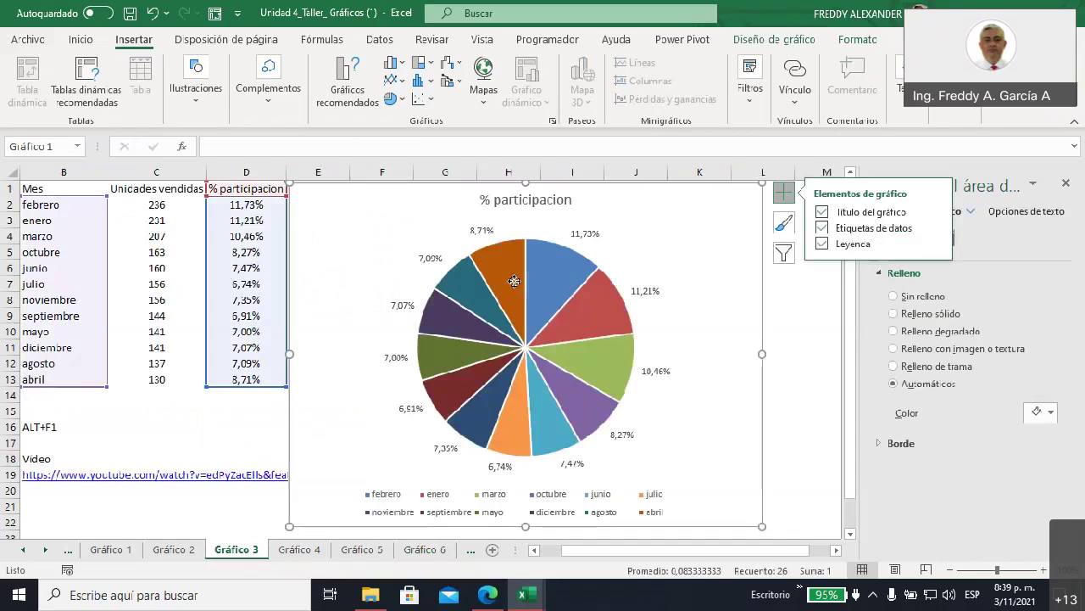
pyautogui.click(514, 280)
pyautogui.click(544, 286)
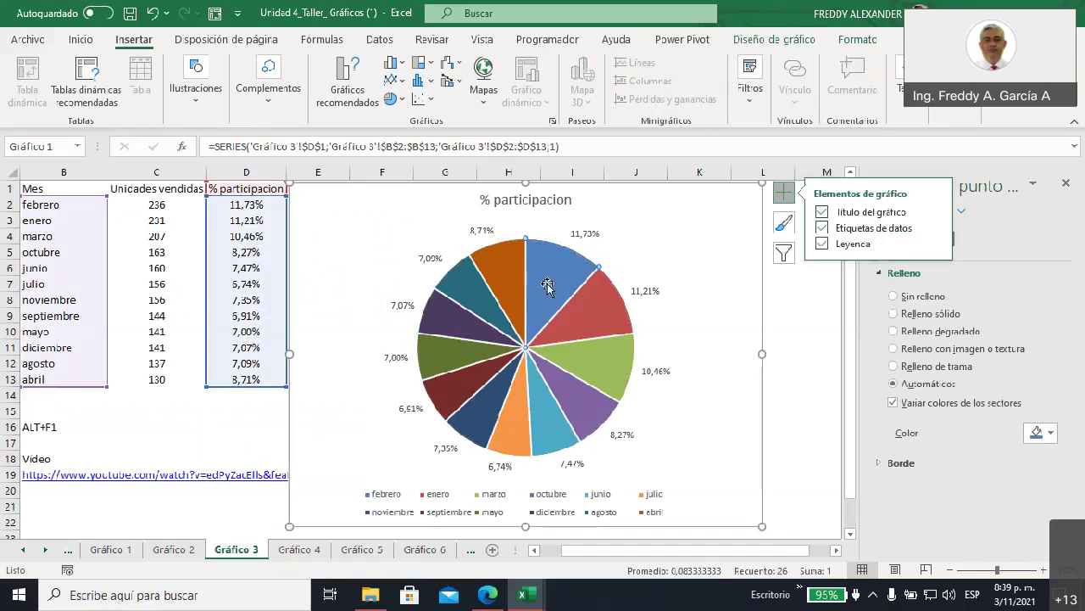
pyautogui.click(1050, 433)
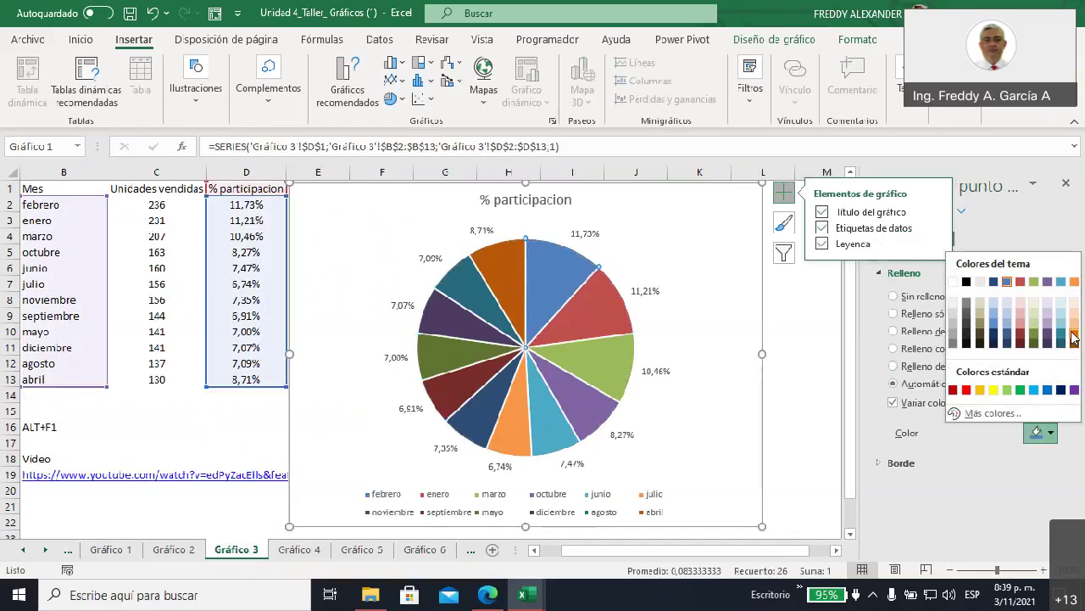
pyautogui.click(1075, 390)
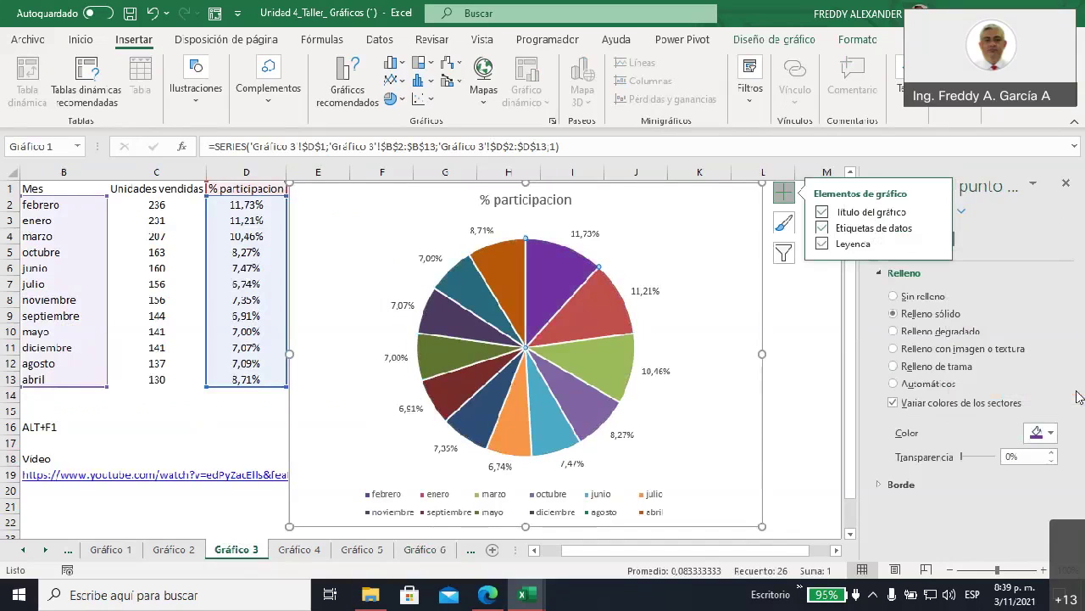
pyautogui.click(1051, 433)
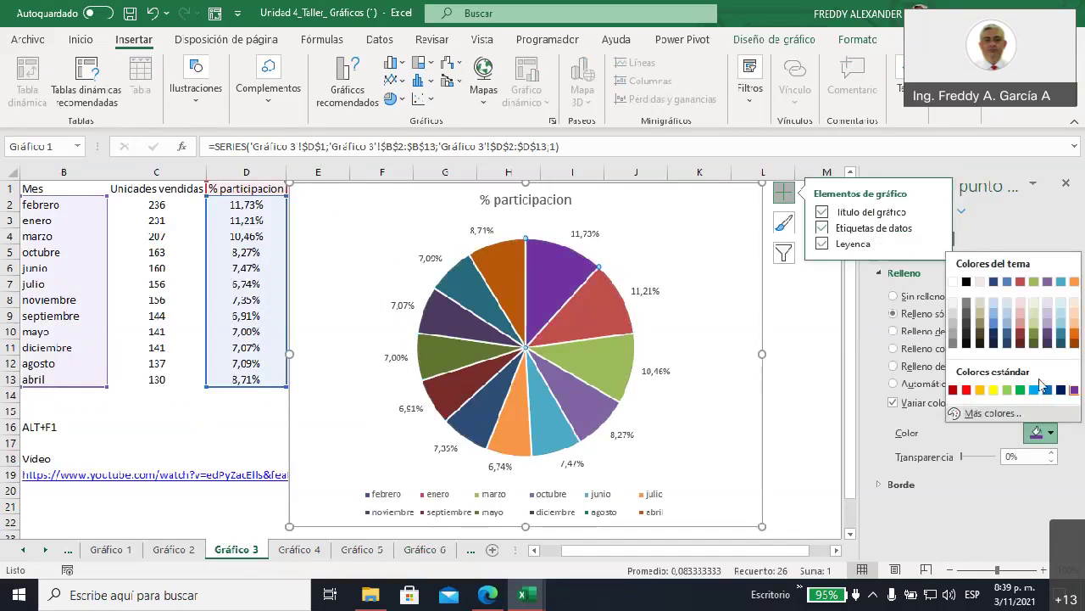
pyautogui.click(1059, 335)
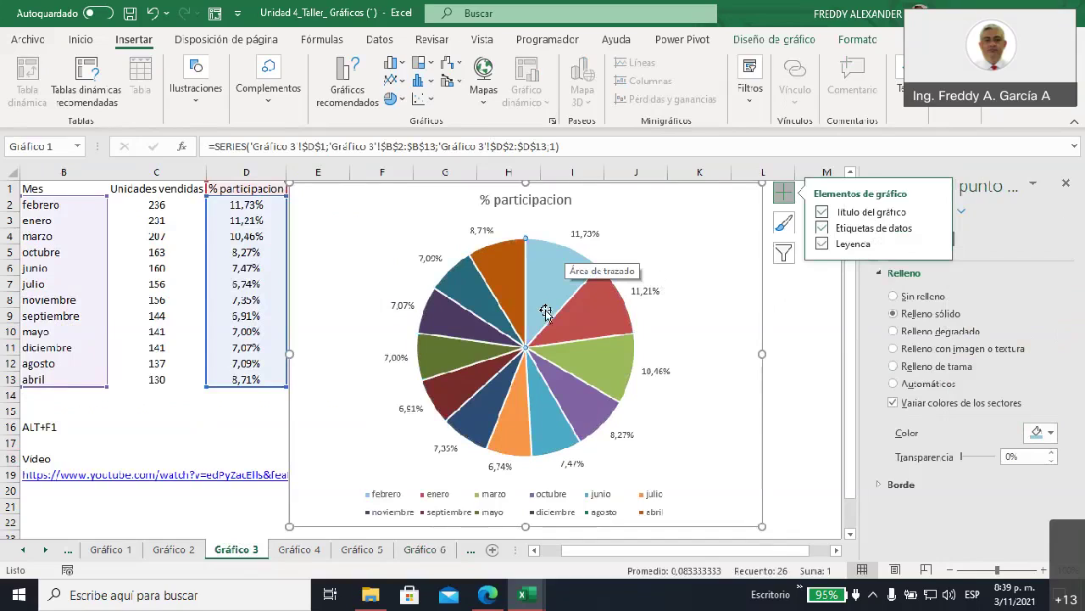
pyautogui.click(592, 236)
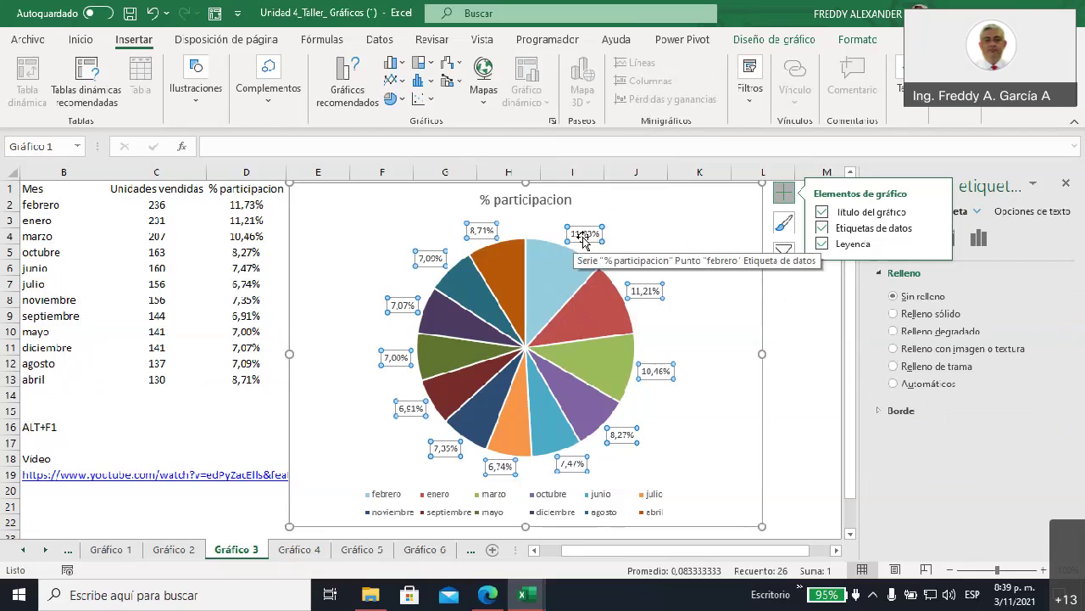
# - Set the pie chart's percentage data label text colour to orange
pyautogui.click(90, 45)
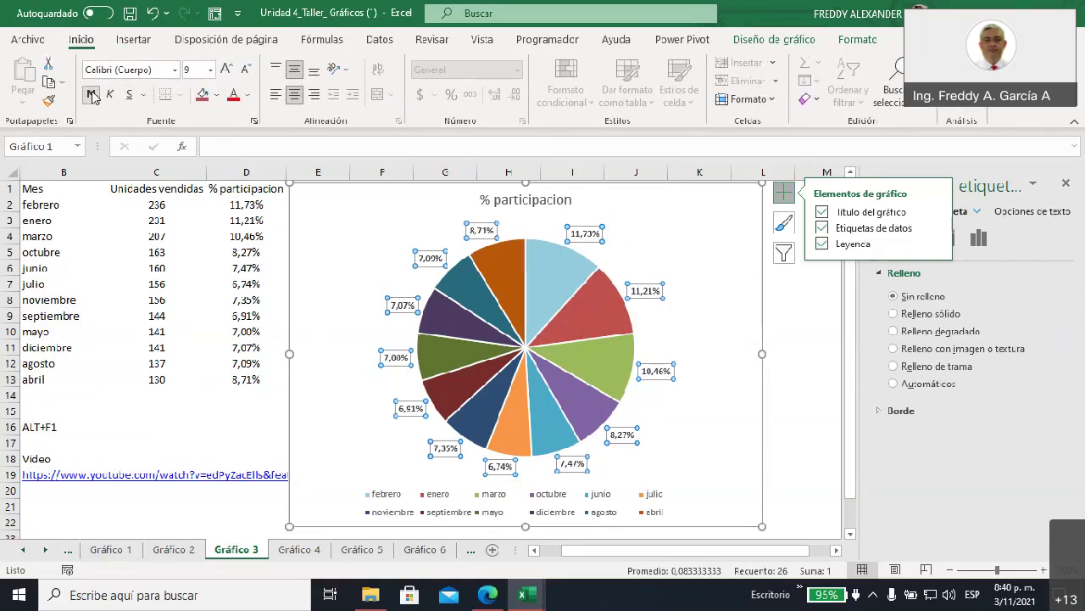
pyautogui.click(248, 96)
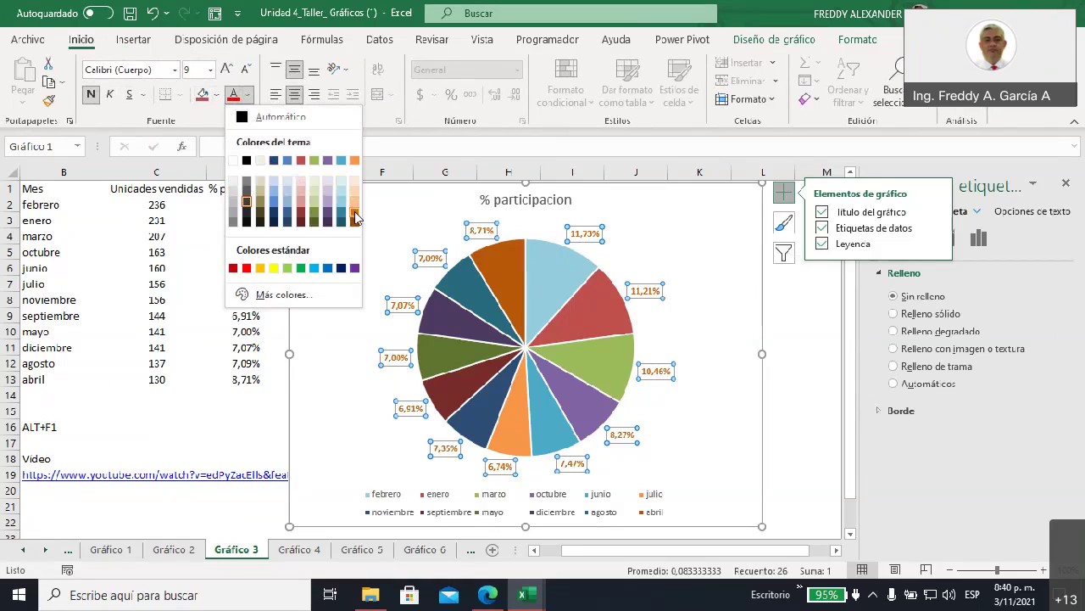
pyautogui.click(356, 218)
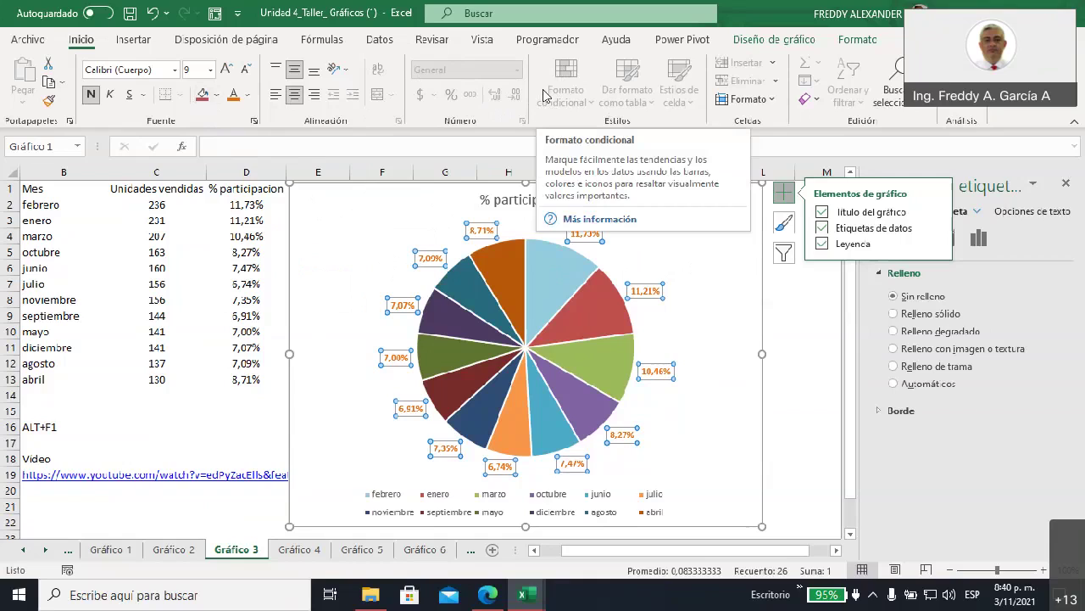
pyautogui.click(768, 42)
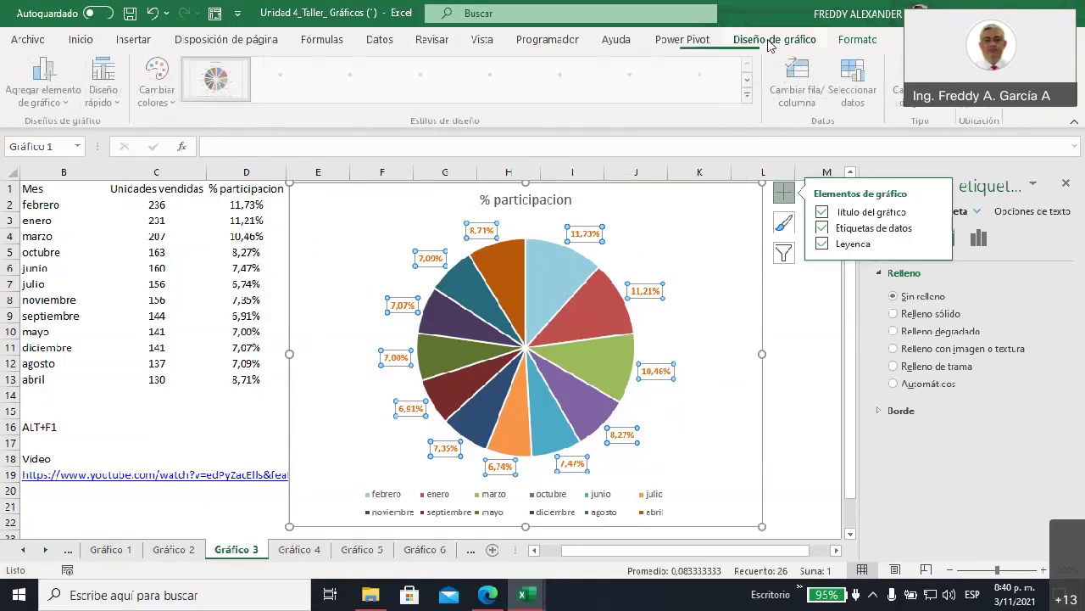
# - Apply the blue outline shape style to the percentage data labels, then deselect the chart
pyautogui.click(859, 42)
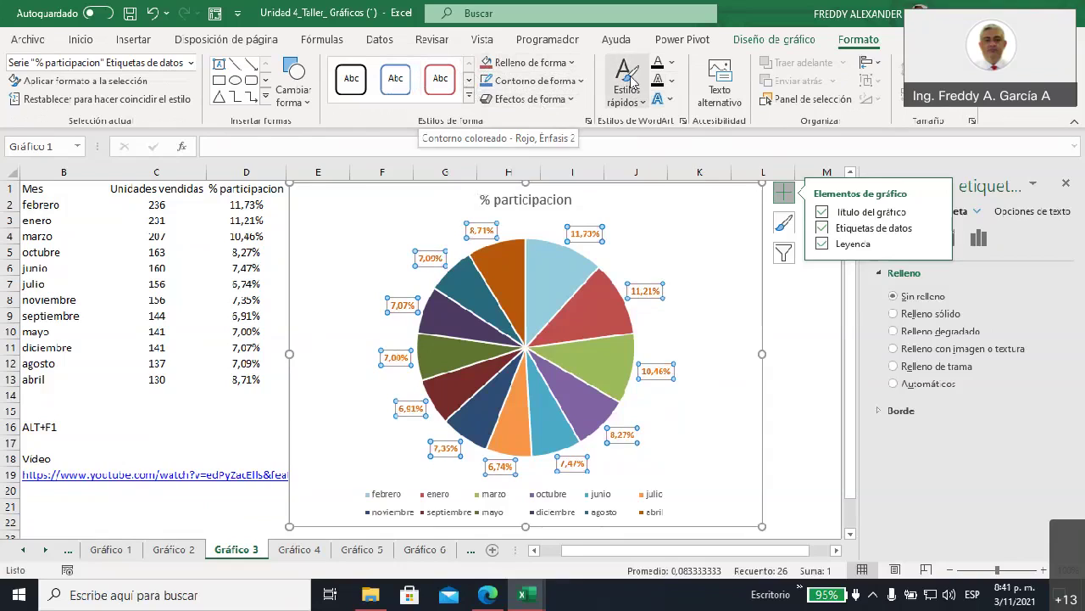
pyautogui.click(408, 90)
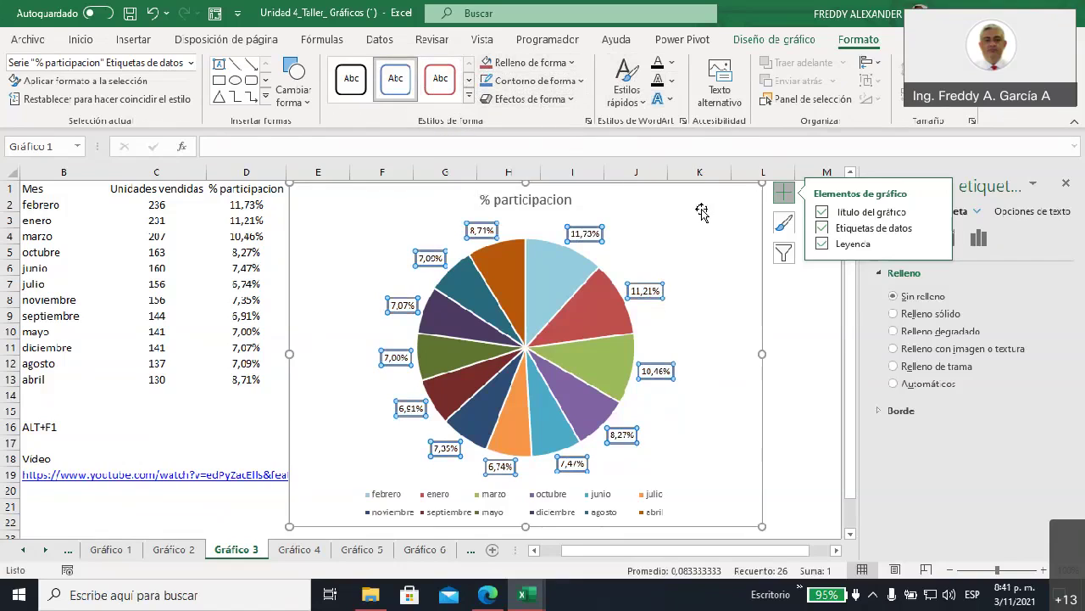
pyautogui.click(715, 245)
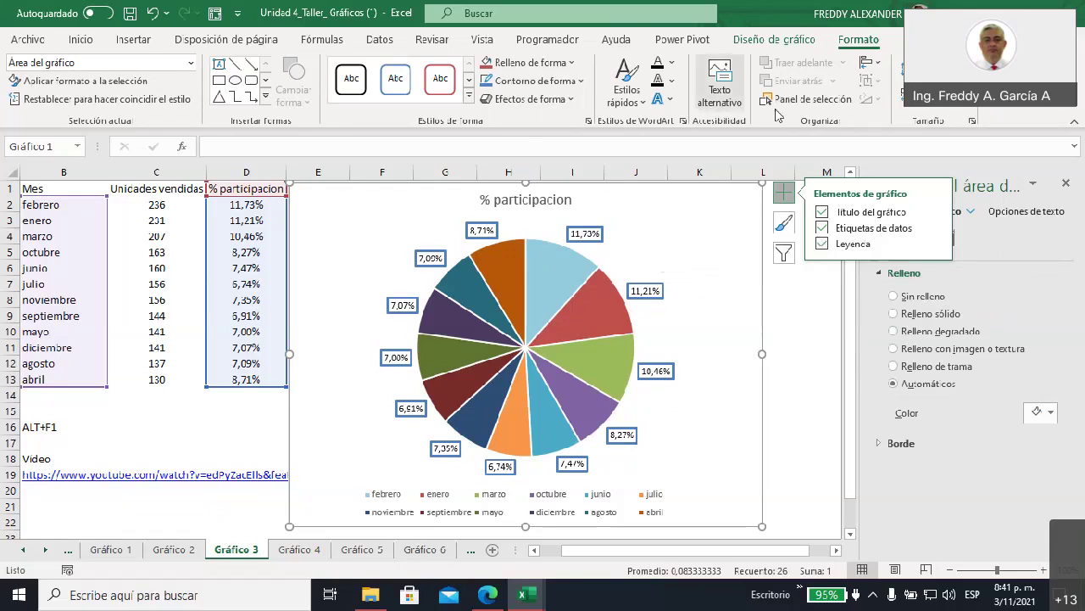
pyautogui.click(782, 41)
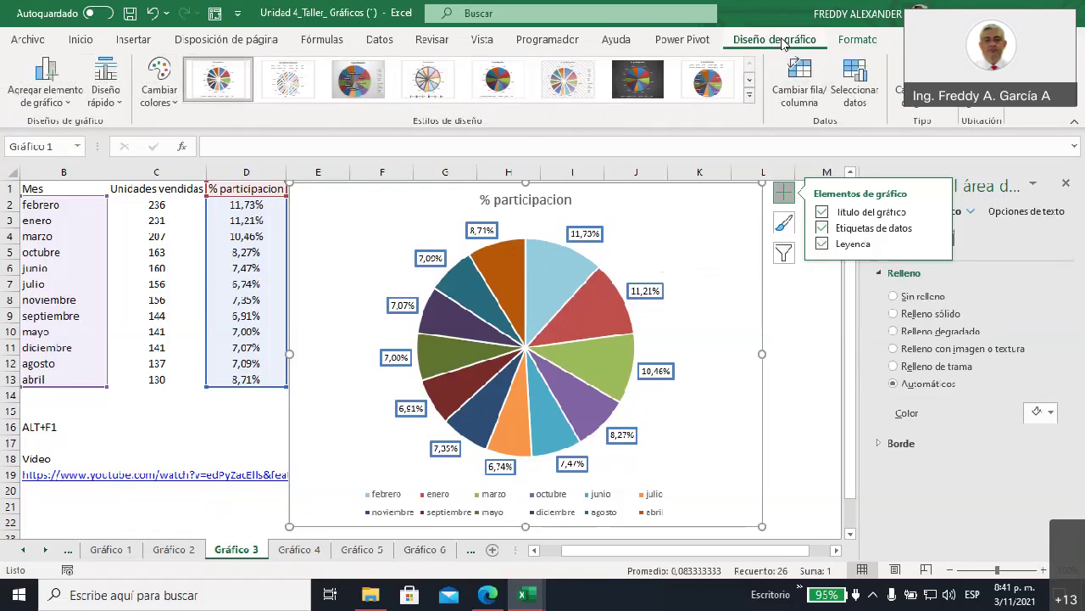
pyautogui.click(855, 40)
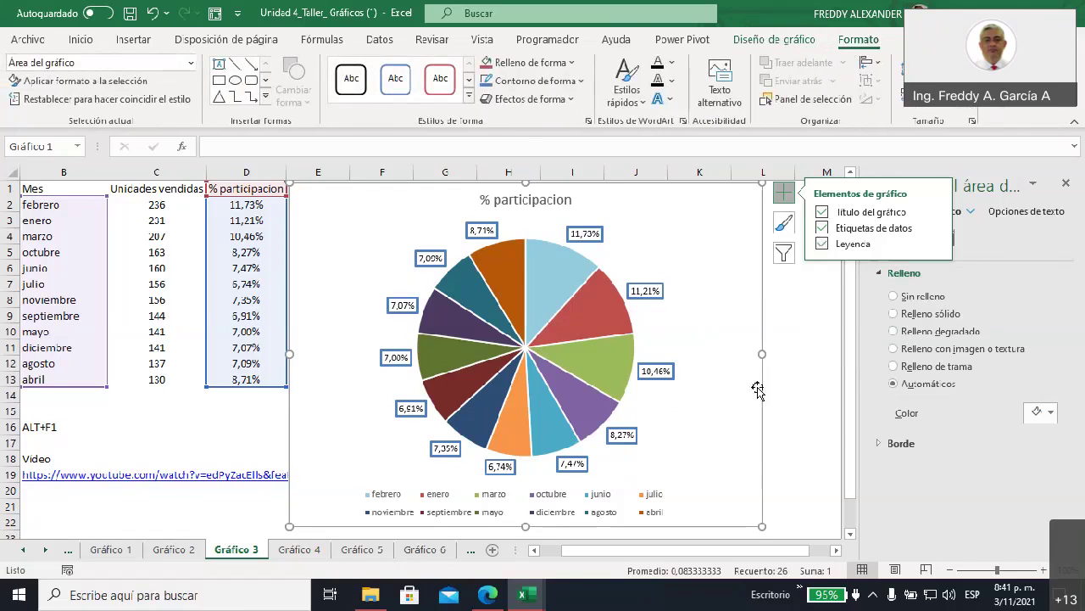
pyautogui.click(771, 411)
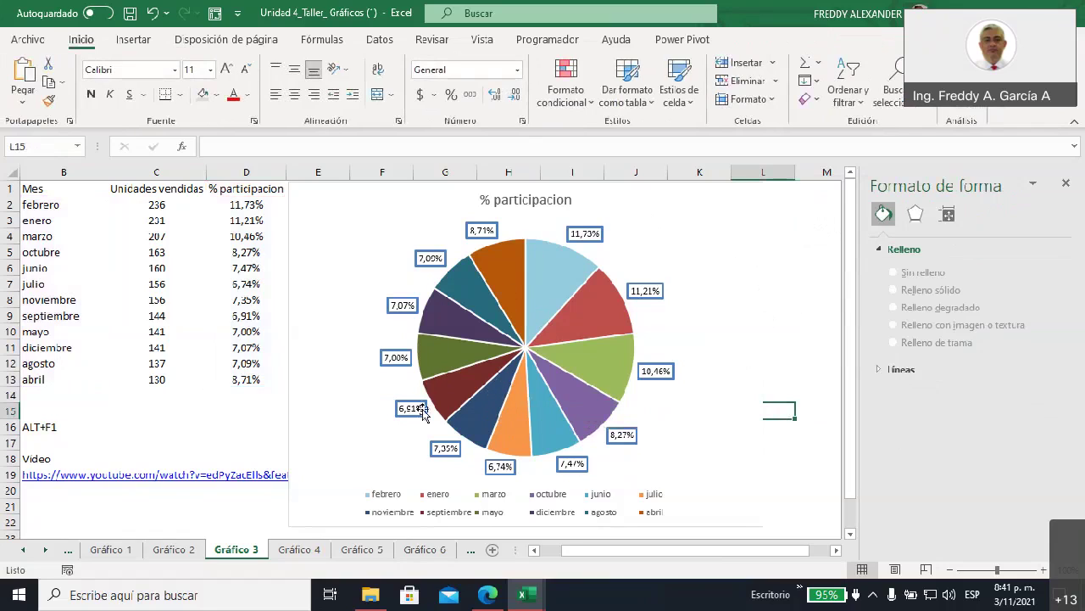
pyautogui.click(23, 551)
pyautogui.click(23, 550)
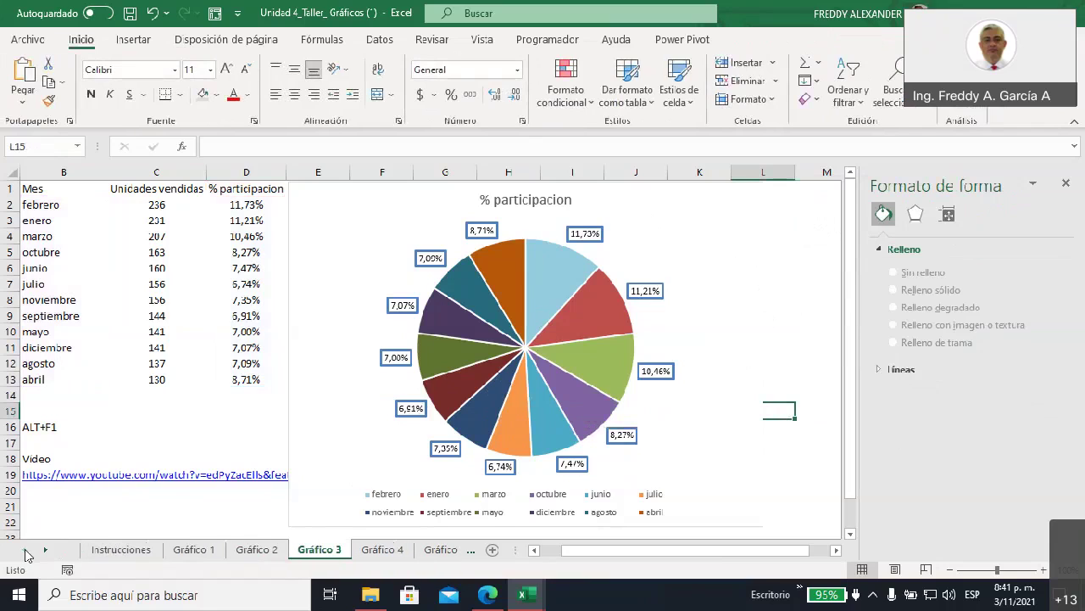
pyautogui.click(108, 550)
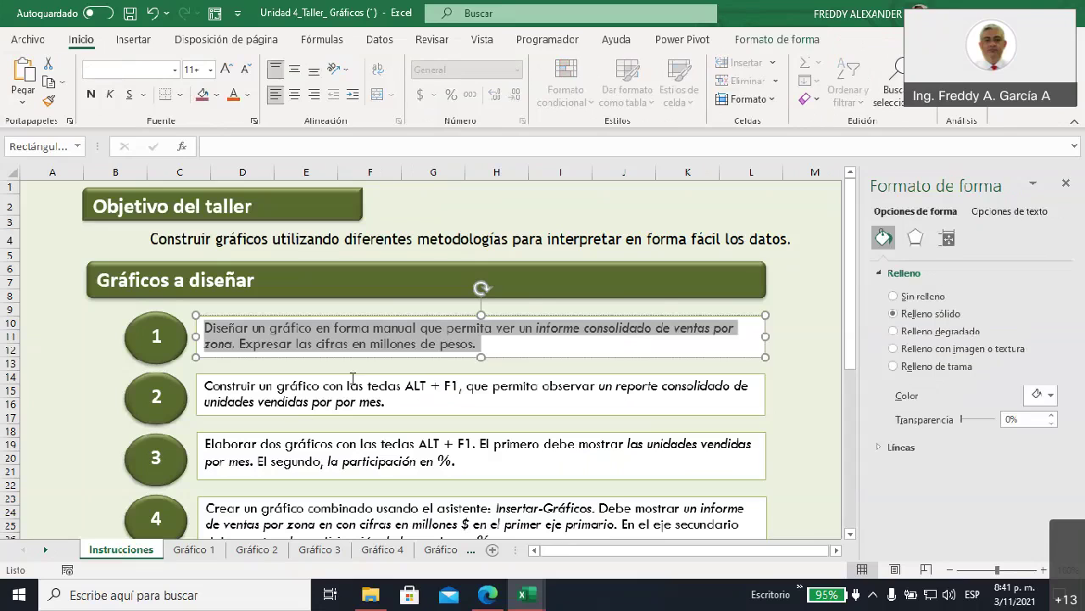
pyautogui.scroll(-2, 789, 265)
pyautogui.scroll(-3, 790, 265)
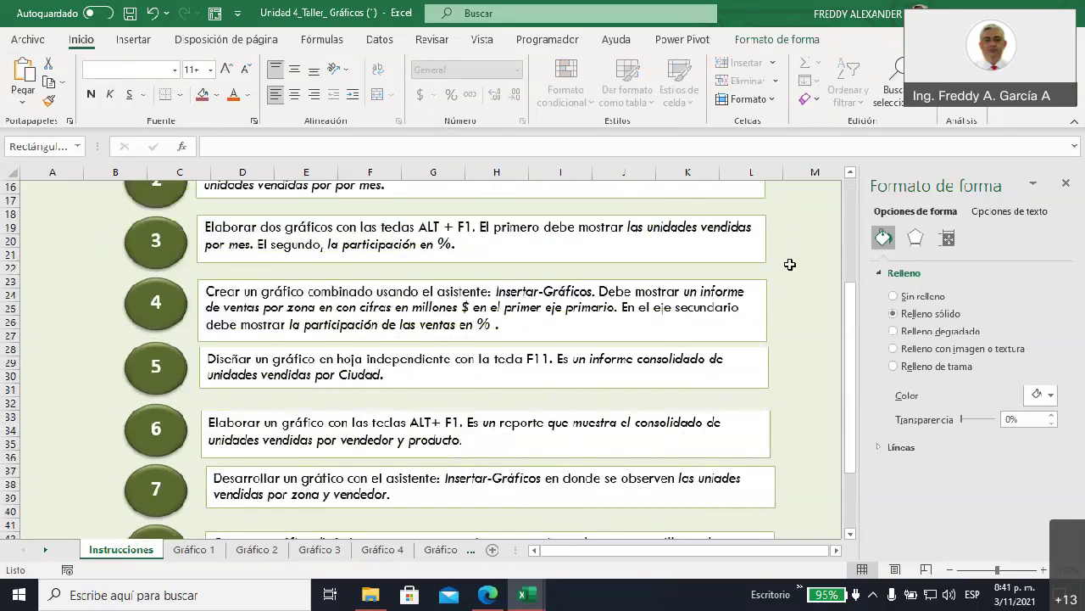
pyautogui.scroll(-2, 789, 265)
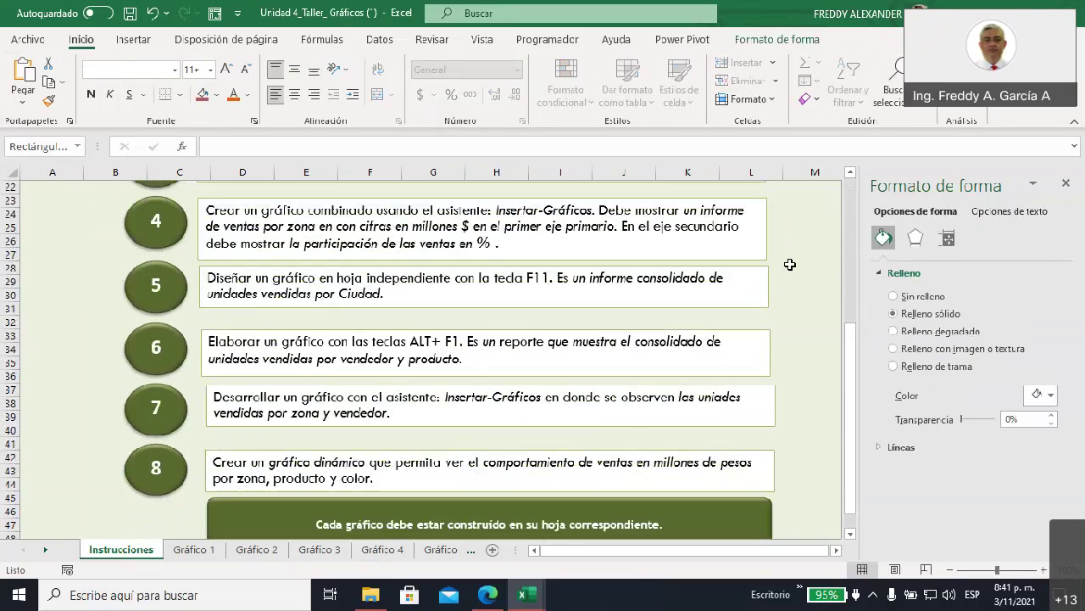
pyautogui.click(470, 553)
pyautogui.click(470, 553)
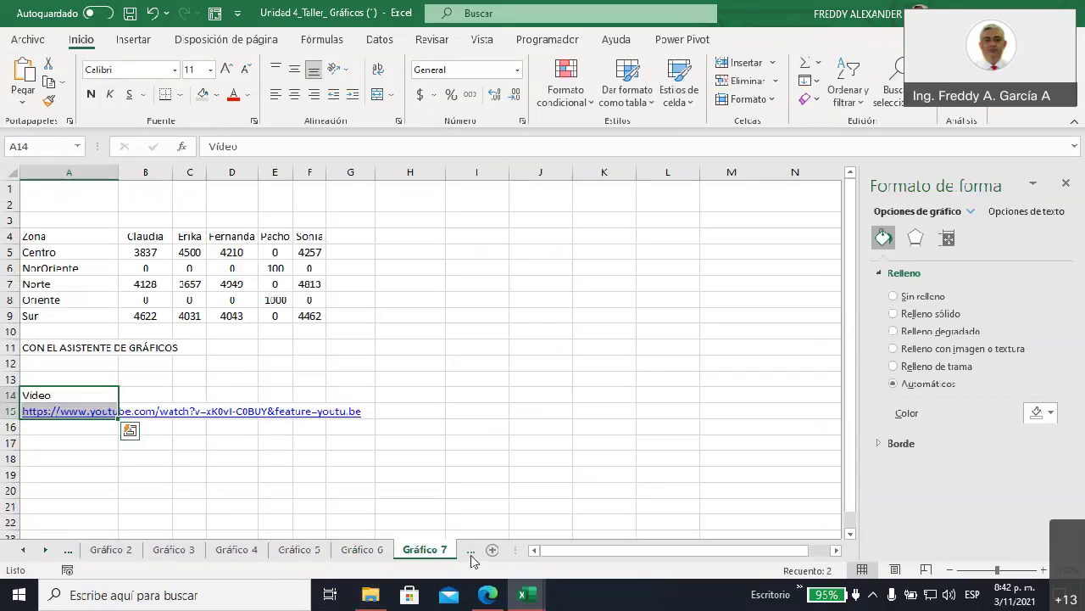
pyautogui.click(470, 553)
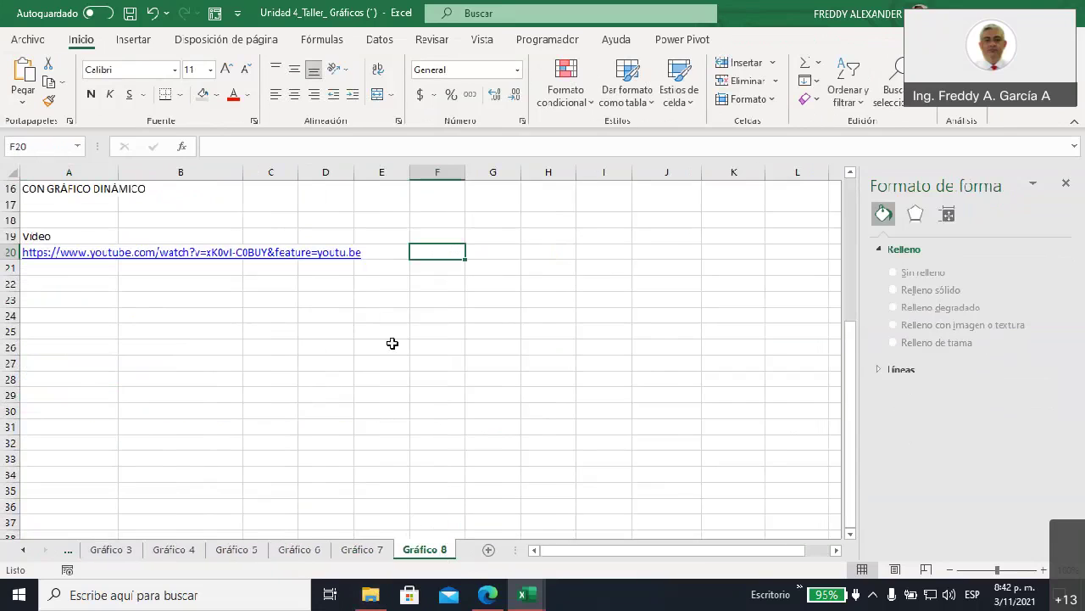
pyautogui.scroll(1, 354, 376)
pyautogui.scroll(4, 353, 375)
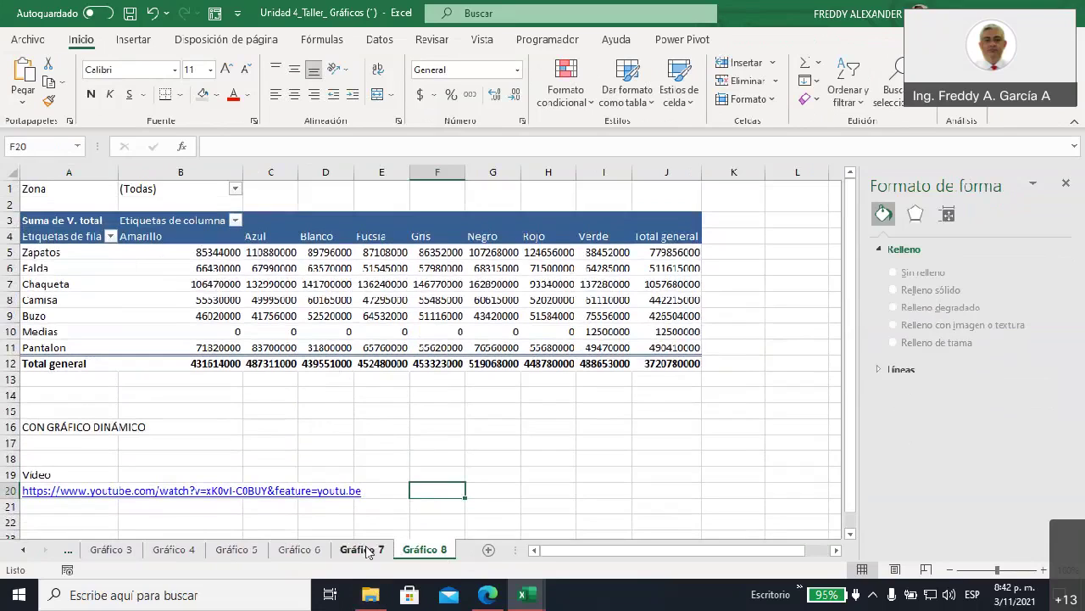
pyautogui.click(23, 553)
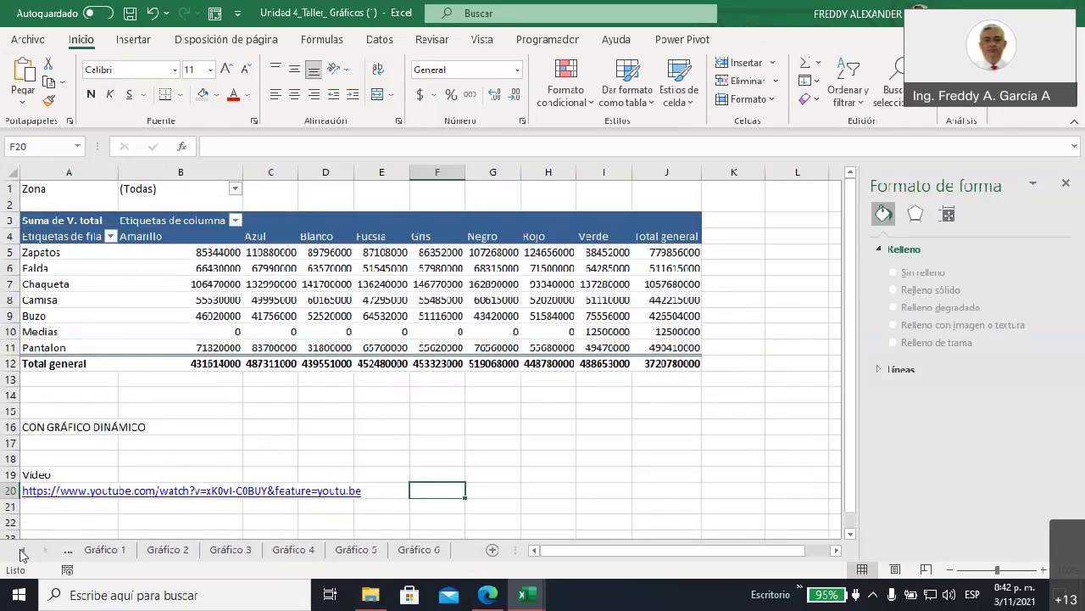
pyautogui.click(122, 551)
pyautogui.click(243, 431)
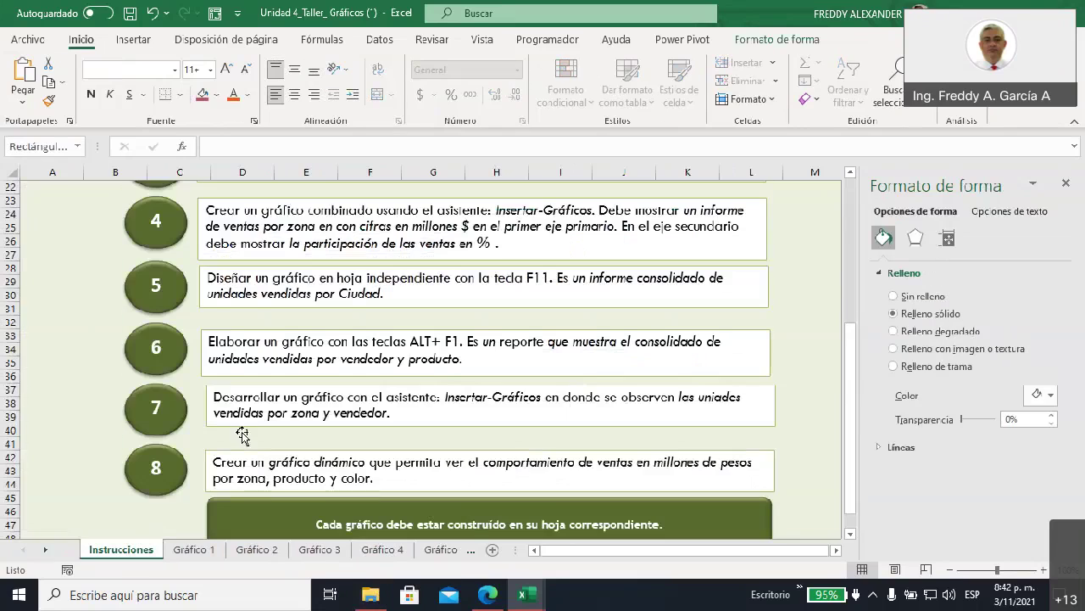
pyautogui.scroll(-1, 269, 399)
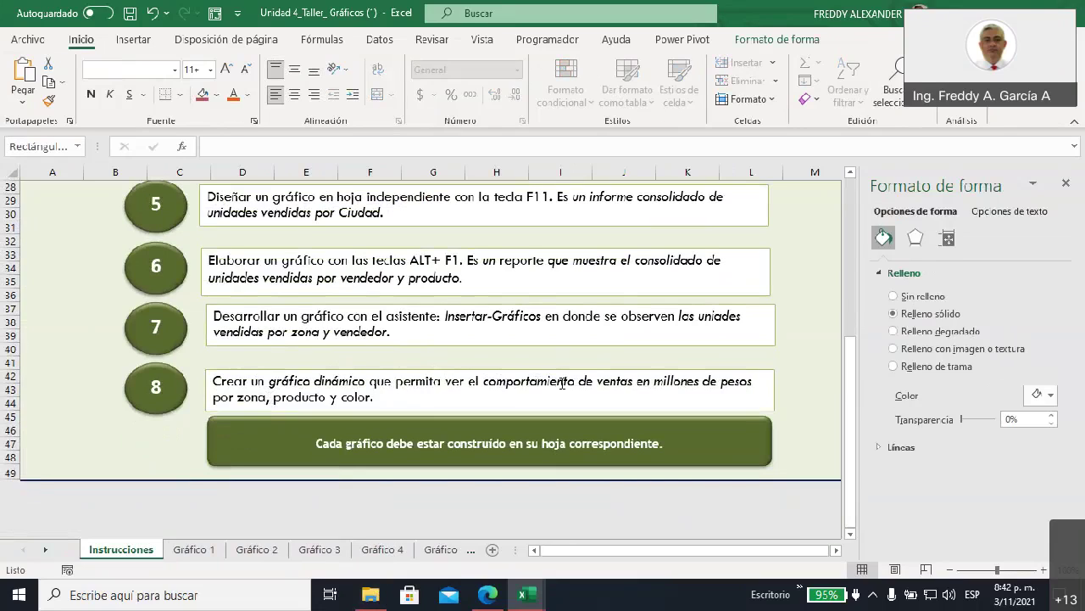
pyautogui.click(47, 552)
pyautogui.click(47, 552)
pyautogui.click(46, 552)
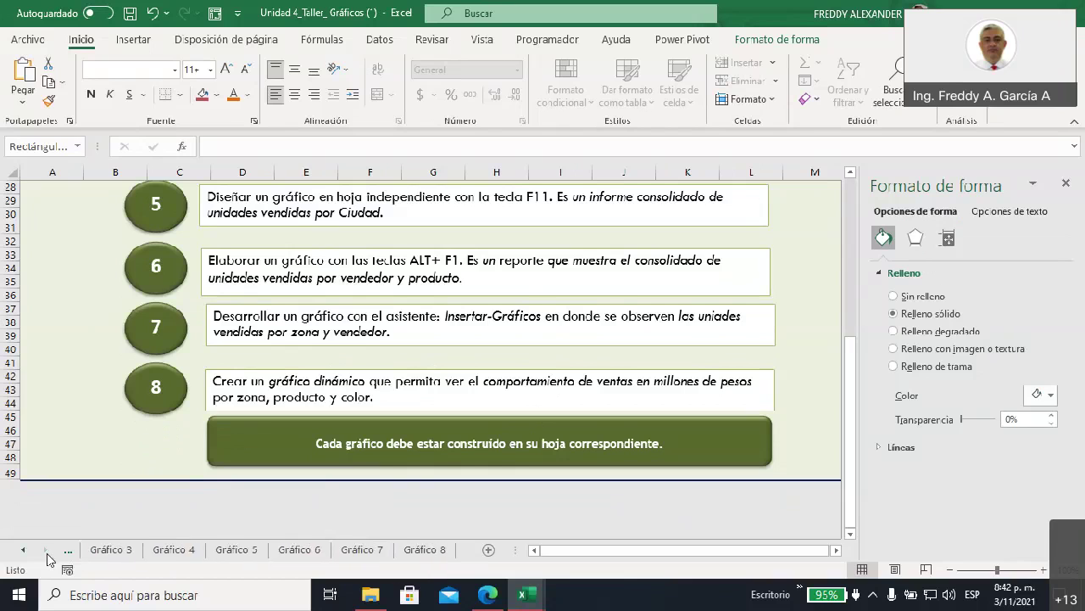
pyautogui.click(431, 550)
# - Select a pivot value and flip between Gráfico 6, 7 and 8, ending on Gráfico 8
pyautogui.click(419, 423)
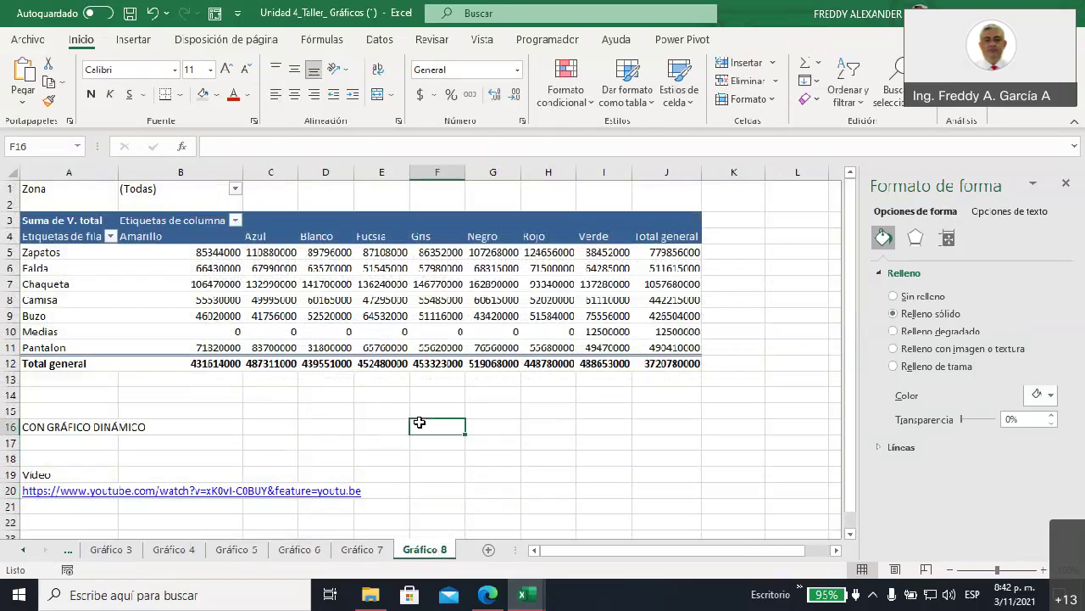
pyautogui.click(250, 250)
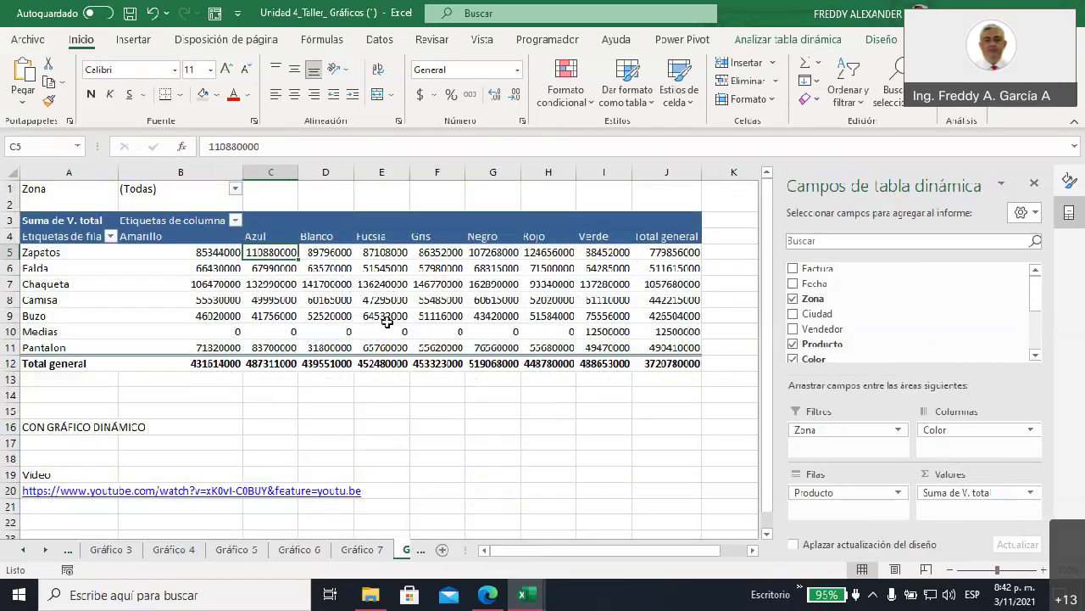
pyautogui.moveTo(320, 313)
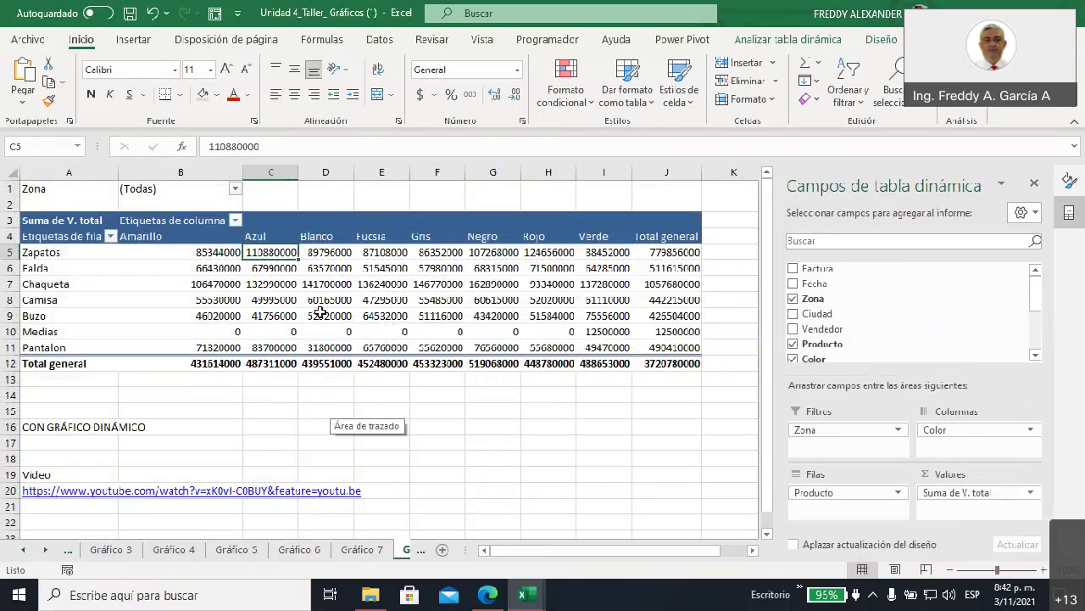
pyautogui.click(361, 553)
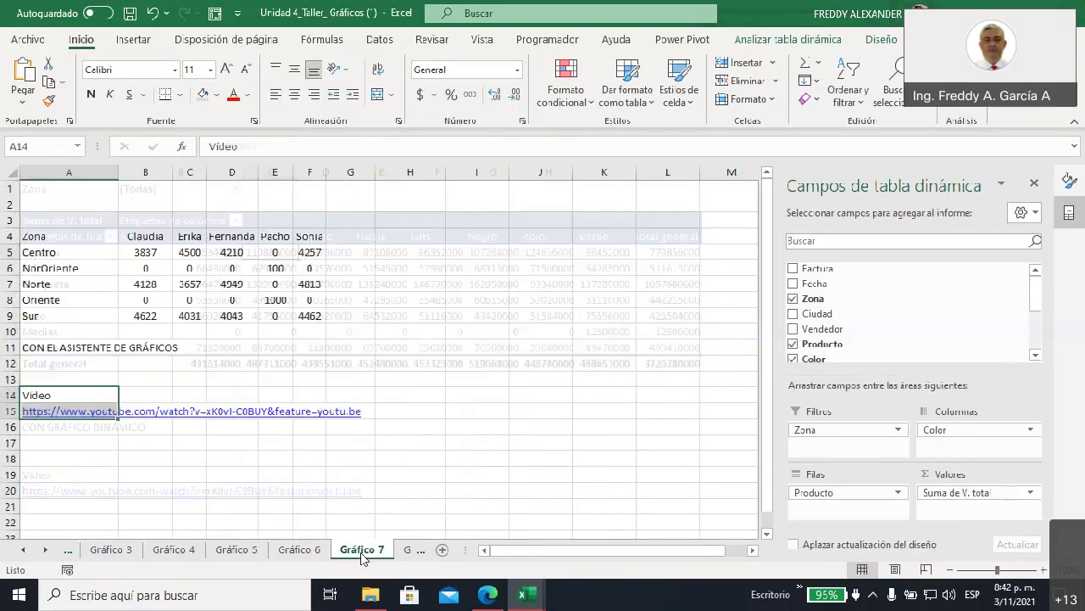
pyautogui.click(418, 550)
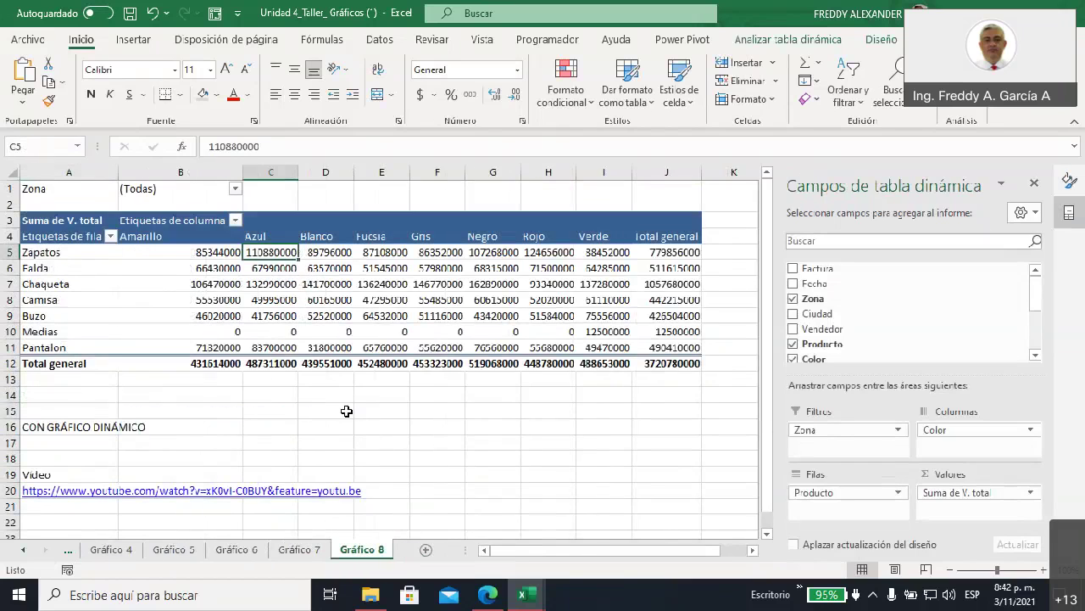
pyautogui.moveTo(501, 553)
pyautogui.mouseDown()
pyautogui.moveTo(519, 553)
pyautogui.moveTo(502, 553)
pyautogui.mouseUp()
pyautogui.click(301, 549)
pyautogui.click(242, 552)
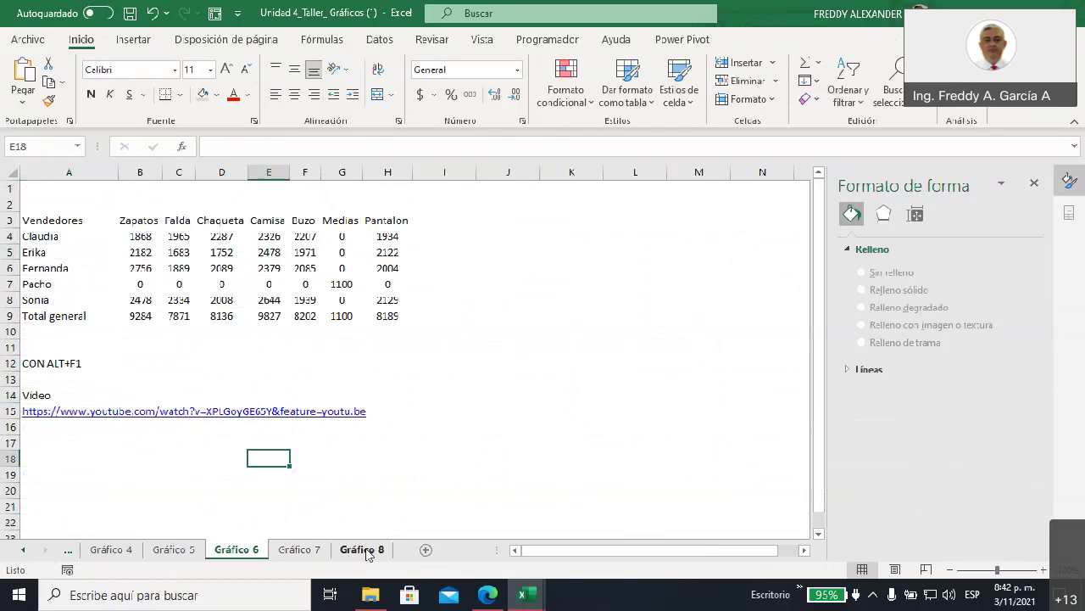
pyautogui.click(367, 552)
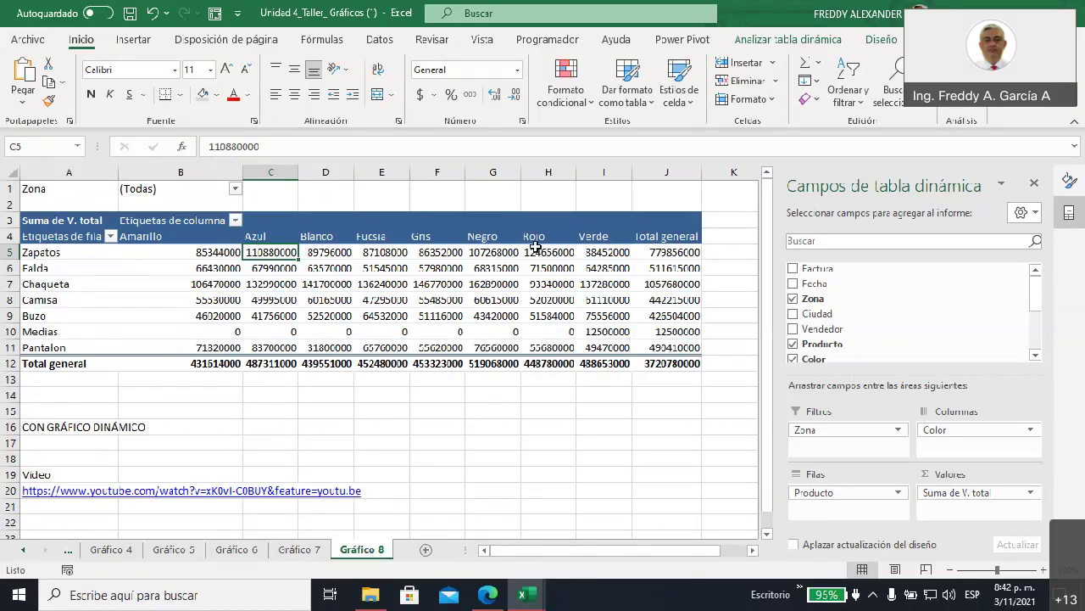
pyautogui.click(237, 549)
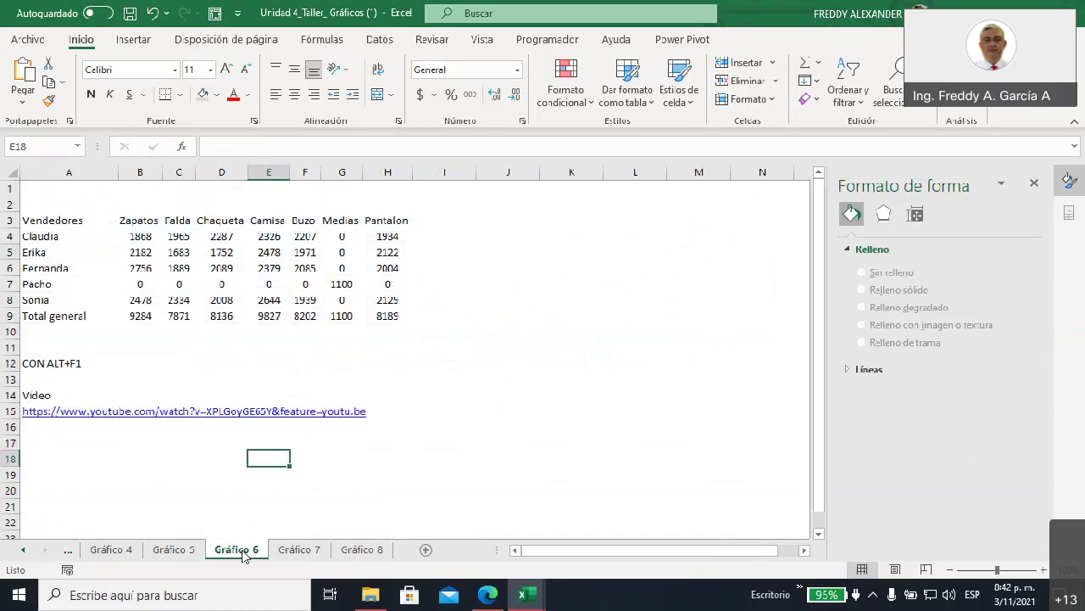
pyautogui.click(299, 550)
pyautogui.click(362, 550)
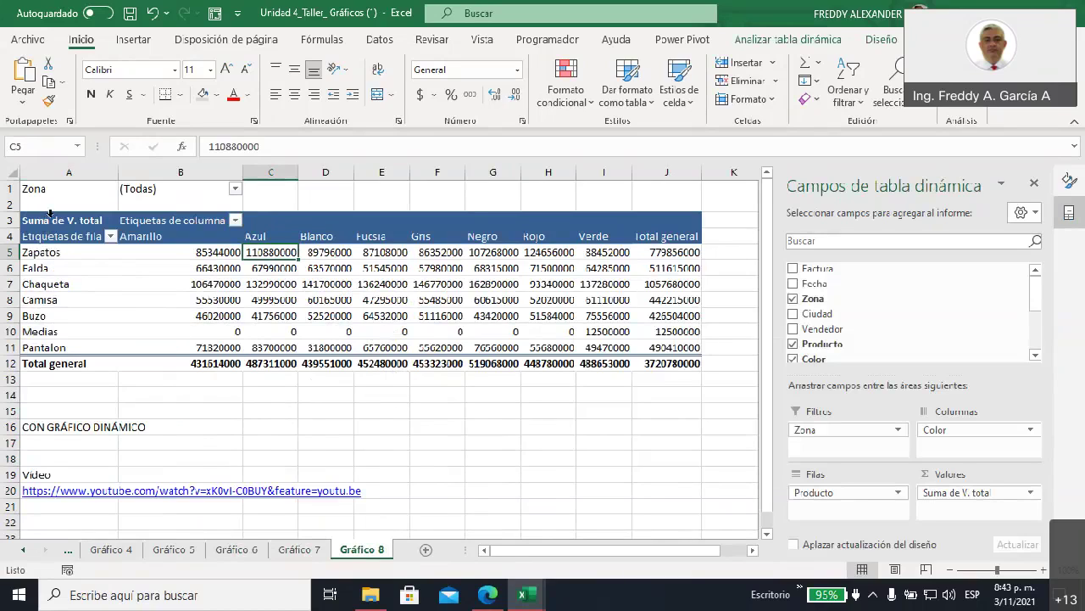
# - Highlight column A's product labels, row 4's colour headers and the Zapatos values in the pivot
pyautogui.click(53, 172)
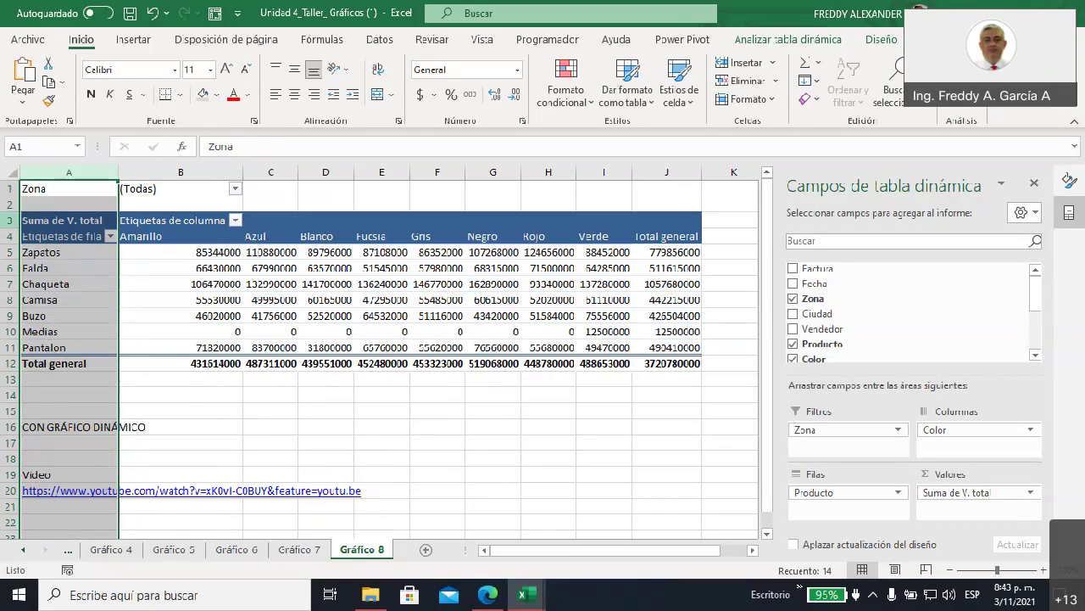
pyautogui.click(10, 235)
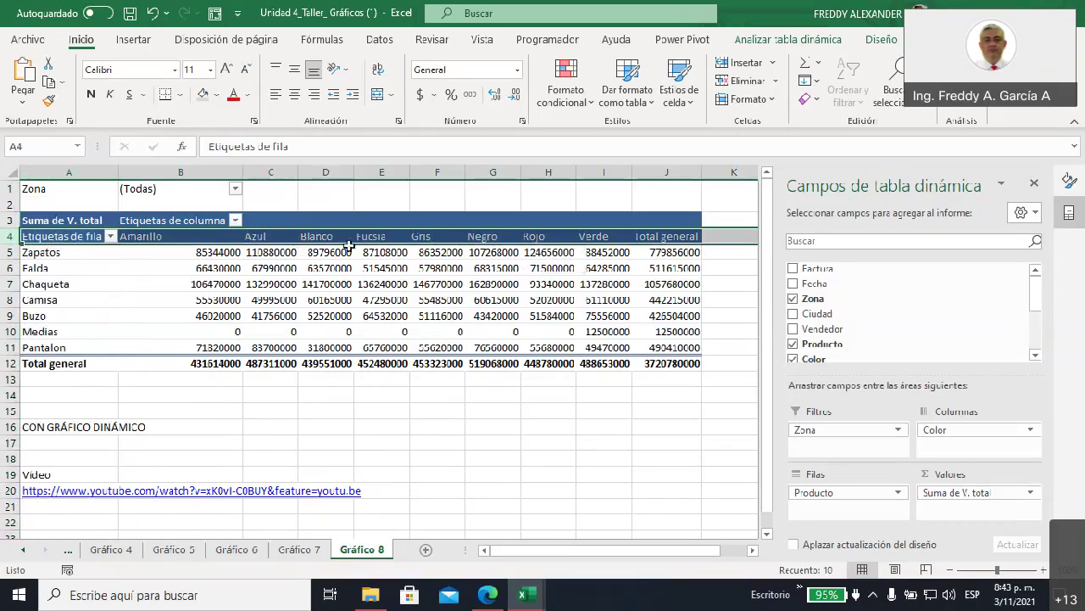
pyautogui.click(55, 173)
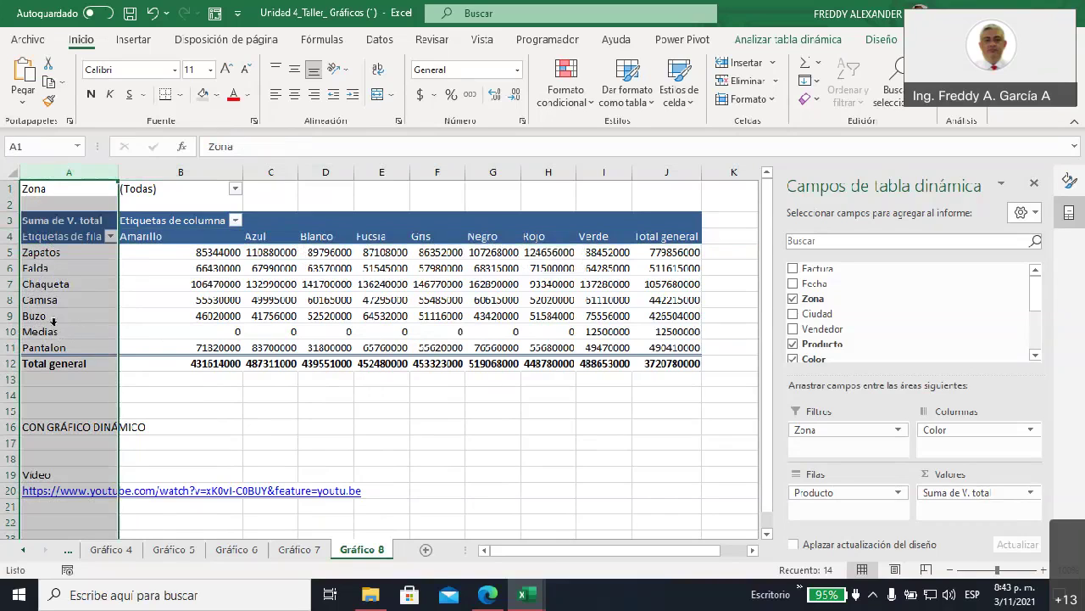
pyautogui.moveTo(219, 252)
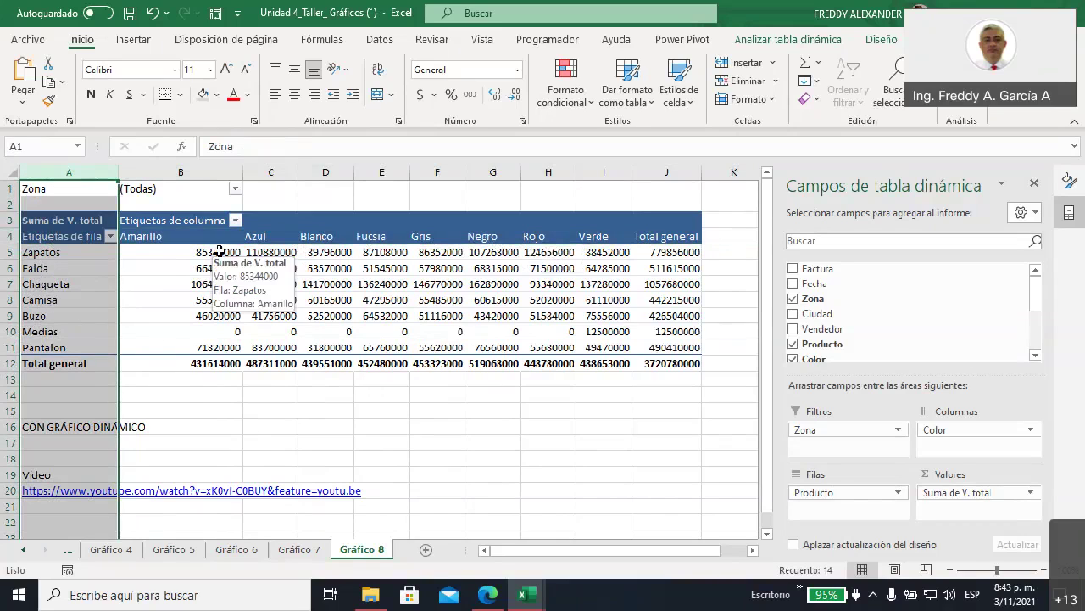
pyautogui.click(219, 252)
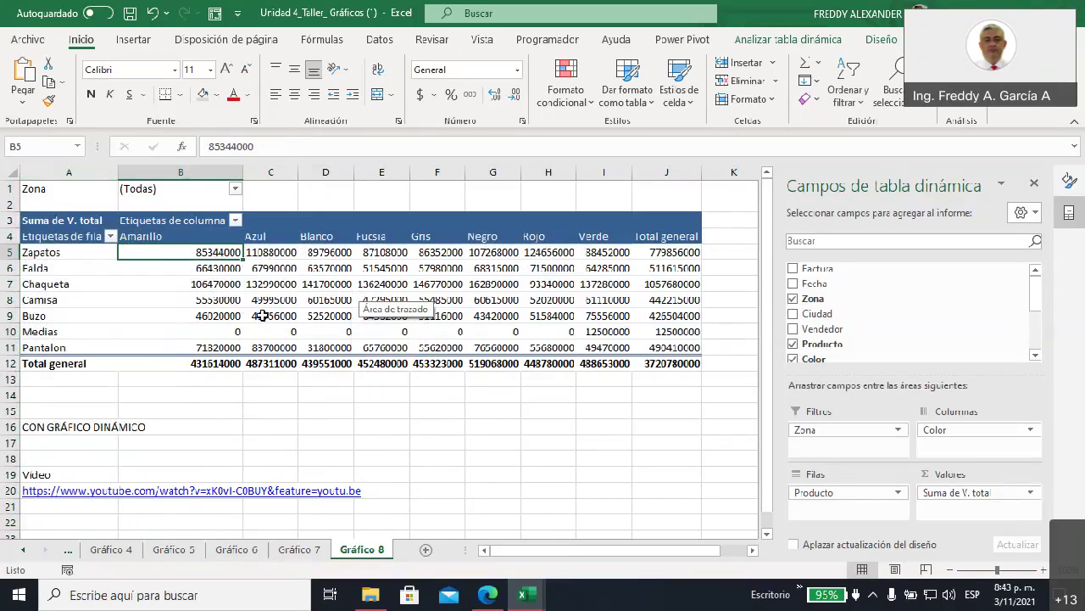
pyautogui.click(31, 252)
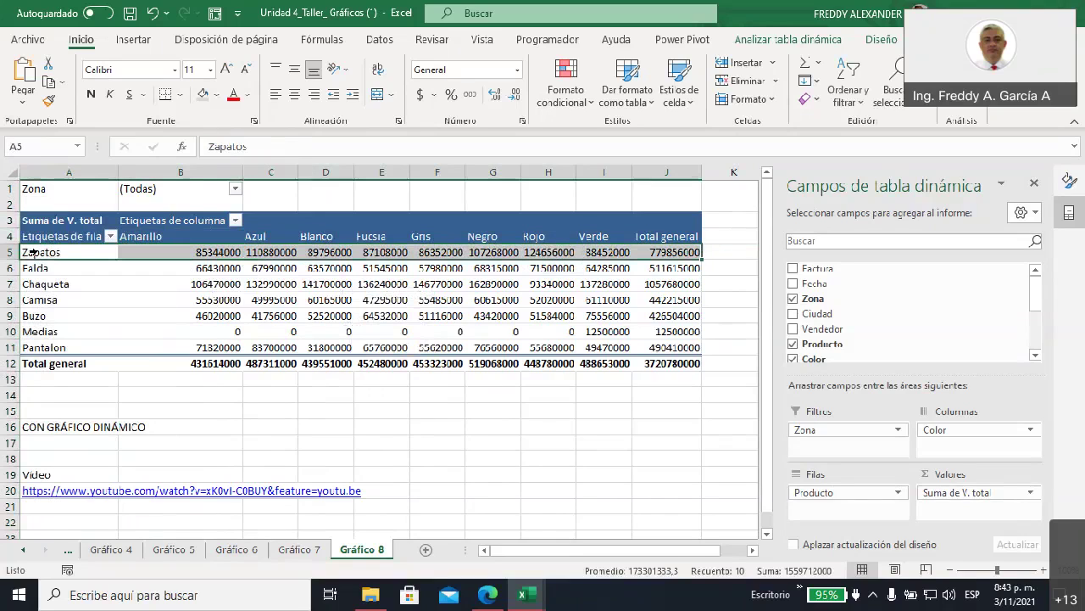
pyautogui.click(186, 236)
pyautogui.click(191, 247)
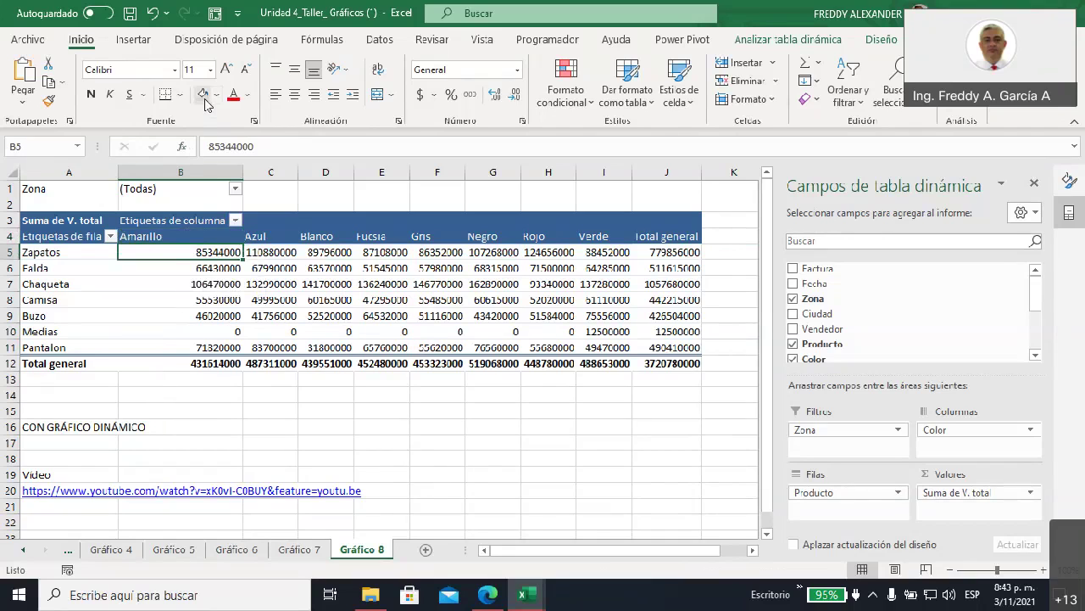
pyautogui.moveTo(284, 293)
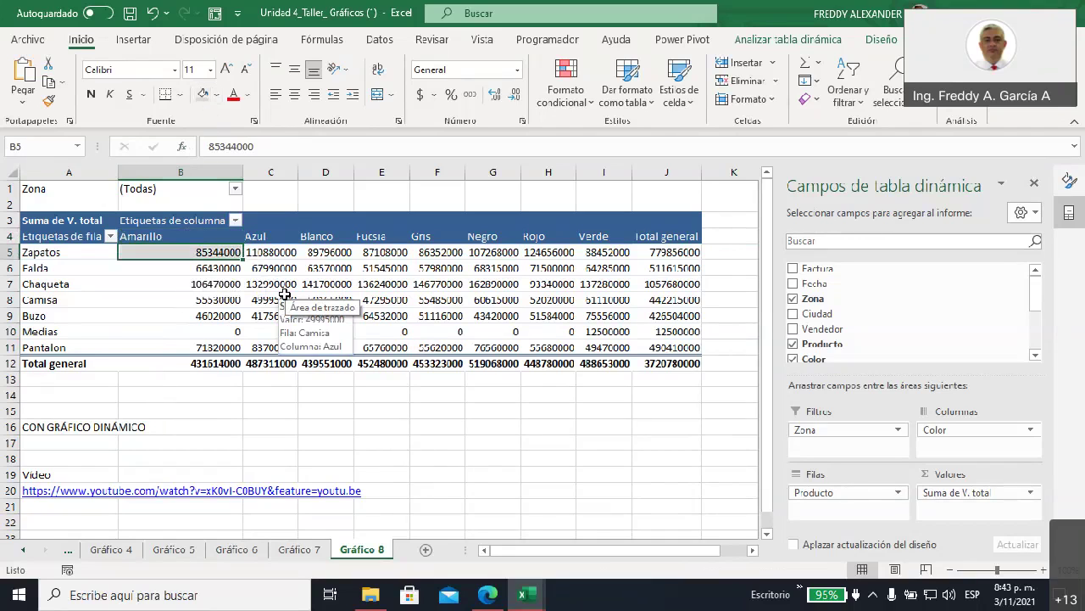
pyautogui.click(252, 250)
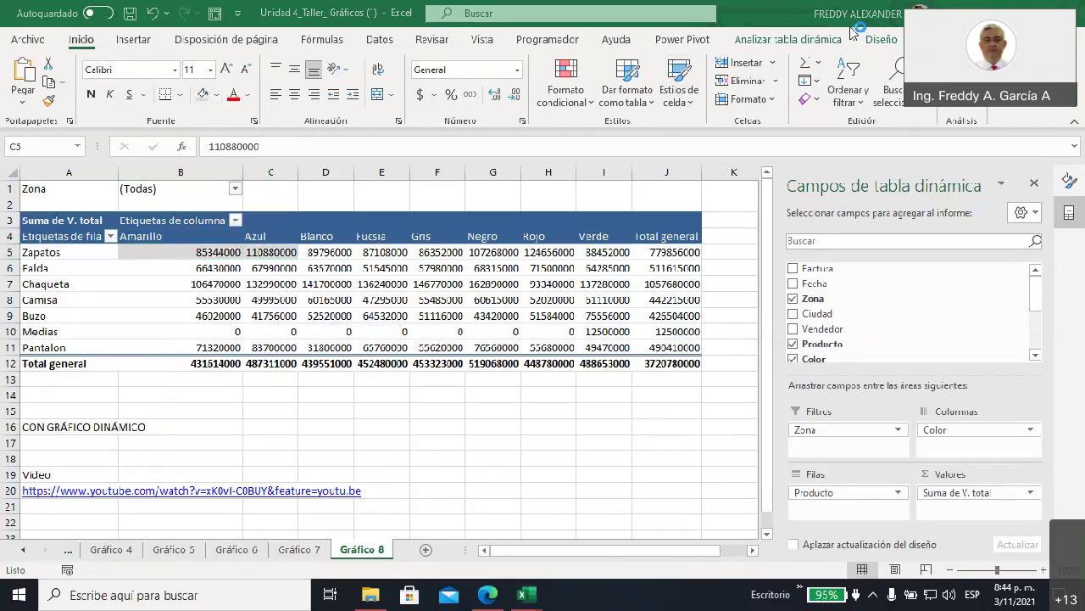
# - Annotate the Zona, Producto, Color and Suma de V. total fields with ink, then clear it
pyautogui.moveTo(632, 417); pyautogui.dragTo(802, 465)
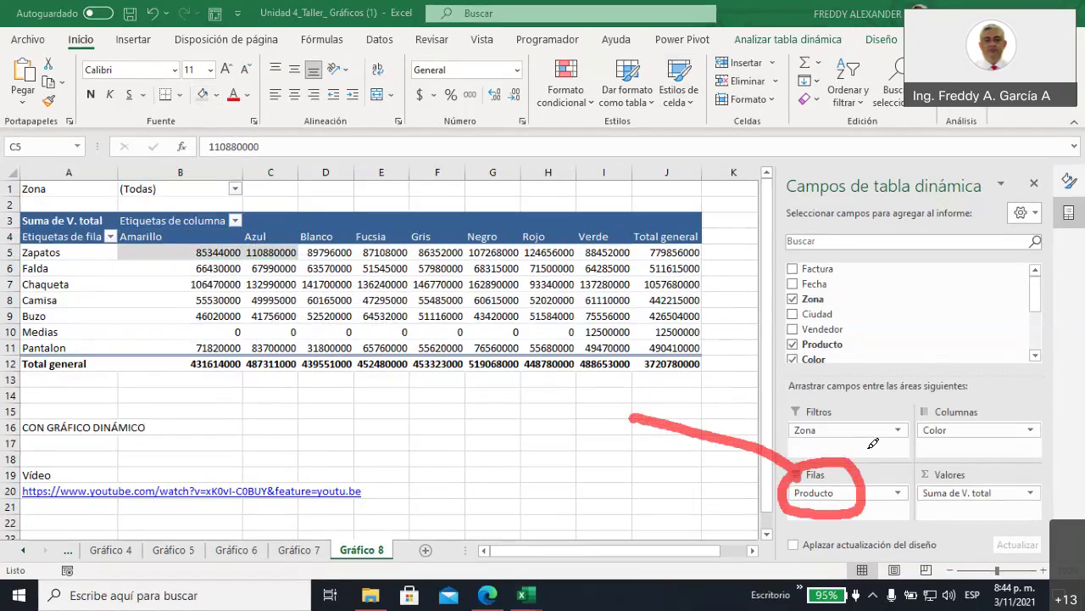
pyautogui.moveTo(917, 447); pyautogui.dragTo(921, 447)
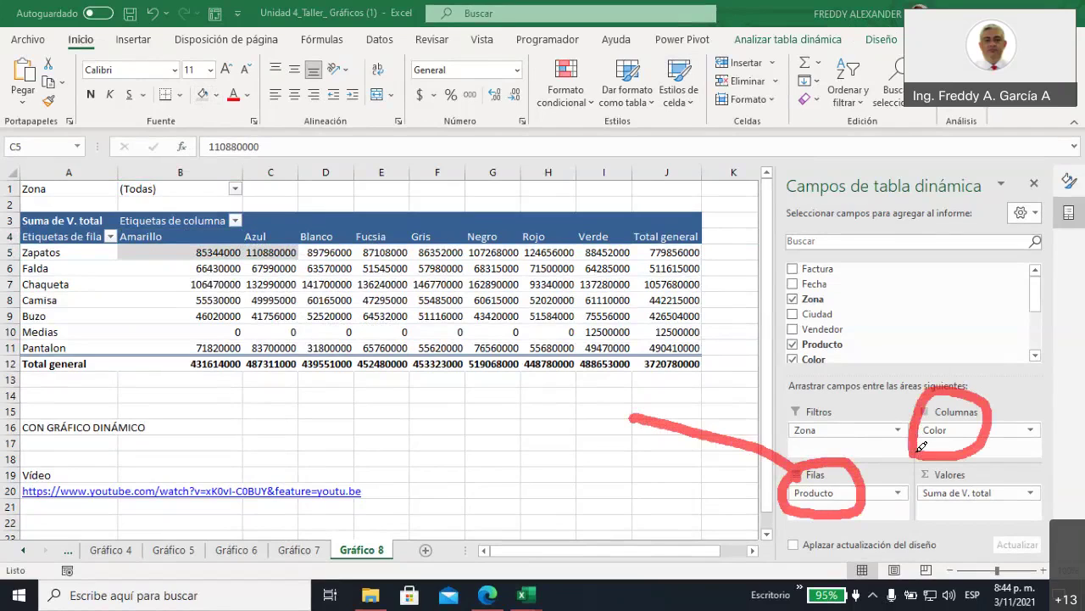
pyautogui.moveTo(924, 472)
pyautogui.mouseDown()
pyautogui.moveTo(1018, 480)
pyautogui.moveTo(928, 465)
pyautogui.mouseUp()
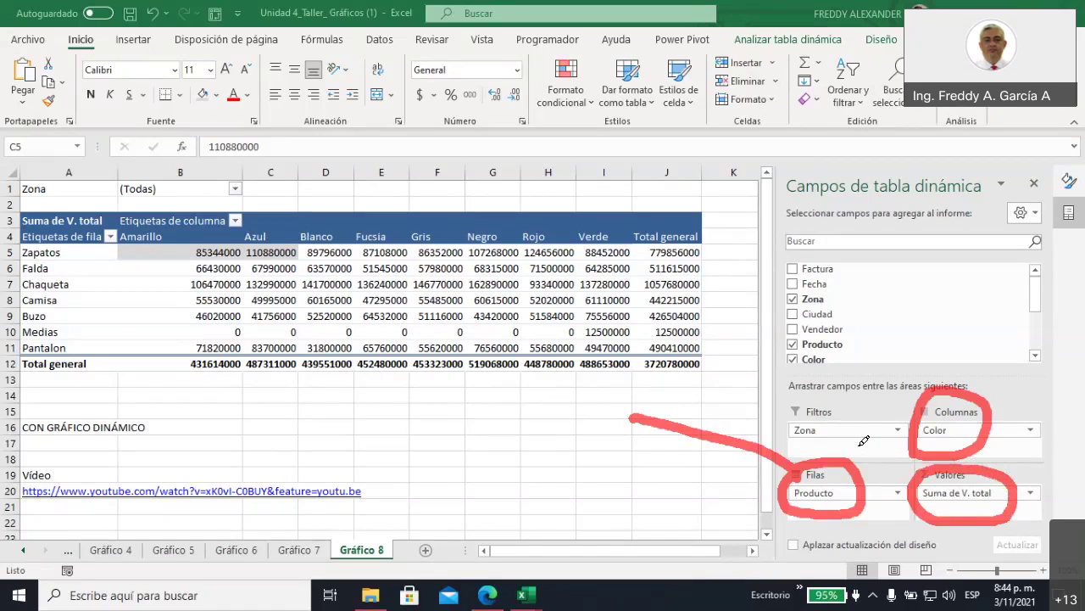
pyautogui.moveTo(822, 431)
pyautogui.mouseDown()
pyautogui.moveTo(795, 436)
pyautogui.moveTo(830, 435)
pyautogui.mouseUp()
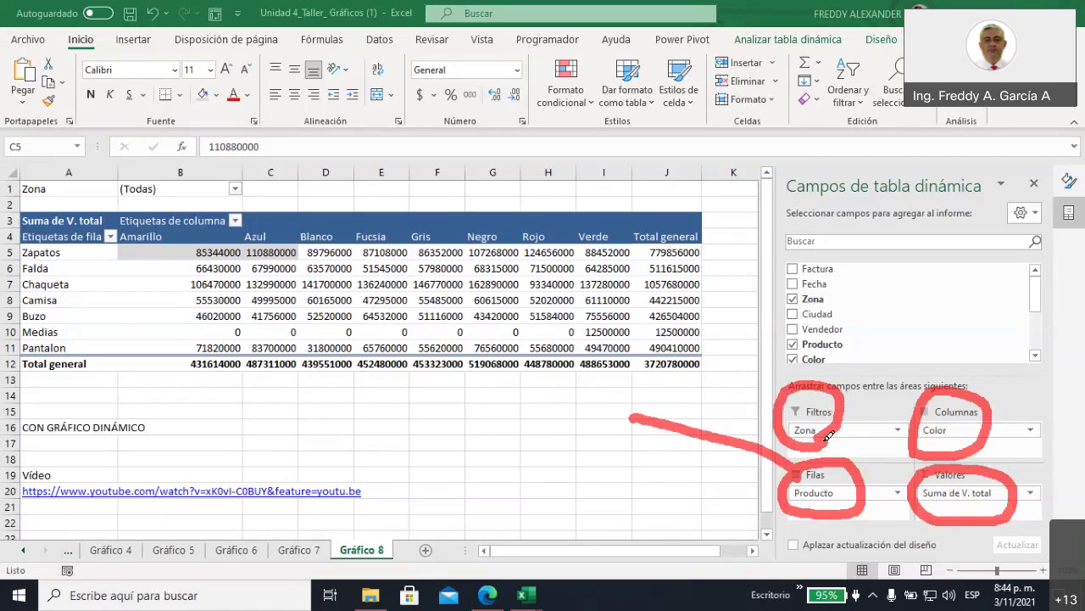
pyautogui.click(259, 184)
pyautogui.moveTo(235, 164)
pyautogui.mouseDown()
pyautogui.moveTo(67, 154)
pyautogui.moveTo(17, 182)
pyautogui.moveTo(128, 208)
pyautogui.moveTo(267, 193)
pyautogui.mouseUp()
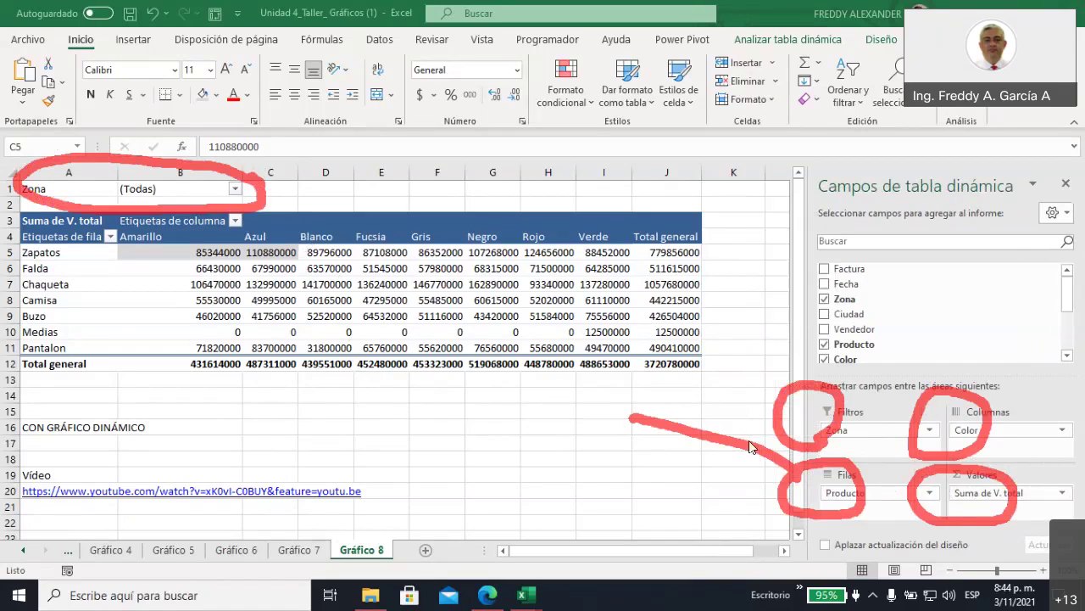
pyautogui.moveTo(882, 346); pyautogui.dragTo(924, 322)
pyautogui.moveTo(861, 363); pyautogui.dragTo(933, 352)
pyautogui.click(863, 292)
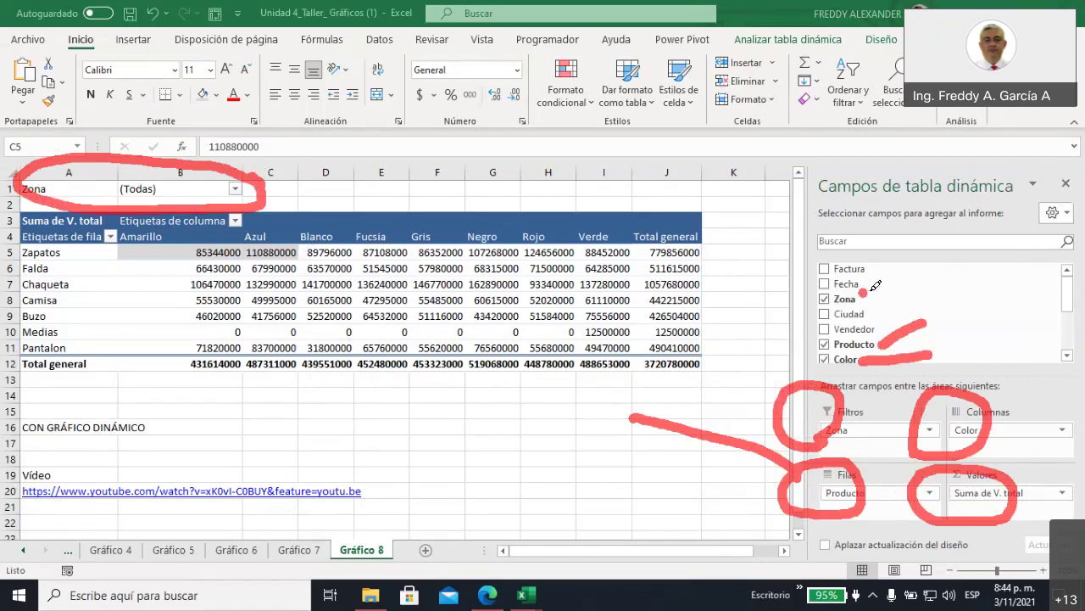
pyautogui.moveTo(863, 293); pyautogui.dragTo(939, 281)
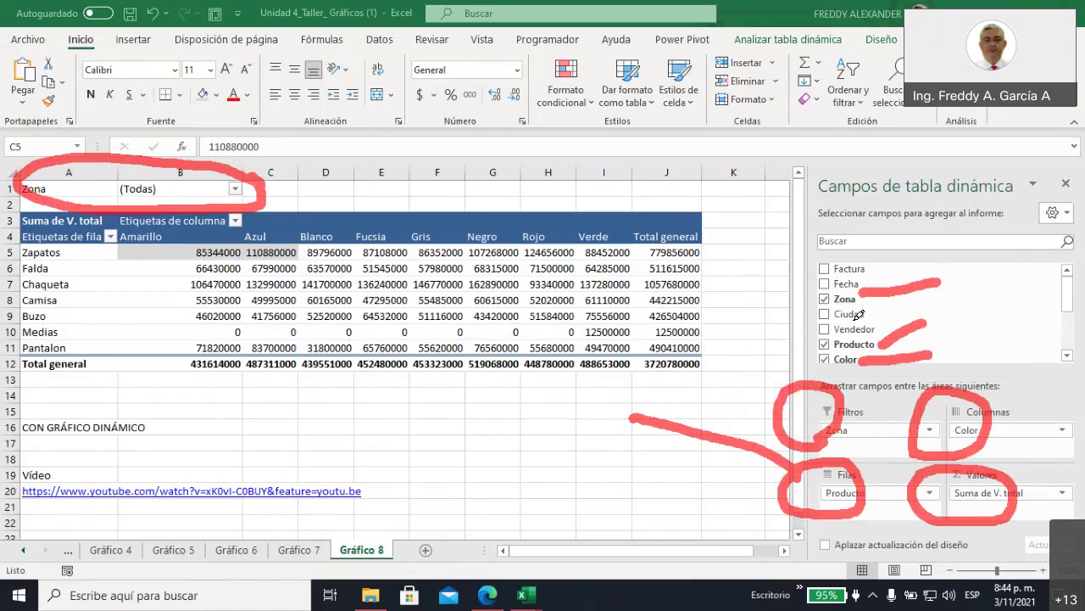
pyautogui.moveTo(784, 269)
pyautogui.mouseDown()
pyautogui.moveTo(810, 289)
pyautogui.moveTo(803, 295)
pyautogui.mouseUp()
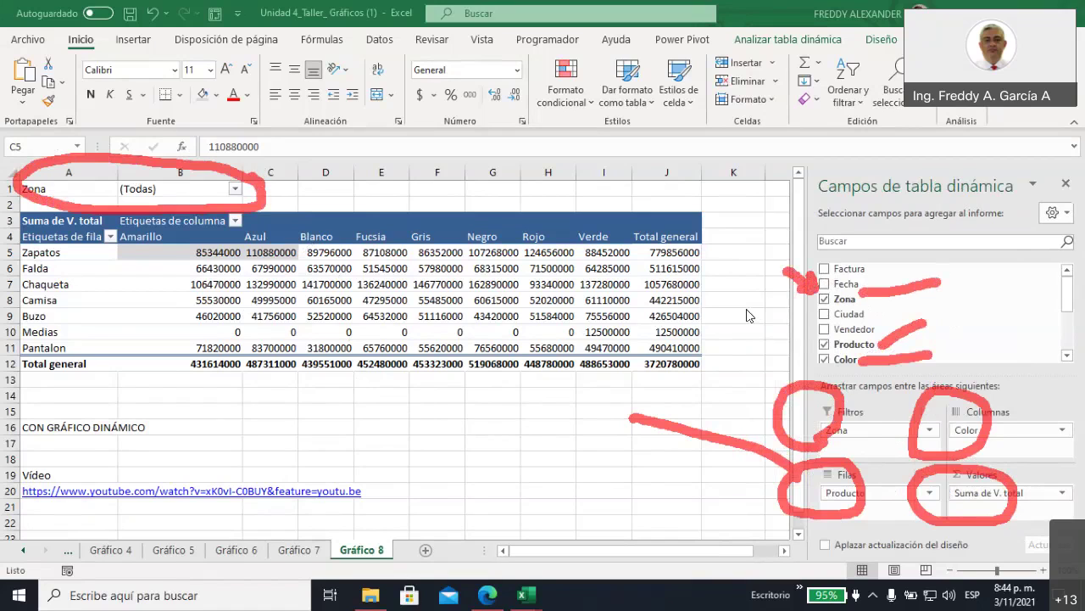
pyautogui.press('Escape')
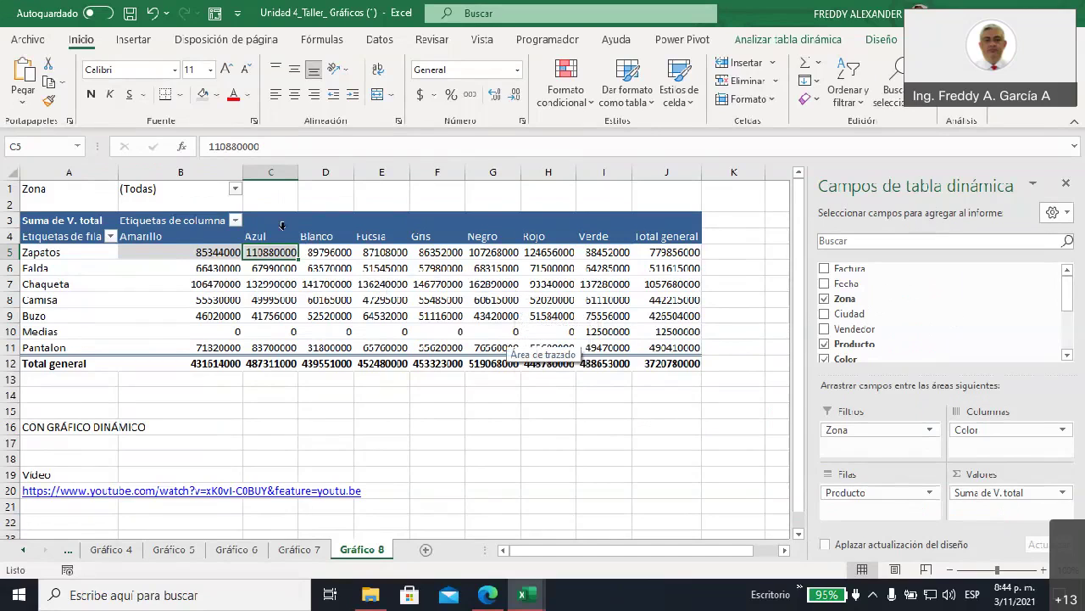
# - From a pivot cell, start a Gráfico dinámico but cancel the dialog without inserting
pyautogui.moveTo(325, 300)
pyautogui.click(269, 285)
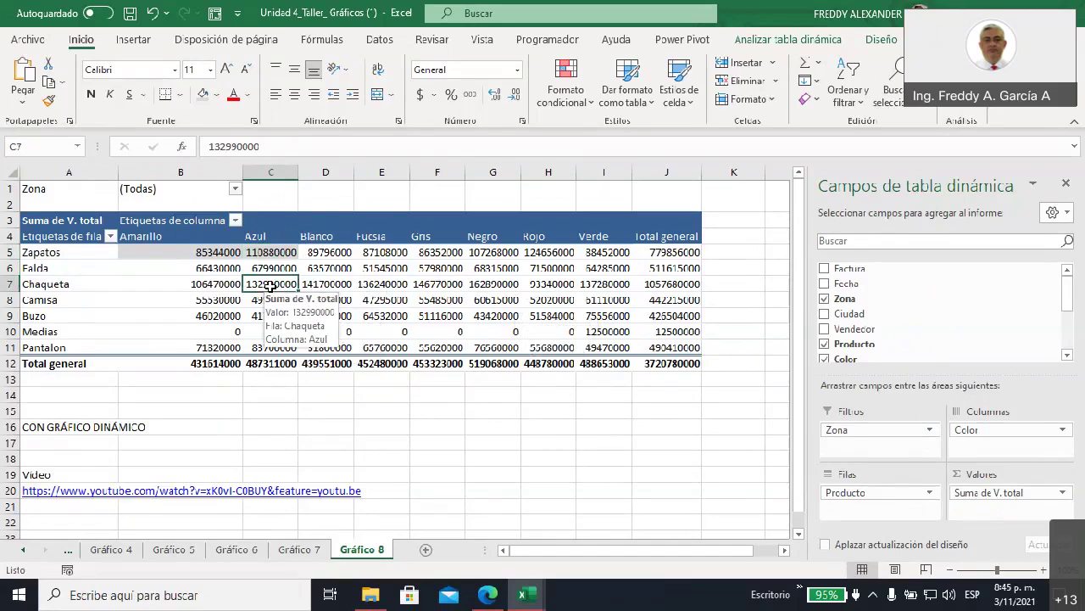
pyautogui.click(136, 40)
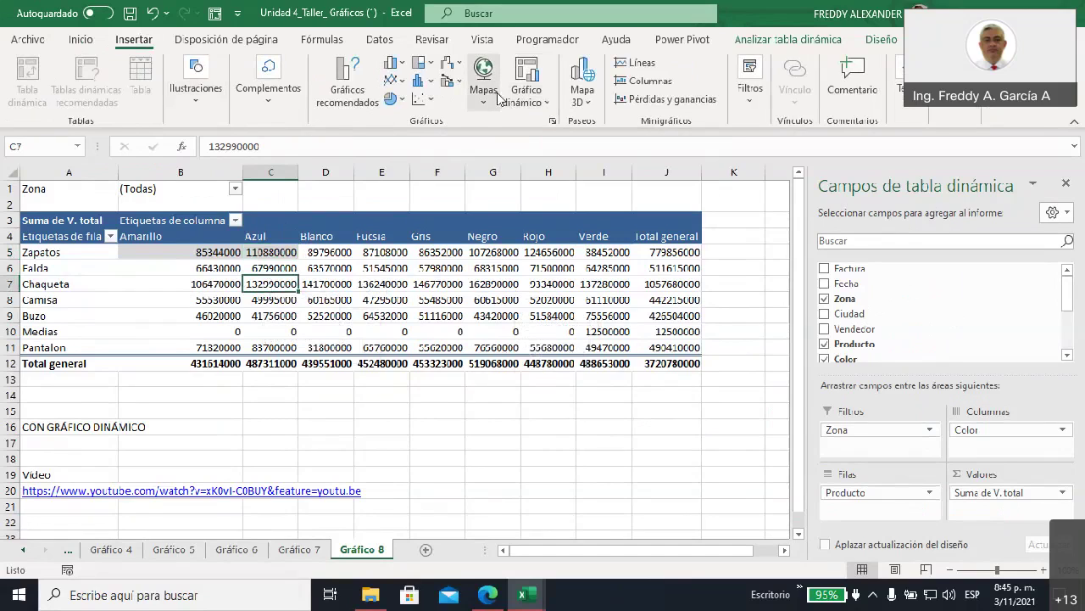
pyautogui.click(549, 101)
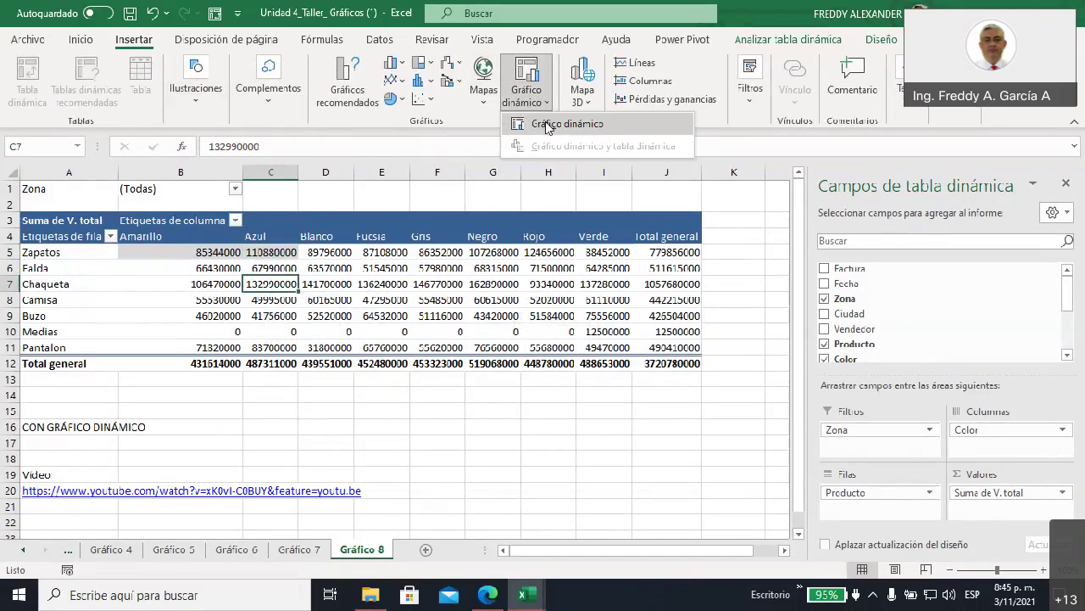
pyautogui.click(547, 128)
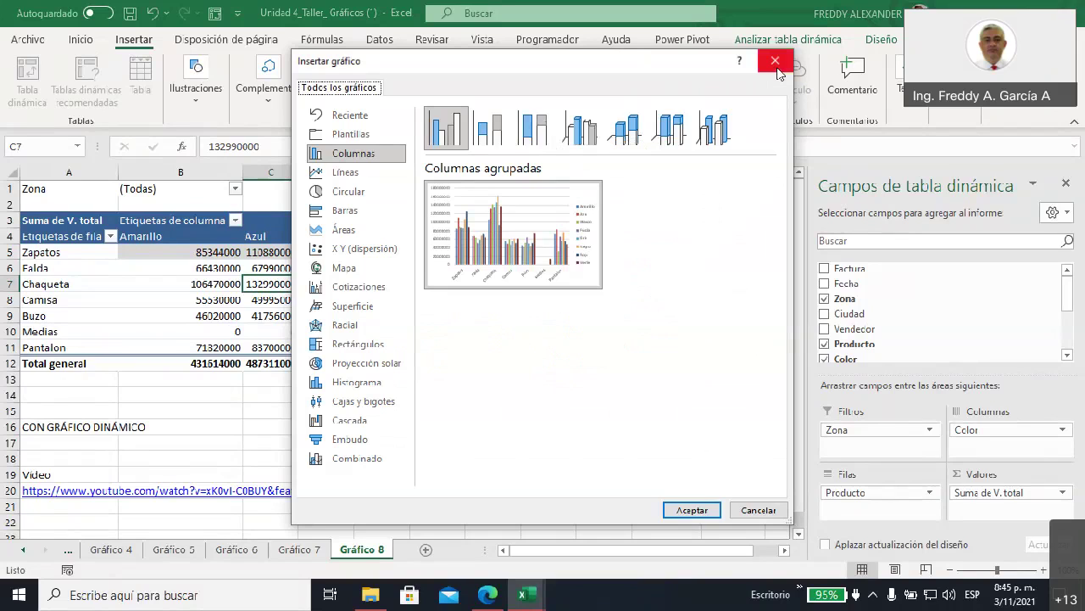
pyautogui.click(776, 67)
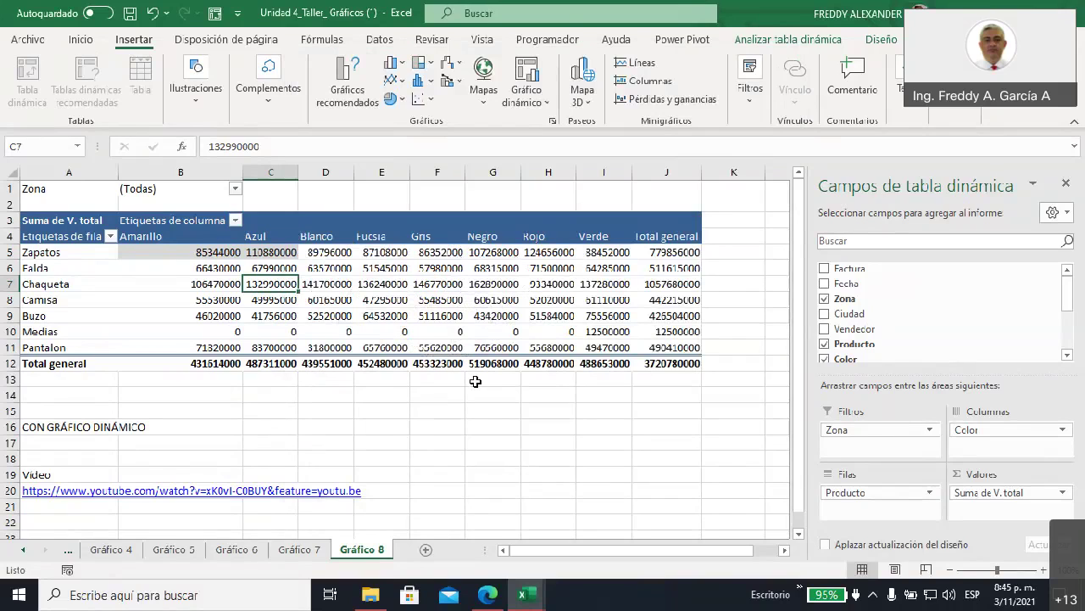
# - Insert a Columnas agrupadas pivot chart and move it right and down
pyautogui.click(544, 101)
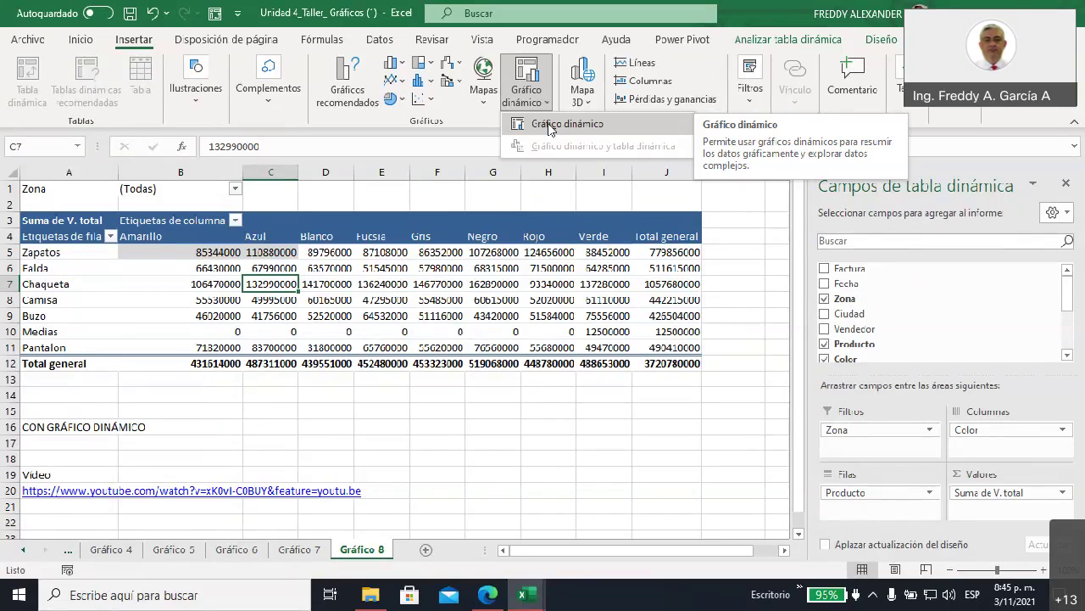
pyautogui.click(548, 125)
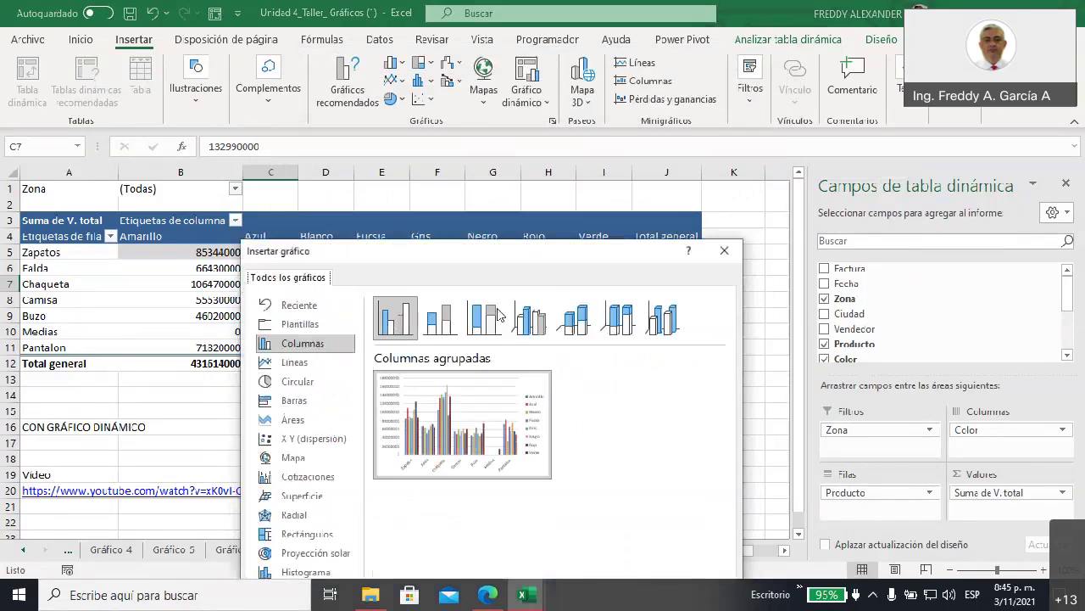
pyautogui.moveTo(553, 65); pyautogui.dragTo(508, 418)
pyautogui.moveTo(422, 414); pyautogui.dragTo(437, 101)
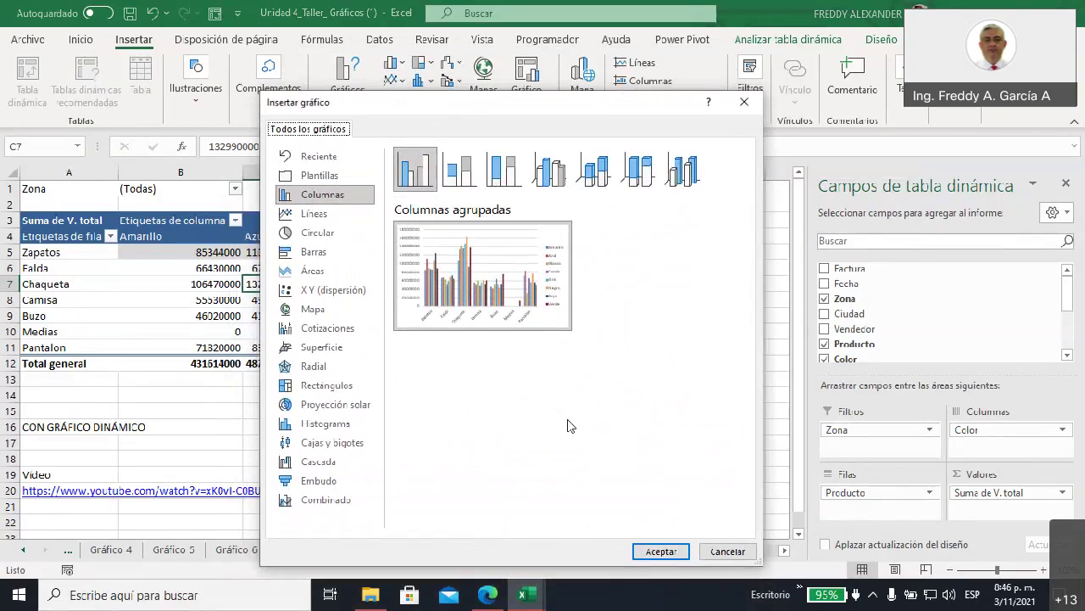
pyautogui.click(672, 558)
pyautogui.moveTo(501, 251)
pyautogui.mouseDown()
pyautogui.moveTo(623, 272)
pyautogui.moveTo(649, 310)
pyautogui.mouseUp()
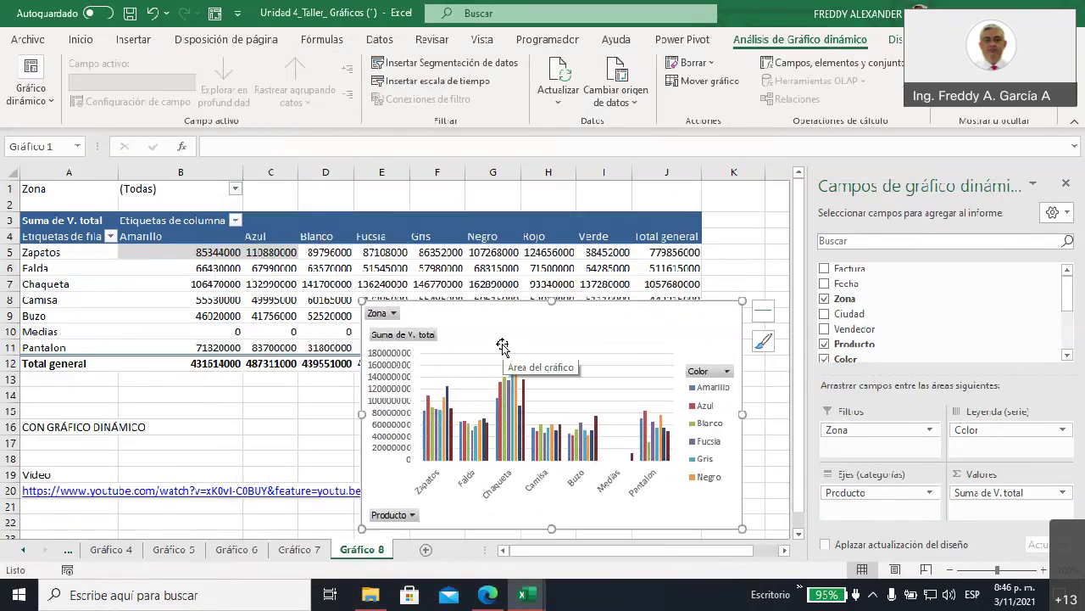
# - Enlarge the pivot chart at the sheet top and try the Zona filter with Centro, then (Todas)
pyautogui.moveTo(497, 313)
pyautogui.mouseDown()
pyautogui.moveTo(495, 166)
pyautogui.moveTo(489, 201)
pyautogui.moveTo(353, 191)
pyautogui.mouseUp()
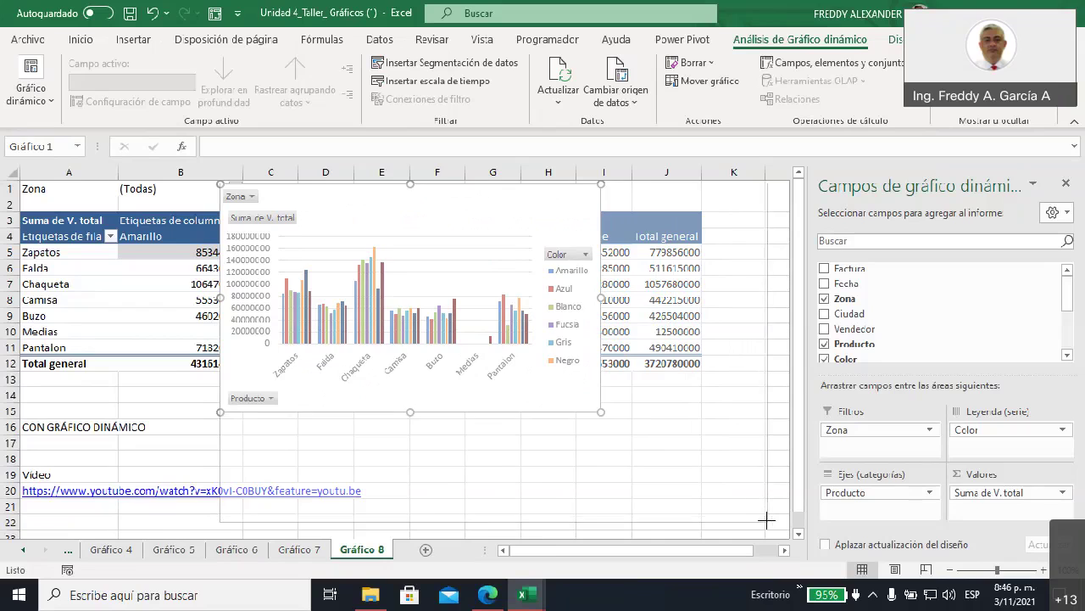
pyautogui.moveTo(601, 412); pyautogui.dragTo(768, 520)
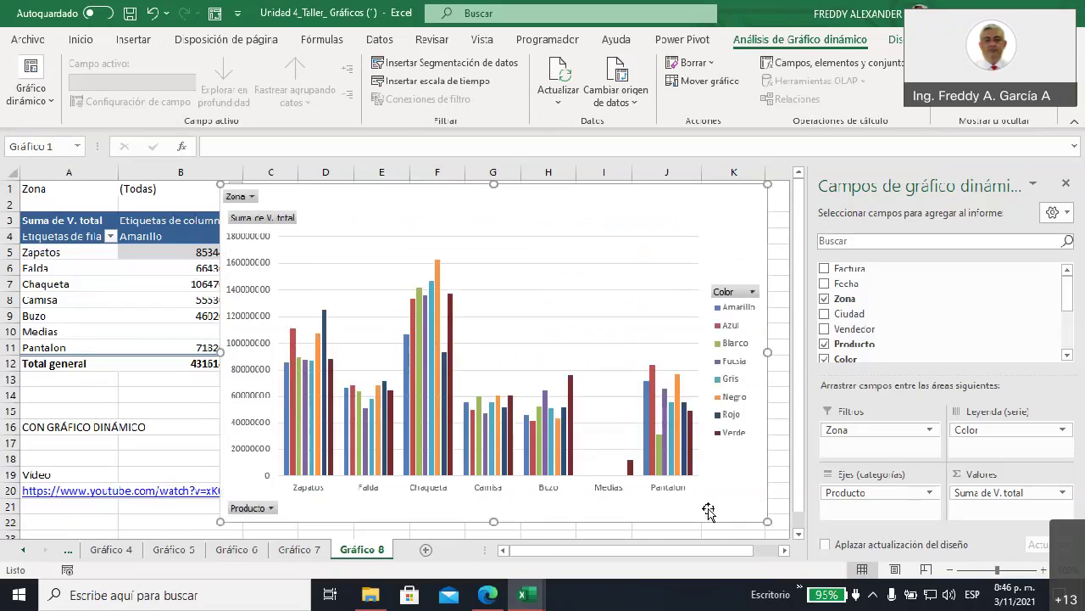
pyautogui.click(252, 198)
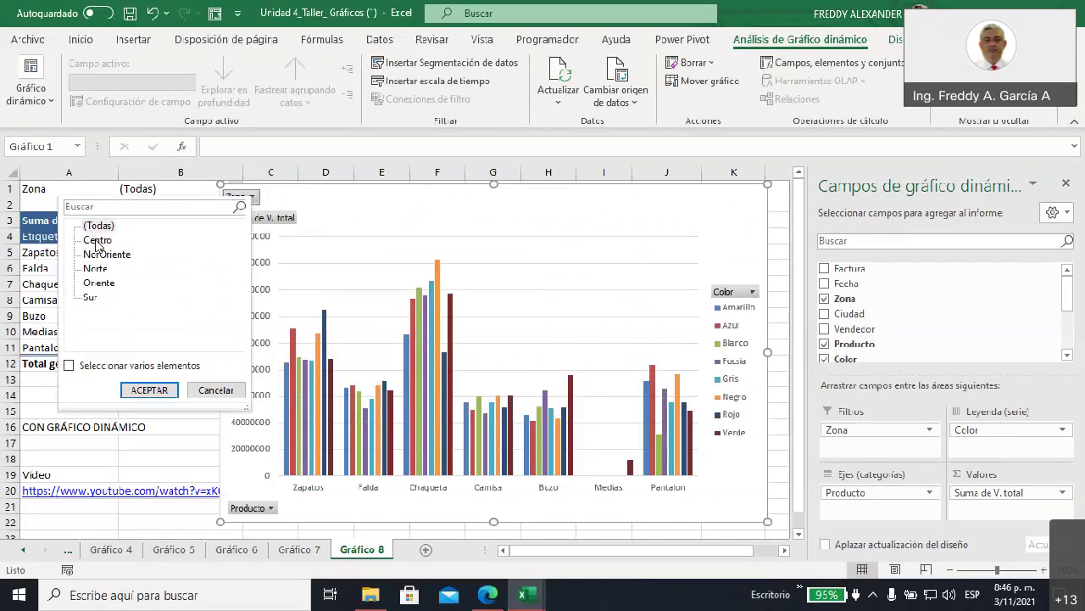
pyautogui.click(142, 389)
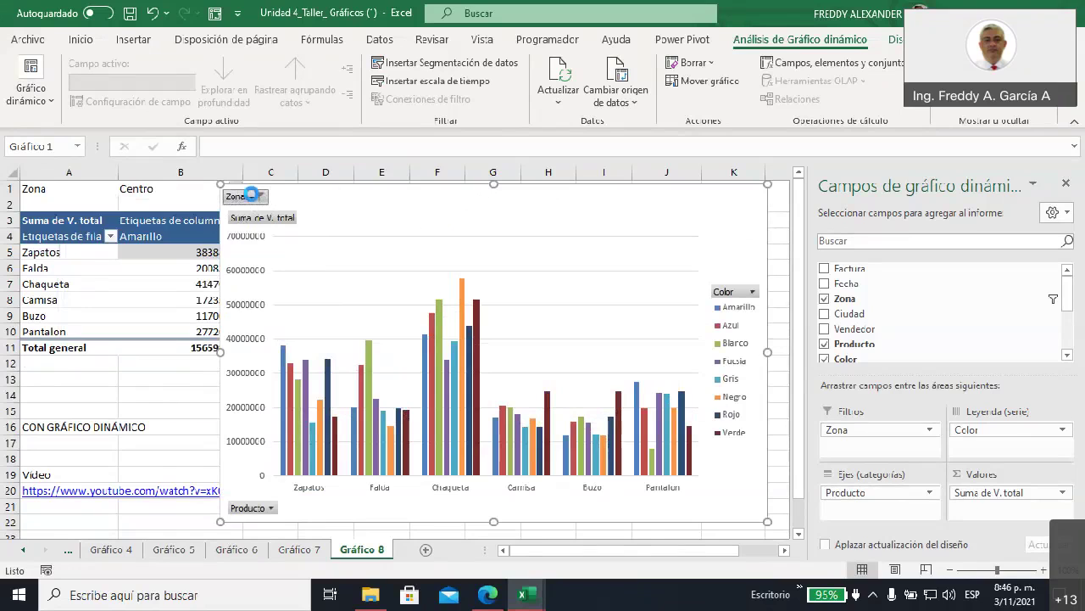
pyautogui.click(255, 196)
pyautogui.click(98, 226)
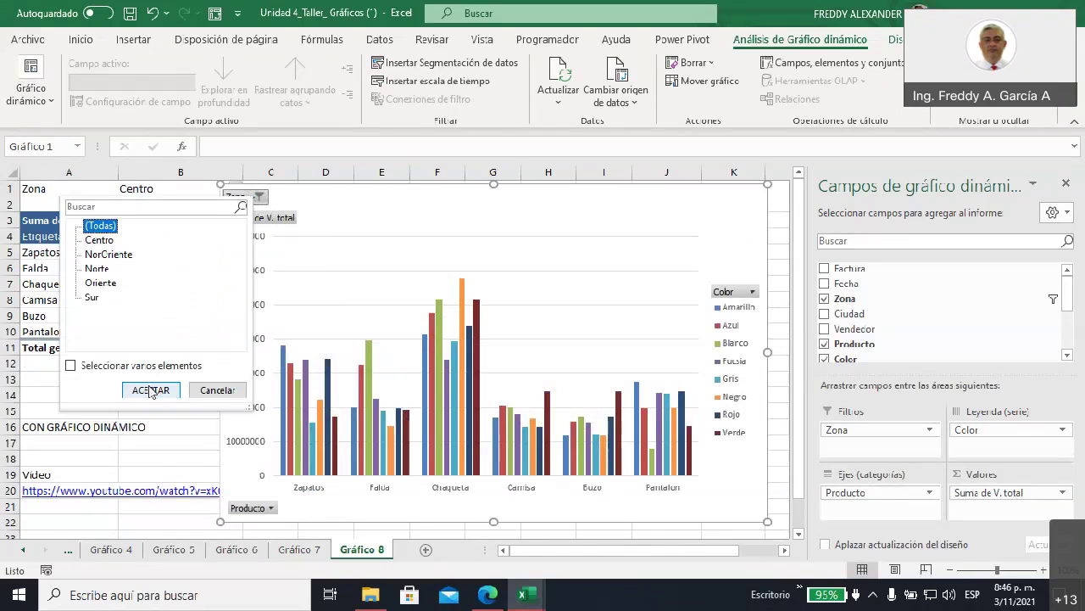
pyautogui.click(151, 389)
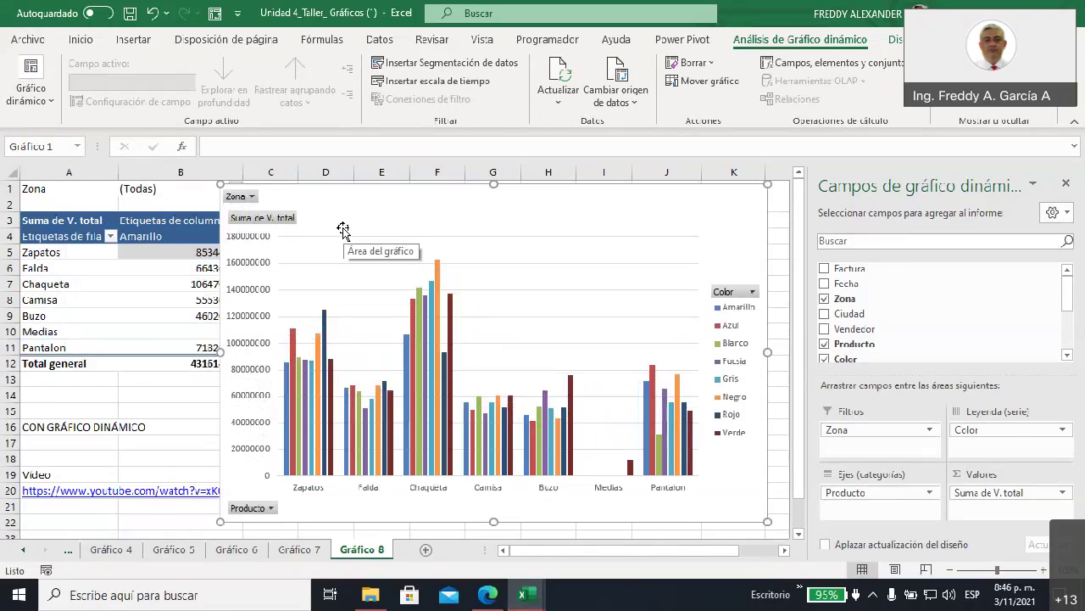
# - Filter the chart's Producto field to just Zapatos, Falda and Chaqueta
pyautogui.click(270, 508)
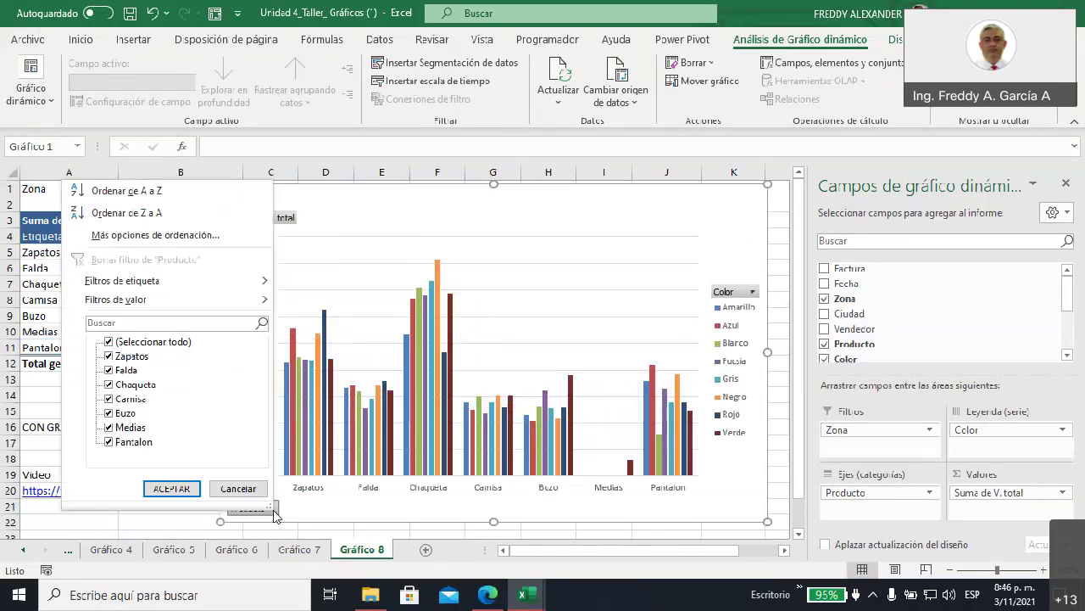
pyautogui.click(111, 343)
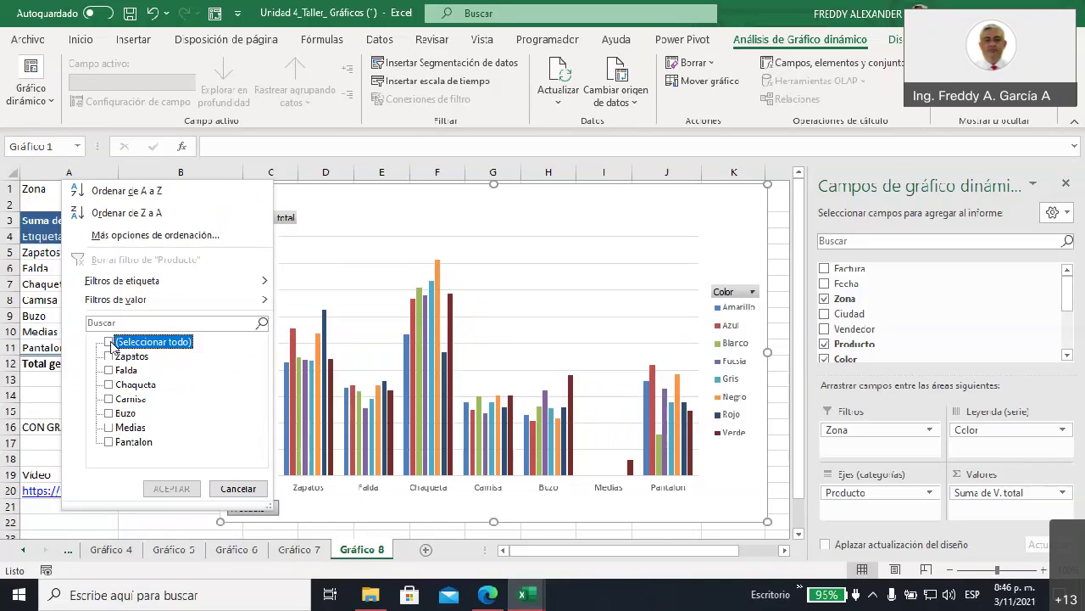
pyautogui.click(109, 356)
pyautogui.click(108, 371)
pyautogui.click(109, 385)
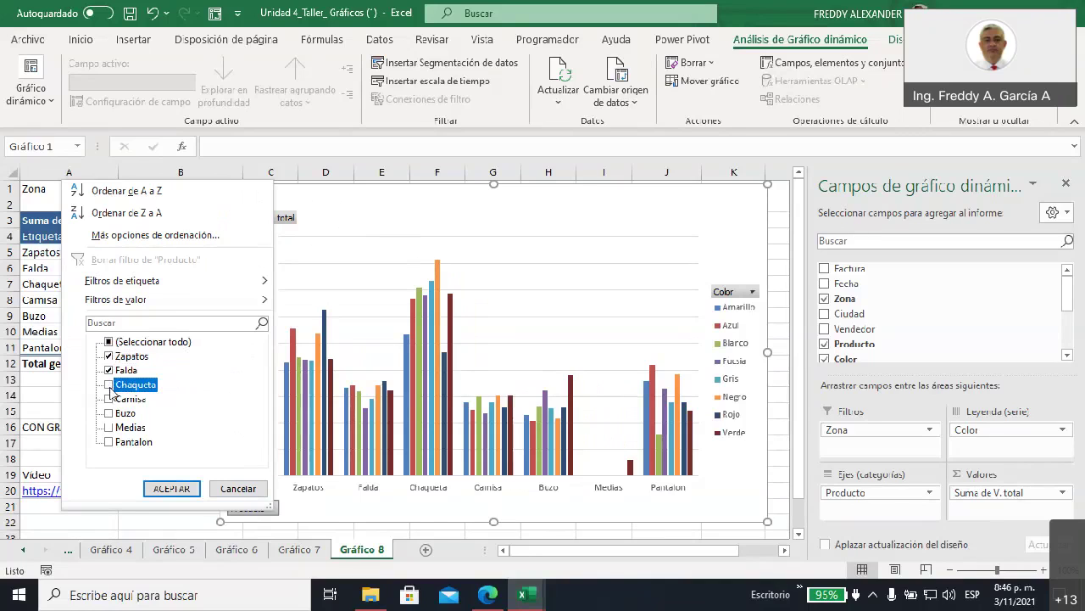
pyautogui.click(170, 490)
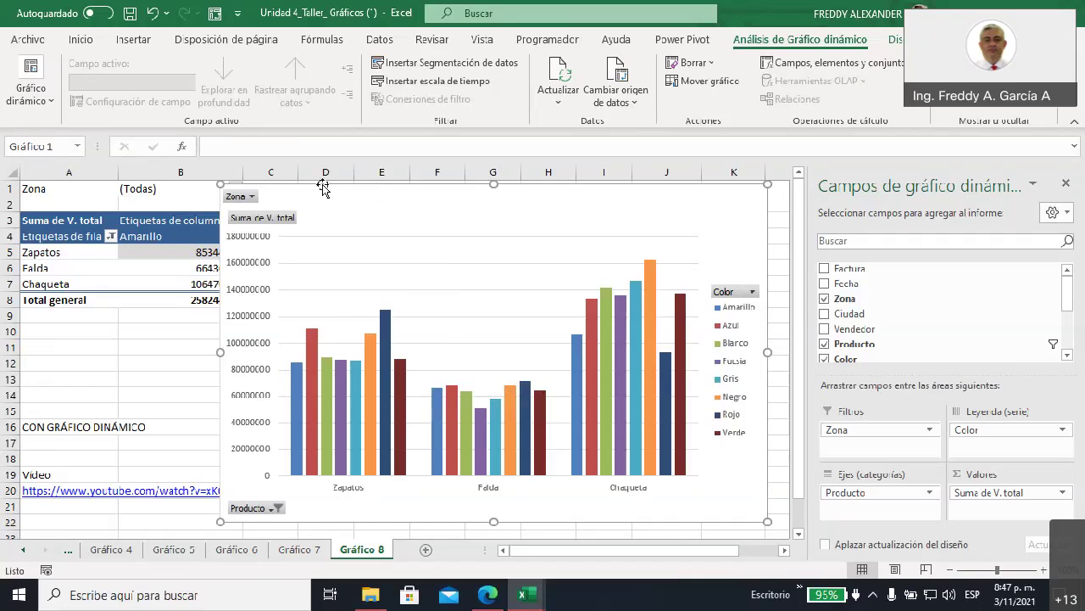
pyautogui.click(133, 40)
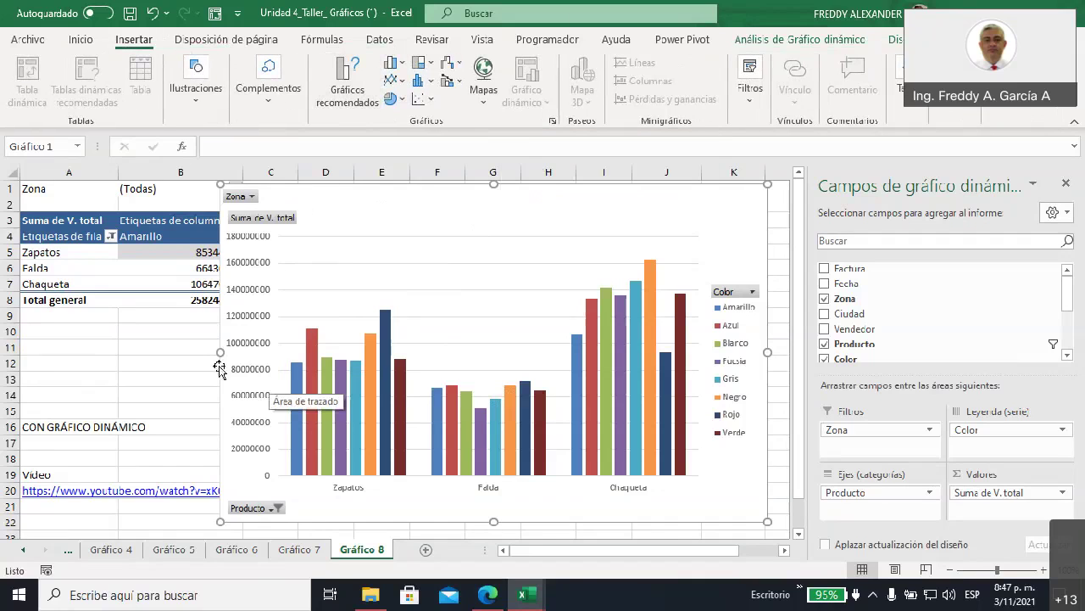
# - Check Camisa in the Producto filter, then slide the chart back over the table
pyautogui.click(161, 378)
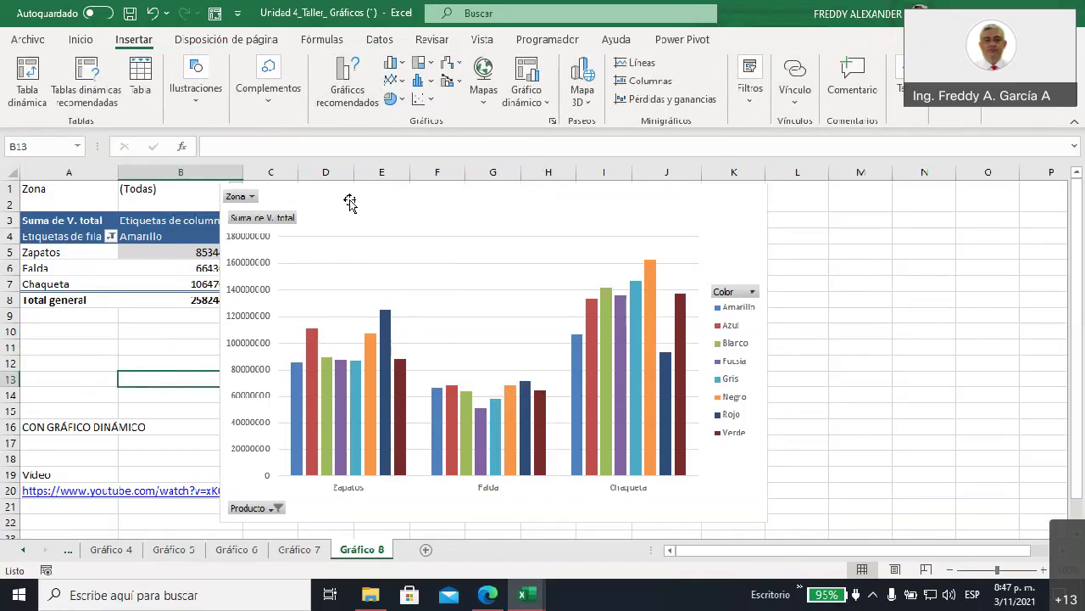
pyautogui.moveTo(343, 219); pyautogui.dragTo(650, 208)
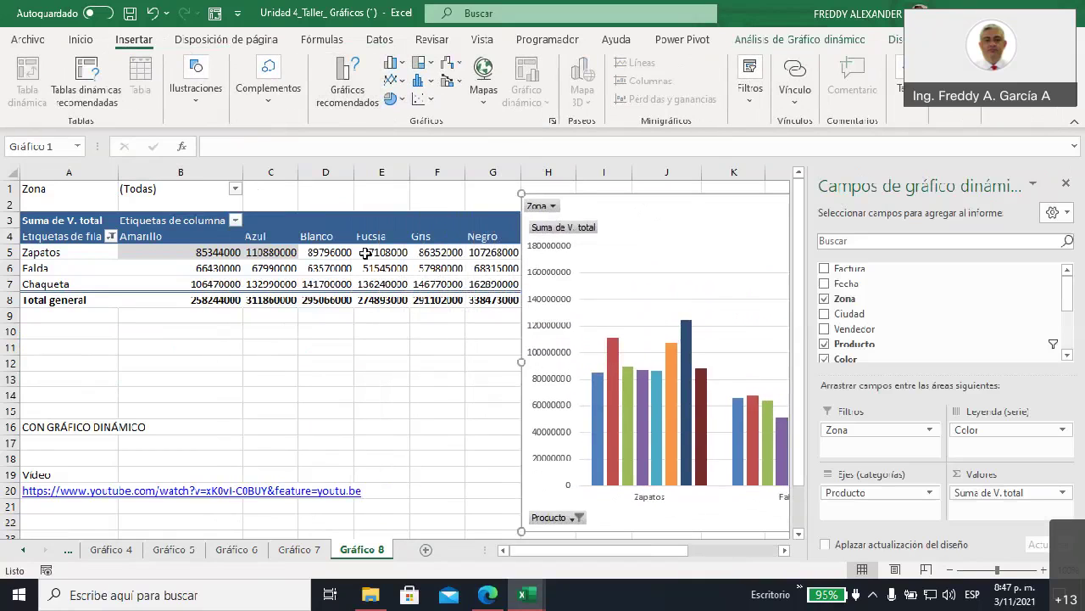
pyautogui.click(162, 252)
pyautogui.moveTo(60, 252); pyautogui.dragTo(64, 288)
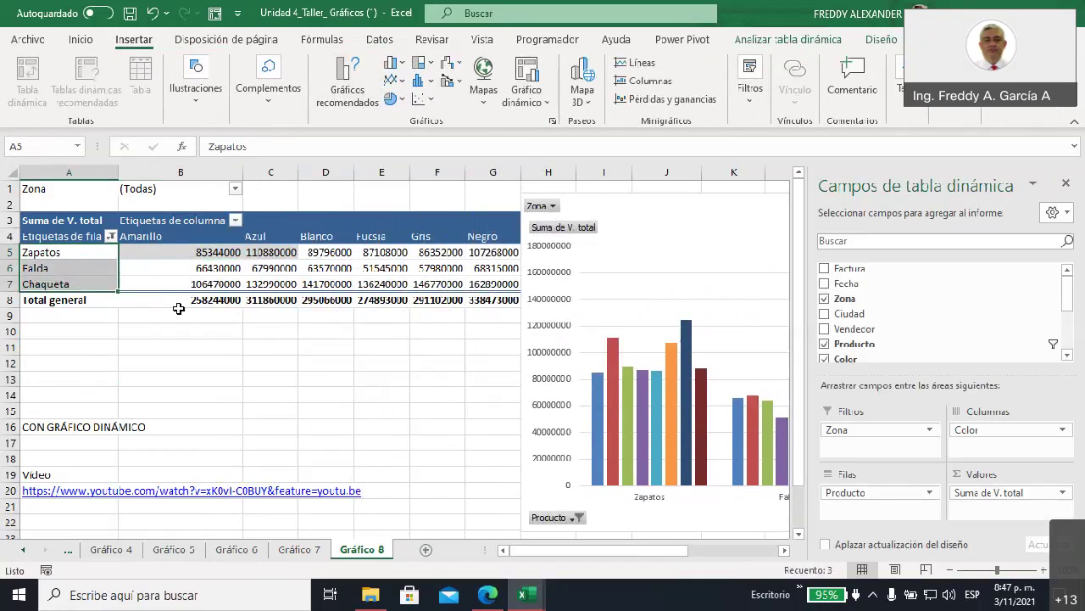
pyautogui.click(577, 518)
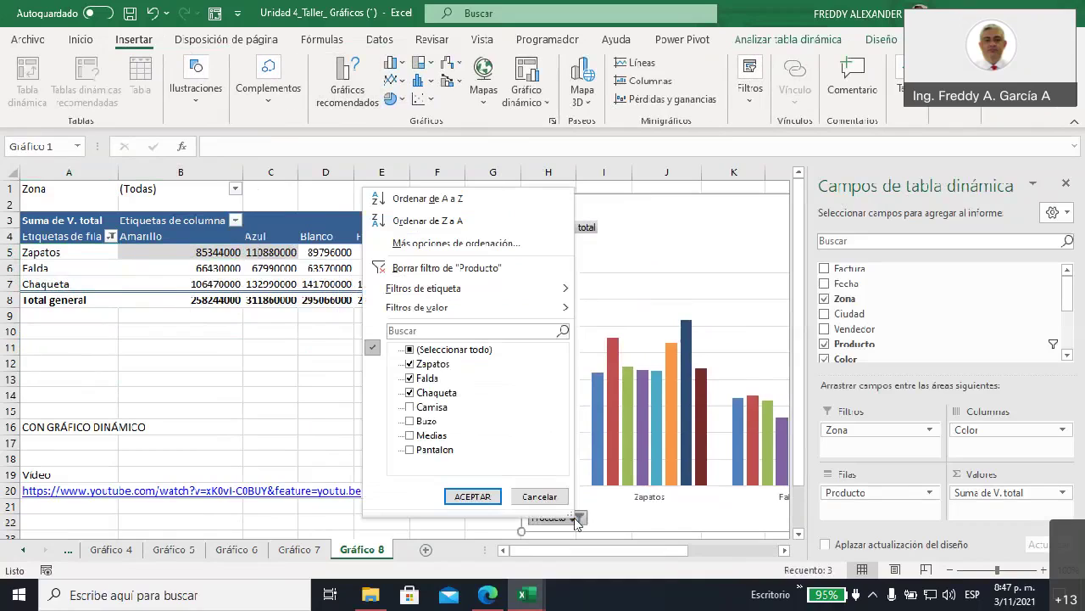
pyautogui.click(415, 408)
pyautogui.click(472, 496)
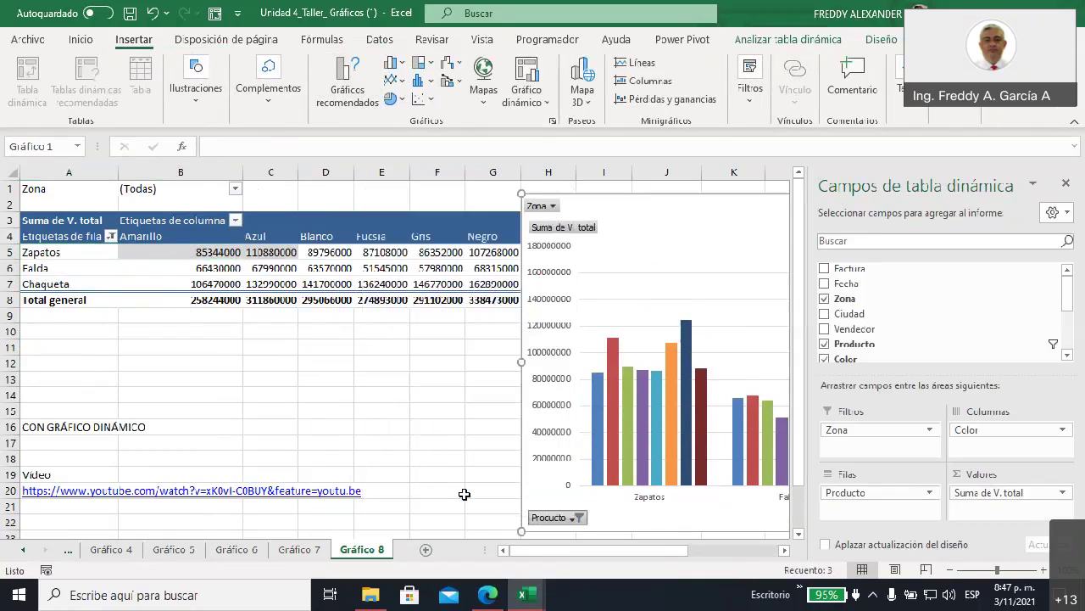
pyautogui.click(44, 300)
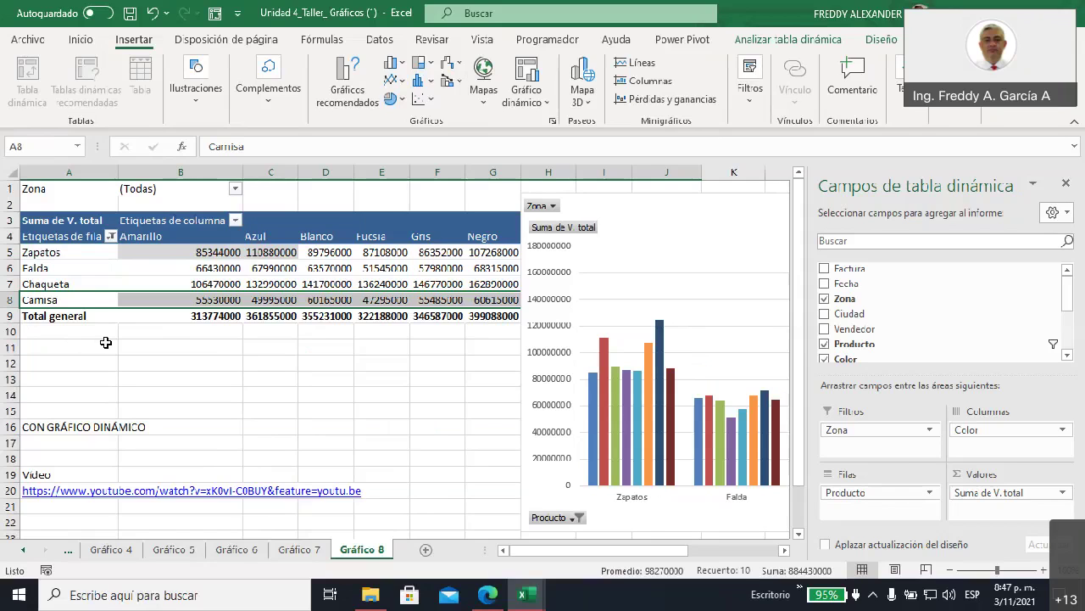
pyautogui.moveTo(637, 206); pyautogui.dragTo(296, 199)
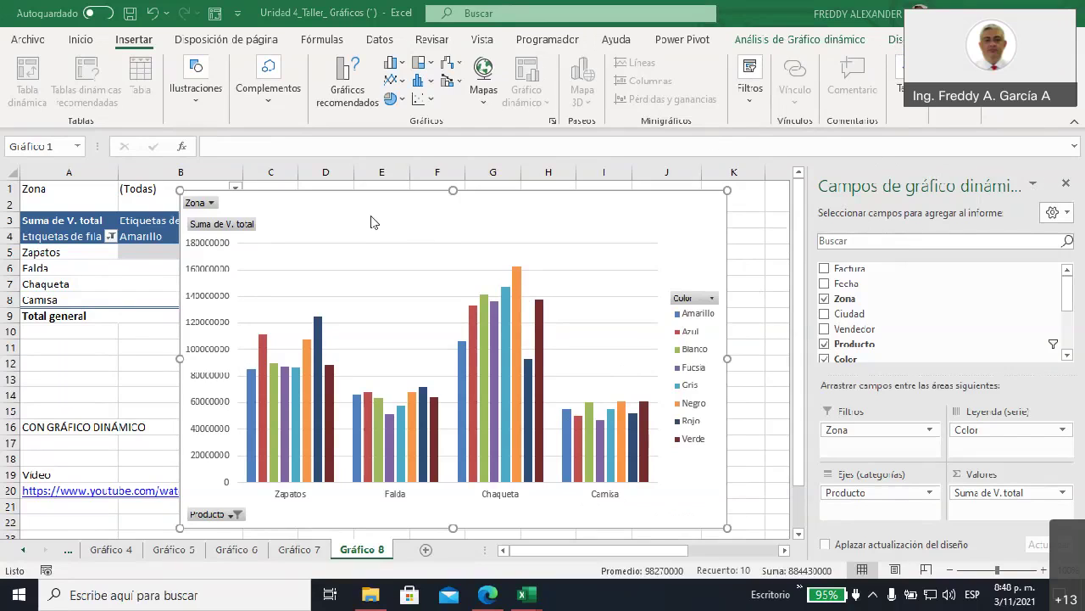
# - Shift the pivot chart right to uncover column B values, and scroll back to the first sheet tabs
pyautogui.moveTo(349, 208)
pyautogui.mouseDown()
pyautogui.moveTo(539, 232)
pyautogui.moveTo(397, 209)
pyautogui.mouseUp()
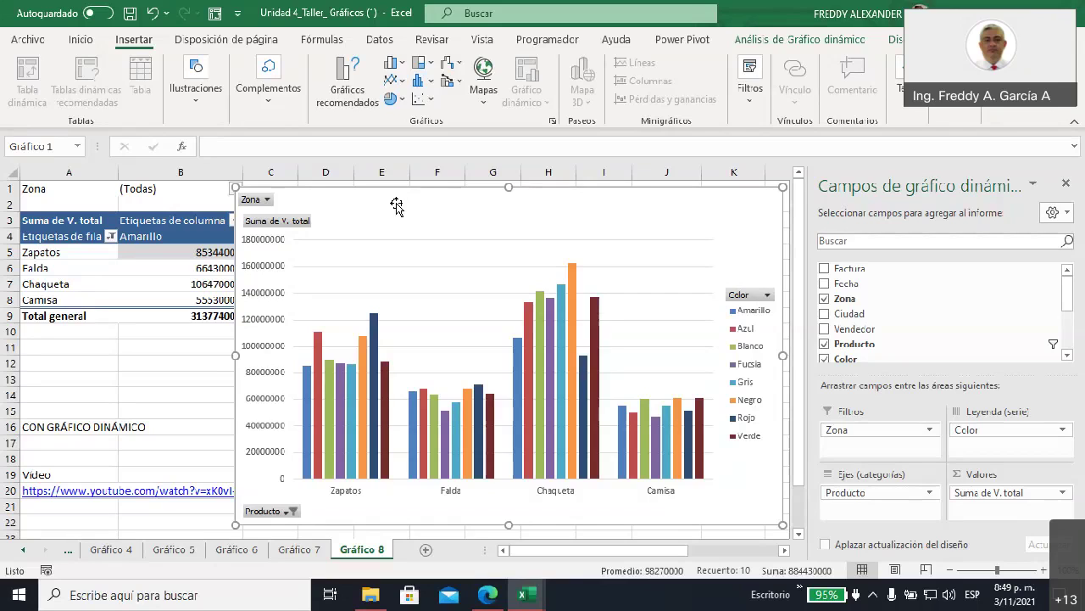
pyautogui.click(25, 556)
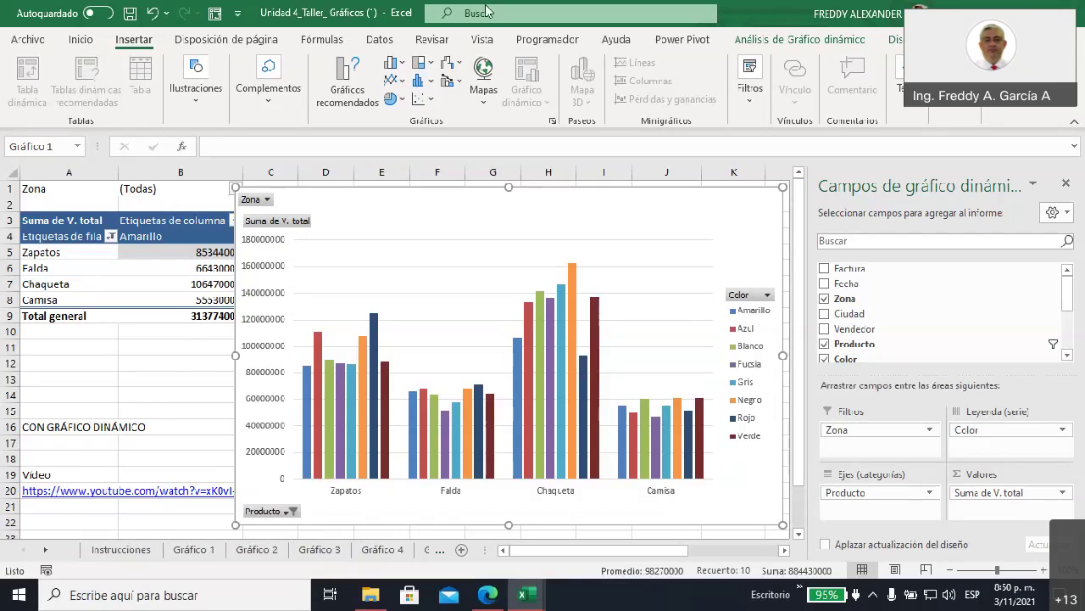
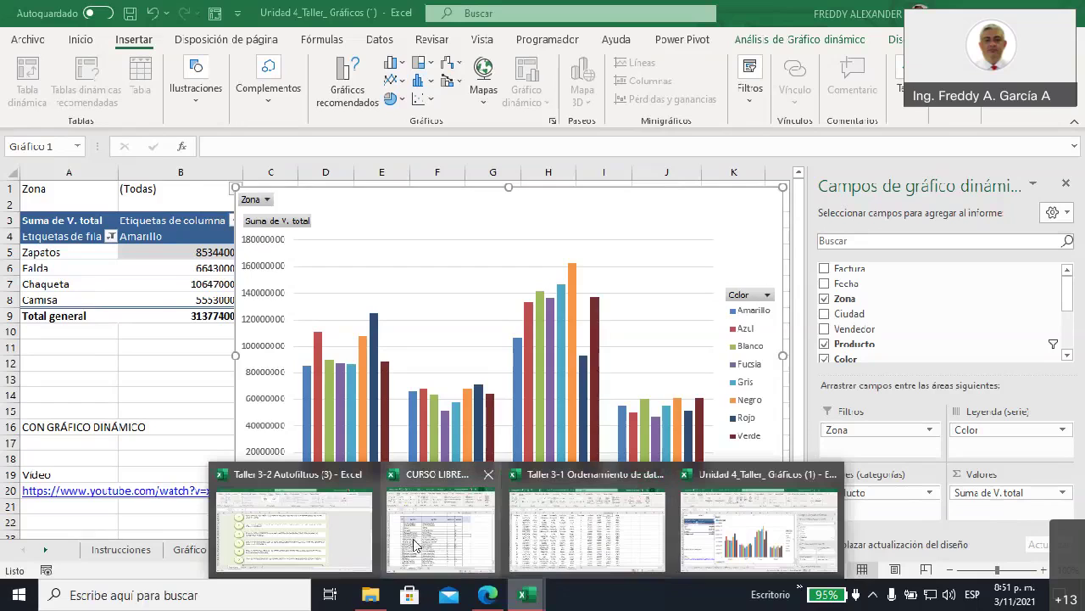
# - Bring the CURSO LIBRE attendance workbook to the front and nudge its window slightly upward
pyautogui.click(416, 544)
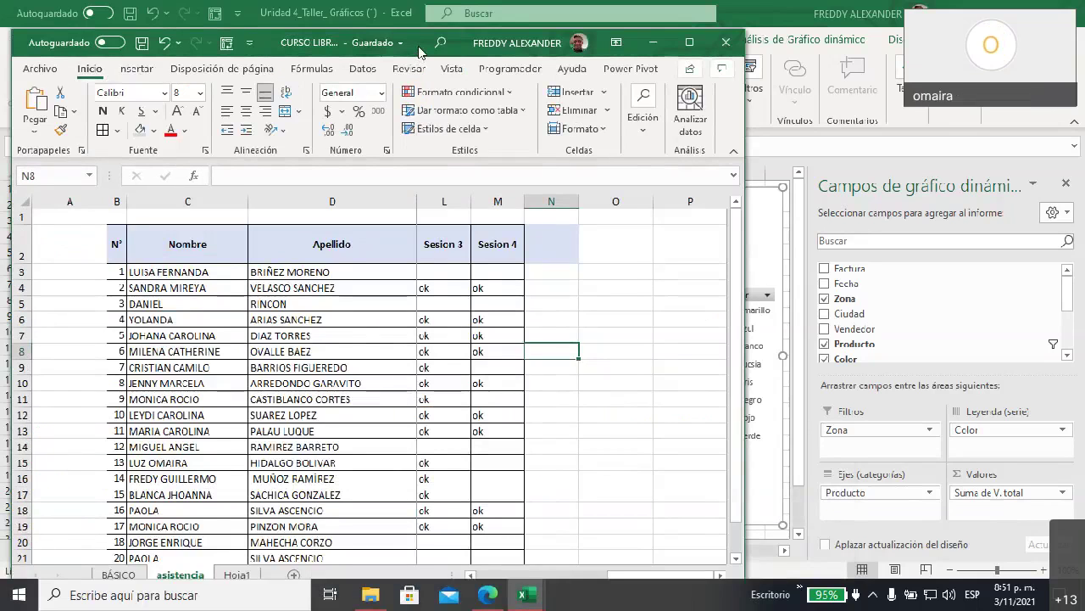
pyautogui.moveTo(418, 46); pyautogui.dragTo(413, 17)
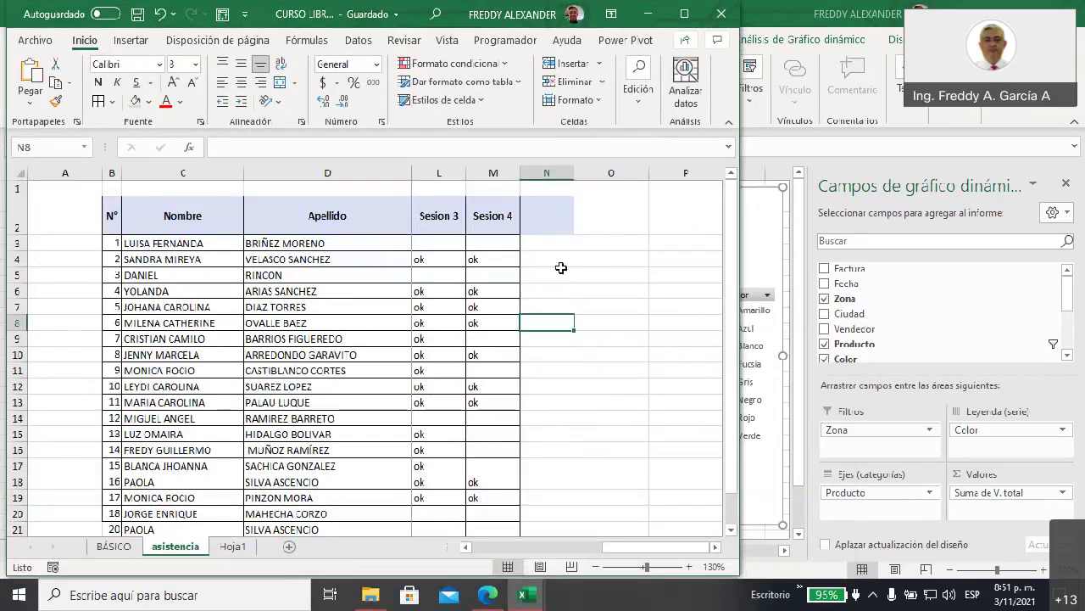
pyautogui.scroll(-1, 470, 350)
pyautogui.scroll(-2, 470, 350)
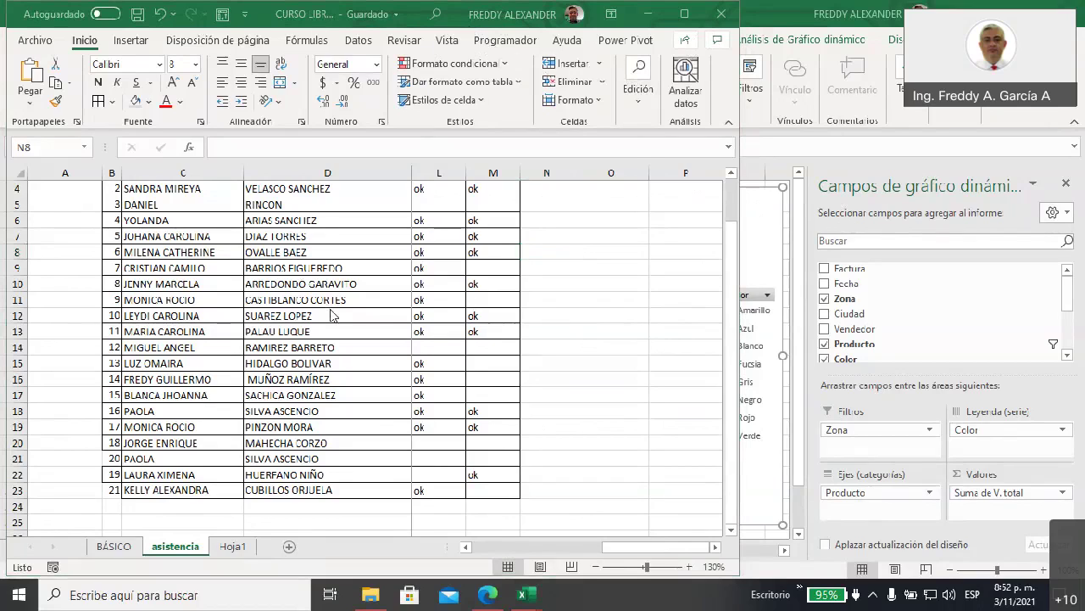
pyautogui.scroll(1, 355, 422)
pyautogui.scroll(-1, 352, 424)
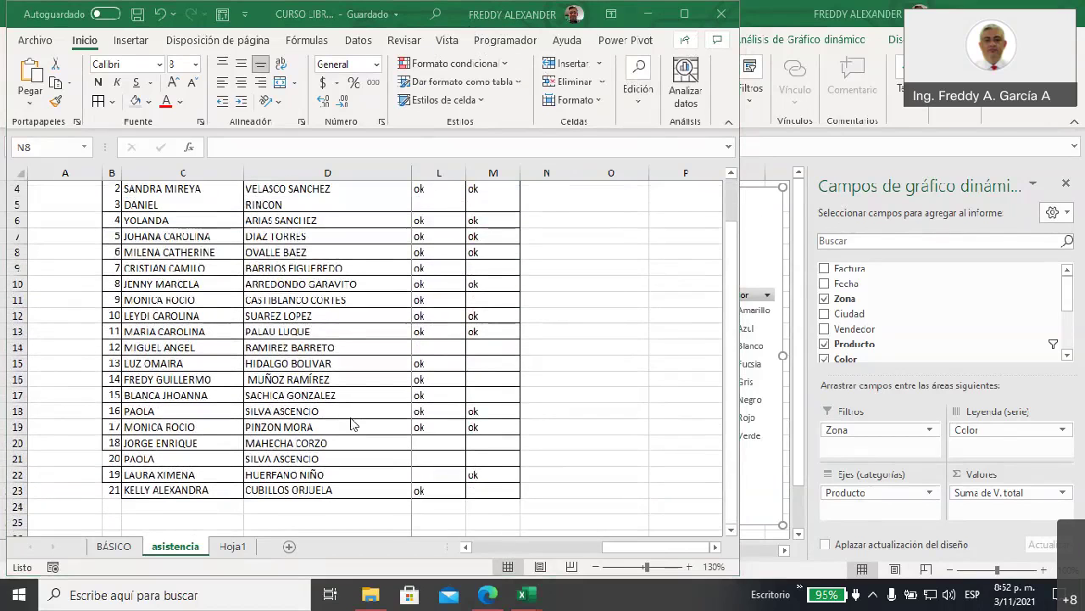